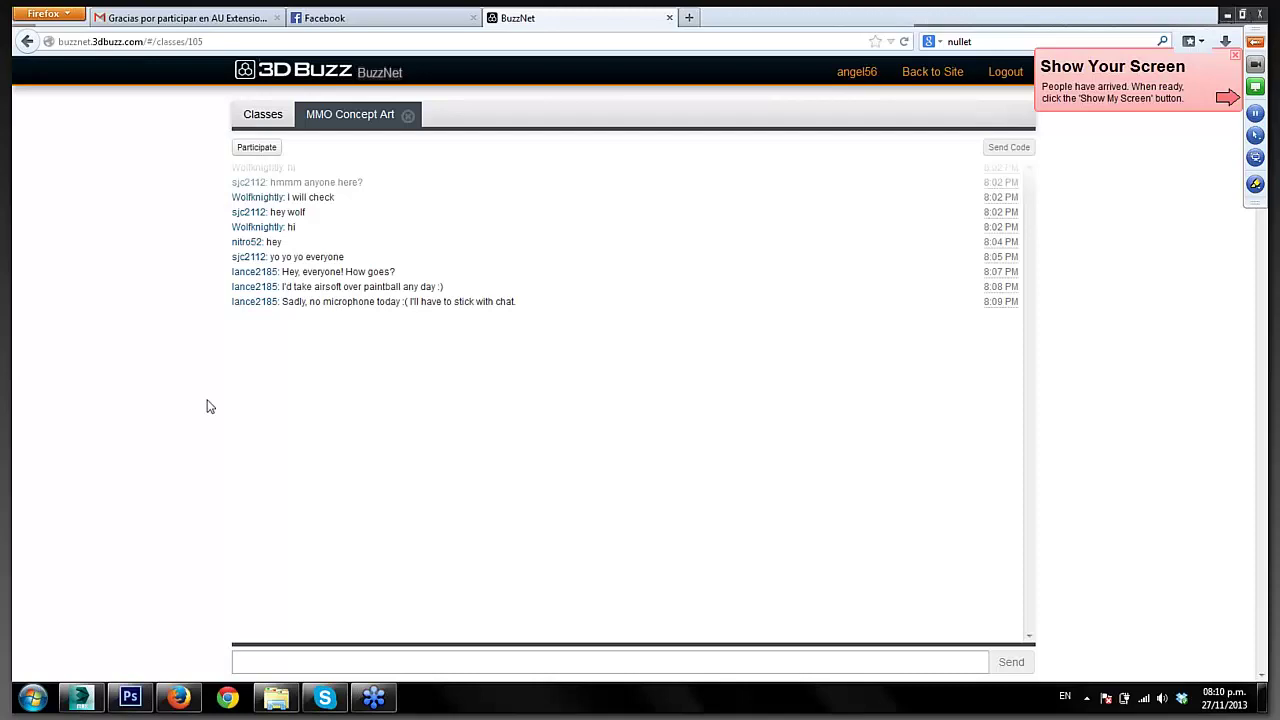
- Switch from the browser chat to 3ds Max with the Debris.max scene
{"action": "key", "text": "super+d"}
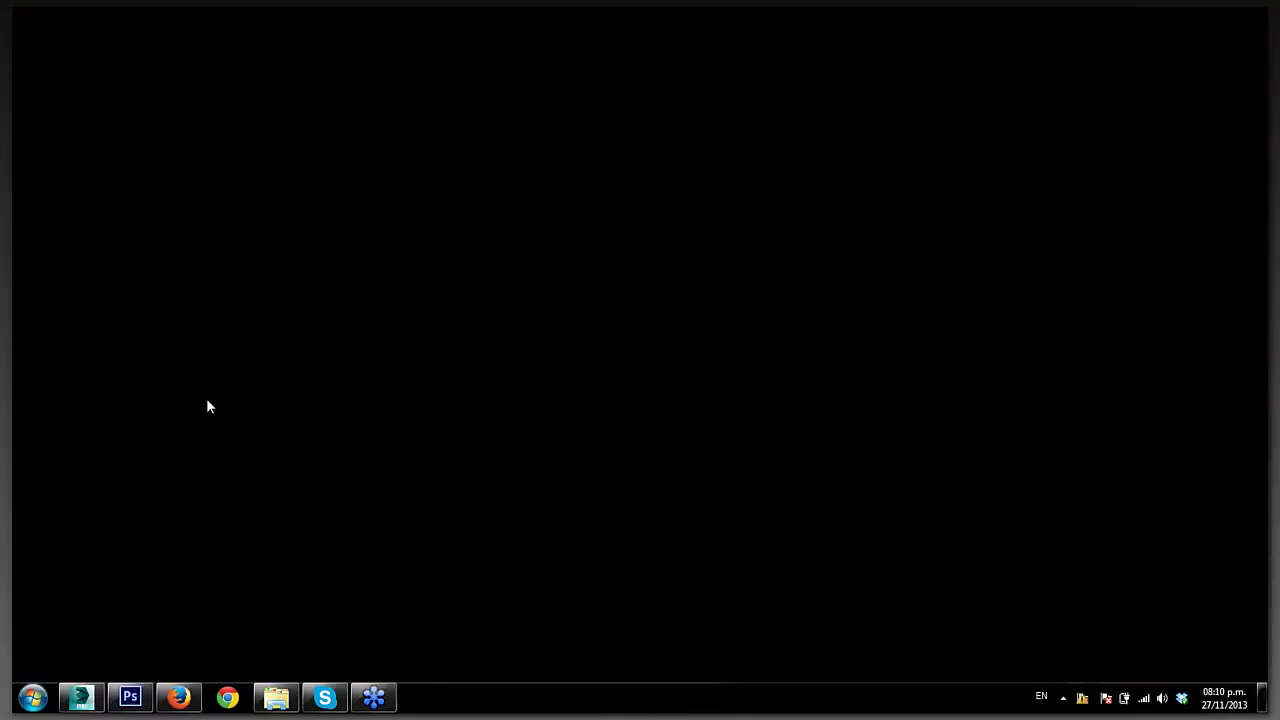
{"action": "key", "text": "super+d"}
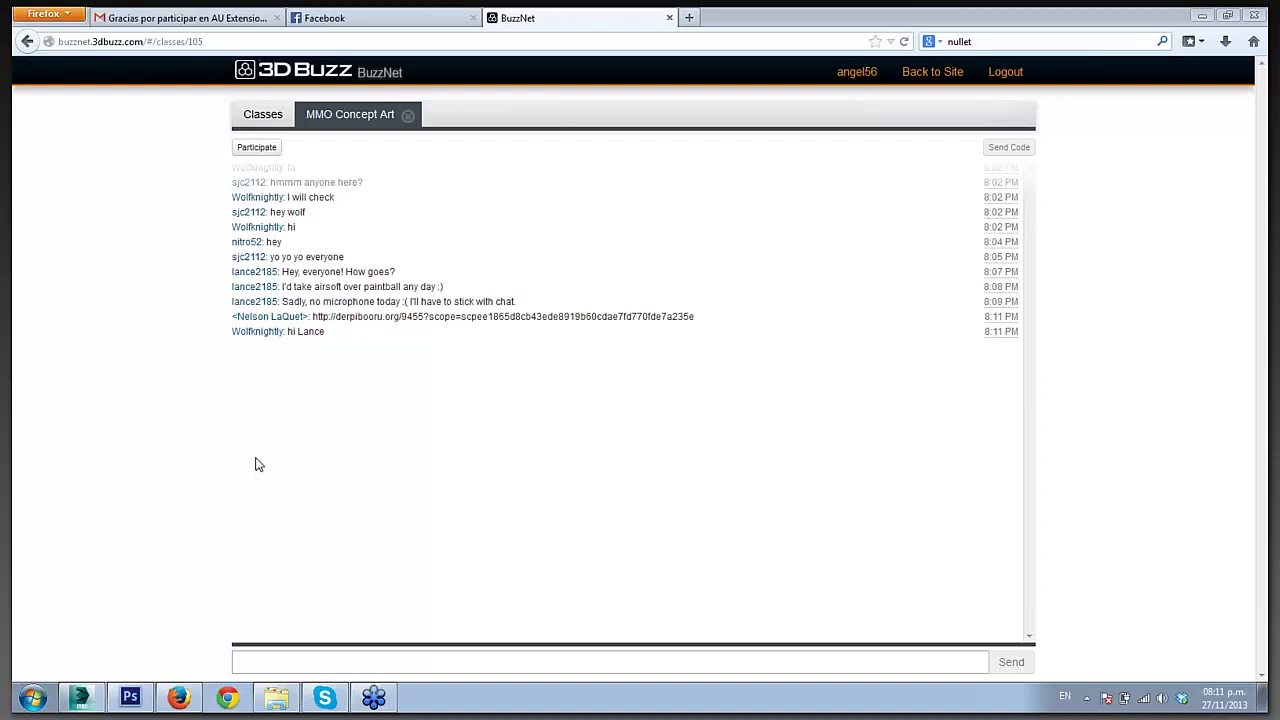
{"action": "left_click", "coordinate": [77, 703]}
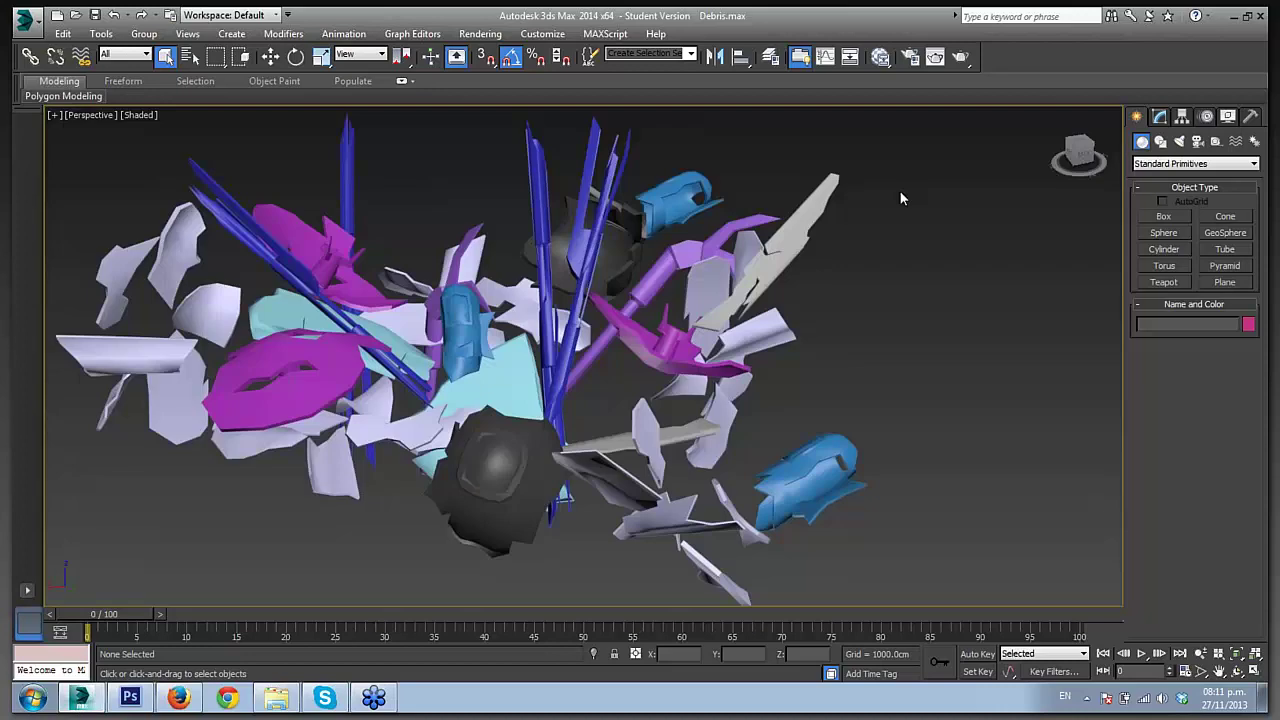
- Turn on edged faces for the shaded perspective viewport to show the debris meshes' topology
{"action": "left_click_drag", "start_coordinate": [900, 191], "coordinate": [912, 191]}
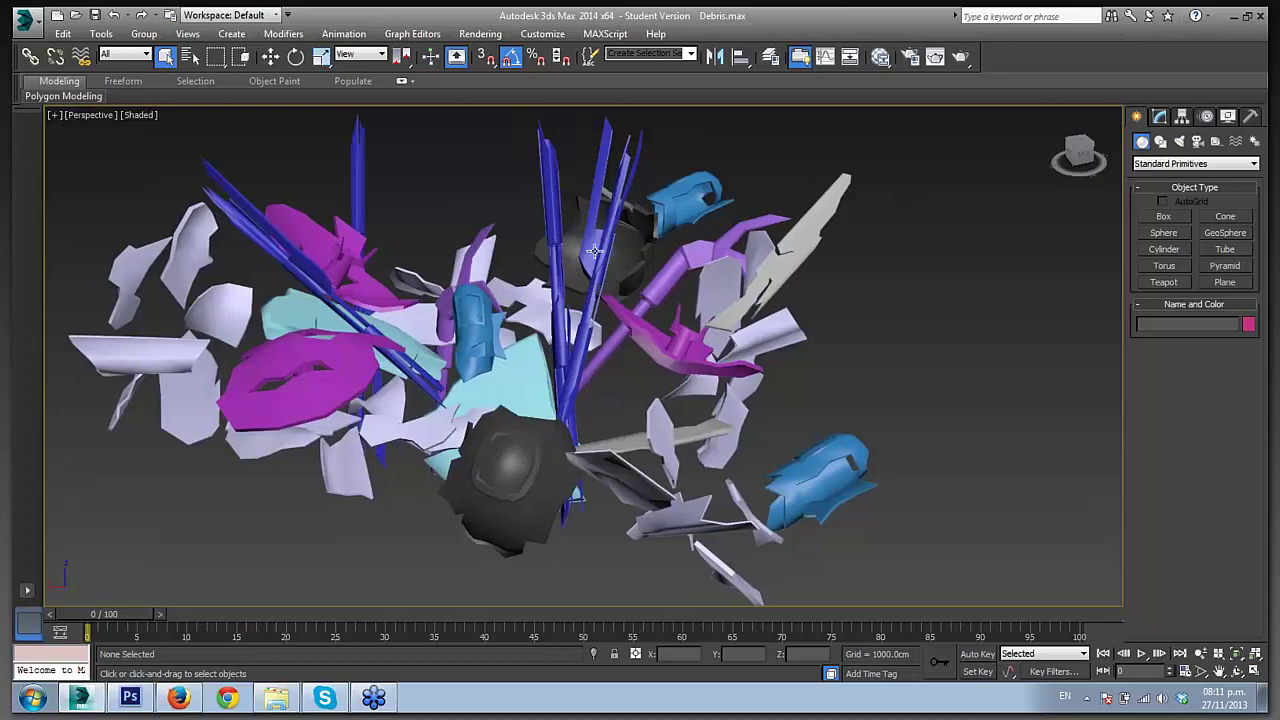
{"action": "left_click_drag", "start_coordinate": [1043, 191], "coordinate": [1055, 191]}
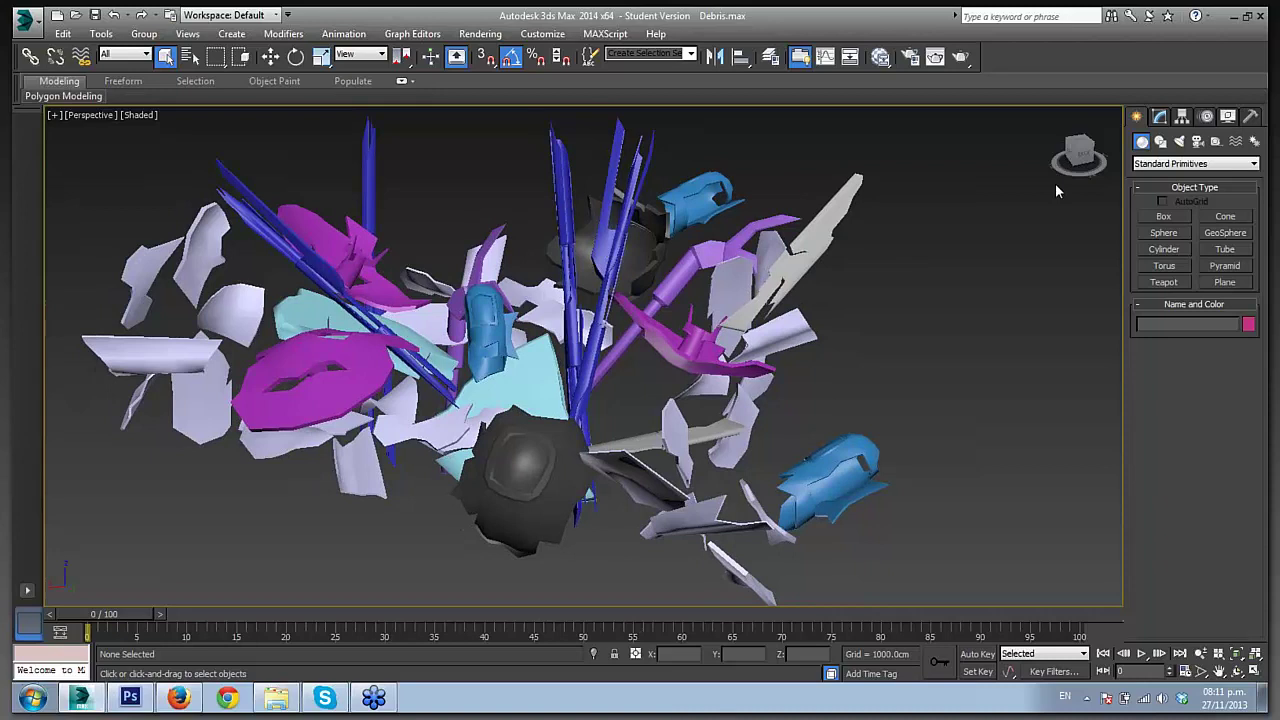
{"action": "left_click_drag", "start_coordinate": [1083, 154], "coordinate": [1066, 150]}
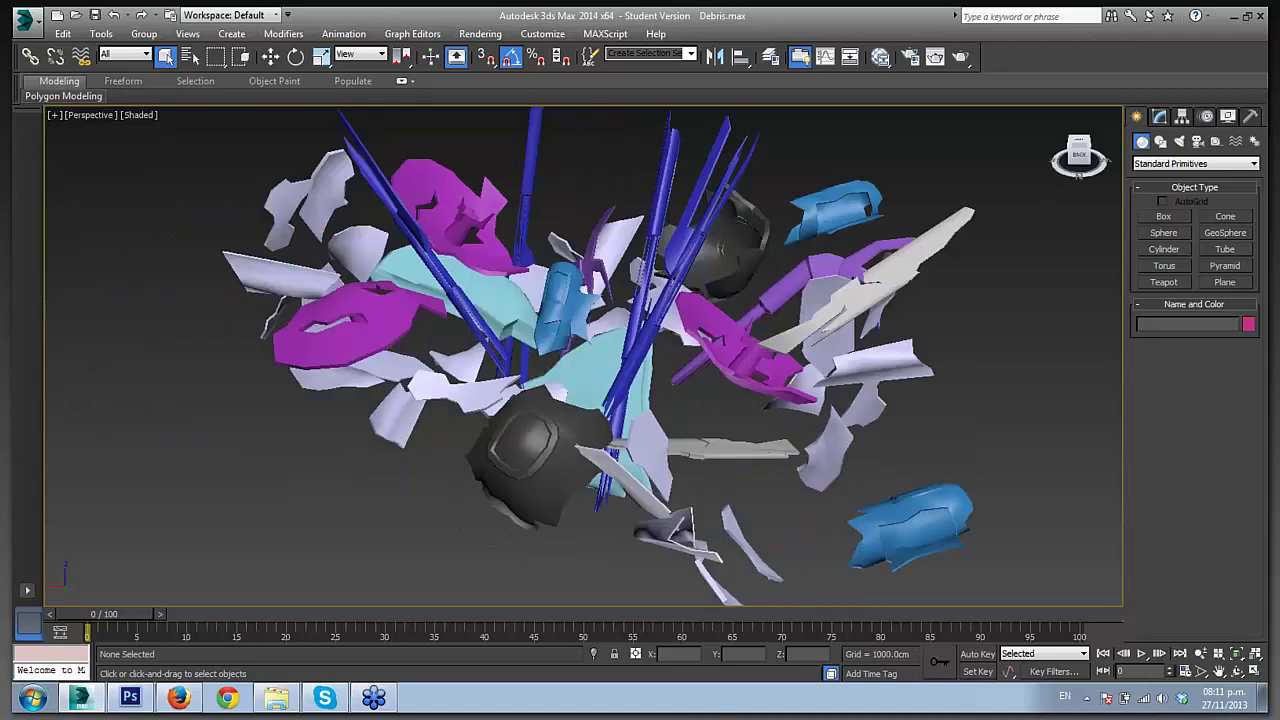
{"action": "left_click_drag", "start_coordinate": [556, 290], "coordinate": [610, 290]}
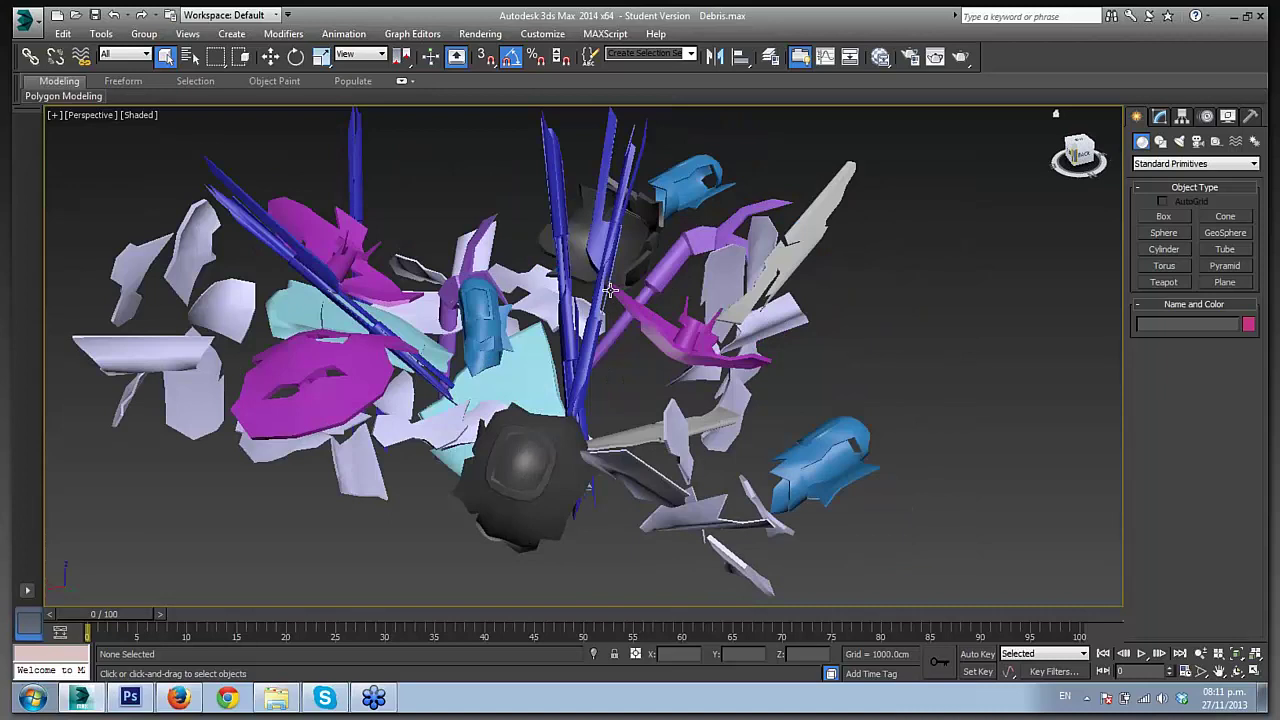
{"action": "left_click", "coordinate": [138, 114]}
{"action": "left_click", "coordinate": [203, 186]}
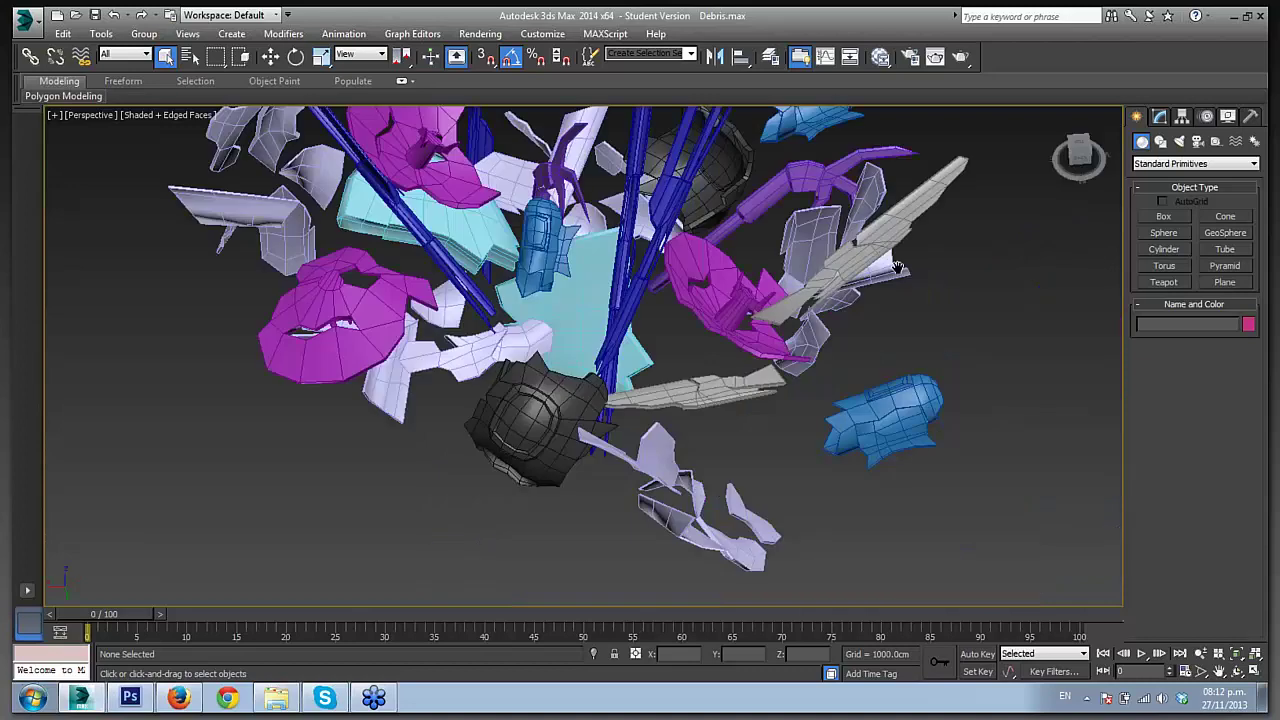
- Hide Layer003 with the scattered debris and unhide Layer002 with the individually laid-out pieces
{"action": "left_click_drag", "start_coordinate": [898, 267], "coordinate": [922, 366]}
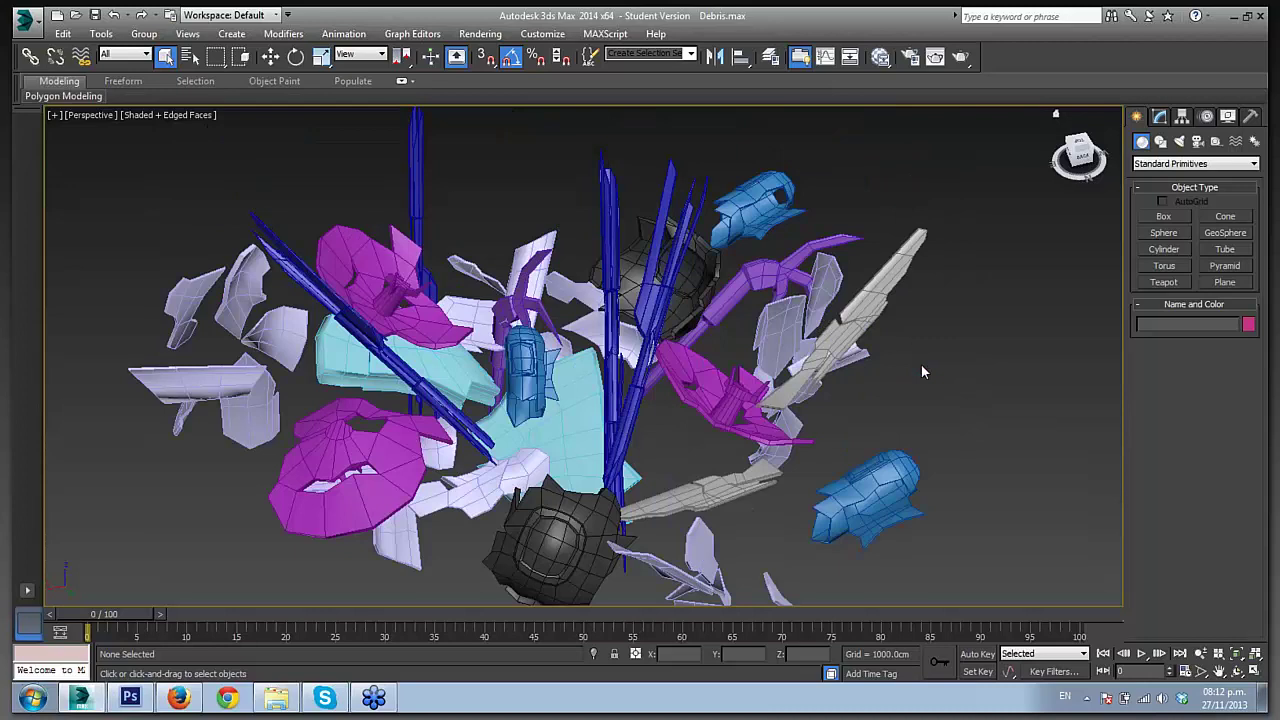
{"action": "left_click_drag", "start_coordinate": [922, 368], "coordinate": [992, 210]}
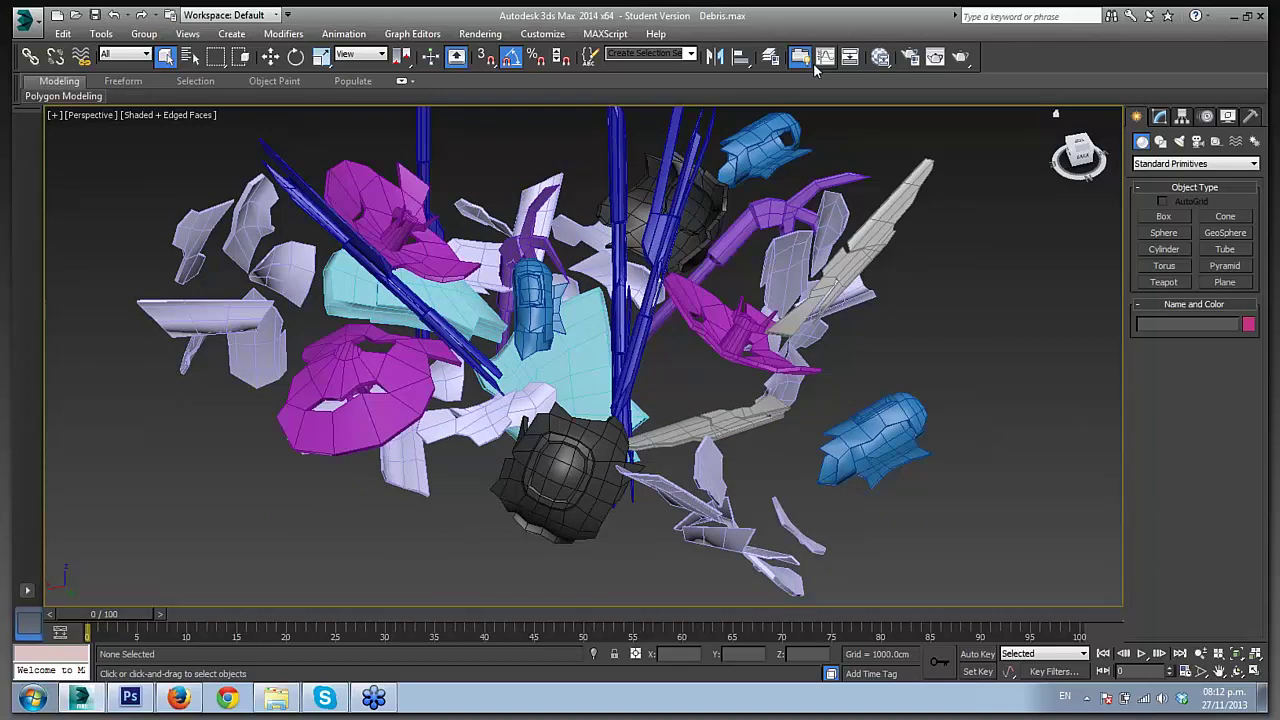
{"action": "left_click", "coordinate": [770, 56]}
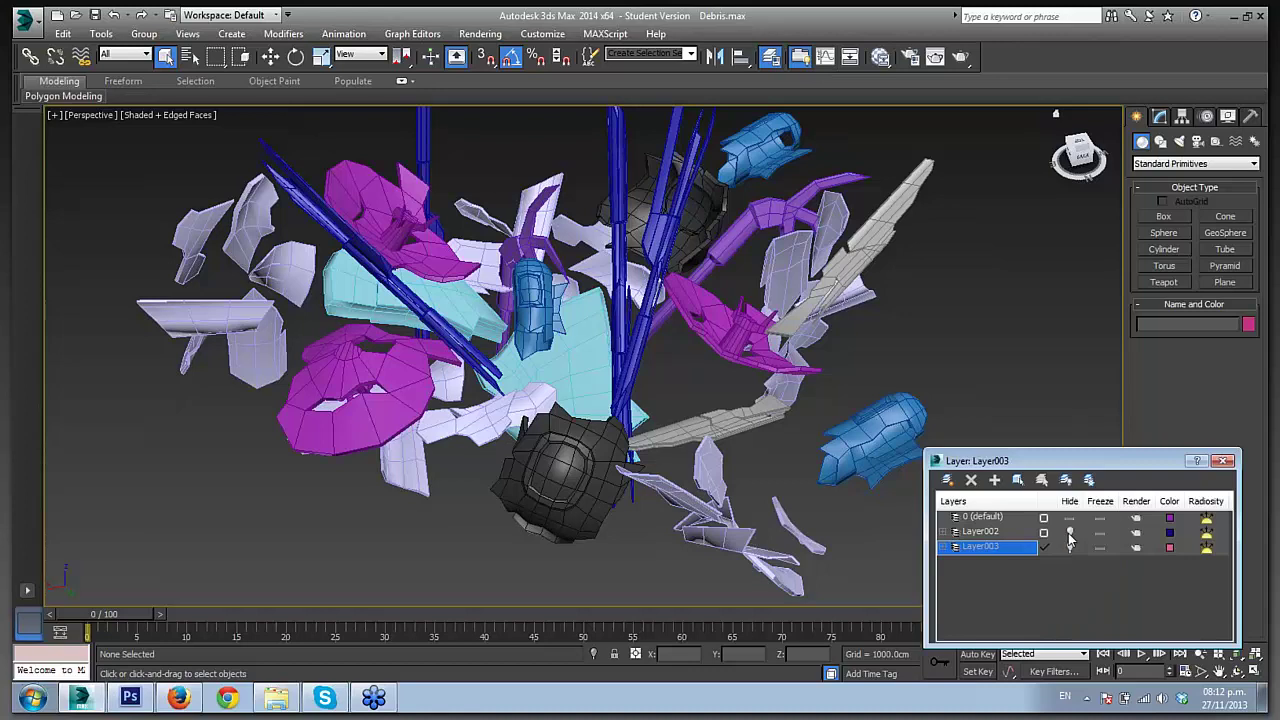
{"action": "left_click", "coordinate": [1068, 533]}
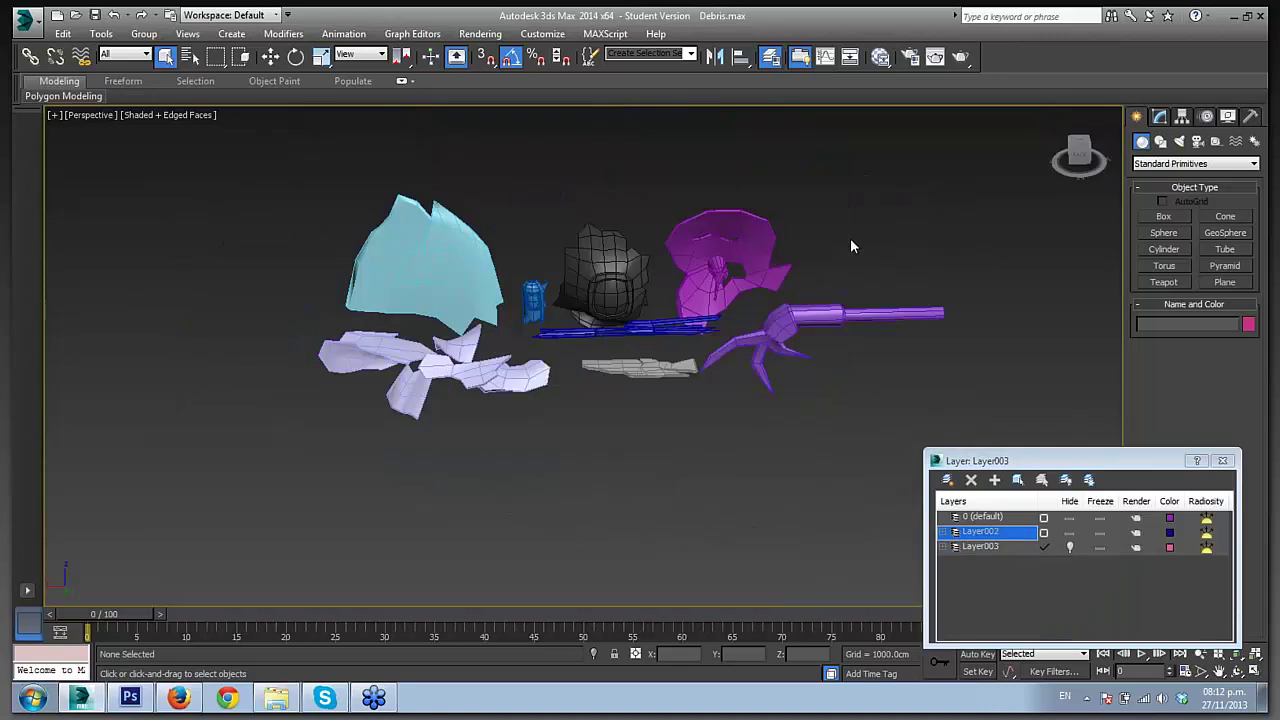
- Select all the laid-out debris pieces of Layer002, including the fuselage, in the perspective viewport
{"action": "scroll", "coordinate": [850, 240], "scroll_direction": "up", "scroll_amount": 2}
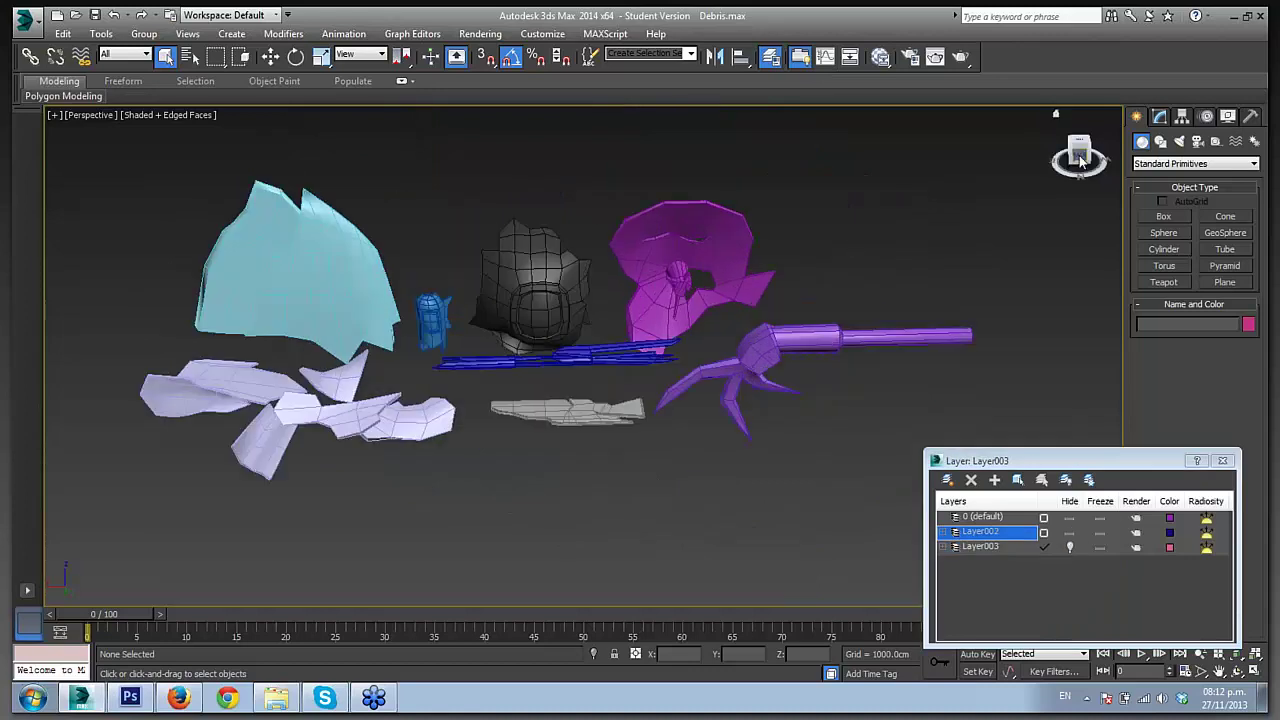
{"action": "left_click_drag", "start_coordinate": [1080, 160], "coordinate": [1080, 168]}
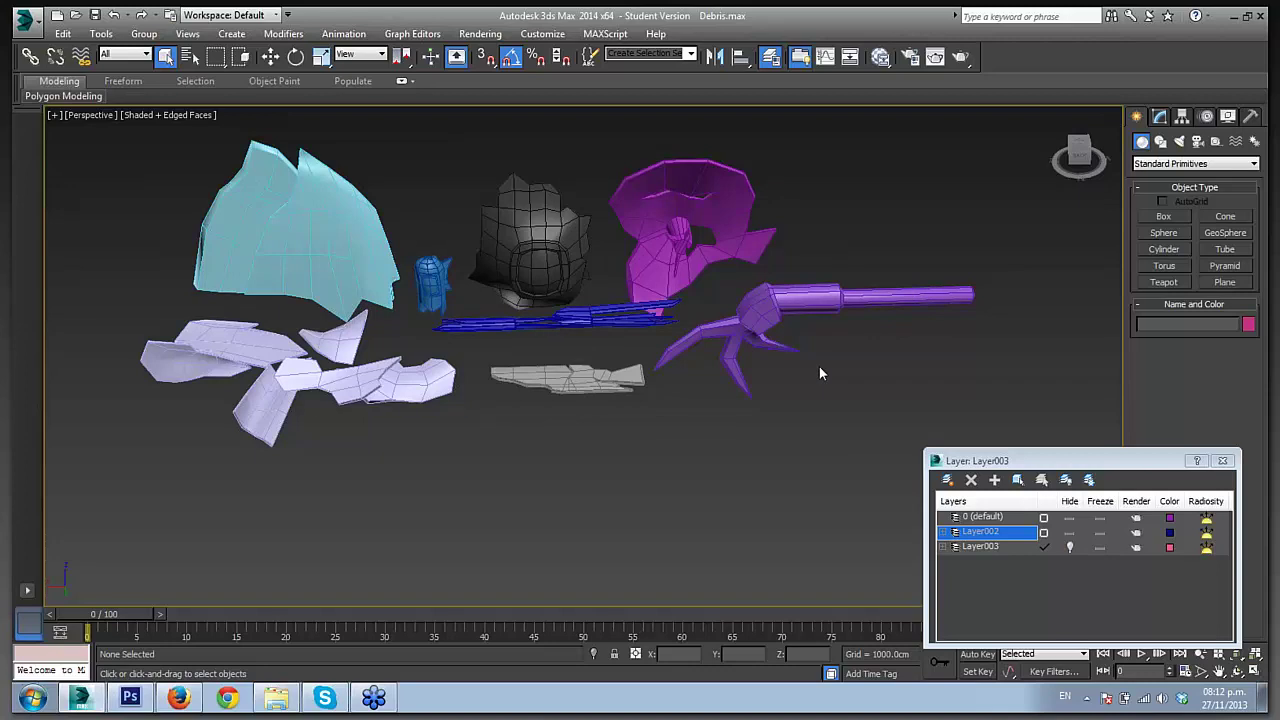
{"action": "left_click", "coordinate": [552, 270]}
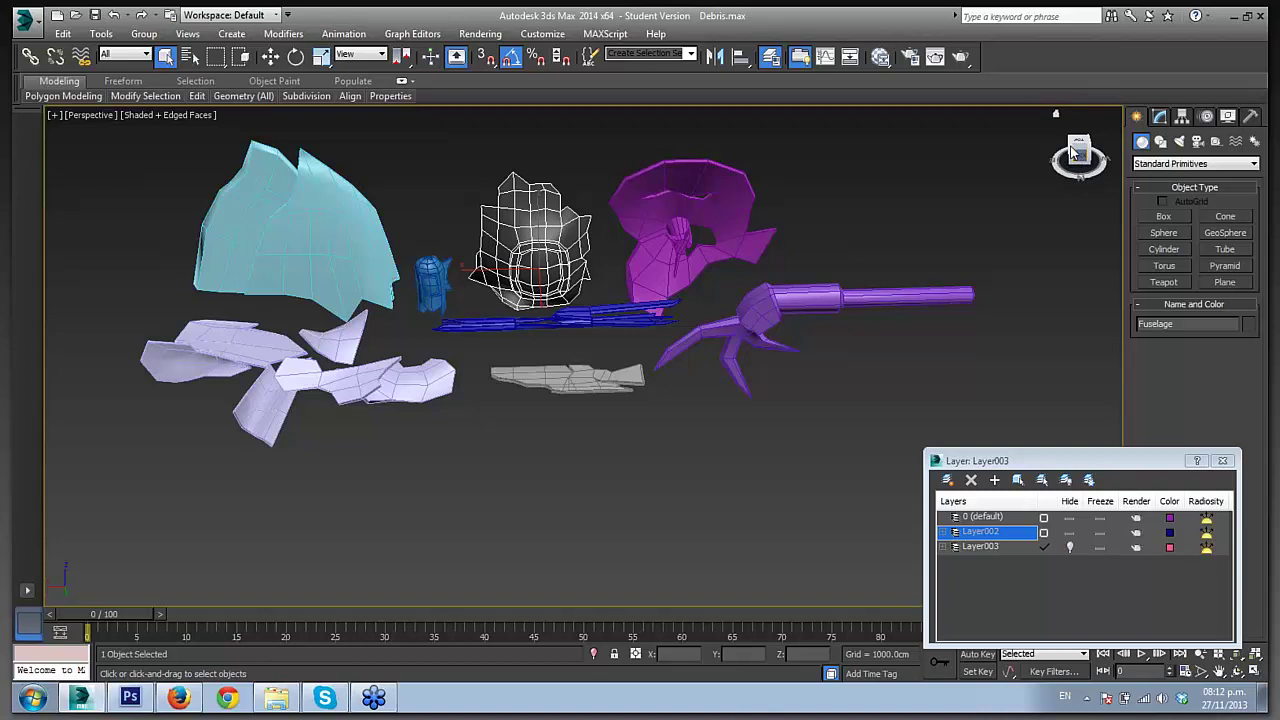
{"action": "left_click_drag", "start_coordinate": [1075, 150], "coordinate": [1100, 156]}
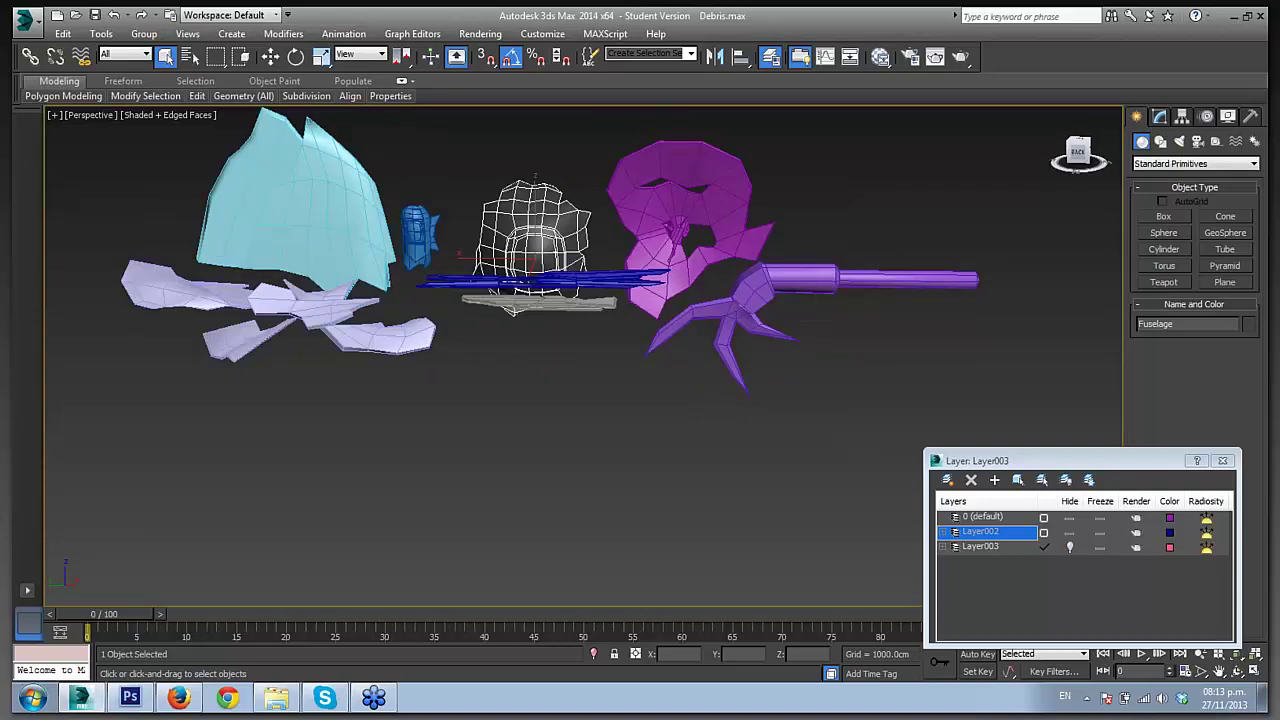
{"action": "key", "text": "shift+z"}
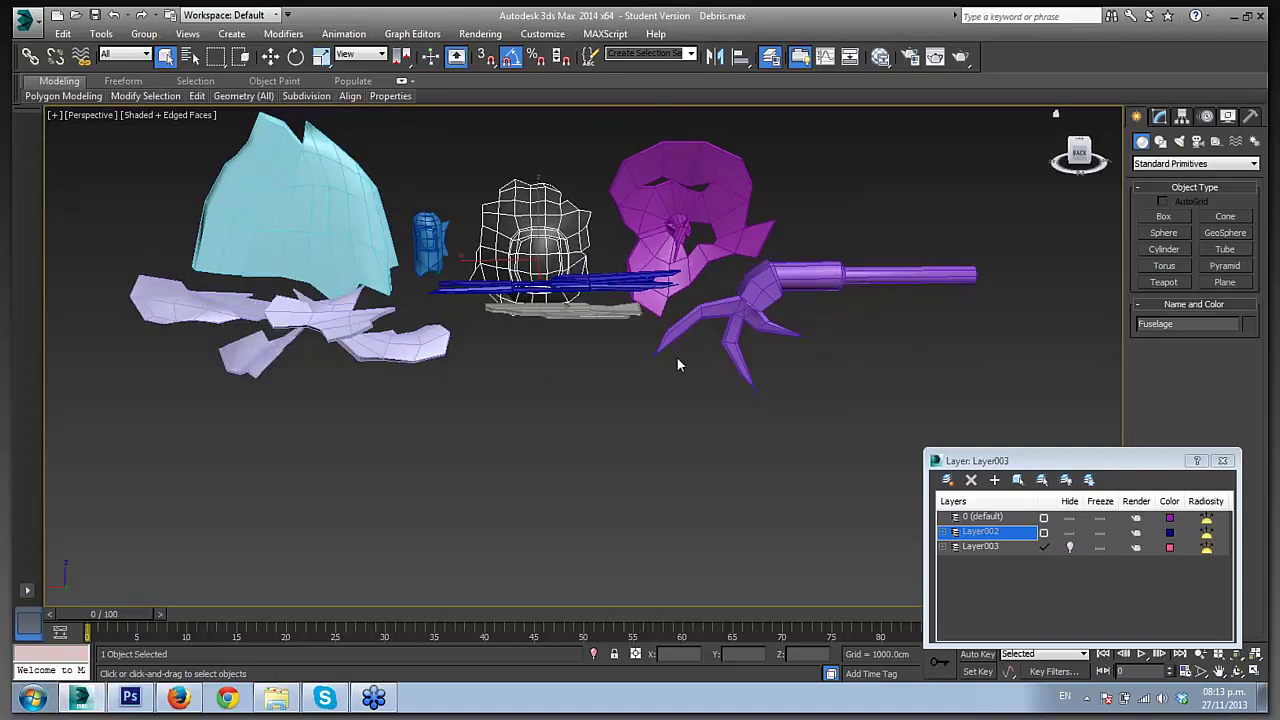
{"action": "left_click_drag", "start_coordinate": [171, 441], "coordinate": [978, 199]}
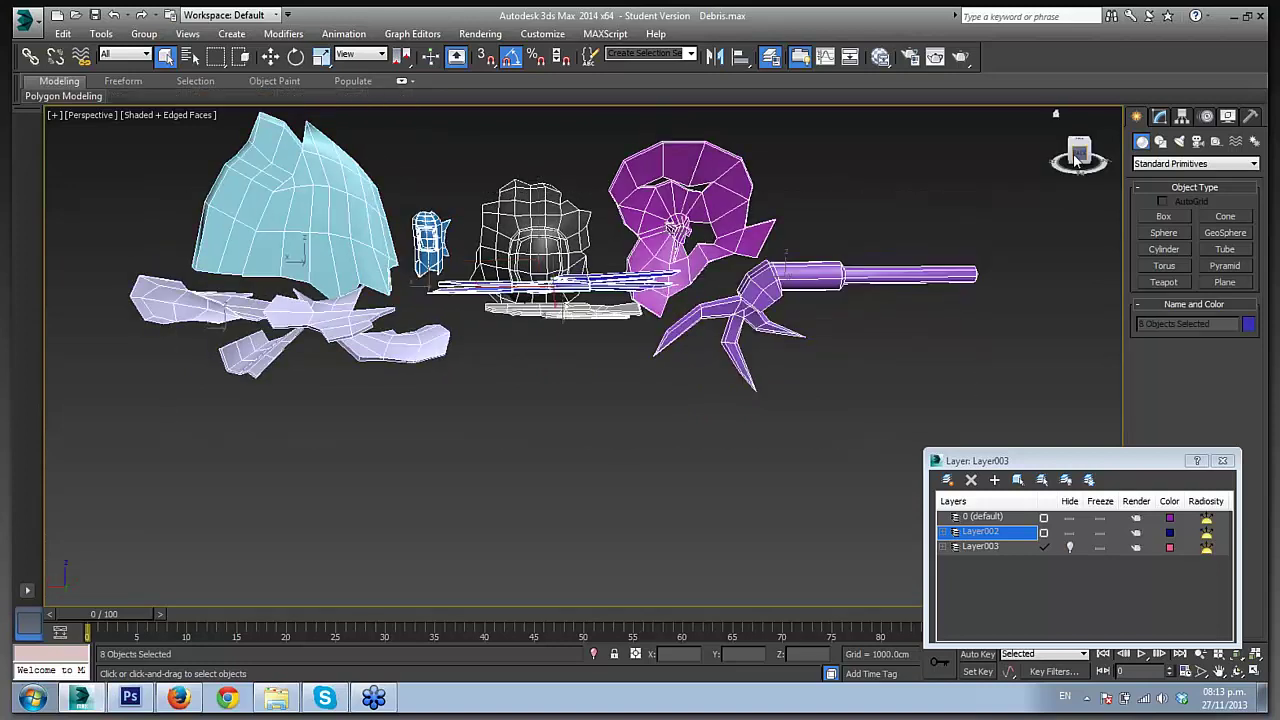
- Examine the shape and polygon topology of the selected debris pieces from the back, sides, front and below
{"action": "key", "text": "shift+z"}
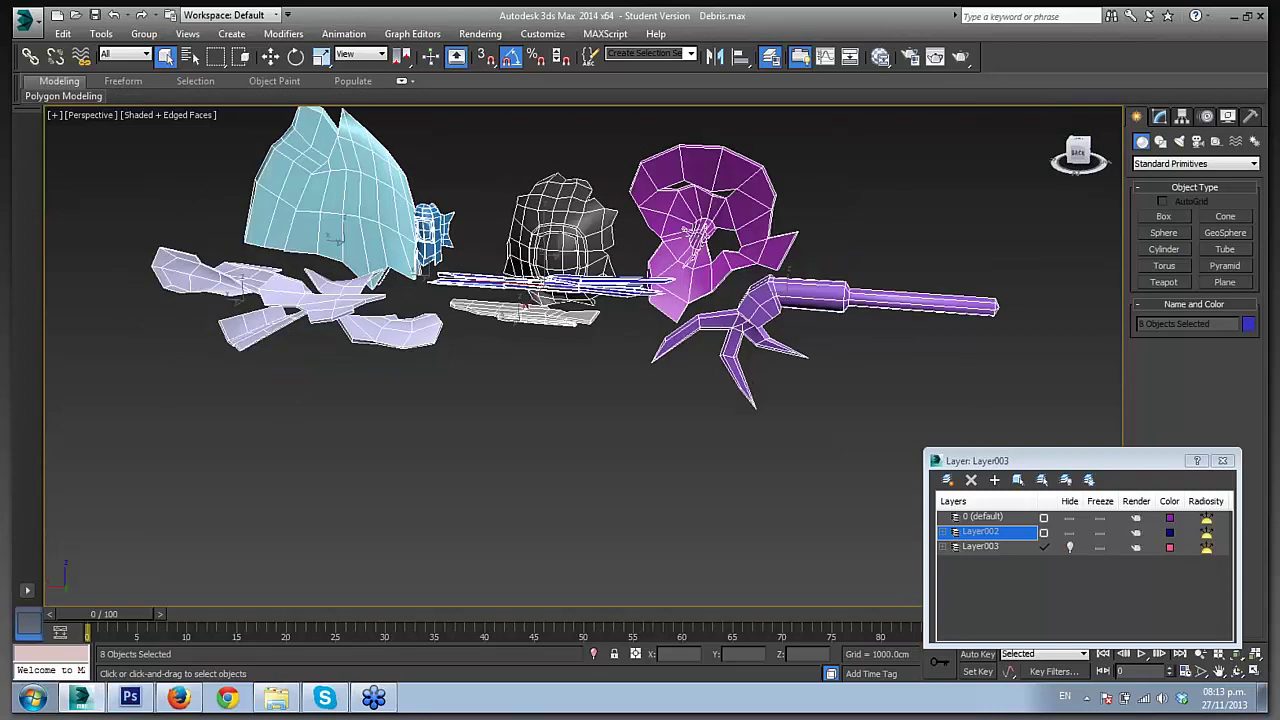
{"action": "key", "text": "shift+z"}
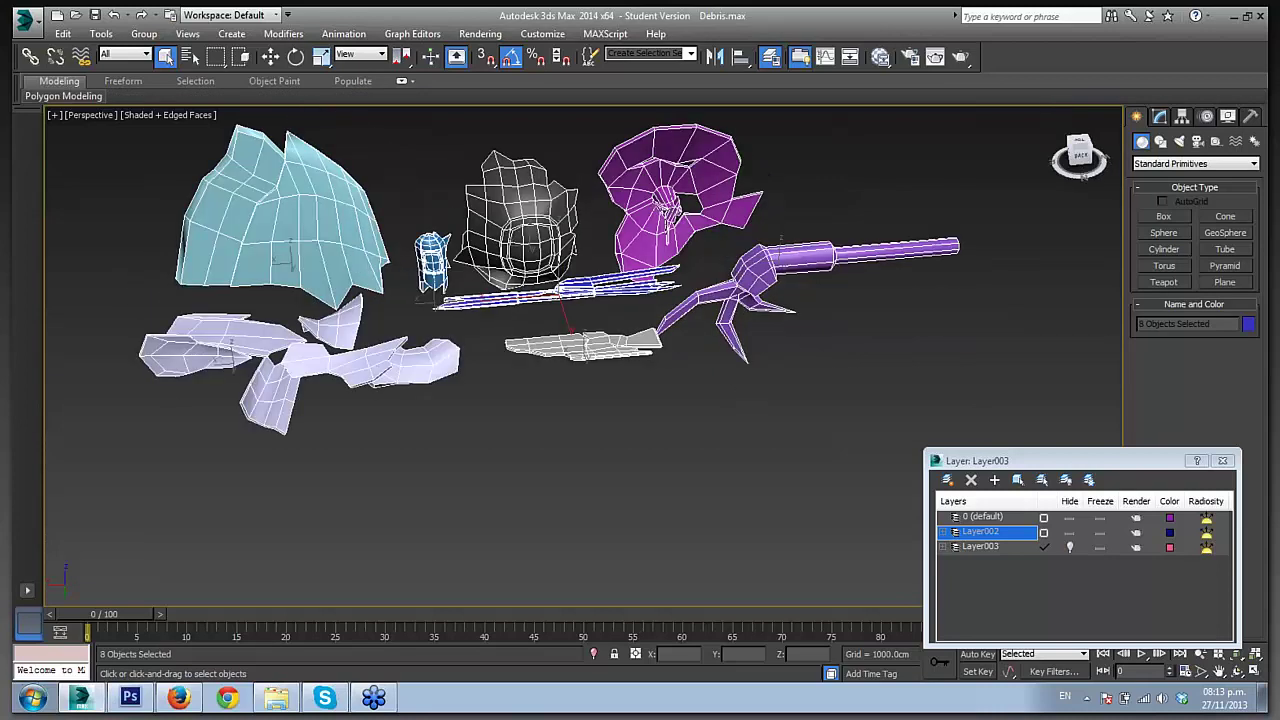
{"action": "key", "text": "shift+z"}
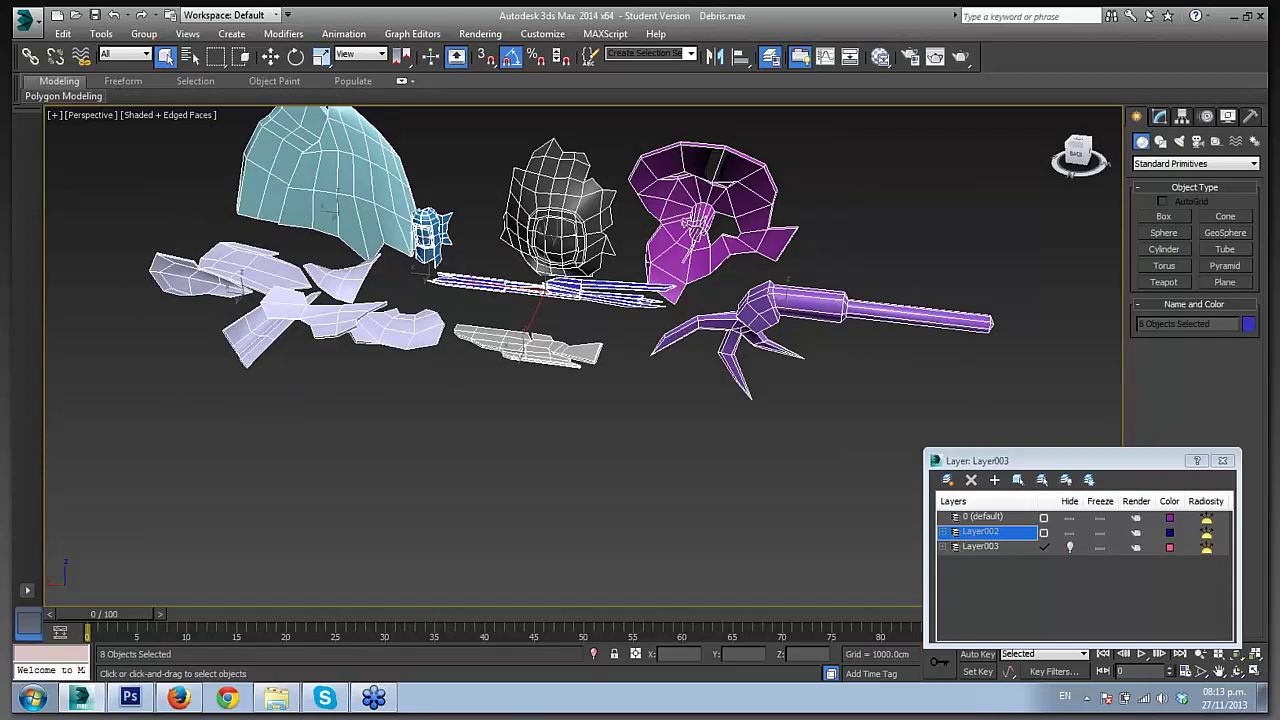
{"action": "key", "text": "shift+z"}
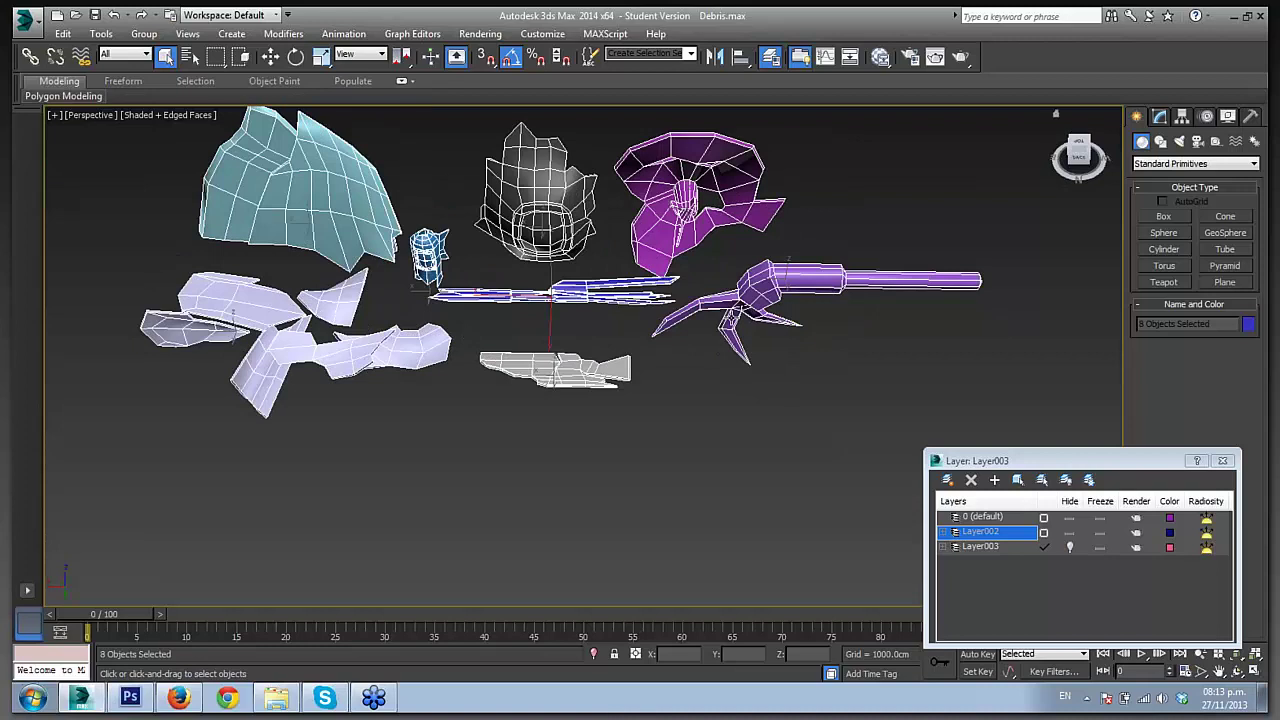
{"action": "scroll", "coordinate": [701, 364], "scroll_direction": "up", "scroll_amount": 3}
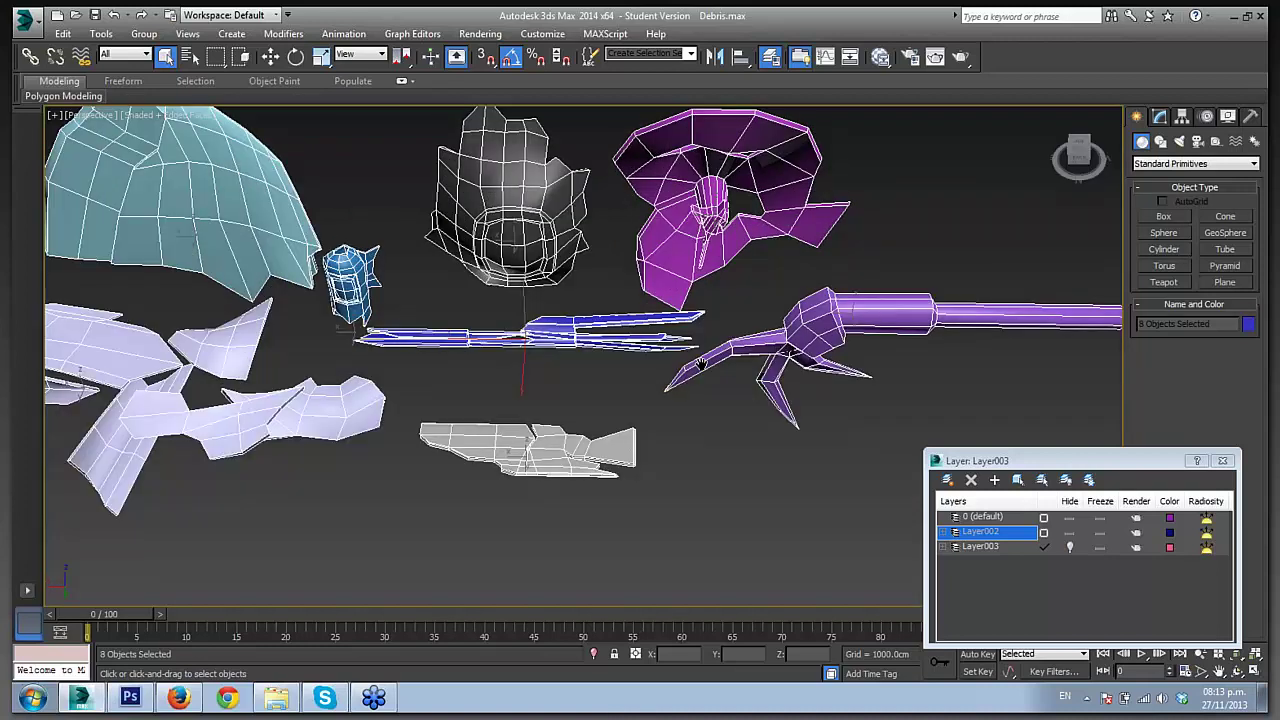
{"action": "left_click", "coordinate": [1085, 160]}
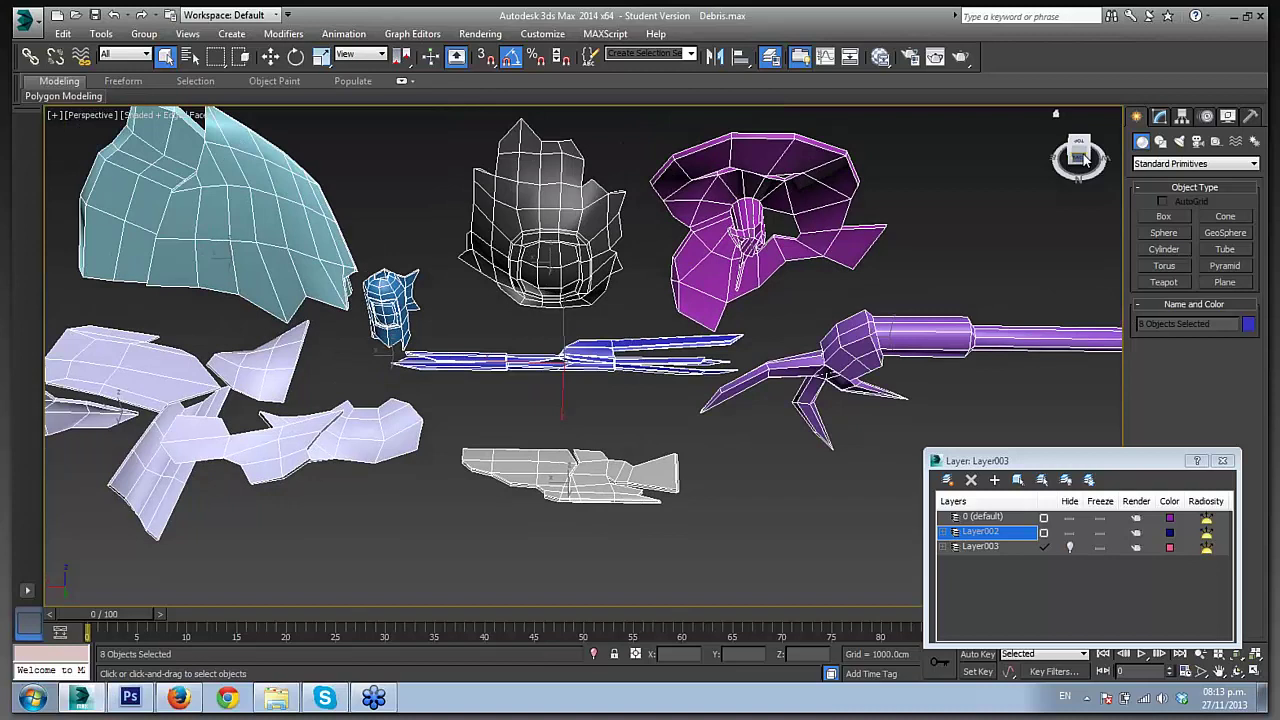
{"action": "key", "text": "shift+z"}
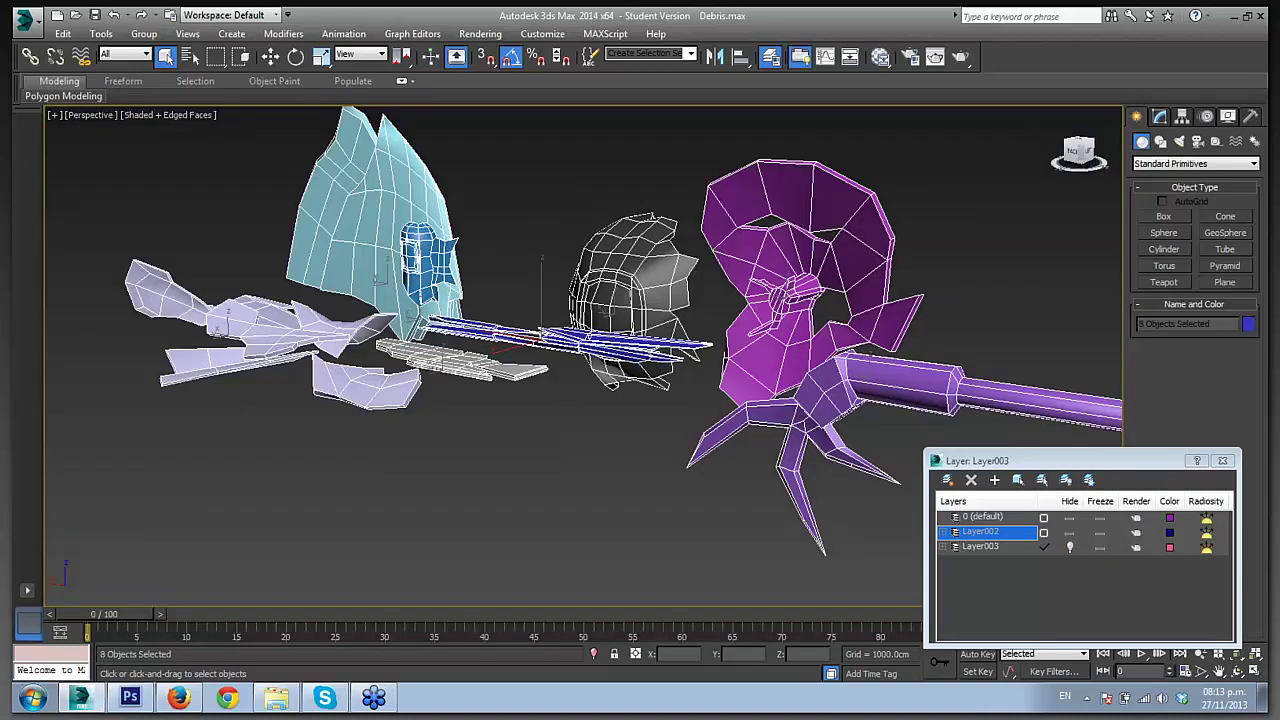
{"action": "key", "text": "shift+z"}
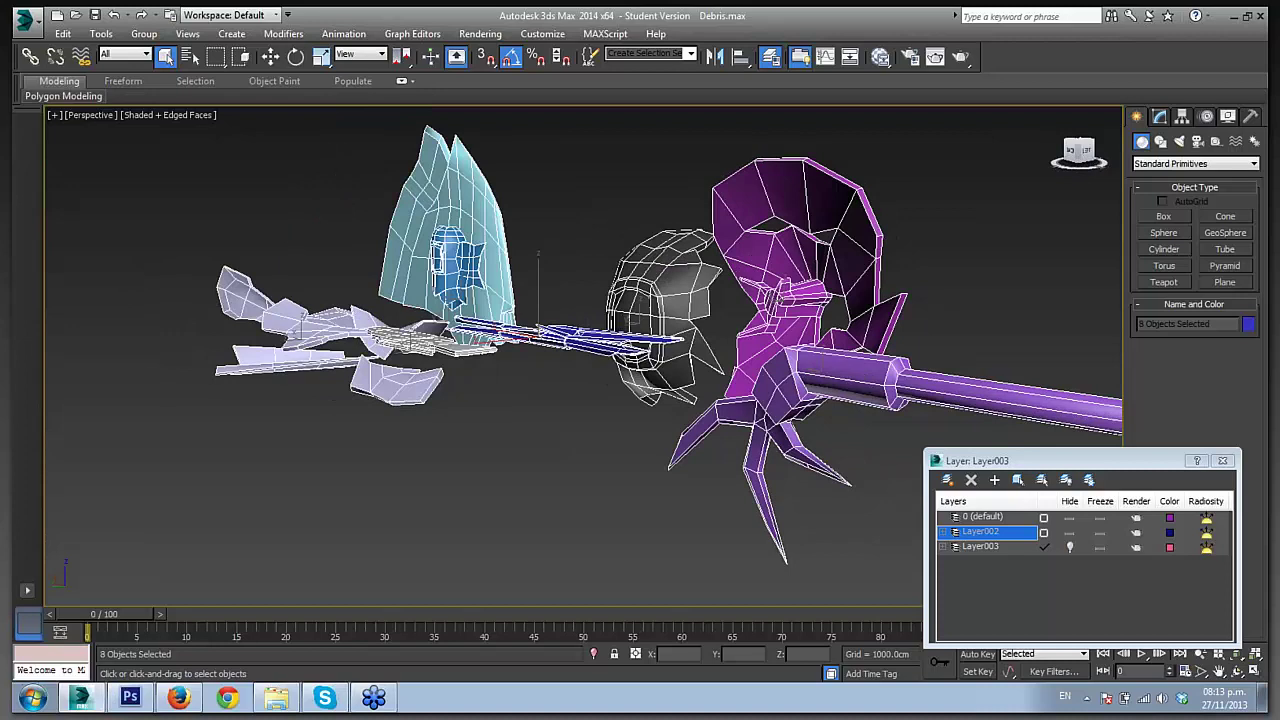
{"action": "key", "text": "shift+z"}
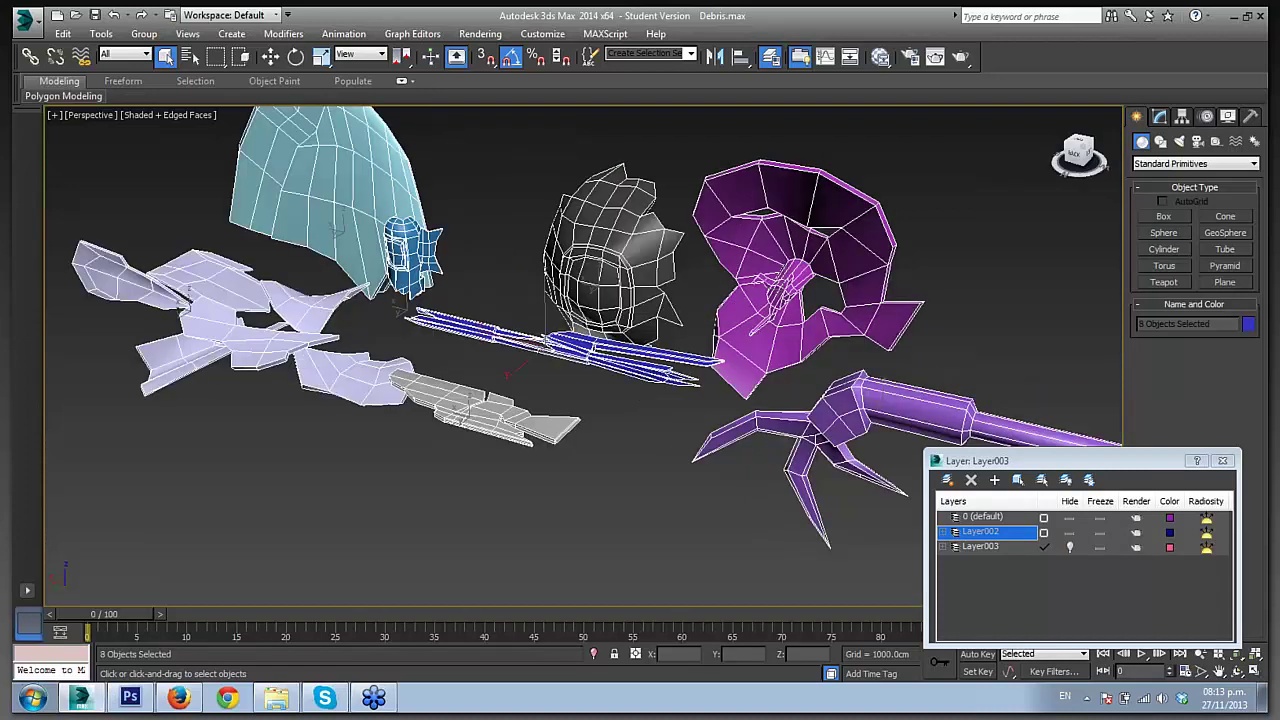
{"action": "key", "text": "shift+z"}
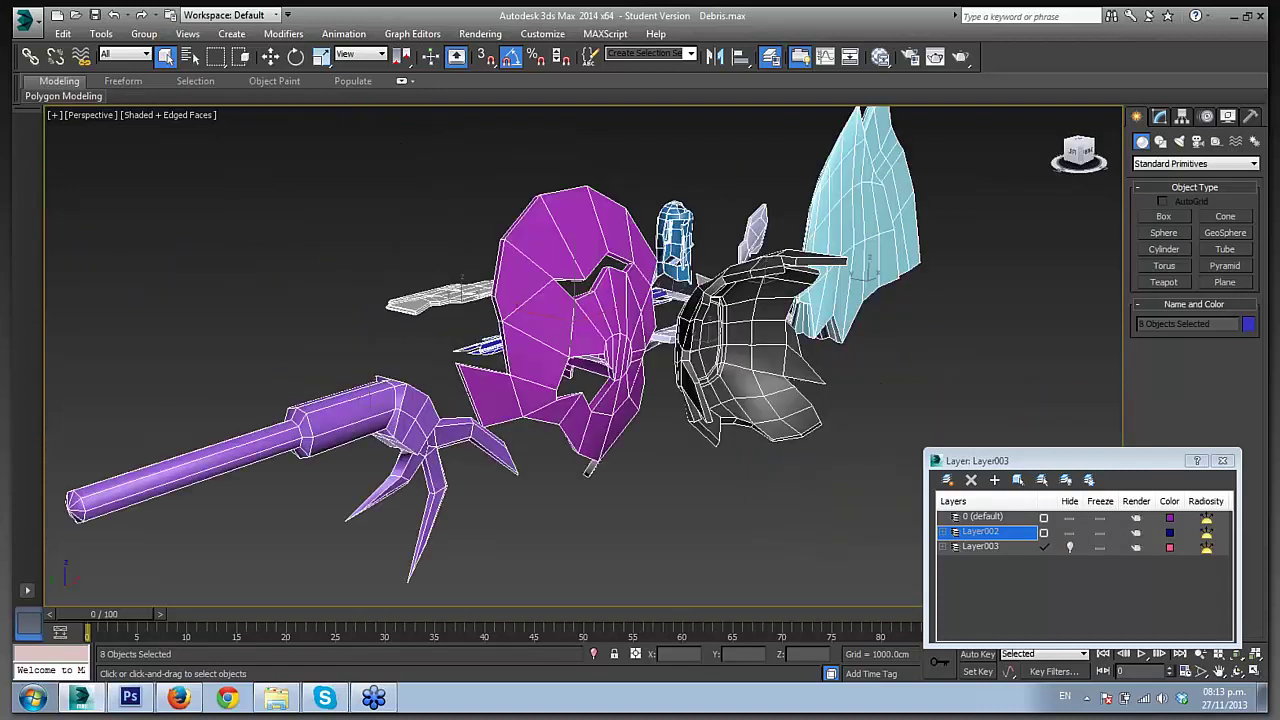
{"action": "key", "text": "shift+z"}
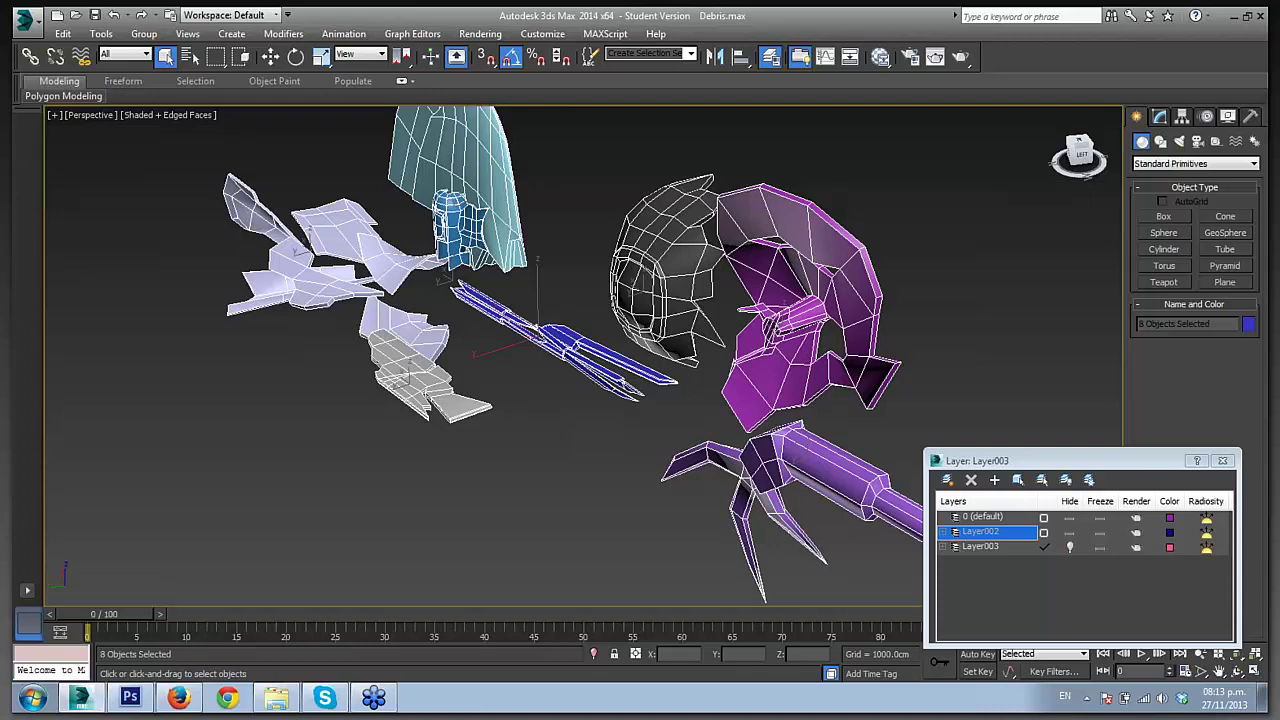
{"action": "key", "text": "shift+z"}
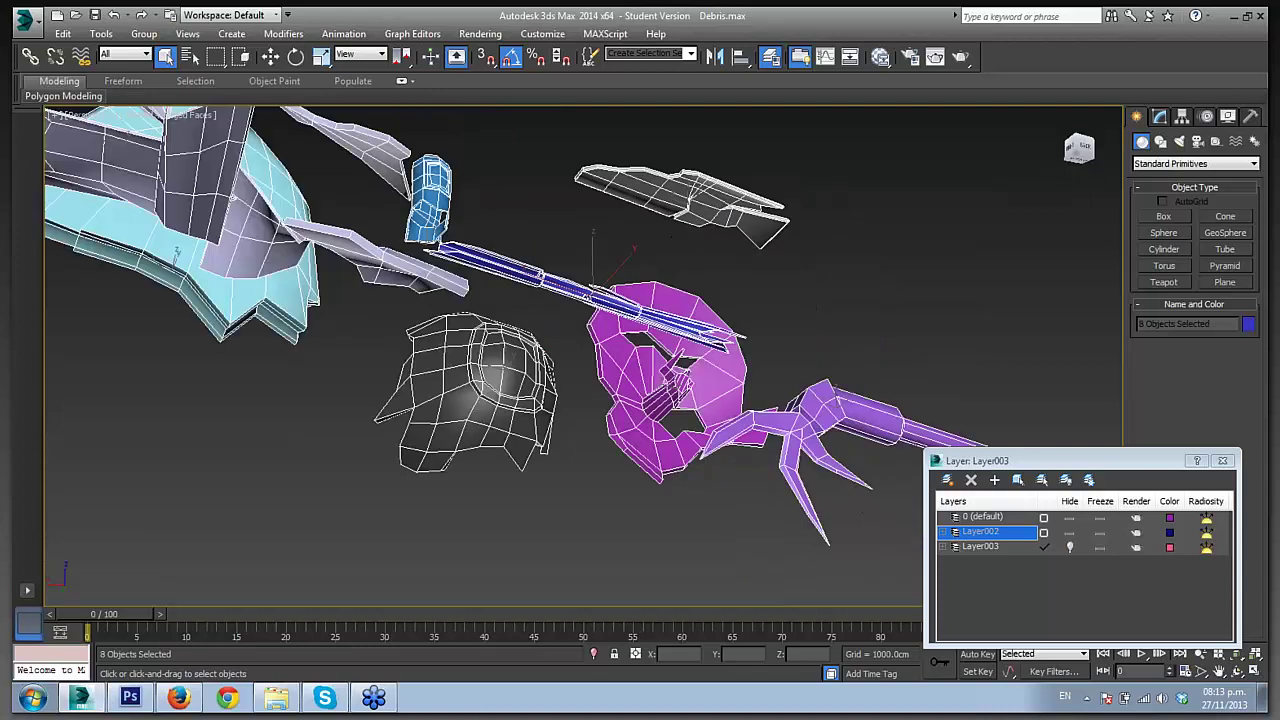
{"action": "key", "text": "shift+z"}
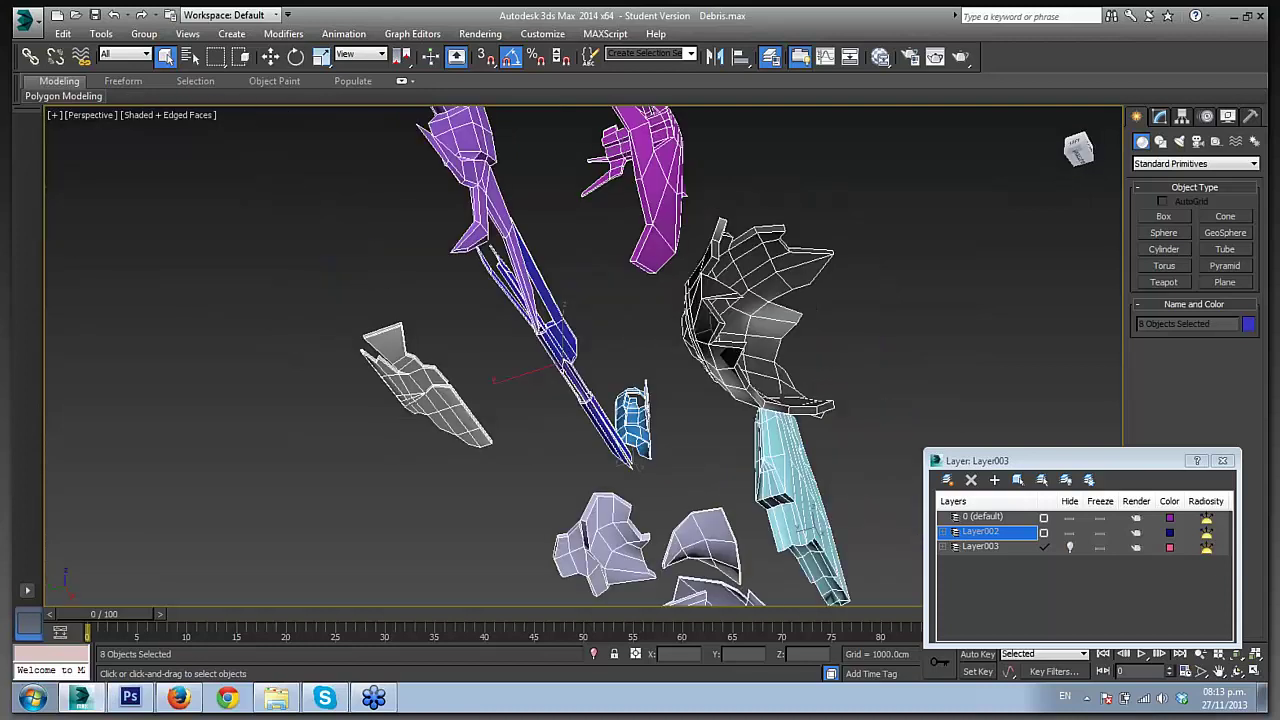
{"action": "key", "text": "shift+z"}
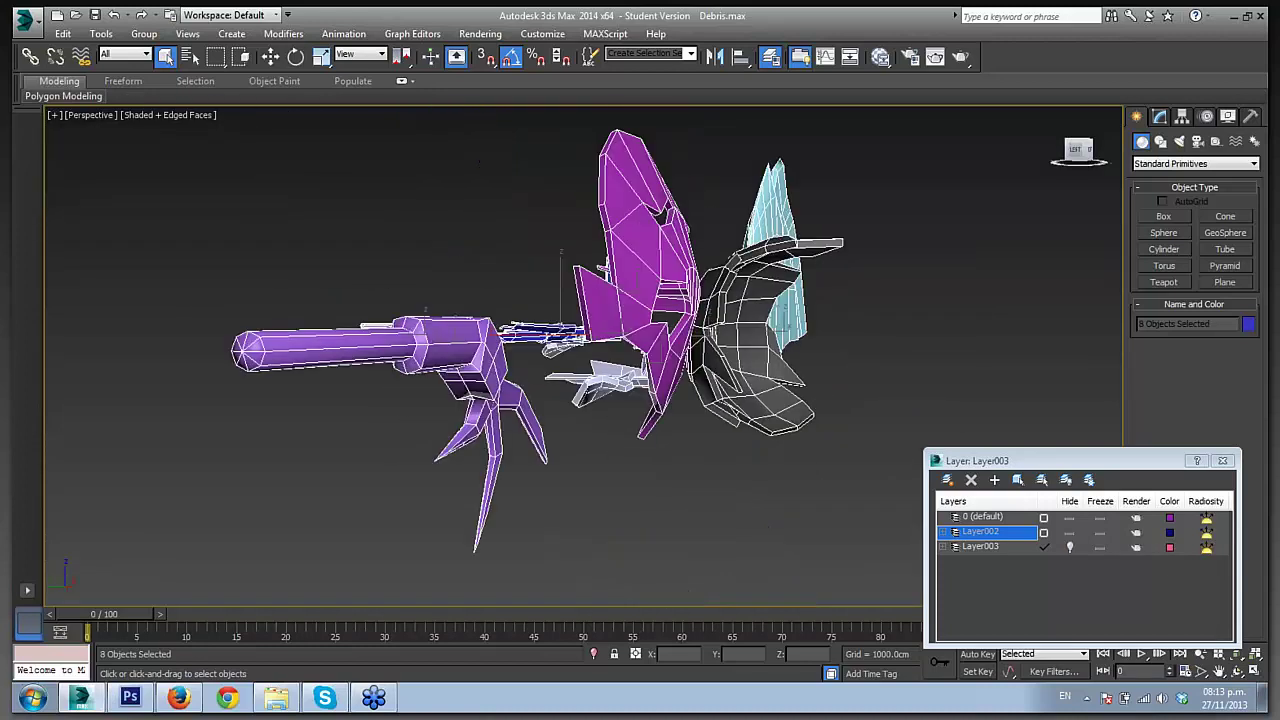
{"action": "key", "text": "shift+z"}
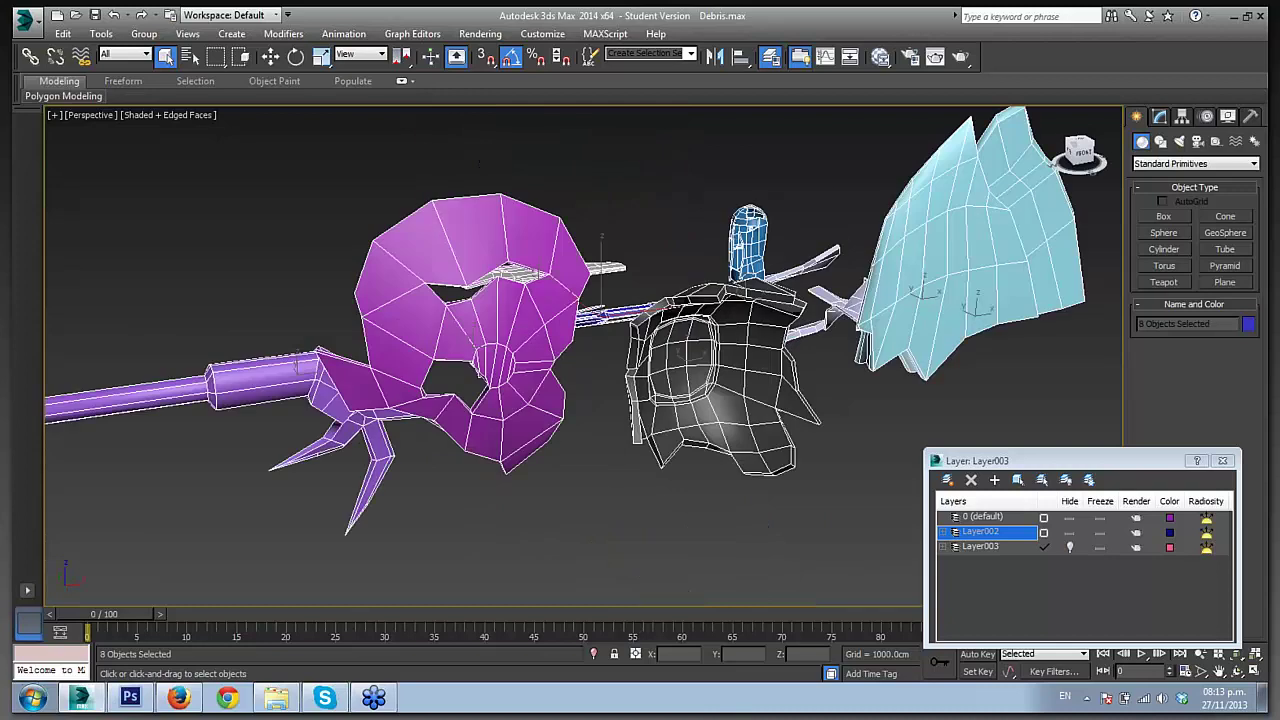
{"action": "left_click_drag", "start_coordinate": [1078, 150], "coordinate": [1080, 152]}
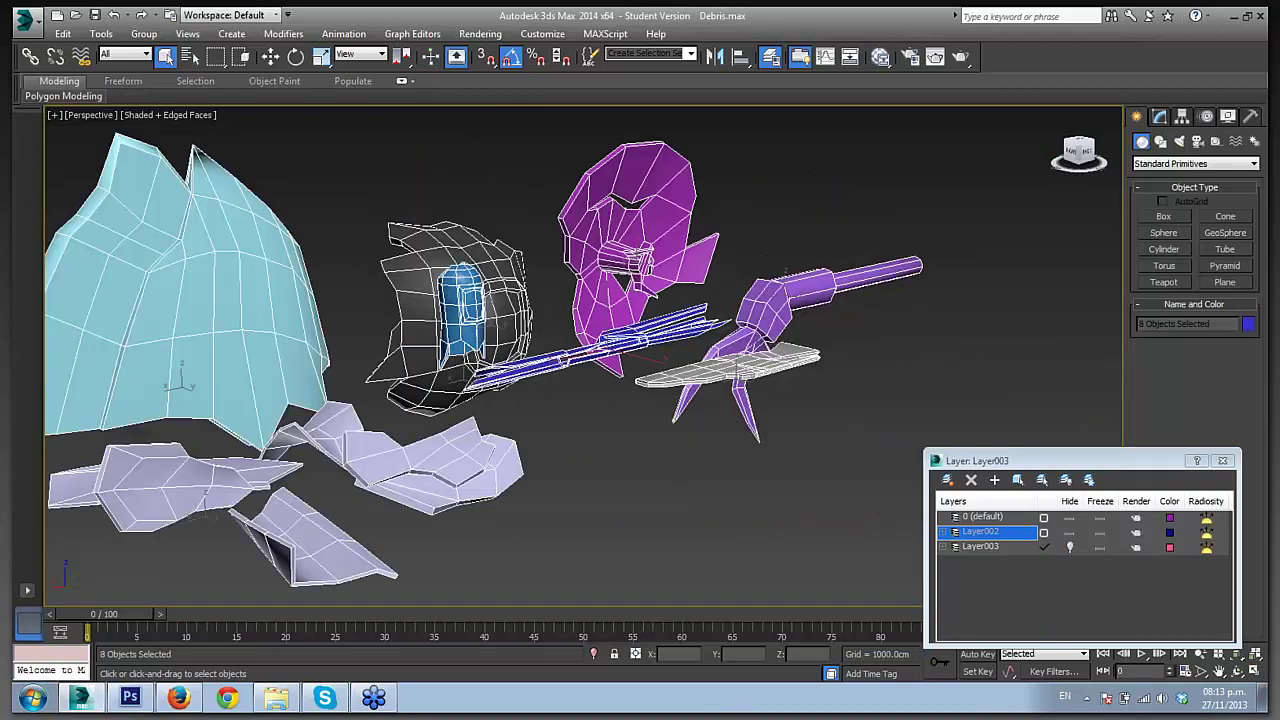
{"action": "key", "text": "shift+z"}
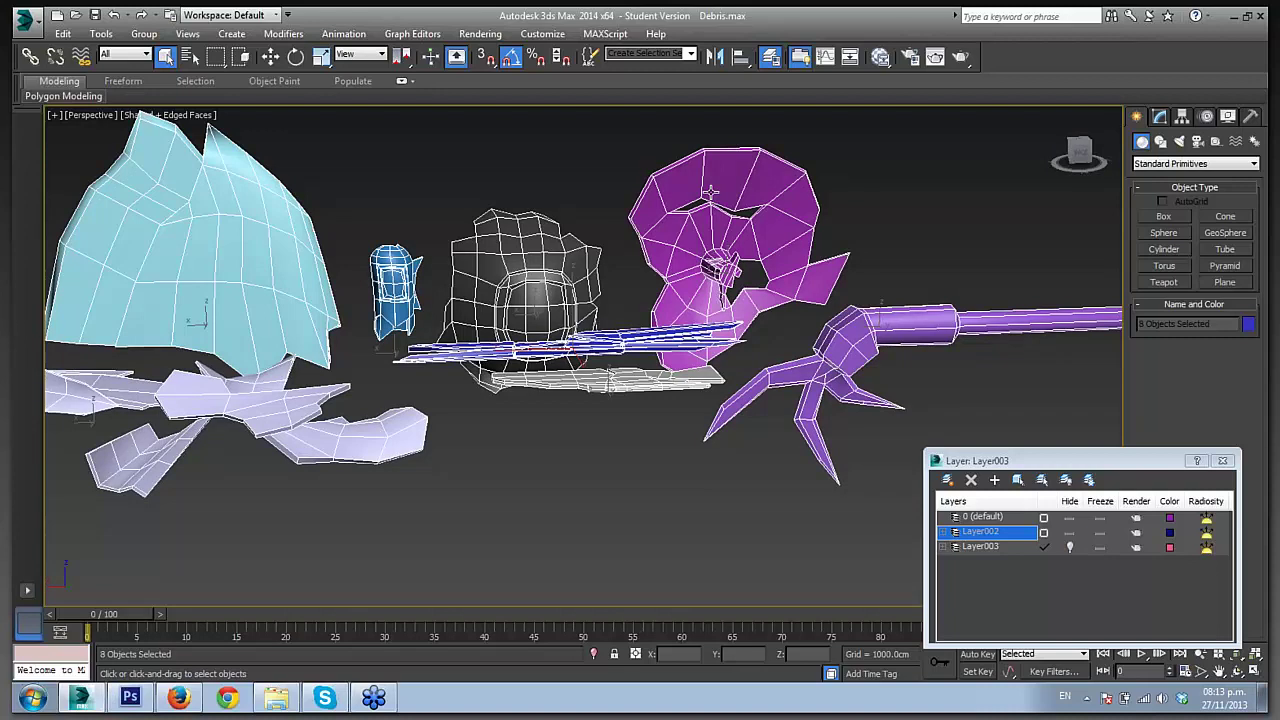
- Unhide Layer003 with the scattered debris, hide Layer002 with the laid-out pieces, and close the layer manager
{"action": "left_click_drag", "start_coordinate": [711, 192], "coordinate": [737, 194]}
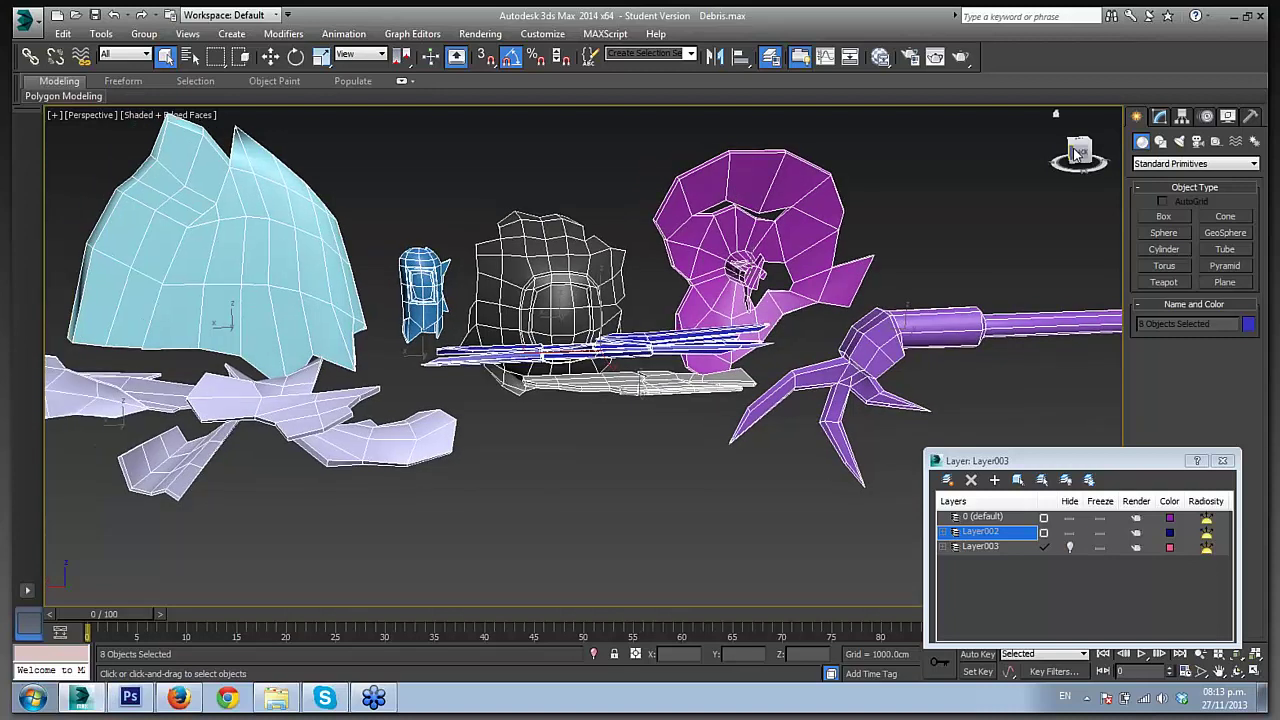
{"action": "left_click_drag", "start_coordinate": [1075, 152], "coordinate": [1151, 160]}
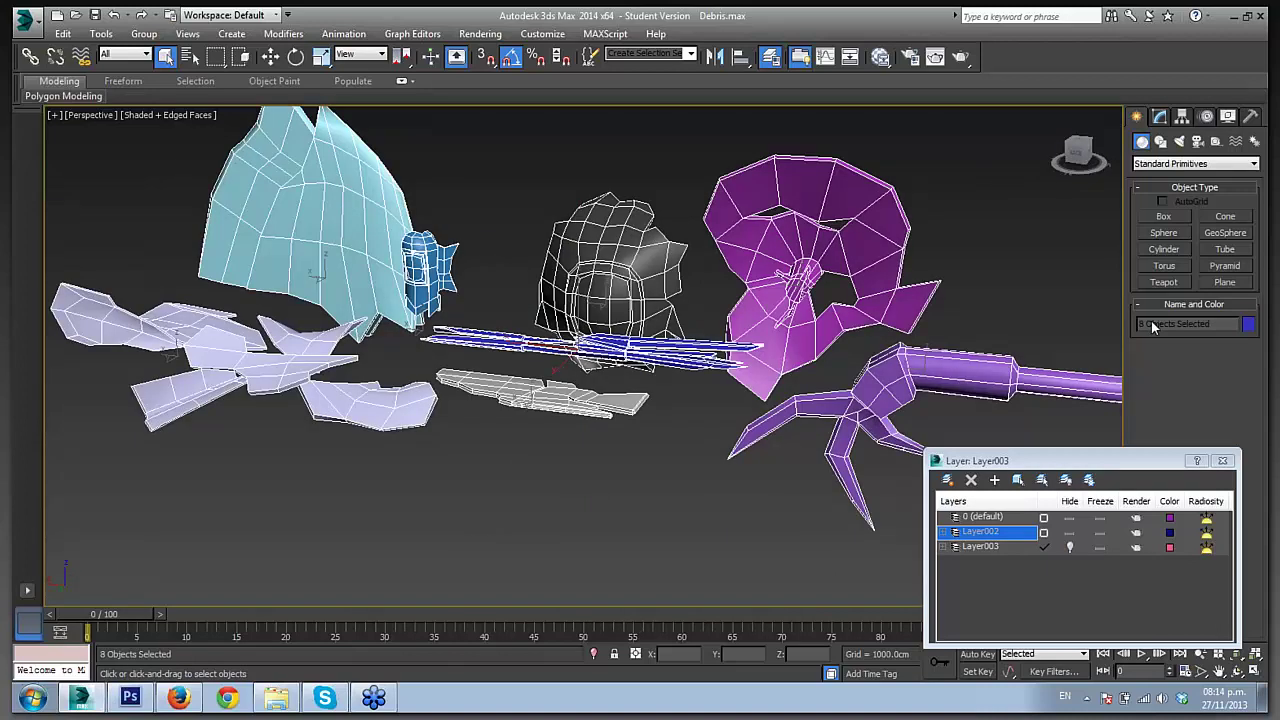
{"action": "left_click", "coordinate": [1069, 546]}
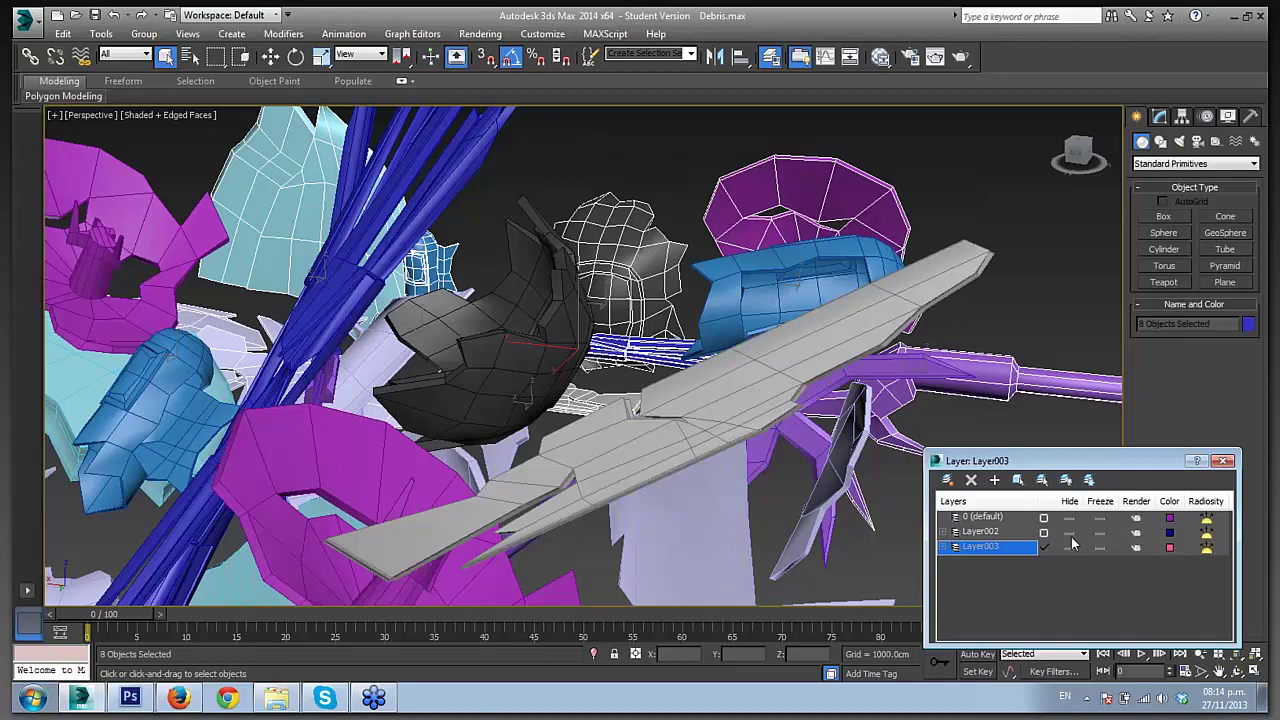
{"action": "left_click", "coordinate": [1069, 532]}
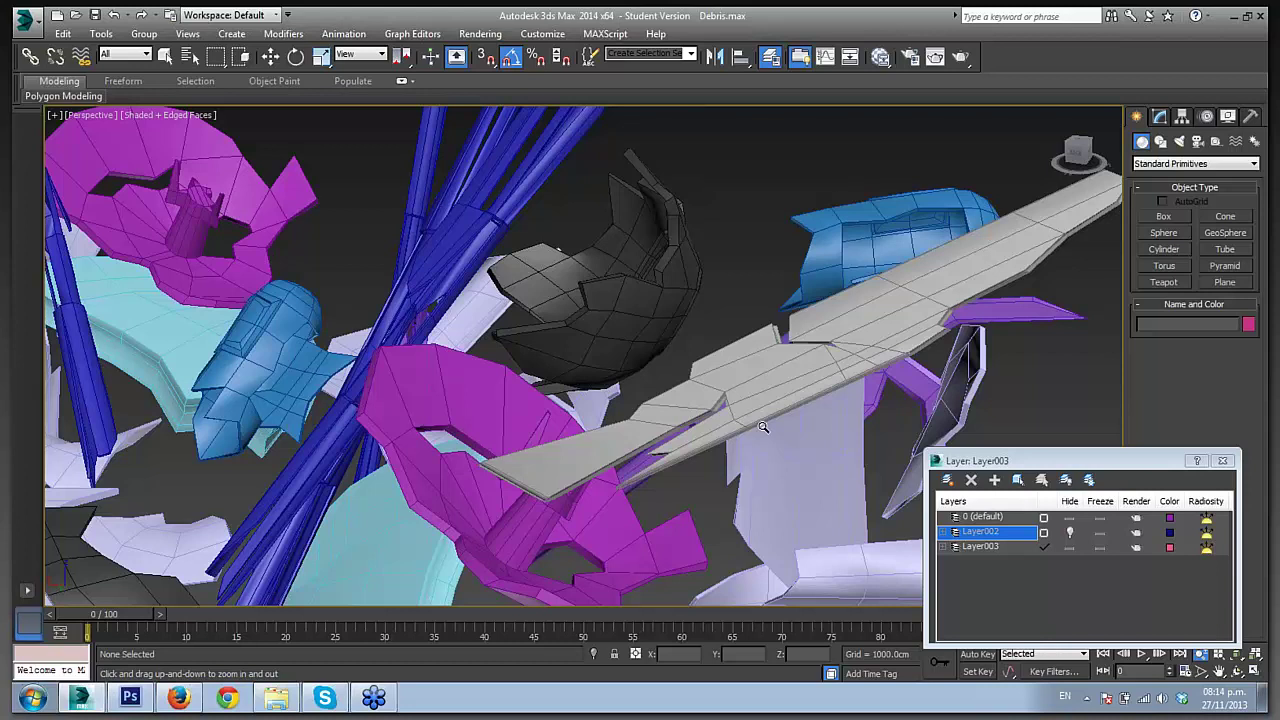
{"action": "left_click", "coordinate": [1067, 155]}
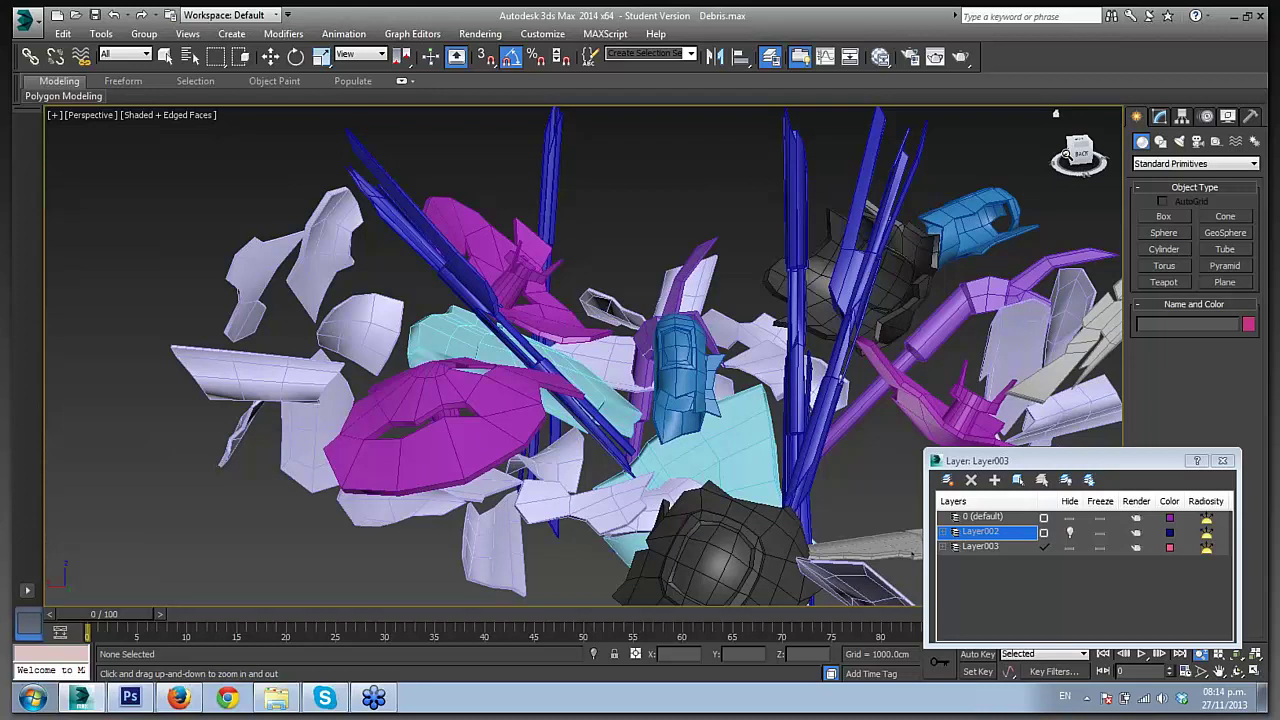
{"action": "left_click", "coordinate": [1222, 460]}
- Switch to Robot.psd in Photoshop and view the rough 1st pass sketch layer, hiding it again when done
{"action": "mouse_move", "coordinate": [133, 700]}
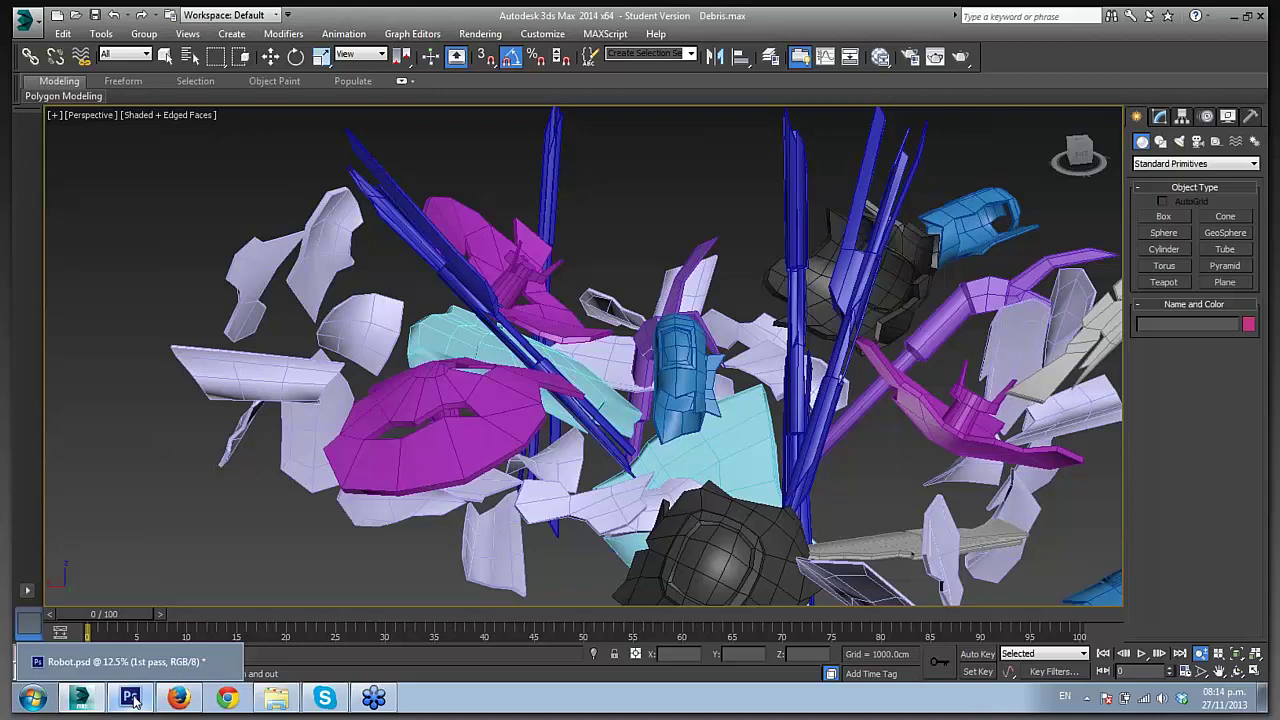
{"action": "left_click", "coordinate": [133, 700]}
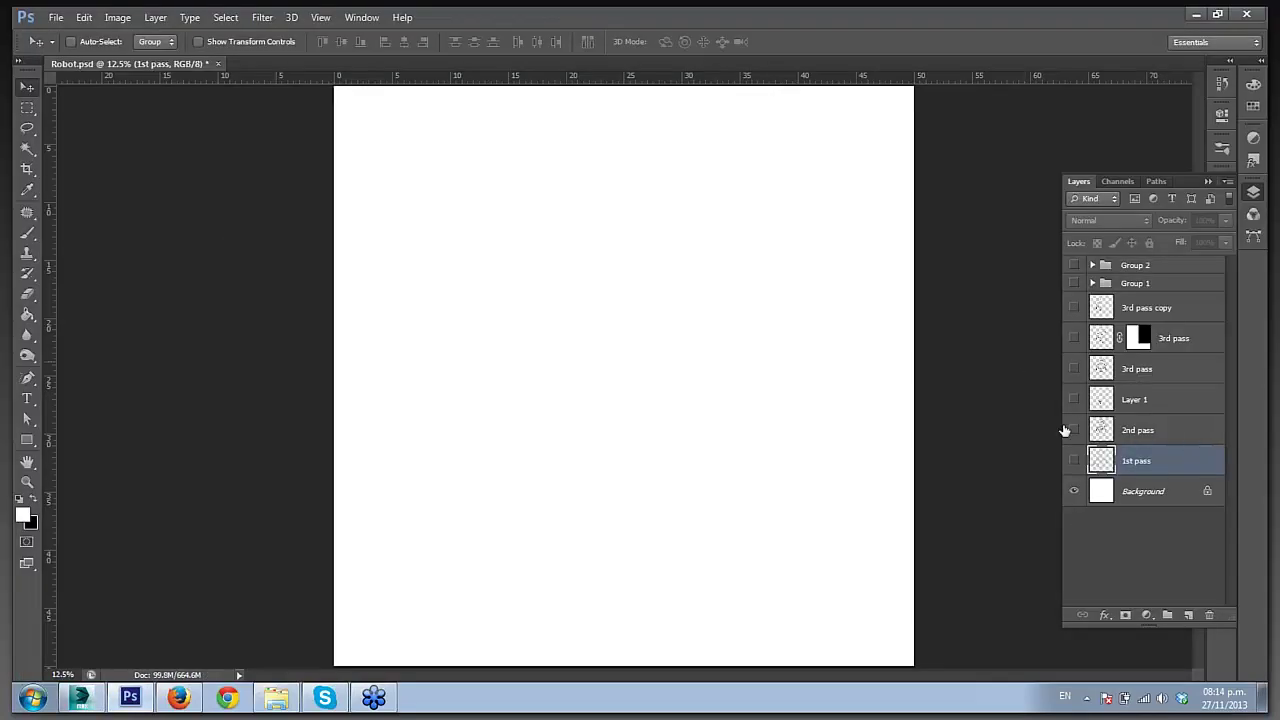
{"action": "left_click", "coordinate": [1074, 461]}
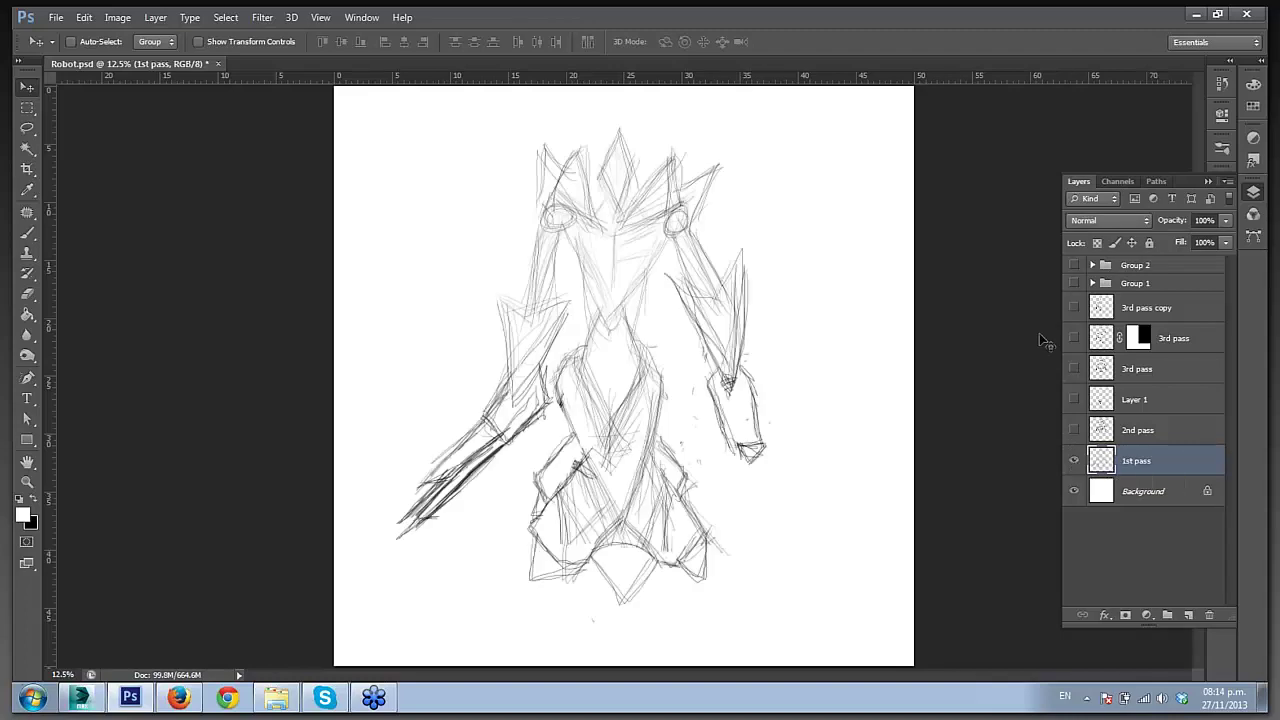
{"action": "left_click", "coordinate": [1074, 463]}
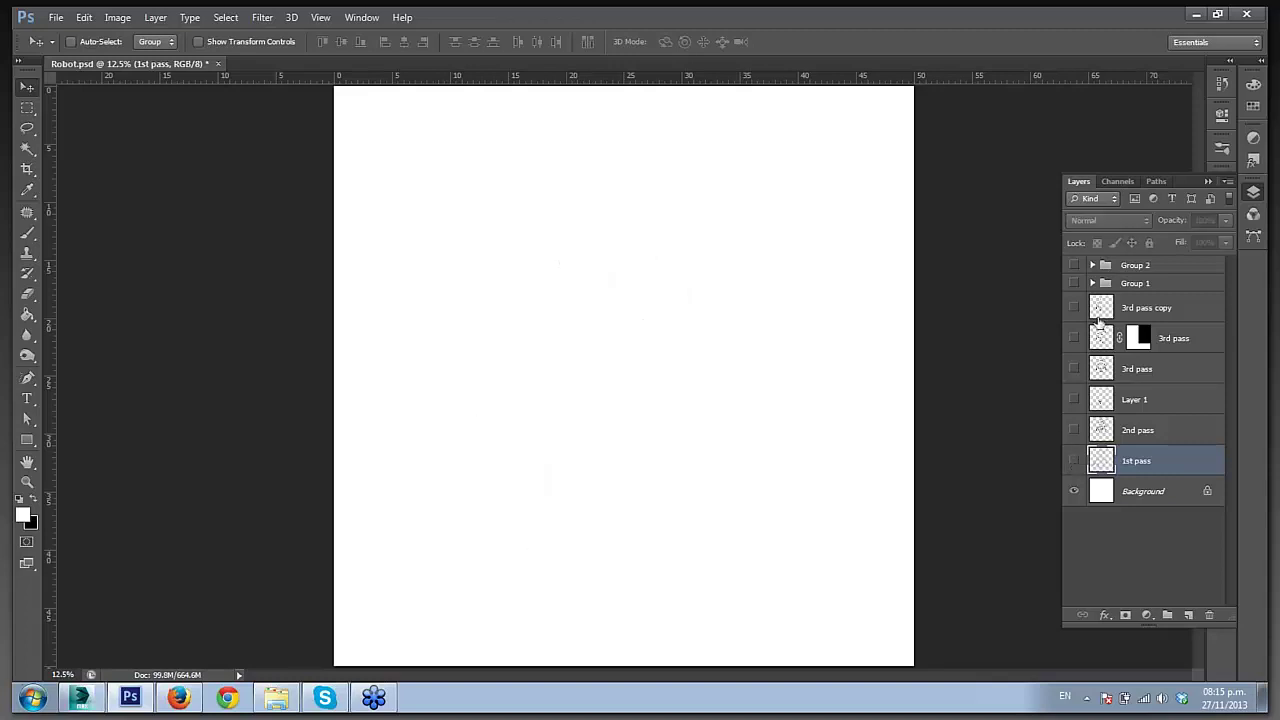
- Show Group 2 with the detailed robot line art and inspect it at a larger scale
{"action": "left_click", "coordinate": [1074, 265]}
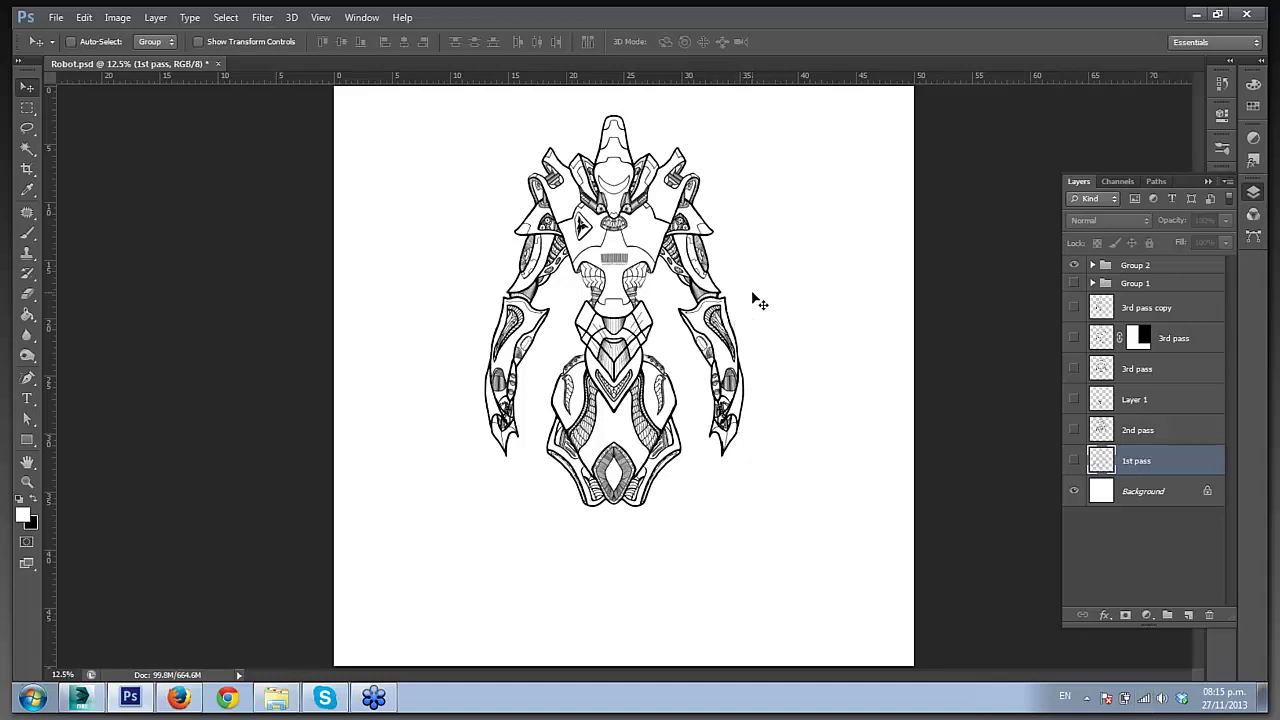
{"action": "scroll", "coordinate": [760, 302], "scroll_direction": "up", "scroll_amount": 1}
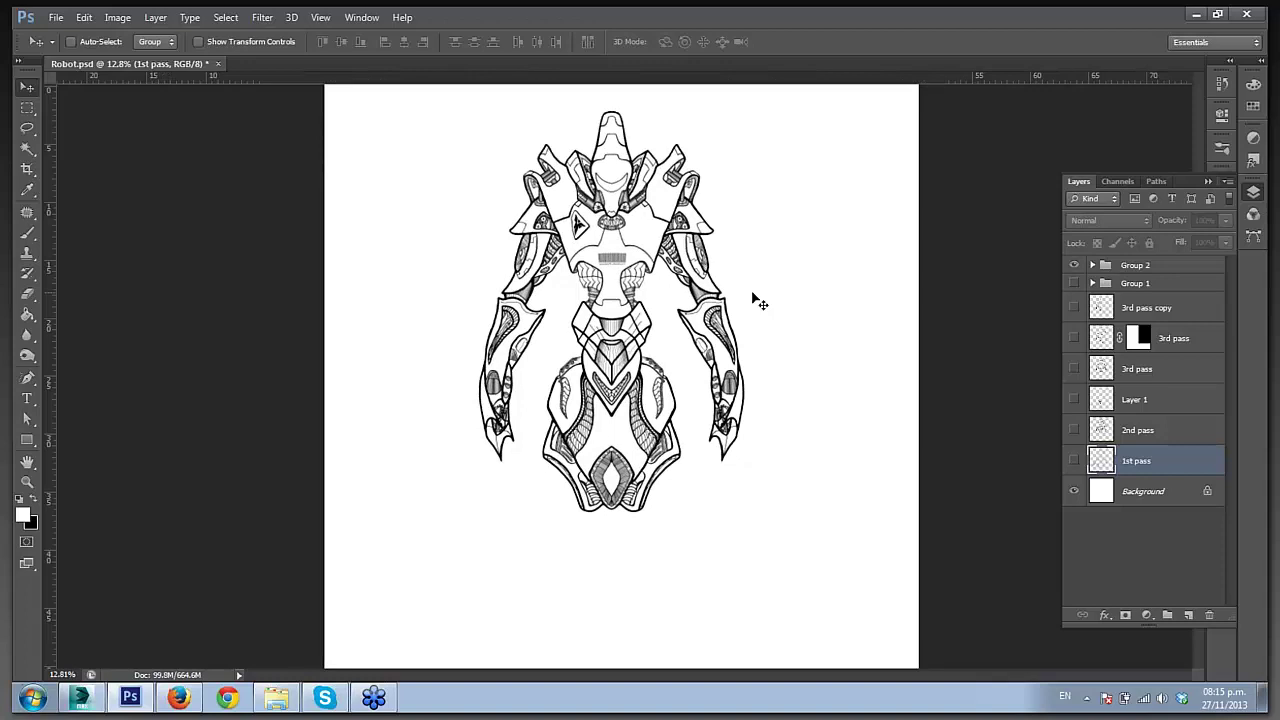
{"action": "scroll", "coordinate": [760, 302], "scroll_direction": "up", "scroll_amount": 1}
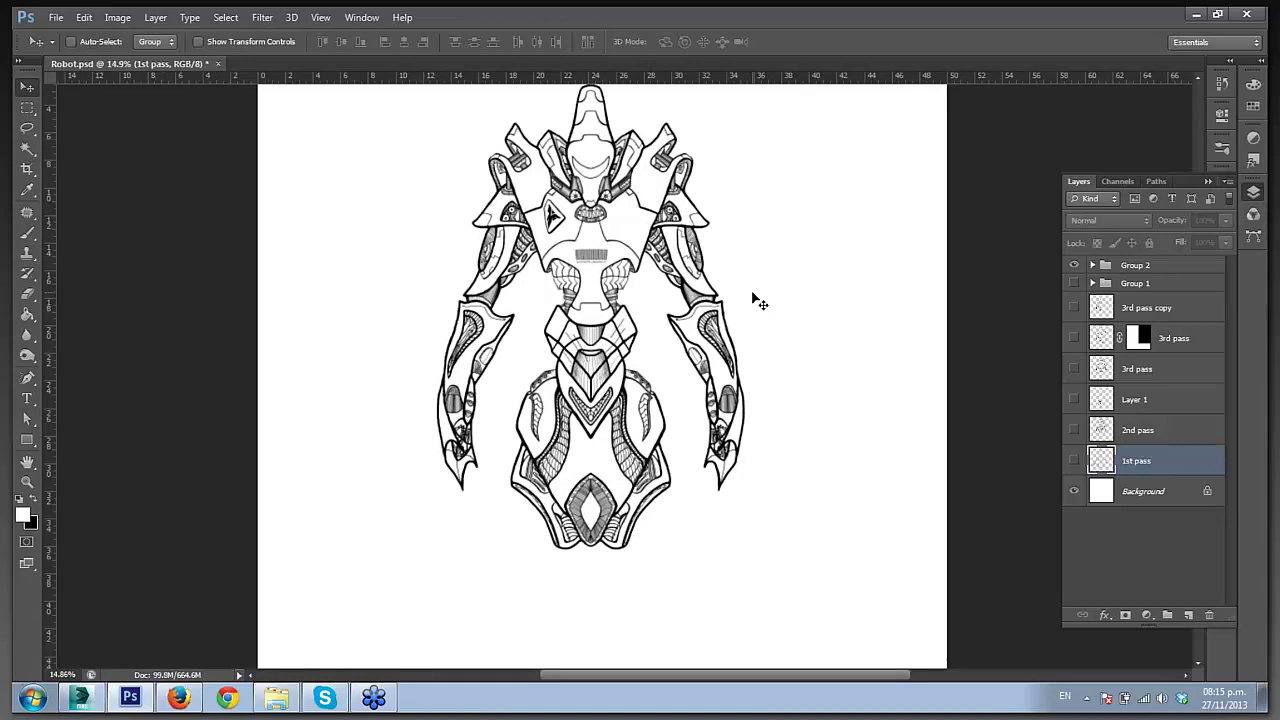
{"action": "scroll", "coordinate": [760, 302], "scroll_direction": "up", "scroll_amount": 1}
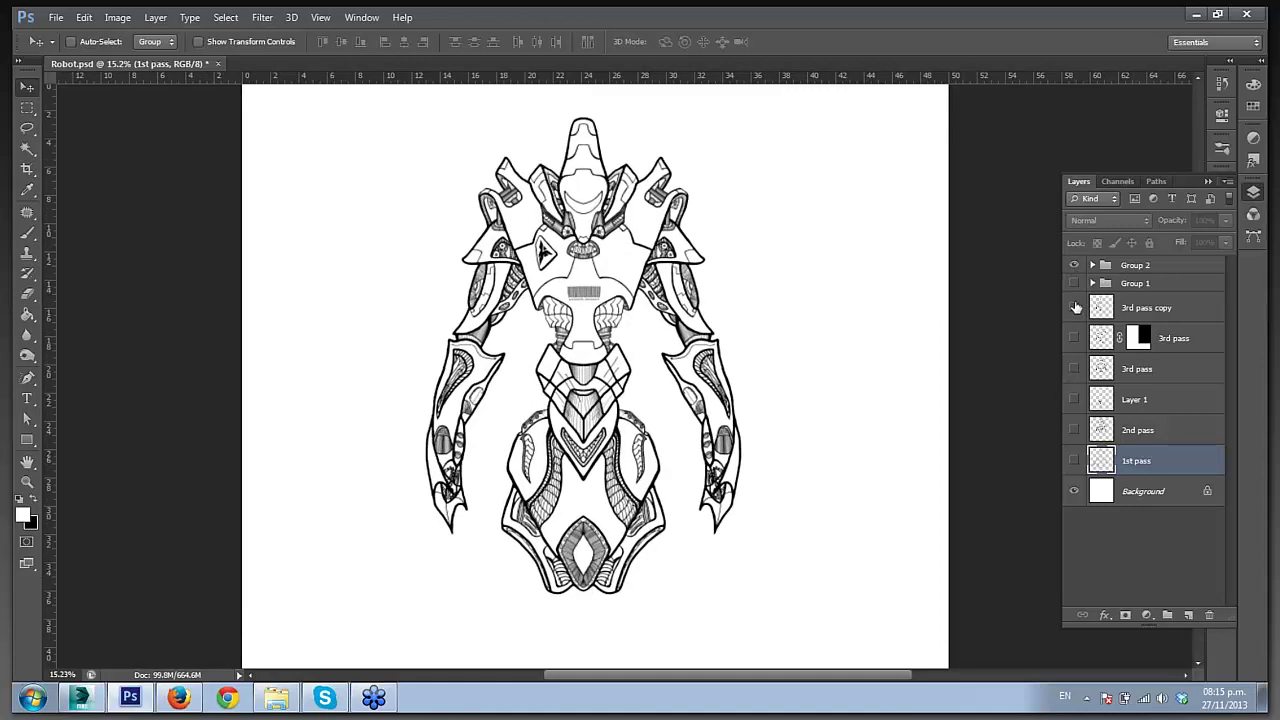
- Hide Group 2 and review the robot's 1st pass, 2nd pass and 3rd pass layers one at a time
{"action": "left_click", "coordinate": [1072, 266]}
{"action": "left_click", "coordinate": [1074, 460]}
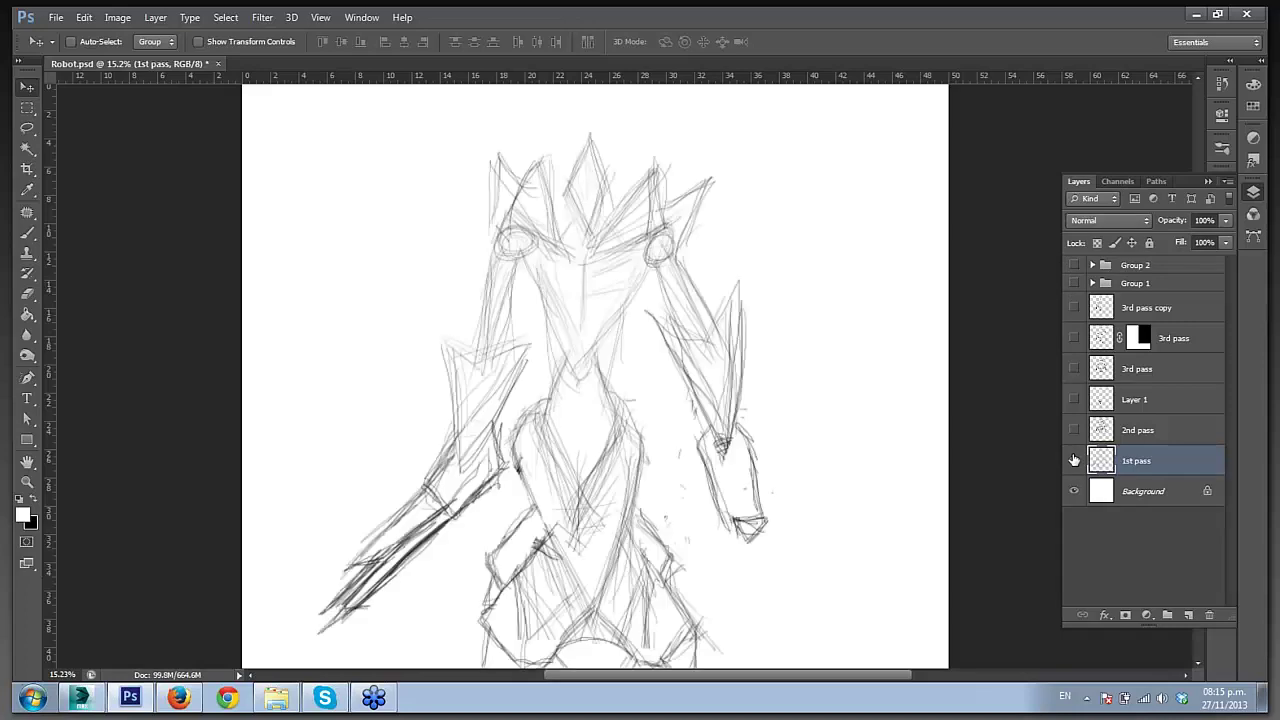
{"action": "left_click", "coordinate": [1074, 461]}
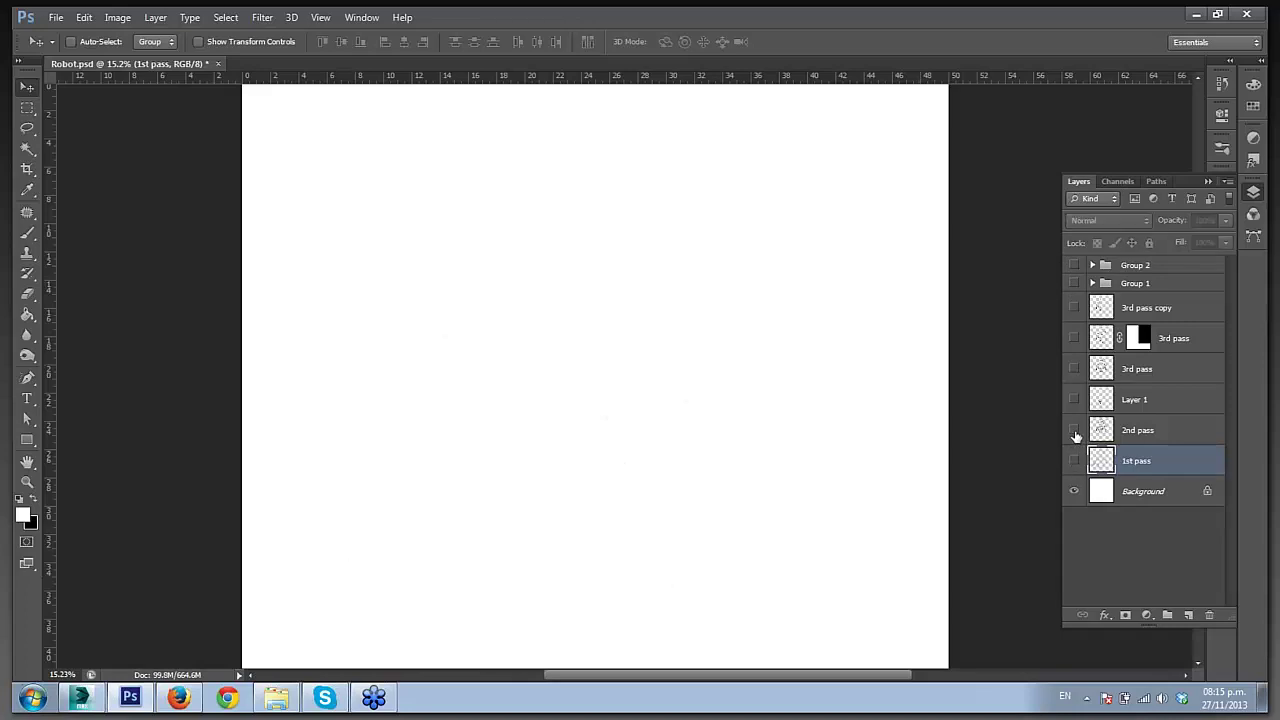
{"action": "left_click", "coordinate": [1074, 430]}
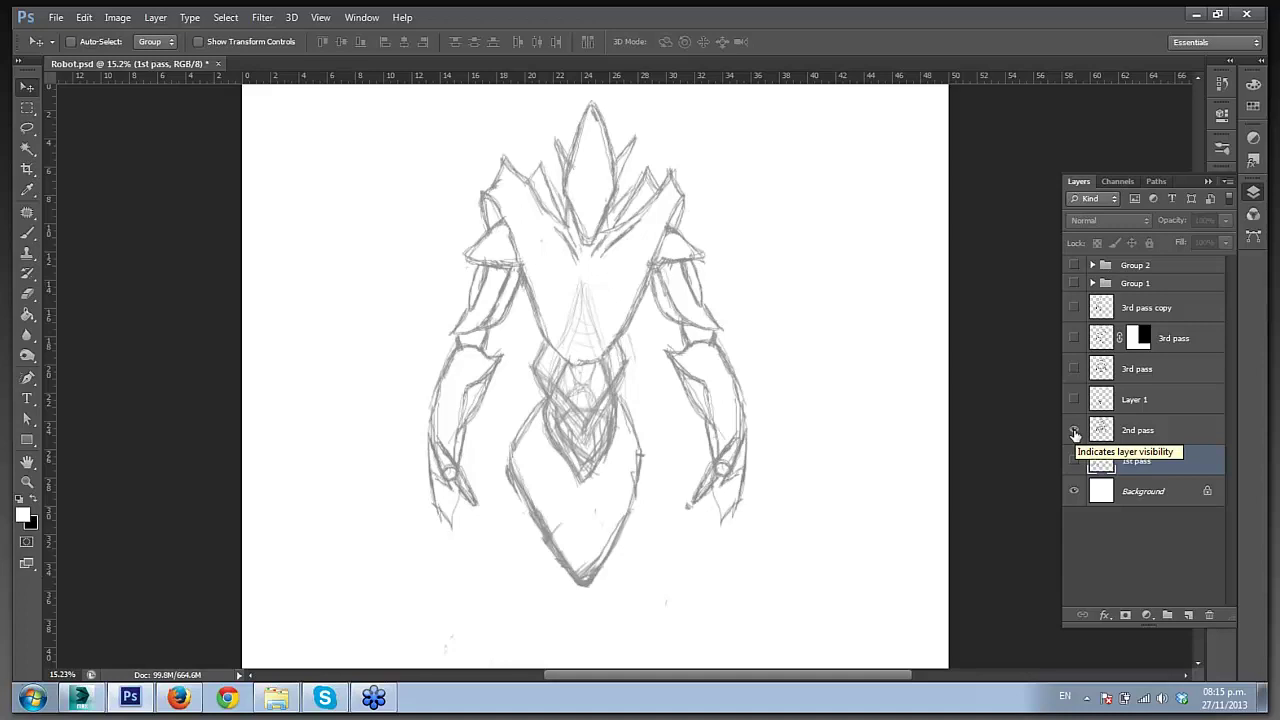
{"action": "left_click", "coordinate": [1074, 430]}
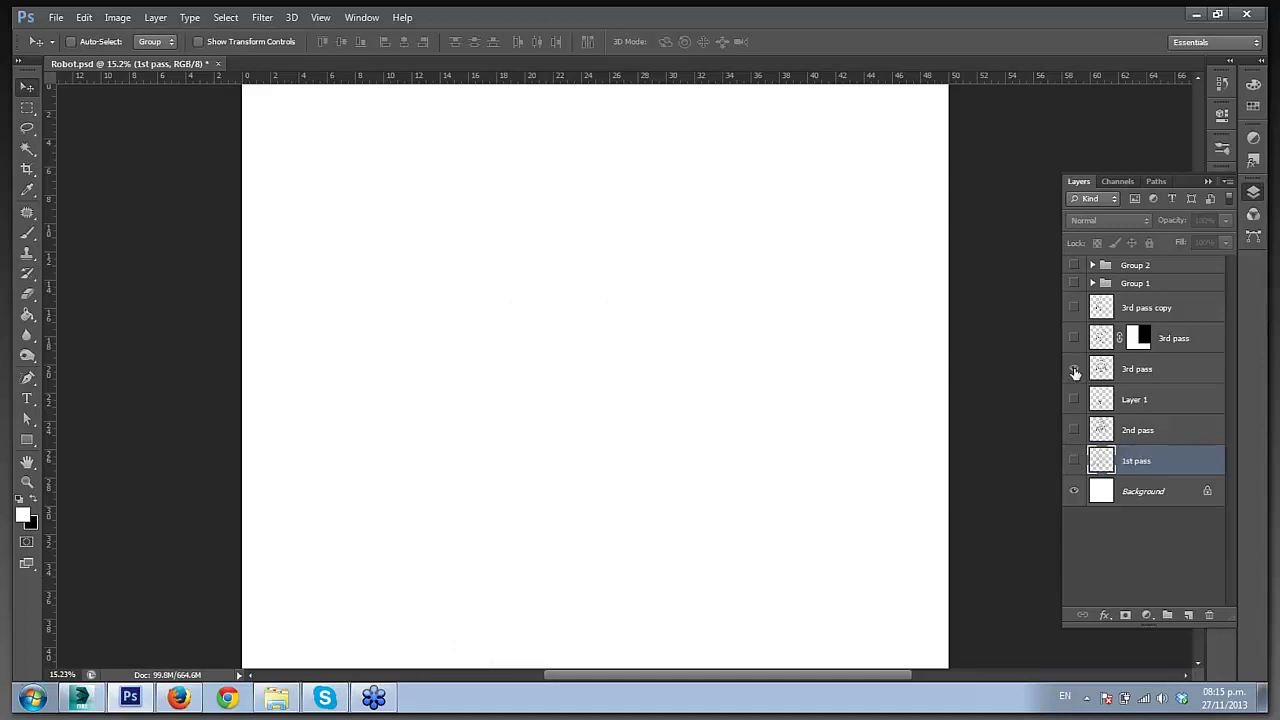
{"action": "left_click", "coordinate": [1074, 370]}
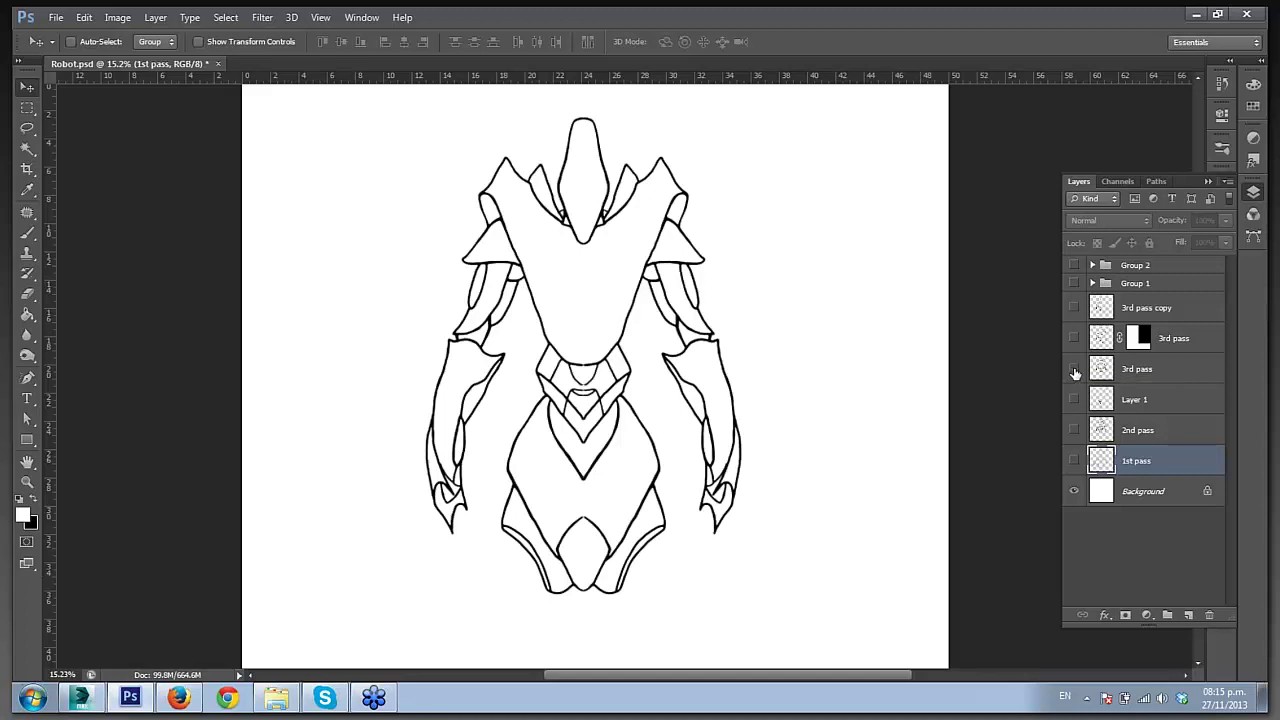
{"action": "left_click", "coordinate": [1074, 370]}
- Show the detailed robot line art in Group 2 again and enlarge it on the canvas
{"action": "left_click", "coordinate": [1074, 266]}
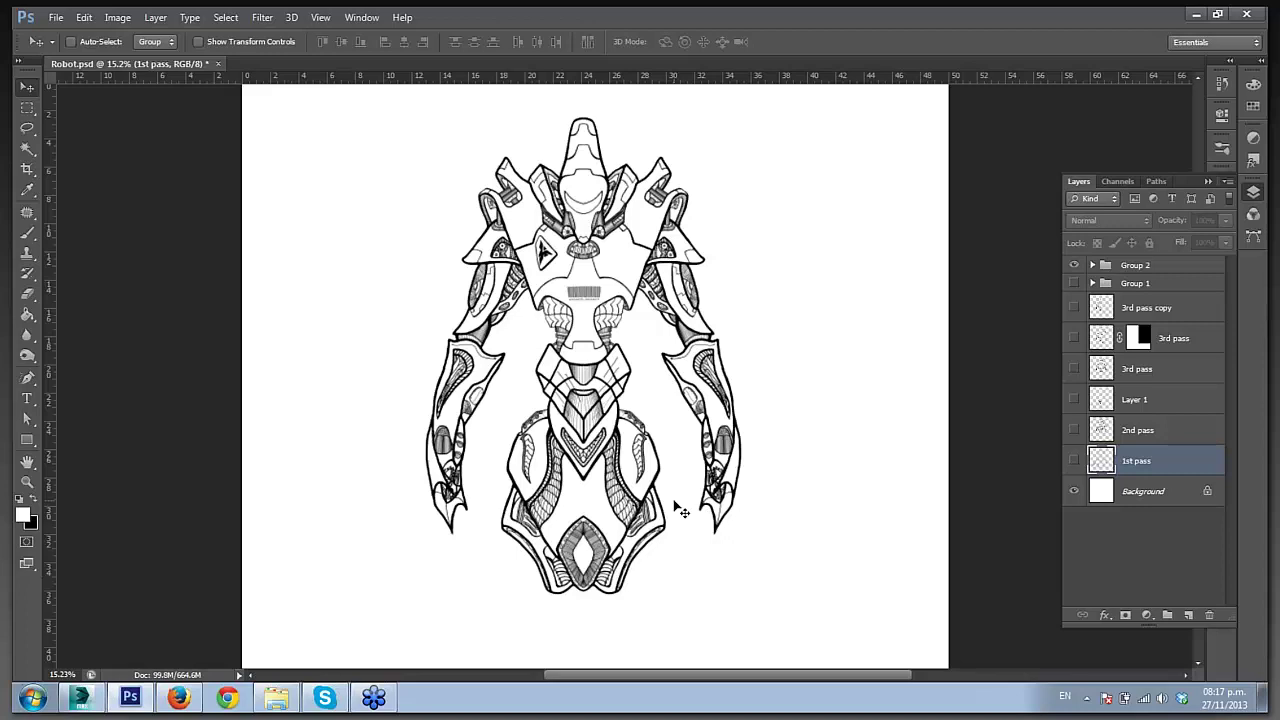
{"action": "scroll", "coordinate": [678, 510], "scroll_direction": "up", "scroll_amount": 1}
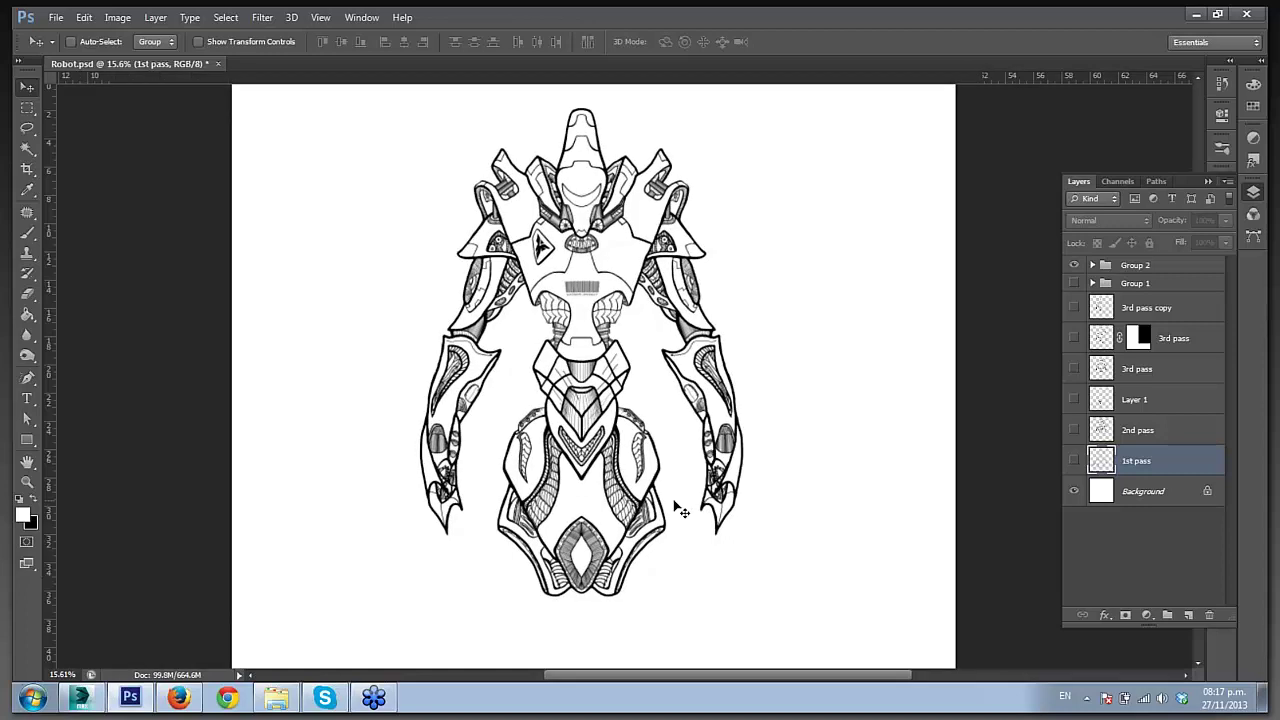
{"action": "scroll", "coordinate": [678, 510], "scroll_direction": "up", "scroll_amount": 1}
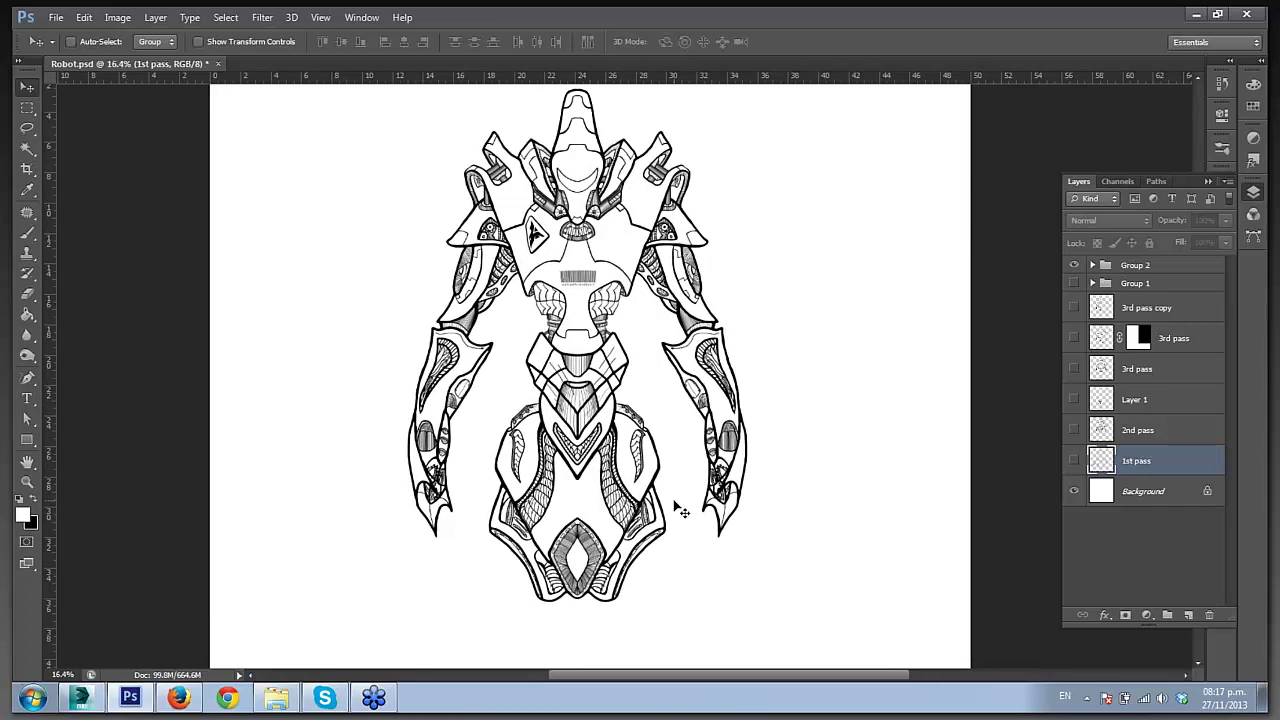
{"action": "scroll", "coordinate": [814, 323], "scroll_direction": "up", "scroll_amount": 1}
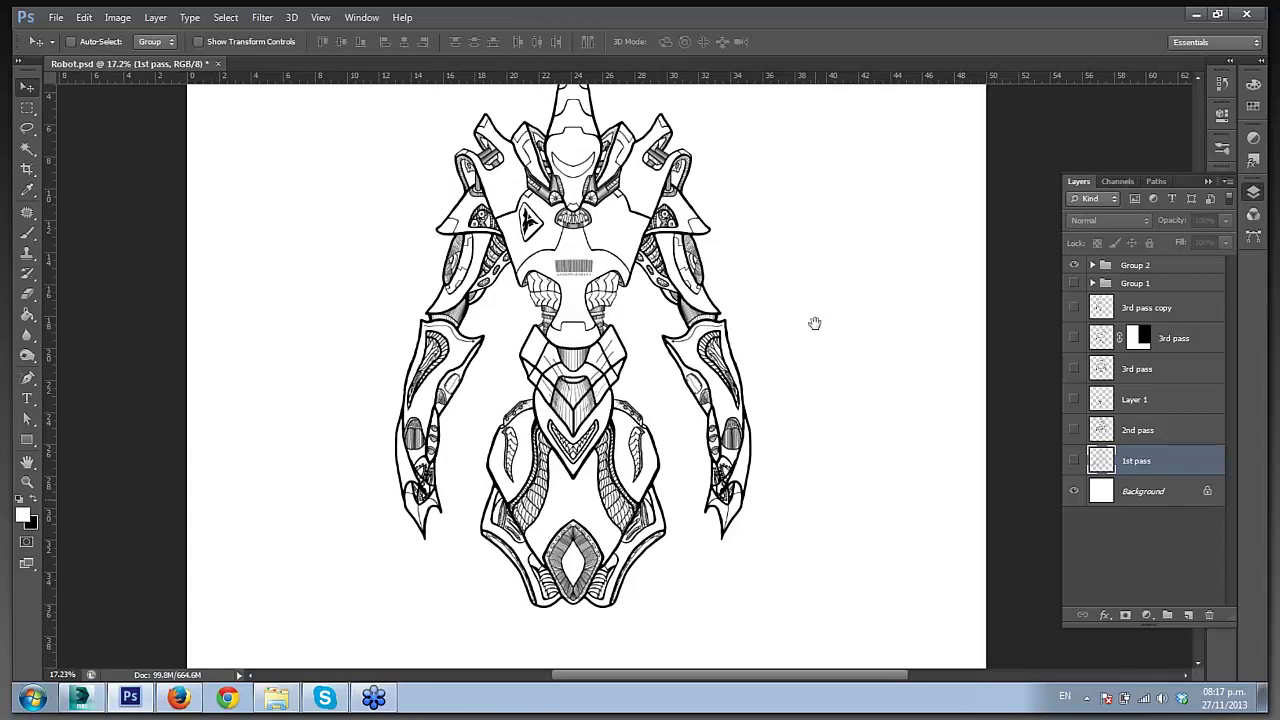
{"action": "left_click_drag", "start_coordinate": [814, 323], "coordinate": [812, 344]}
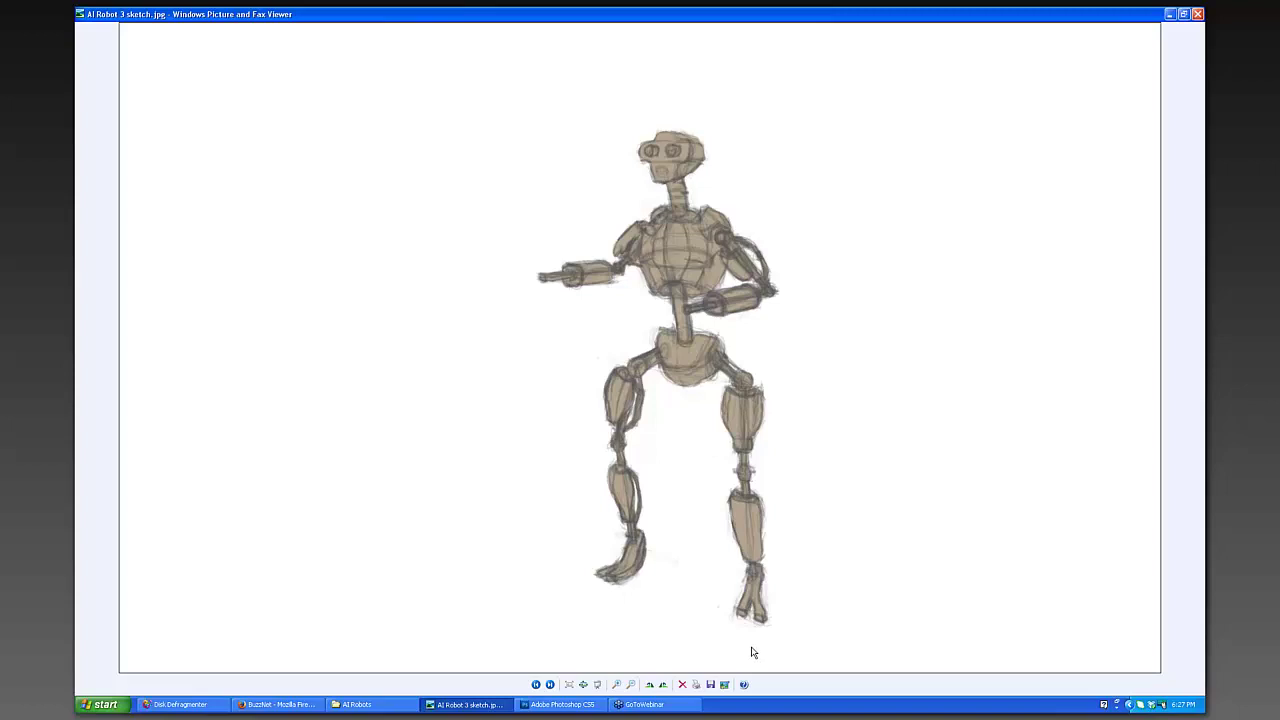
- Go from the AI Robot 3 sketch to AI Robot 1.jpg, inspect the rendered robot enlarged, and return to the previous image
{"action": "left_click", "coordinate": [550, 685]}
{"action": "scroll", "coordinate": [888, 611], "scroll_direction": "up", "scroll_amount": 2}
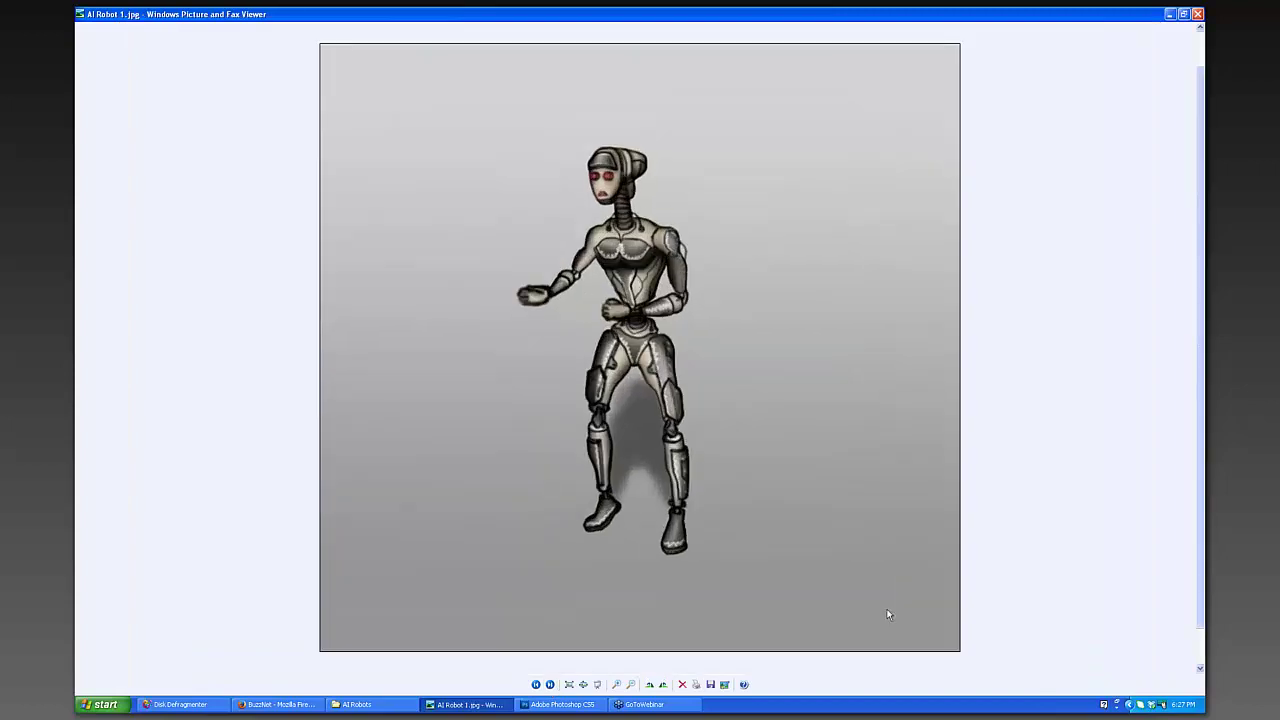
{"action": "scroll", "coordinate": [889, 614], "scroll_direction": "up", "scroll_amount": 1}
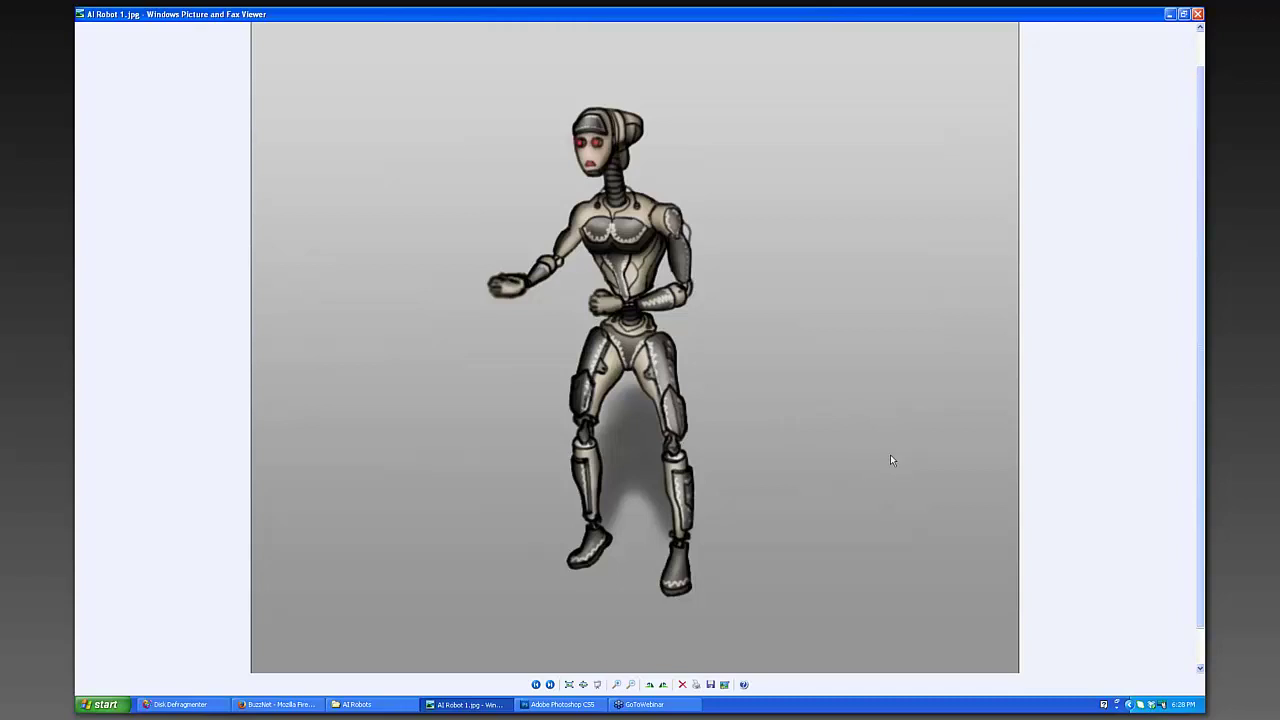
{"action": "left_click", "coordinate": [537, 685]}
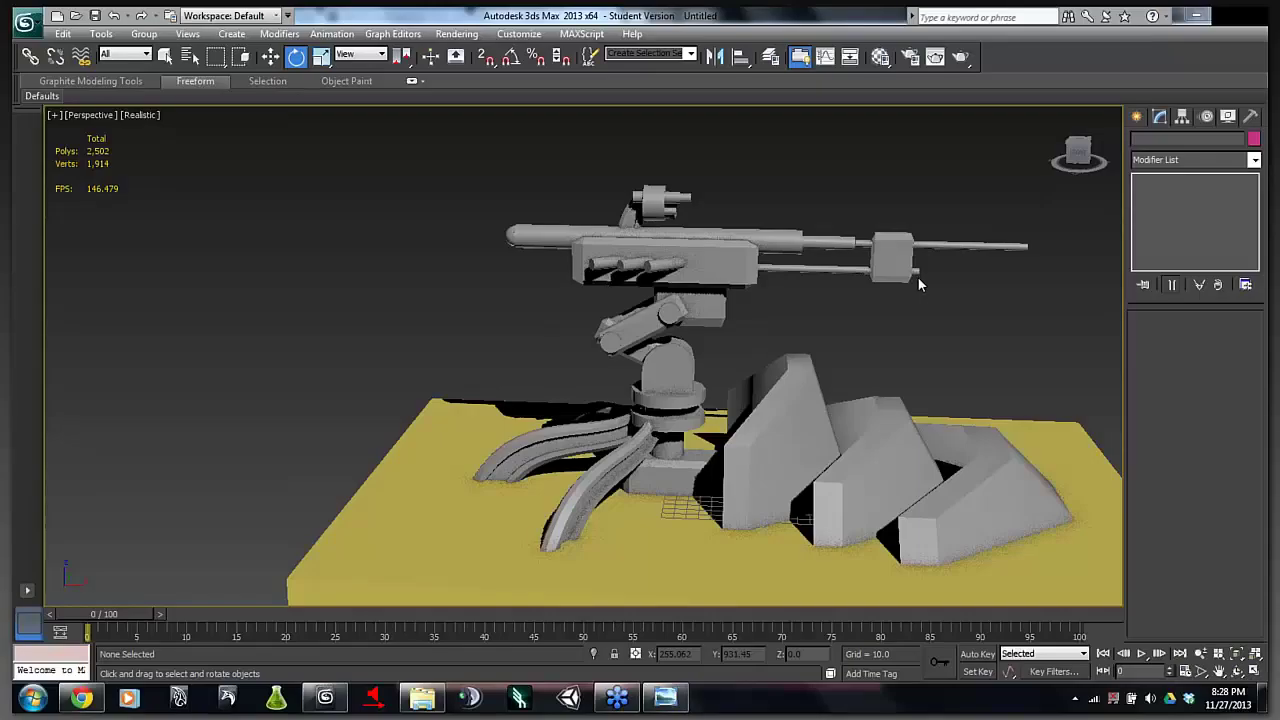
- Examine the gun turret model and the angular barriers on the yellow base from the front, back and sides
{"action": "left_click_drag", "start_coordinate": [917, 276], "coordinate": [1089, 226]}
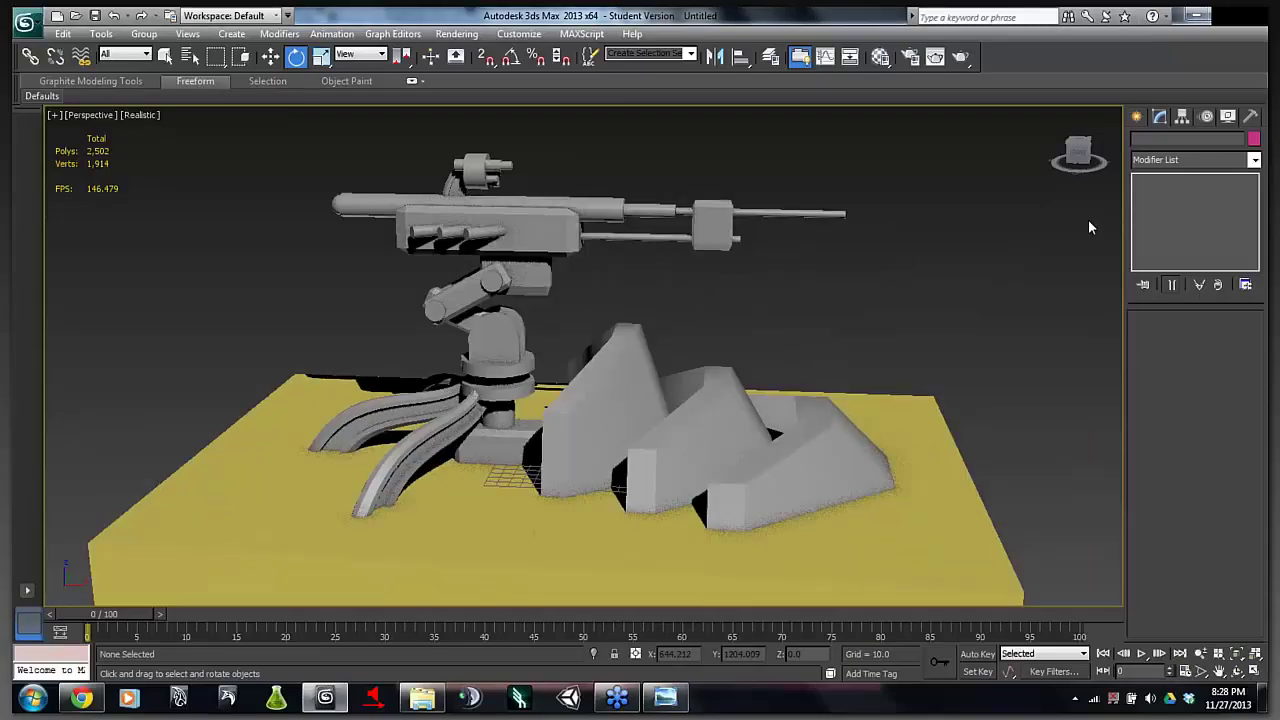
{"action": "mouse_move", "coordinate": [1089, 160]}
{"action": "left_mouse_down"}
{"action": "mouse_move", "coordinate": [1135, 148]}
{"action": "mouse_move", "coordinate": [1130, 162]}
{"action": "mouse_move", "coordinate": [1032, 164]}
{"action": "mouse_move", "coordinate": [1078, 140]}
{"action": "mouse_move", "coordinate": [1100, 160]}
{"action": "mouse_move", "coordinate": [1068, 156]}
{"action": "mouse_move", "coordinate": [1082, 150]}
{"action": "left_mouse_up"}
{"action": "left_click_drag", "start_coordinate": [769, 289], "coordinate": [869, 303]}
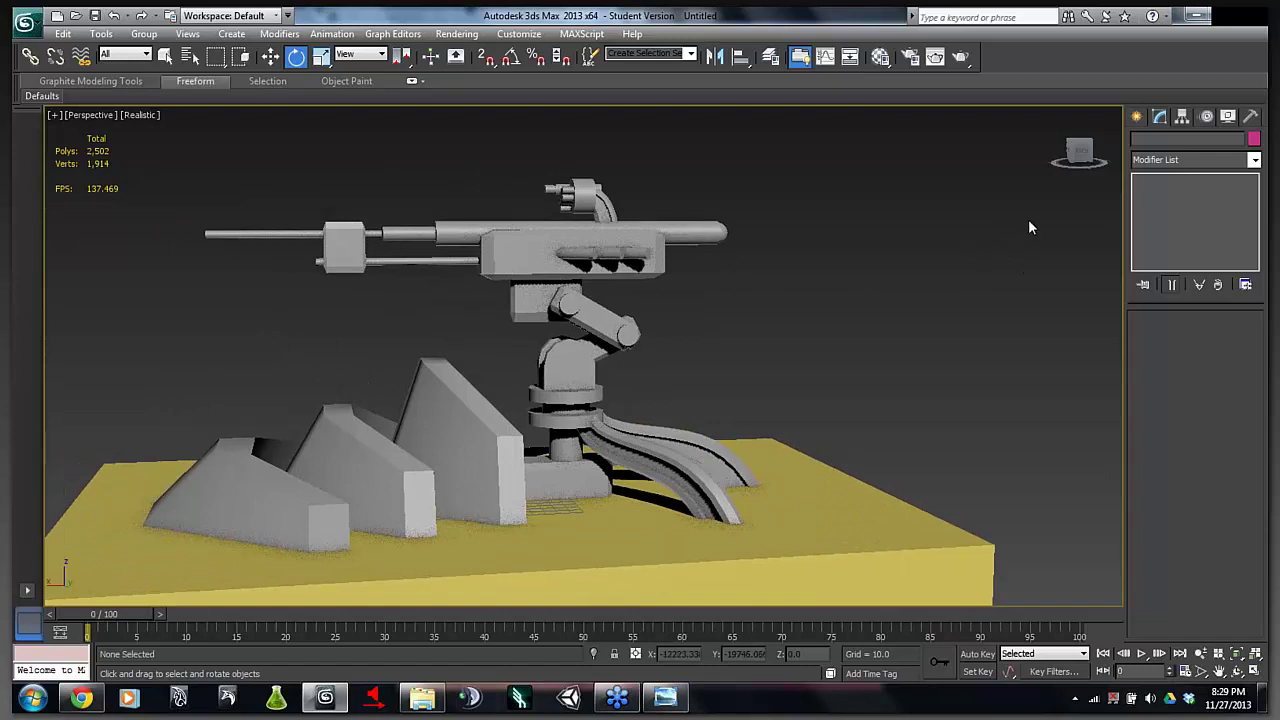
{"action": "left_click_drag", "start_coordinate": [1080, 150], "coordinate": [1083, 158]}
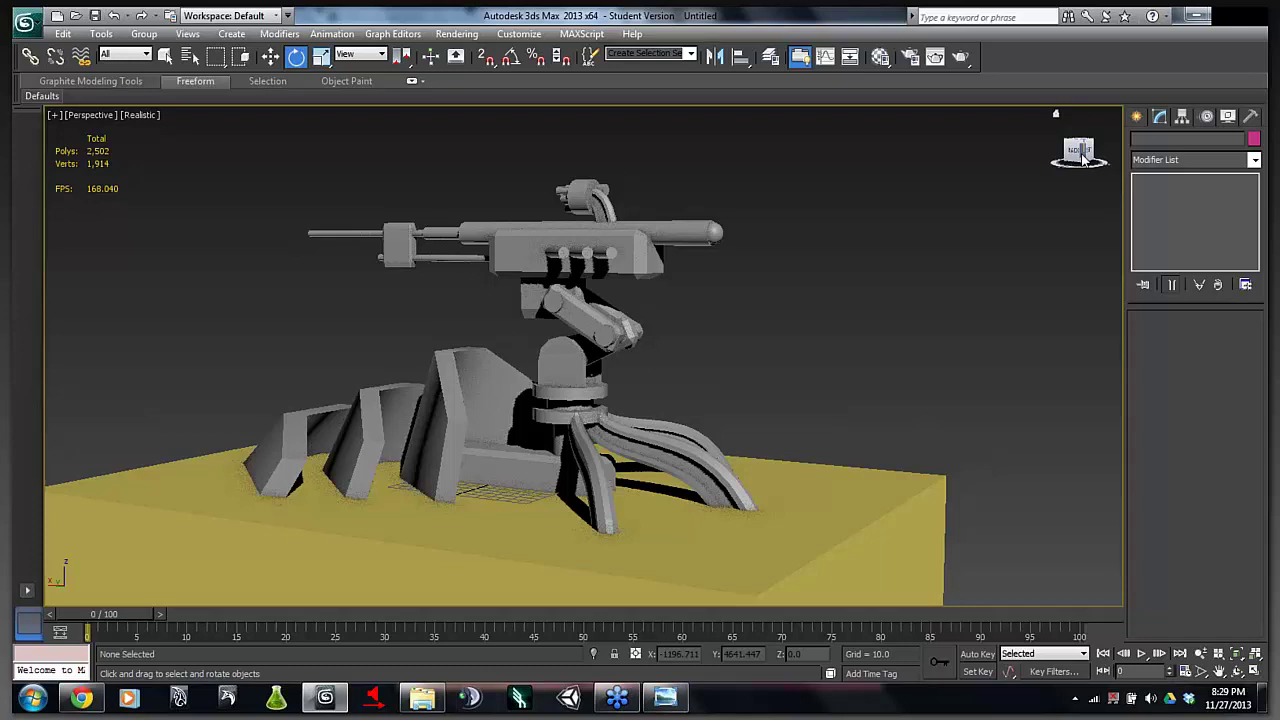
{"action": "left_click_drag", "start_coordinate": [1078, 152], "coordinate": [1106, 152]}
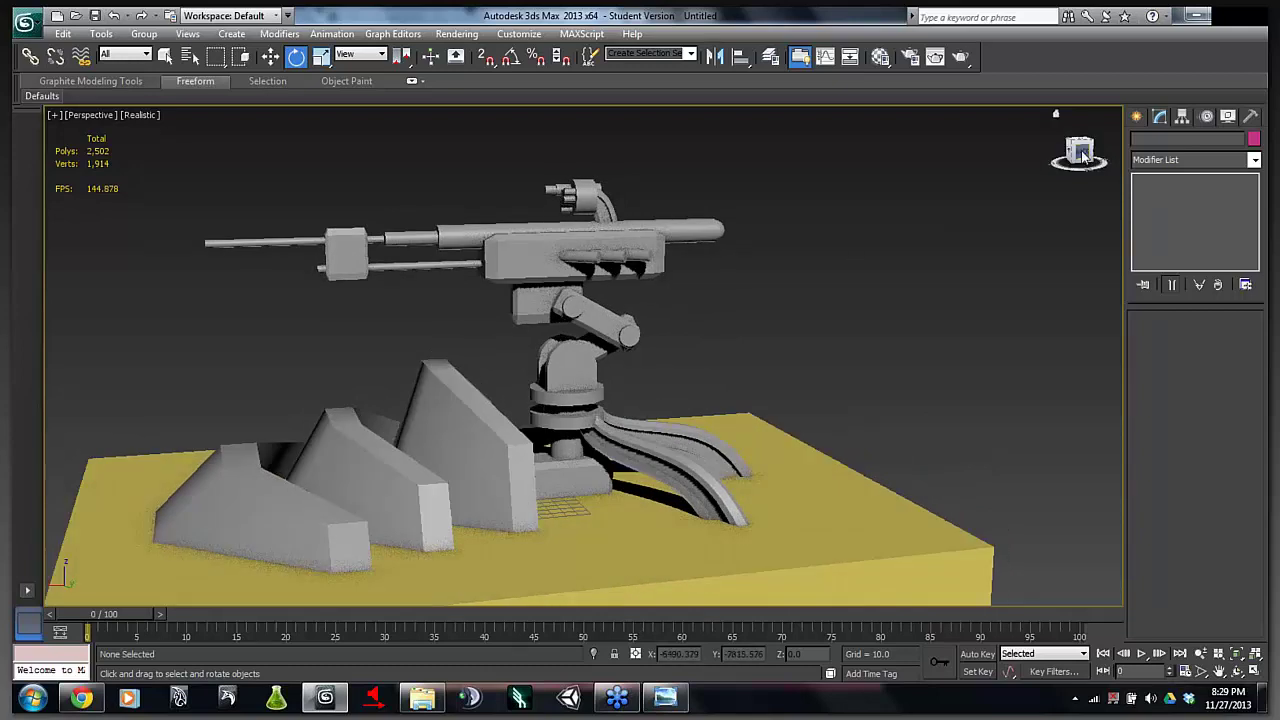
{"action": "mouse_move", "coordinate": [1080, 154]}
{"action": "left_mouse_down"}
{"action": "mouse_move", "coordinate": [1020, 166]}
{"action": "mouse_move", "coordinate": [945, 152]}
{"action": "mouse_move", "coordinate": [1080, 157]}
{"action": "left_mouse_up"}
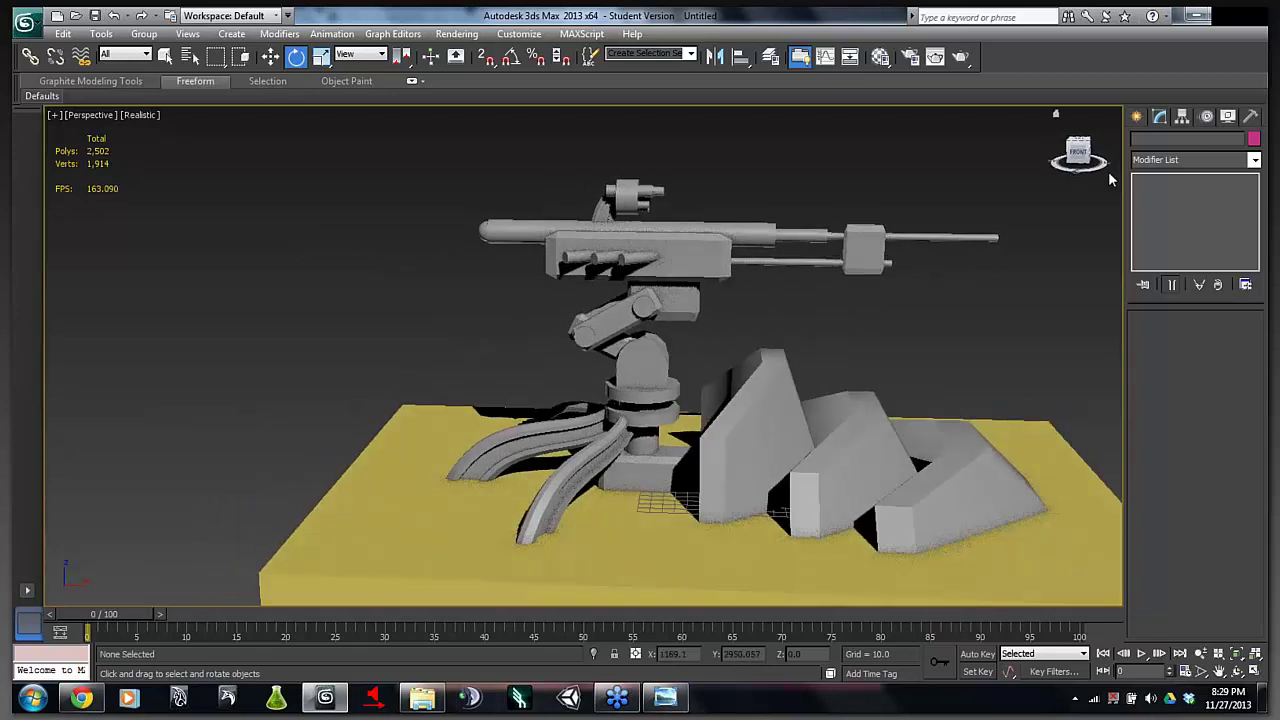
{"action": "scroll", "coordinate": [938, 200], "scroll_direction": "up", "scroll_amount": 3}
{"action": "scroll", "coordinate": [938, 200], "scroll_direction": "down", "scroll_amount": 3}
{"action": "left_click_drag", "start_coordinate": [1080, 152], "coordinate": [1080, 148]}
{"action": "left_click_drag", "start_coordinate": [1050, 150], "coordinate": [1082, 153]}
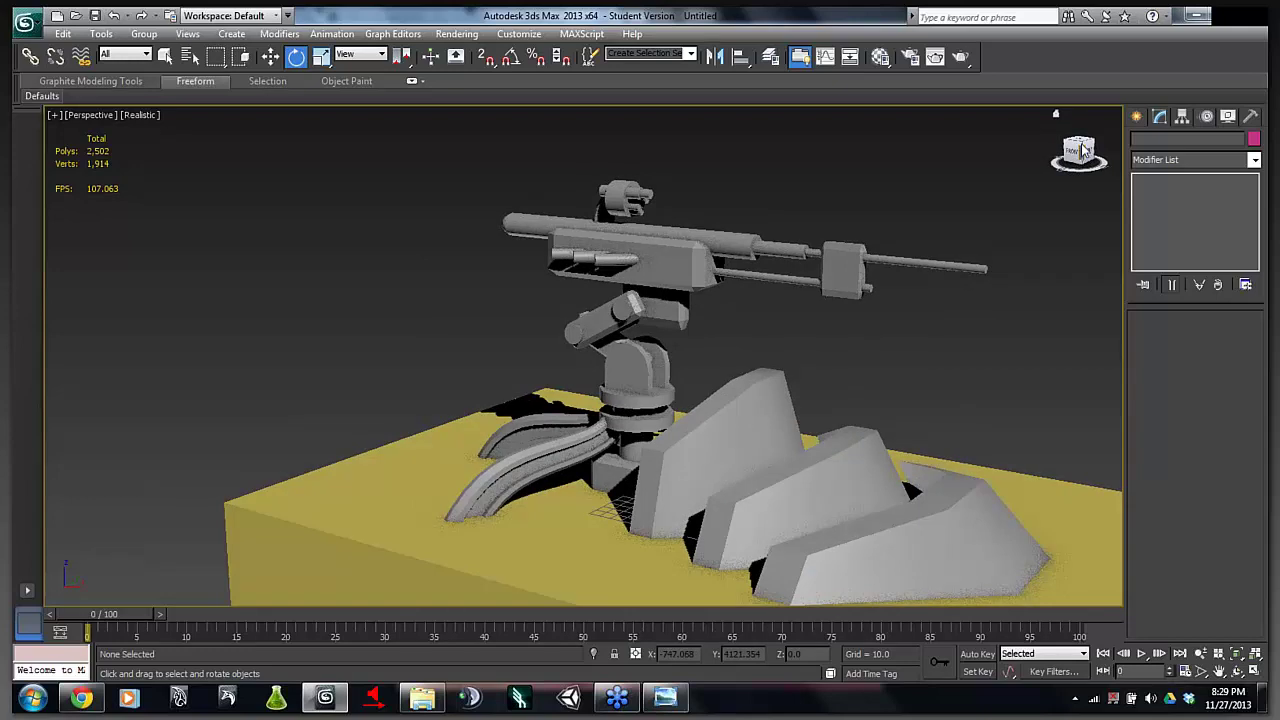
{"action": "left_click_drag", "start_coordinate": [1078, 150], "coordinate": [798, 229]}
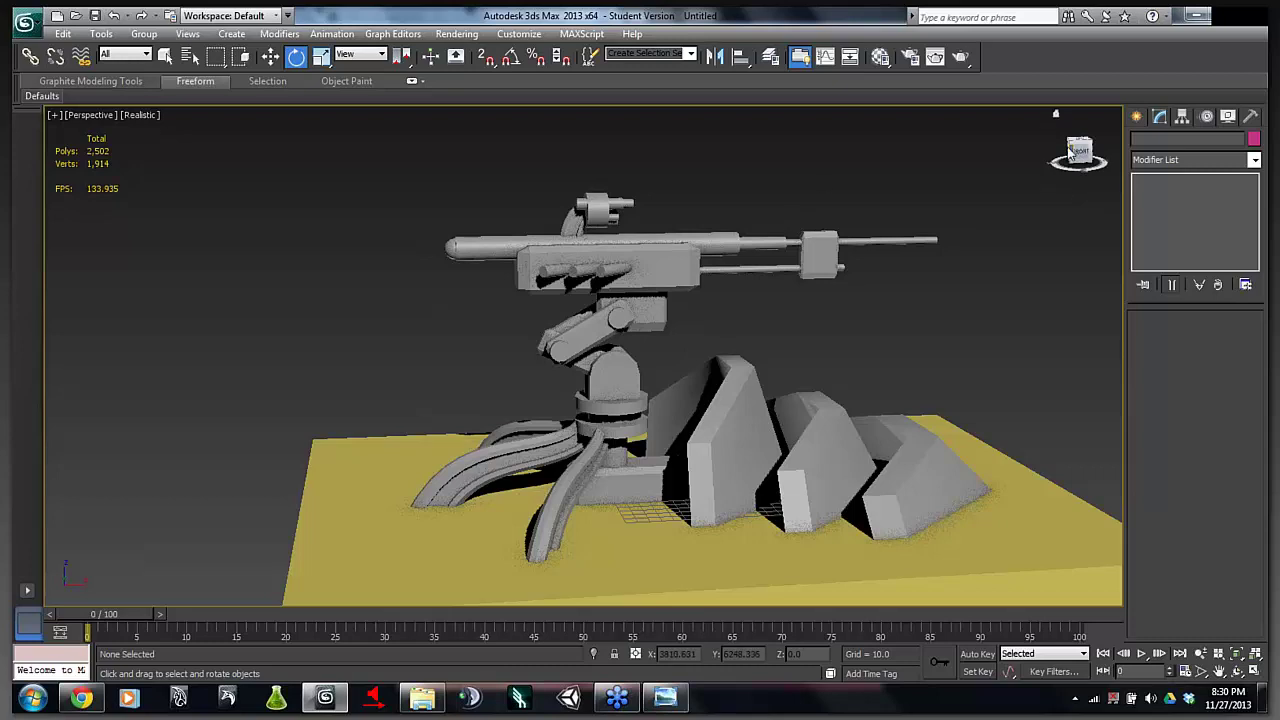
{"action": "mouse_move", "coordinate": [1069, 147]}
{"action": "left_mouse_down"}
{"action": "mouse_move", "coordinate": [990, 149]}
{"action": "mouse_move", "coordinate": [1088, 152]}
{"action": "mouse_move", "coordinate": [1075, 150]}
{"action": "left_mouse_up"}
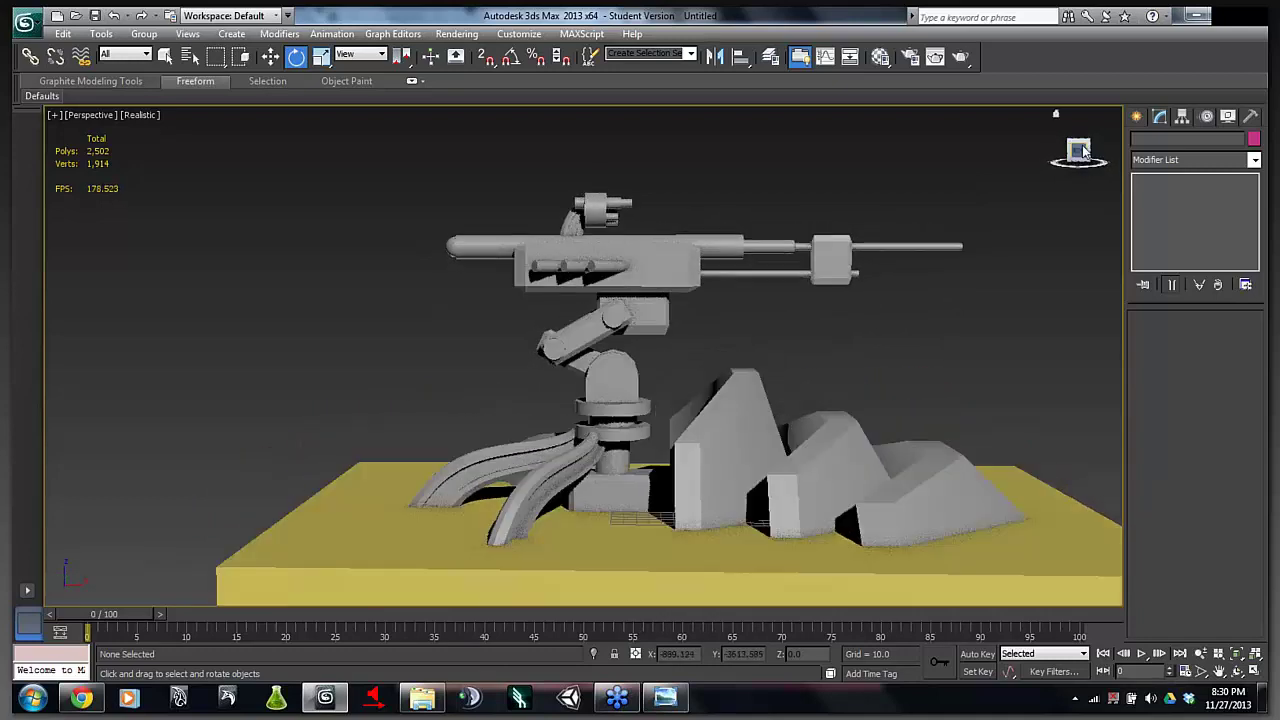
{"action": "mouse_move", "coordinate": [1078, 150]}
{"action": "left_mouse_down"}
{"action": "mouse_move", "coordinate": [1090, 156]}
{"action": "mouse_move", "coordinate": [1067, 155]}
{"action": "mouse_move", "coordinate": [1094, 151]}
{"action": "mouse_move", "coordinate": [1081, 149]}
{"action": "mouse_move", "coordinate": [1084, 164]}
{"action": "mouse_move", "coordinate": [1120, 157]}
{"action": "mouse_move", "coordinate": [962, 172]}
{"action": "mouse_move", "coordinate": [1043, 200]}
{"action": "left_mouse_up"}
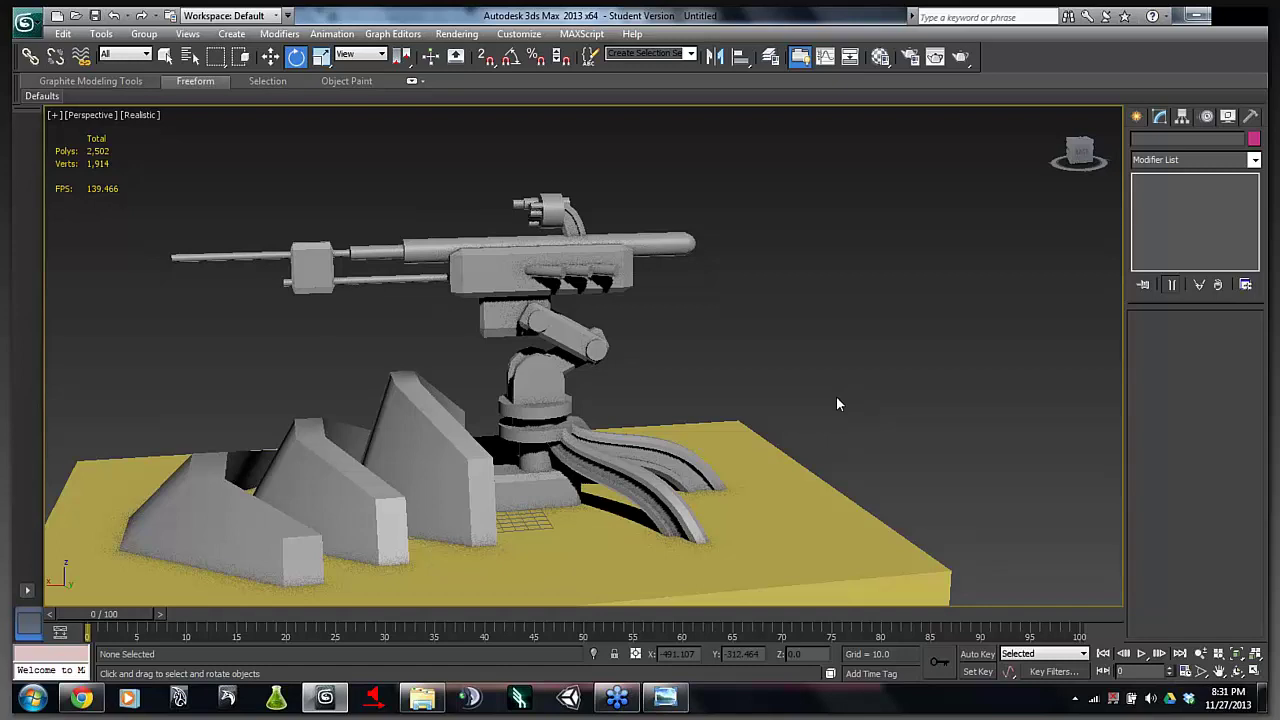
- Open the turret sketch IMG from the artist's folder in Dropbox under 3D Buzz MMO Project Concepts, Concept Art
{"action": "left_click", "coordinate": [678, 703]}
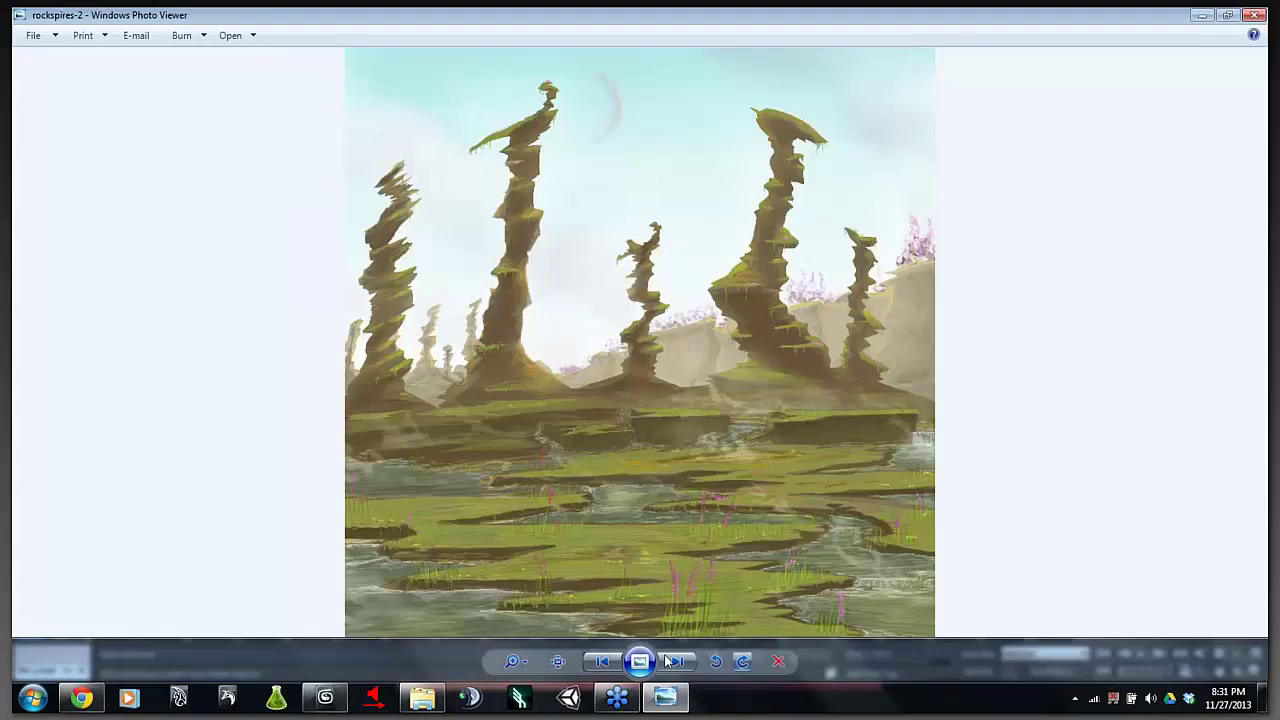
{"action": "left_click", "coordinate": [1189, 698]}
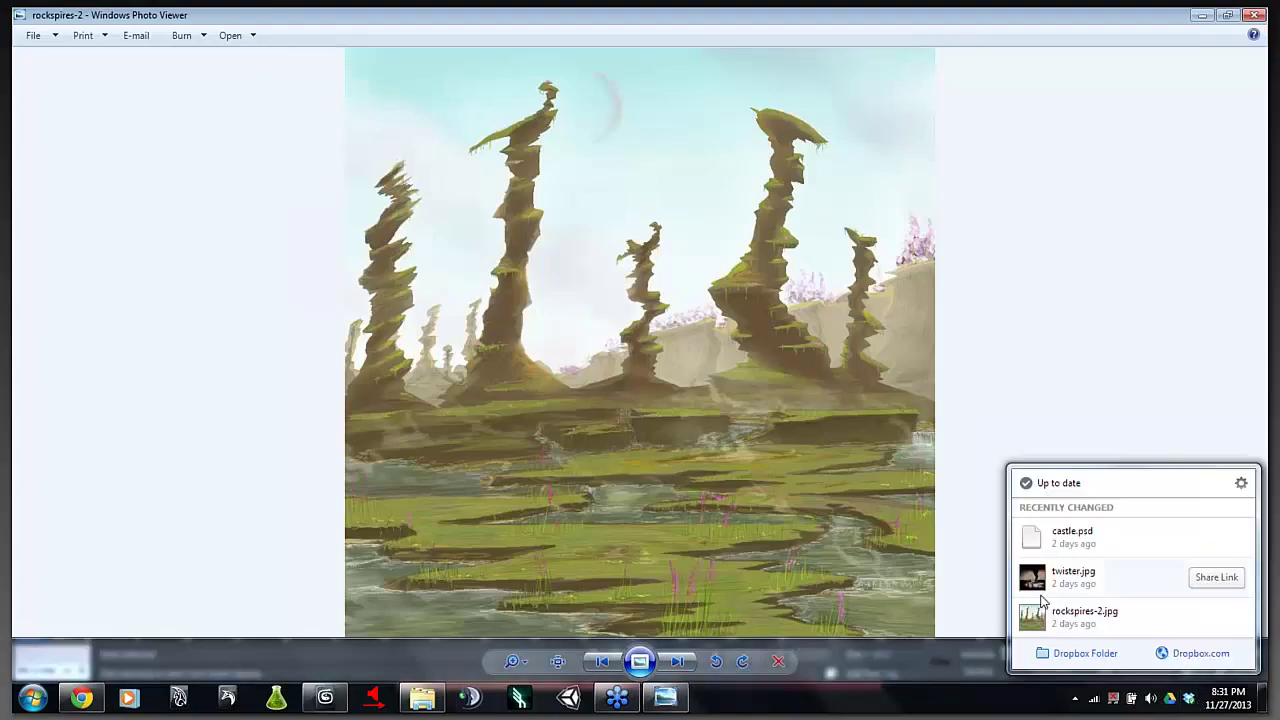
{"action": "left_click", "coordinate": [1076, 655]}
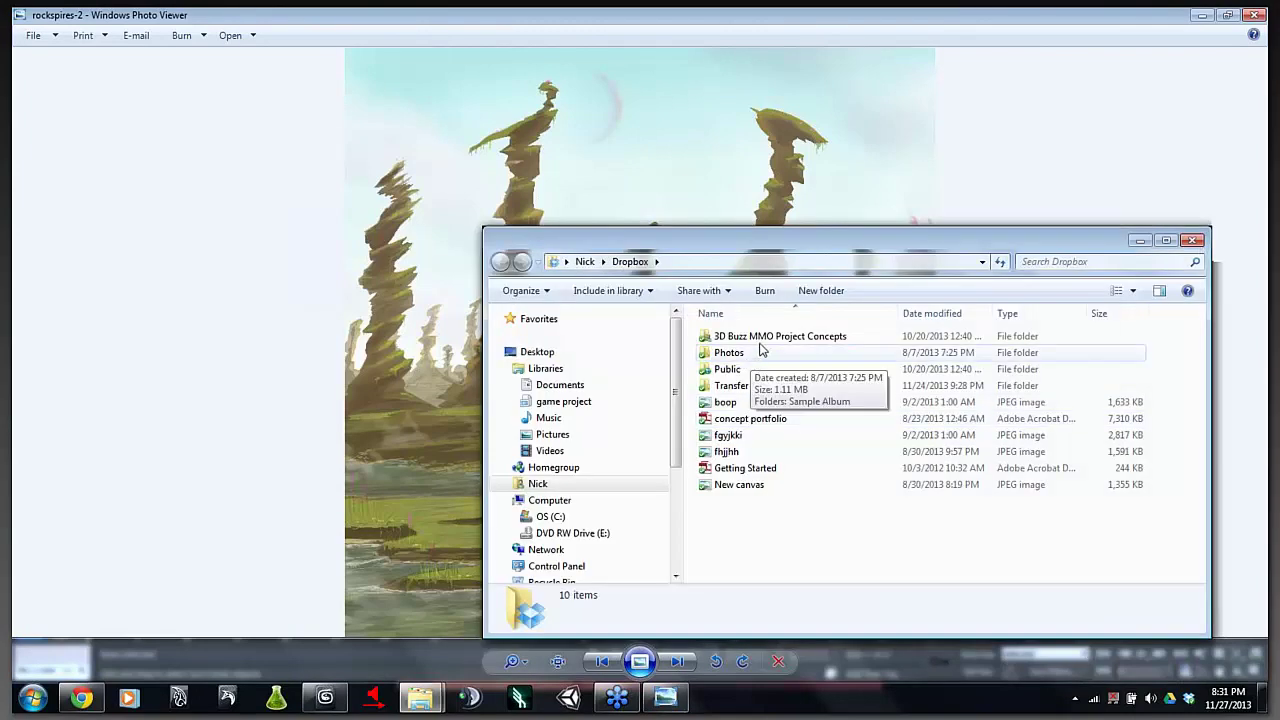
{"action": "left_click", "coordinate": [761, 340]}
{"action": "double_click", "coordinate": [761, 340]}
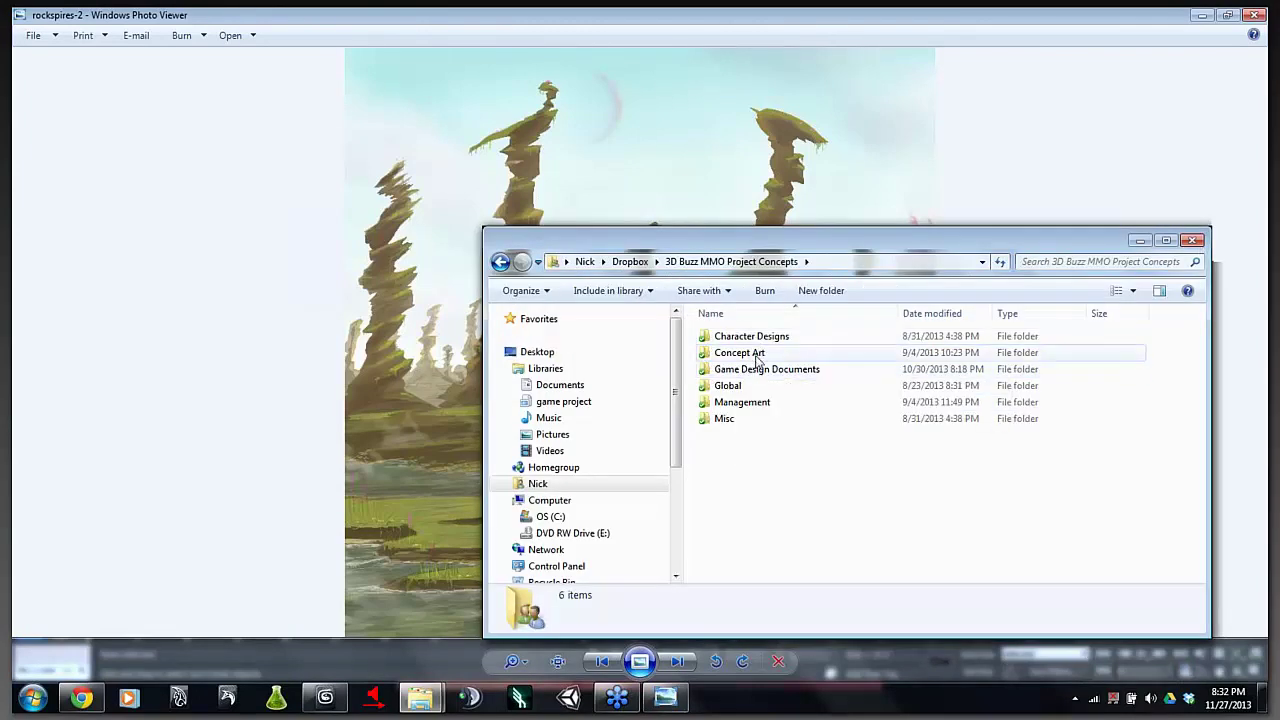
{"action": "double_click", "coordinate": [757, 355]}
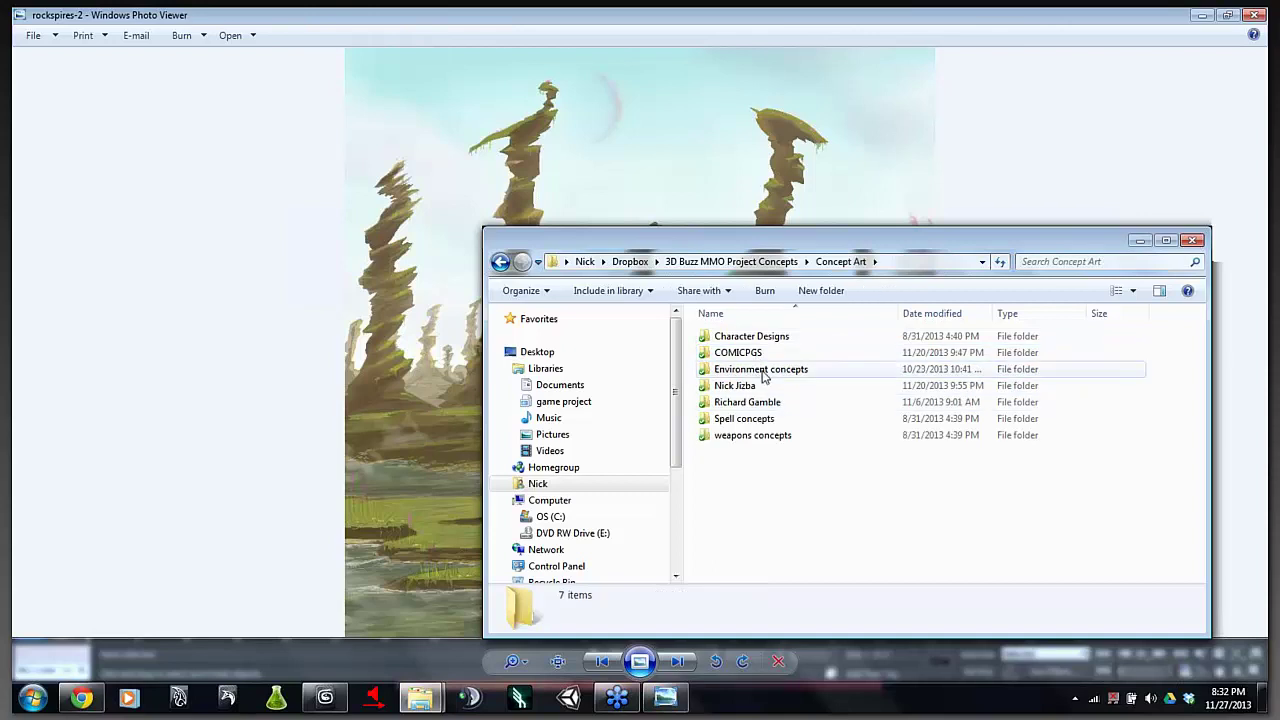
{"action": "double_click", "coordinate": [760, 386]}
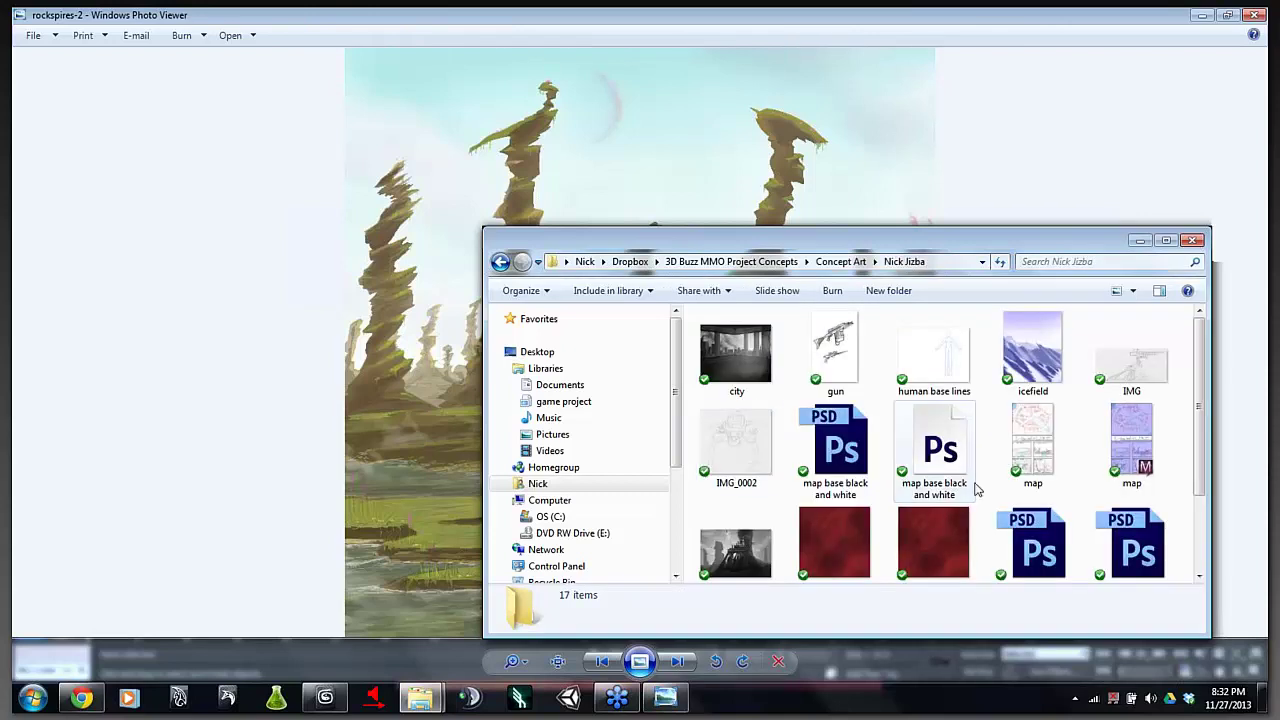
{"action": "left_click", "coordinate": [1122, 375]}
{"action": "double_click", "coordinate": [1122, 375]}
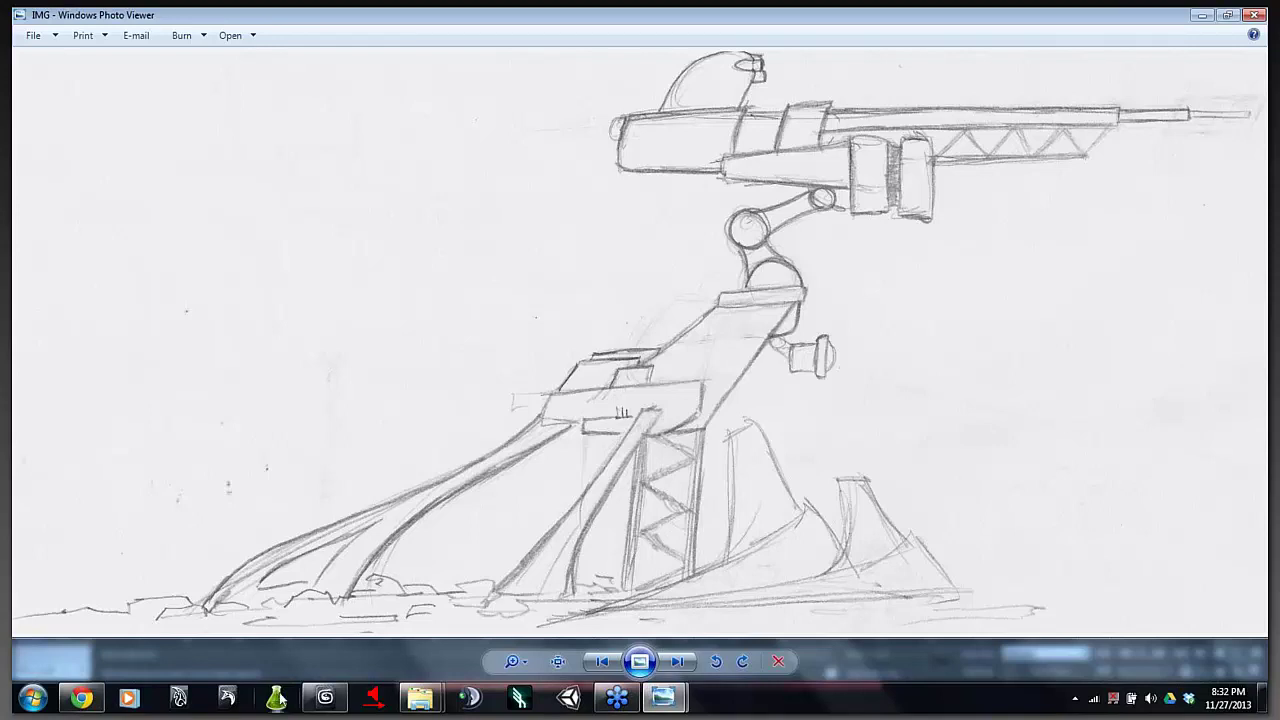
- Go back to the 3ds Max turret scene and examine the model from a straight side view and slightly angled views
{"action": "left_click", "coordinate": [322, 698]}
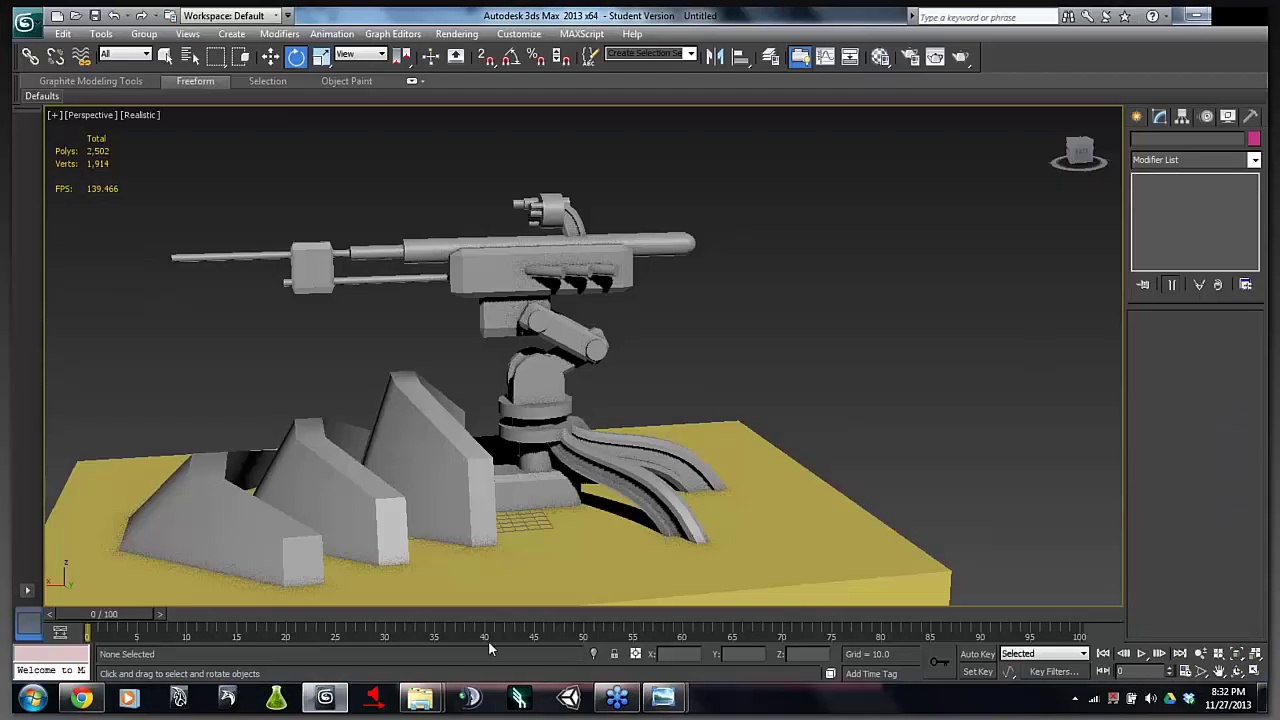
{"action": "left_click", "coordinate": [1077, 150]}
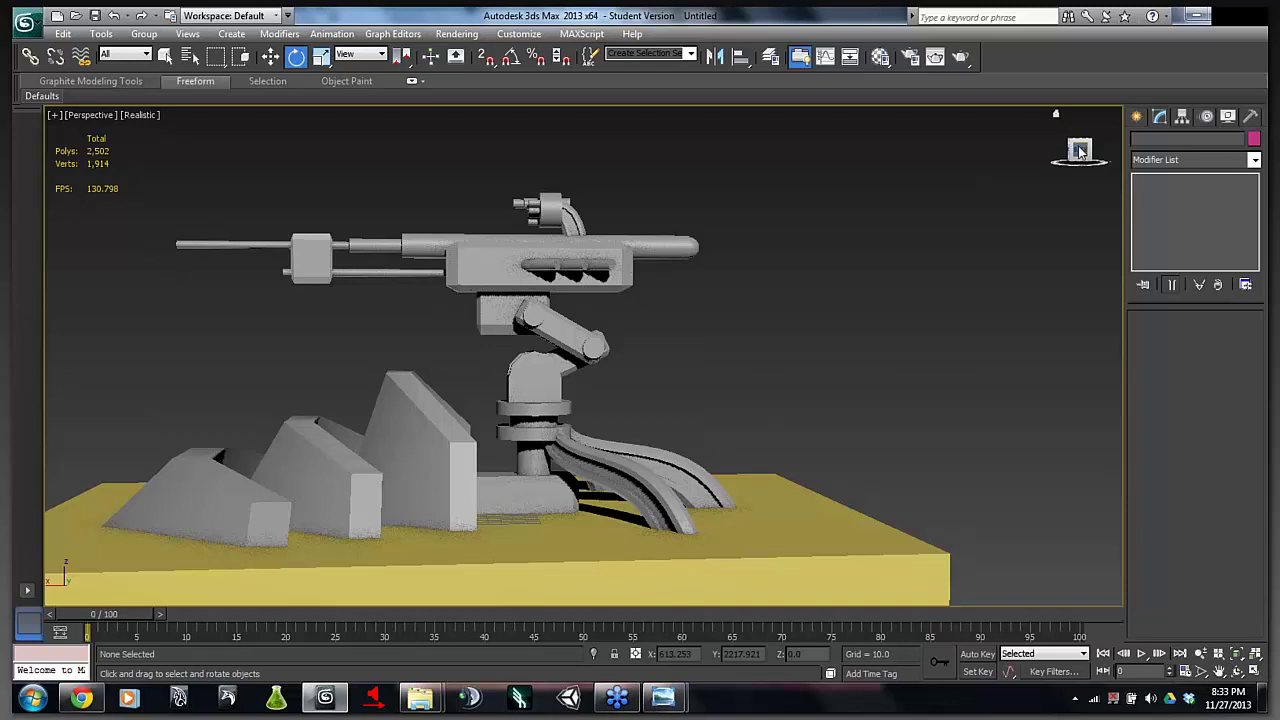
{"action": "left_click_drag", "start_coordinate": [1080, 151], "coordinate": [1175, 151]}
{"action": "left_click_drag", "start_coordinate": [760, 525], "coordinate": [604, 525]}
{"action": "left_click_drag", "start_coordinate": [650, 365], "coordinate": [630, 385]}
{"action": "left_click_drag", "start_coordinate": [1050, 164], "coordinate": [1085, 143]}
{"action": "left_click_drag", "start_coordinate": [640, 385], "coordinate": [670, 379]}
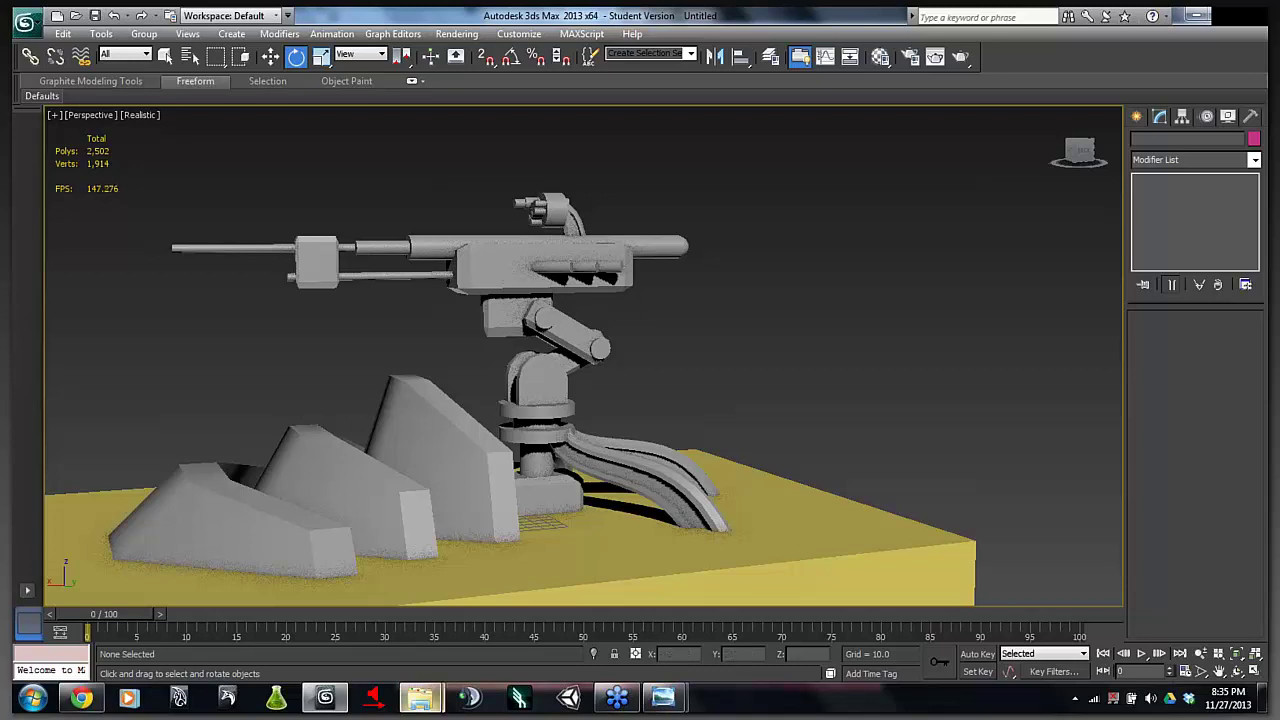
- Save the turret scene to the Desktop as turret01 in 3ds Max format
{"action": "left_click", "coordinate": [30, 25]}
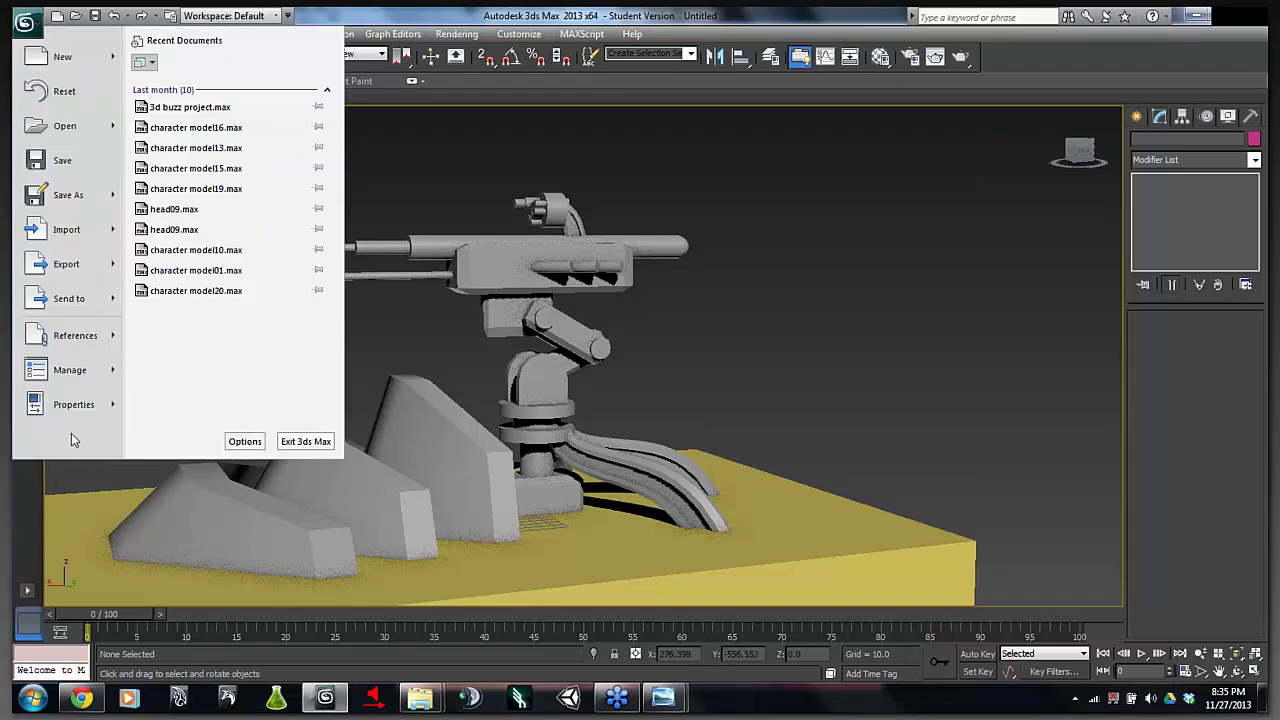
{"action": "left_click", "coordinate": [84, 194]}
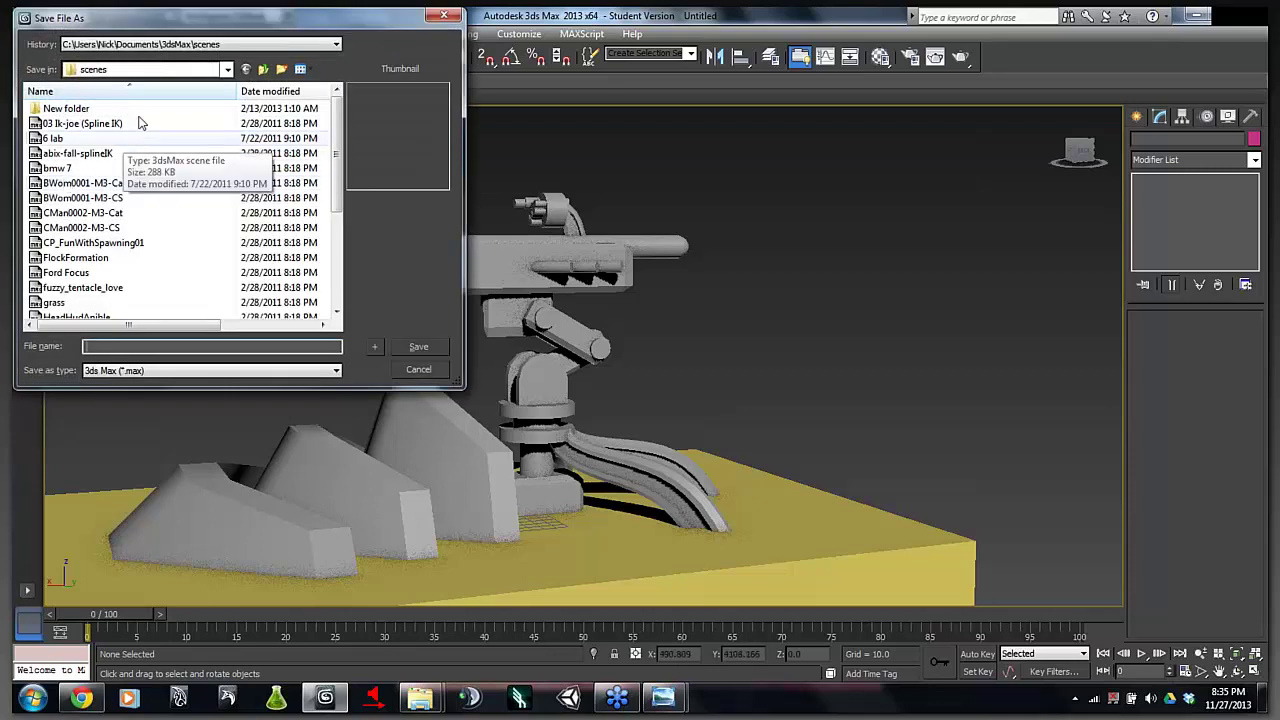
{"action": "left_click", "coordinate": [227, 69]}
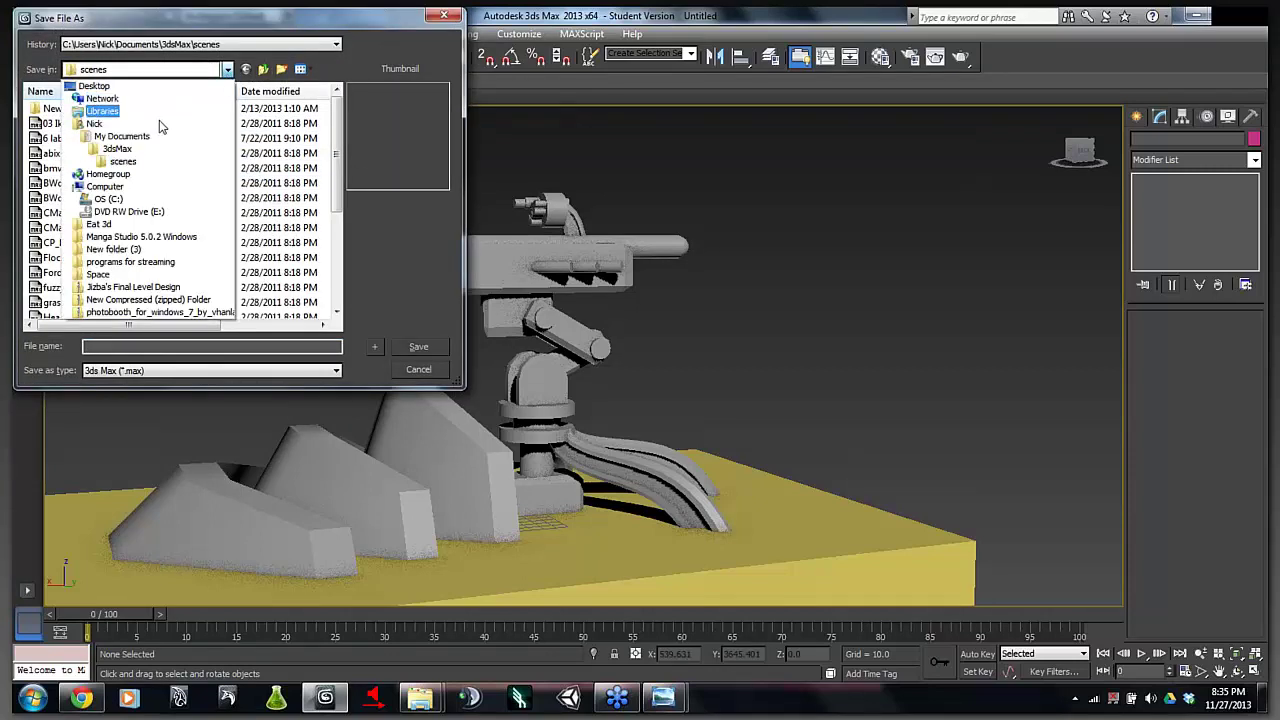
{"action": "left_click", "coordinate": [139, 87]}
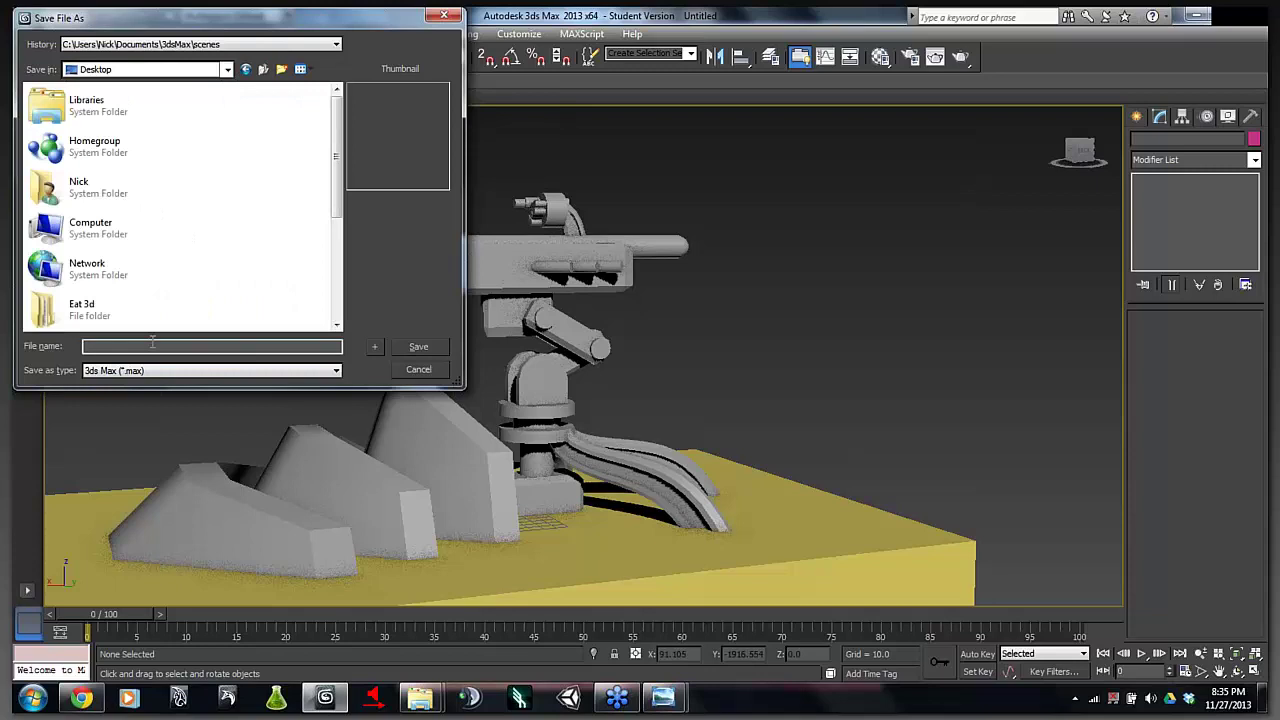
{"action": "type", "text": "turret01"}
{"action": "left_click", "coordinate": [406, 345]}
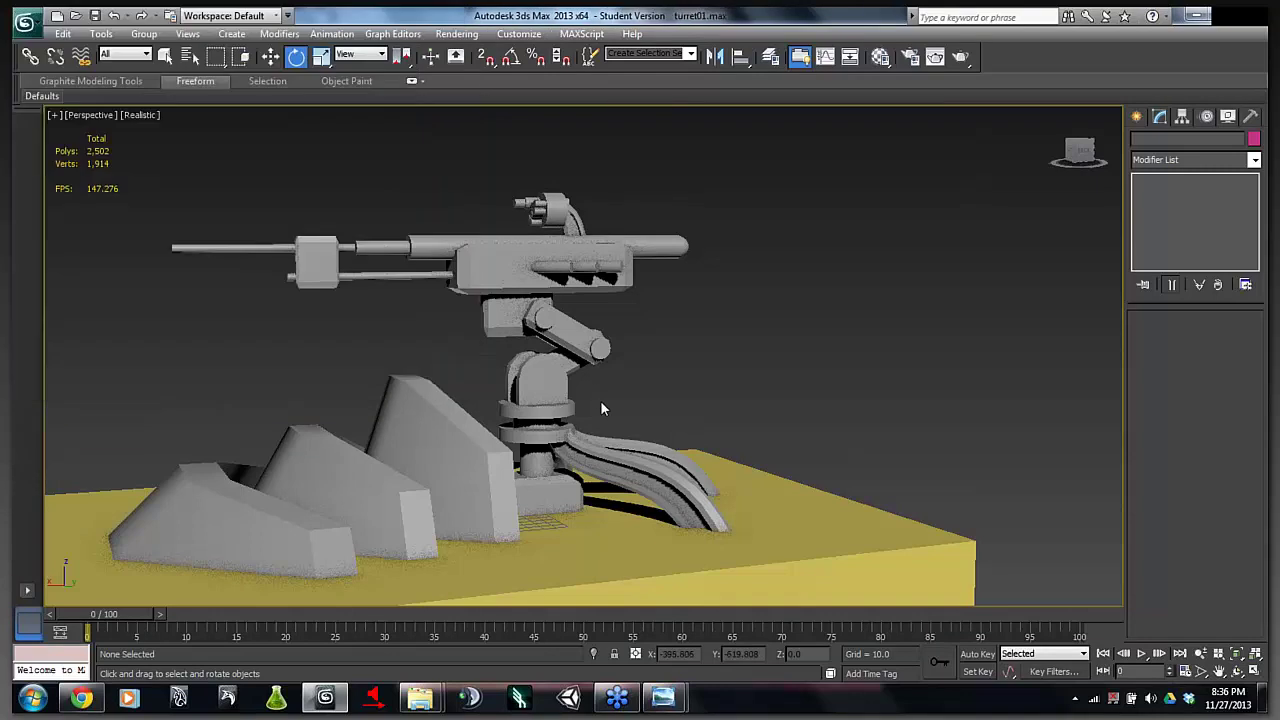
- Delete the angular barriers in front of the turret and select the gun, arm and upper swivel parts with Select and Move
{"action": "left_click", "coordinate": [231, 527]}
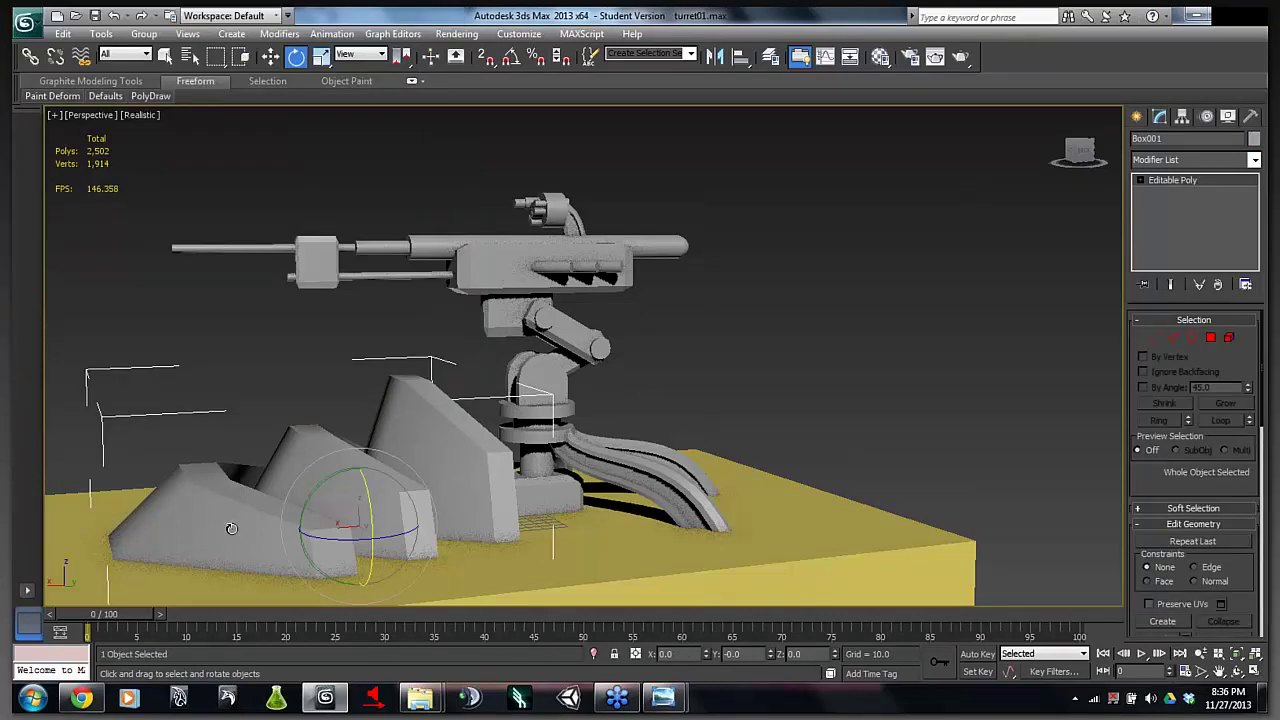
{"action": "key", "text": "Delete"}
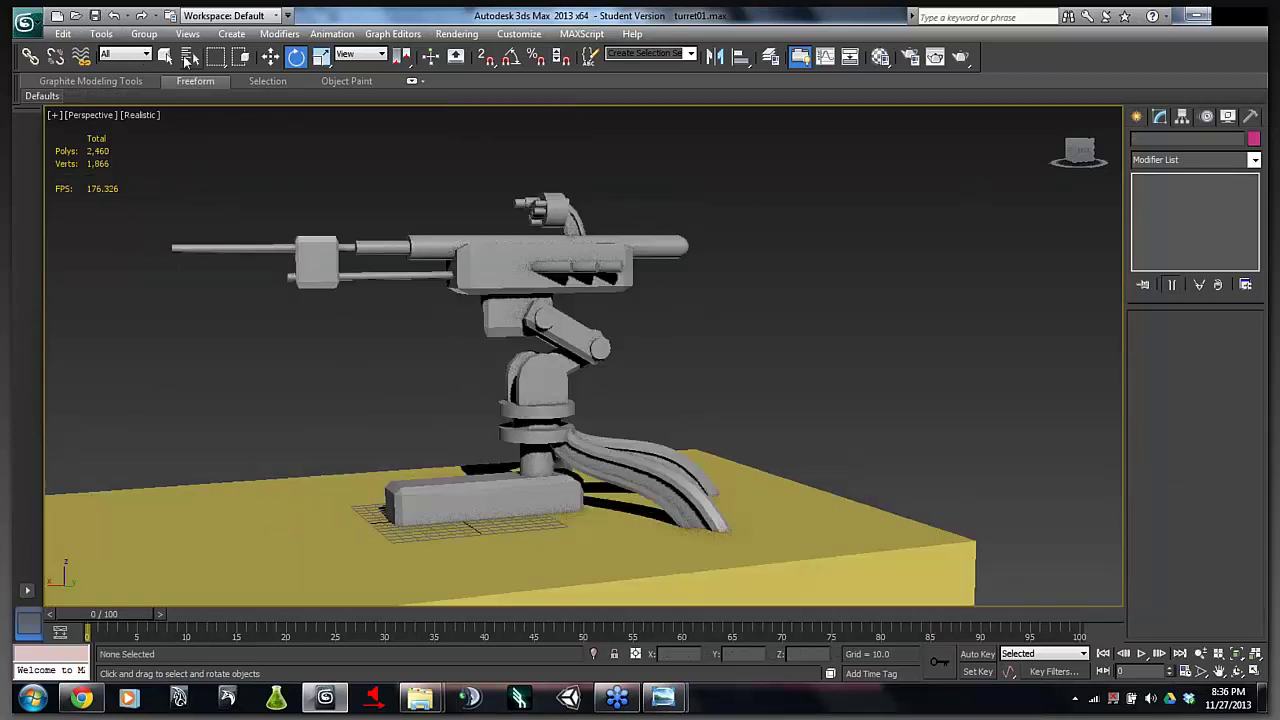
{"action": "left_click", "coordinate": [270, 56]}
{"action": "left_click_drag", "start_coordinate": [182, 153], "coordinate": [666, 416]}
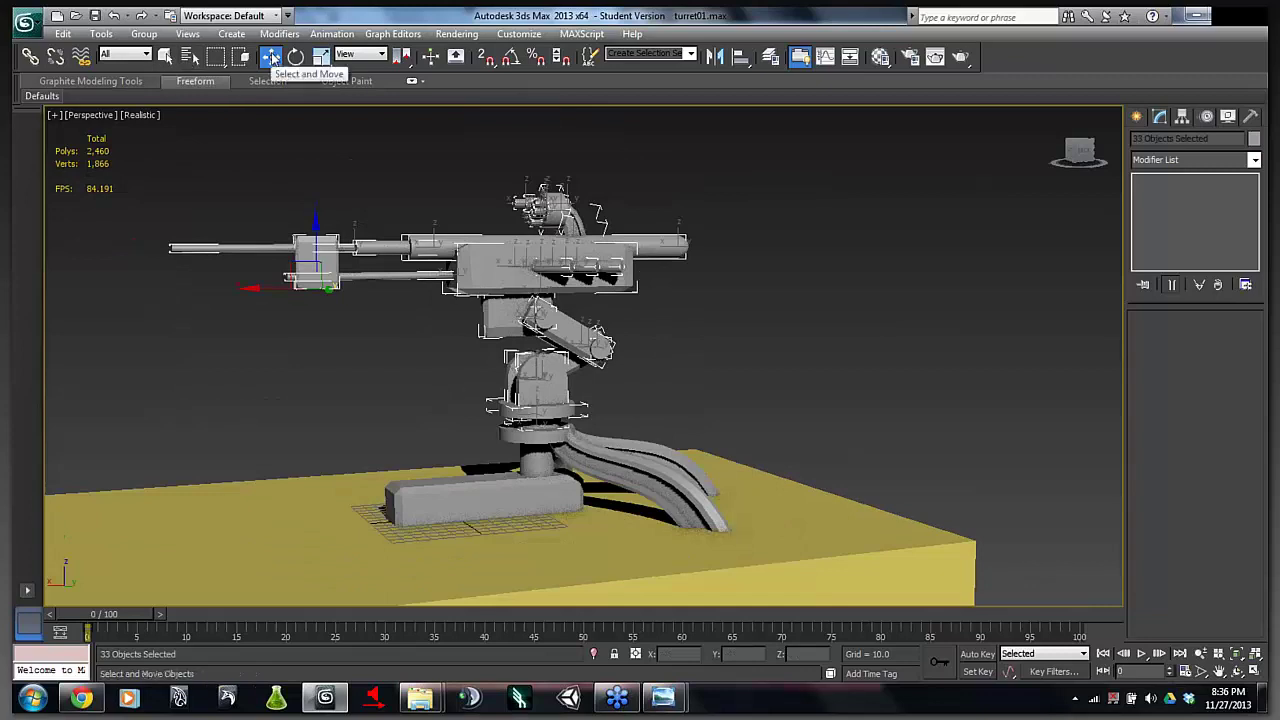
{"action": "left_click_drag", "start_coordinate": [401, 56], "coordinate": [401, 80]}
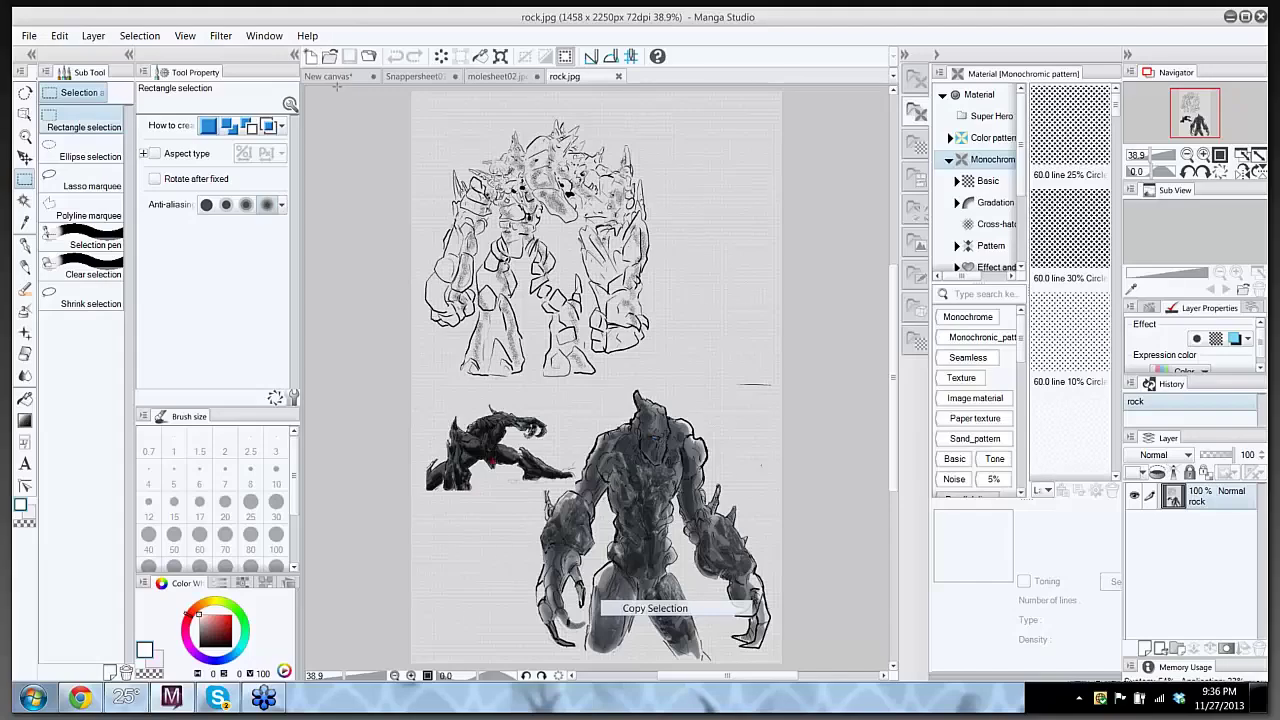
- On the New canvas robot sheet in Manga Studio, draw a black arc above the bulky robot's head and ovals outside both its arms with the G-pen
{"action": "left_click", "coordinate": [333, 77]}
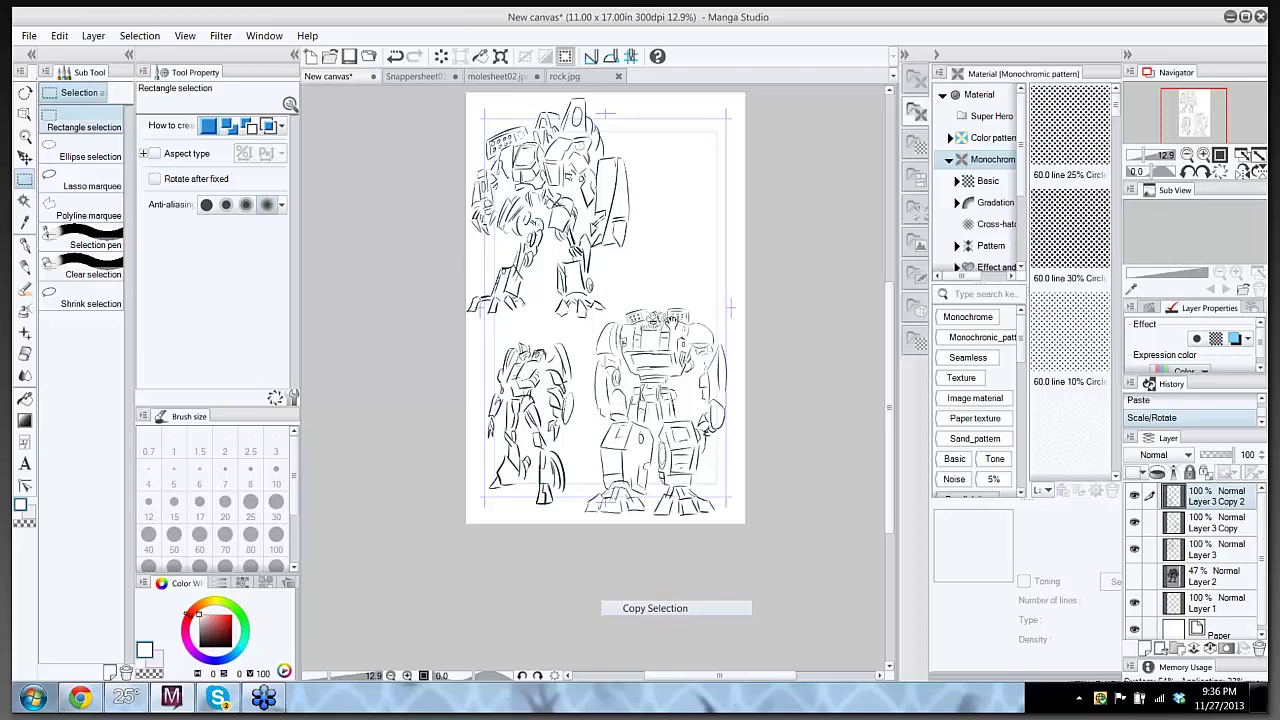
{"action": "scroll", "coordinate": [672, 318], "scroll_direction": "up", "scroll_amount": 5}
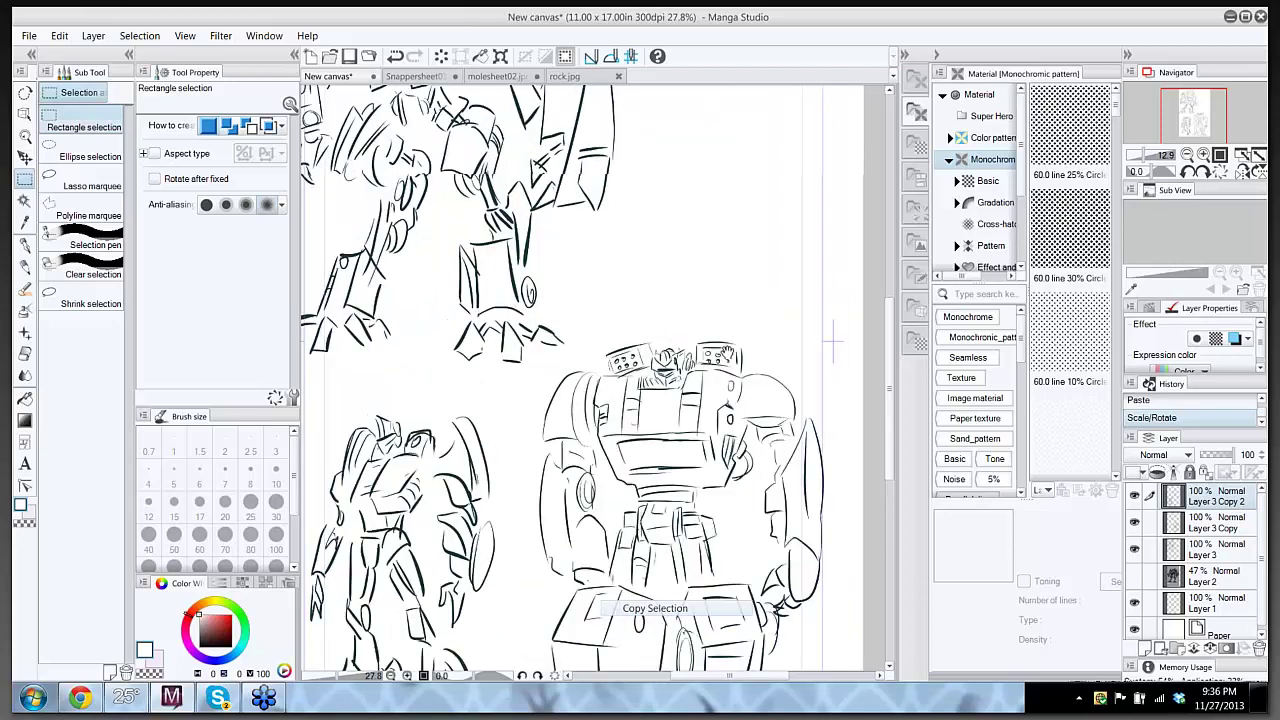
{"action": "scroll", "coordinate": [646, 309], "scroll_direction": "down", "scroll_amount": 4}
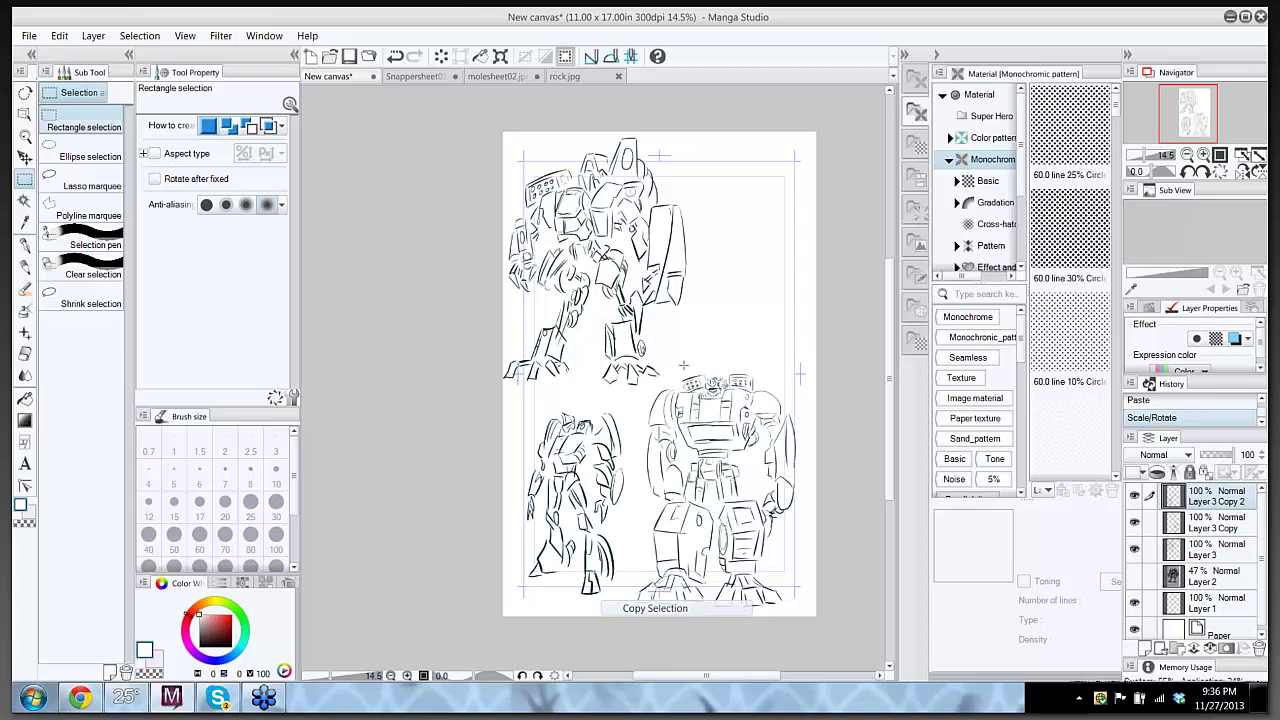
{"action": "key", "text": "p"}
{"action": "left_click_drag", "start_coordinate": [729, 323], "coordinate": [703, 347]}
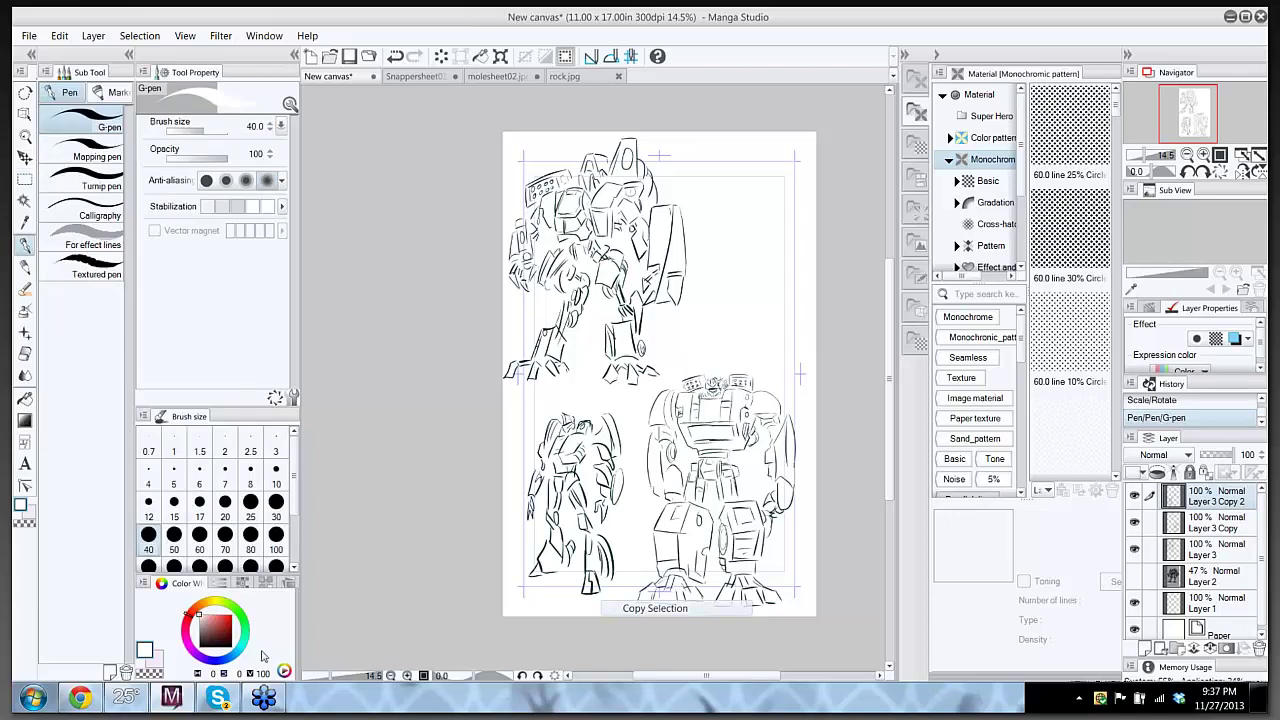
{"action": "left_click", "coordinate": [200, 646]}
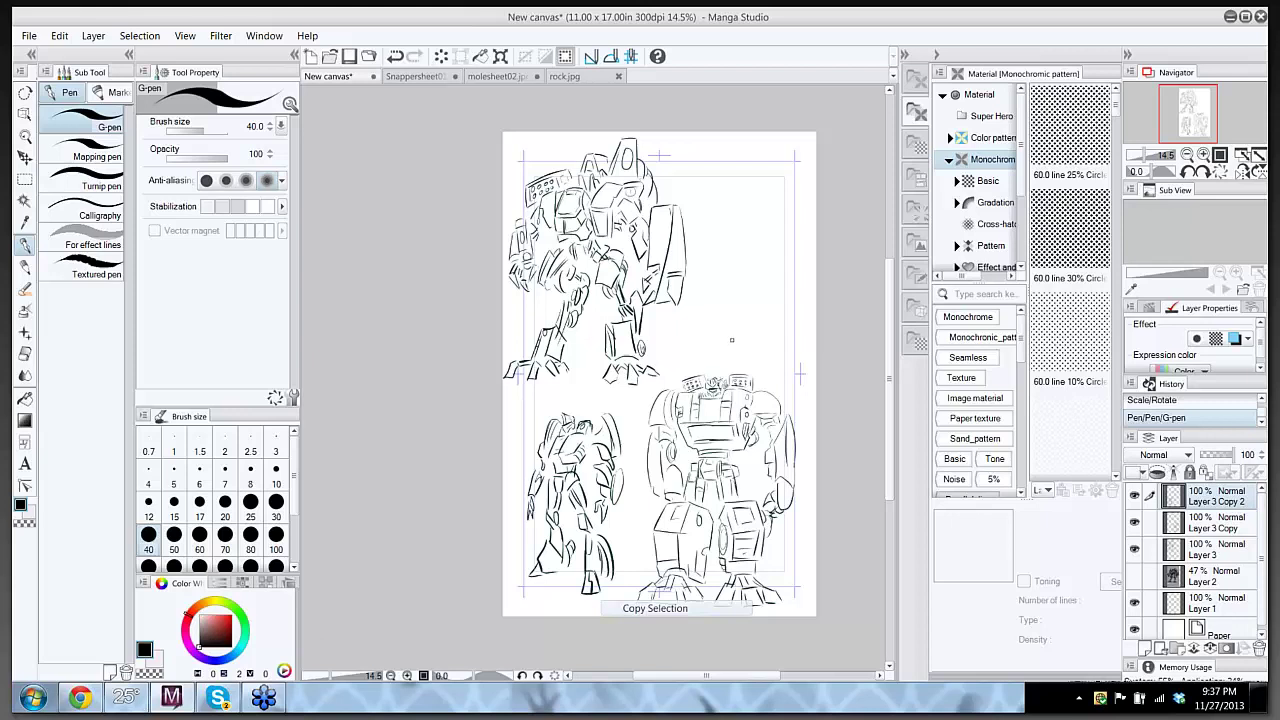
{"action": "mouse_move", "coordinate": [729, 333]}
{"action": "left_mouse_down"}
{"action": "mouse_move", "coordinate": [697, 370]}
{"action": "mouse_move", "coordinate": [745, 360]}
{"action": "mouse_move", "coordinate": [748, 371]}
{"action": "left_mouse_up"}
{"action": "left_click_drag", "start_coordinate": [798, 416], "coordinate": [802, 512]}
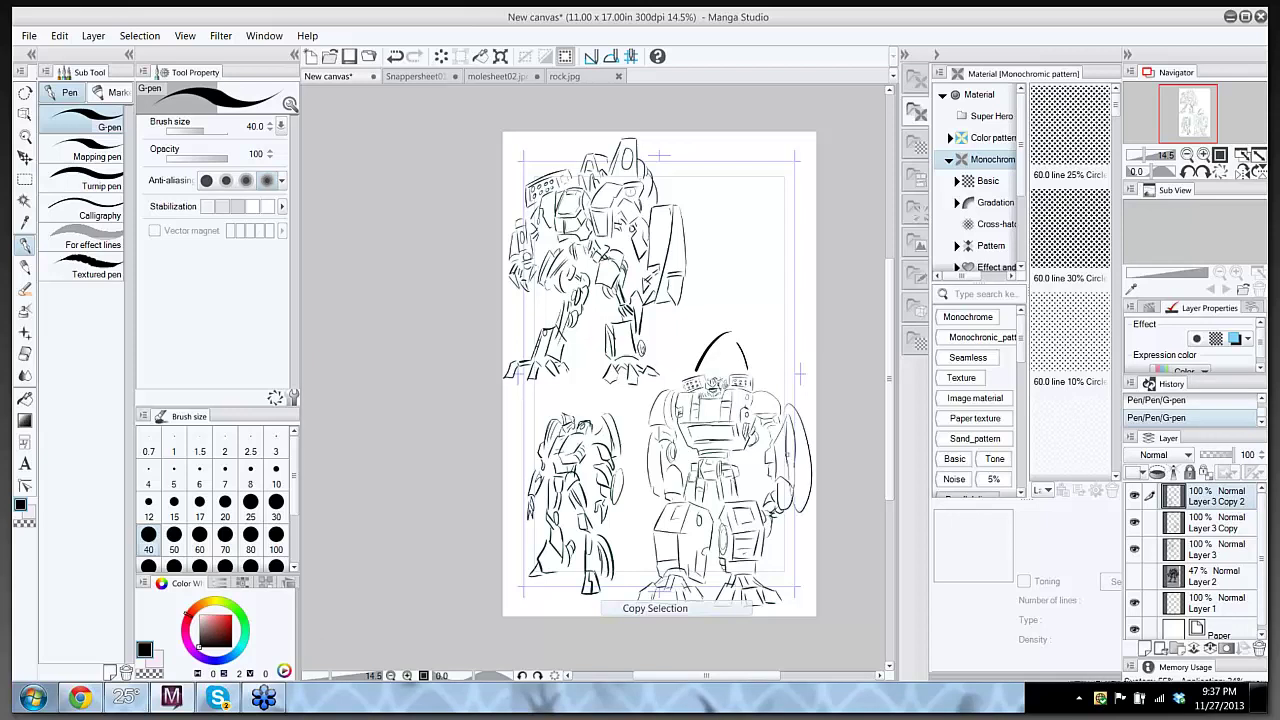
{"action": "left_click_drag", "start_coordinate": [789, 440], "coordinate": [786, 463]}
{"action": "mouse_move", "coordinate": [650, 416]}
{"action": "left_mouse_down"}
{"action": "mouse_move", "coordinate": [648, 504]}
{"action": "mouse_move", "coordinate": [628, 458]}
{"action": "left_mouse_up"}
- Add small black marks at the head and chest of the large upper robot, and circle the smaller robot's head and hip
{"action": "left_click_drag", "start_coordinate": [554, 152], "coordinate": [546, 170]}
{"action": "left_click_drag", "start_coordinate": [565, 229], "coordinate": [573, 229]}
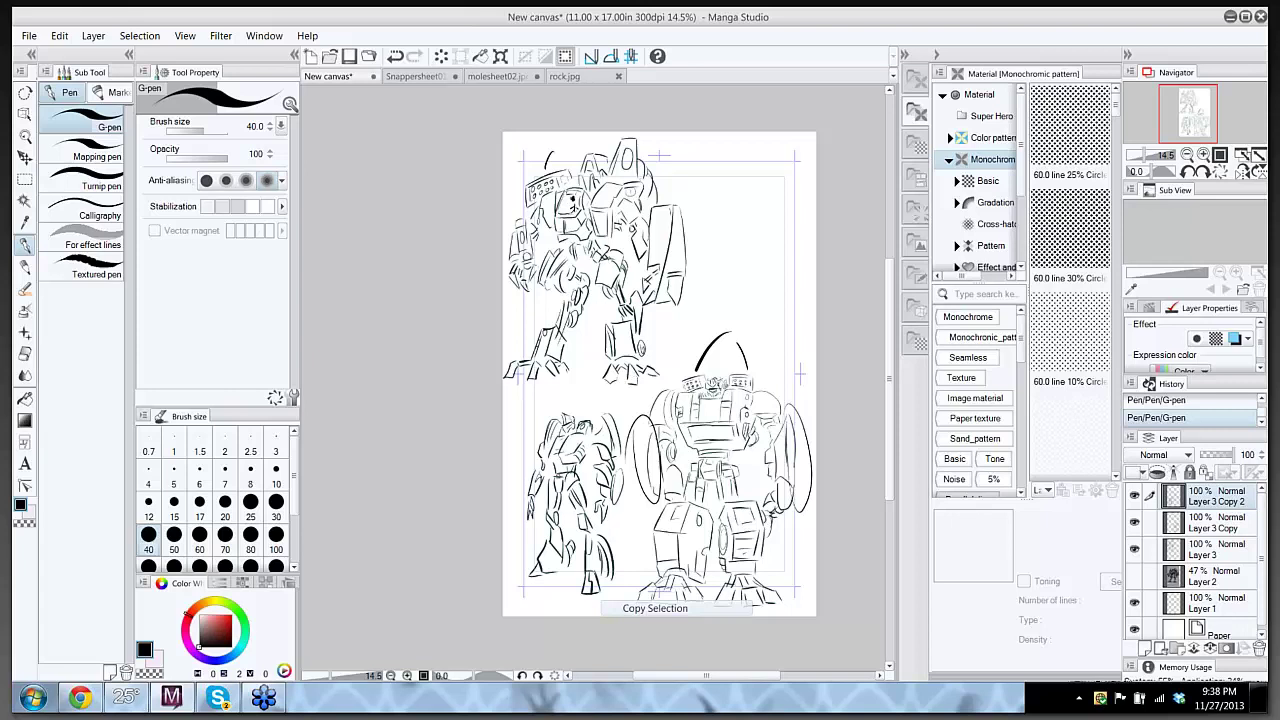
{"action": "mouse_move", "coordinate": [560, 477]}
{"action": "left_mouse_down"}
{"action": "mouse_move", "coordinate": [547, 480]}
{"action": "mouse_move", "coordinate": [559, 503]}
{"action": "mouse_move", "coordinate": [547, 481]}
{"action": "mouse_move", "coordinate": [562, 500]}
{"action": "mouse_move", "coordinate": [551, 497]}
{"action": "mouse_move", "coordinate": [554, 481]}
{"action": "mouse_move", "coordinate": [573, 503]}
{"action": "left_mouse_up"}
{"action": "mouse_move", "coordinate": [565, 415]}
{"action": "left_mouse_down"}
{"action": "mouse_move", "coordinate": [586, 408]}
{"action": "mouse_move", "coordinate": [580, 426]}
{"action": "mouse_move", "coordinate": [575, 416]}
{"action": "mouse_move", "coordinate": [591, 471]}
{"action": "left_mouse_up"}
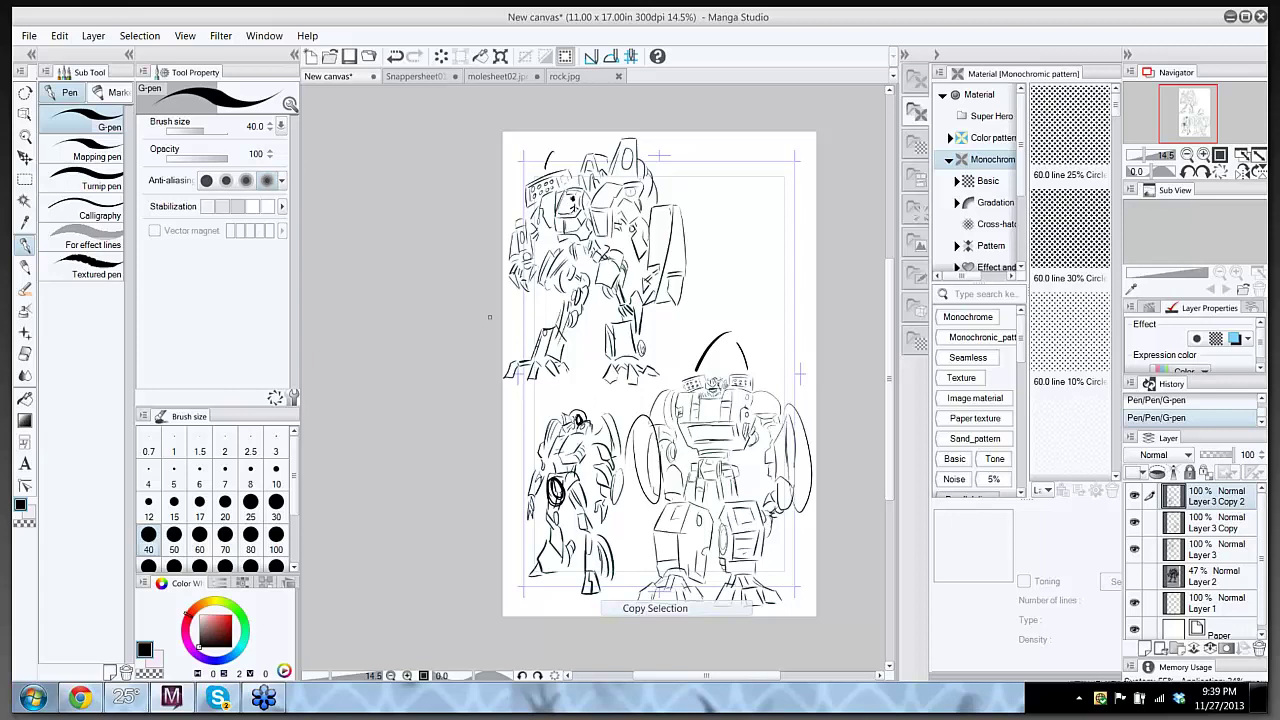
- Switch to Snappersheet01.jpg and draw a small black human figure for scale in front of the middle robot silhouette
{"action": "left_click", "coordinate": [421, 78]}
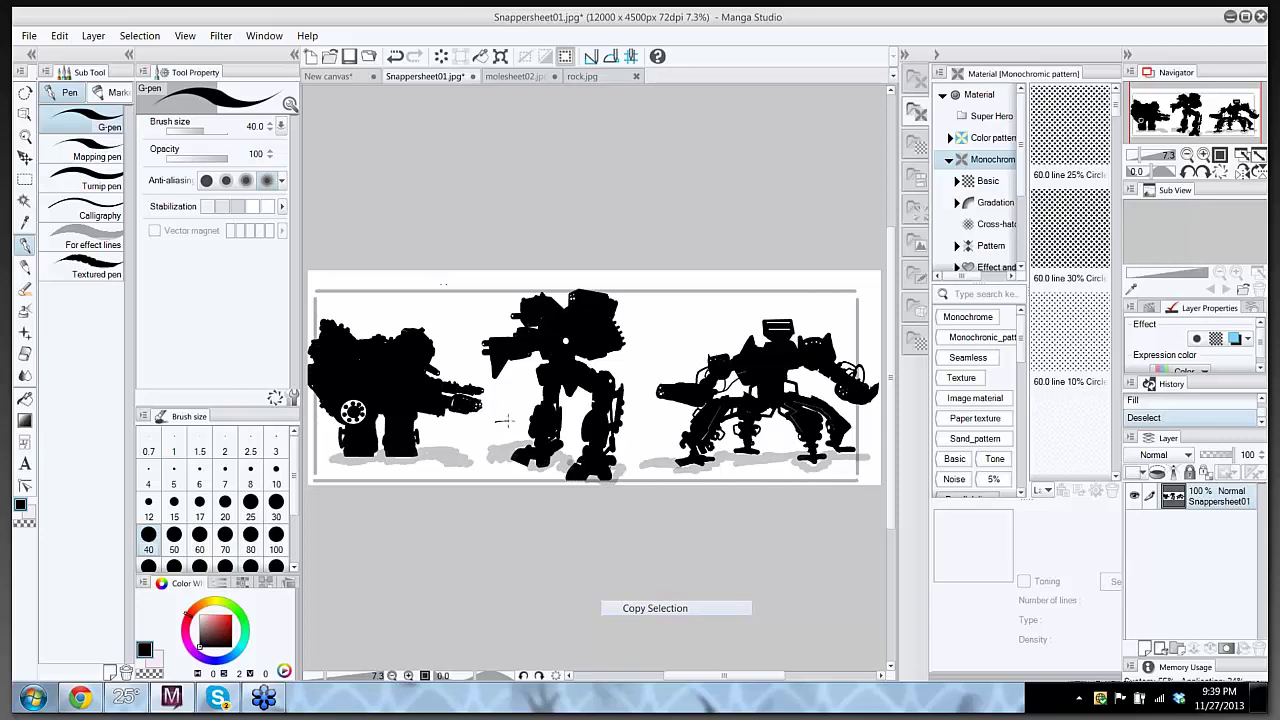
{"action": "left_click_drag", "start_coordinate": [500, 421], "coordinate": [501, 424]}
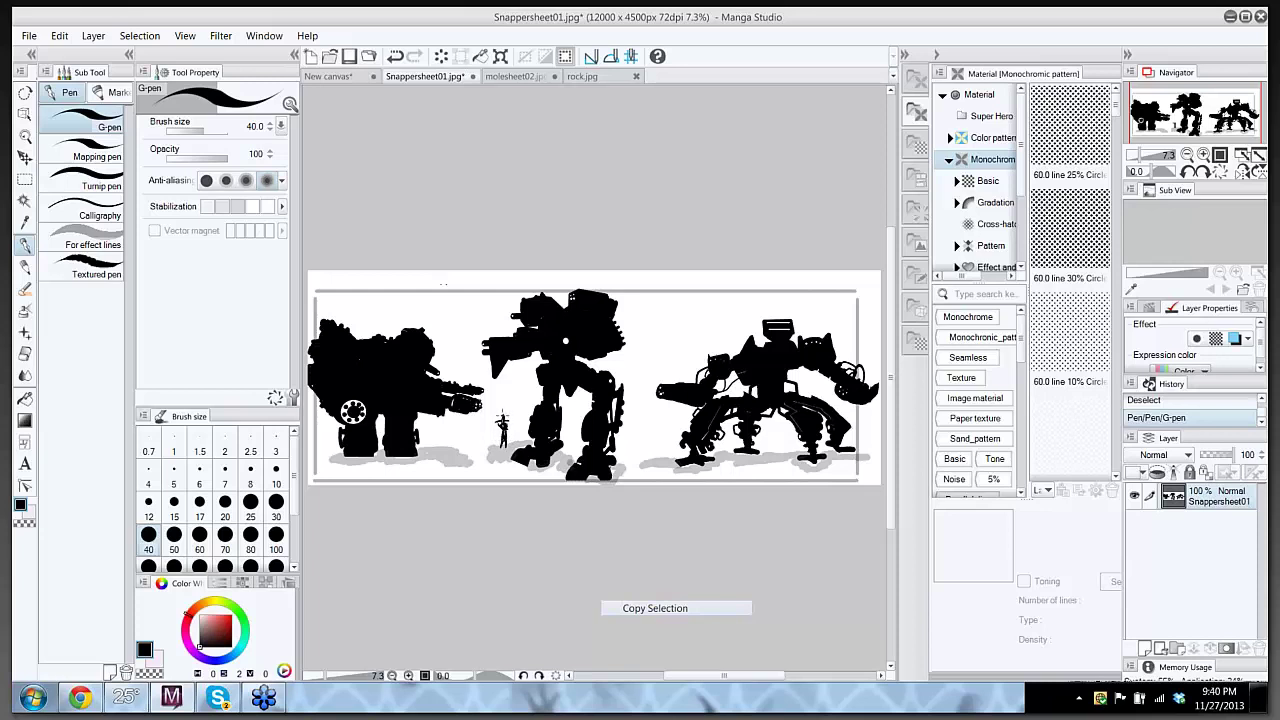
{"action": "left_click", "coordinate": [503, 418]}
- Draw a slightly taller red figure between the black human figure and the middle robot's leg
{"action": "scroll", "coordinate": [515, 397], "scroll_direction": "up", "scroll_amount": 2}
{"action": "left_click", "coordinate": [229, 624]}
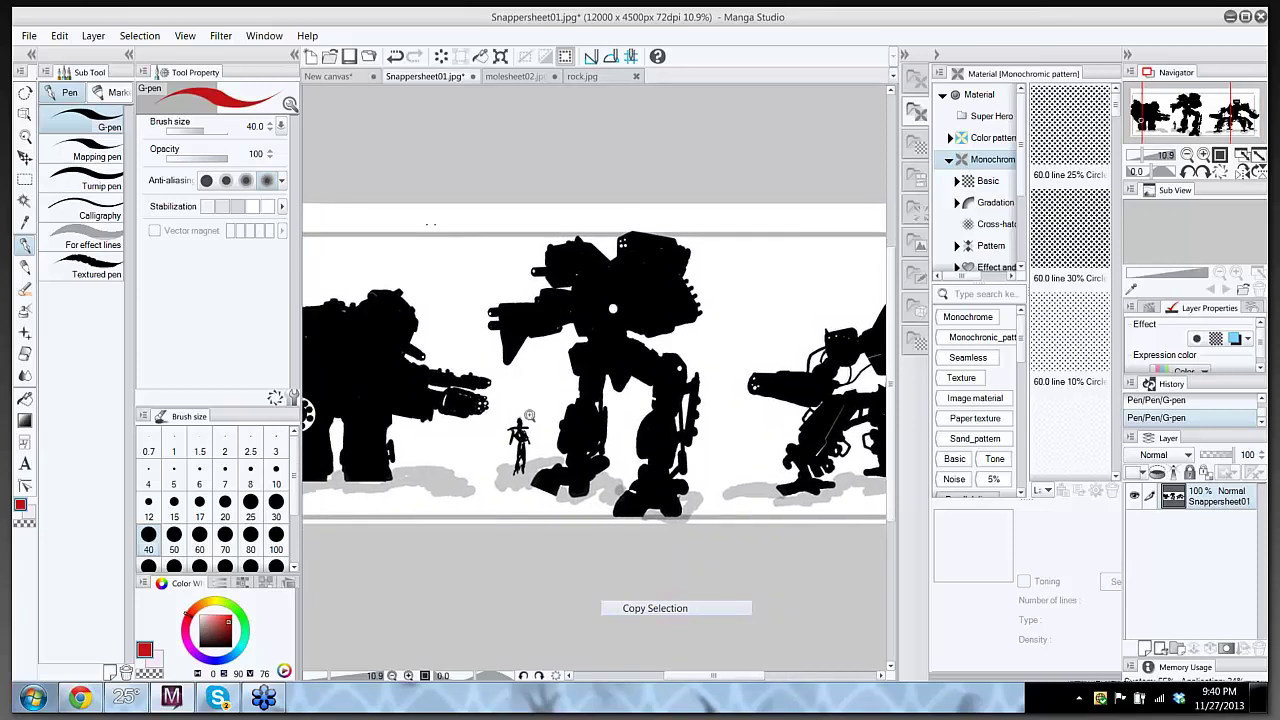
{"action": "scroll", "coordinate": [540, 407], "scroll_direction": "up", "scroll_amount": 1}
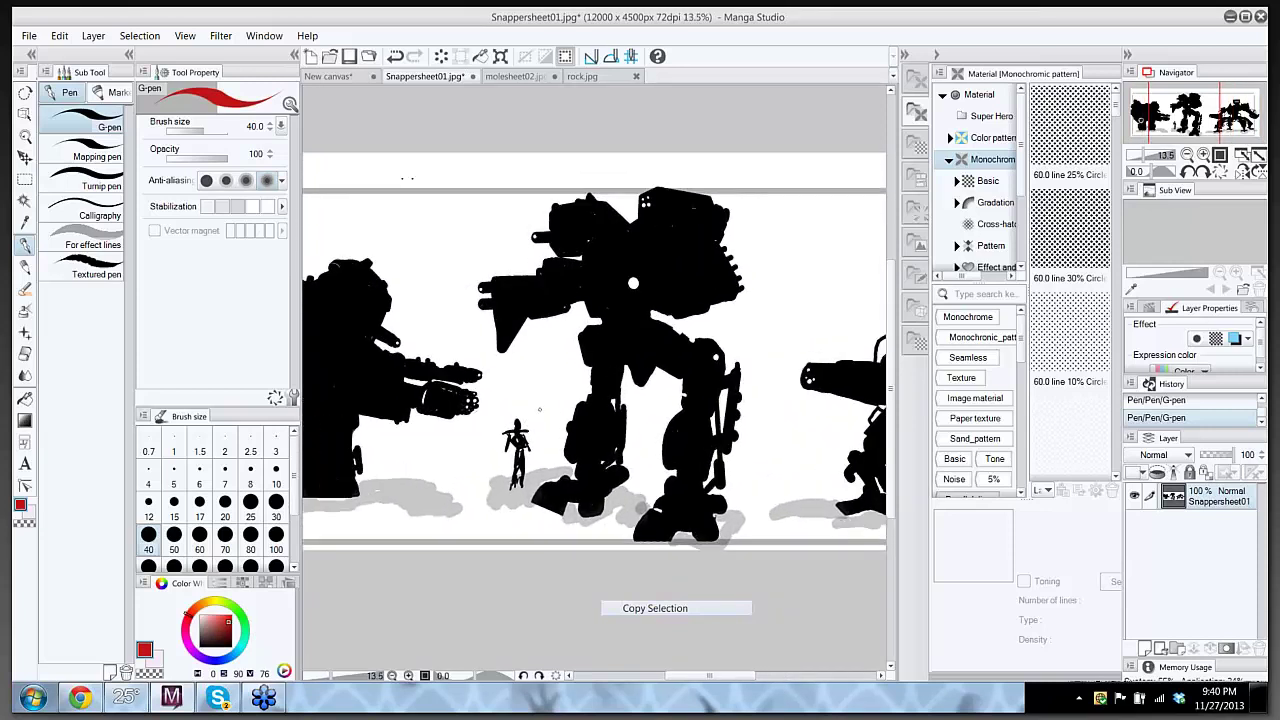
{"action": "left_click_drag", "start_coordinate": [540, 406], "coordinate": [547, 472]}
{"action": "left_click_drag", "start_coordinate": [543, 425], "coordinate": [547, 435]}
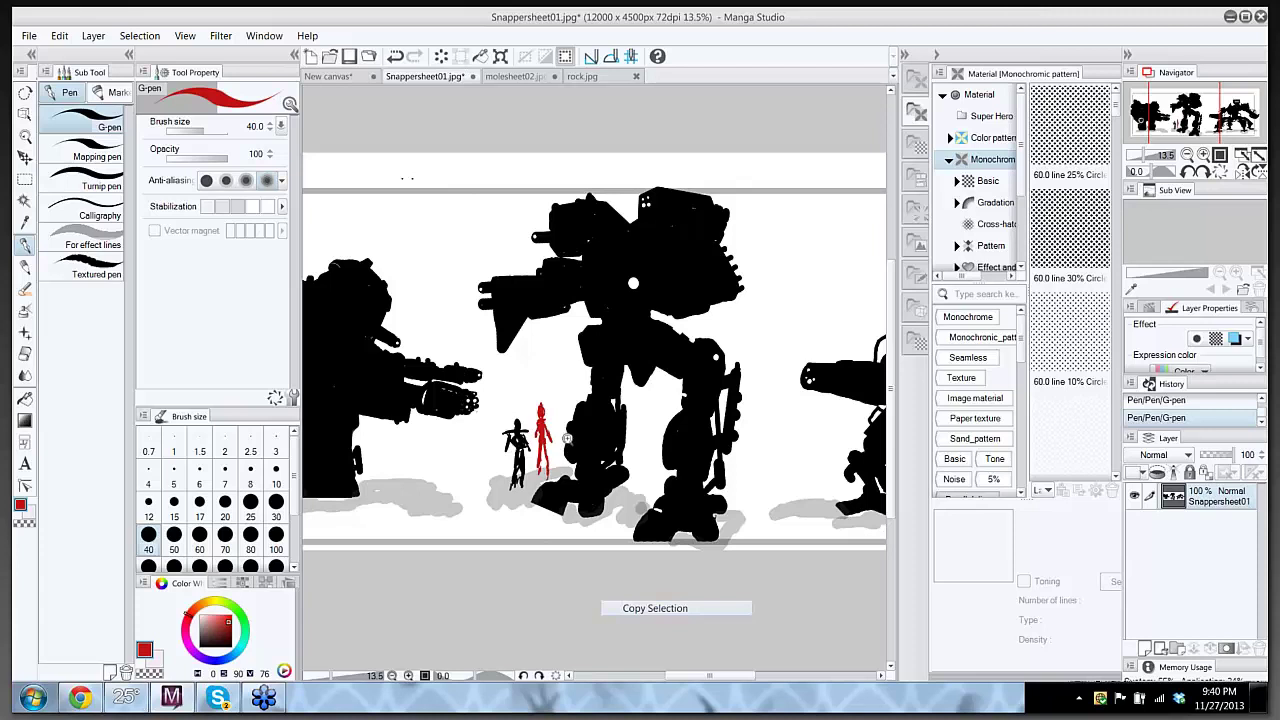
{"action": "scroll", "coordinate": [570, 439], "scroll_direction": "down", "scroll_amount": 2}
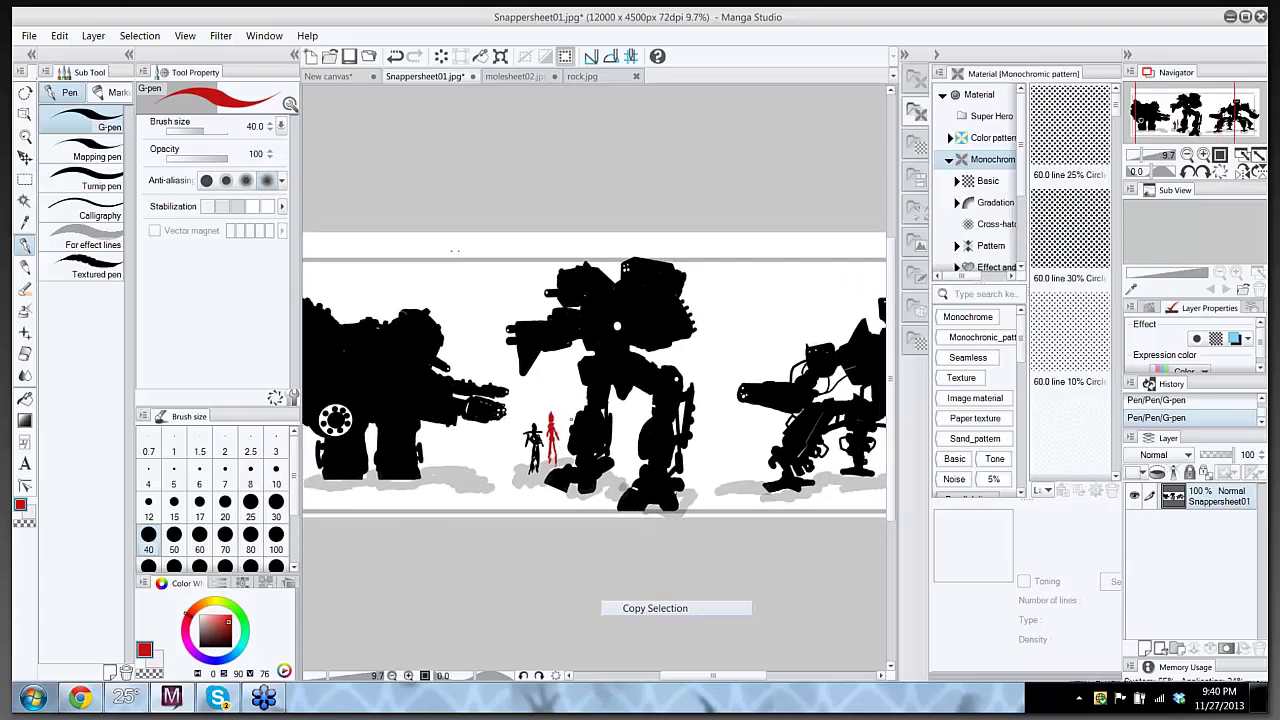
{"action": "scroll", "coordinate": [591, 400], "scroll_direction": "down", "scroll_amount": 1}
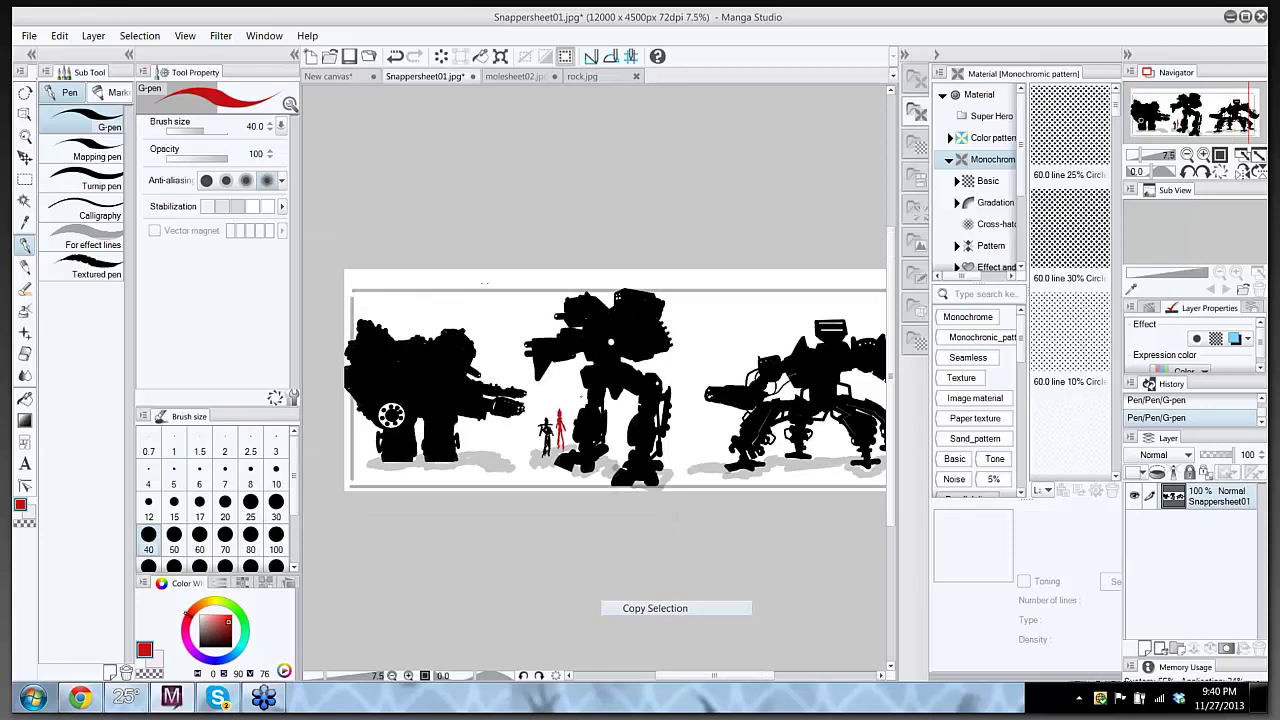
- Switch to molesheet02.jpg to review its three numbered robot silhouettes
{"action": "left_click", "coordinate": [505, 77]}
{"action": "left_click_drag", "start_coordinate": [562, 263], "coordinate": [577, 247]}
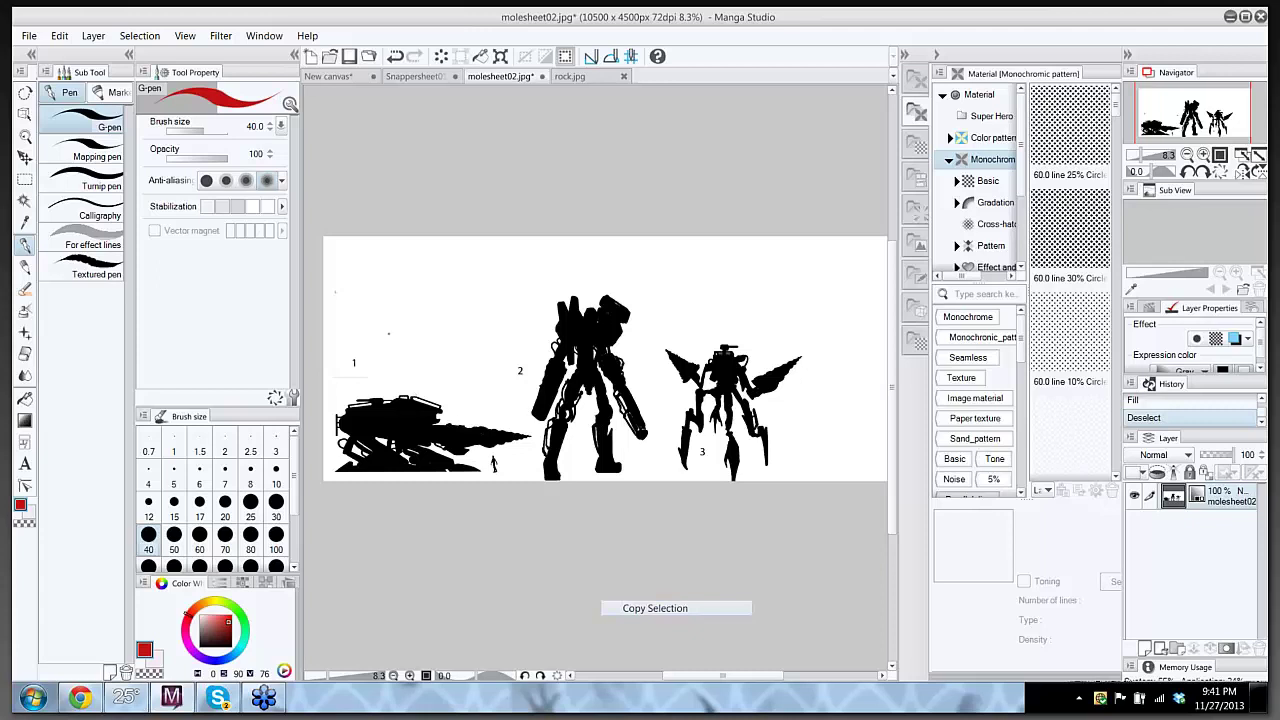
- Sketch crossed guide lines with circled ends and a bowl-shaped arc above silhouette 1, and add small marks beside silhouettes 2 and 3
{"action": "mouse_move", "coordinate": [367, 295]}
{"action": "left_mouse_down"}
{"action": "mouse_move", "coordinate": [478, 288]}
{"action": "mouse_move", "coordinate": [399, 333]}
{"action": "mouse_move", "coordinate": [356, 297]}
{"action": "mouse_move", "coordinate": [373, 290]}
{"action": "left_mouse_up"}
{"action": "mouse_move", "coordinate": [482, 284]}
{"action": "left_mouse_down"}
{"action": "mouse_move", "coordinate": [431, 265]}
{"action": "mouse_move", "coordinate": [424, 297]}
{"action": "mouse_move", "coordinate": [398, 314]}
{"action": "left_mouse_up"}
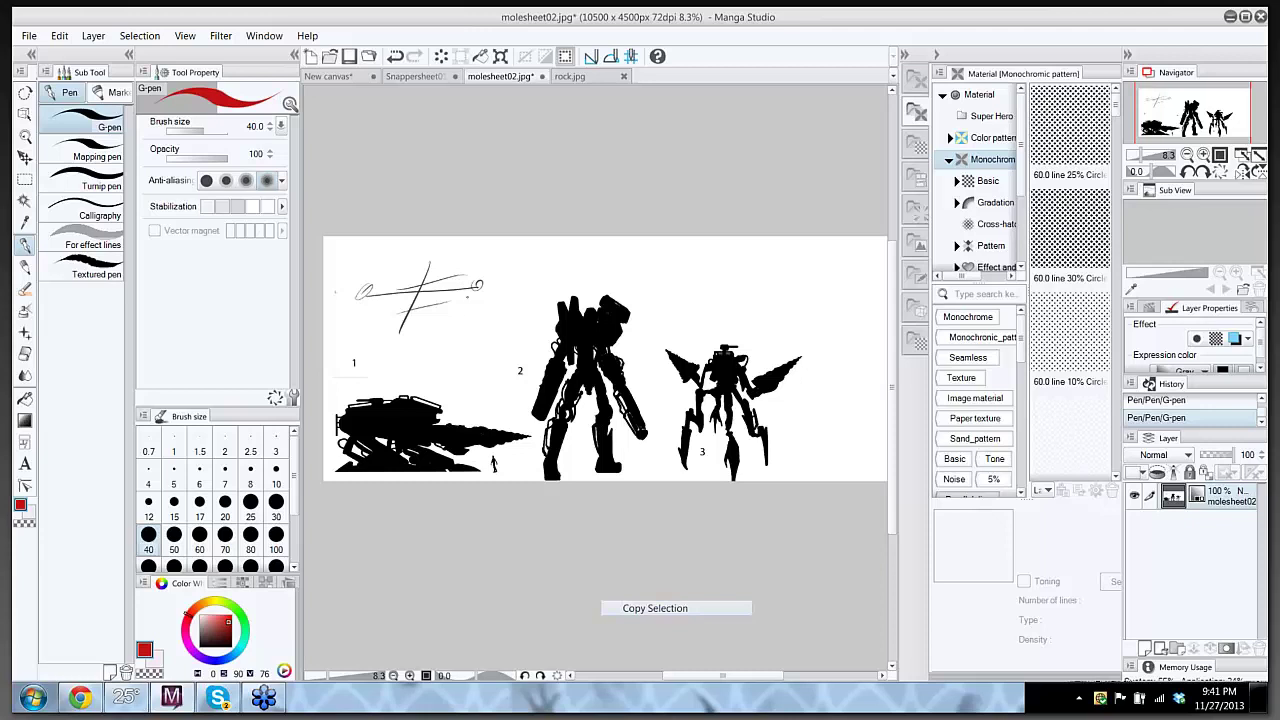
{"action": "mouse_move", "coordinate": [470, 290]}
{"action": "left_mouse_down"}
{"action": "mouse_move", "coordinate": [454, 348]}
{"action": "mouse_move", "coordinate": [387, 340]}
{"action": "mouse_move", "coordinate": [378, 303]}
{"action": "left_mouse_up"}
{"action": "left_click_drag", "start_coordinate": [541, 314], "coordinate": [518, 340]}
{"action": "left_click_drag", "start_coordinate": [691, 308], "coordinate": [704, 326]}
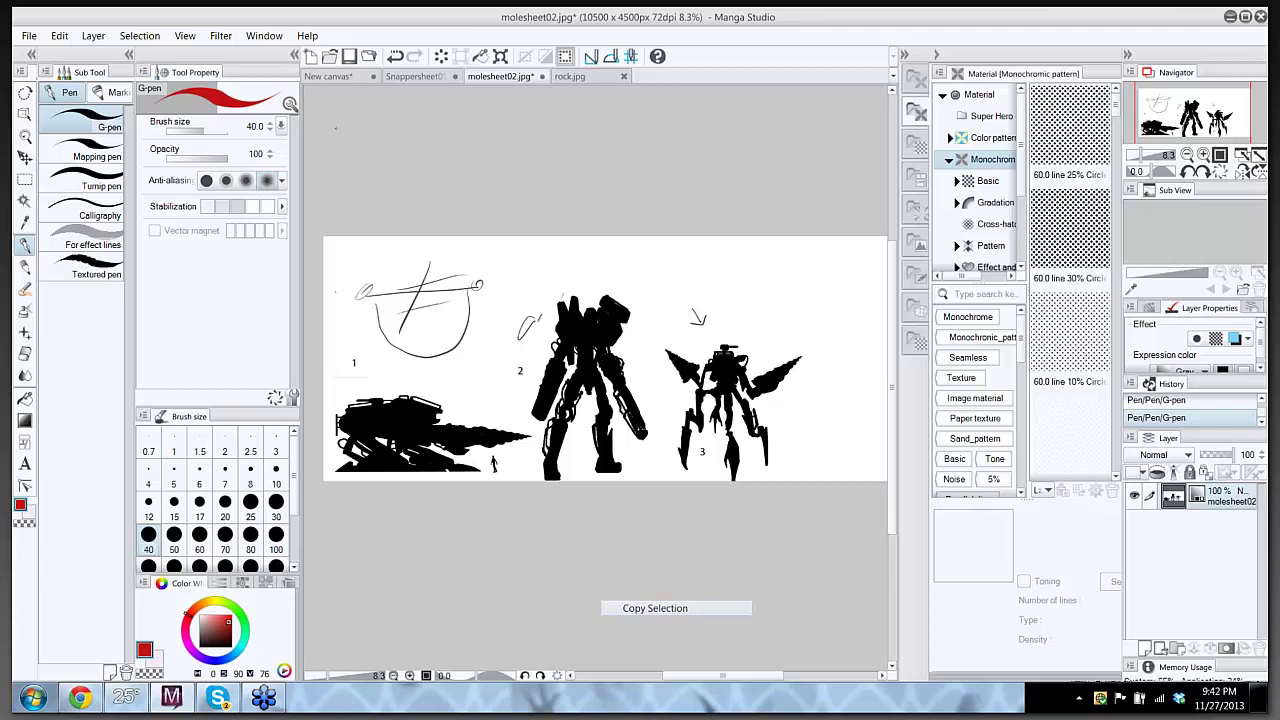
- Switch to the robot line art canvas and sketch a red human figure standing beside the small lower robot
{"action": "left_click", "coordinate": [332, 77]}
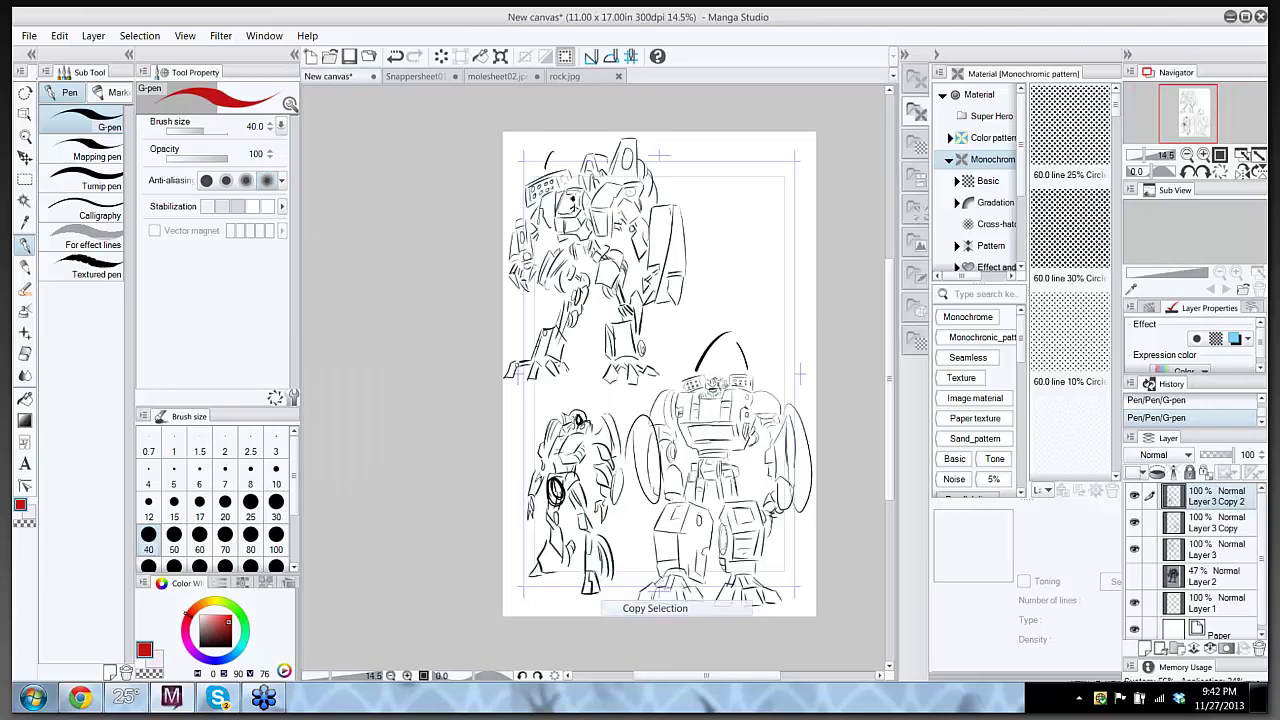
{"action": "left_click", "coordinate": [508, 79]}
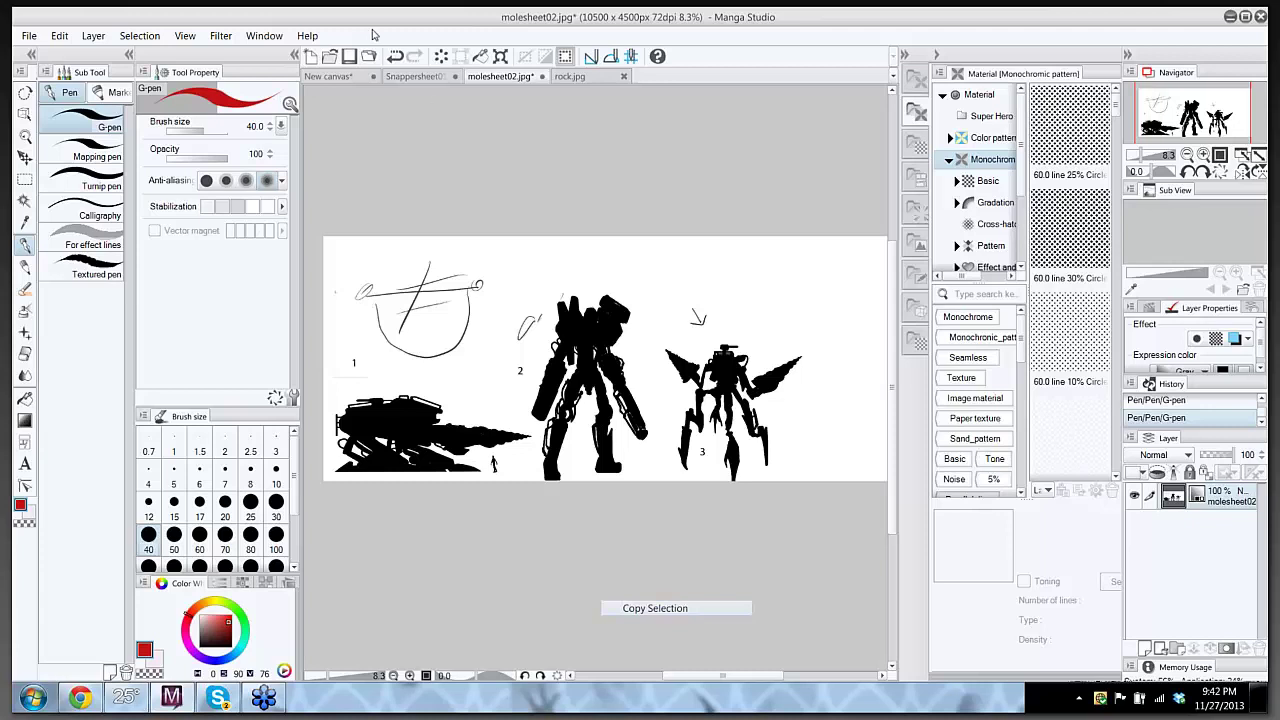
{"action": "left_click", "coordinate": [347, 77]}
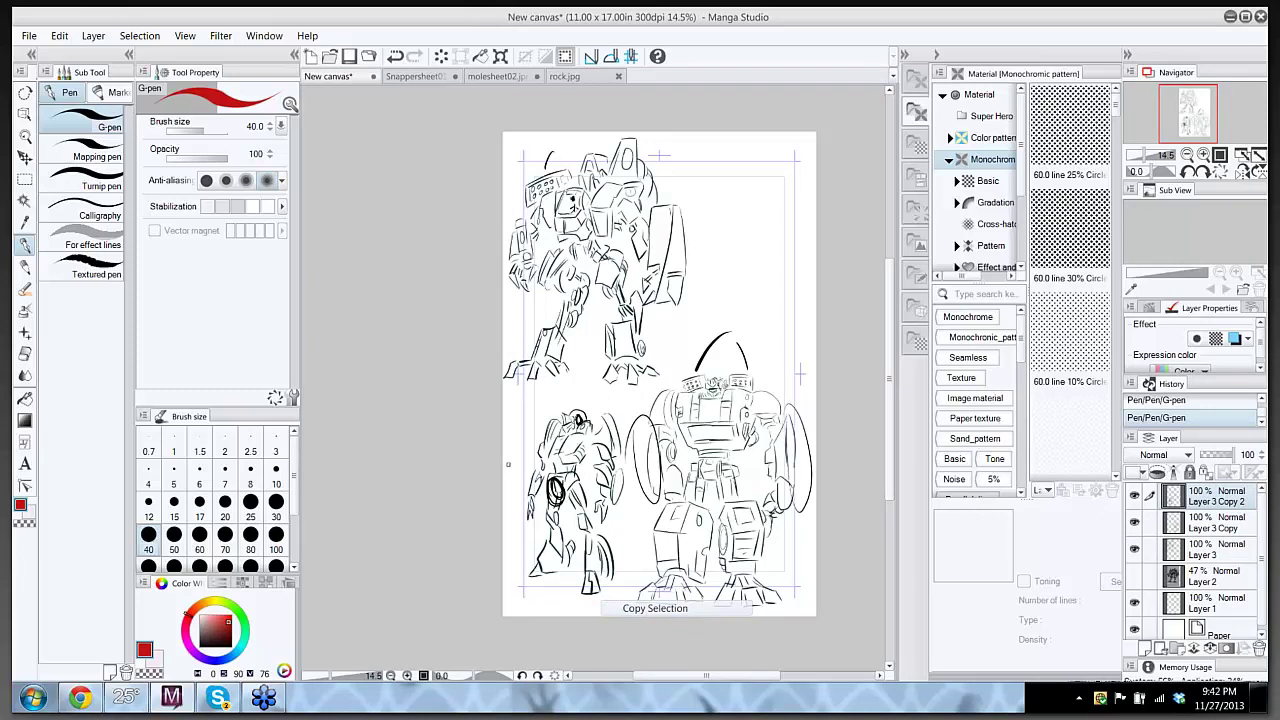
{"action": "mouse_move", "coordinate": [508, 464]}
{"action": "left_mouse_down"}
{"action": "mouse_move", "coordinate": [536, 462]}
{"action": "mouse_move", "coordinate": [510, 470]}
{"action": "mouse_move", "coordinate": [538, 486]}
{"action": "mouse_move", "coordinate": [518, 492]}
{"action": "mouse_move", "coordinate": [534, 508]}
{"action": "mouse_move", "coordinate": [514, 516]}
{"action": "mouse_move", "coordinate": [512, 540]}
{"action": "left_mouse_up"}
{"action": "mouse_move", "coordinate": [527, 515]}
{"action": "left_mouse_down"}
{"action": "mouse_move", "coordinate": [517, 531]}
{"action": "mouse_move", "coordinate": [533, 536]}
{"action": "mouse_move", "coordinate": [511, 542]}
{"action": "mouse_move", "coordinate": [508, 580]}
{"action": "left_mouse_up"}
{"action": "mouse_move", "coordinate": [540, 534]}
{"action": "left_mouse_down"}
{"action": "mouse_move", "coordinate": [531, 567]}
{"action": "mouse_move", "coordinate": [504, 585]}
{"action": "left_mouse_up"}
{"action": "mouse_move", "coordinate": [520, 462]}
{"action": "left_mouse_down"}
{"action": "mouse_move", "coordinate": [520, 436]}
{"action": "mouse_move", "coordinate": [532, 471]}
{"action": "left_mouse_up"}
{"action": "left_click_drag", "start_coordinate": [530, 458], "coordinate": [556, 512]}
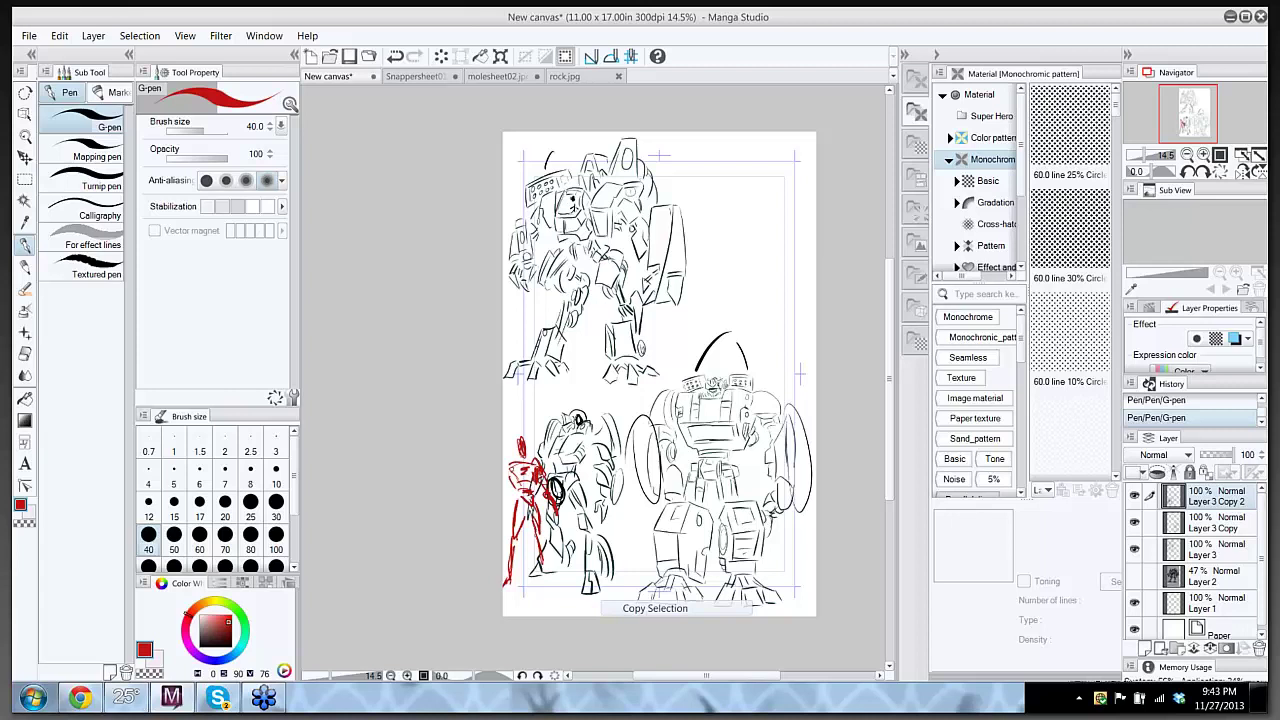
- Fill out the red figure's arm and legs, and draw a red arrow pointing down at the large lower robot's shoulder
{"action": "left_click_drag", "start_coordinate": [514, 464], "coordinate": [504, 494]}
{"action": "left_click_drag", "start_coordinate": [510, 490], "coordinate": [505, 512]}
{"action": "left_click_drag", "start_coordinate": [773, 339], "coordinate": [774, 367]}
{"action": "left_click_drag", "start_coordinate": [518, 466], "coordinate": [544, 574]}
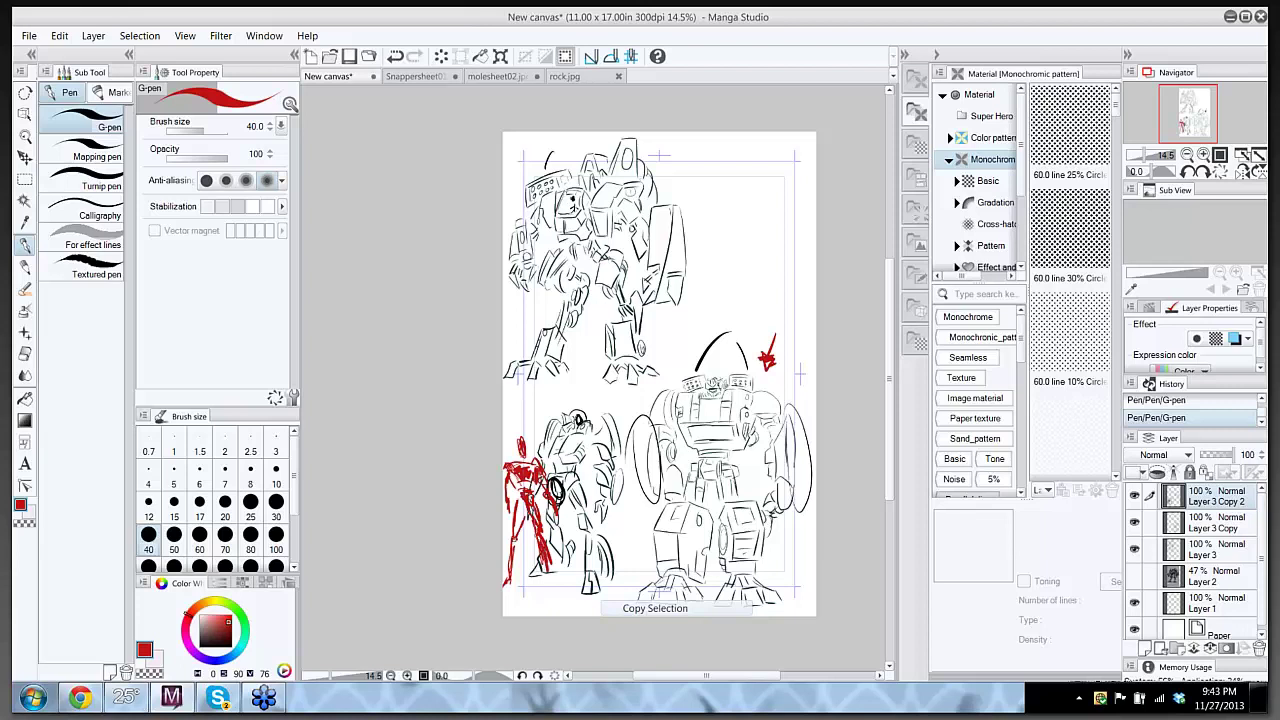
{"action": "mouse_move", "coordinate": [510, 512]}
{"action": "left_mouse_down"}
{"action": "mouse_move", "coordinate": [514, 530]}
{"action": "mouse_move", "coordinate": [526, 516]}
{"action": "mouse_move", "coordinate": [511, 572]}
{"action": "left_mouse_up"}
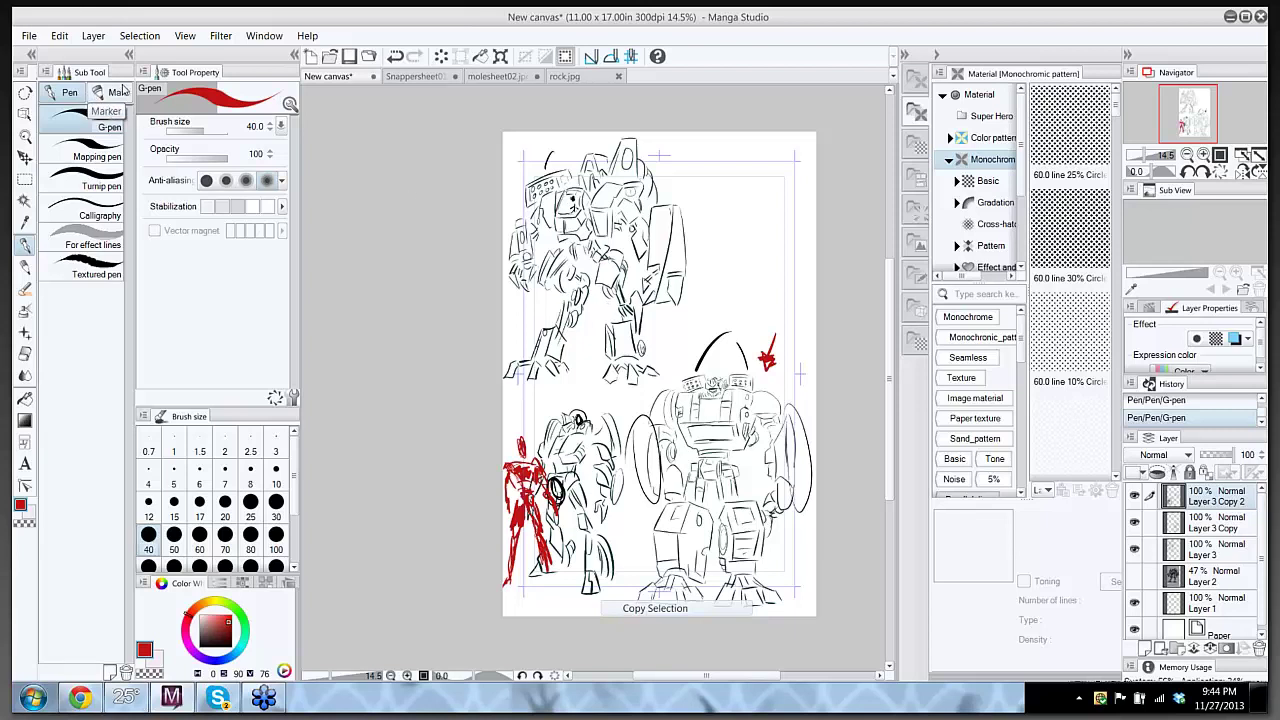
- Create a new 11 × 17 in canvas at 300 dpi
{"action": "left_click", "coordinate": [29, 35]}
{"action": "left_click", "coordinate": [48, 57]}
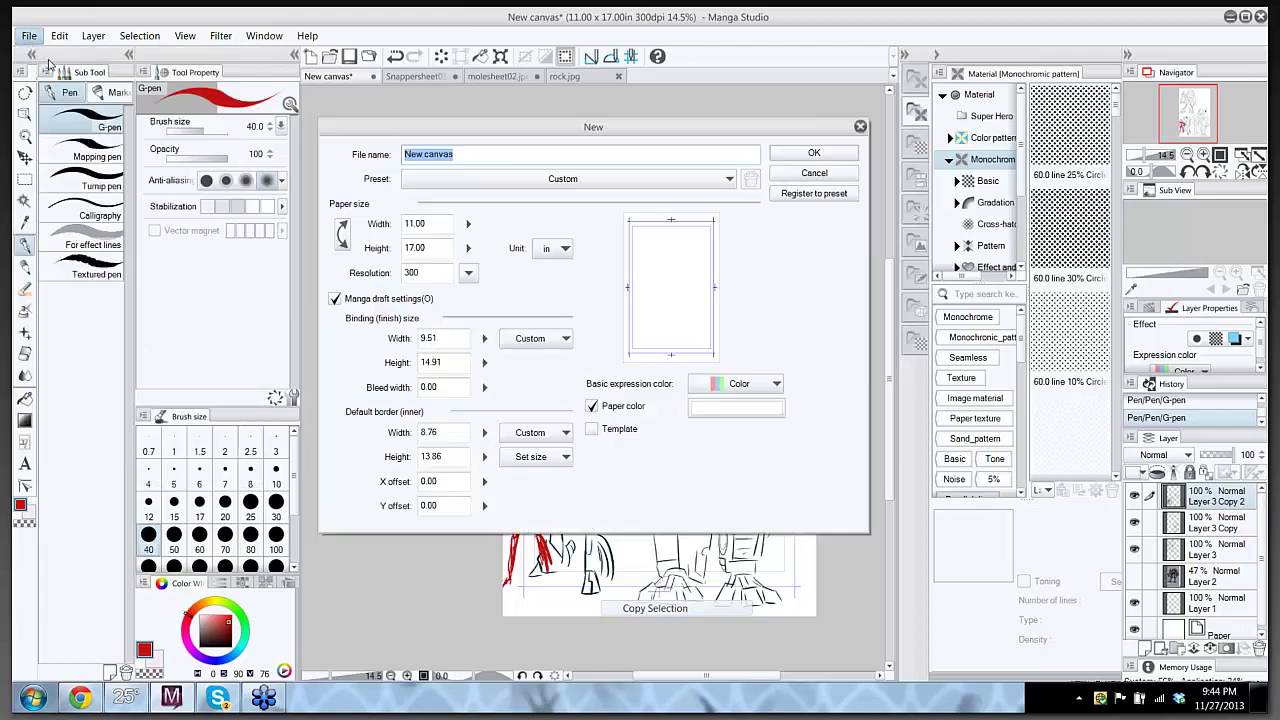
{"action": "left_click", "coordinate": [798, 158]}
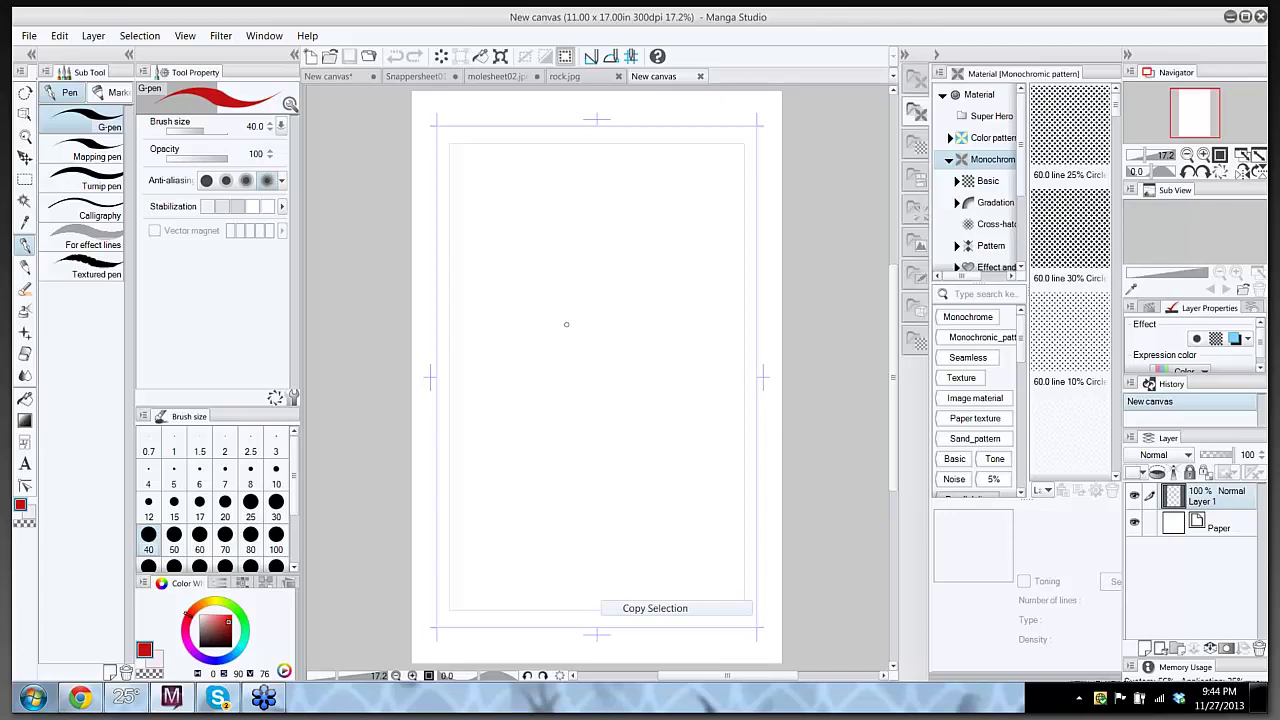
- Sketch a red humanoid's torso and spread legs in the middle of the page, with a small oval head and chest panel
{"action": "mouse_move", "coordinate": [561, 329]}
{"action": "left_mouse_down"}
{"action": "mouse_move", "coordinate": [614, 326]}
{"action": "mouse_move", "coordinate": [555, 346]}
{"action": "mouse_move", "coordinate": [566, 367]}
{"action": "mouse_move", "coordinate": [611, 358]}
{"action": "left_mouse_up"}
{"action": "mouse_move", "coordinate": [619, 341]}
{"action": "left_mouse_down"}
{"action": "mouse_move", "coordinate": [615, 360]}
{"action": "mouse_move", "coordinate": [596, 359]}
{"action": "mouse_move", "coordinate": [584, 405]}
{"action": "mouse_move", "coordinate": [600, 370]}
{"action": "left_mouse_up"}
{"action": "mouse_move", "coordinate": [600, 370]}
{"action": "left_mouse_down"}
{"action": "mouse_move", "coordinate": [596, 408]}
{"action": "mouse_move", "coordinate": [617, 458]}
{"action": "mouse_move", "coordinate": [600, 492]}
{"action": "mouse_move", "coordinate": [617, 482]}
{"action": "left_mouse_up"}
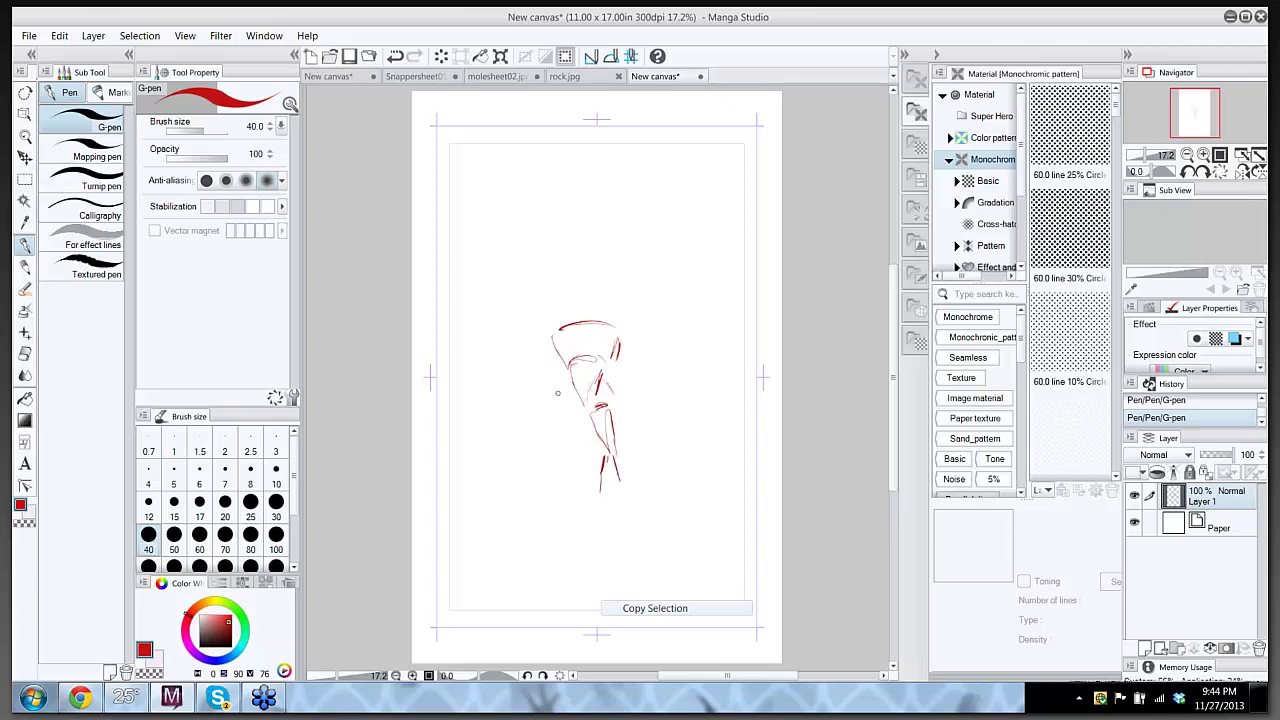
{"action": "mouse_move", "coordinate": [566, 382]}
{"action": "left_mouse_down"}
{"action": "mouse_move", "coordinate": [554, 436]}
{"action": "mouse_move", "coordinate": [570, 412]}
{"action": "left_mouse_up"}
{"action": "mouse_move", "coordinate": [570, 416]}
{"action": "left_mouse_down"}
{"action": "mouse_move", "coordinate": [580, 409]}
{"action": "mouse_move", "coordinate": [550, 426]}
{"action": "mouse_move", "coordinate": [550, 466]}
{"action": "mouse_move", "coordinate": [566, 476]}
{"action": "mouse_move", "coordinate": [540, 498]}
{"action": "left_mouse_up"}
{"action": "left_click_drag", "start_coordinate": [540, 498], "coordinate": [558, 486]}
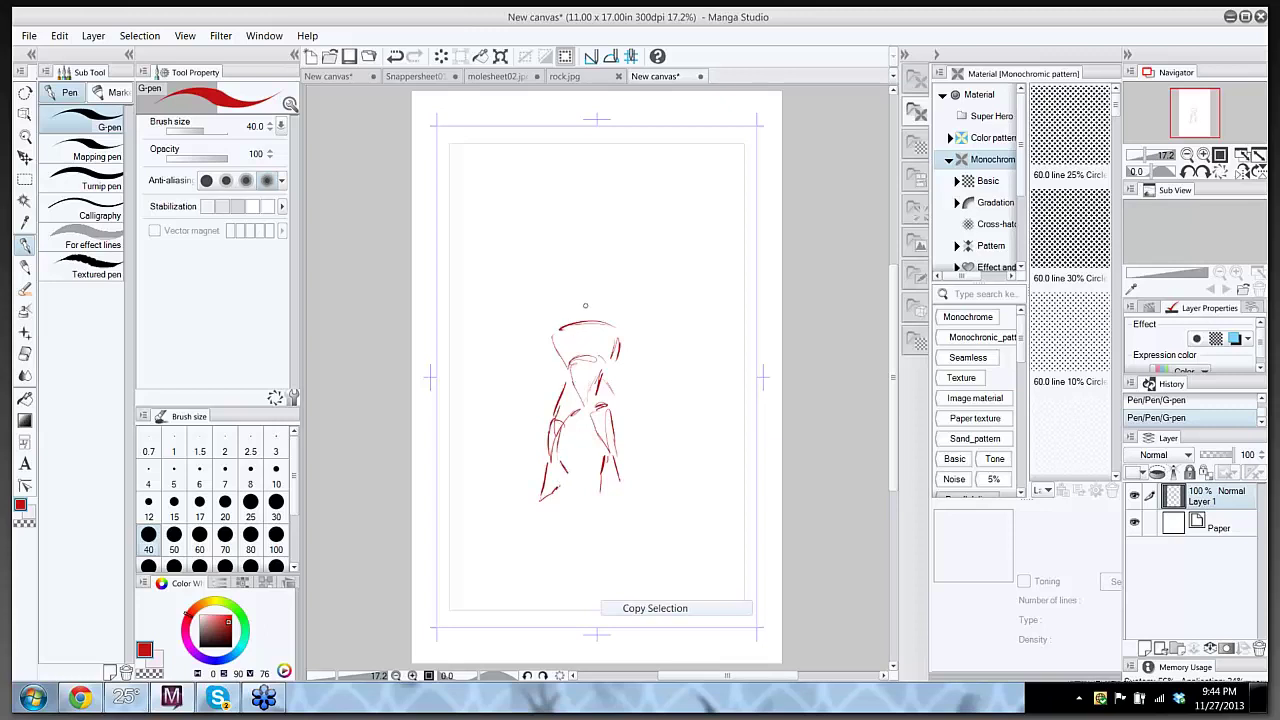
{"action": "mouse_move", "coordinate": [584, 316]}
{"action": "left_mouse_down"}
{"action": "mouse_move", "coordinate": [579, 290]}
{"action": "mouse_move", "coordinate": [590, 312]}
{"action": "left_mouse_up"}
{"action": "mouse_move", "coordinate": [576, 361]}
{"action": "left_mouse_down"}
{"action": "mouse_move", "coordinate": [573, 328]}
{"action": "mouse_move", "coordinate": [579, 337]}
{"action": "mouse_move", "coordinate": [602, 320]}
{"action": "mouse_move", "coordinate": [604, 342]}
{"action": "mouse_move", "coordinate": [606, 317]}
{"action": "mouse_move", "coordinate": [561, 347]}
{"action": "left_mouse_up"}
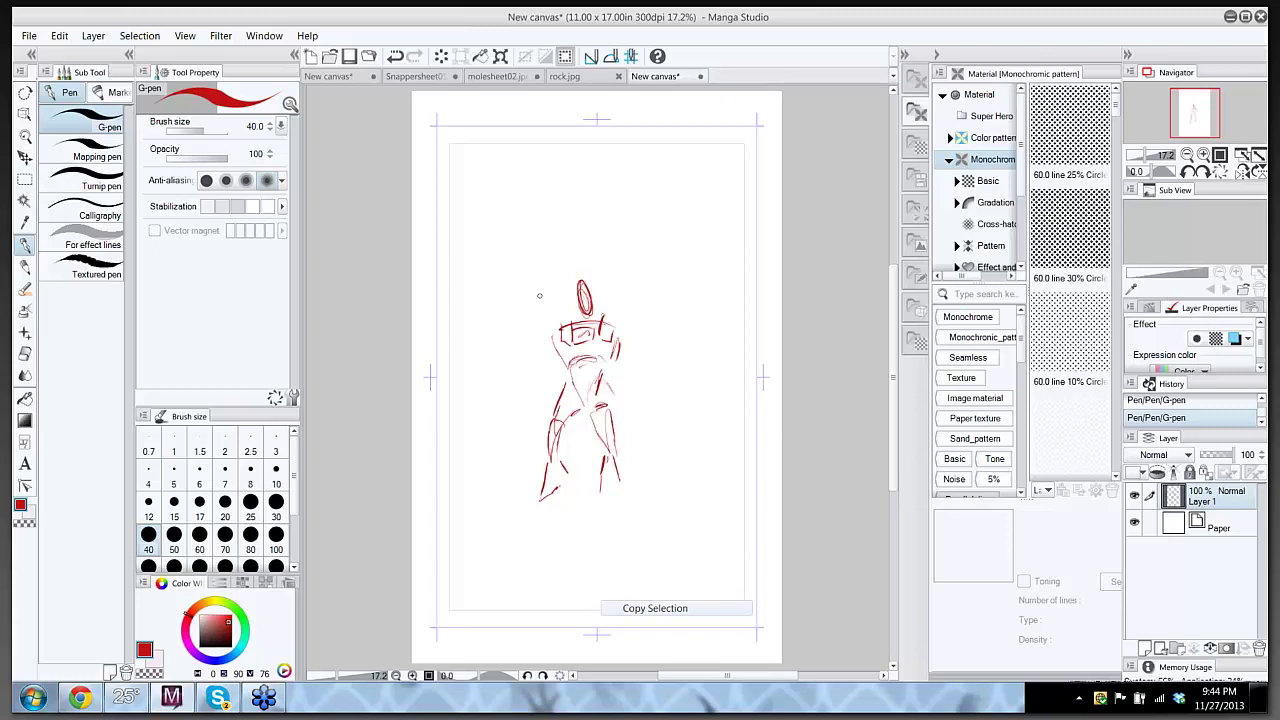
- Add slanted shoulder lines on both sides, a large round head shape above the oval, and two upright horns
{"action": "mouse_move", "coordinate": [538, 288]}
{"action": "left_mouse_down"}
{"action": "mouse_move", "coordinate": [560, 324]}
{"action": "mouse_move", "coordinate": [615, 303]}
{"action": "mouse_move", "coordinate": [622, 325]}
{"action": "left_mouse_up"}
{"action": "mouse_move", "coordinate": [557, 262]}
{"action": "left_mouse_down"}
{"action": "mouse_move", "coordinate": [584, 233]}
{"action": "mouse_move", "coordinate": [605, 267]}
{"action": "mouse_move", "coordinate": [561, 247]}
{"action": "mouse_move", "coordinate": [590, 290]}
{"action": "left_mouse_up"}
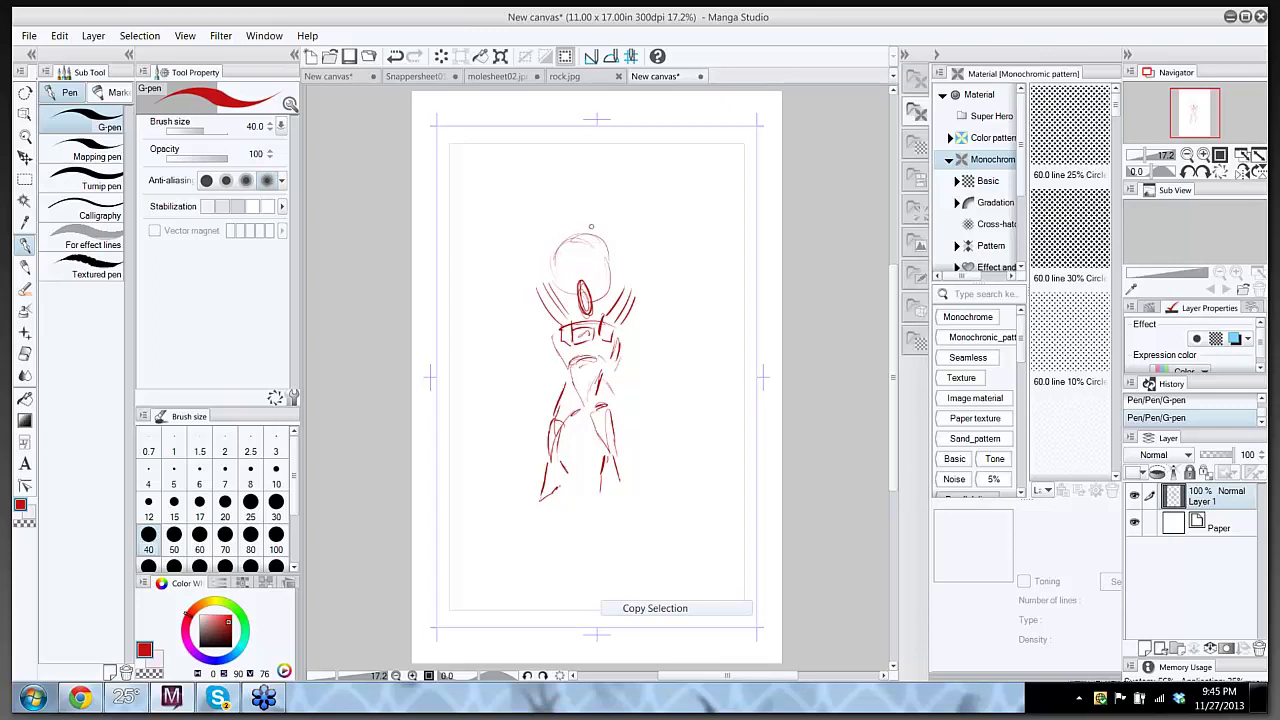
{"action": "mouse_move", "coordinate": [611, 238]}
{"action": "left_mouse_down"}
{"action": "mouse_move", "coordinate": [616, 270]}
{"action": "mouse_move", "coordinate": [626, 249]}
{"action": "left_mouse_up"}
{"action": "mouse_move", "coordinate": [630, 195]}
{"action": "left_mouse_down"}
{"action": "mouse_move", "coordinate": [639, 234]}
{"action": "mouse_move", "coordinate": [632, 208]}
{"action": "mouse_move", "coordinate": [614, 246]}
{"action": "mouse_move", "coordinate": [552, 200]}
{"action": "mouse_move", "coordinate": [556, 246]}
{"action": "mouse_move", "coordinate": [597, 266]}
{"action": "mouse_move", "coordinate": [593, 282]}
{"action": "left_mouse_up"}
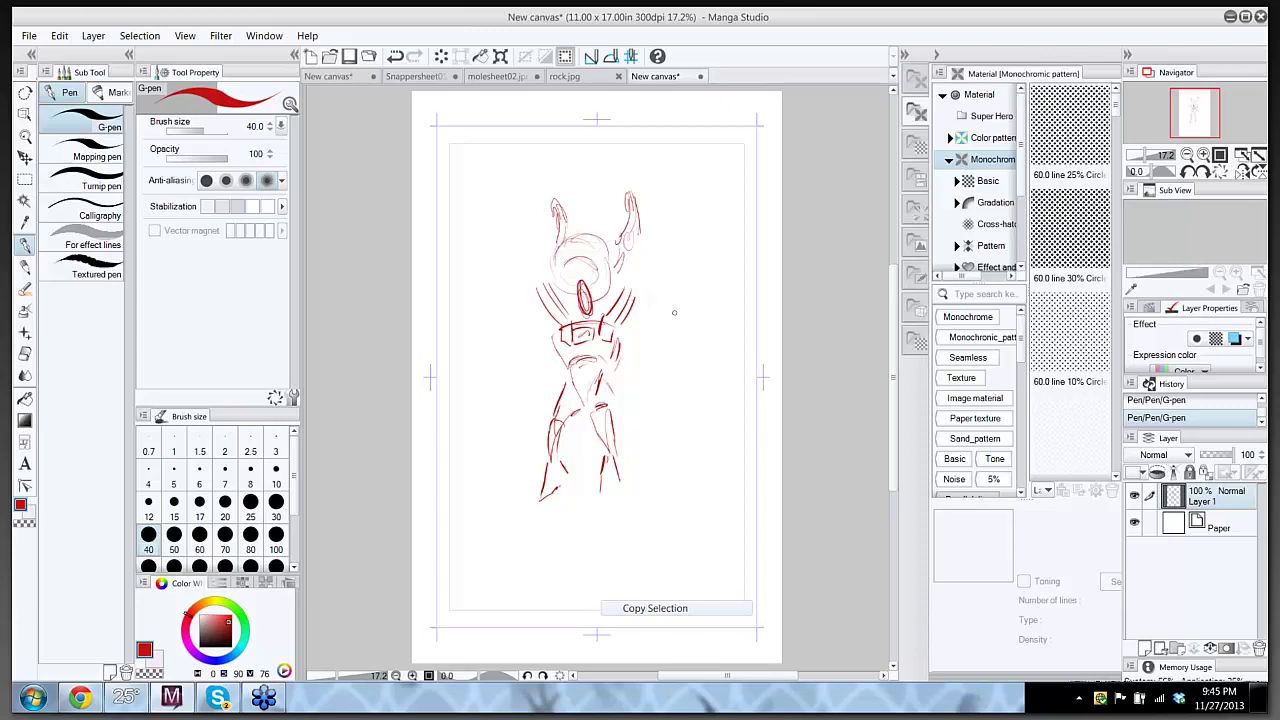
- Draw a ribbed, tilted cylinder as the weapon arm beside the figure's right-hand shoulder
{"action": "left_click_drag", "start_coordinate": [648, 305], "coordinate": [660, 310]}
{"action": "mouse_move", "coordinate": [646, 299]}
{"action": "left_mouse_down"}
{"action": "mouse_move", "coordinate": [667, 253]}
{"action": "mouse_move", "coordinate": [694, 268]}
{"action": "mouse_move", "coordinate": [682, 314]}
{"action": "left_mouse_up"}
{"action": "mouse_move", "coordinate": [692, 270]}
{"action": "left_mouse_down"}
{"action": "mouse_move", "coordinate": [684, 308]}
{"action": "mouse_move", "coordinate": [642, 284]}
{"action": "mouse_move", "coordinate": [646, 272]}
{"action": "mouse_move", "coordinate": [655, 316]}
{"action": "mouse_move", "coordinate": [668, 319]}
{"action": "left_mouse_up"}
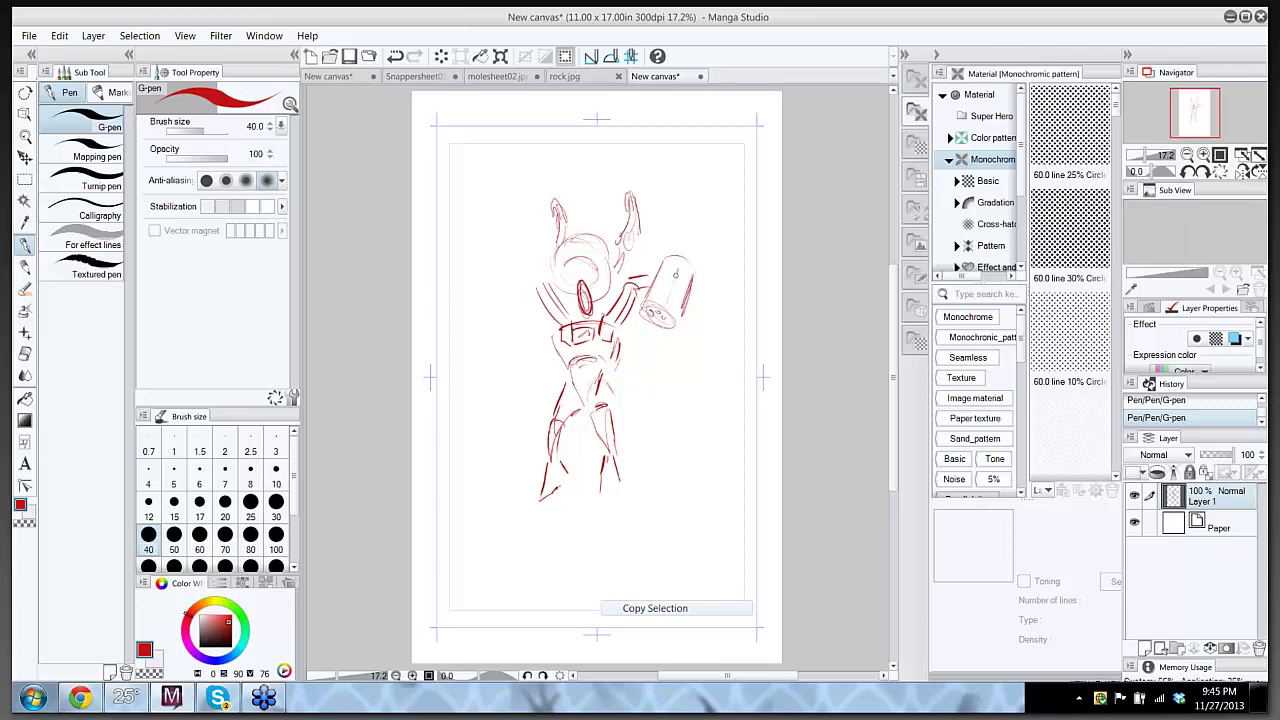
{"action": "left_click_drag", "start_coordinate": [670, 274], "coordinate": [668, 306]}
{"action": "mouse_move", "coordinate": [680, 272]}
{"action": "left_mouse_down"}
{"action": "mouse_move", "coordinate": [678, 312]}
{"action": "mouse_move", "coordinate": [684, 294]}
{"action": "mouse_move", "coordinate": [656, 300]}
{"action": "left_mouse_up"}
- Draw a cylindrical arm ending in spikes on the opposite side, and add armour shapes around the figure's waist
{"action": "mouse_move", "coordinate": [550, 307]}
{"action": "left_mouse_down"}
{"action": "mouse_move", "coordinate": [529, 330]}
{"action": "mouse_move", "coordinate": [514, 297]}
{"action": "mouse_move", "coordinate": [525, 298]}
{"action": "left_mouse_up"}
{"action": "mouse_move", "coordinate": [528, 299]}
{"action": "left_mouse_down"}
{"action": "mouse_move", "coordinate": [483, 296]}
{"action": "mouse_move", "coordinate": [487, 338]}
{"action": "mouse_move", "coordinate": [492, 322]}
{"action": "mouse_move", "coordinate": [532, 336]}
{"action": "left_mouse_up"}
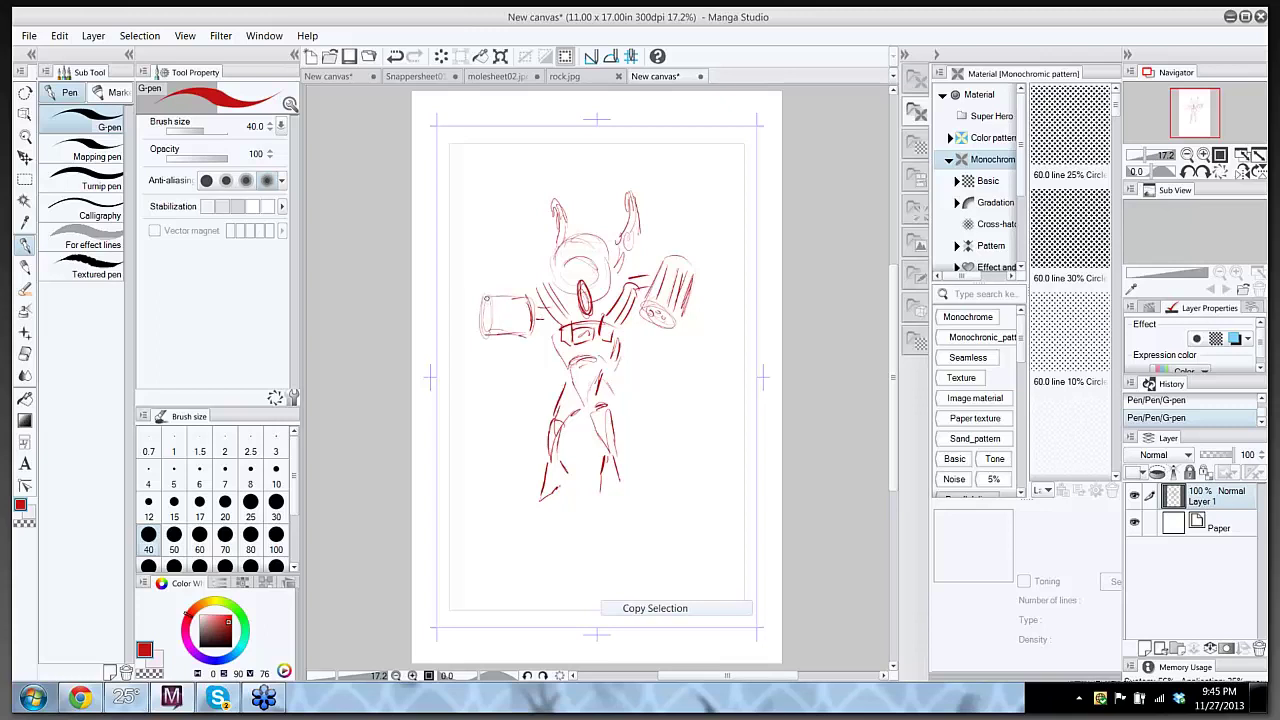
{"action": "mouse_move", "coordinate": [490, 298]}
{"action": "left_mouse_down"}
{"action": "mouse_move", "coordinate": [465, 311]}
{"action": "mouse_move", "coordinate": [486, 318]}
{"action": "mouse_move", "coordinate": [470, 324]}
{"action": "left_mouse_up"}
{"action": "left_click_drag", "start_coordinate": [471, 324], "coordinate": [485, 329]}
{"action": "mouse_move", "coordinate": [613, 327]}
{"action": "left_mouse_down"}
{"action": "mouse_move", "coordinate": [638, 350]}
{"action": "mouse_move", "coordinate": [606, 355]}
{"action": "mouse_move", "coordinate": [636, 362]}
{"action": "mouse_move", "coordinate": [612, 367]}
{"action": "left_mouse_up"}
{"action": "mouse_move", "coordinate": [556, 336]}
{"action": "left_mouse_down"}
{"action": "mouse_move", "coordinate": [632, 351]}
{"action": "mouse_move", "coordinate": [545, 358]}
{"action": "mouse_move", "coordinate": [608, 377]}
{"action": "left_mouse_up"}
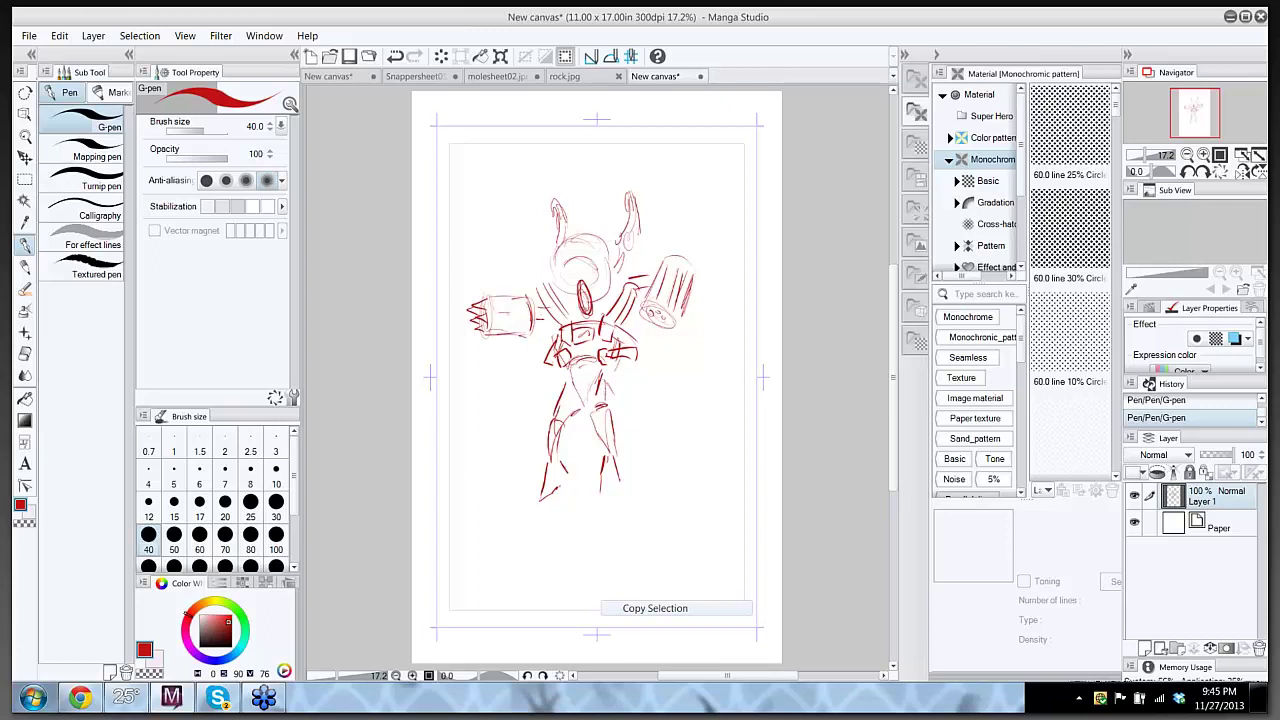
- Add small arches inside the round head and outer casing lines along the ribbed cylinder arm
{"action": "left_click_drag", "start_coordinate": [564, 272], "coordinate": [594, 278]}
{"action": "mouse_move", "coordinate": [678, 253]}
{"action": "left_mouse_down"}
{"action": "mouse_move", "coordinate": [694, 260]}
{"action": "mouse_move", "coordinate": [698, 340]}
{"action": "left_mouse_up"}
{"action": "mouse_move", "coordinate": [693, 272]}
{"action": "left_mouse_down"}
{"action": "mouse_move", "coordinate": [686, 340]}
{"action": "mouse_move", "coordinate": [688, 326]}
{"action": "left_mouse_up"}
{"action": "left_click_drag", "start_coordinate": [696, 274], "coordinate": [688, 314]}
- Erase the figure's lower legs with an enlarged eraser
{"action": "key", "text": "e"}
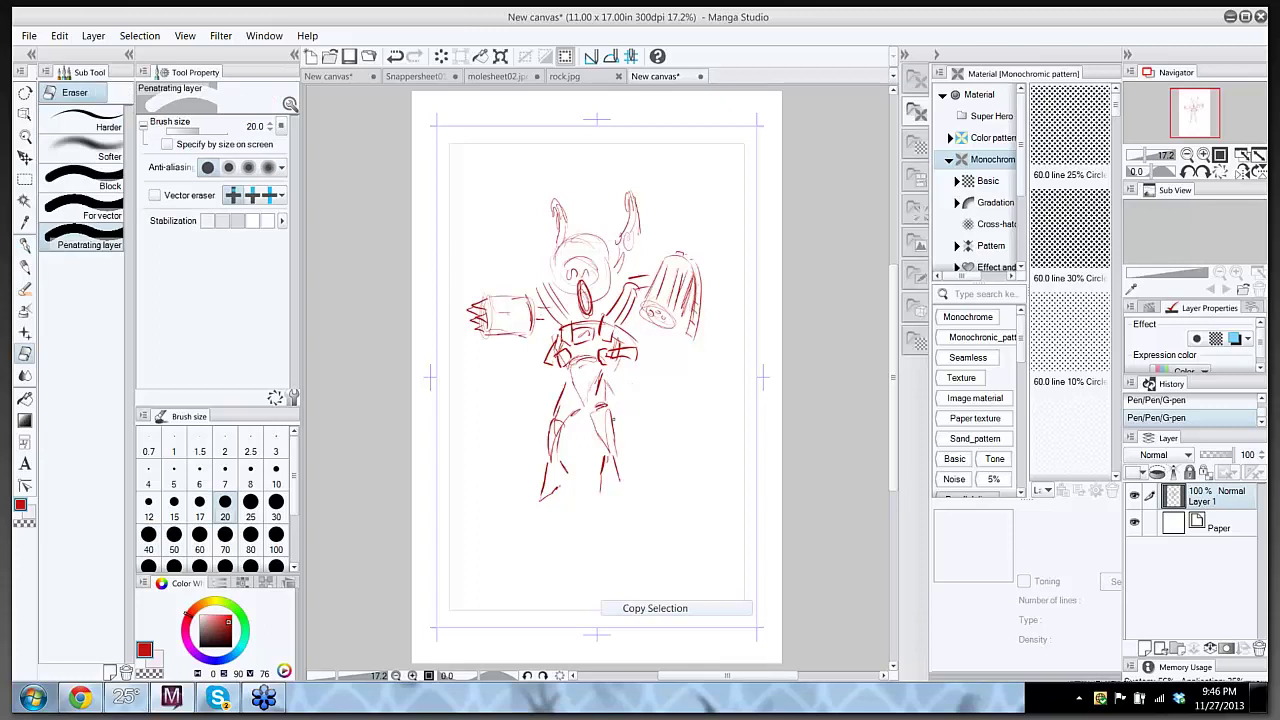
{"action": "key", "text": "bracketright"}
{"action": "key", "text": "bracketright"}
{"action": "key", "text": "bracketright"}
{"action": "key", "text": "bracketright"}
{"action": "key", "text": "bracketright"}
{"action": "key", "text": "bracketright"}
{"action": "key", "text": "bracketright"}
{"action": "mouse_move", "coordinate": [609, 418]}
{"action": "left_mouse_down"}
{"action": "mouse_move", "coordinate": [604, 488]}
{"action": "mouse_move", "coordinate": [554, 440]}
{"action": "mouse_move", "coordinate": [554, 410]}
{"action": "mouse_move", "coordinate": [544, 485]}
{"action": "mouse_move", "coordinate": [544, 463]}
{"action": "mouse_move", "coordinate": [626, 472]}
{"action": "mouse_move", "coordinate": [597, 419]}
{"action": "mouse_move", "coordinate": [544, 512]}
{"action": "mouse_move", "coordinate": [552, 491]}
{"action": "left_mouse_up"}
- Redraw both legs longer with the G-pen, from the hips down to the feet
{"action": "key", "text": "p"}
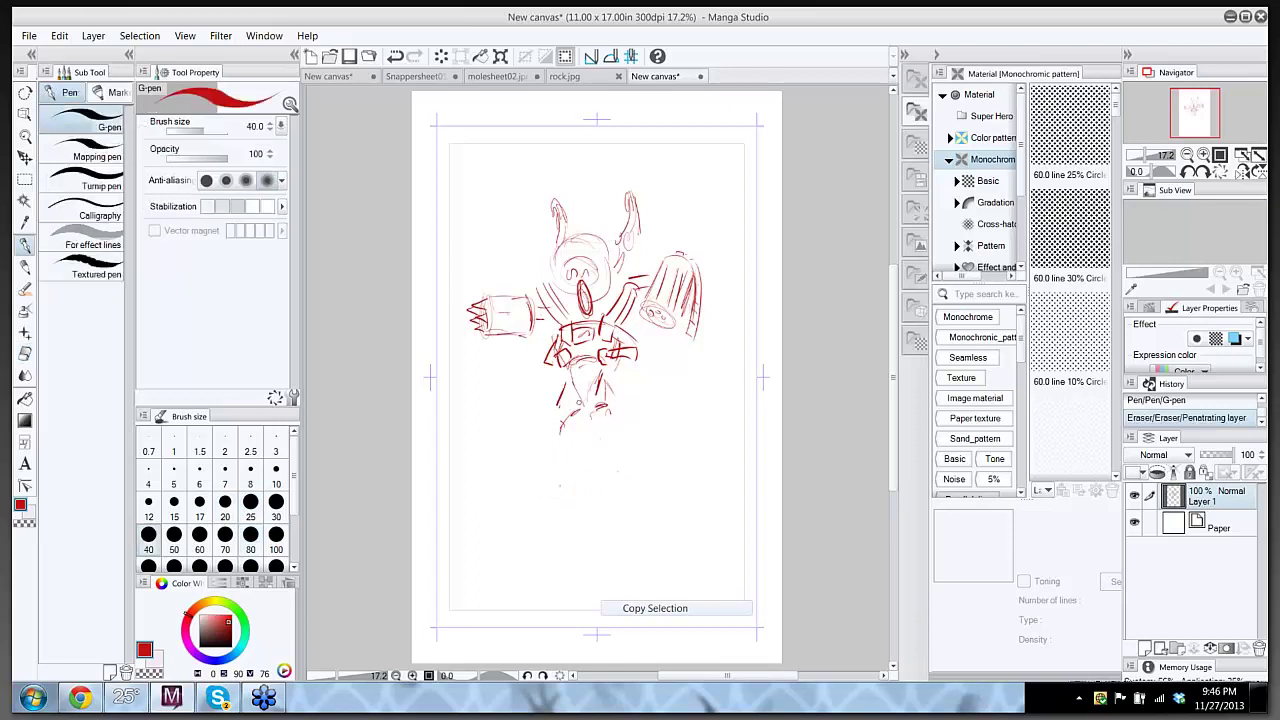
{"action": "left_click_drag", "start_coordinate": [579, 403], "coordinate": [597, 426]}
{"action": "mouse_move", "coordinate": [601, 376]}
{"action": "left_mouse_down"}
{"action": "mouse_move", "coordinate": [614, 424]}
{"action": "mouse_move", "coordinate": [601, 428]}
{"action": "mouse_move", "coordinate": [604, 448]}
{"action": "mouse_move", "coordinate": [622, 480]}
{"action": "left_mouse_up"}
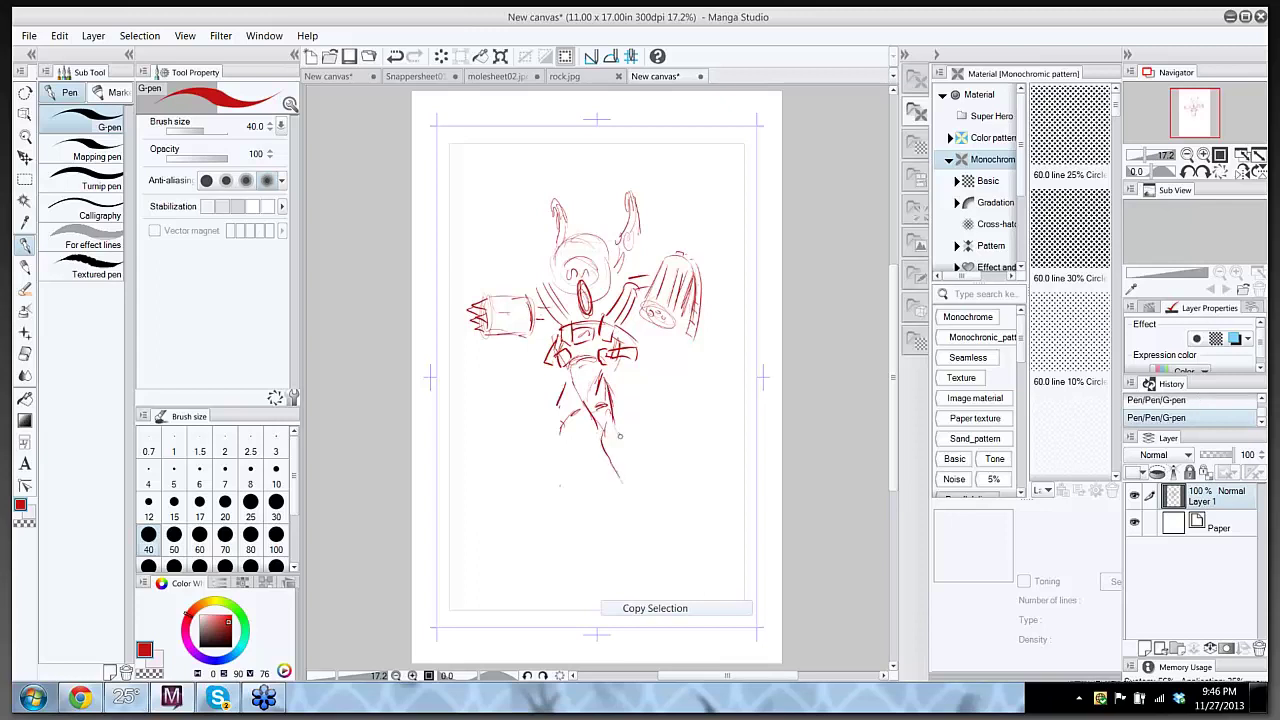
{"action": "left_click_drag", "start_coordinate": [619, 436], "coordinate": [627, 473]}
{"action": "mouse_move", "coordinate": [556, 386]}
{"action": "left_mouse_down"}
{"action": "mouse_move", "coordinate": [575, 436]}
{"action": "mouse_move", "coordinate": [557, 444]}
{"action": "mouse_move", "coordinate": [558, 482]}
{"action": "left_mouse_up"}
{"action": "mouse_move", "coordinate": [566, 434]}
{"action": "left_mouse_down"}
{"action": "mouse_move", "coordinate": [572, 472]}
{"action": "mouse_move", "coordinate": [542, 512]}
{"action": "mouse_move", "coordinate": [558, 508]}
{"action": "left_mouse_up"}
{"action": "mouse_move", "coordinate": [618, 478]}
{"action": "left_mouse_down"}
{"action": "mouse_move", "coordinate": [626, 504]}
{"action": "mouse_move", "coordinate": [642, 498]}
{"action": "mouse_move", "coordinate": [625, 493]}
{"action": "mouse_move", "coordinate": [642, 504]}
{"action": "left_mouse_up"}
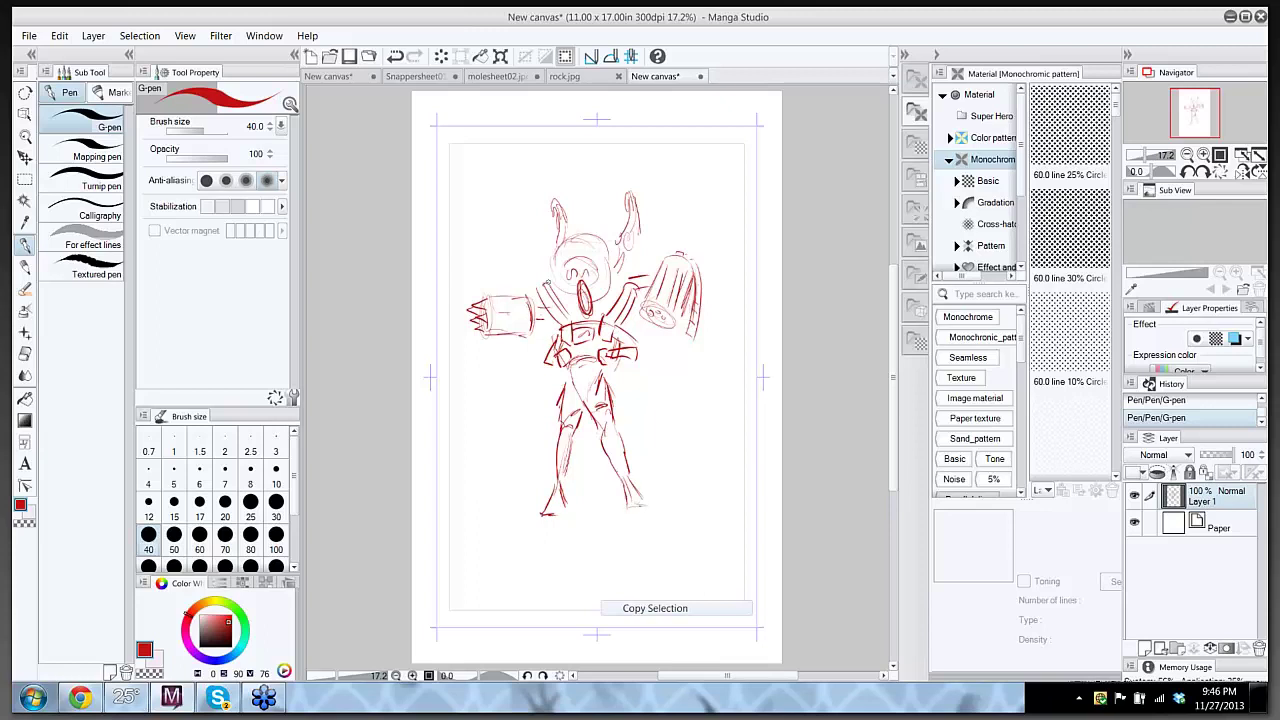
- Add detail lines to the spiked arm, the thigh, the belt area and the collar below the oval
{"action": "mouse_move", "coordinate": [545, 279]}
{"action": "left_mouse_down"}
{"action": "mouse_move", "coordinate": [555, 291]}
{"action": "mouse_move", "coordinate": [523, 314]}
{"action": "mouse_move", "coordinate": [526, 329]}
{"action": "left_mouse_up"}
{"action": "left_click_drag", "start_coordinate": [606, 426], "coordinate": [628, 470]}
{"action": "left_click_drag", "start_coordinate": [574, 376], "coordinate": [595, 375]}
{"action": "mouse_move", "coordinate": [578, 318]}
{"action": "left_mouse_down"}
{"action": "mouse_move", "coordinate": [590, 299]}
{"action": "mouse_move", "coordinate": [611, 327]}
{"action": "left_mouse_up"}
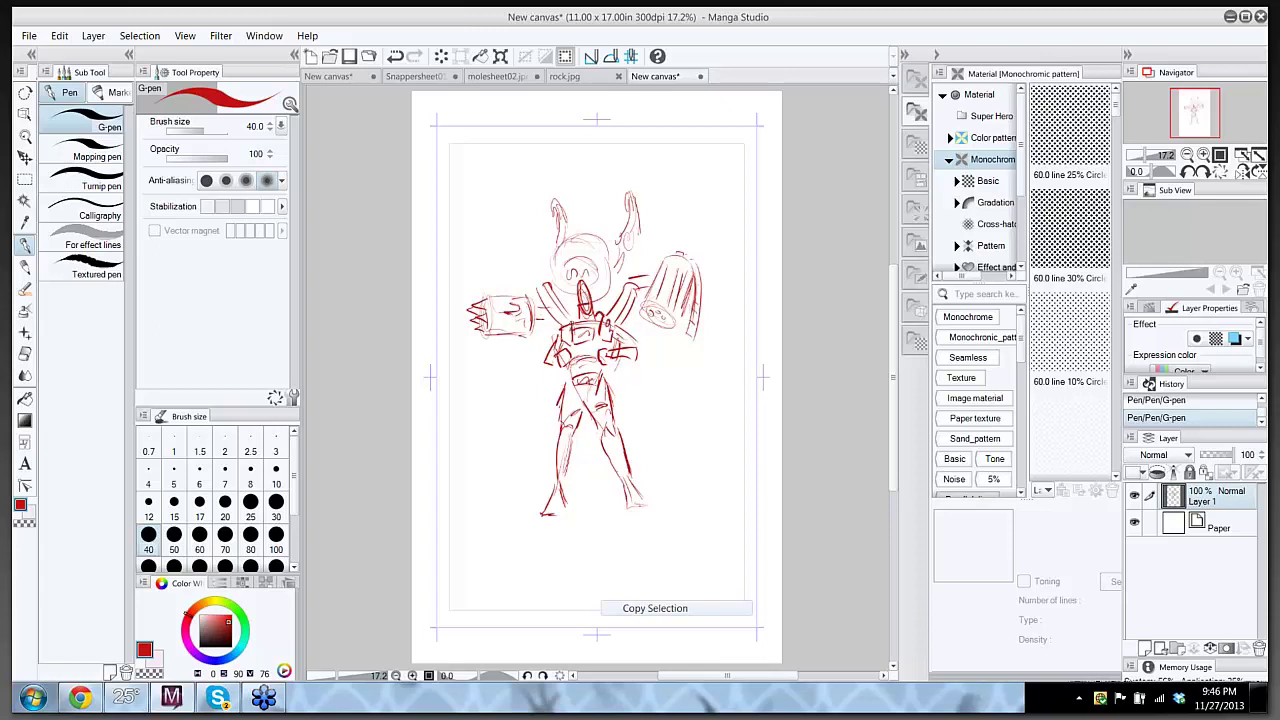
- Darken the chest edge, add bands across one horn, and join the other horn to the round head
{"action": "left_click_drag", "start_coordinate": [569, 337], "coordinate": [565, 325]}
{"action": "left_click_drag", "start_coordinate": [564, 223], "coordinate": [583, 219]}
{"action": "left_click_drag", "start_coordinate": [549, 229], "coordinate": [571, 221]}
{"action": "left_click_drag", "start_coordinate": [553, 237], "coordinate": [622, 209]}
{"action": "left_click_drag", "start_coordinate": [625, 209], "coordinate": [614, 254]}
{"action": "left_click_drag", "start_coordinate": [608, 246], "coordinate": [616, 236]}
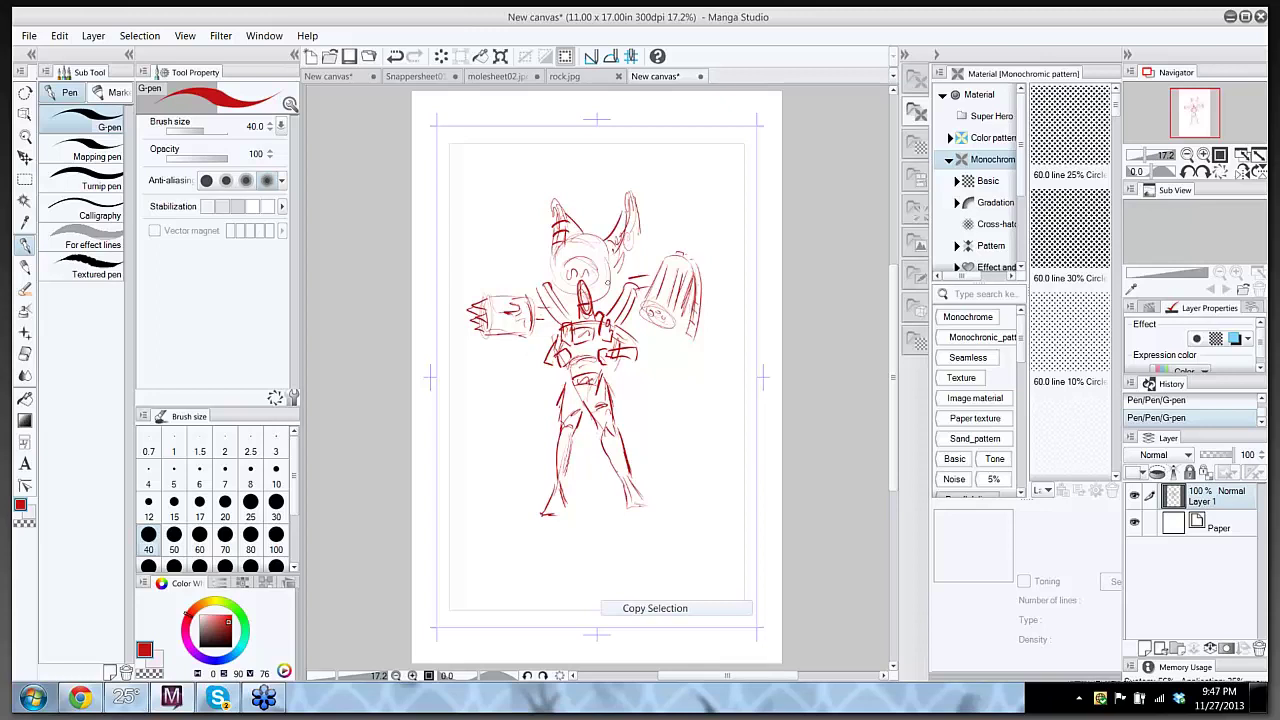
- Mark facial details on the round head, and reinforce the hips, knees, shins and foot
{"action": "left_click_drag", "start_coordinate": [601, 281], "coordinate": [598, 256]}
{"action": "left_click_drag", "start_coordinate": [575, 246], "coordinate": [576, 254]}
{"action": "mouse_move", "coordinate": [595, 314]}
{"action": "left_mouse_down"}
{"action": "mouse_move", "coordinate": [609, 298]}
{"action": "mouse_move", "coordinate": [632, 318]}
{"action": "mouse_move", "coordinate": [579, 307]}
{"action": "left_mouse_up"}
{"action": "mouse_move", "coordinate": [557, 391]}
{"action": "left_mouse_down"}
{"action": "mouse_move", "coordinate": [567, 363]}
{"action": "mouse_move", "coordinate": [613, 385]}
{"action": "left_mouse_up"}
{"action": "mouse_move", "coordinate": [624, 514]}
{"action": "left_mouse_down"}
{"action": "mouse_move", "coordinate": [642, 482]}
{"action": "mouse_move", "coordinate": [634, 519]}
{"action": "mouse_move", "coordinate": [646, 515]}
{"action": "left_mouse_up"}
{"action": "mouse_move", "coordinate": [558, 412]}
{"action": "left_mouse_down"}
{"action": "mouse_move", "coordinate": [578, 421]}
{"action": "mouse_move", "coordinate": [552, 456]}
{"action": "left_mouse_up"}
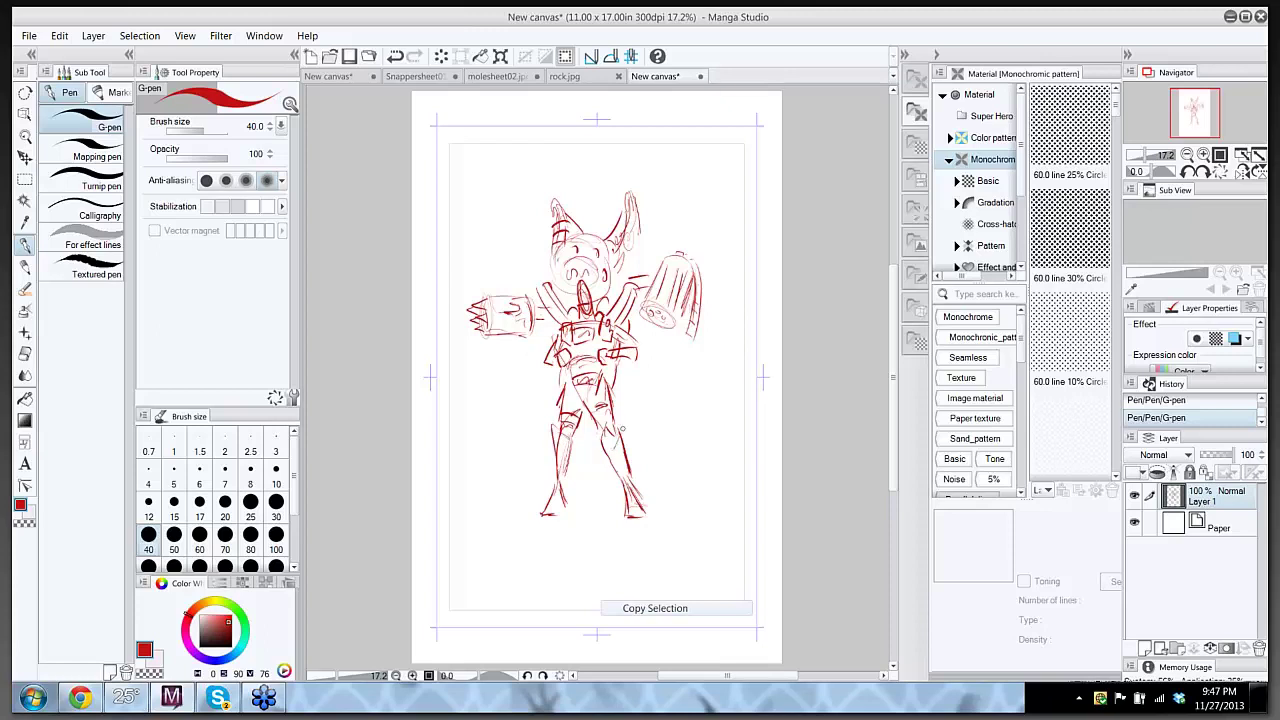
{"action": "left_click_drag", "start_coordinate": [624, 426], "coordinate": [634, 480]}
- Strengthen the waist armour, and add detail to the shoulder joint and the ribbed cylinder's opening and outer edge
{"action": "left_click_drag", "start_coordinate": [614, 356], "coordinate": [634, 369]}
{"action": "mouse_move", "coordinate": [583, 341]}
{"action": "left_mouse_down"}
{"action": "mouse_move", "coordinate": [593, 358]}
{"action": "mouse_move", "coordinate": [640, 362]}
{"action": "left_mouse_up"}
{"action": "mouse_move", "coordinate": [670, 310]}
{"action": "left_mouse_down"}
{"action": "mouse_move", "coordinate": [646, 318]}
{"action": "mouse_move", "coordinate": [670, 314]}
{"action": "left_mouse_up"}
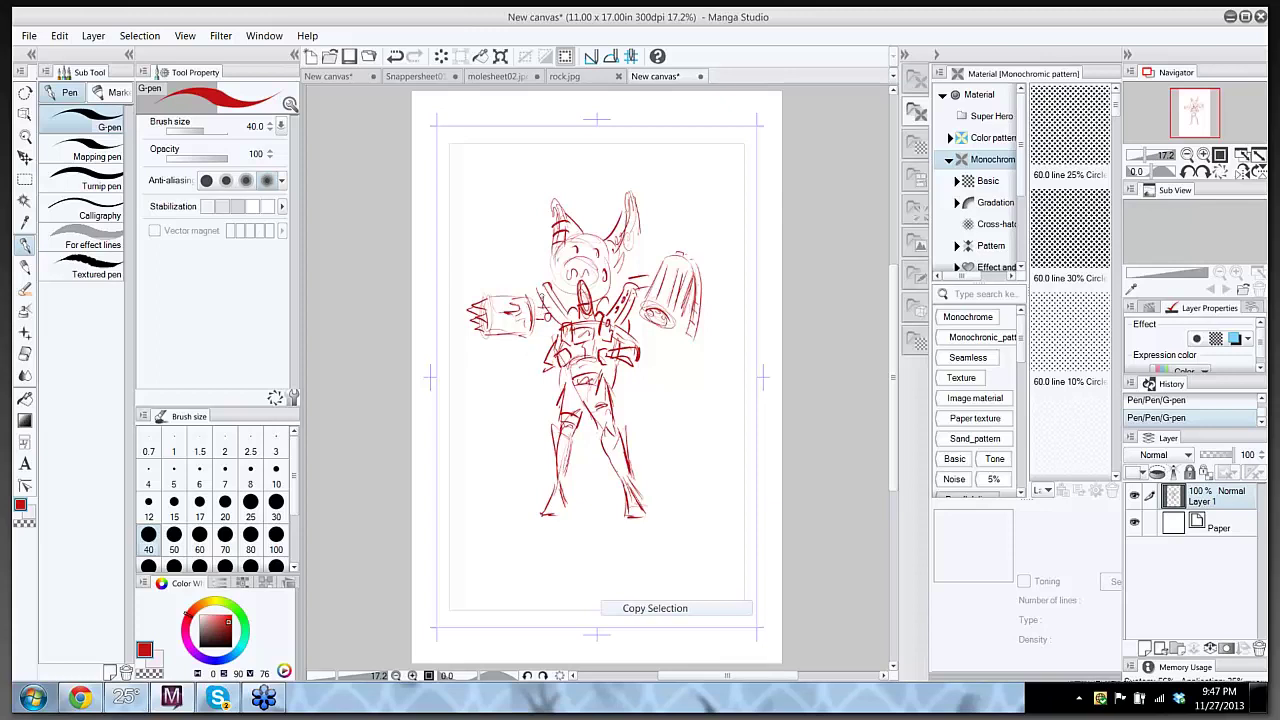
{"action": "mouse_move", "coordinate": [548, 297]}
{"action": "left_mouse_down"}
{"action": "mouse_move", "coordinate": [550, 320]}
{"action": "mouse_move", "coordinate": [554, 298]}
{"action": "mouse_move", "coordinate": [524, 334]}
{"action": "left_mouse_up"}
{"action": "mouse_move", "coordinate": [688, 308]}
{"action": "left_mouse_down"}
{"action": "mouse_move", "coordinate": [688, 296]}
{"action": "mouse_move", "coordinate": [684, 336]}
{"action": "left_mouse_up"}
{"action": "mouse_move", "coordinate": [690, 286]}
{"action": "left_mouse_down"}
{"action": "mouse_move", "coordinate": [682, 336]}
{"action": "mouse_move", "coordinate": [695, 343]}
{"action": "left_mouse_up"}
- Select the whole figure with a rectangular selection, scale it down proportionally into the page's upper left, and deselect
{"action": "left_click", "coordinate": [25, 178]}
{"action": "mouse_move", "coordinate": [437, 172]}
{"action": "left_mouse_down"}
{"action": "mouse_move", "coordinate": [722, 447]}
{"action": "mouse_move", "coordinate": [736, 546]}
{"action": "left_mouse_up"}
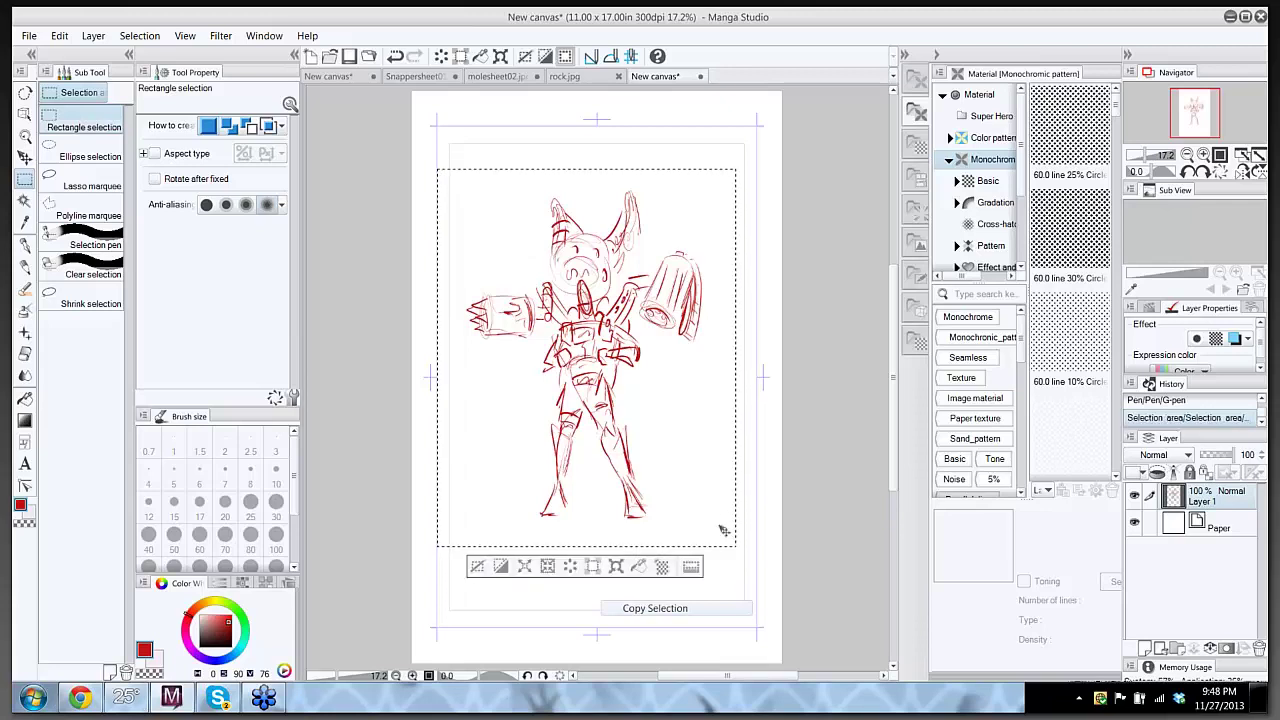
{"action": "key", "text": "ctrl+t"}
{"action": "mouse_move", "coordinate": [737, 547]}
{"action": "left_mouse_down"}
{"action": "mouse_move", "coordinate": [620, 372]}
{"action": "mouse_move", "coordinate": [613, 390]}
{"action": "left_mouse_up"}
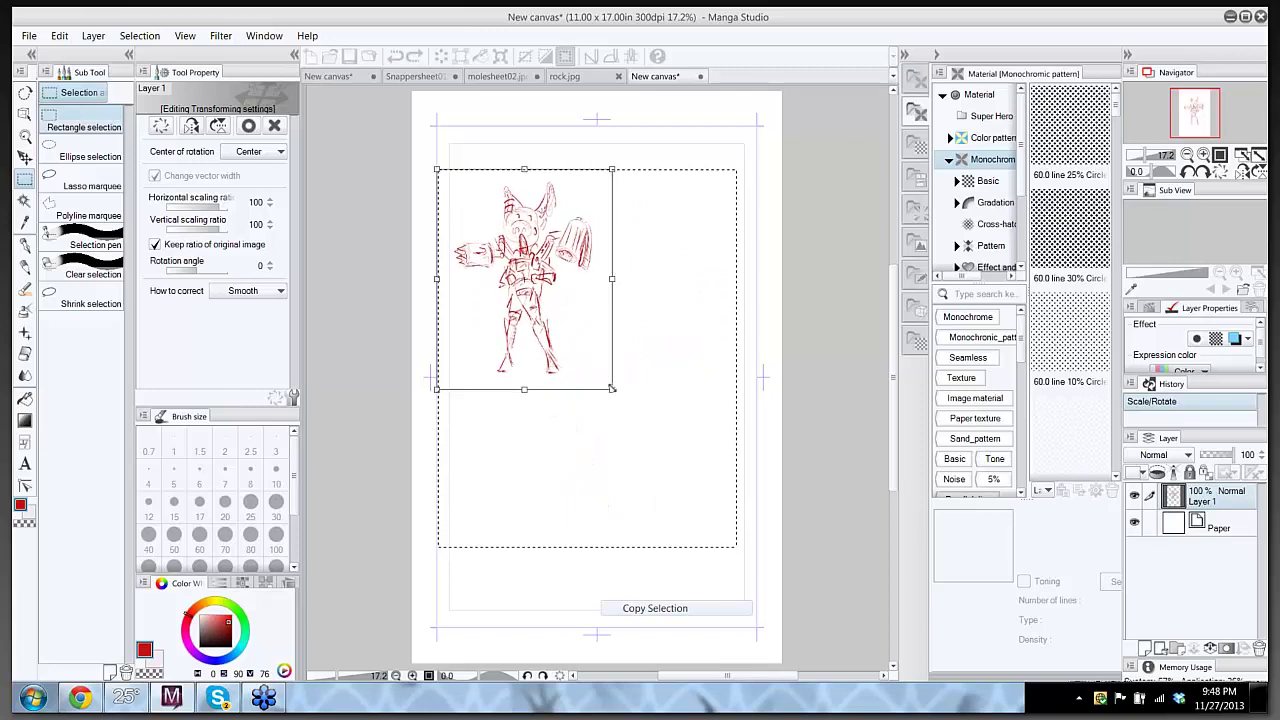
{"action": "key", "text": "Return"}
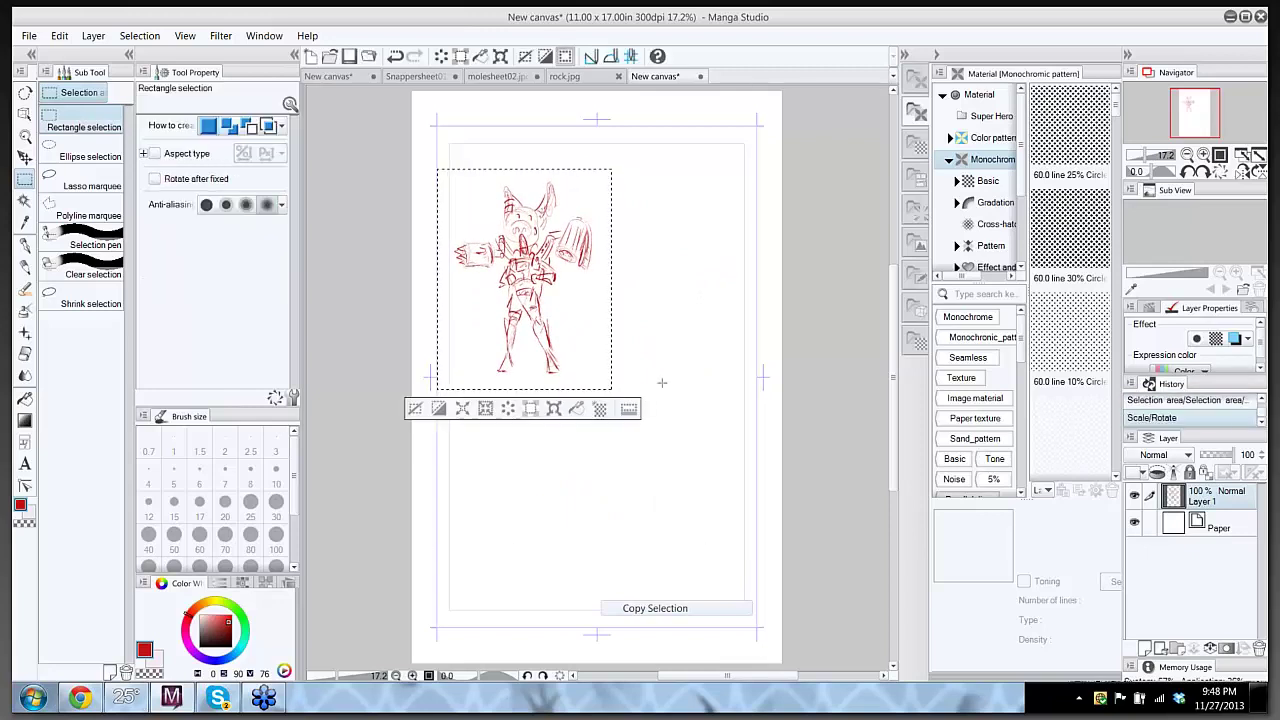
{"action": "key", "text": "ctrl+d"}
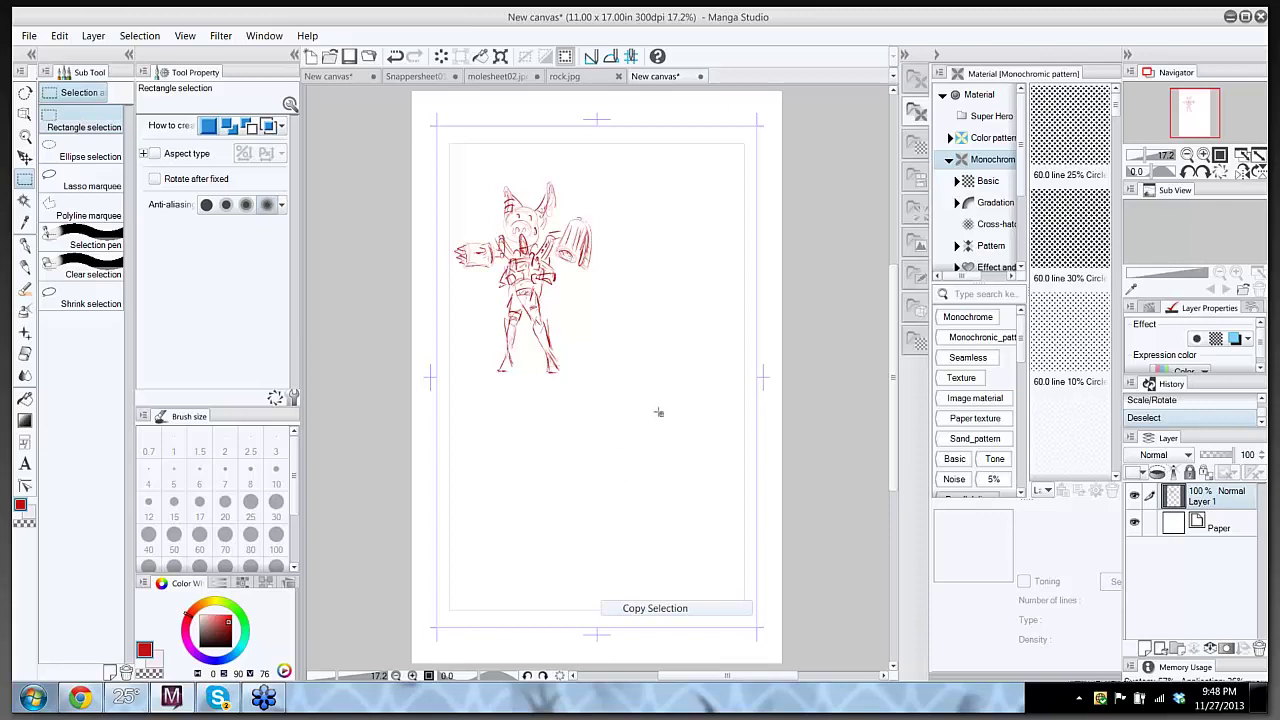
- Sketch a rounded, cross-hatched oval shape in red on the lower right of the page with the G-pen
{"action": "mouse_move", "coordinate": [649, 414]}
{"action": "left_mouse_down"}
{"action": "mouse_move", "coordinate": [661, 443]}
{"action": "mouse_move", "coordinate": [662, 428]}
{"action": "left_mouse_up"}
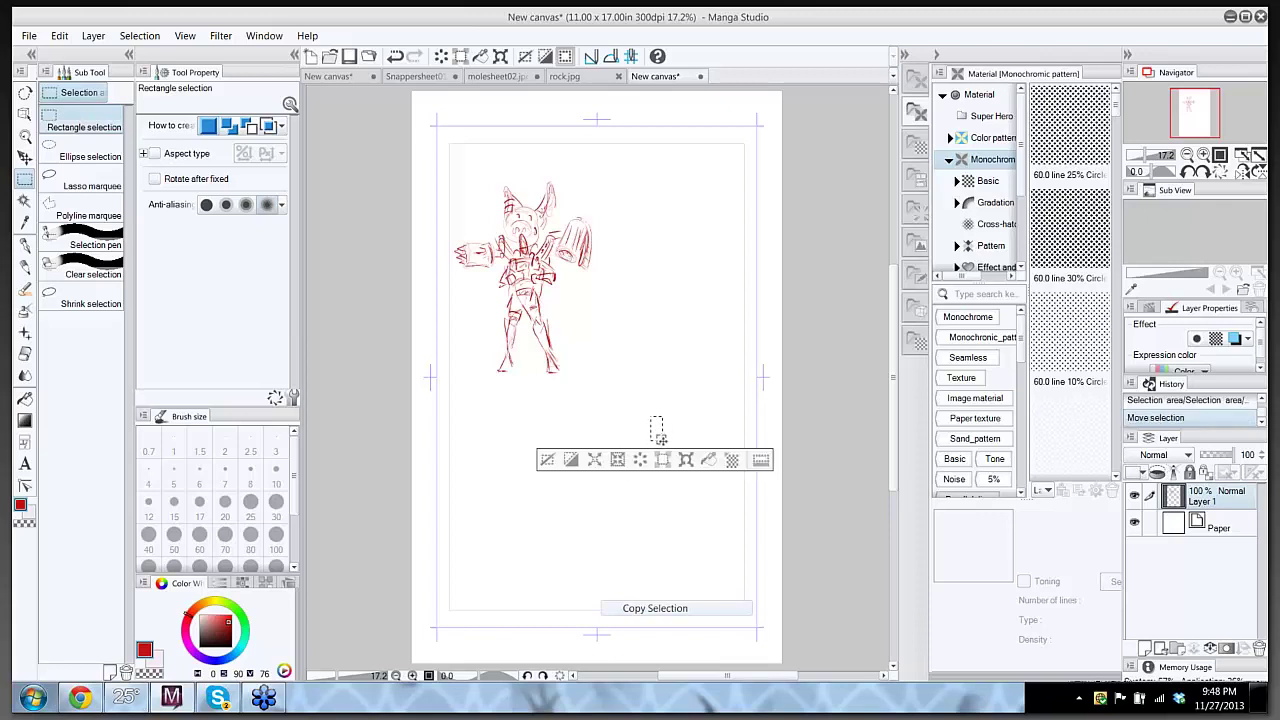
{"action": "left_click", "coordinate": [659, 438]}
{"action": "key", "text": "p"}
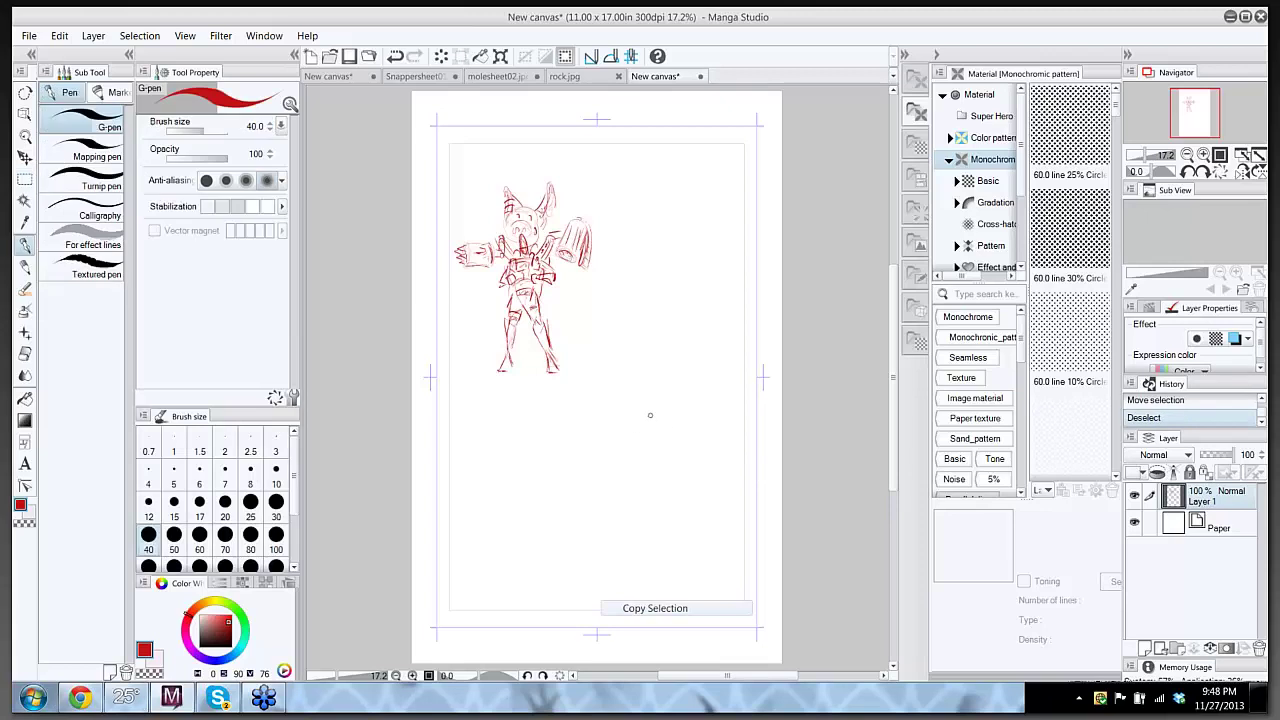
{"action": "mouse_move", "coordinate": [650, 415]}
{"action": "left_mouse_down"}
{"action": "mouse_move", "coordinate": [689, 436]}
{"action": "mouse_move", "coordinate": [671, 466]}
{"action": "mouse_move", "coordinate": [689, 452]}
{"action": "mouse_move", "coordinate": [691, 467]}
{"action": "mouse_move", "coordinate": [664, 438]}
{"action": "mouse_move", "coordinate": [683, 408]}
{"action": "mouse_move", "coordinate": [670, 436]}
{"action": "mouse_move", "coordinate": [680, 460]}
{"action": "mouse_move", "coordinate": [675, 431]}
{"action": "mouse_move", "coordinate": [680, 462]}
{"action": "left_mouse_up"}
{"action": "mouse_move", "coordinate": [664, 451]}
{"action": "left_mouse_down"}
{"action": "mouse_move", "coordinate": [684, 444]}
{"action": "mouse_move", "coordinate": [674, 458]}
{"action": "left_mouse_up"}
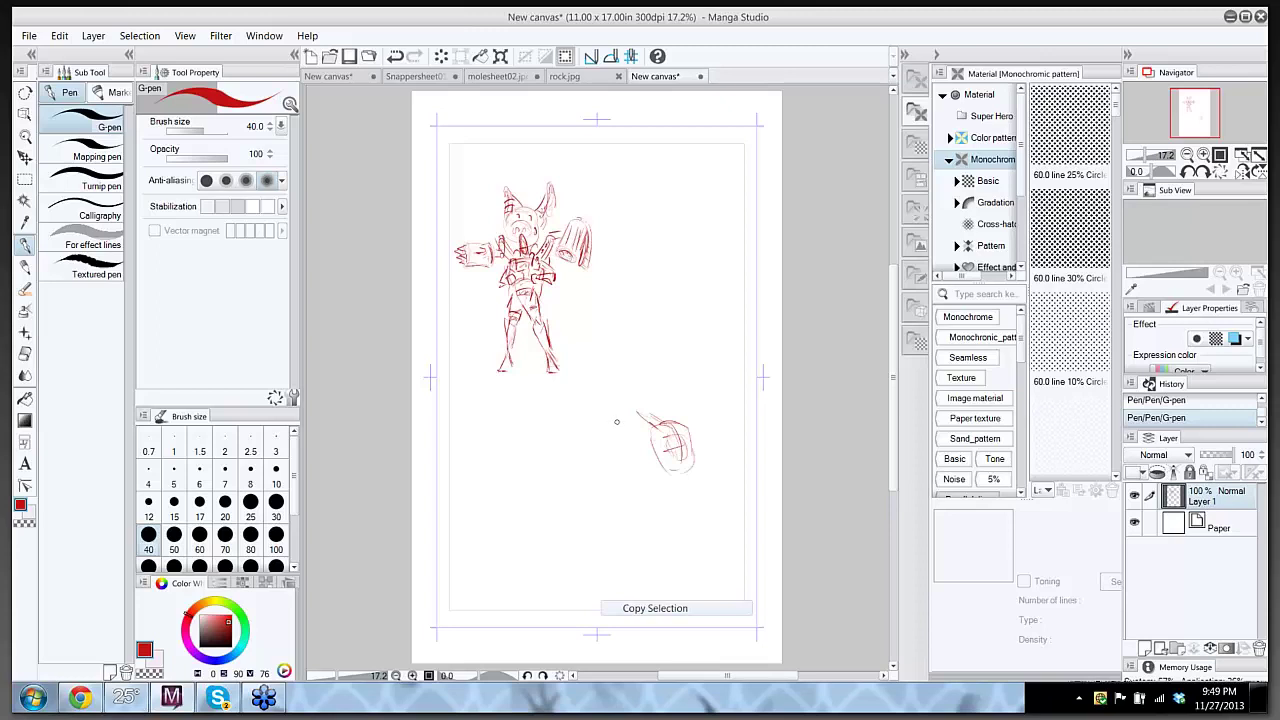
- Sketch a large robot's cylindrical shoulder, thick upper arm, forearm and rounded fist in front of the hatched oval
{"action": "mouse_move", "coordinate": [613, 409]}
{"action": "left_mouse_down"}
{"action": "mouse_move", "coordinate": [620, 404]}
{"action": "mouse_move", "coordinate": [584, 440]}
{"action": "mouse_move", "coordinate": [618, 406]}
{"action": "mouse_move", "coordinate": [596, 455]}
{"action": "mouse_move", "coordinate": [619, 423]}
{"action": "mouse_move", "coordinate": [632, 429]}
{"action": "mouse_move", "coordinate": [596, 454]}
{"action": "mouse_move", "coordinate": [611, 459]}
{"action": "mouse_move", "coordinate": [586, 452]}
{"action": "mouse_move", "coordinate": [572, 497]}
{"action": "mouse_move", "coordinate": [614, 479]}
{"action": "mouse_move", "coordinate": [602, 504]}
{"action": "mouse_move", "coordinate": [626, 464]}
{"action": "mouse_move", "coordinate": [634, 501]}
{"action": "left_mouse_up"}
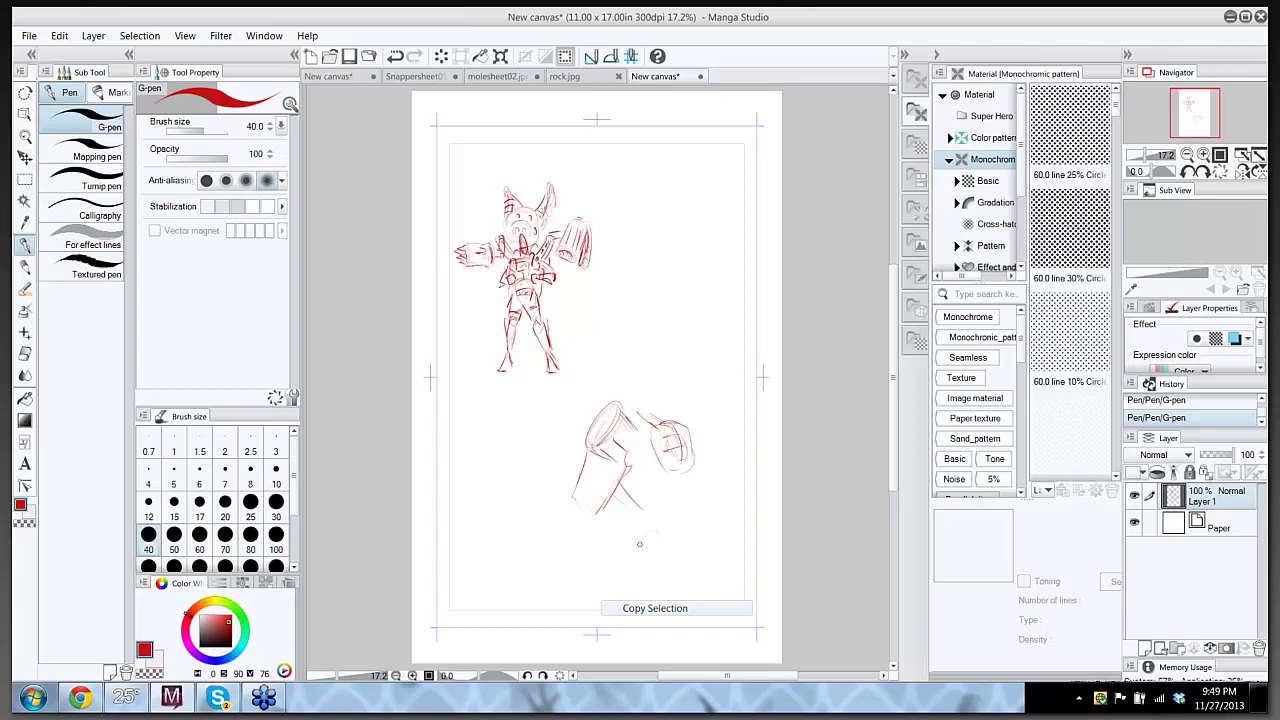
{"action": "mouse_move", "coordinate": [659, 530]}
{"action": "left_mouse_down"}
{"action": "mouse_move", "coordinate": [642, 552]}
{"action": "mouse_move", "coordinate": [655, 561]}
{"action": "left_mouse_up"}
{"action": "left_click_drag", "start_coordinate": [600, 514], "coordinate": [642, 538]}
{"action": "left_click_drag", "start_coordinate": [622, 496], "coordinate": [658, 528]}
{"action": "mouse_move", "coordinate": [666, 472]}
{"action": "left_mouse_down"}
{"action": "mouse_move", "coordinate": [644, 497]}
{"action": "mouse_move", "coordinate": [647, 486]}
{"action": "left_mouse_up"}
{"action": "mouse_move", "coordinate": [636, 438]}
{"action": "left_mouse_down"}
{"action": "mouse_move", "coordinate": [646, 484]}
{"action": "mouse_move", "coordinate": [686, 464]}
{"action": "mouse_move", "coordinate": [682, 476]}
{"action": "left_mouse_up"}
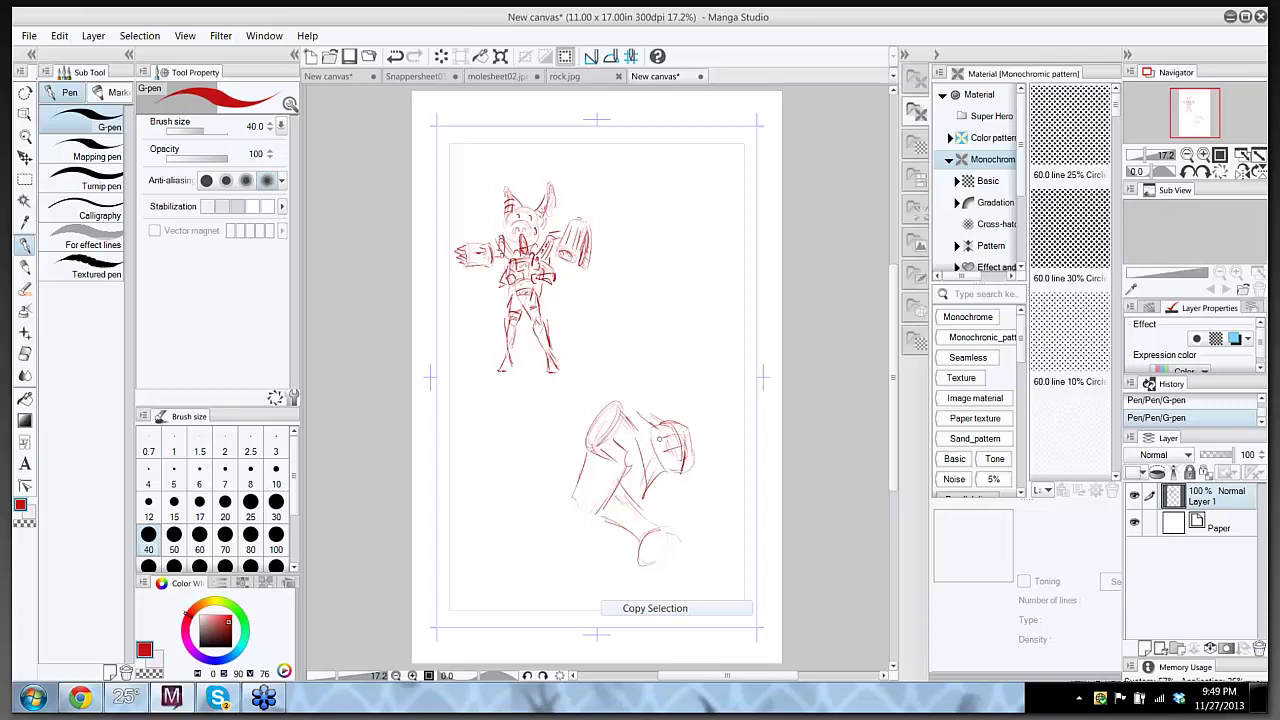
- Add the far shoulder and the far arm reaching down to its hand, and shape the near fist
{"action": "left_click_drag", "start_coordinate": [678, 404], "coordinate": [699, 440]}
{"action": "mouse_move", "coordinate": [652, 531]}
{"action": "left_mouse_down"}
{"action": "mouse_move", "coordinate": [662, 566]}
{"action": "mouse_move", "coordinate": [681, 548]}
{"action": "left_mouse_up"}
{"action": "mouse_move", "coordinate": [694, 450]}
{"action": "left_mouse_down"}
{"action": "mouse_move", "coordinate": [694, 509]}
{"action": "mouse_move", "coordinate": [734, 514]}
{"action": "mouse_move", "coordinate": [730, 529]}
{"action": "left_mouse_up"}
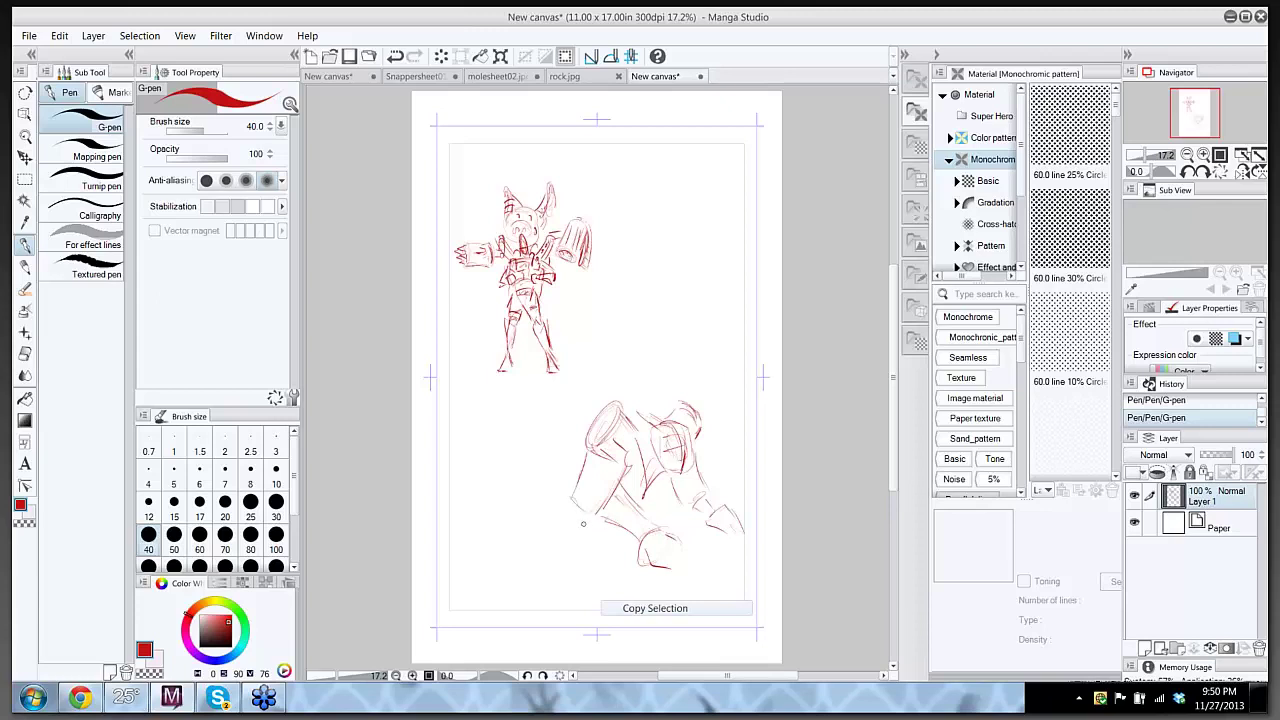
- Sketch three jointed, spread legs with feet under the large robot's body
{"action": "mouse_move", "coordinate": [584, 520]}
{"action": "left_mouse_down"}
{"action": "mouse_move", "coordinate": [566, 547]}
{"action": "mouse_move", "coordinate": [558, 538]}
{"action": "mouse_move", "coordinate": [581, 569]}
{"action": "mouse_move", "coordinate": [550, 541]}
{"action": "mouse_move", "coordinate": [578, 565]}
{"action": "mouse_move", "coordinate": [595, 558]}
{"action": "mouse_move", "coordinate": [531, 563]}
{"action": "mouse_move", "coordinate": [522, 606]}
{"action": "left_mouse_up"}
{"action": "mouse_move", "coordinate": [530, 565]}
{"action": "left_mouse_down"}
{"action": "mouse_move", "coordinate": [552, 558]}
{"action": "mouse_move", "coordinate": [538, 596]}
{"action": "mouse_move", "coordinate": [502, 620]}
{"action": "mouse_move", "coordinate": [542, 608]}
{"action": "left_mouse_up"}
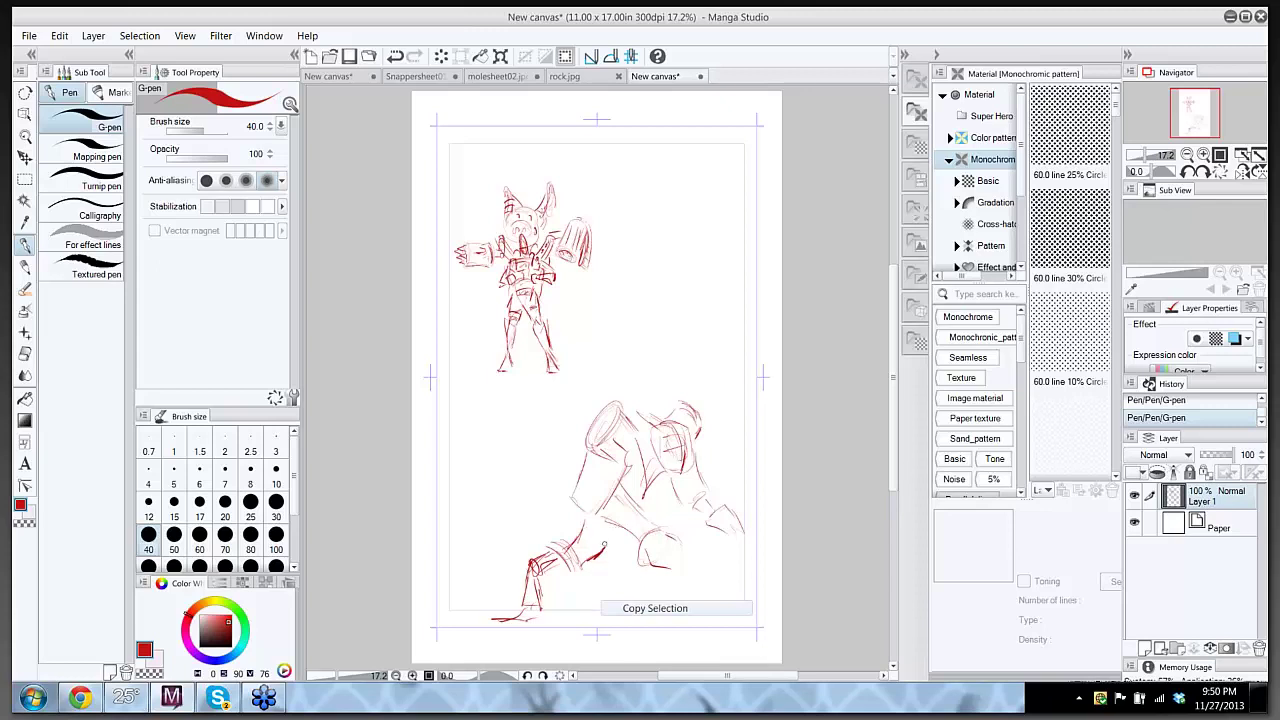
{"action": "mouse_move", "coordinate": [607, 539]}
{"action": "left_mouse_down"}
{"action": "mouse_move", "coordinate": [650, 578]}
{"action": "mouse_move", "coordinate": [628, 590]}
{"action": "mouse_move", "coordinate": [654, 592]}
{"action": "mouse_move", "coordinate": [636, 620]}
{"action": "mouse_move", "coordinate": [651, 630]}
{"action": "left_mouse_up"}
{"action": "mouse_move", "coordinate": [656, 495]}
{"action": "left_mouse_down"}
{"action": "mouse_move", "coordinate": [657, 521]}
{"action": "mouse_move", "coordinate": [698, 555]}
{"action": "mouse_move", "coordinate": [709, 544]}
{"action": "mouse_move", "coordinate": [729, 597]}
{"action": "mouse_move", "coordinate": [757, 605]}
{"action": "left_mouse_up"}
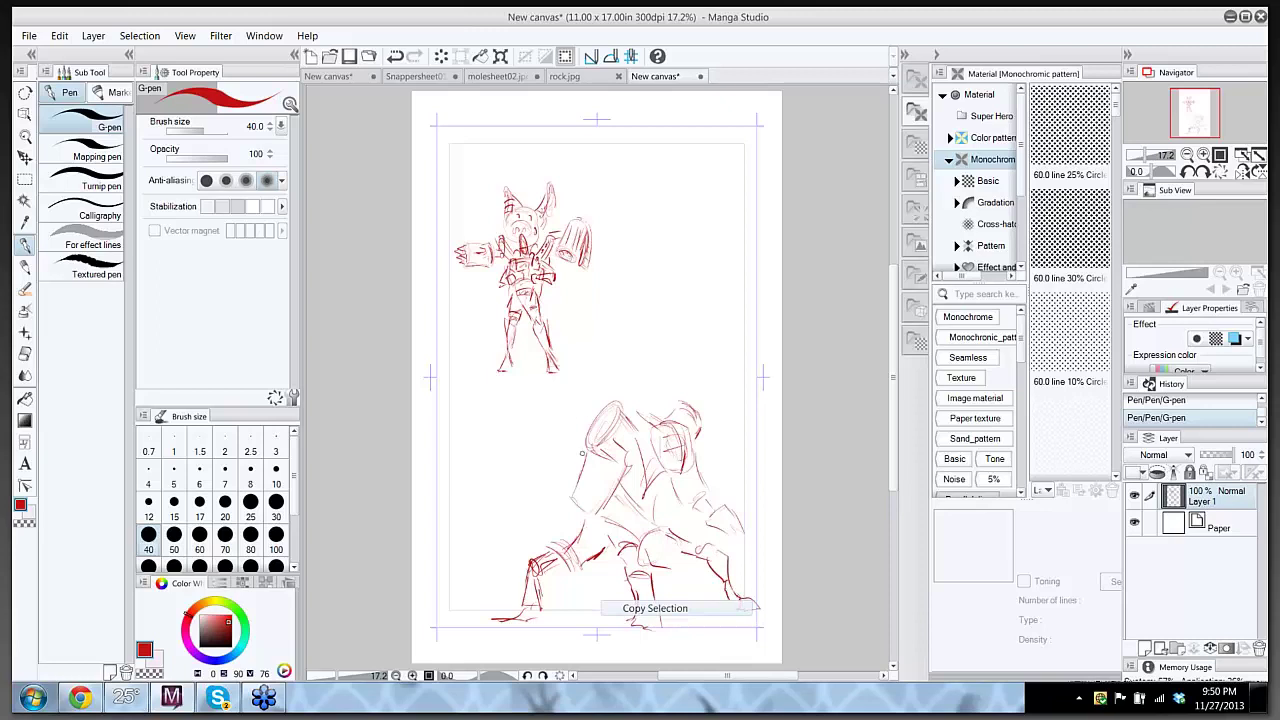
- Outline the back hump and small round head, erase the hatched oval, and redraw the chest and far shoulder lines with the G-pen
{"action": "left_click_drag", "start_coordinate": [600, 407], "coordinate": [575, 485]}
{"action": "left_click_drag", "start_coordinate": [637, 408], "coordinate": [659, 409]}
{"action": "key", "text": "e"}
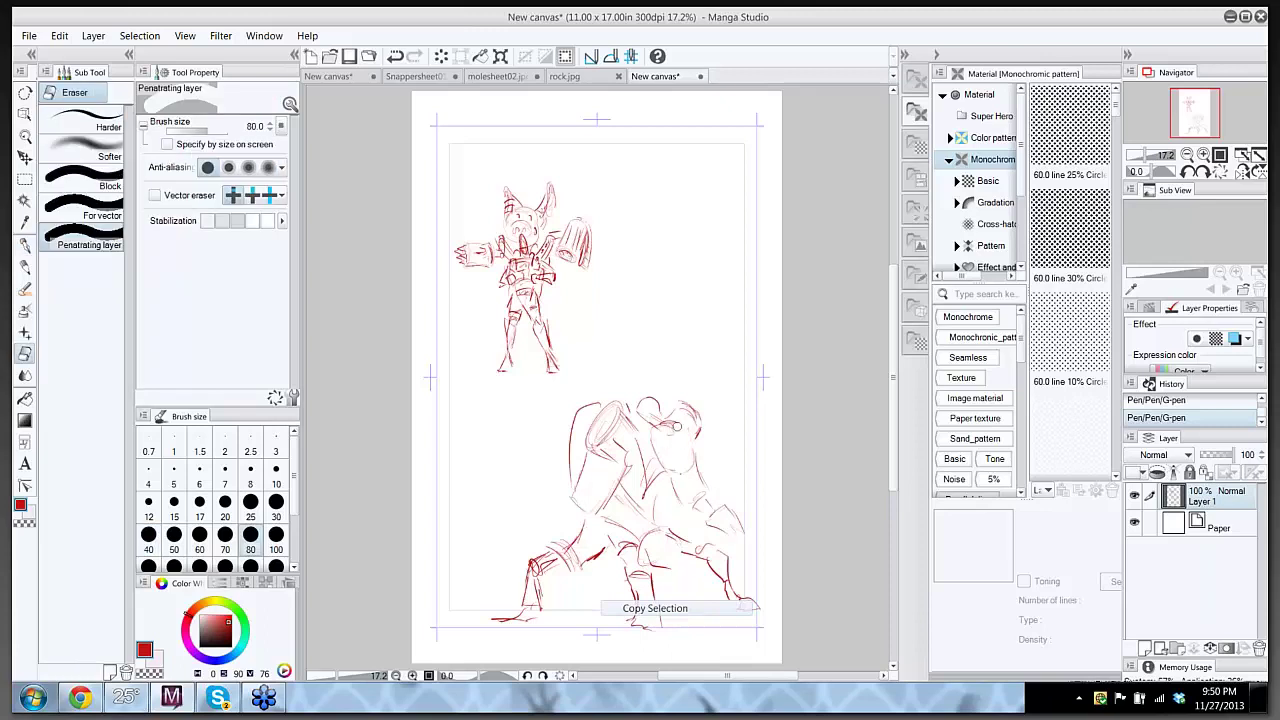
{"action": "mouse_move", "coordinate": [668, 440]}
{"action": "left_mouse_down"}
{"action": "mouse_move", "coordinate": [665, 452]}
{"action": "mouse_move", "coordinate": [656, 432]}
{"action": "mouse_move", "coordinate": [676, 458]}
{"action": "mouse_move", "coordinate": [646, 450]}
{"action": "mouse_move", "coordinate": [675, 477]}
{"action": "mouse_move", "coordinate": [694, 463]}
{"action": "mouse_move", "coordinate": [697, 488]}
{"action": "mouse_move", "coordinate": [702, 466]}
{"action": "mouse_move", "coordinate": [700, 484]}
{"action": "left_mouse_up"}
{"action": "key", "text": "p"}
{"action": "mouse_move", "coordinate": [682, 426]}
{"action": "left_mouse_down"}
{"action": "mouse_move", "coordinate": [696, 410]}
{"action": "mouse_move", "coordinate": [702, 420]}
{"action": "left_mouse_up"}
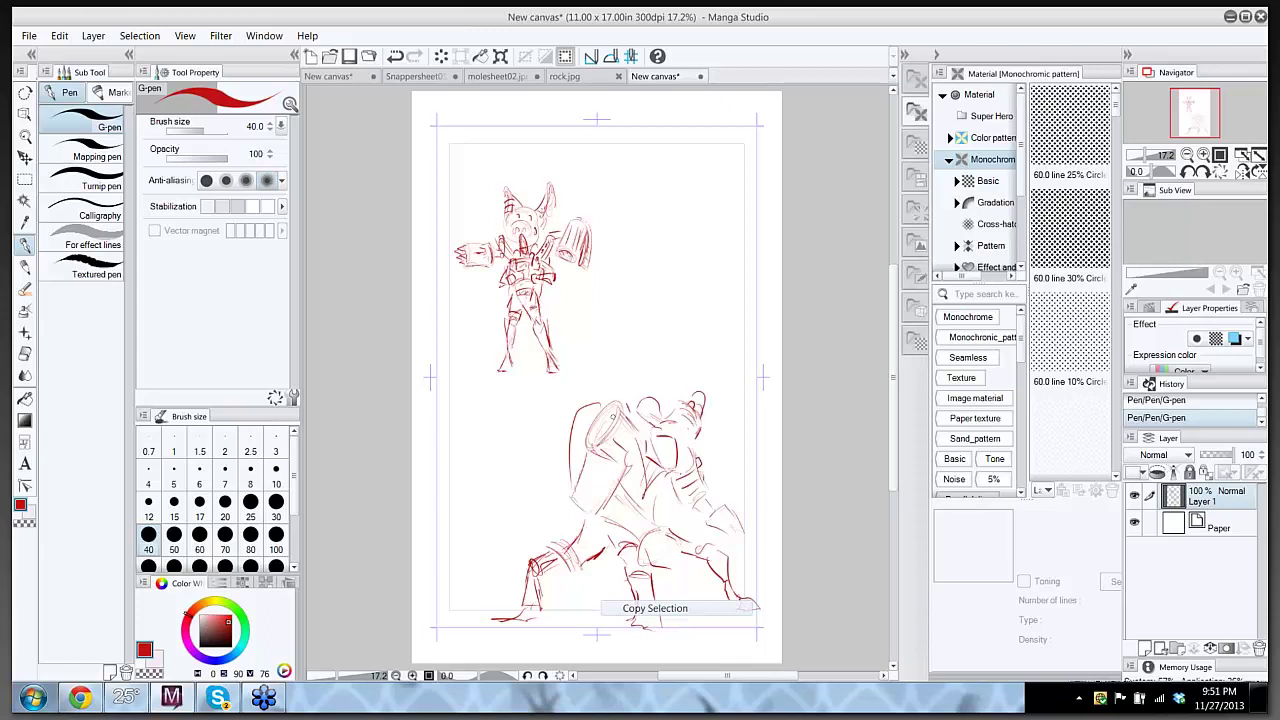
- Reinforce the shoulder cylinder, and add elbow, forearm and wrist details to the large robot's near arm
{"action": "mouse_move", "coordinate": [614, 406]}
{"action": "left_mouse_down"}
{"action": "mouse_move", "coordinate": [594, 440]}
{"action": "mouse_move", "coordinate": [618, 414]}
{"action": "left_mouse_up"}
{"action": "mouse_move", "coordinate": [598, 460]}
{"action": "left_mouse_down"}
{"action": "mouse_move", "coordinate": [616, 474]}
{"action": "mouse_move", "coordinate": [584, 478]}
{"action": "mouse_move", "coordinate": [600, 476]}
{"action": "mouse_move", "coordinate": [596, 498]}
{"action": "left_mouse_up"}
{"action": "mouse_move", "coordinate": [584, 478]}
{"action": "left_mouse_down"}
{"action": "mouse_move", "coordinate": [590, 504]}
{"action": "mouse_move", "coordinate": [642, 532]}
{"action": "left_mouse_up"}
{"action": "left_click_drag", "start_coordinate": [630, 502], "coordinate": [654, 526]}
{"action": "mouse_move", "coordinate": [650, 520]}
{"action": "left_mouse_down"}
{"action": "mouse_move", "coordinate": [642, 548]}
{"action": "mouse_move", "coordinate": [670, 562]}
{"action": "mouse_move", "coordinate": [679, 547]}
{"action": "mouse_move", "coordinate": [686, 564]}
{"action": "left_mouse_up"}
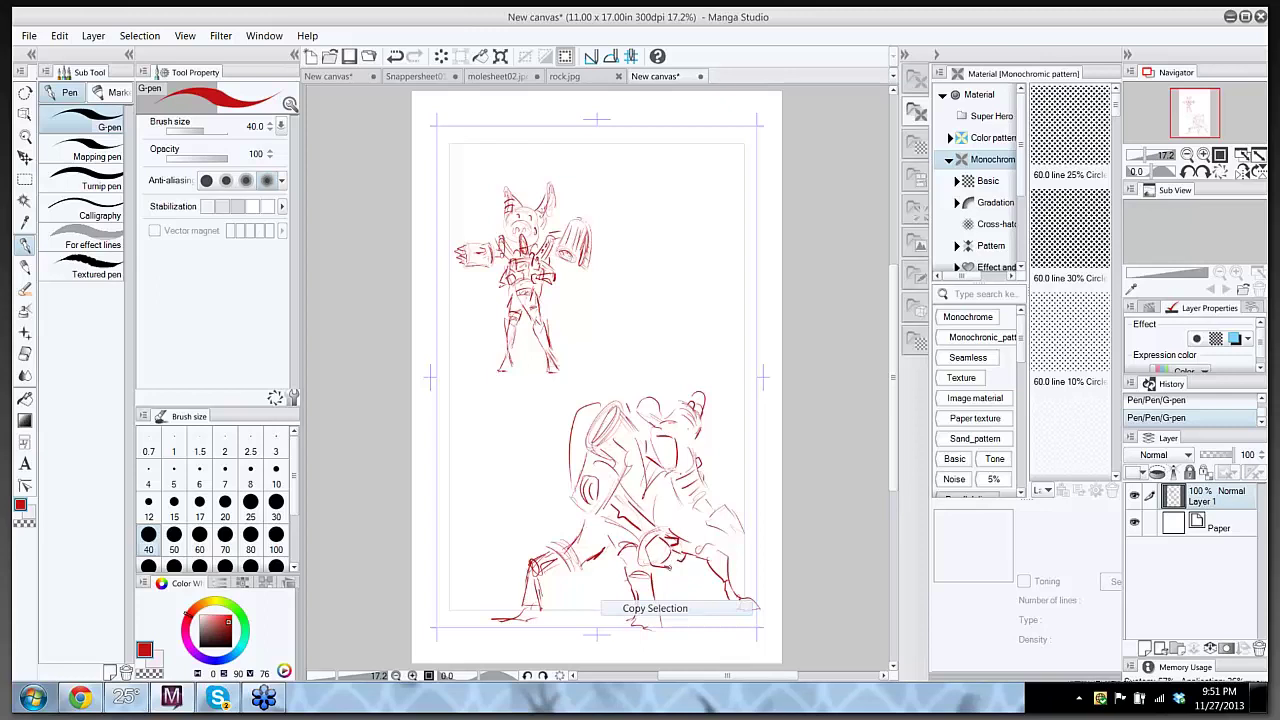
- Draw the far hand, mark the chest and shoulder opening, and build up the near leg's thigh, knee and foot
{"action": "mouse_move", "coordinate": [729, 527]}
{"action": "left_mouse_down"}
{"action": "mouse_move", "coordinate": [746, 528]}
{"action": "mouse_move", "coordinate": [730, 537]}
{"action": "mouse_move", "coordinate": [738, 554]}
{"action": "mouse_move", "coordinate": [748, 540]}
{"action": "left_mouse_up"}
{"action": "left_click_drag", "start_coordinate": [660, 450], "coordinate": [668, 456]}
{"action": "left_click_drag", "start_coordinate": [614, 406], "coordinate": [599, 441]}
{"action": "mouse_move", "coordinate": [598, 524]}
{"action": "left_mouse_down"}
{"action": "mouse_move", "coordinate": [588, 552]}
{"action": "mouse_move", "coordinate": [584, 540]}
{"action": "mouse_move", "coordinate": [572, 556]}
{"action": "mouse_move", "coordinate": [546, 550]}
{"action": "mouse_move", "coordinate": [560, 547]}
{"action": "mouse_move", "coordinate": [570, 568]}
{"action": "mouse_move", "coordinate": [534, 592]}
{"action": "left_mouse_up"}
{"action": "left_click_drag", "start_coordinate": [554, 588], "coordinate": [549, 603]}
{"action": "left_click_drag", "start_coordinate": [550, 598], "coordinate": [569, 618]}
{"action": "left_click_drag", "start_coordinate": [559, 609], "coordinate": [551, 619]}
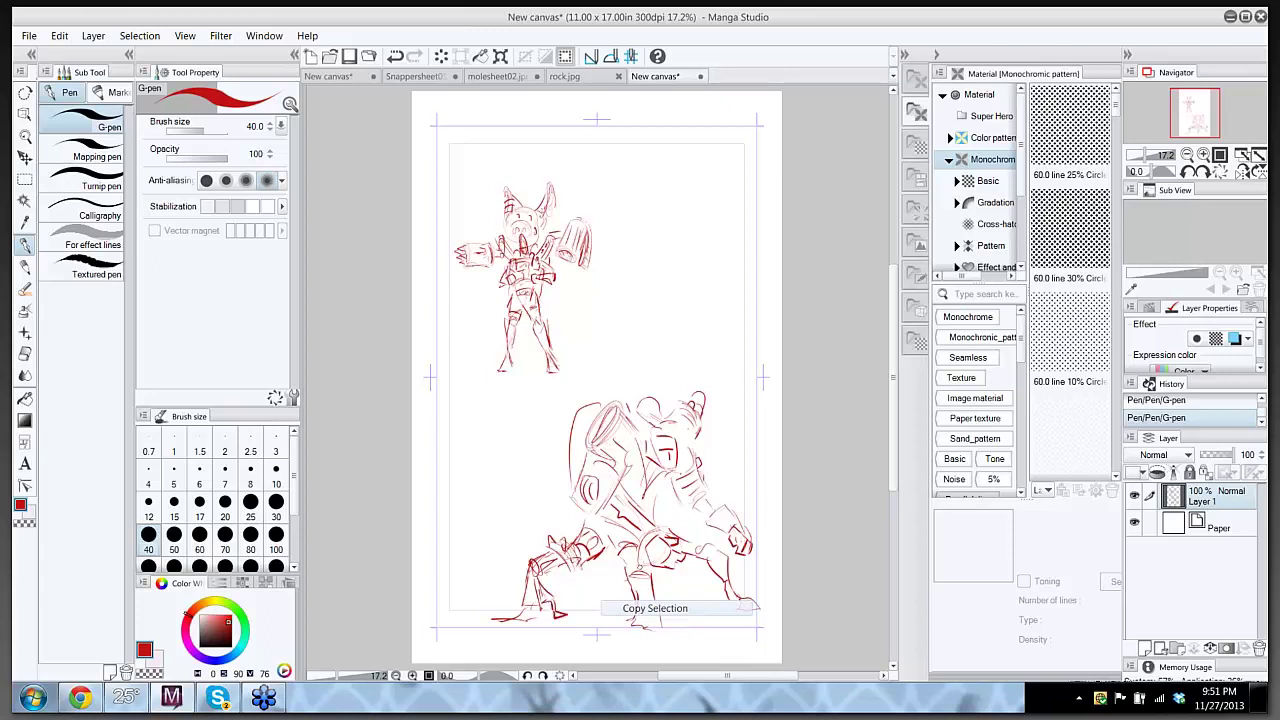
- Add detail to the middle leg and forearm joint, and draw inner shoulder parts and a rounded pod behind the back
{"action": "mouse_move", "coordinate": [640, 565]}
{"action": "left_mouse_down"}
{"action": "mouse_move", "coordinate": [638, 584]}
{"action": "mouse_move", "coordinate": [656, 556]}
{"action": "mouse_move", "coordinate": [722, 568]}
{"action": "mouse_move", "coordinate": [733, 591]}
{"action": "left_mouse_up"}
{"action": "left_click_drag", "start_coordinate": [633, 495], "coordinate": [647, 506]}
{"action": "mouse_move", "coordinate": [608, 453]}
{"action": "left_mouse_down"}
{"action": "mouse_move", "coordinate": [631, 421]}
{"action": "mouse_move", "coordinate": [647, 444]}
{"action": "mouse_move", "coordinate": [636, 402]}
{"action": "mouse_move", "coordinate": [644, 427]}
{"action": "mouse_move", "coordinate": [694, 456]}
{"action": "left_mouse_up"}
{"action": "mouse_move", "coordinate": [621, 423]}
{"action": "left_mouse_down"}
{"action": "mouse_move", "coordinate": [631, 440]}
{"action": "mouse_move", "coordinate": [602, 417]}
{"action": "mouse_move", "coordinate": [593, 440]}
{"action": "left_mouse_up"}
{"action": "mouse_move", "coordinate": [598, 431]}
{"action": "left_mouse_down"}
{"action": "mouse_move", "coordinate": [587, 437]}
{"action": "mouse_move", "coordinate": [604, 433]}
{"action": "left_mouse_up"}
{"action": "mouse_move", "coordinate": [618, 418]}
{"action": "left_mouse_down"}
{"action": "mouse_move", "coordinate": [560, 439]}
{"action": "mouse_move", "coordinate": [565, 466]}
{"action": "mouse_move", "coordinate": [564, 455]}
{"action": "left_mouse_up"}
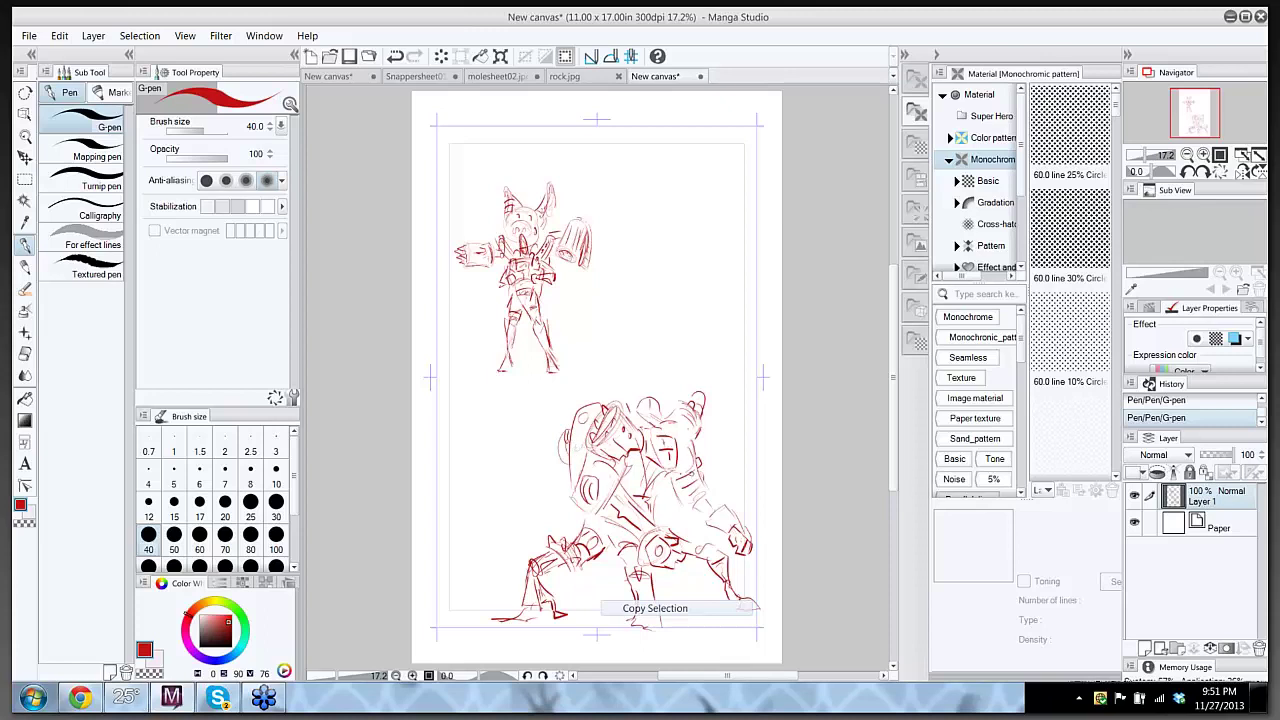
- Draw a curved shield over the far forearm, strengthen the near forearm, and add blade shapes behind the elbow
{"action": "mouse_move", "coordinate": [720, 512]}
{"action": "left_mouse_down"}
{"action": "mouse_move", "coordinate": [758, 530]}
{"action": "mouse_move", "coordinate": [752, 517]}
{"action": "left_mouse_up"}
{"action": "mouse_move", "coordinate": [640, 522]}
{"action": "left_mouse_down"}
{"action": "mouse_move", "coordinate": [617, 499]}
{"action": "mouse_move", "coordinate": [628, 550]}
{"action": "left_mouse_up"}
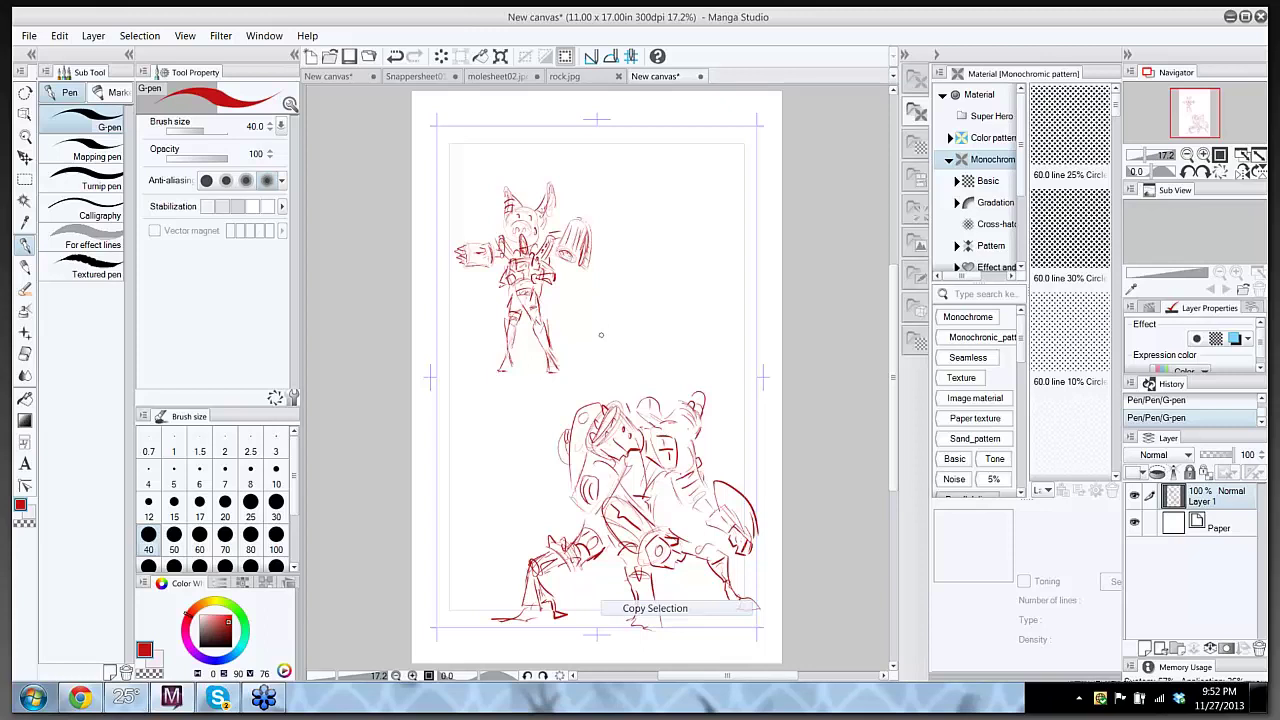
{"action": "mouse_move", "coordinate": [568, 476]}
{"action": "left_mouse_down"}
{"action": "mouse_move", "coordinate": [550, 487]}
{"action": "mouse_move", "coordinate": [554, 517]}
{"action": "mouse_move", "coordinate": [569, 509]}
{"action": "mouse_move", "coordinate": [542, 499]}
{"action": "mouse_move", "coordinate": [530, 524]}
{"action": "mouse_move", "coordinate": [540, 529]}
{"action": "left_mouse_up"}
{"action": "left_click_drag", "start_coordinate": [570, 463], "coordinate": [532, 503]}
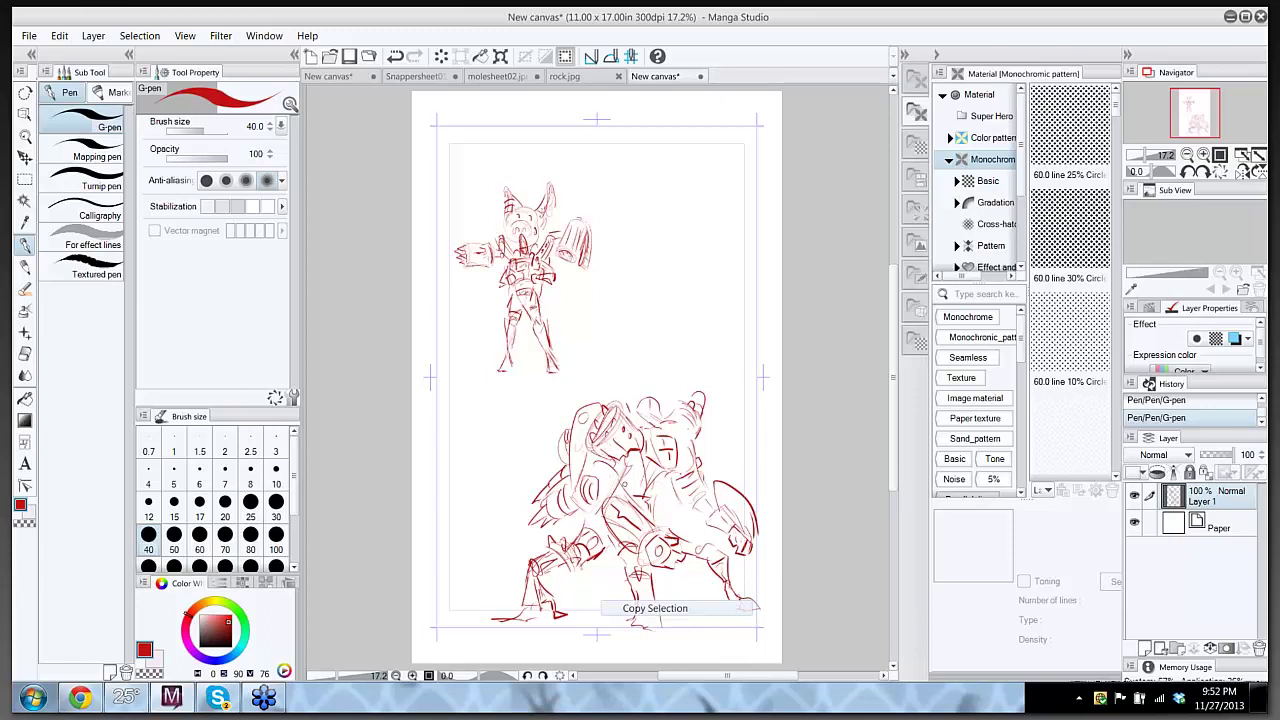
- Darken the torso between the arms, and reinforce the far arm and the far leg's upper joint
{"action": "left_click_drag", "start_coordinate": [620, 480], "coordinate": [634, 492]}
{"action": "mouse_move", "coordinate": [648, 478]}
{"action": "left_mouse_down"}
{"action": "mouse_move", "coordinate": [635, 488]}
{"action": "mouse_move", "coordinate": [653, 469]}
{"action": "mouse_move", "coordinate": [643, 444]}
{"action": "mouse_move", "coordinate": [663, 460]}
{"action": "left_mouse_up"}
{"action": "left_click_drag", "start_coordinate": [692, 482], "coordinate": [733, 517]}
{"action": "left_click_drag", "start_coordinate": [704, 558], "coordinate": [726, 534]}
{"action": "mouse_move", "coordinate": [720, 560]}
{"action": "left_mouse_down"}
{"action": "mouse_move", "coordinate": [730, 538]}
{"action": "mouse_move", "coordinate": [718, 548]}
{"action": "left_mouse_up"}
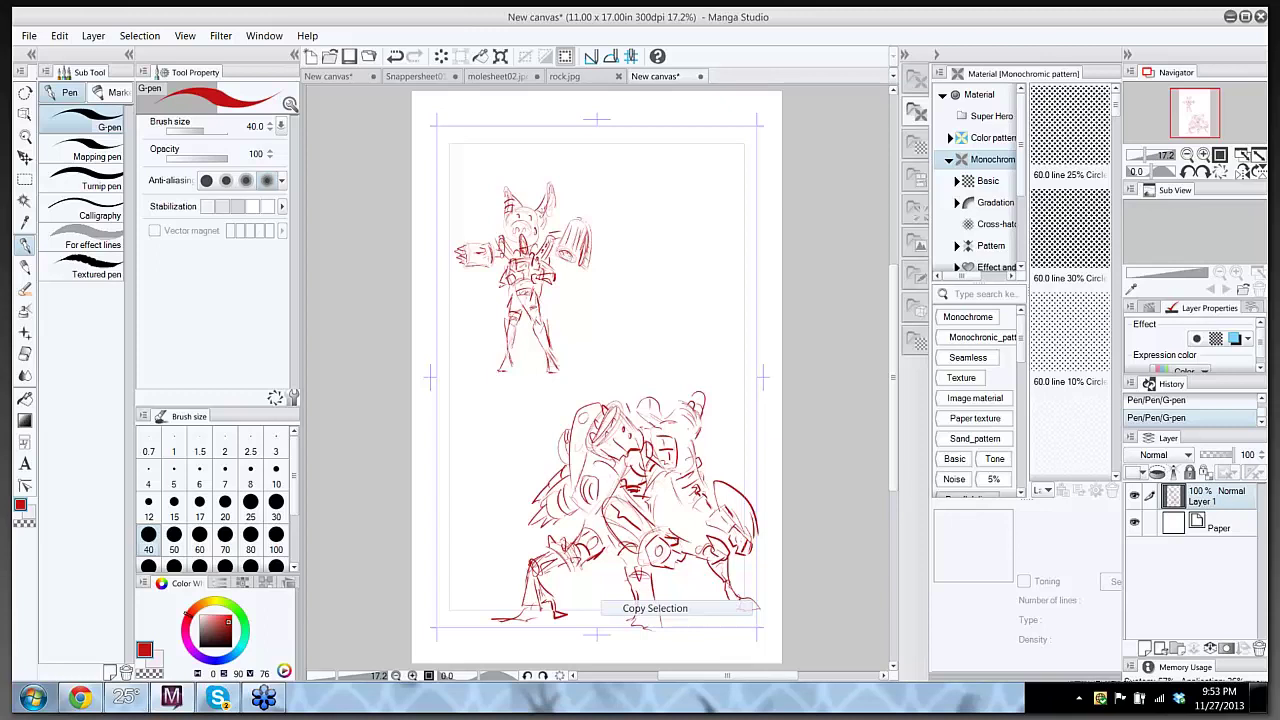
- Strengthen the large robot's knee, feet and near arm, and touch up the head outline
{"action": "mouse_move", "coordinate": [524, 572]}
{"action": "left_mouse_down"}
{"action": "mouse_move", "coordinate": [534, 564]}
{"action": "mouse_move", "coordinate": [520, 540]}
{"action": "mouse_move", "coordinate": [536, 574]}
{"action": "mouse_move", "coordinate": [566, 556]}
{"action": "left_mouse_up"}
{"action": "mouse_move", "coordinate": [642, 616]}
{"action": "left_mouse_down"}
{"action": "mouse_move", "coordinate": [640, 634]}
{"action": "mouse_move", "coordinate": [663, 625]}
{"action": "left_mouse_up"}
{"action": "mouse_move", "coordinate": [726, 596]}
{"action": "left_mouse_down"}
{"action": "mouse_move", "coordinate": [740, 604]}
{"action": "mouse_move", "coordinate": [740, 584]}
{"action": "mouse_move", "coordinate": [716, 599]}
{"action": "left_mouse_up"}
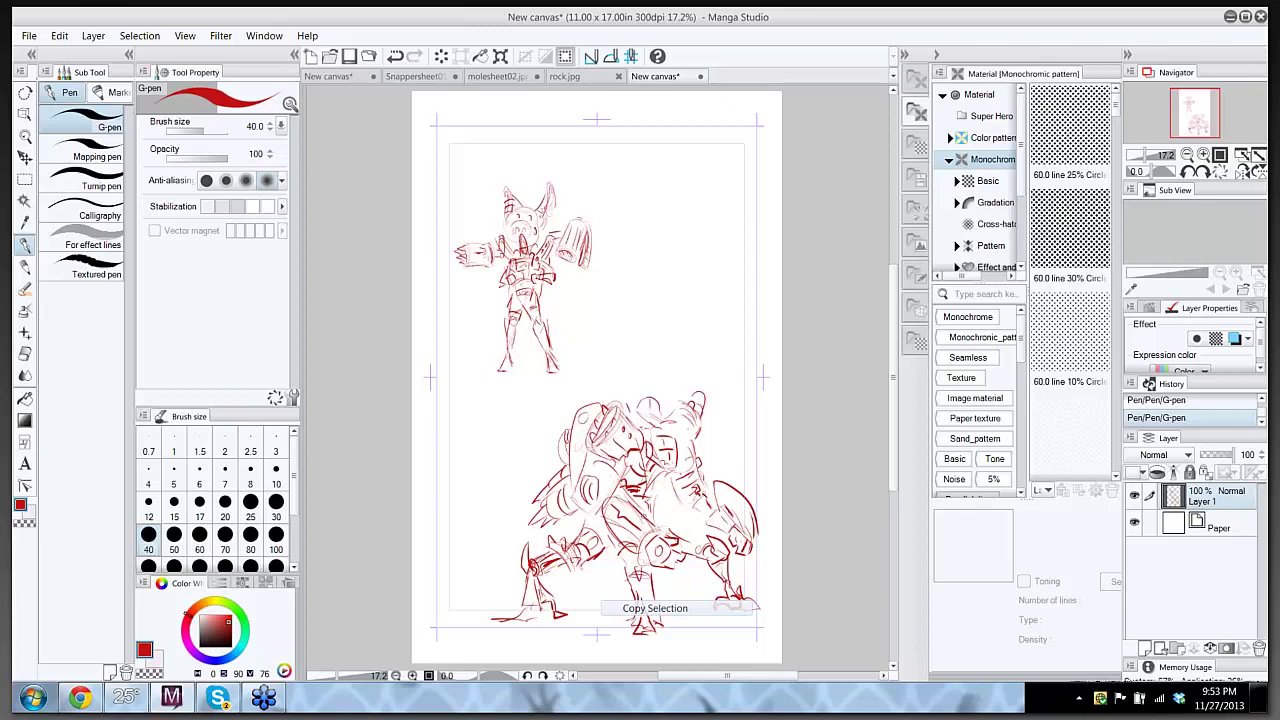
{"action": "left_click_drag", "start_coordinate": [635, 507], "coordinate": [650, 516]}
{"action": "mouse_move", "coordinate": [590, 463]}
{"action": "left_mouse_down"}
{"action": "mouse_move", "coordinate": [617, 485]}
{"action": "mouse_move", "coordinate": [603, 454]}
{"action": "left_mouse_up"}
{"action": "left_click_drag", "start_coordinate": [644, 398], "coordinate": [677, 414]}
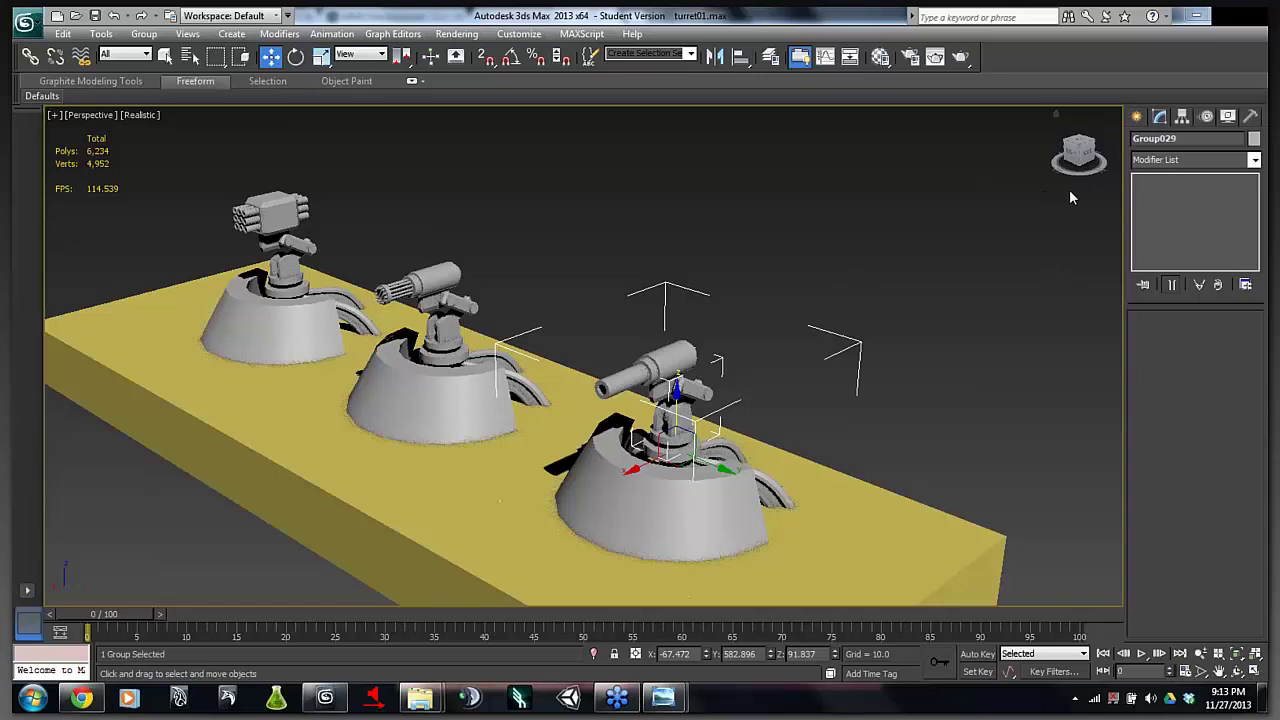
- In 3ds Max, examine the three gun turrets of turret01.max from several angles, moving closer to the multi-tube launcher
{"action": "left_click", "coordinate": [1075, 150]}
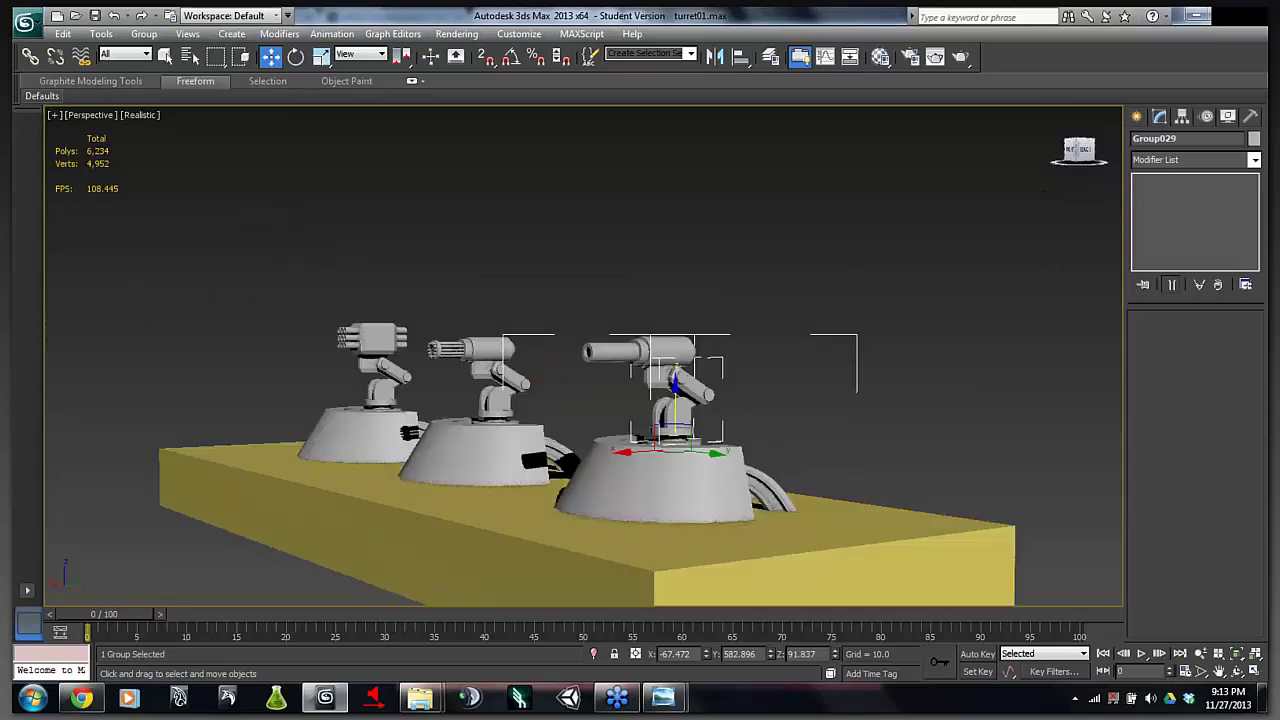
{"action": "left_click_drag", "start_coordinate": [1079, 150], "coordinate": [980, 189]}
{"action": "left_click_drag", "start_coordinate": [788, 243], "coordinate": [760, 283]}
{"action": "scroll", "coordinate": [843, 322], "scroll_direction": "up", "scroll_amount": 2}
{"action": "left_click", "coordinate": [481, 456]}
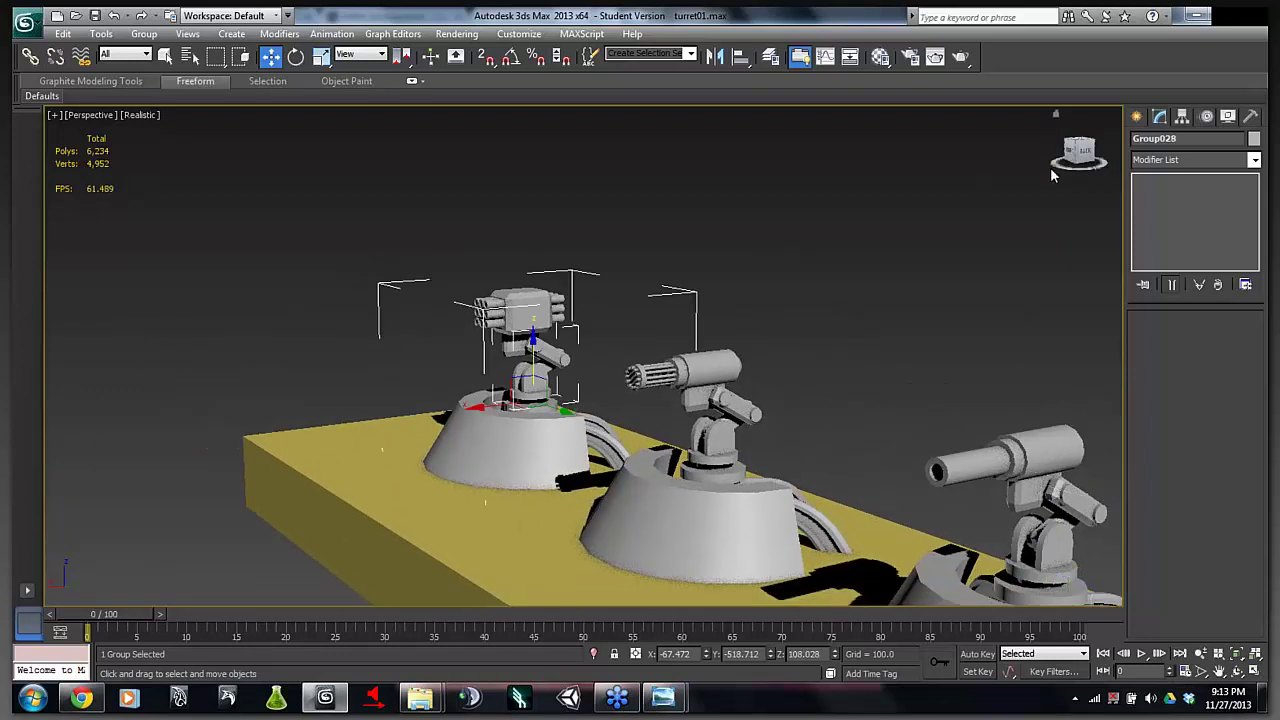
{"action": "left_click", "coordinate": [1082, 150]}
{"action": "left_click_drag", "start_coordinate": [760, 115], "coordinate": [866, 142]}
{"action": "mouse_move", "coordinate": [1080, 155]}
{"action": "left_mouse_down"}
{"action": "mouse_move", "coordinate": [1093, 163]}
{"action": "mouse_move", "coordinate": [1080, 130]}
{"action": "left_mouse_up"}
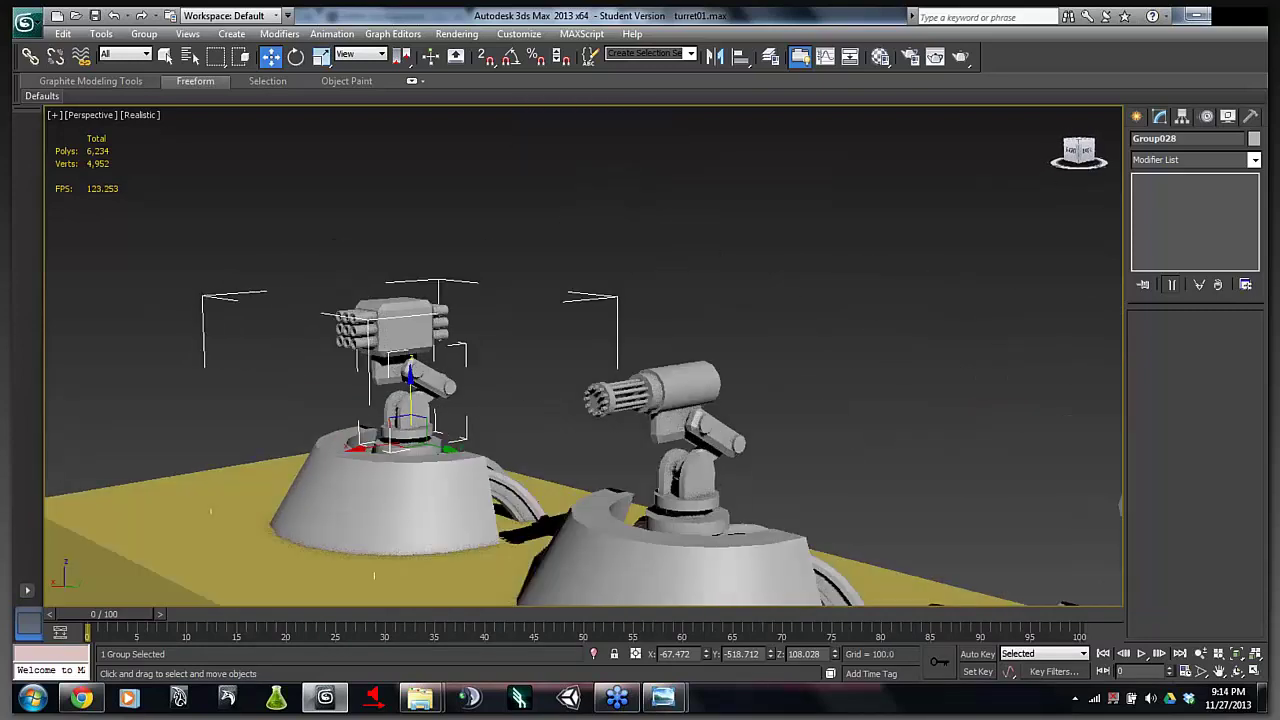
{"action": "left_click_drag", "start_coordinate": [880, 325], "coordinate": [788, 355]}
- Open the rotary-barrel turret's group and the gun group nested inside it
{"action": "left_click", "coordinate": [771, 357]}
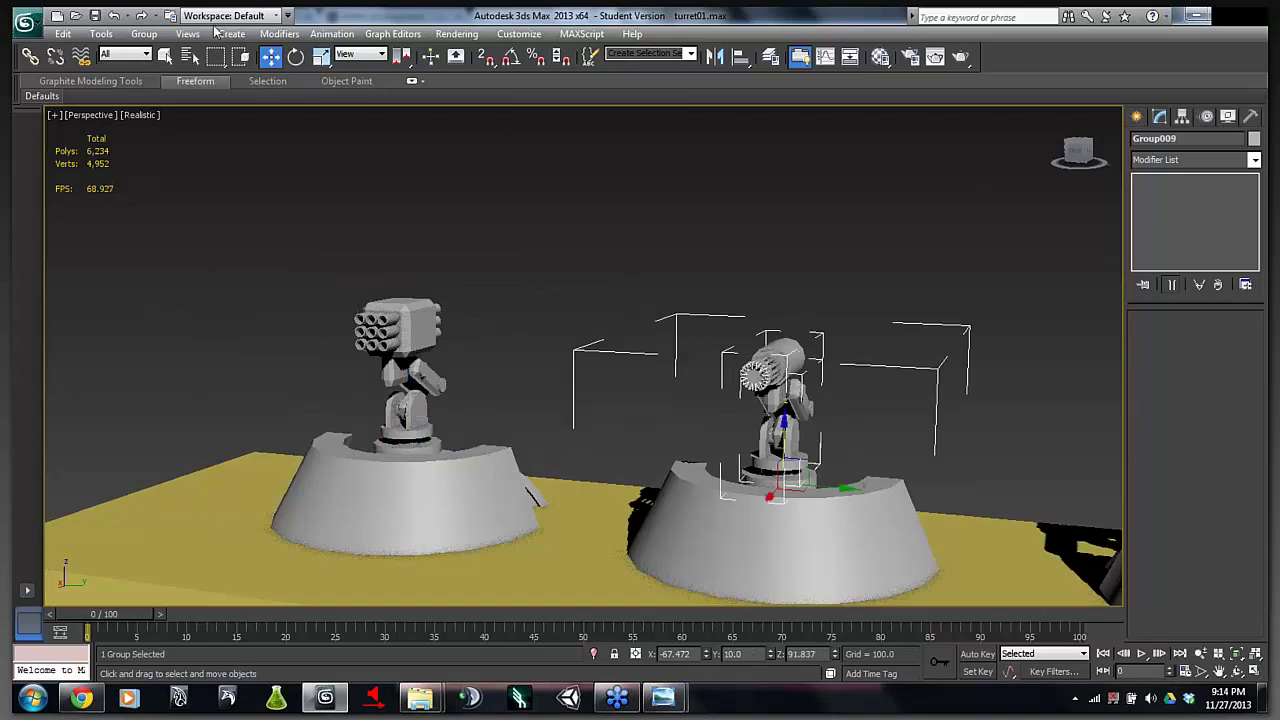
{"action": "left_click", "coordinate": [144, 33]}
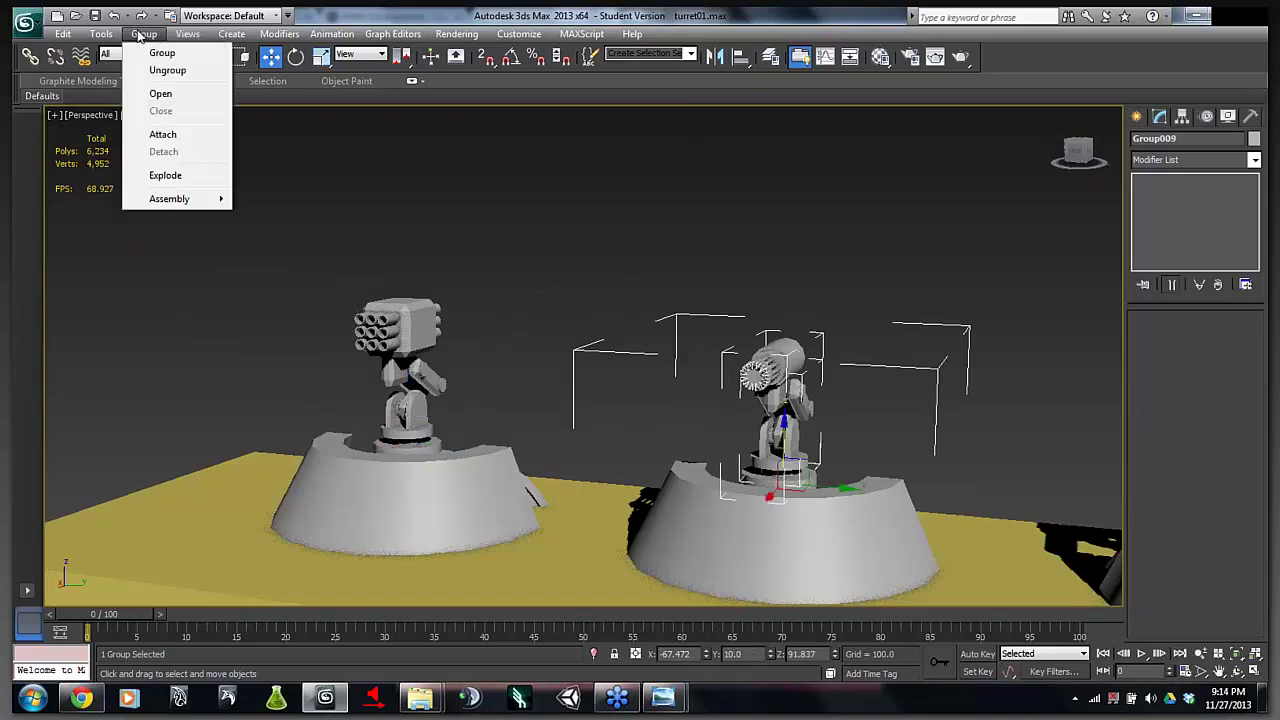
{"action": "left_click", "coordinate": [161, 94]}
{"action": "left_click", "coordinate": [772, 359]}
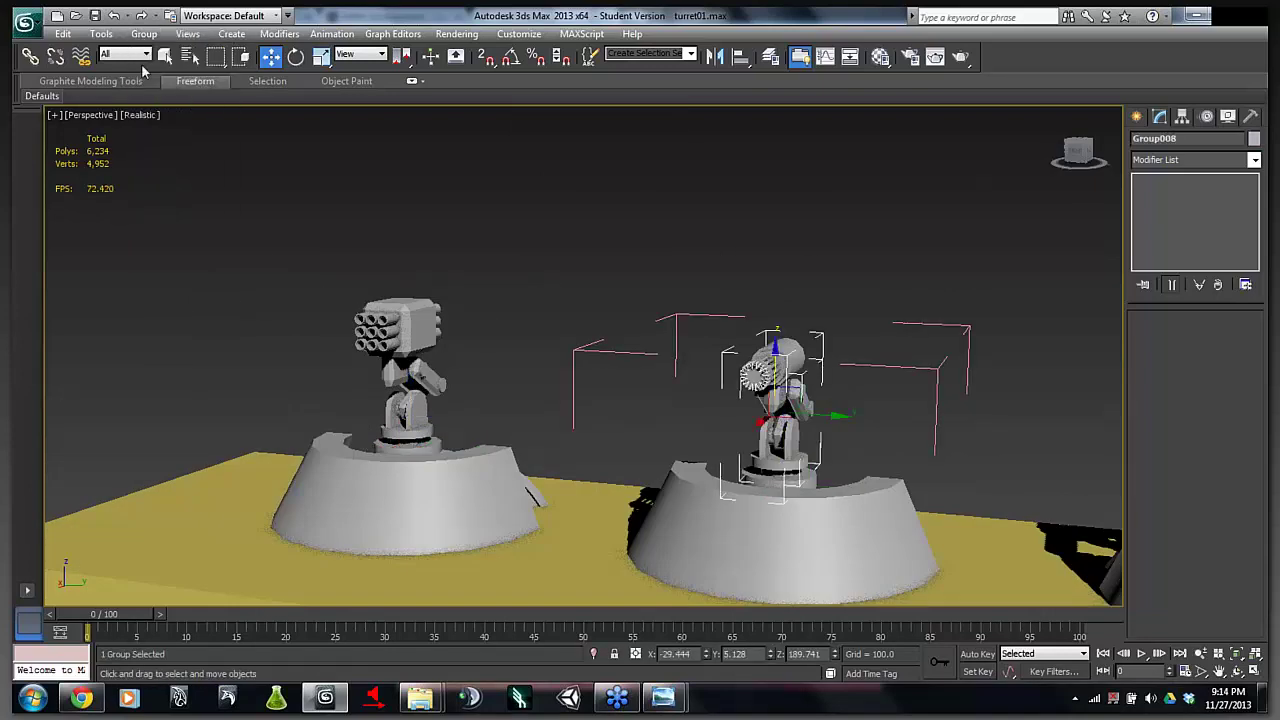
{"action": "left_click", "coordinate": [144, 33]}
{"action": "left_click", "coordinate": [161, 94]}
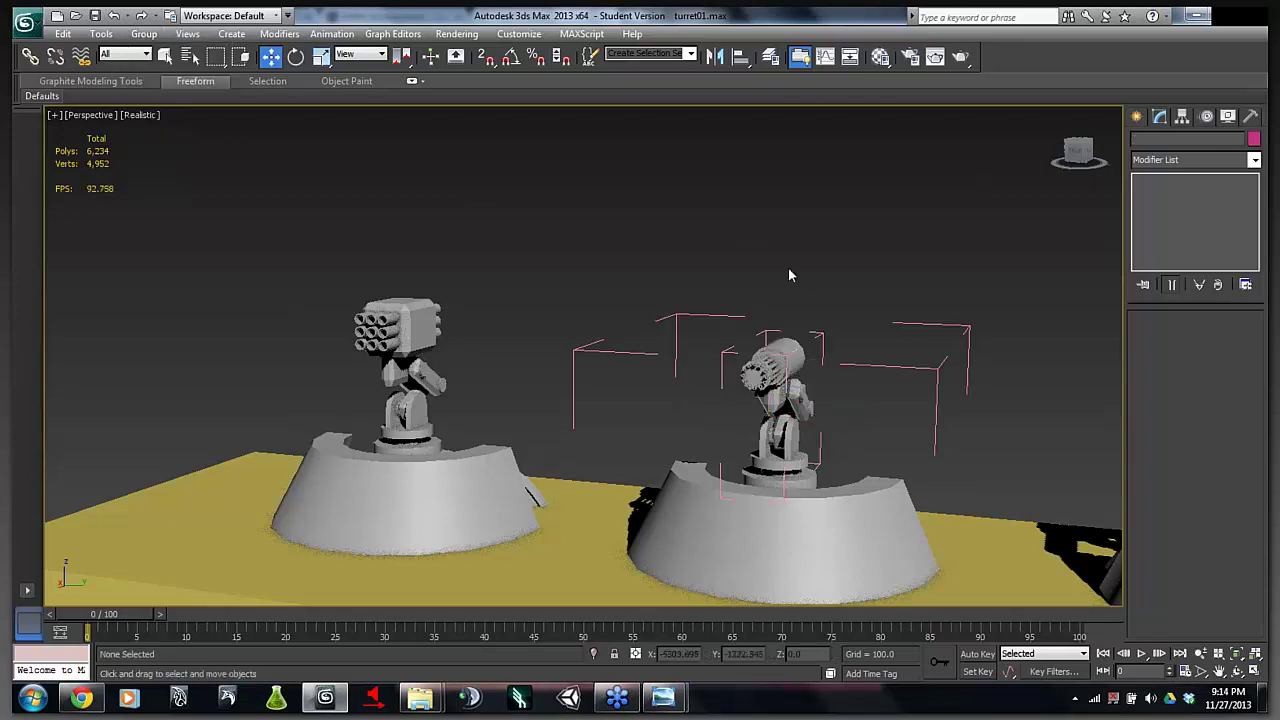
- Select the 12-sided cylinder that holds the barrels at the rotary gun's muzzle
{"action": "scroll", "coordinate": [800, 269], "scroll_direction": "up", "scroll_amount": 4}
{"action": "scroll", "coordinate": [796, 244], "scroll_direction": "up", "scroll_amount": 3}
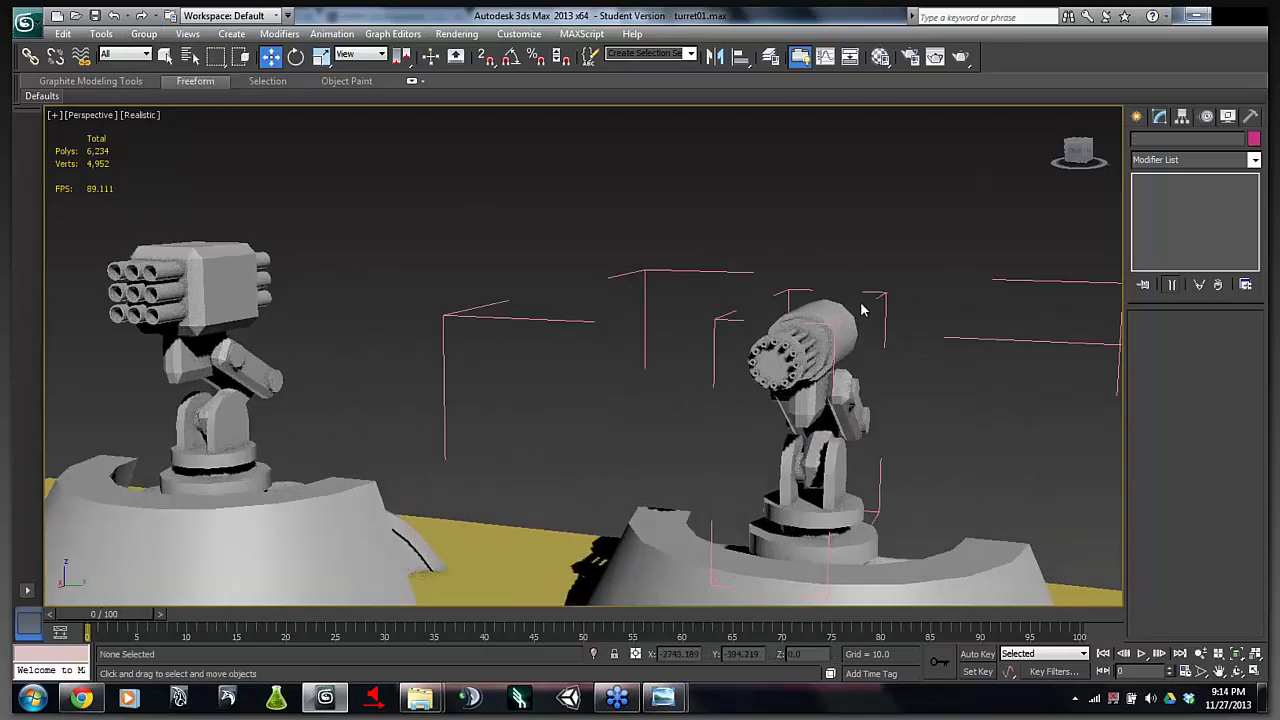
{"action": "left_click", "coordinate": [825, 288]}
{"action": "left_click", "coordinate": [830, 322]}
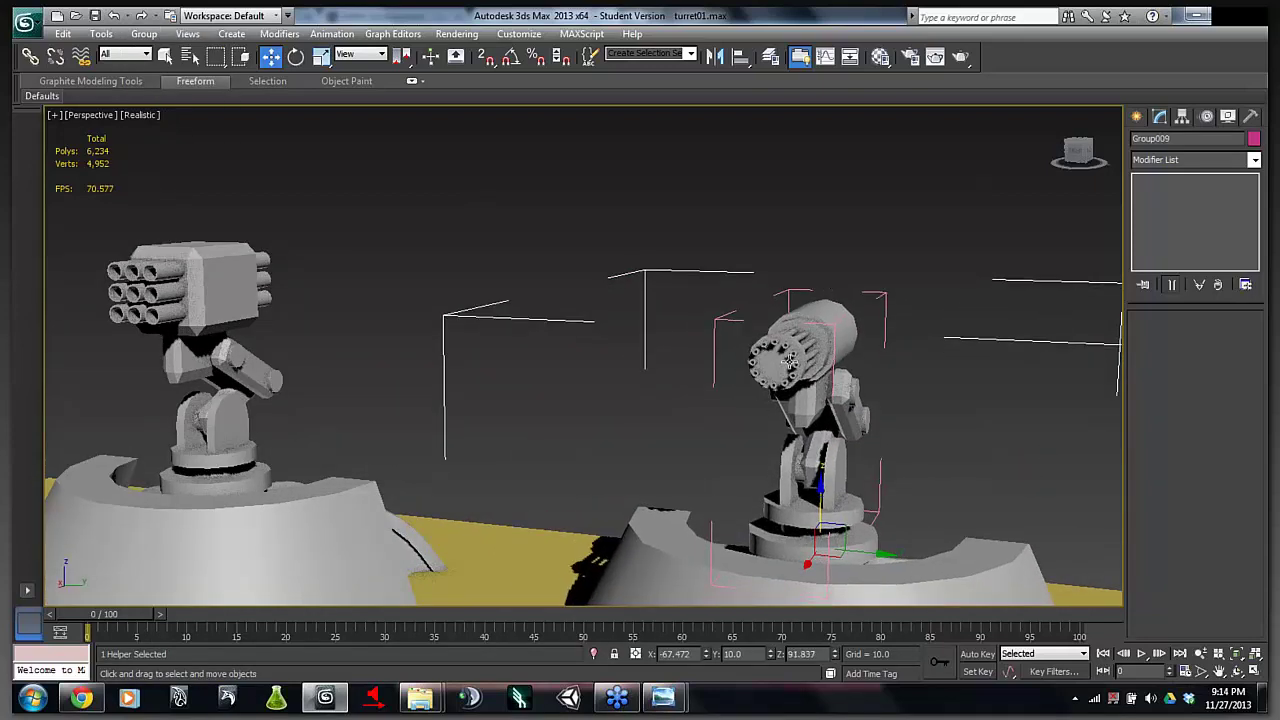
{"action": "scroll", "coordinate": [897, 341], "scroll_direction": "up", "scroll_amount": 1}
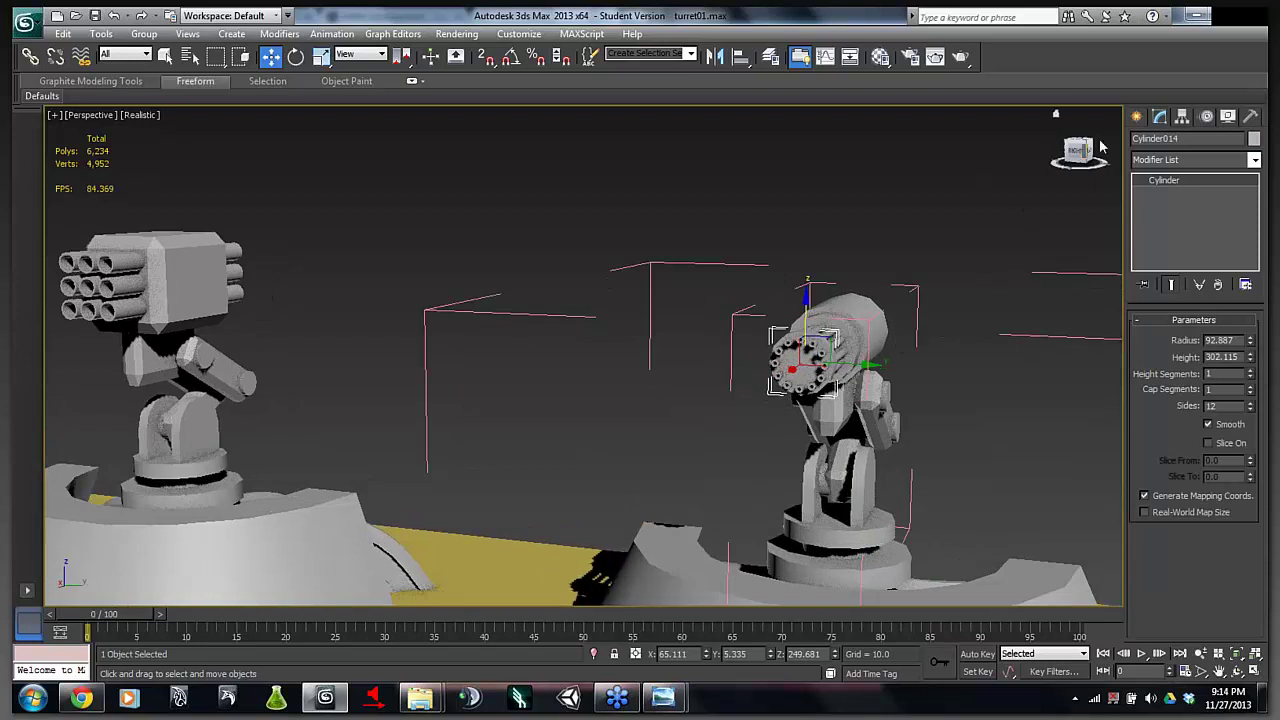
- Select the rotary gun's barrels and body together from the side, view them from the front, and clear the selection
{"action": "left_click_drag", "start_coordinate": [1085, 150], "coordinate": [850, 150]}
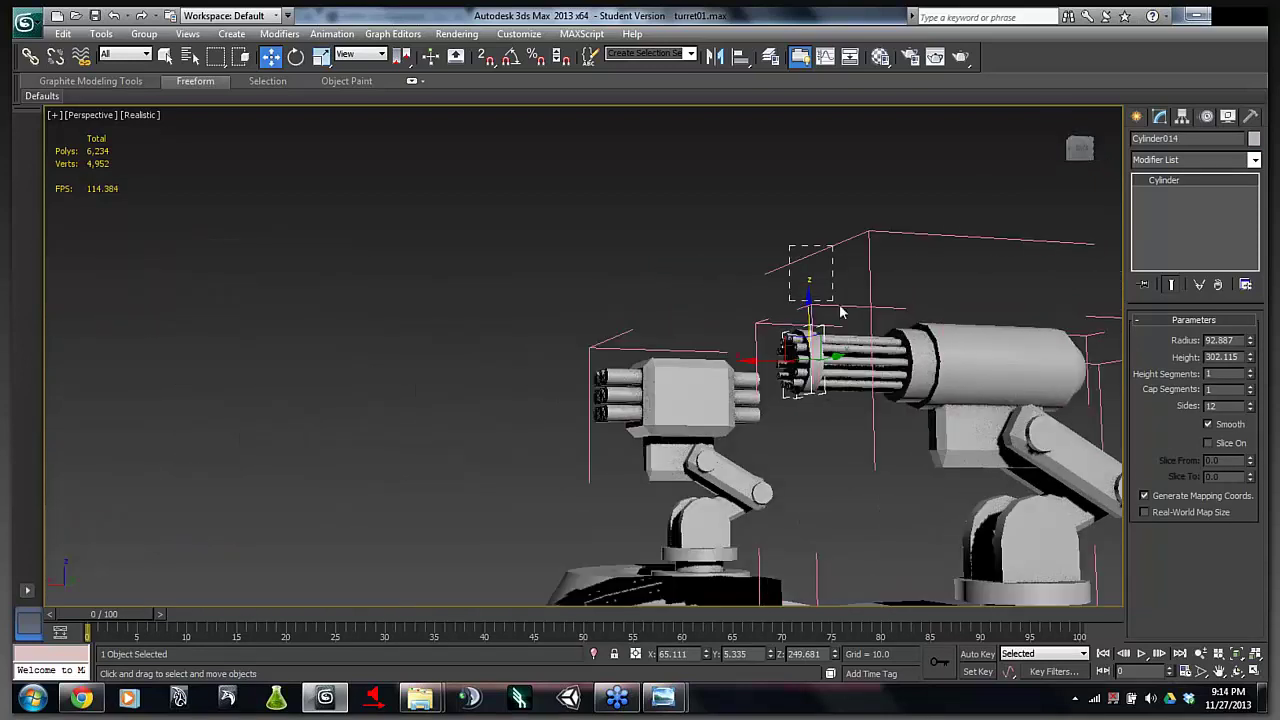
{"action": "left_click_drag", "start_coordinate": [935, 372], "coordinate": [930, 365]}
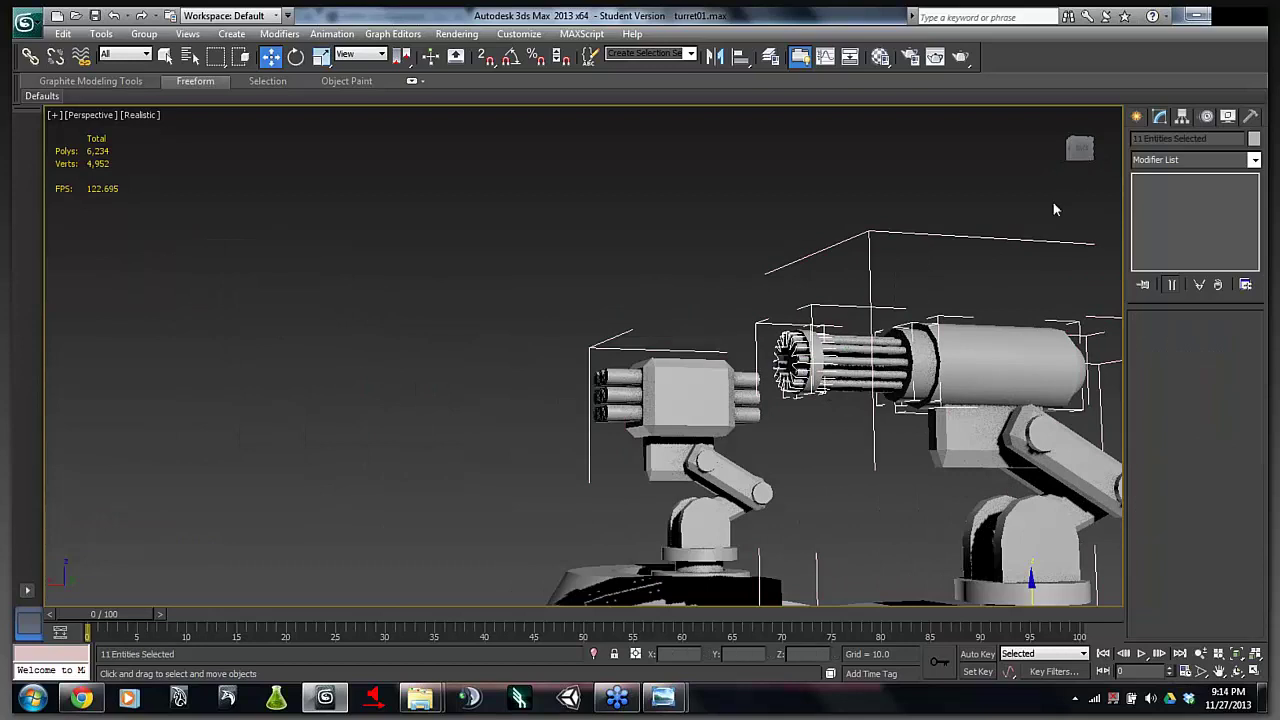
{"action": "left_click", "coordinate": [1070, 149]}
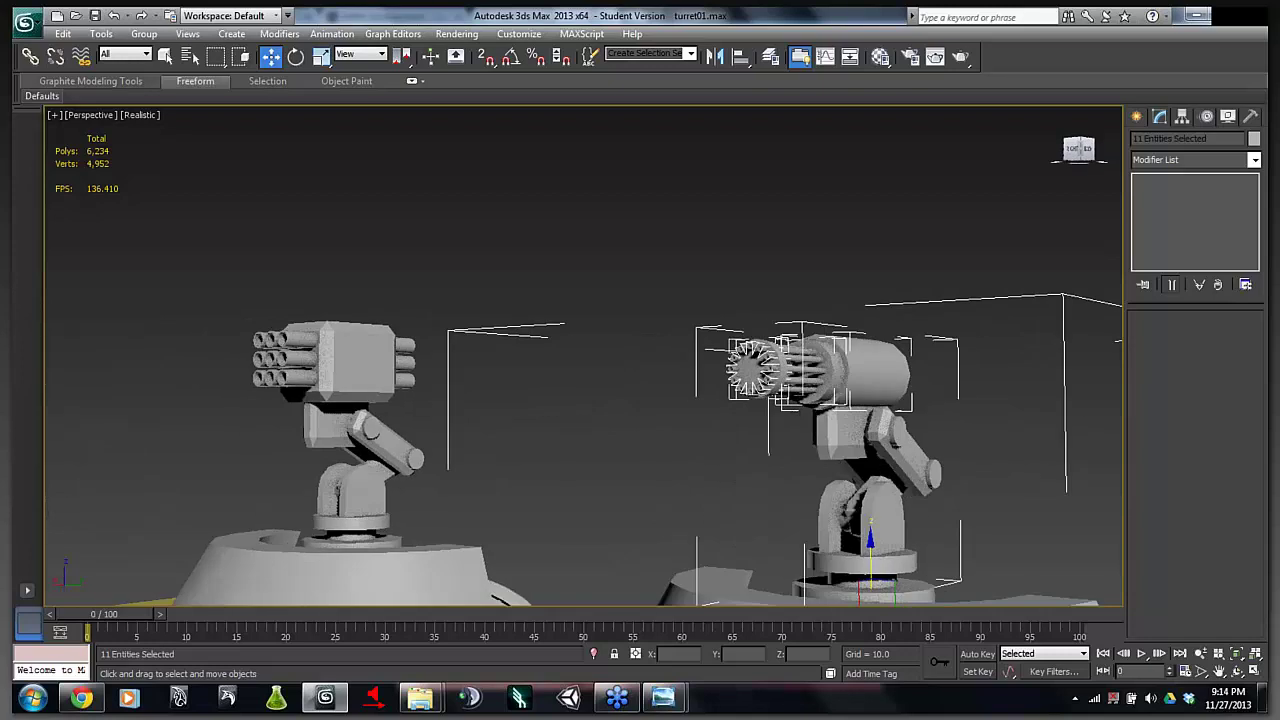
{"action": "left_click_drag", "start_coordinate": [1079, 149], "coordinate": [1105, 149]}
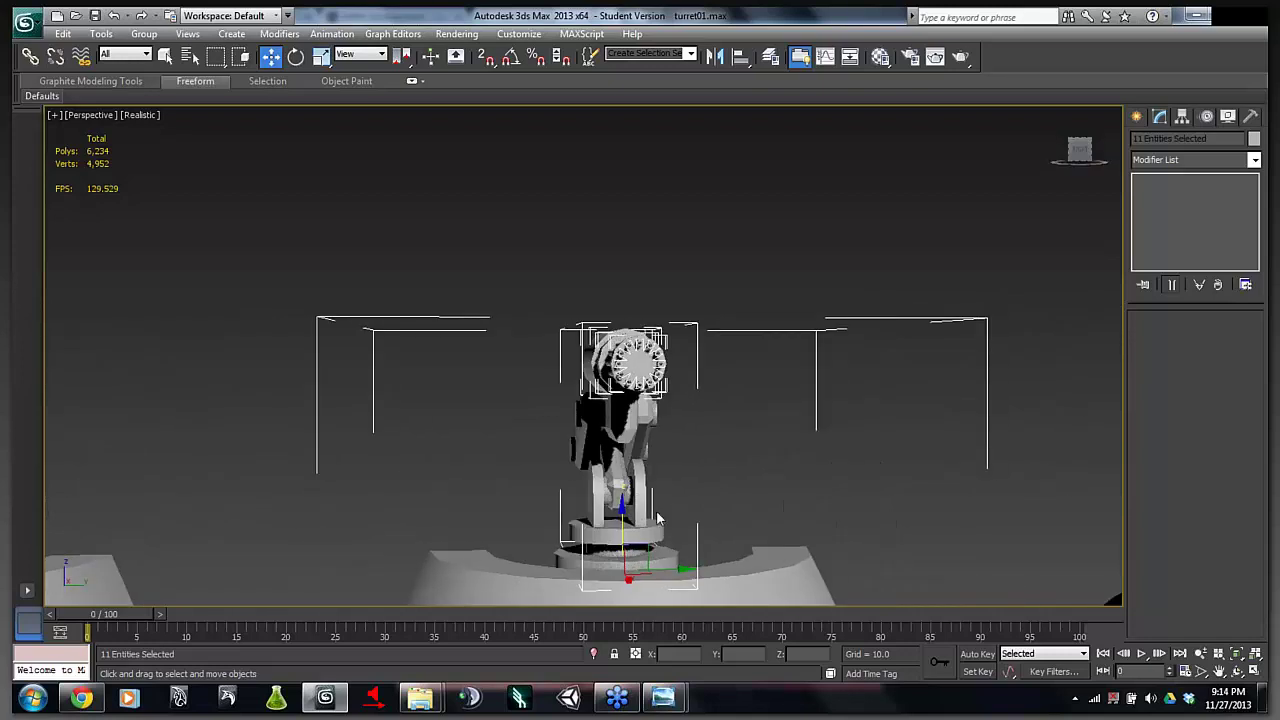
{"action": "right_click", "coordinate": [629, 353]}
{"action": "left_click", "coordinate": [803, 324]}
{"action": "left_click", "coordinate": [711, 327]}
- Select the rotary gun's opened inner group, try to ungroup it, and clear the selection
{"action": "scroll", "coordinate": [643, 244], "scroll_direction": "up", "scroll_amount": 2}
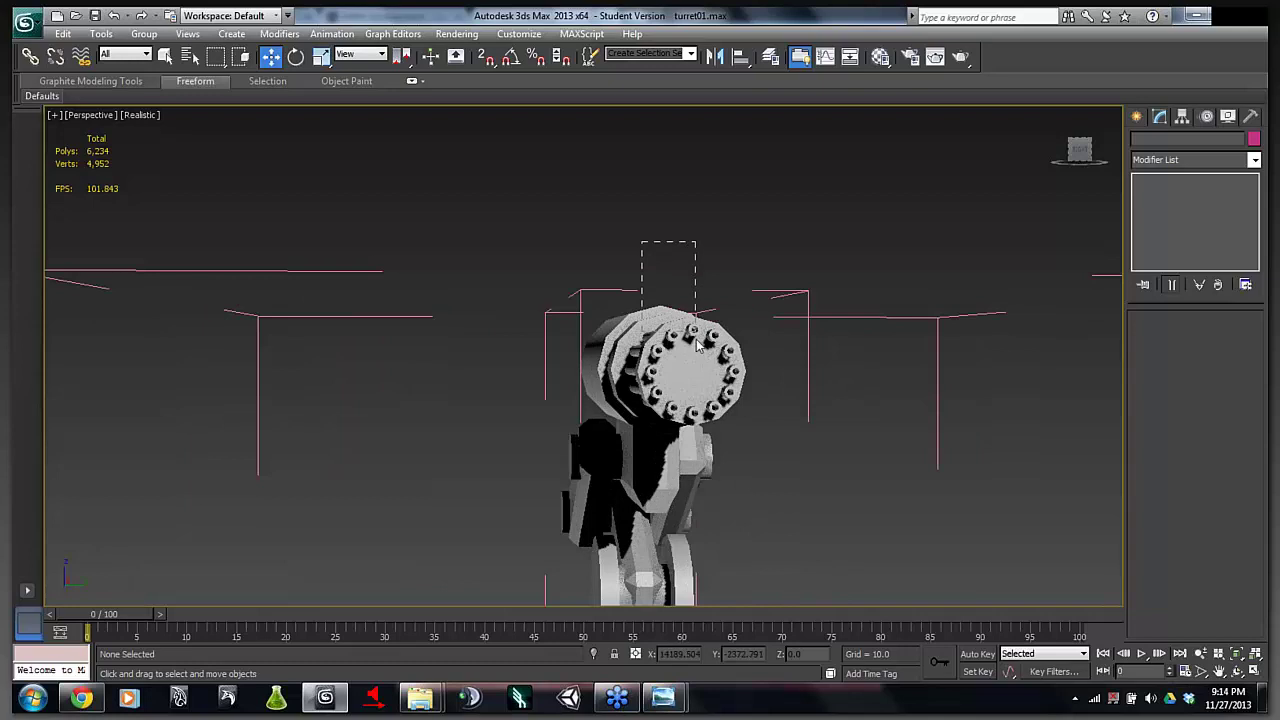
{"action": "left_click", "coordinate": [718, 352]}
{"action": "left_click", "coordinate": [808, 368]}
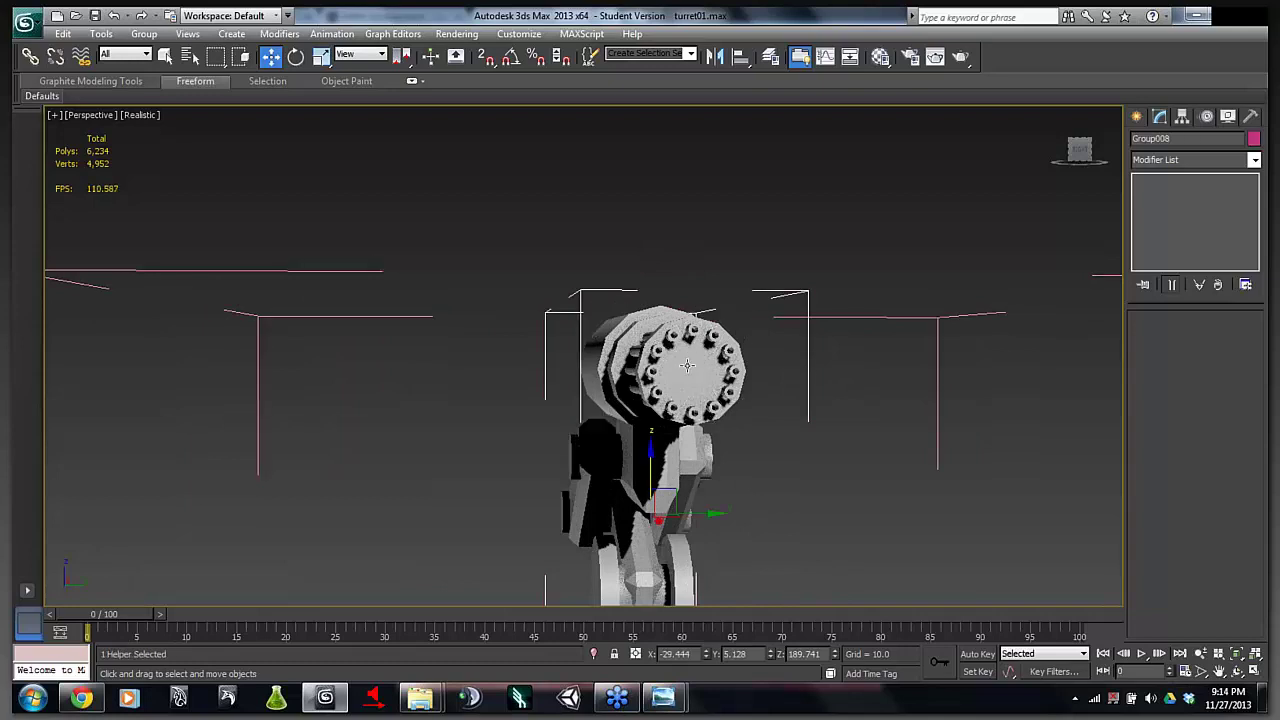
{"action": "left_click", "coordinate": [144, 33]}
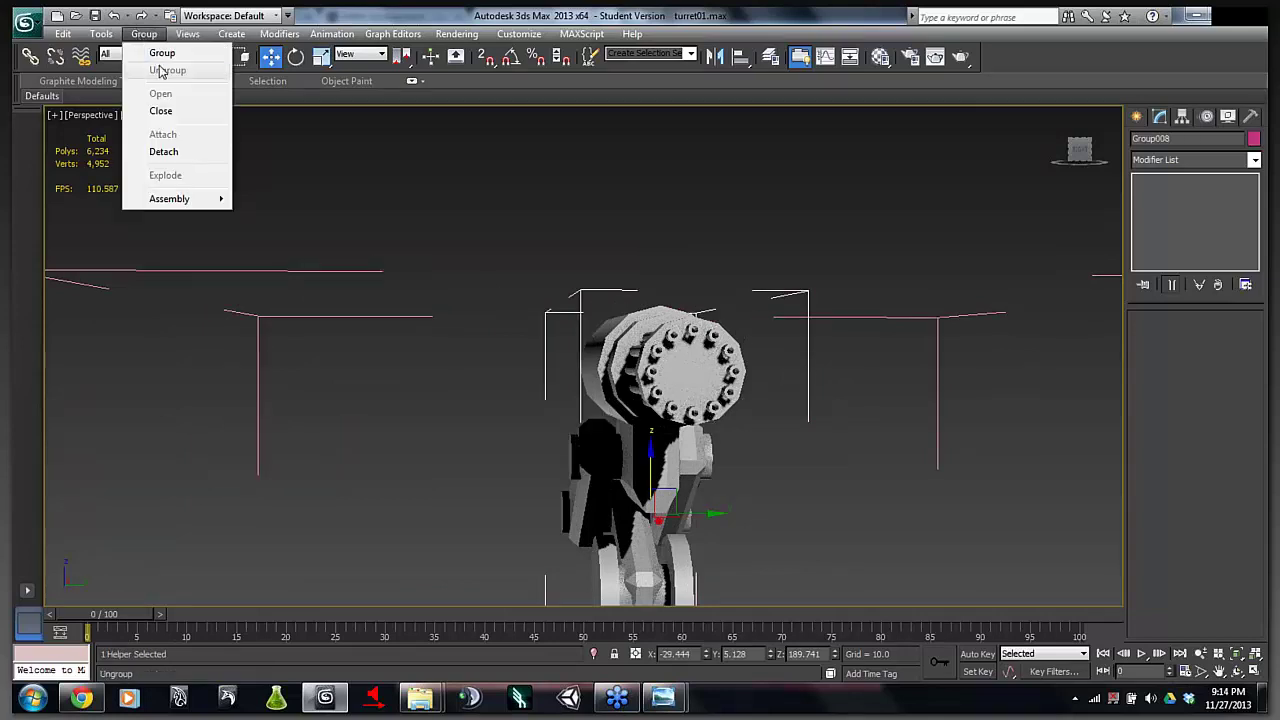
{"action": "left_click", "coordinate": [160, 71]}
{"action": "left_click", "coordinate": [444, 206]}
{"action": "left_click", "coordinate": [144, 34]}
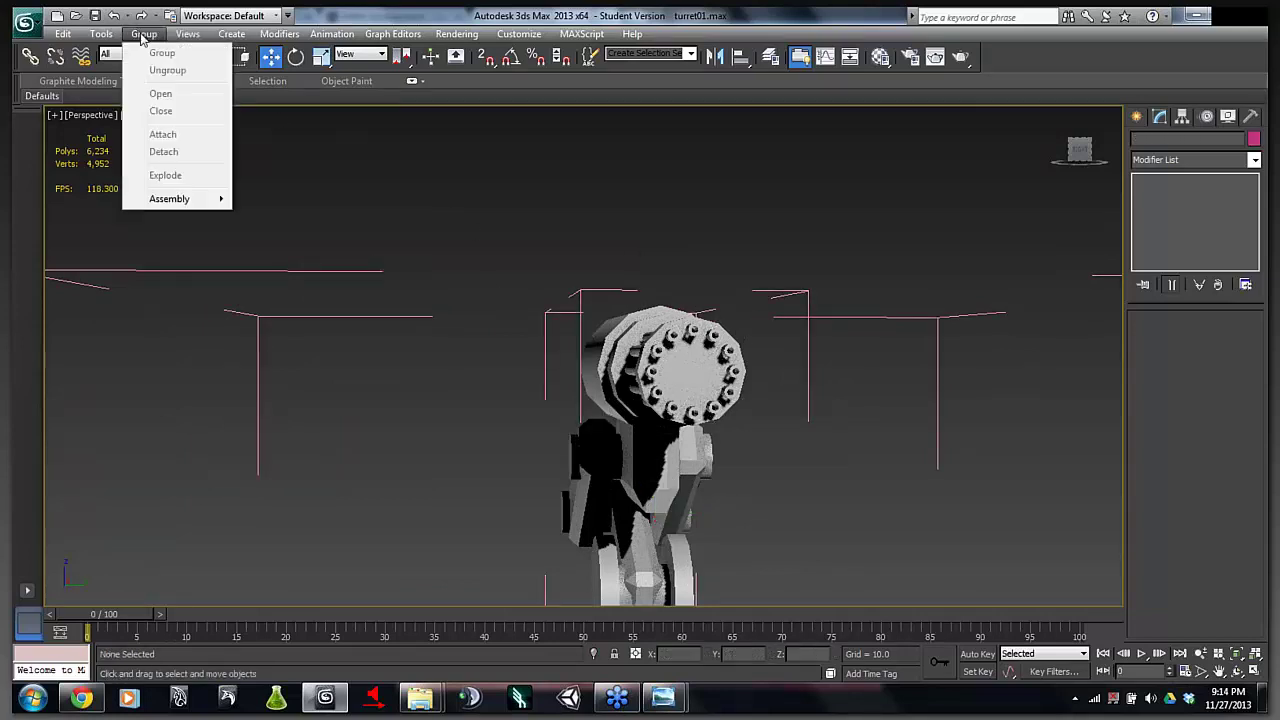
{"action": "left_click", "coordinate": [620, 232]}
- Select the rotary gun's barrel group within the opened turret and deselect it
{"action": "scroll", "coordinate": [644, 244], "scroll_direction": "down", "scroll_amount": 2}
{"action": "scroll", "coordinate": [645, 251], "scroll_direction": "down", "scroll_amount": 3}
{"action": "left_click", "coordinate": [625, 345]}
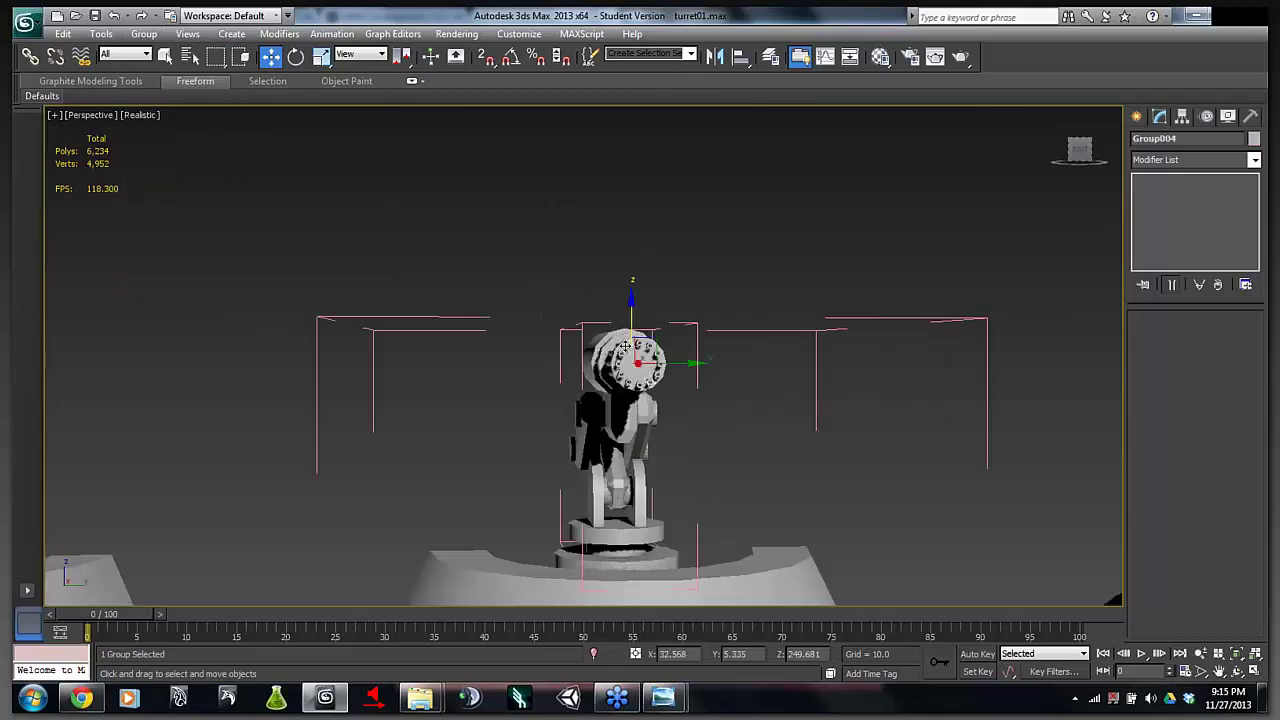
{"action": "left_click", "coordinate": [680, 291]}
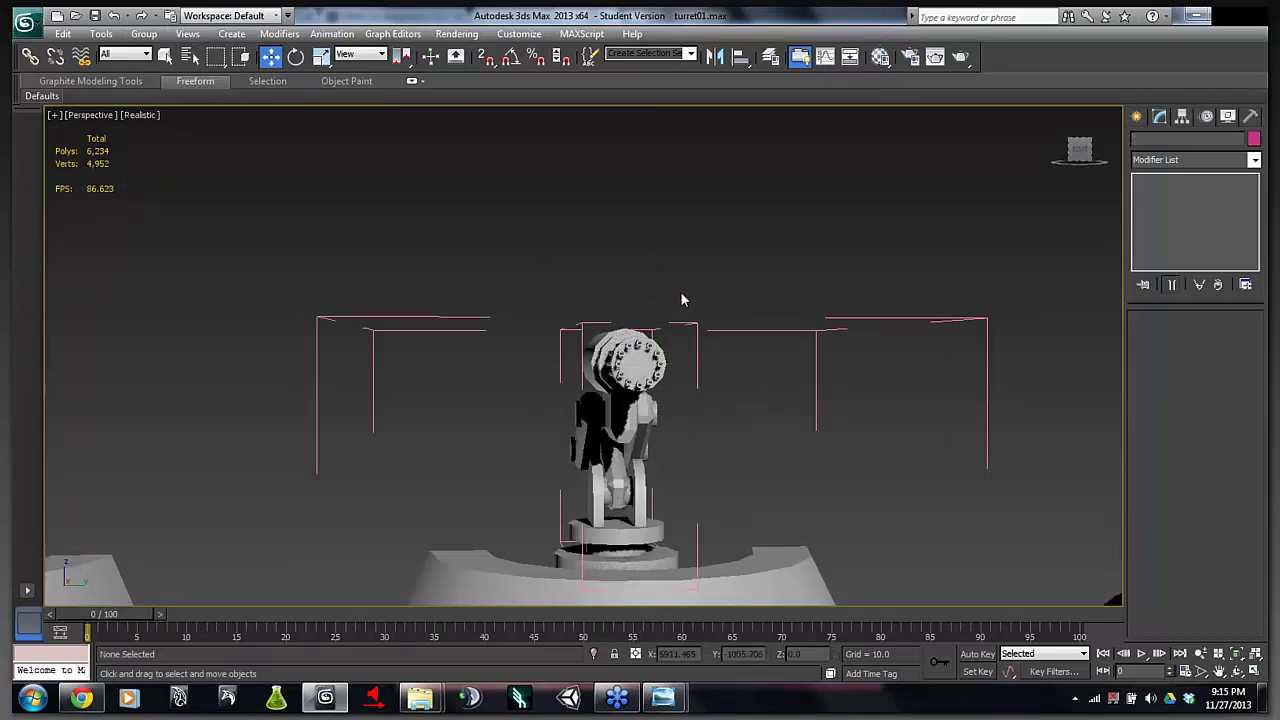
- Try to ungroup the rotary gun's barrels and body inside the opened turret group, and clear the selection
{"action": "scroll", "coordinate": [666, 293], "scroll_direction": "up", "scroll_amount": 5}
{"action": "left_click_drag", "start_coordinate": [600, 288], "coordinate": [670, 344]}
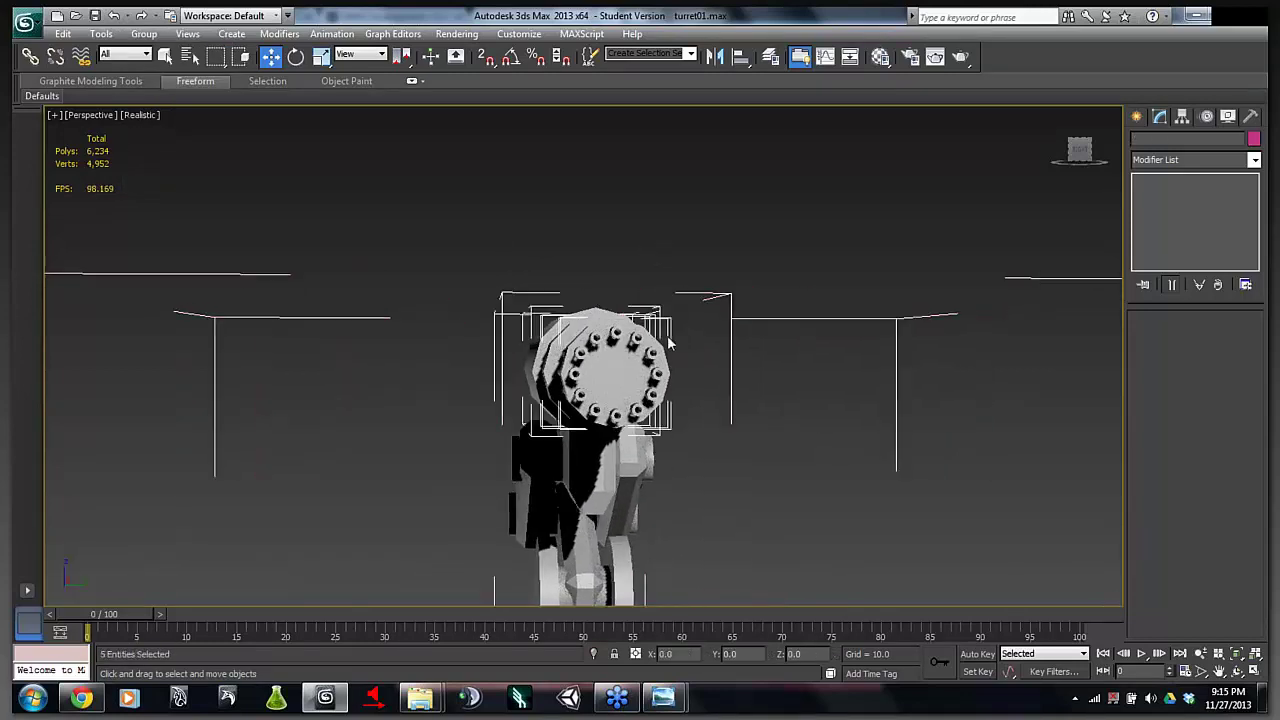
{"action": "left_click", "coordinate": [140, 42]}
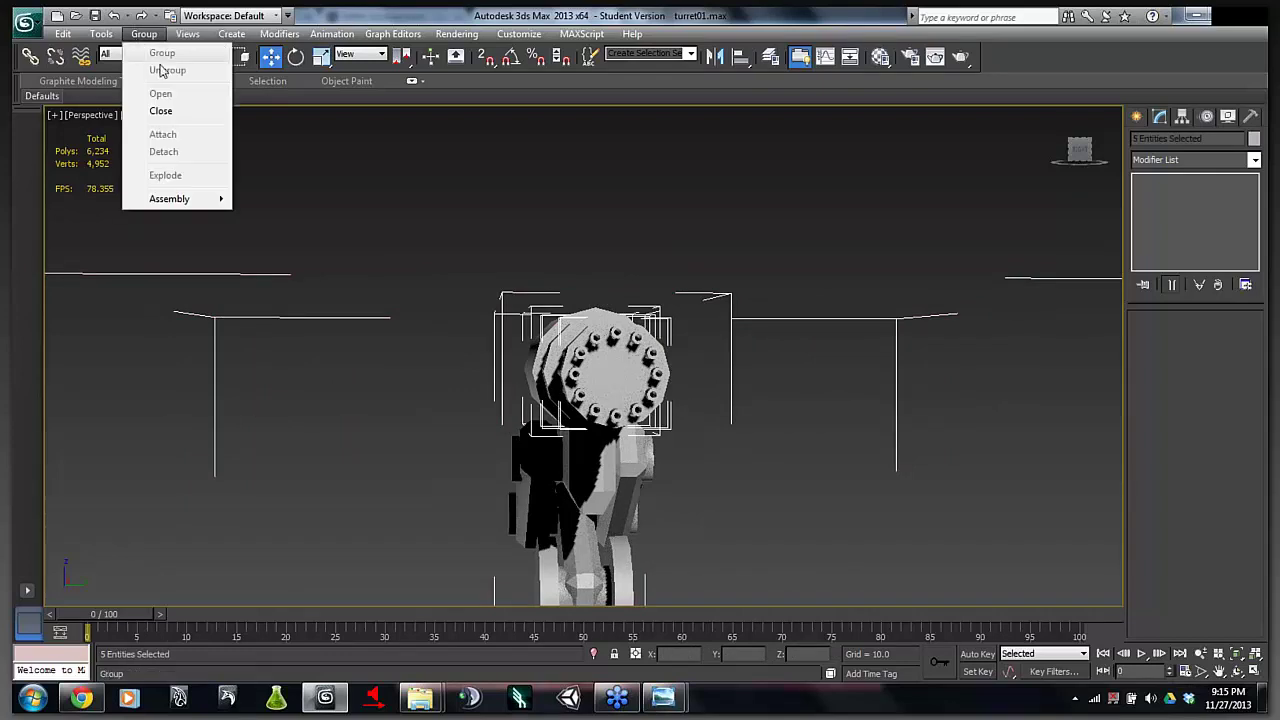
{"action": "left_click", "coordinate": [163, 69]}
{"action": "left_click", "coordinate": [675, 355]}
{"action": "scroll", "coordinate": [684, 215], "scroll_direction": "down", "scroll_amount": 6}
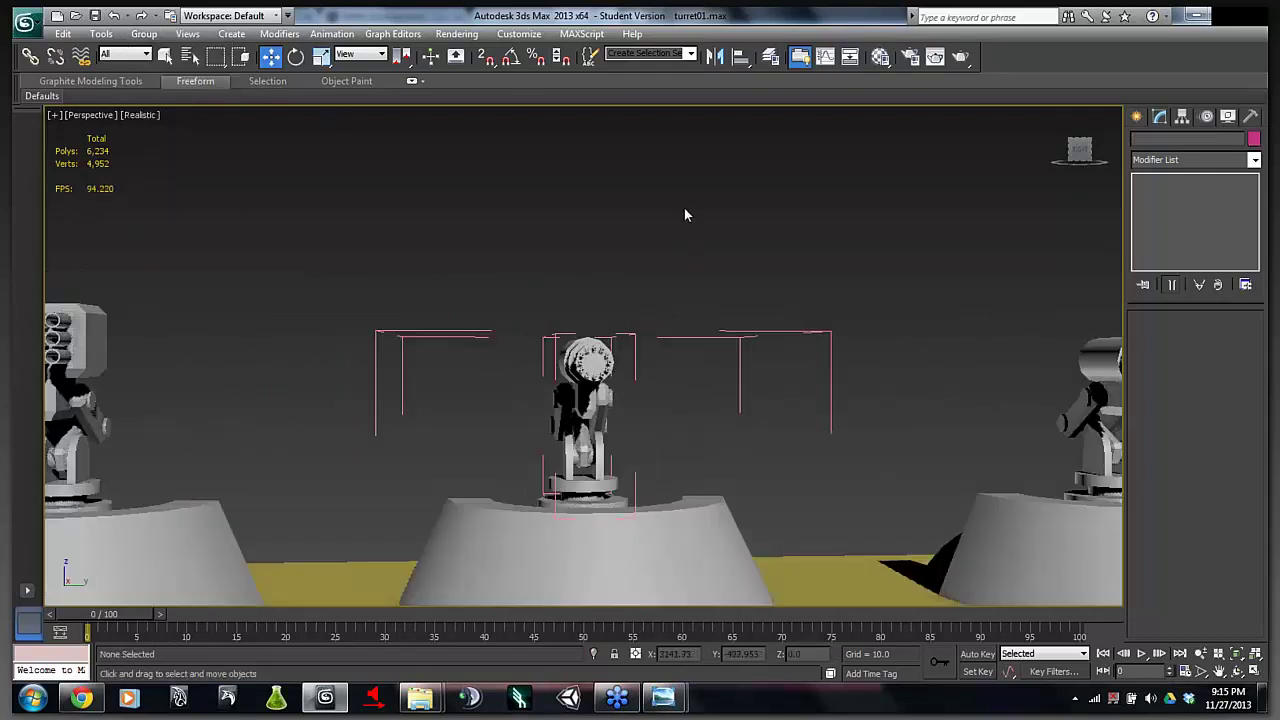
- Close the middle turret's opened group using its curved base, and clear the selection
{"action": "left_click", "coordinate": [144, 33]}
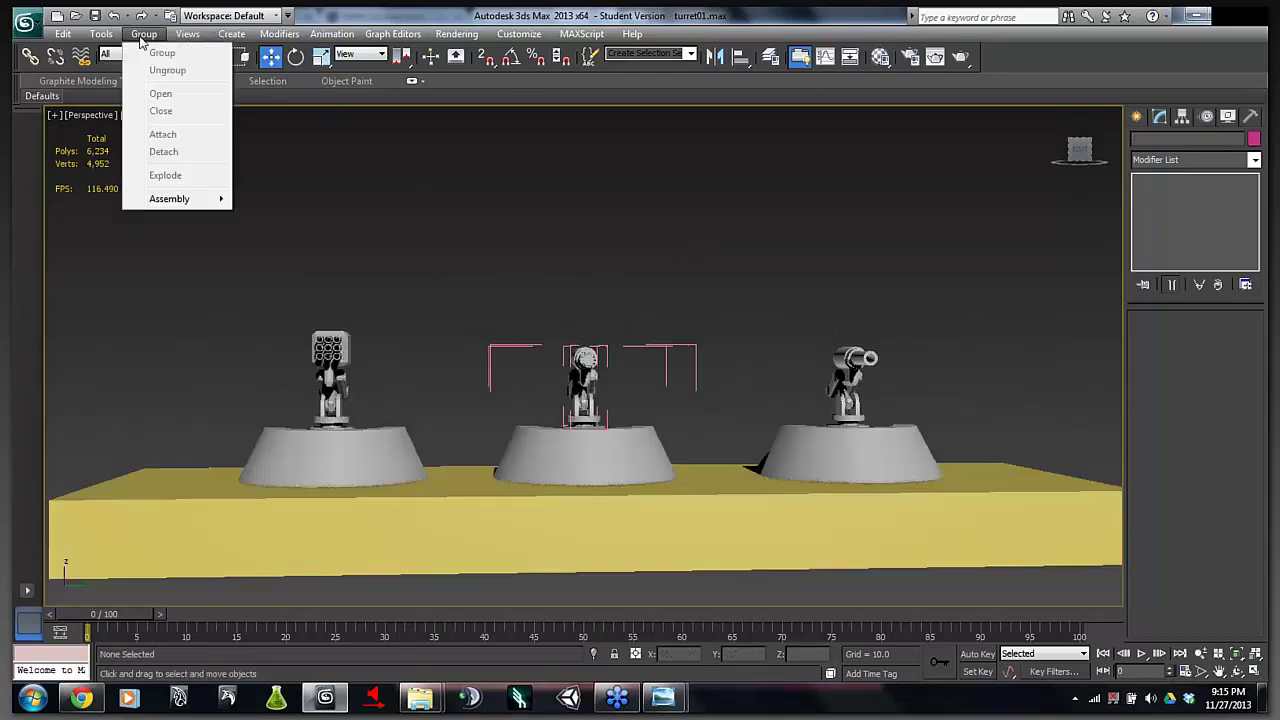
{"action": "left_click", "coordinate": [467, 201]}
{"action": "left_click", "coordinate": [551, 461]}
{"action": "left_click", "coordinate": [144, 33]}
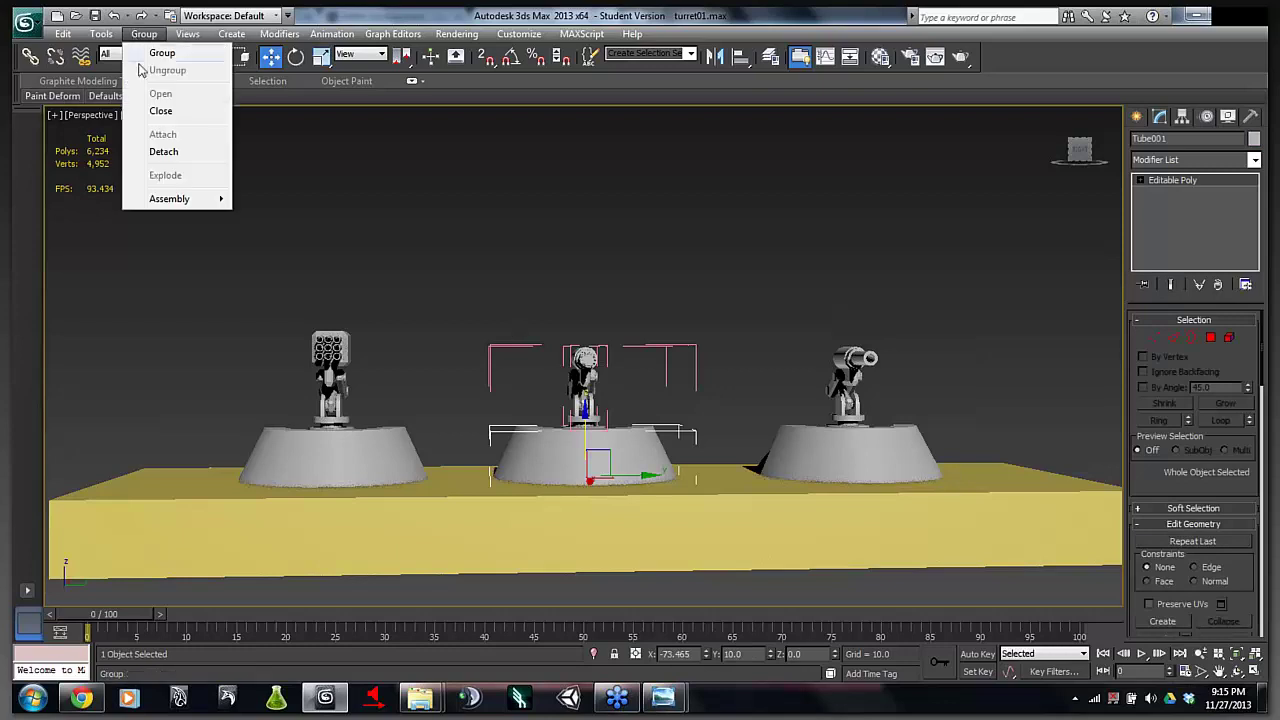
{"action": "left_click", "coordinate": [170, 111]}
{"action": "left_click", "coordinate": [594, 328]}
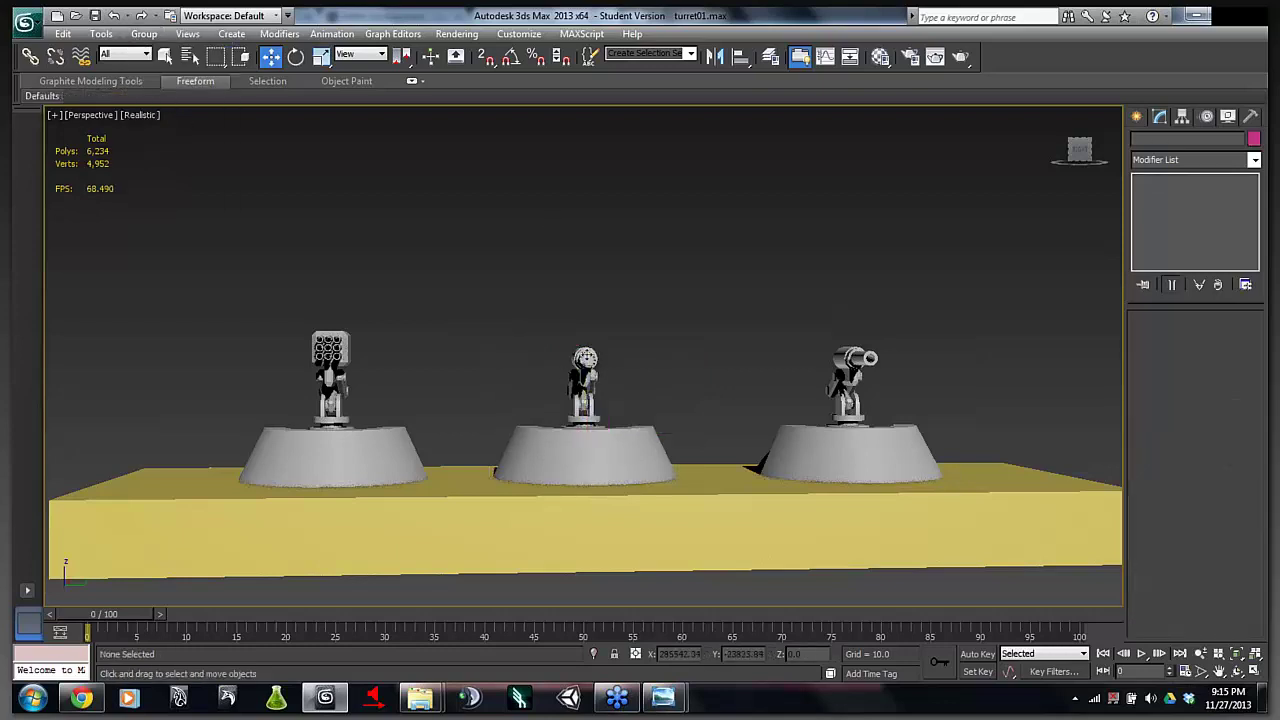
- Ungroup the middle turret's outer group that holds the rotary gun and its arm, and clear the selection
{"action": "left_click", "coordinate": [586, 375]}
{"action": "left_click", "coordinate": [144, 33]}
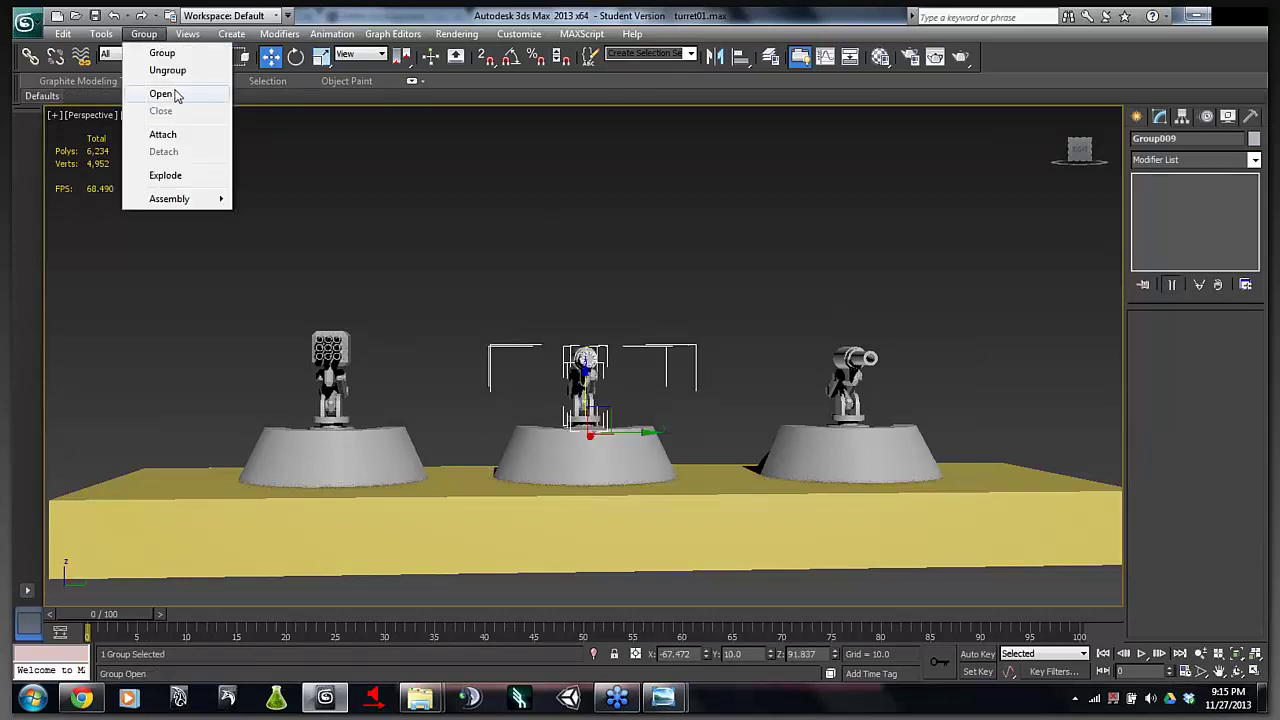
{"action": "left_click", "coordinate": [167, 70]}
{"action": "left_click", "coordinate": [626, 260]}
- Ungroup the nested group containing the rotary gun and arm parts of the middle turret
{"action": "scroll", "coordinate": [631, 403], "scroll_direction": "up", "scroll_amount": 5}
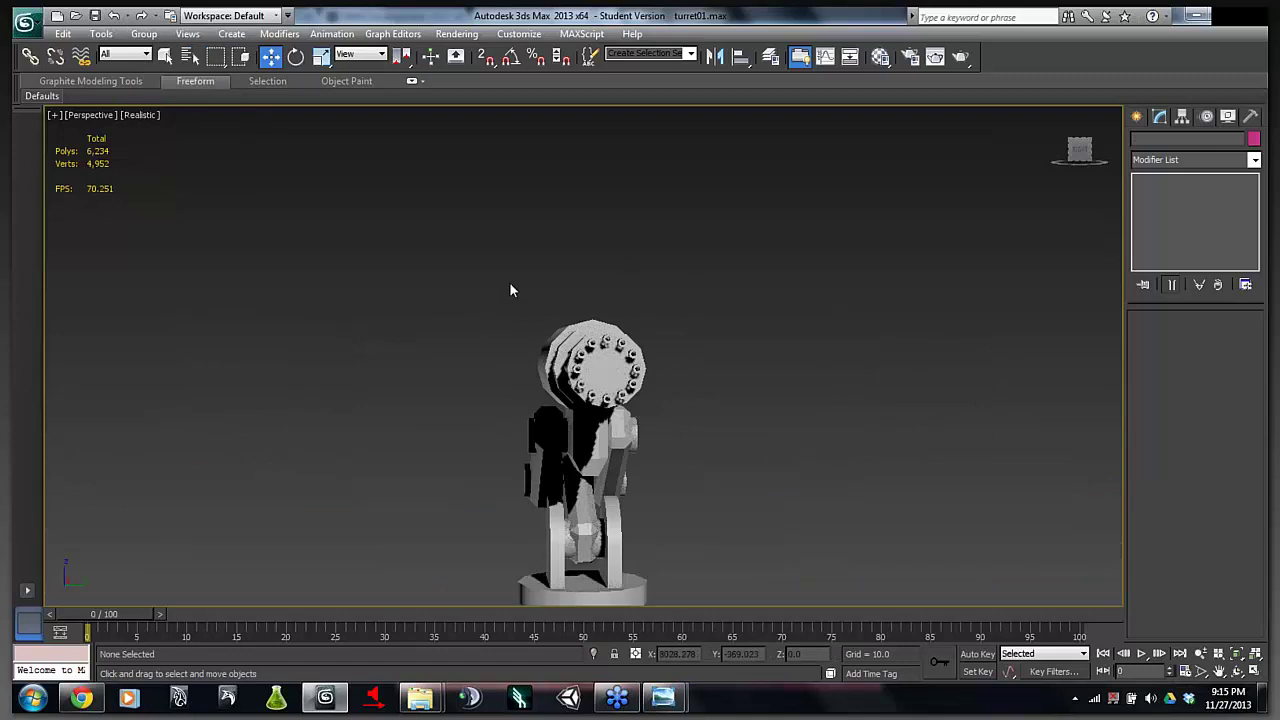
{"action": "left_click_drag", "start_coordinate": [490, 256], "coordinate": [620, 335]}
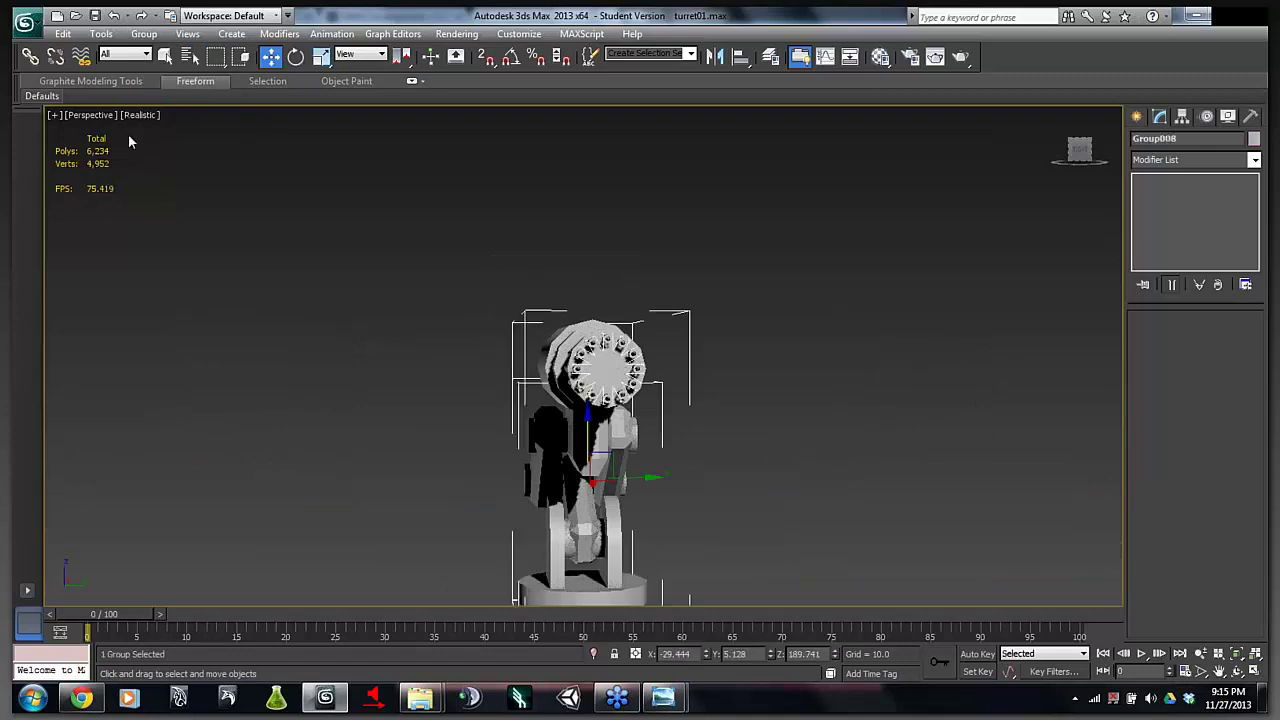
{"action": "left_click", "coordinate": [144, 33]}
{"action": "left_click", "coordinate": [165, 67]}
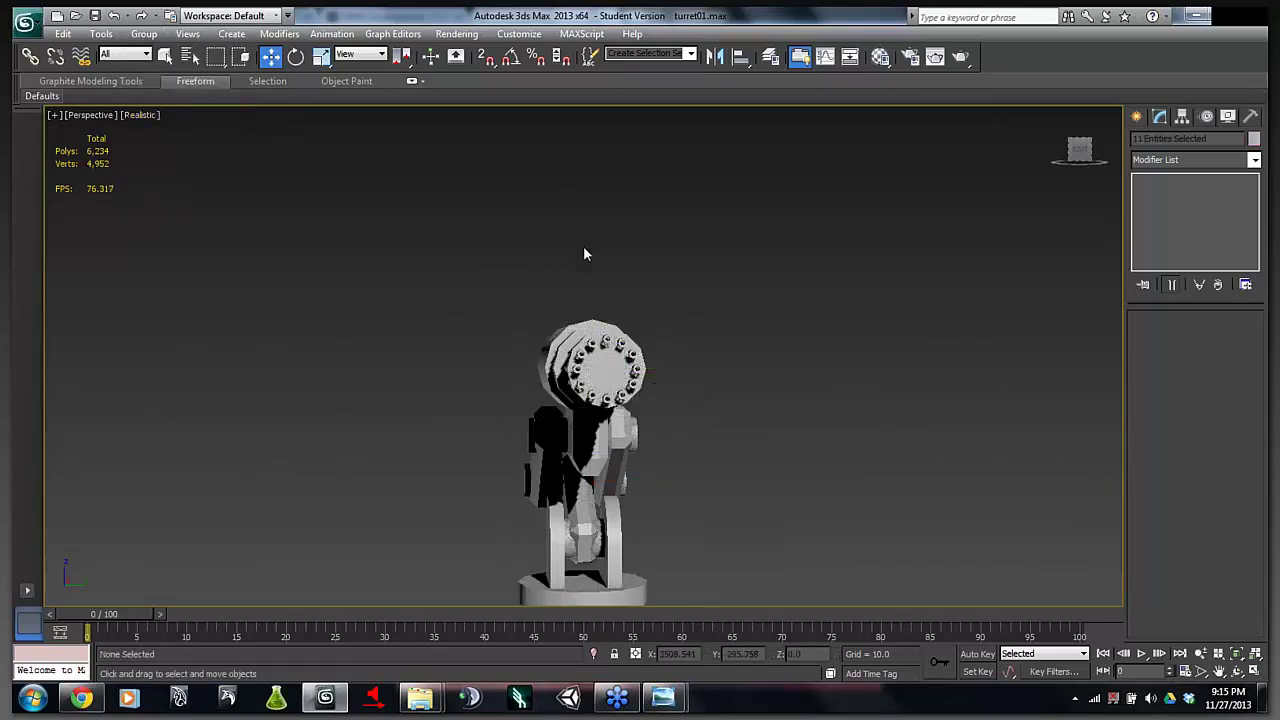
- Select all parts of the rotary gun's barrels and body and move them up and to one side of the arm
{"action": "left_click_drag", "start_coordinate": [602, 333], "coordinate": [606, 340]}
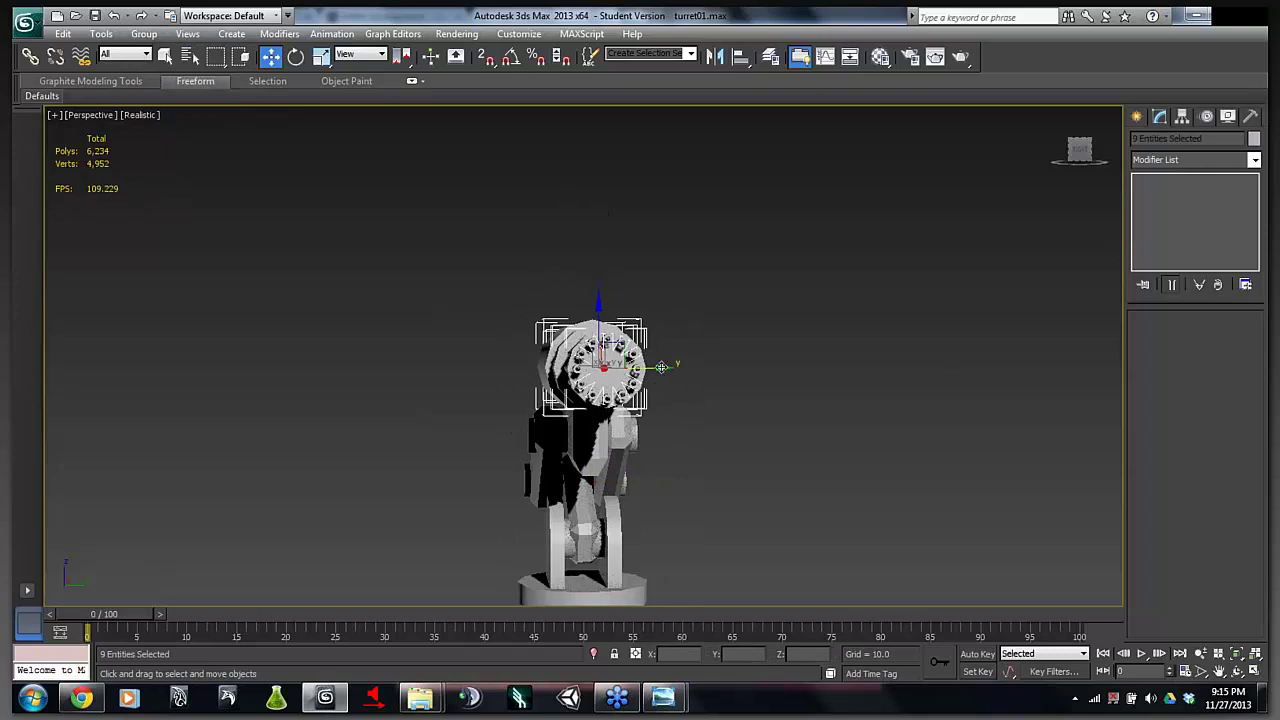
{"action": "left_click_drag", "start_coordinate": [663, 369], "coordinate": [572, 361]}
{"action": "key", "text": "ctrl+z"}
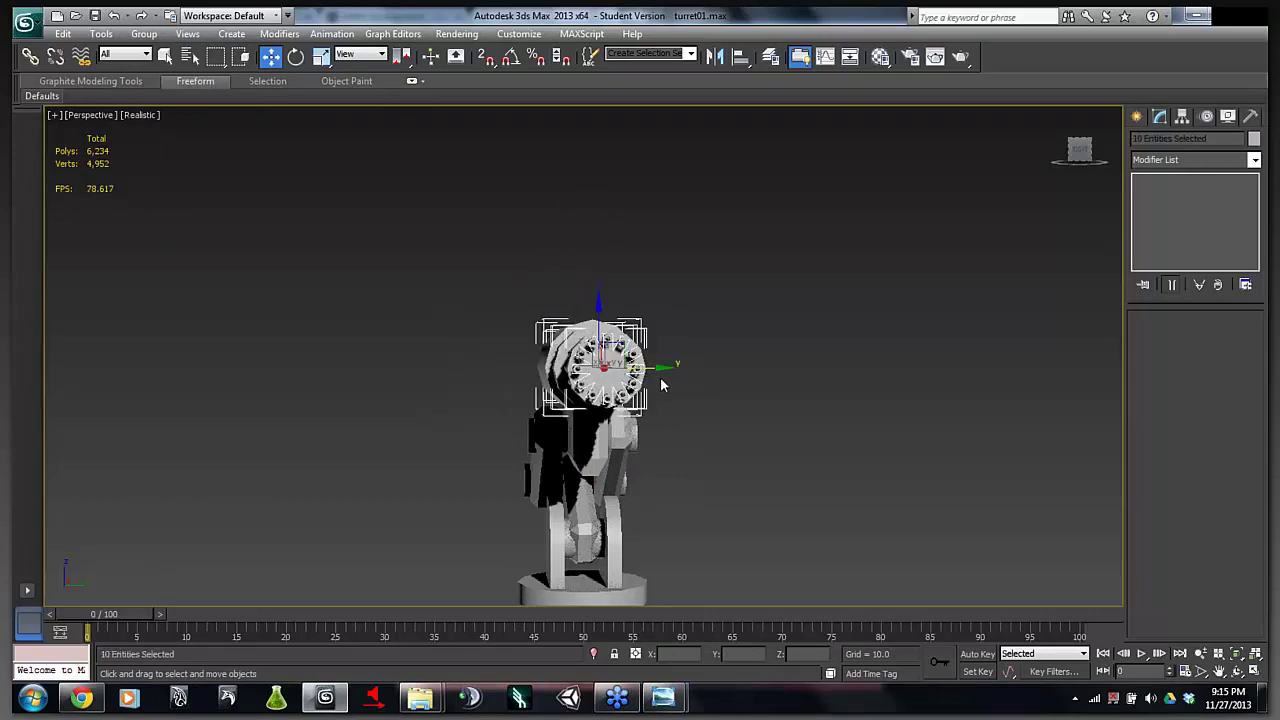
{"action": "left_click_drag", "start_coordinate": [619, 350], "coordinate": [540, 330]}
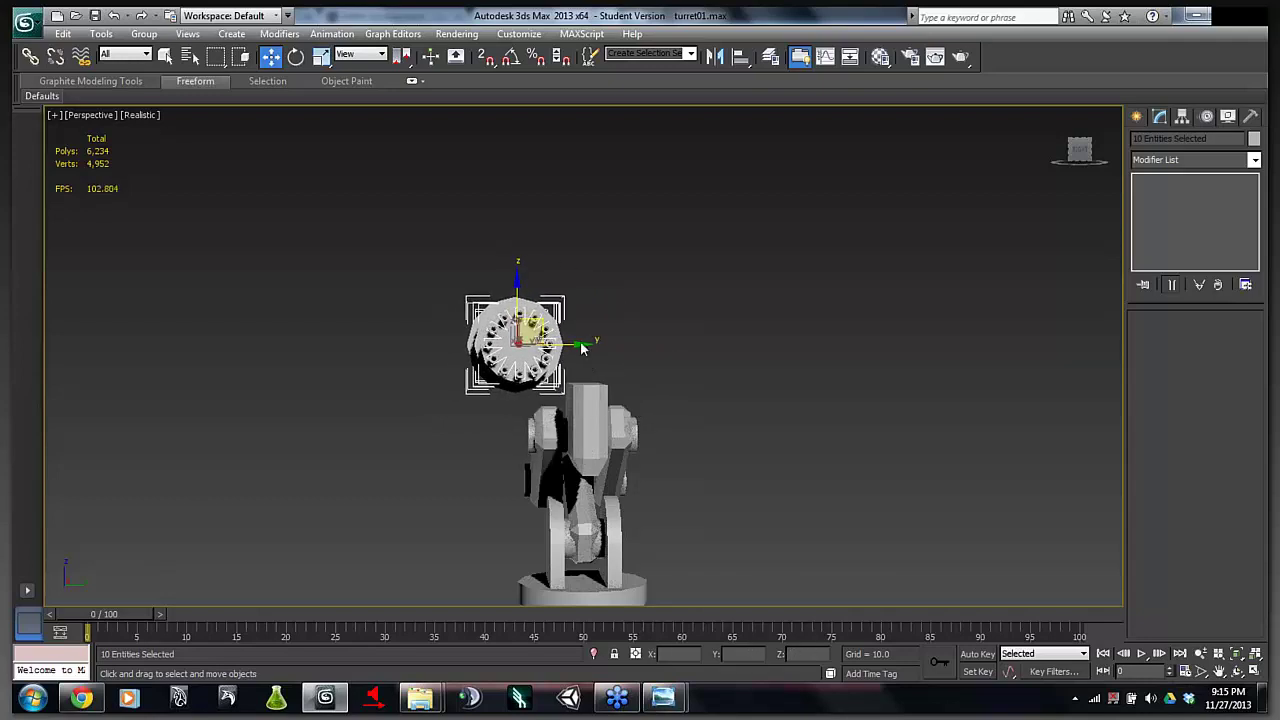
- Clone the rotary gun along Y as one independent copy on the opposite side of the arm
{"action": "left_click_drag", "start_coordinate": [580, 343], "coordinate": [745, 353]}
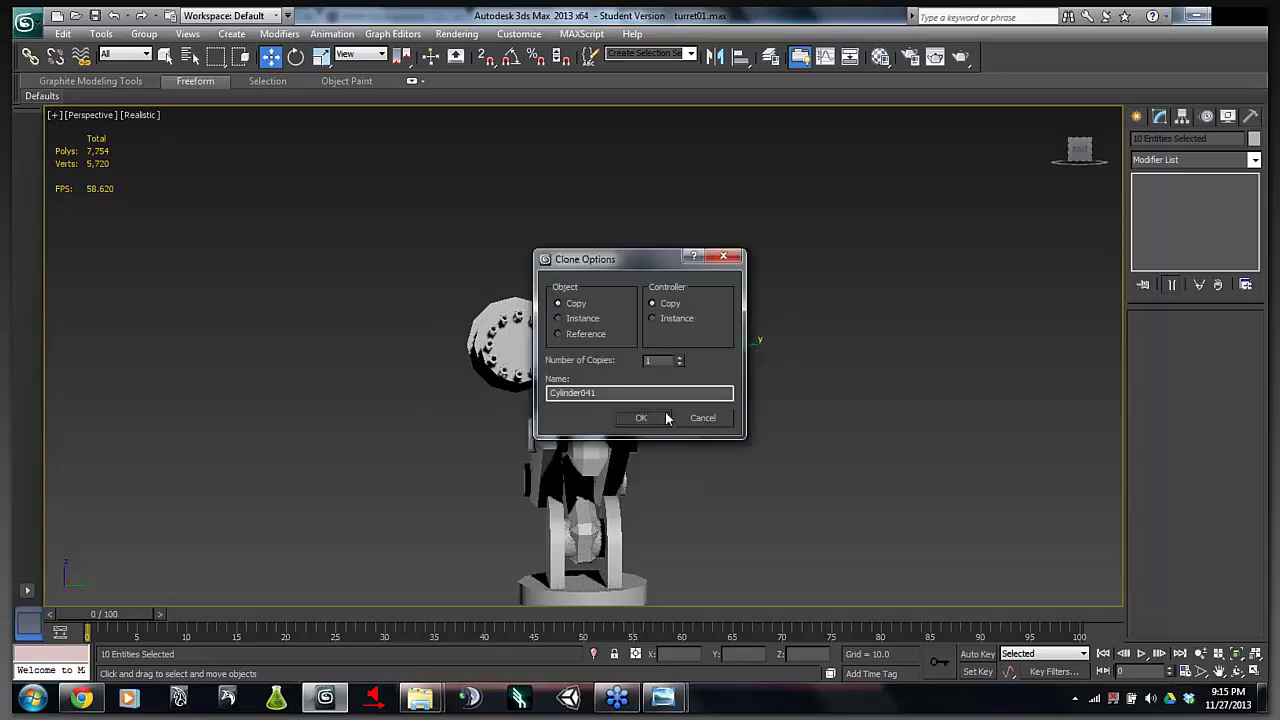
{"action": "left_click", "coordinate": [645, 418]}
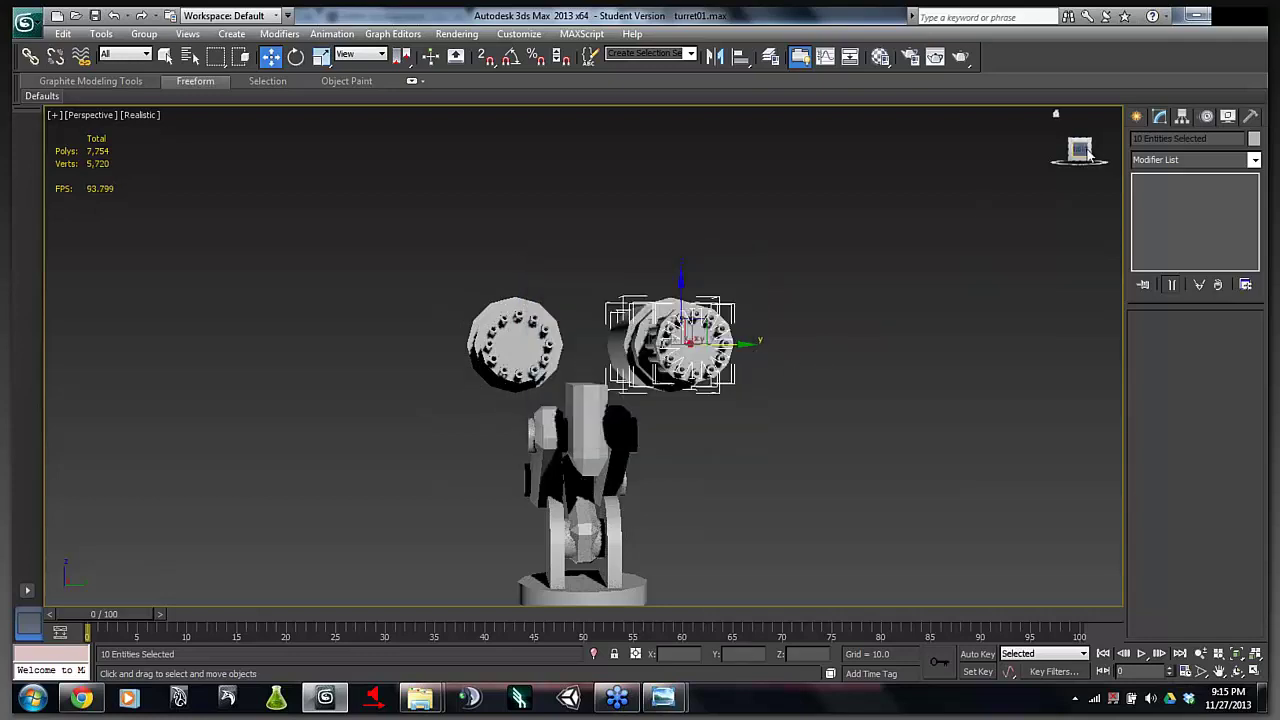
{"action": "mouse_move", "coordinate": [1088, 154]}
{"action": "left_mouse_down"}
{"action": "mouse_move", "coordinate": [1068, 140]}
{"action": "mouse_move", "coordinate": [1034, 175]}
{"action": "mouse_move", "coordinate": [1068, 205]}
{"action": "mouse_move", "coordinate": [1072, 140]}
{"action": "mouse_move", "coordinate": [1062, 158]}
{"action": "mouse_move", "coordinate": [1079, 153]}
{"action": "left_mouse_up"}
- Copy the chamfer box at the middle turret's base up along Z to about 231.9, between the two rotary guns
{"action": "left_click", "coordinate": [641, 585]}
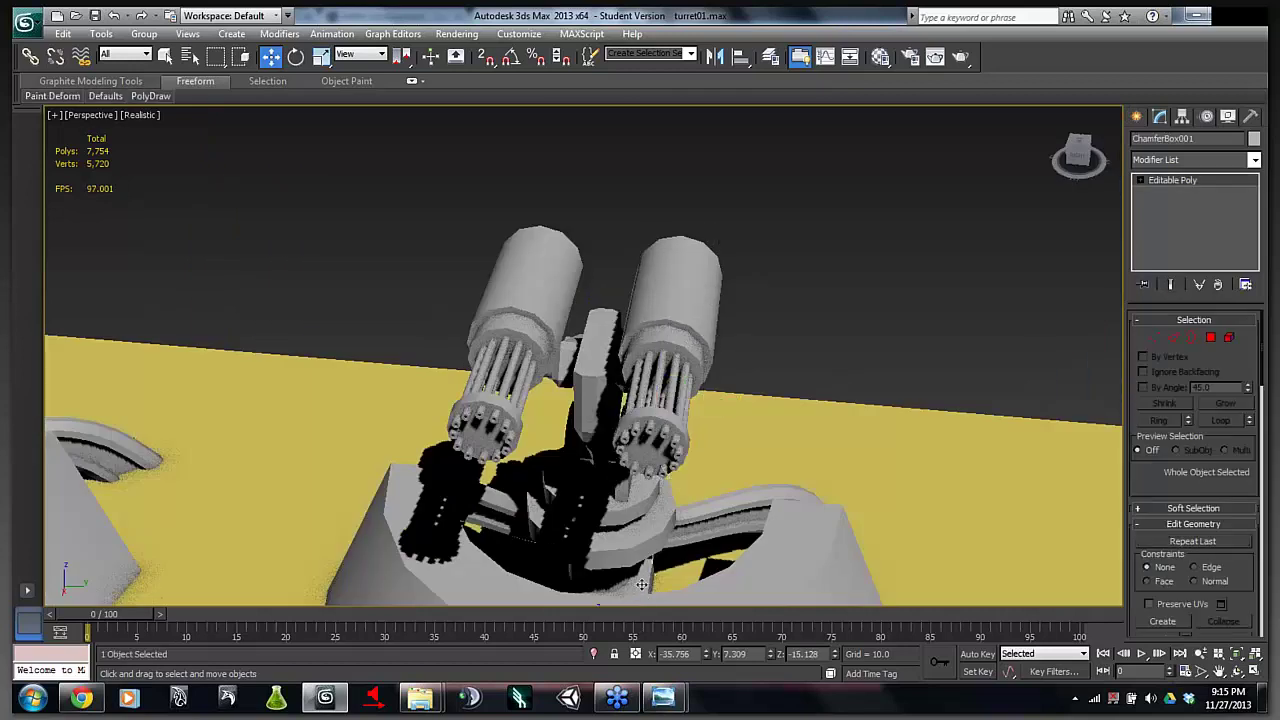
{"action": "scroll", "coordinate": [642, 573], "scroll_direction": "down", "scroll_amount": 2}
{"action": "left_click_drag", "start_coordinate": [1075, 155], "coordinate": [1079, 151]}
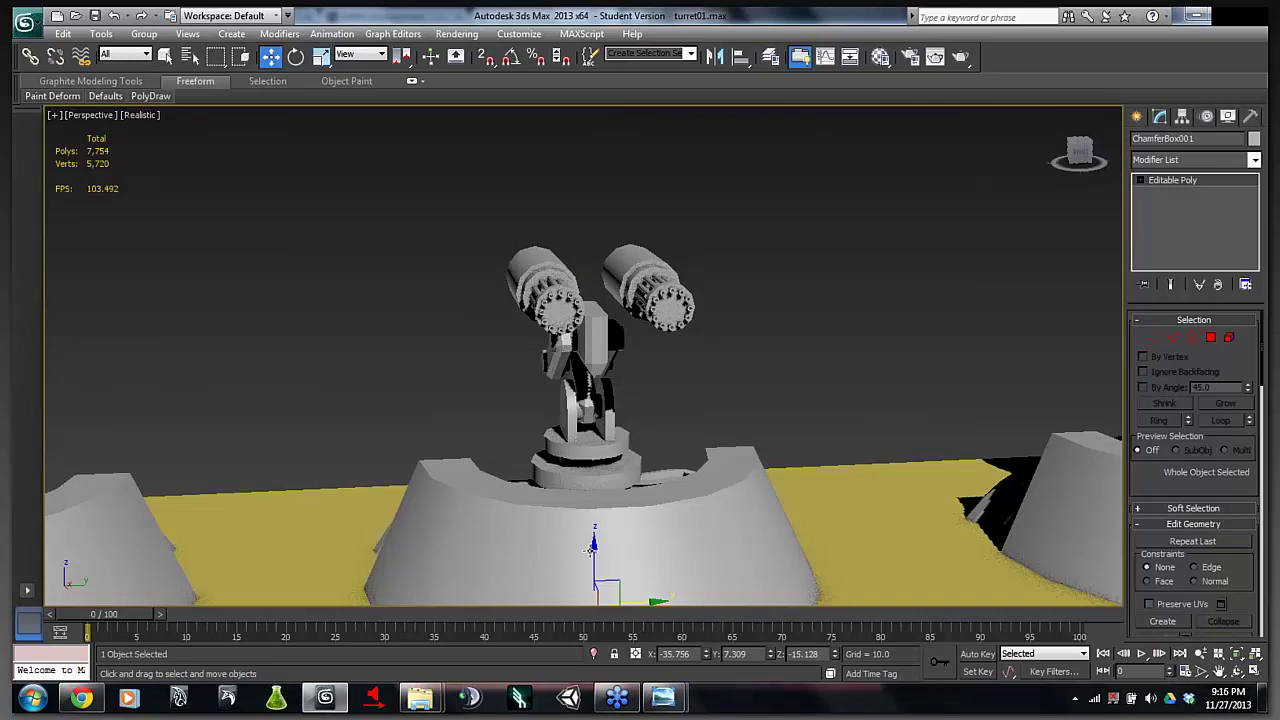
{"action": "left_click_drag", "start_coordinate": [592, 545], "coordinate": [605, 263]}
{"action": "left_click", "coordinate": [630, 419]}
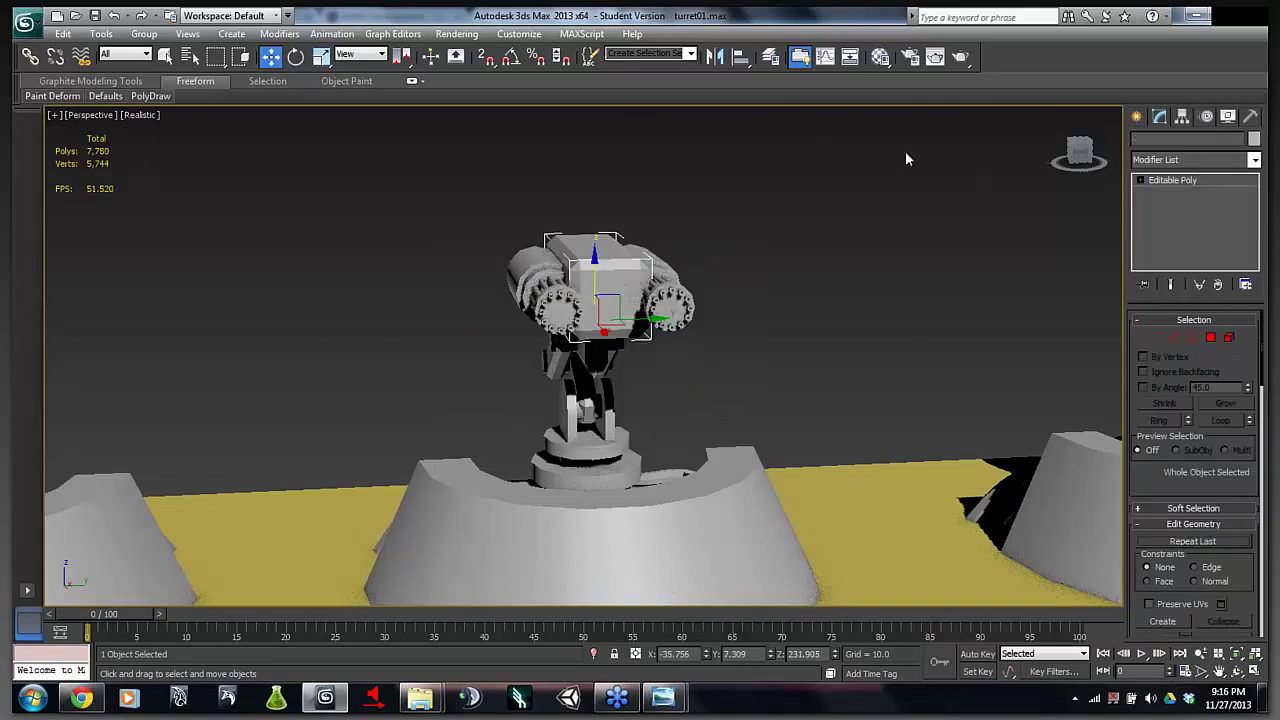
- Scale the copied box along X to about 59% and shift it back between the gun bodies to X about -52.2
{"action": "left_click", "coordinate": [1055, 114]}
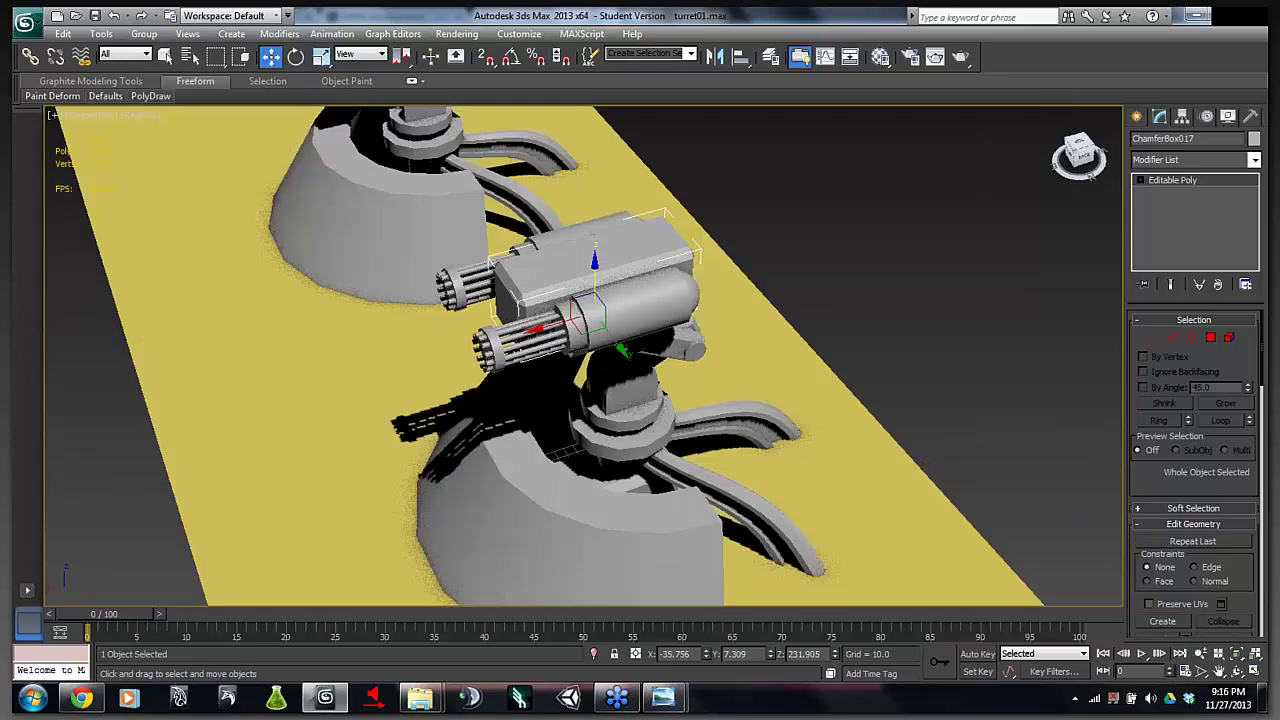
{"action": "left_click", "coordinate": [321, 57]}
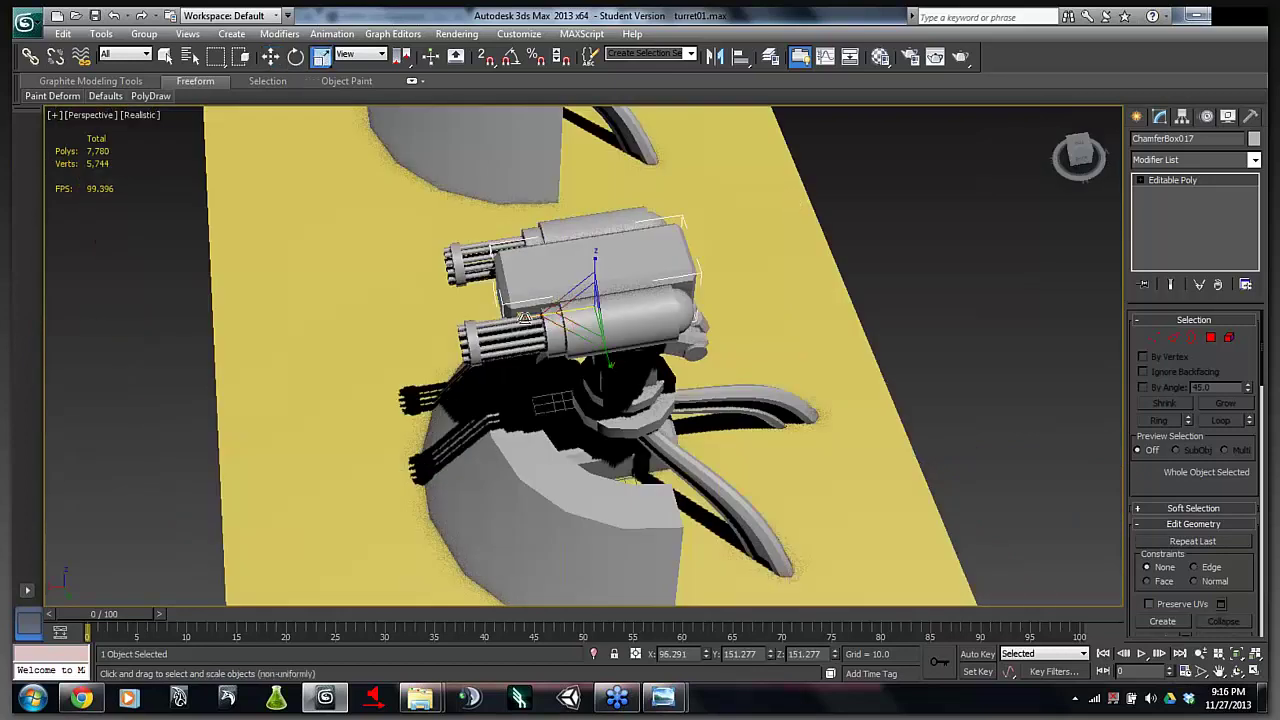
{"action": "left_click_drag", "start_coordinate": [537, 317], "coordinate": [586, 309]}
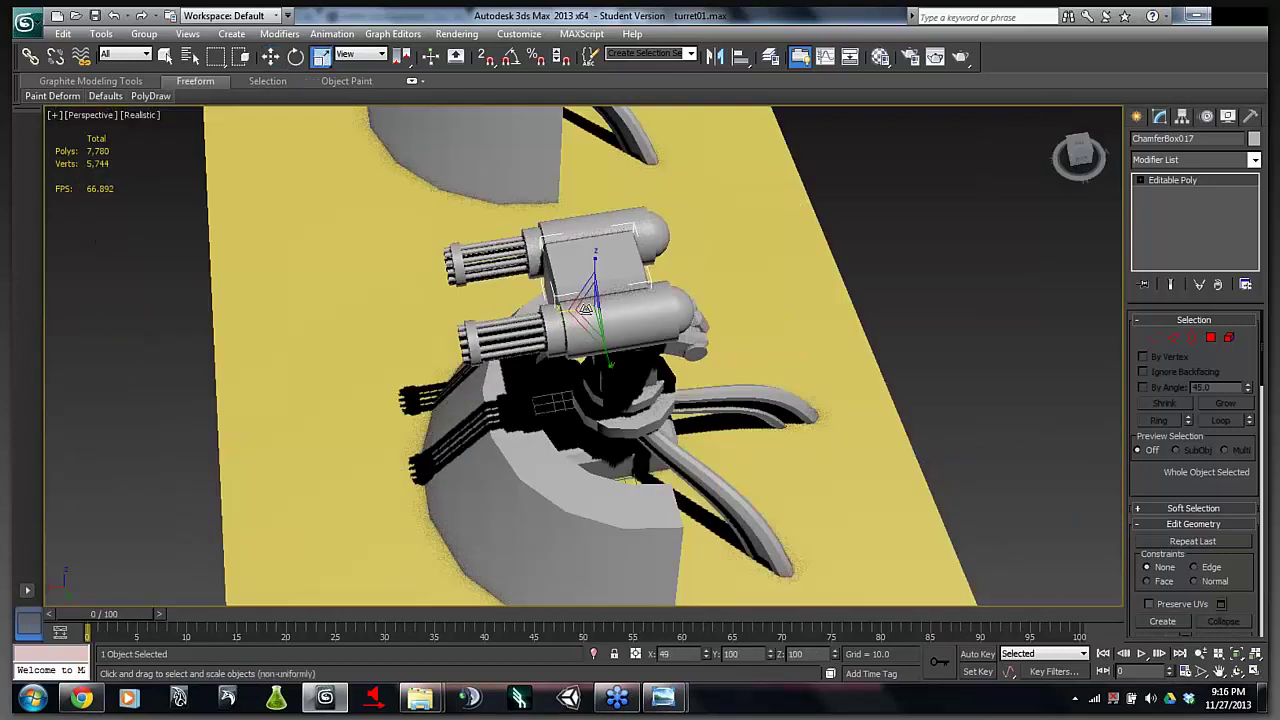
{"action": "left_click", "coordinate": [1079, 150]}
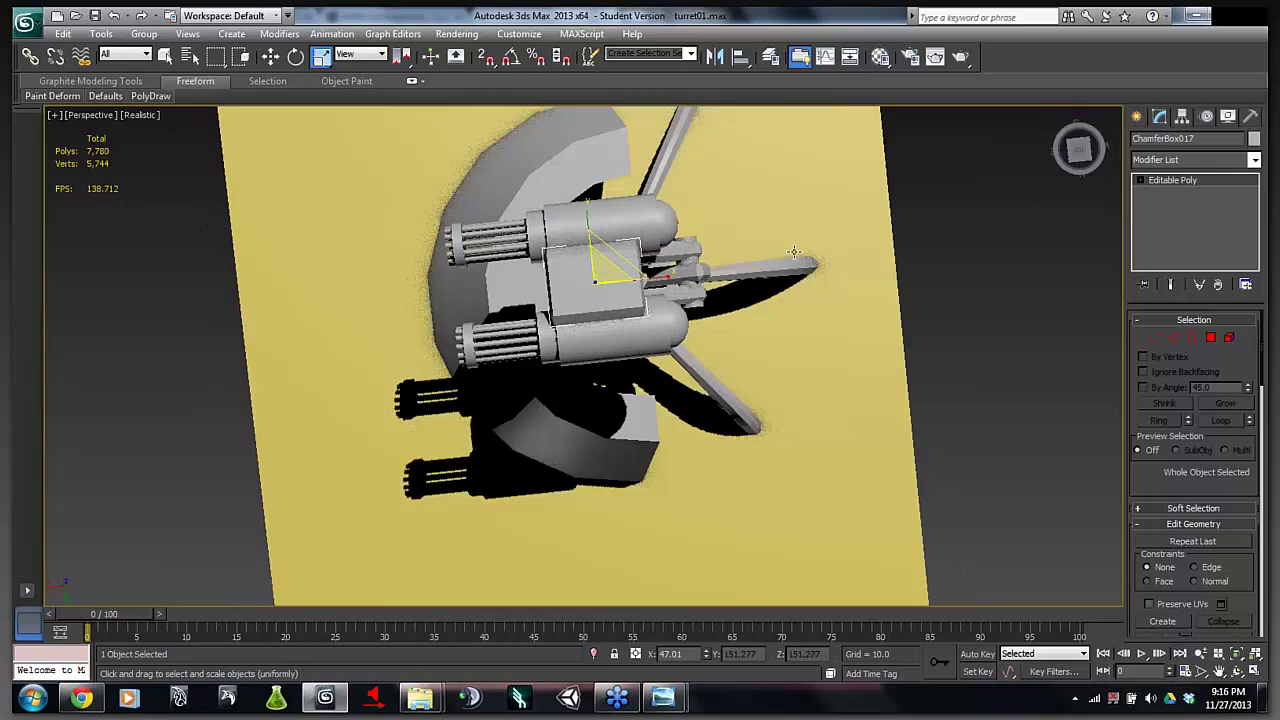
{"action": "left_click_drag", "start_coordinate": [662, 279], "coordinate": [683, 275]}
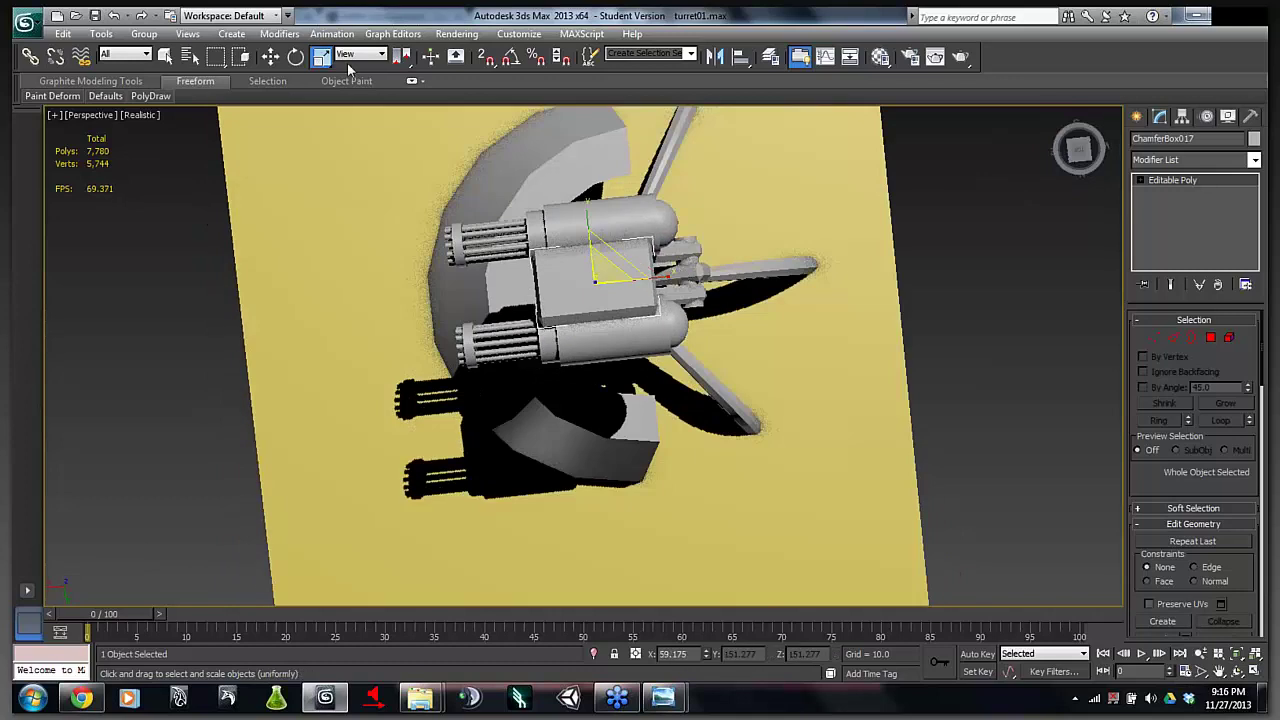
{"action": "left_click", "coordinate": [272, 57]}
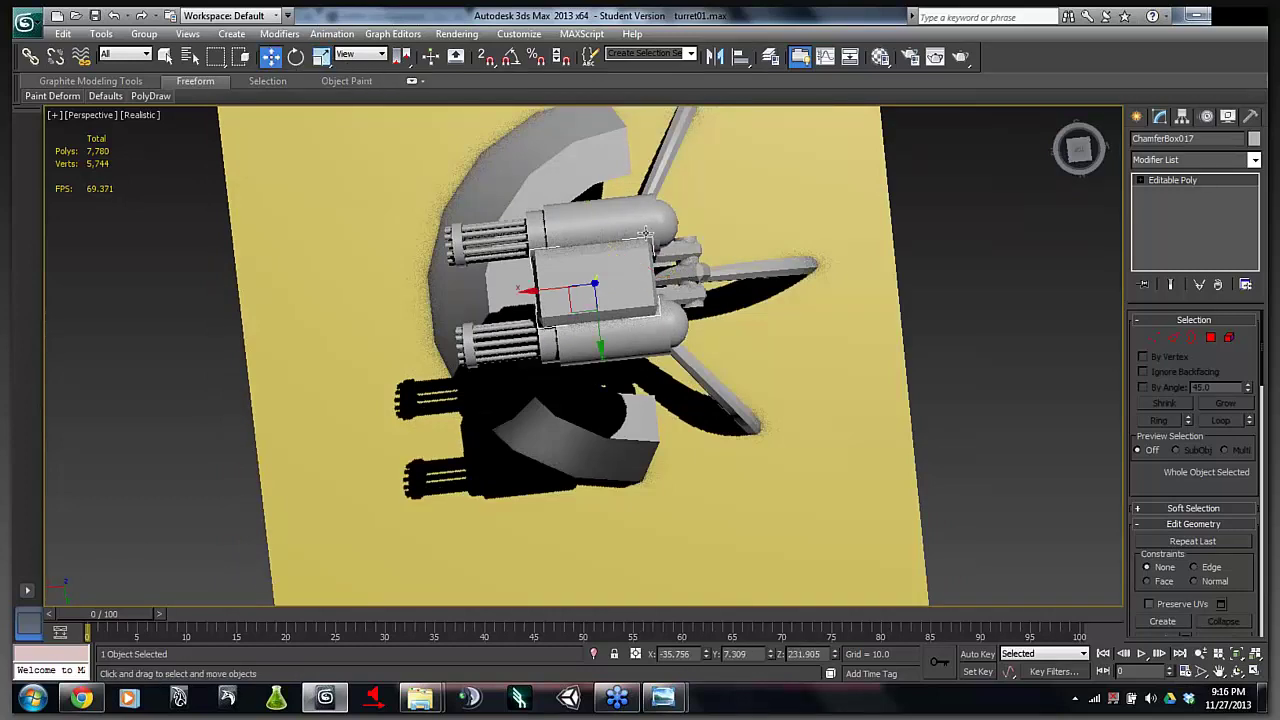
{"action": "left_click_drag", "start_coordinate": [529, 291], "coordinate": [695, 272]}
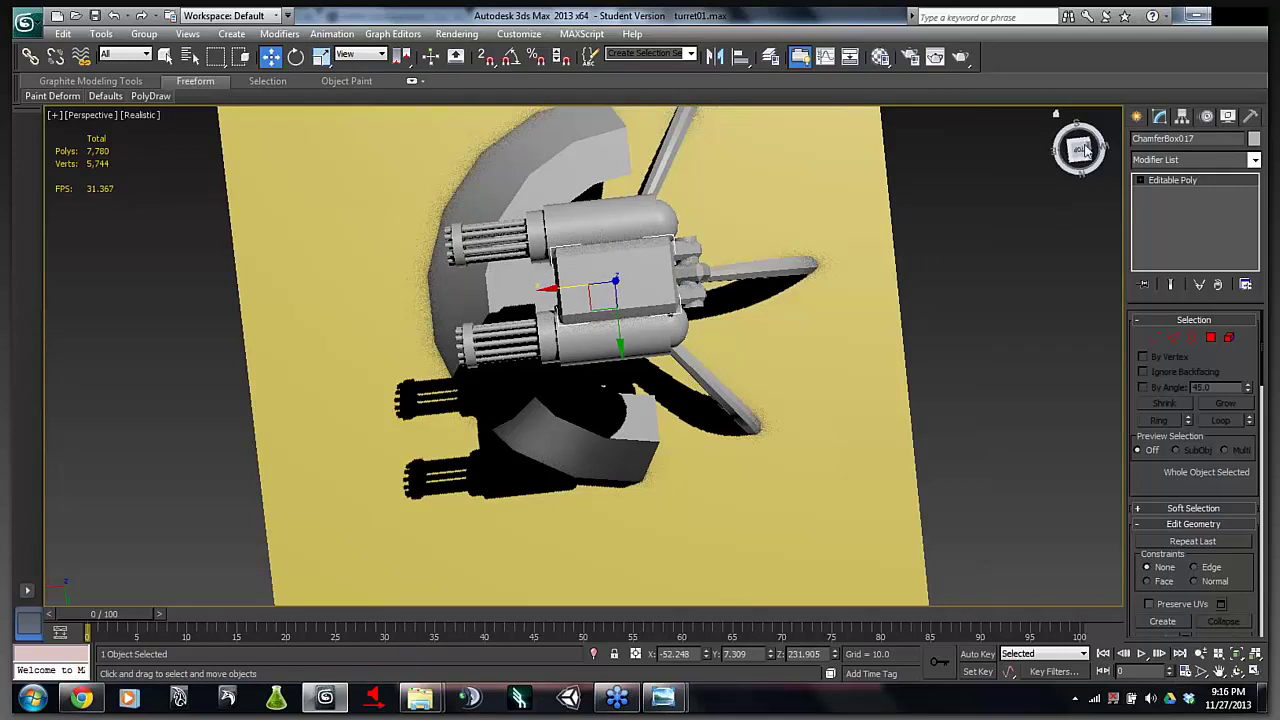
- Flatten the connecting box along Z so its top sits below the tops of the two guns, and deselect it
{"action": "left_click_drag", "start_coordinate": [1079, 149], "coordinate": [1150, 135]}
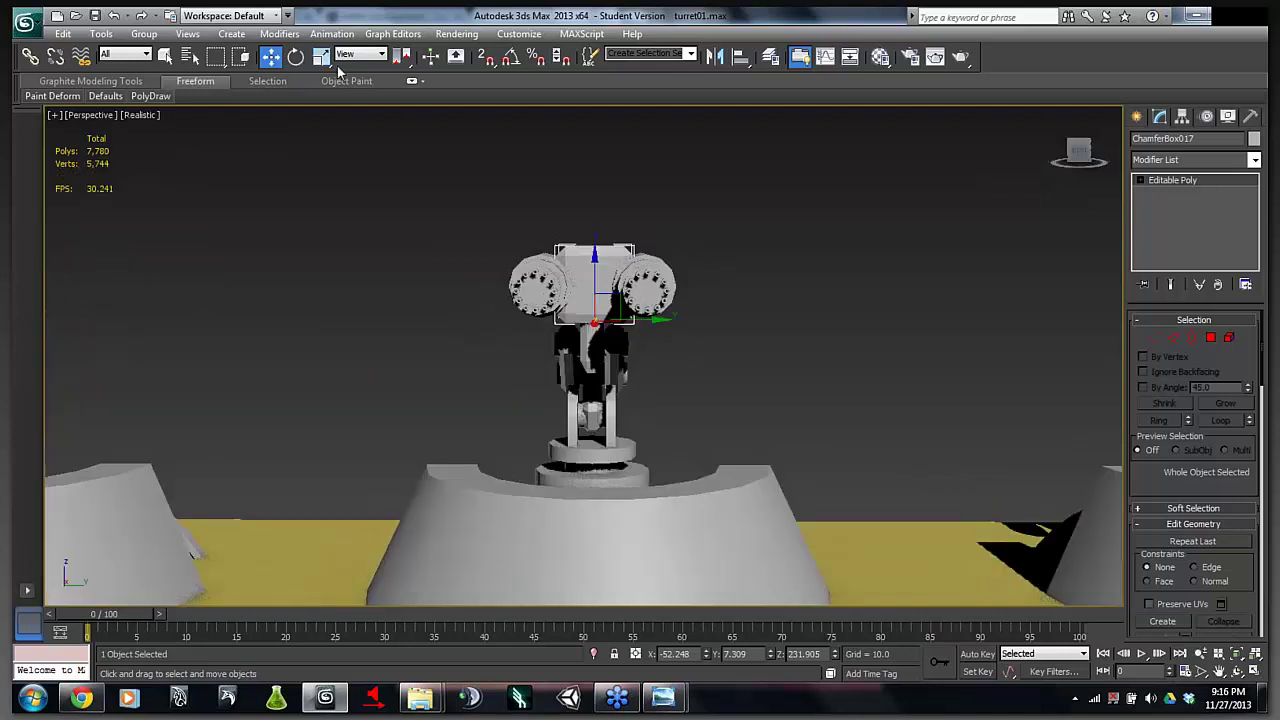
{"action": "left_click", "coordinate": [321, 57]}
{"action": "left_click_drag", "start_coordinate": [598, 246], "coordinate": [598, 255]}
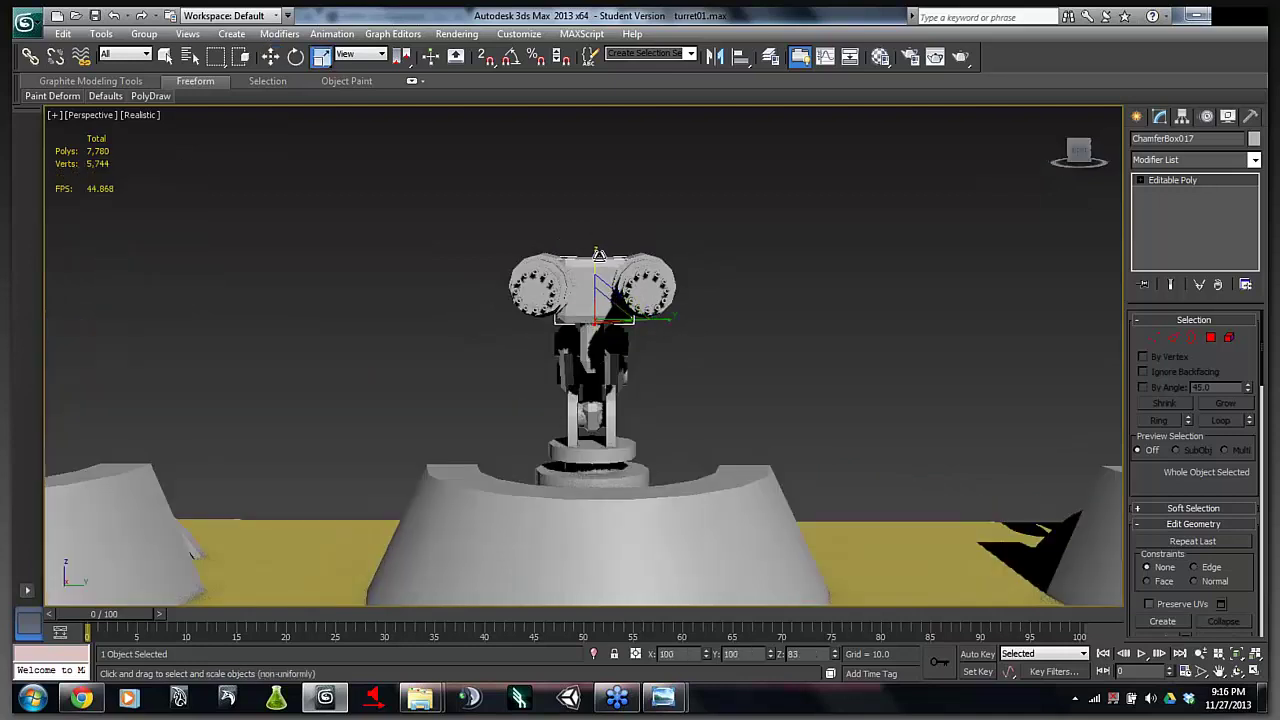
{"action": "left_click", "coordinate": [750, 292]}
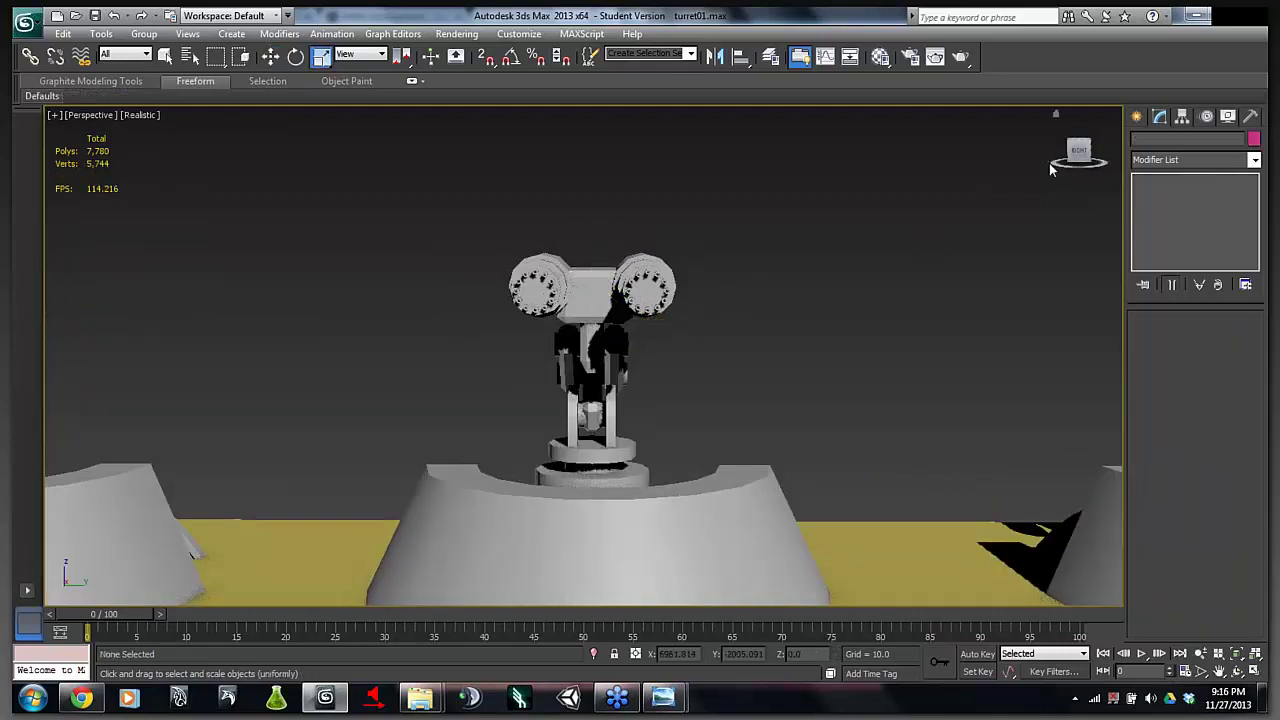
- Shorten the connecting box along X to about 83% and nudge it toward the barrels
{"action": "mouse_move", "coordinate": [1078, 152]}
{"action": "left_mouse_down"}
{"action": "mouse_move", "coordinate": [1045, 180]}
{"action": "mouse_move", "coordinate": [1015, 148]}
{"action": "mouse_move", "coordinate": [1012, 158]}
{"action": "mouse_move", "coordinate": [1074, 150]}
{"action": "left_mouse_up"}
{"action": "left_click", "coordinate": [500, 312]}
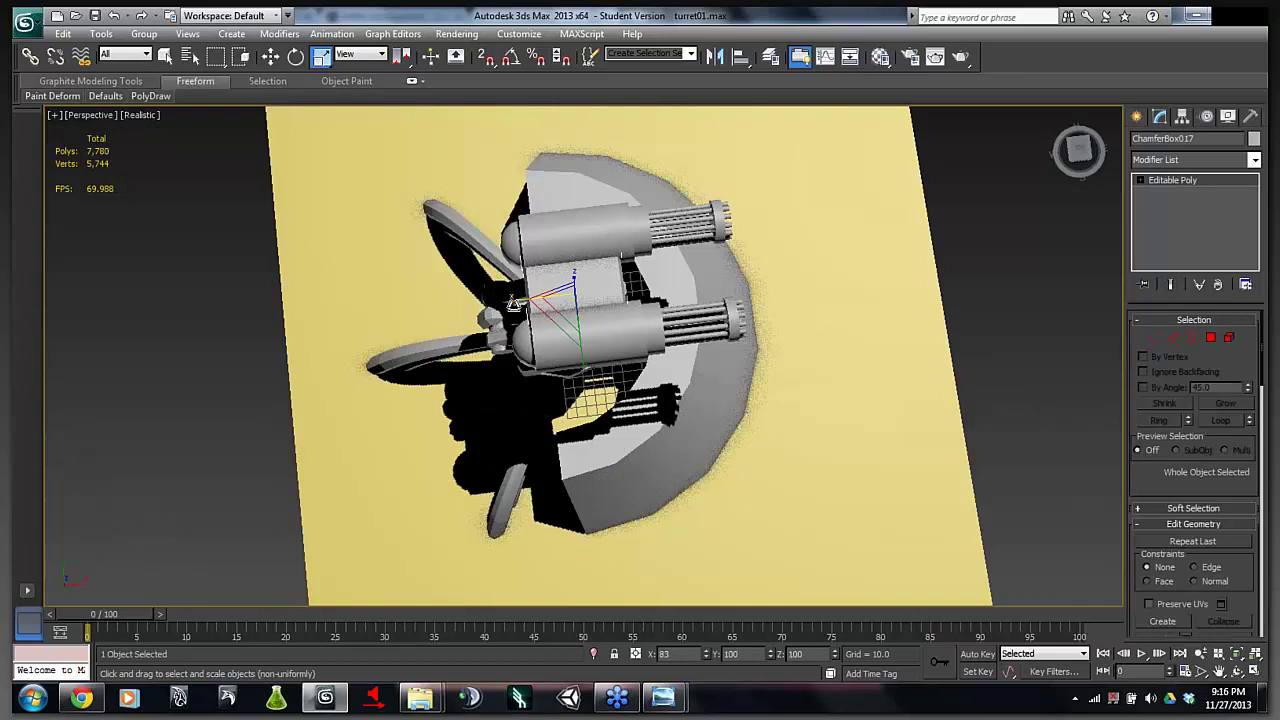
{"action": "key", "text": "w"}
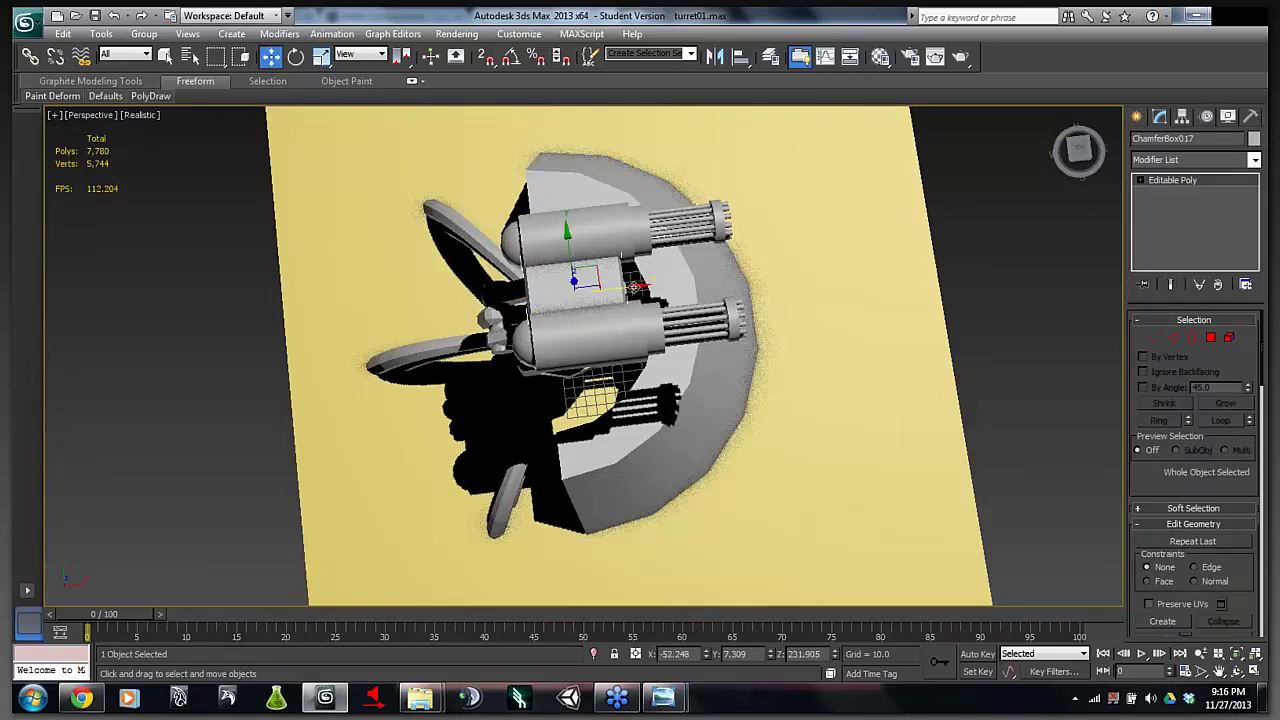
{"action": "left_click_drag", "start_coordinate": [634, 287], "coordinate": [645, 286]}
{"action": "left_click", "coordinate": [932, 246]}
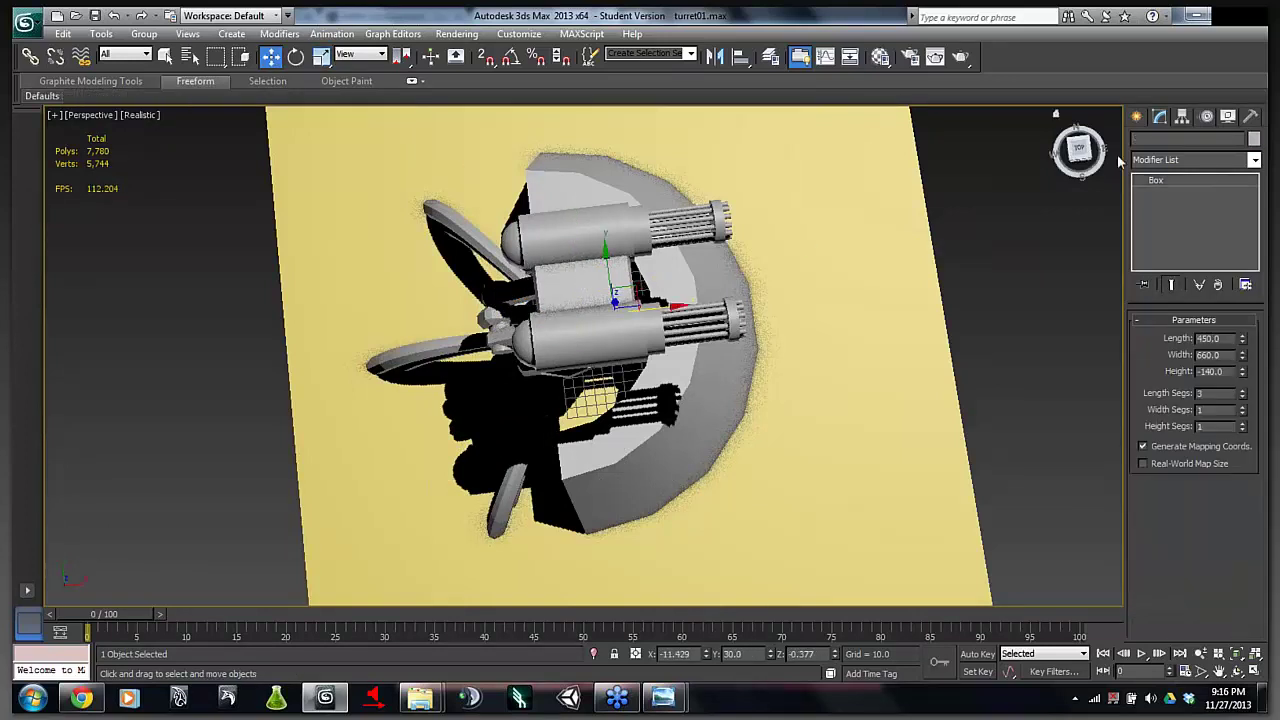
- Examine the middle turret's twin rotary guns and connecting box from three-quarter, elevated and front views
{"action": "left_click_drag", "start_coordinate": [1078, 150], "coordinate": [755, 518]}
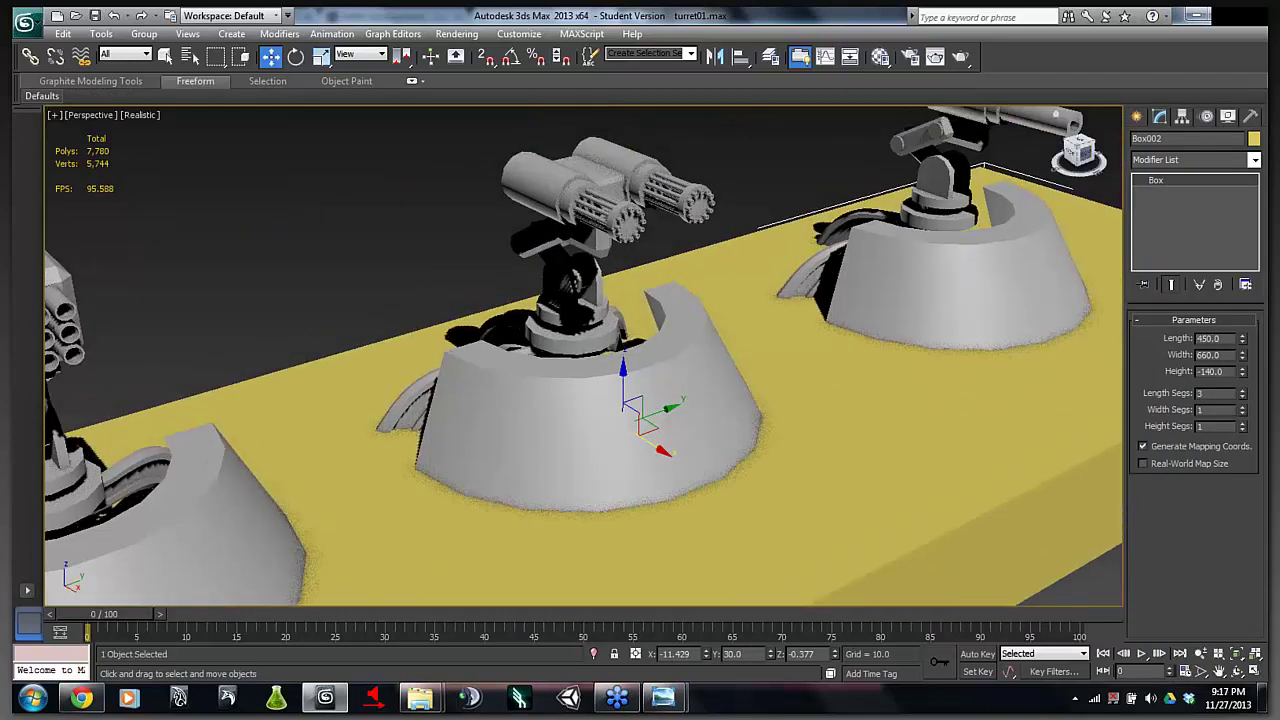
{"action": "mouse_move", "coordinate": [1078, 150]}
{"action": "left_mouse_down"}
{"action": "mouse_move", "coordinate": [935, 130]}
{"action": "mouse_move", "coordinate": [1243, 154]}
{"action": "mouse_move", "coordinate": [1078, 155]}
{"action": "left_mouse_up"}
{"action": "scroll", "coordinate": [851, 185], "scroll_direction": "up", "scroll_amount": 2}
{"action": "left_click_drag", "start_coordinate": [852, 177], "coordinate": [800, 263]}
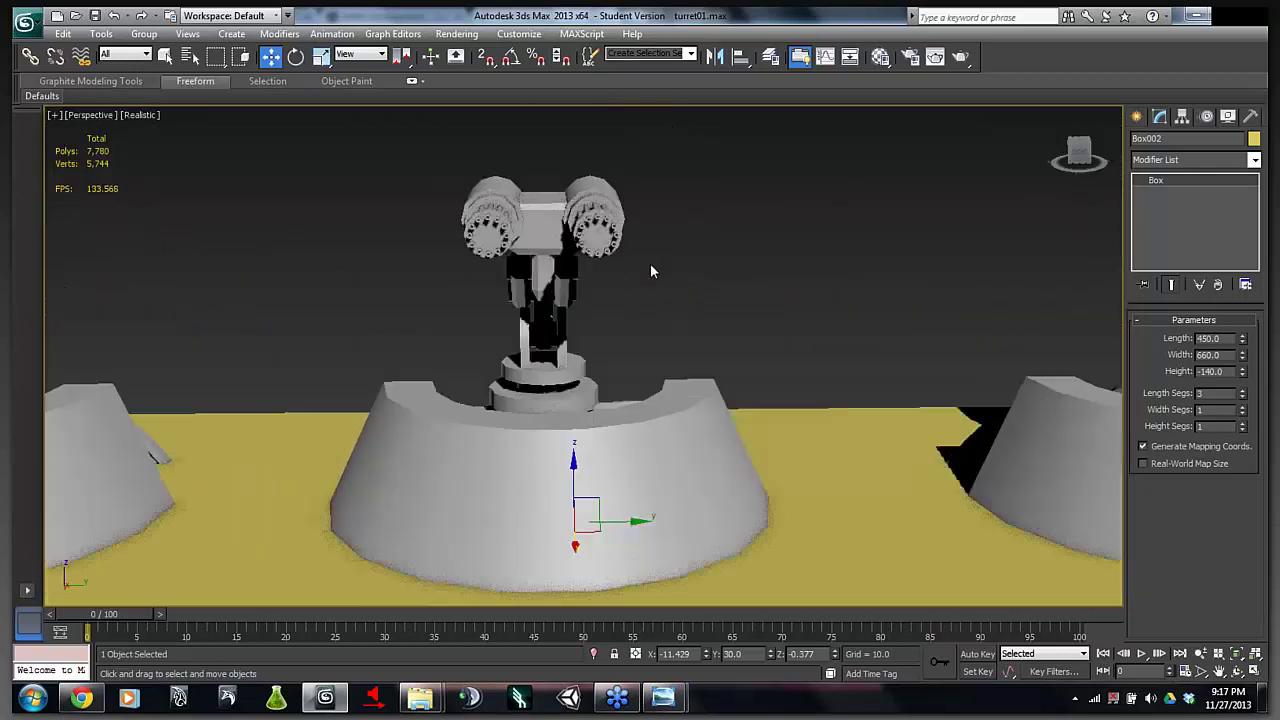
{"action": "scroll", "coordinate": [651, 265], "scroll_direction": "up", "scroll_amount": 2}
{"action": "mouse_move", "coordinate": [651, 265]}
{"action": "left_mouse_down"}
{"action": "mouse_move", "coordinate": [714, 223]}
{"action": "mouse_move", "coordinate": [652, 288]}
{"action": "left_mouse_up"}
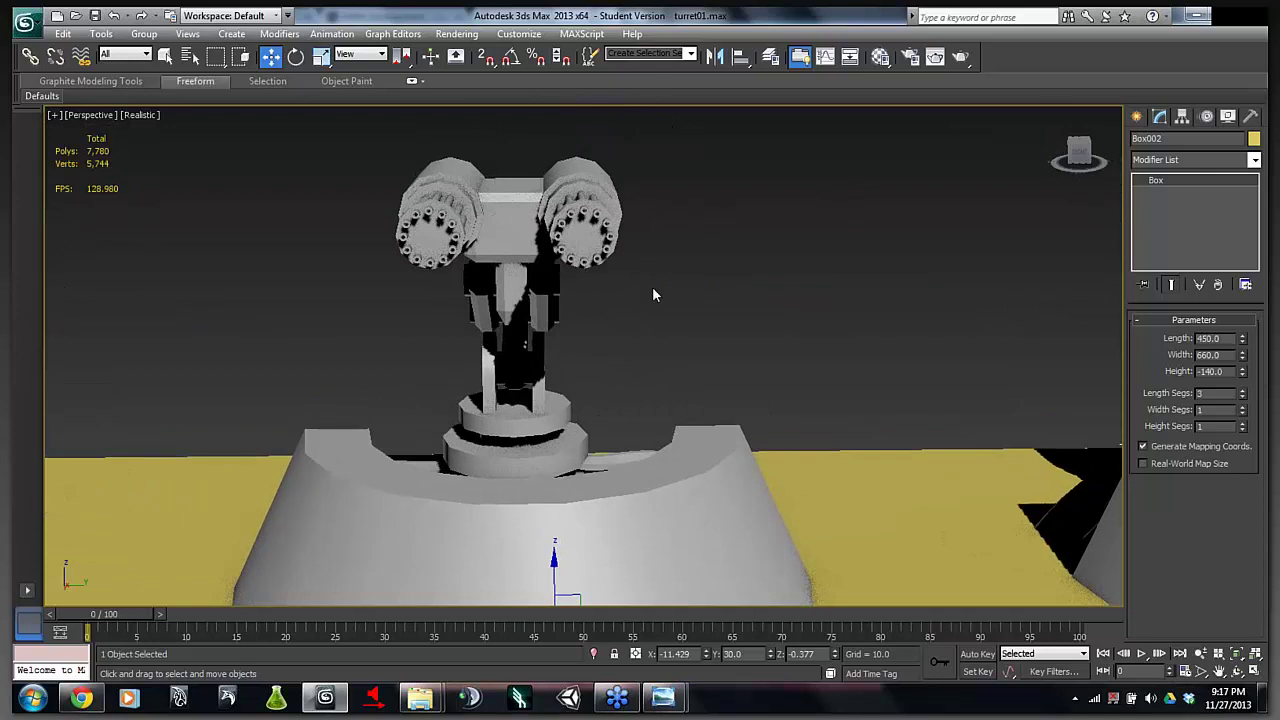
{"action": "left_click", "coordinate": [1083, 154]}
{"action": "left_click_drag", "start_coordinate": [900, 205], "coordinate": [988, 256]}
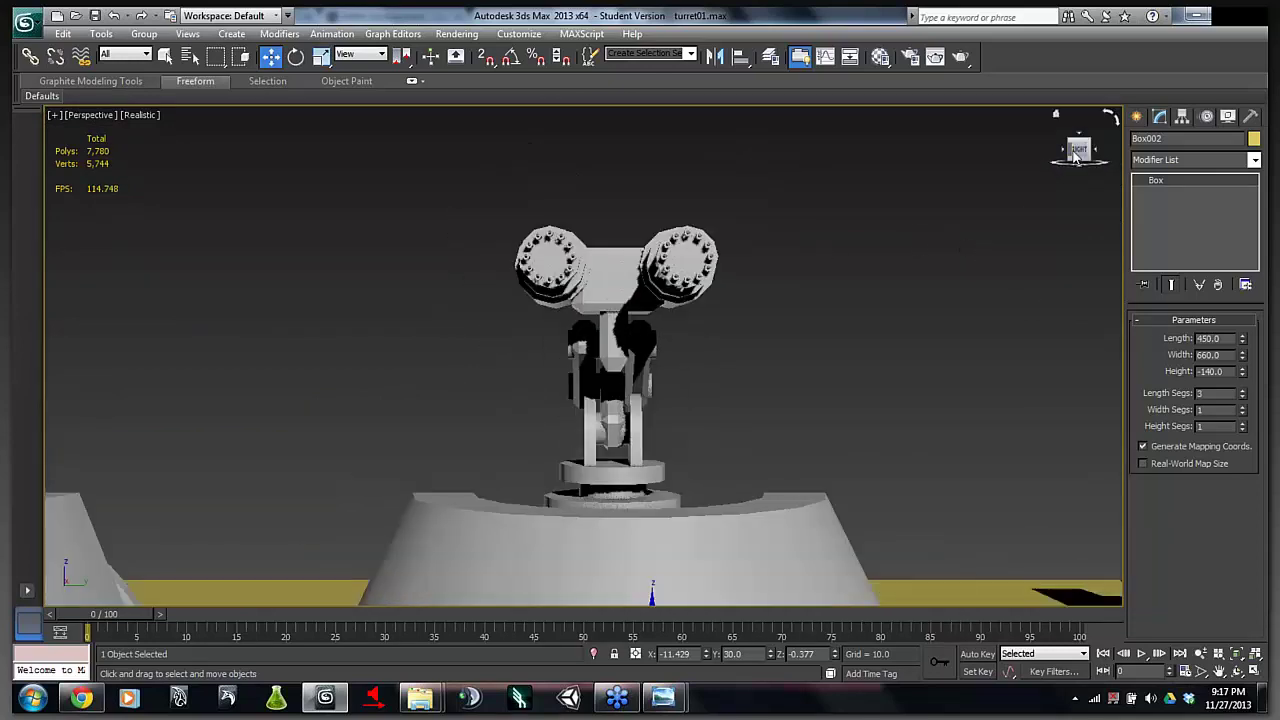
- Try the Shaded display mode on the turret scene and return the viewport to Realistic
{"action": "left_click_drag", "start_coordinate": [1079, 150], "coordinate": [1112, 156]}
{"action": "left_click", "coordinate": [141, 118]}
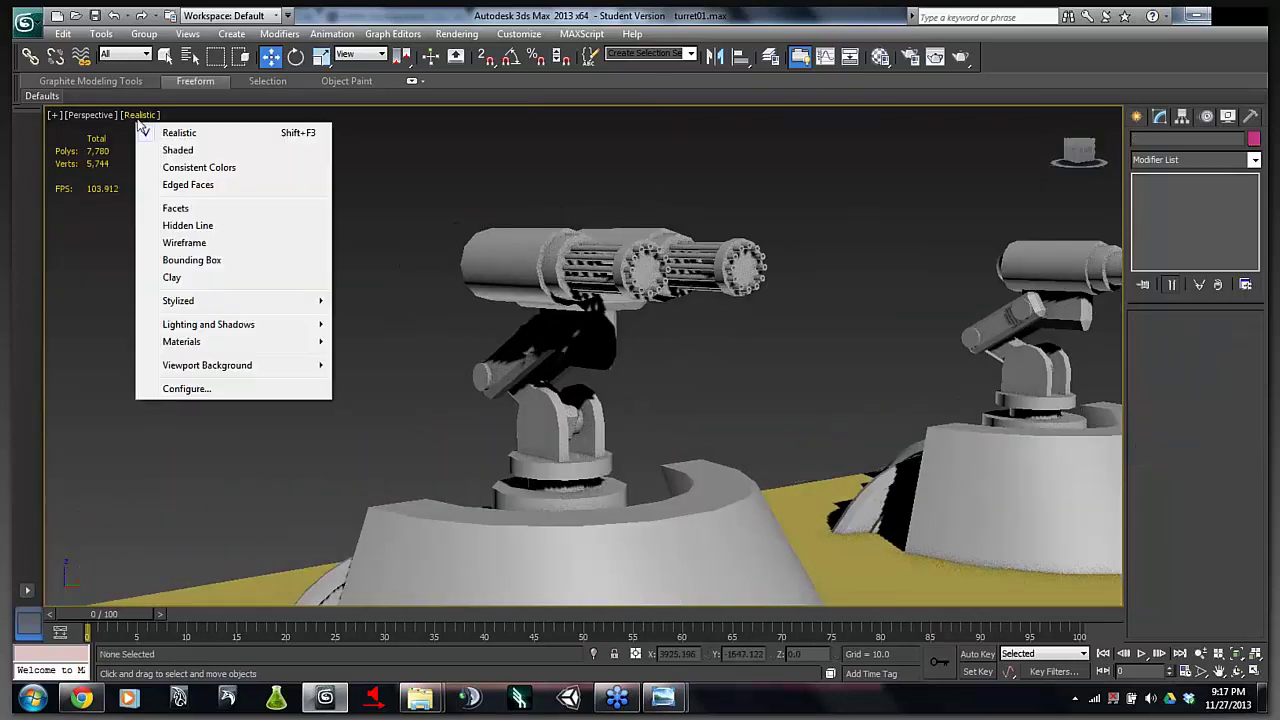
{"action": "left_click", "coordinate": [178, 152]}
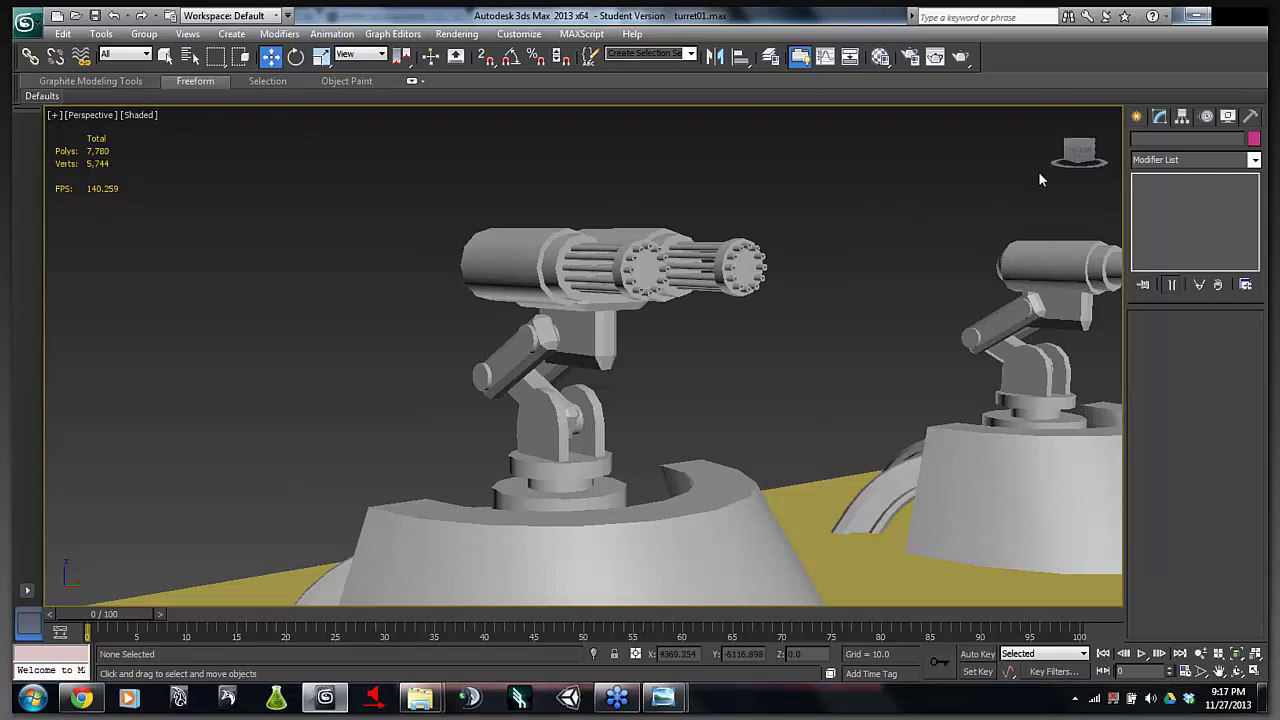
{"action": "mouse_move", "coordinate": [1078, 152]}
{"action": "left_mouse_down"}
{"action": "mouse_move", "coordinate": [1015, 152]}
{"action": "mouse_move", "coordinate": [1005, 208]}
{"action": "mouse_move", "coordinate": [1078, 152]}
{"action": "left_mouse_up"}
{"action": "left_click", "coordinate": [136, 119]}
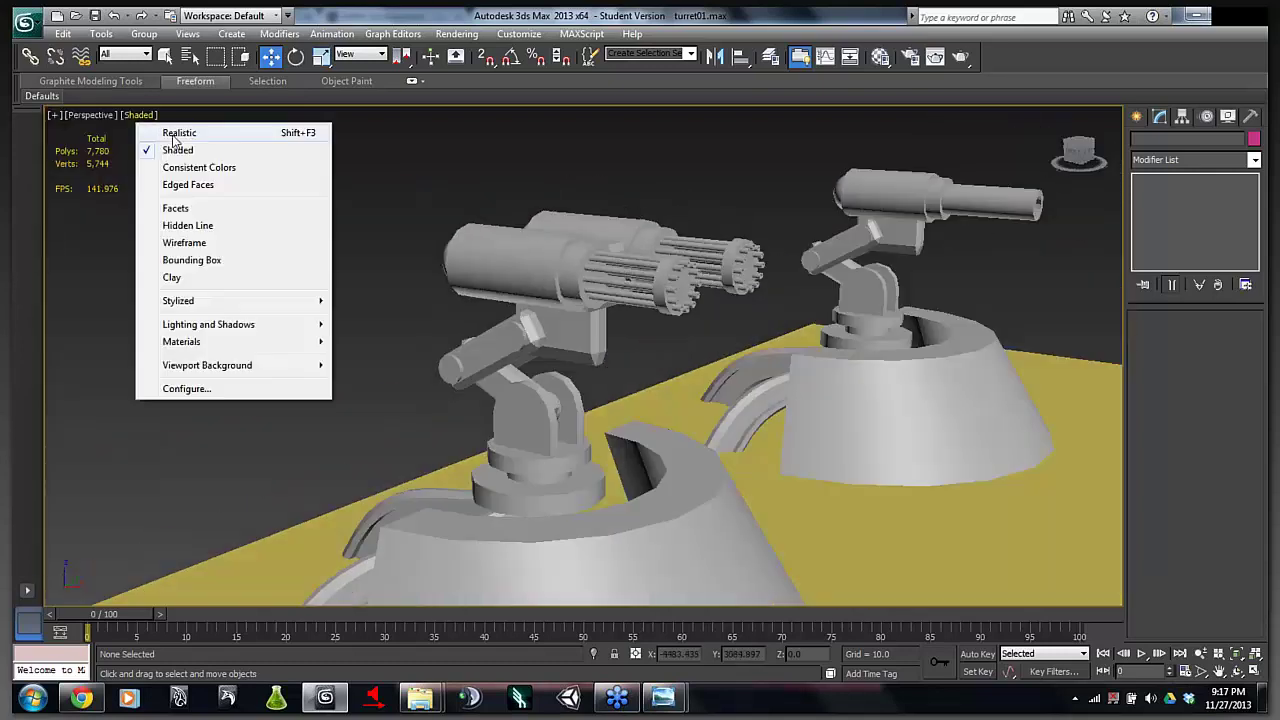
{"action": "left_click", "coordinate": [171, 133]}
- Turn on Edged Faces in the Realistic viewport and face the middle turret's barrels head-on
{"action": "left_click", "coordinate": [139, 119]}
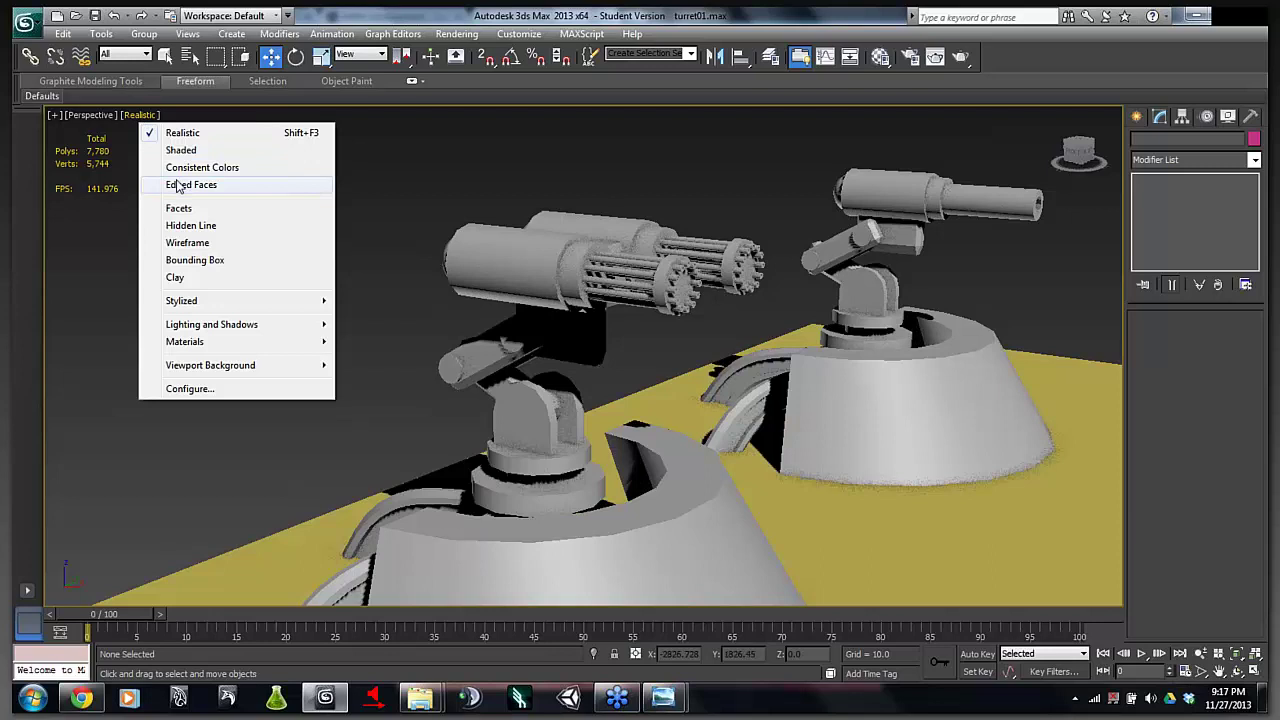
{"action": "left_click", "coordinate": [178, 186]}
{"action": "left_click_drag", "start_coordinate": [1082, 152], "coordinate": [1043, 134]}
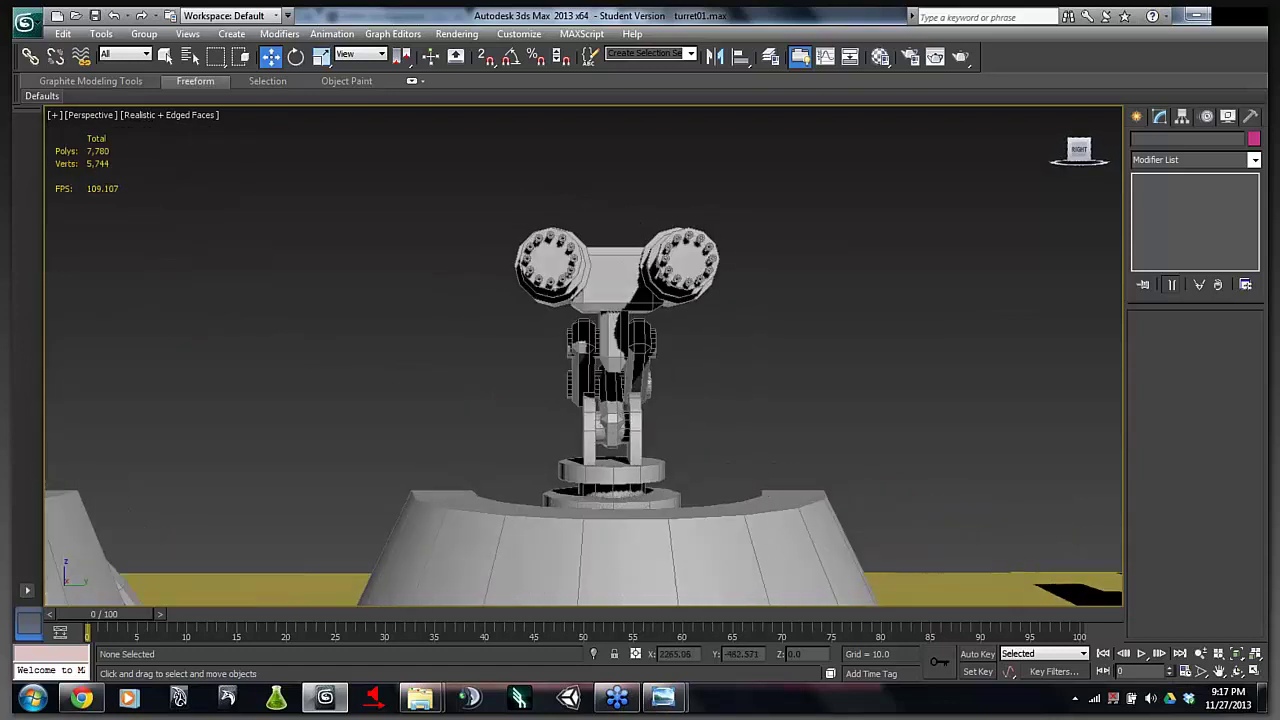
- Move one of the middle turret's rotary barrel assemblies about 3.8 units along Y toward the connecting box, and deselect it
{"action": "scroll", "coordinate": [849, 246], "scroll_direction": "up", "scroll_amount": 3}
{"action": "left_click_drag", "start_coordinate": [848, 236], "coordinate": [766, 343]}
{"action": "left_click_drag", "start_coordinate": [452, 370], "coordinate": [452, 370]}
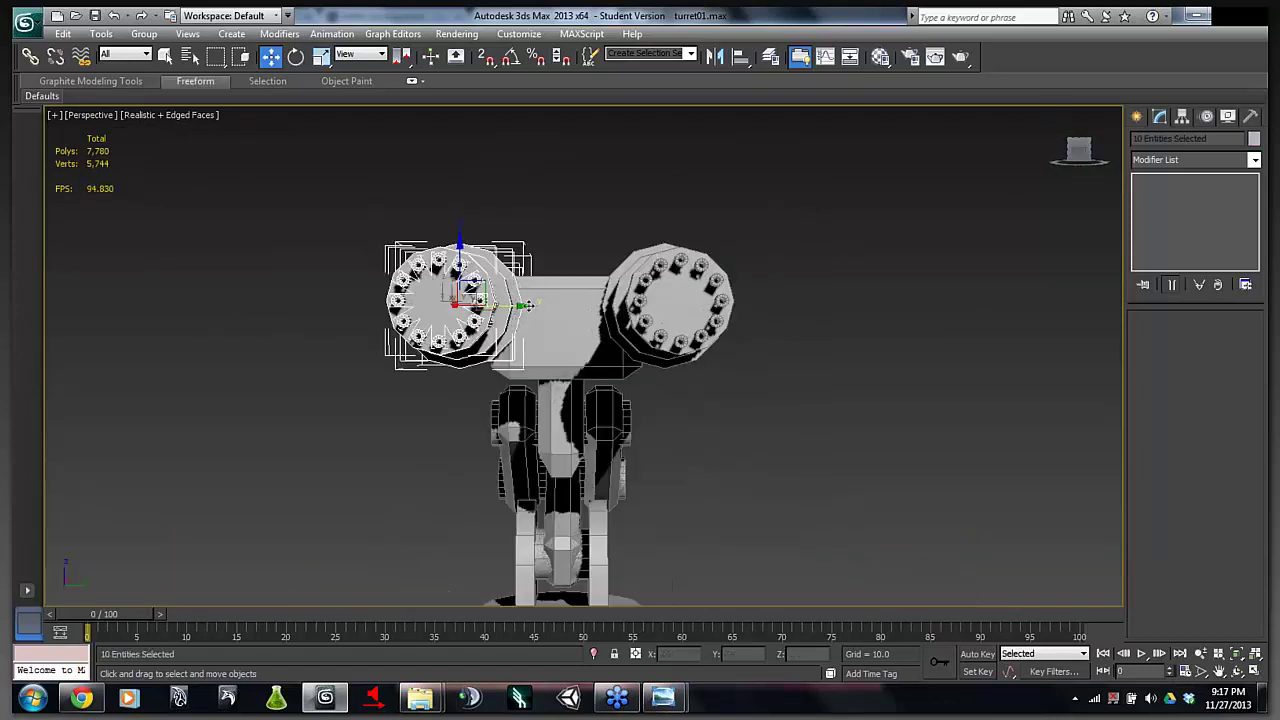
{"action": "left_click_drag", "start_coordinate": [533, 305], "coordinate": [536, 306]}
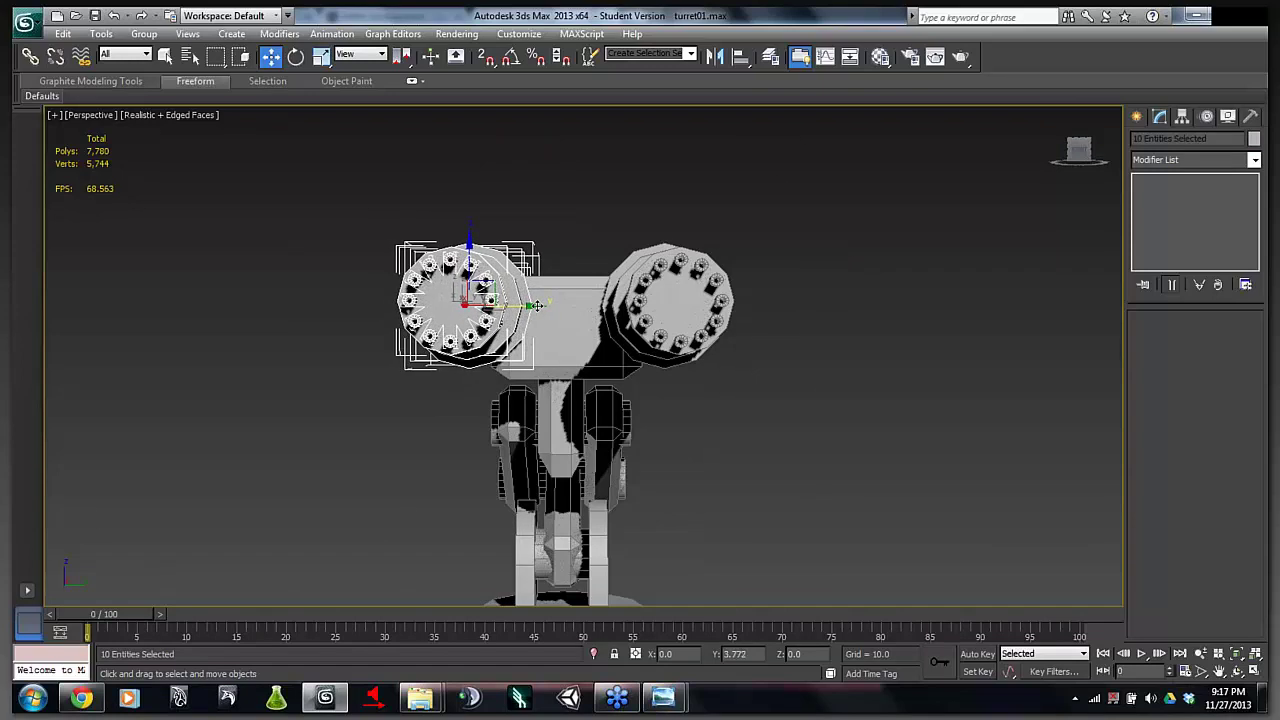
{"action": "left_click", "coordinate": [758, 366]}
{"action": "scroll", "coordinate": [761, 362], "scroll_direction": "down", "scroll_amount": 3}
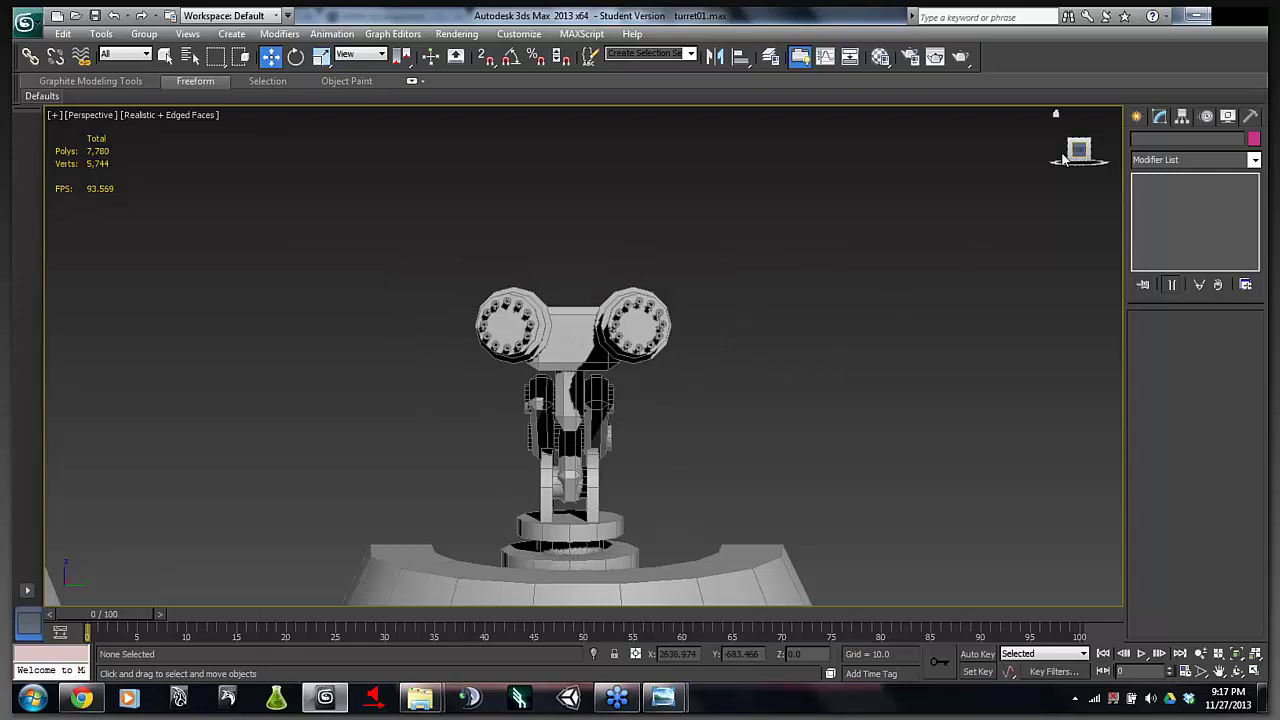
- Bring all three turrets into view and turn off Edged Faces, keeping the Realistic display
{"action": "left_click_drag", "start_coordinate": [1065, 157], "coordinate": [972, 222]}
{"action": "scroll", "coordinate": [971, 221], "scroll_direction": "down", "scroll_amount": 4}
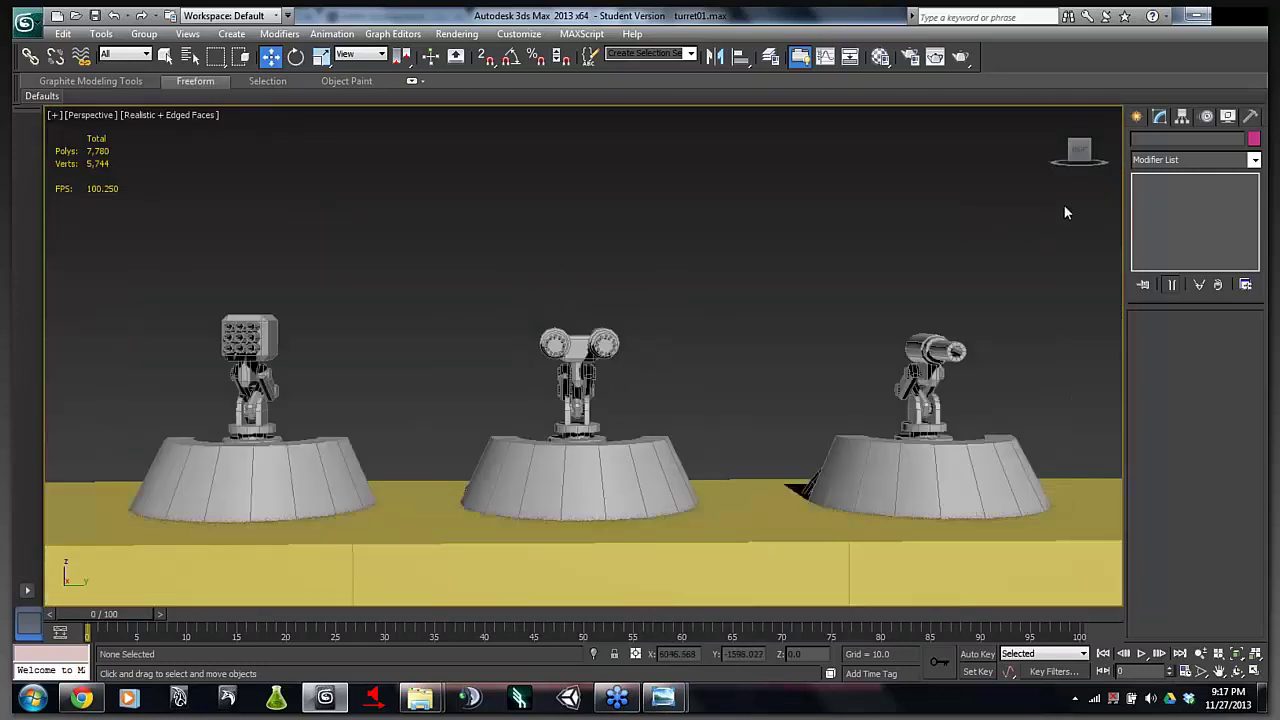
{"action": "left_click_drag", "start_coordinate": [1078, 150], "coordinate": [671, 208]}
{"action": "left_click", "coordinate": [187, 118]}
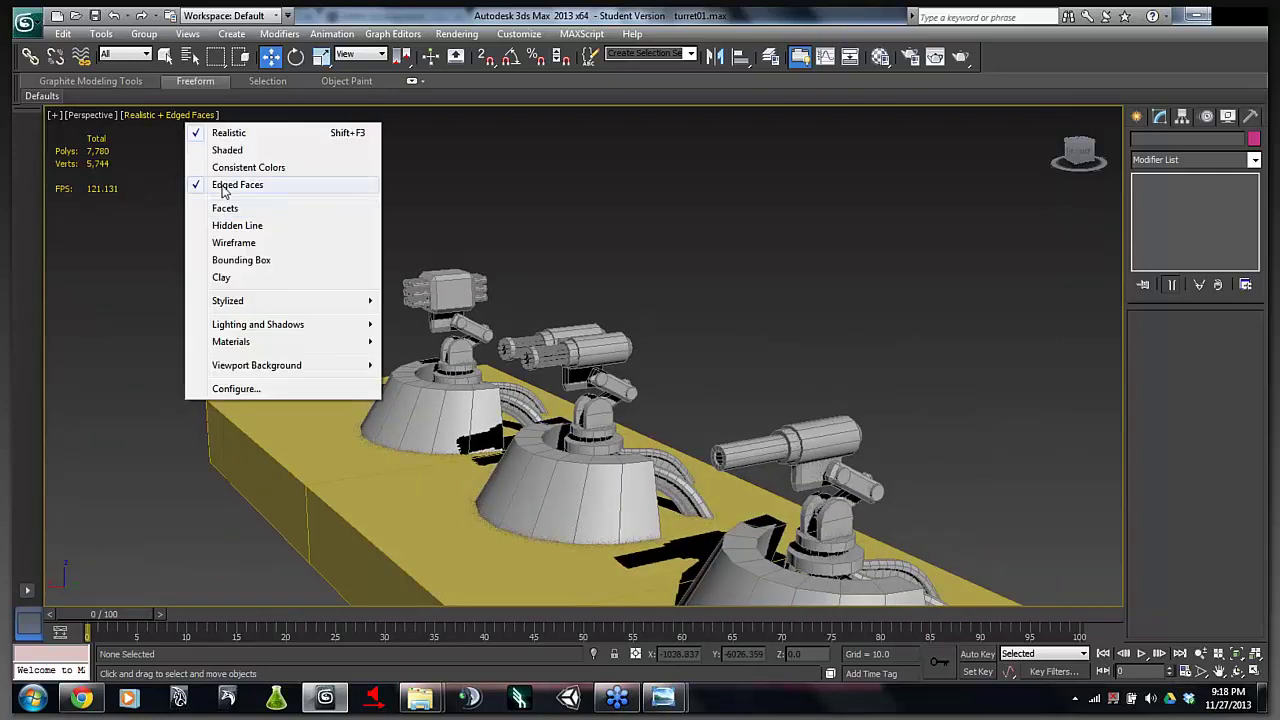
{"action": "left_click", "coordinate": [228, 186]}
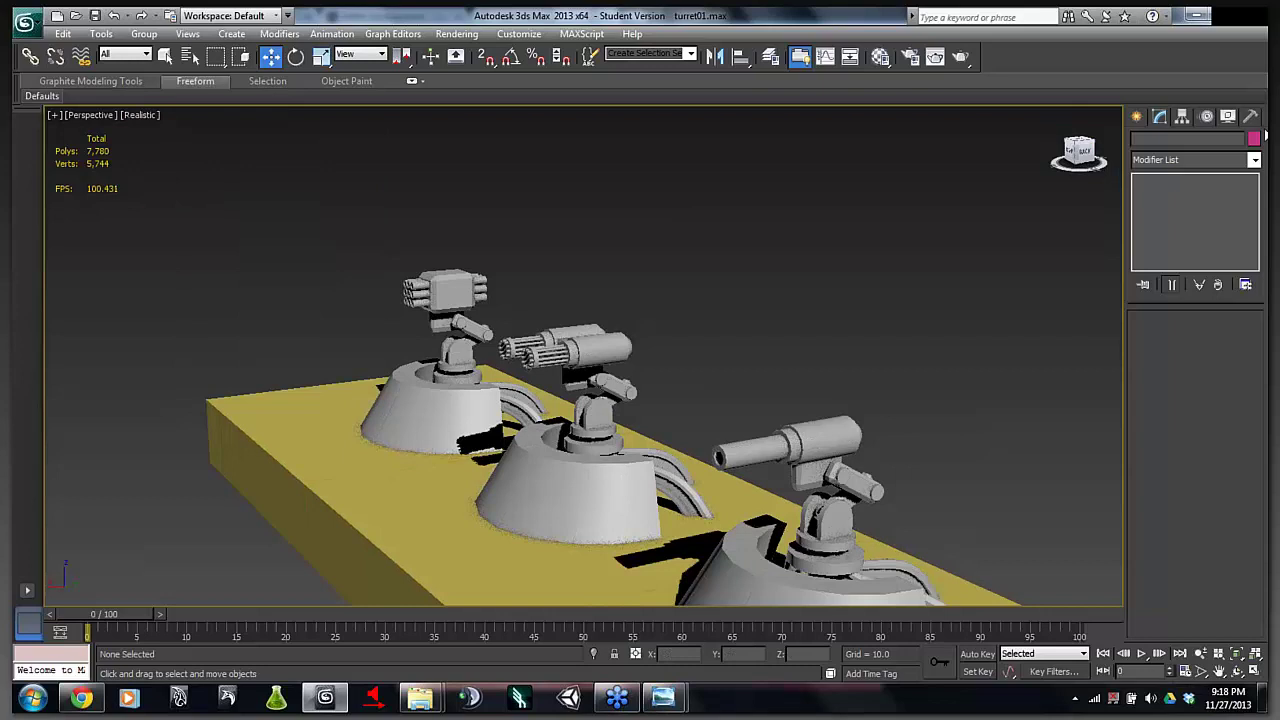
- Examine the row of three turrets from behind and from both ends to compare their silhouettes
{"action": "left_click_drag", "start_coordinate": [1079, 150], "coordinate": [744, 331]}
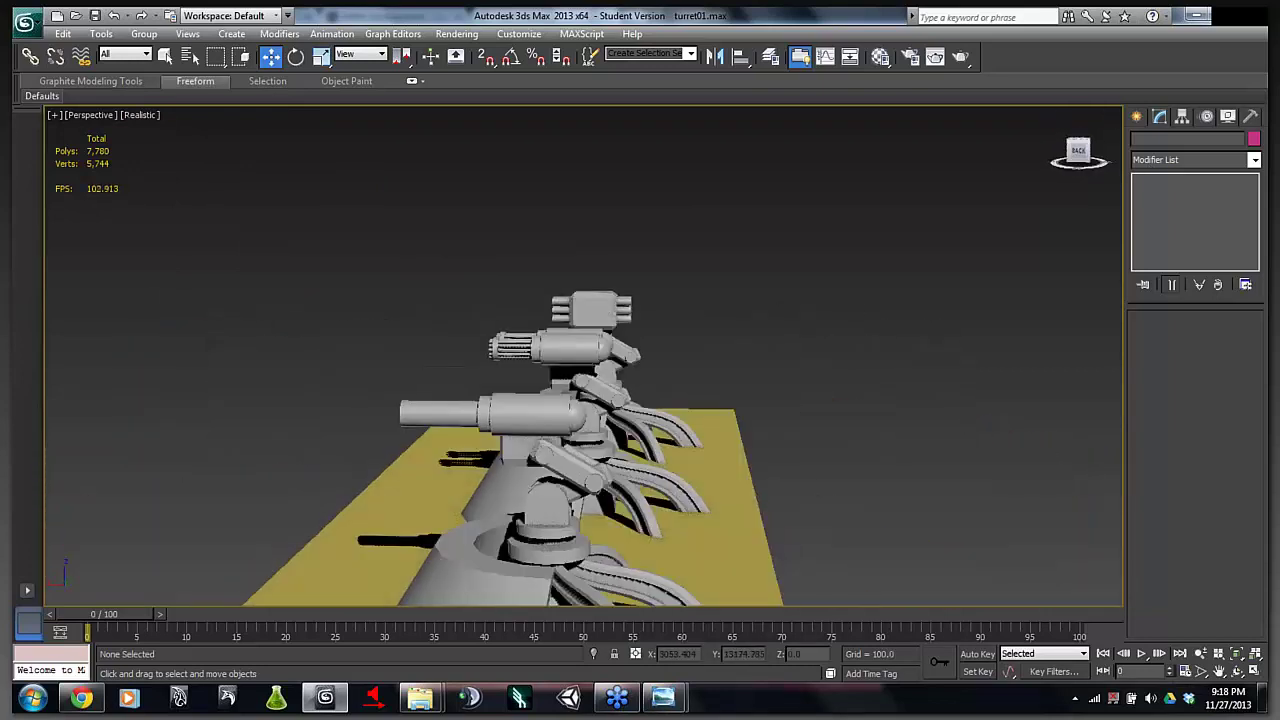
{"action": "left_click_drag", "start_coordinate": [1018, 437], "coordinate": [990, 385]}
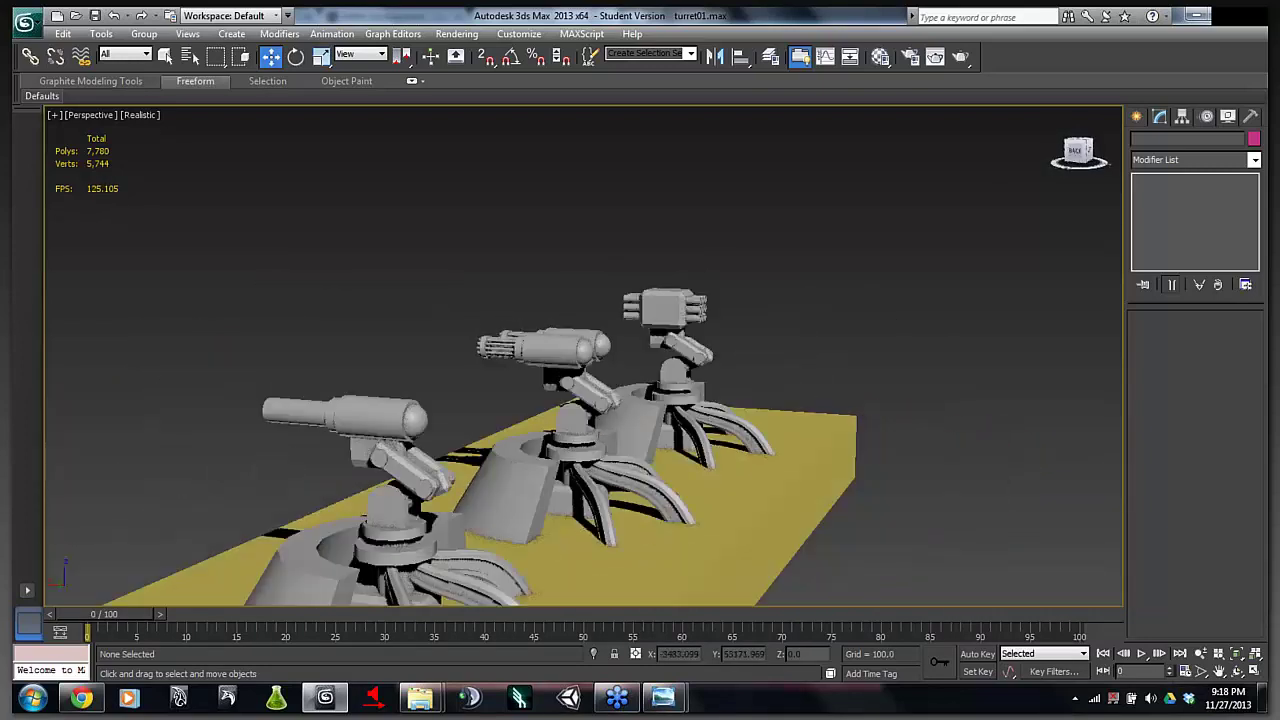
{"action": "left_click_drag", "start_coordinate": [715, 315], "coordinate": [215, 320]}
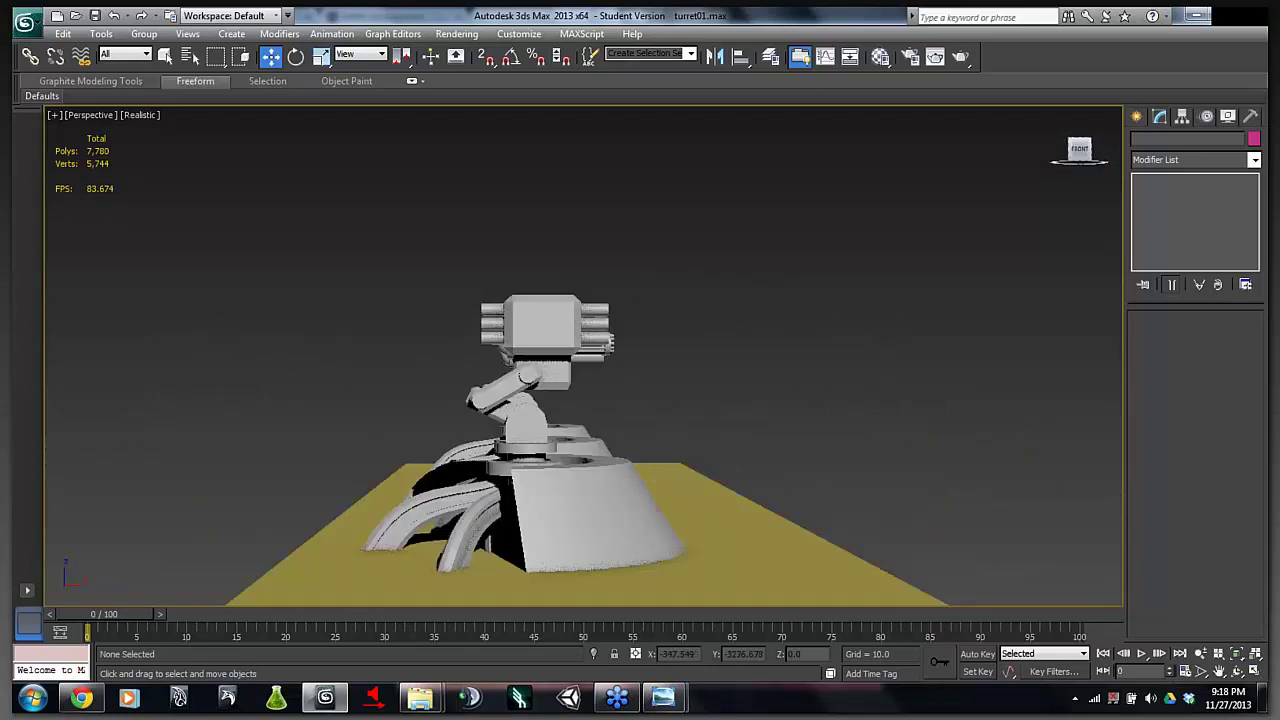
- Examine the three turrets and their bases on the yellow platform from the front, back and sides
{"action": "left_click_drag", "start_coordinate": [700, 315], "coordinate": [125, 308]}
{"action": "left_click_drag", "start_coordinate": [370, 420], "coordinate": [540, 517]}
{"action": "left_click_drag", "start_coordinate": [45, 388], "coordinate": [45, 388]}
{"action": "left_click_drag", "start_coordinate": [640, 400], "coordinate": [550, 395]}
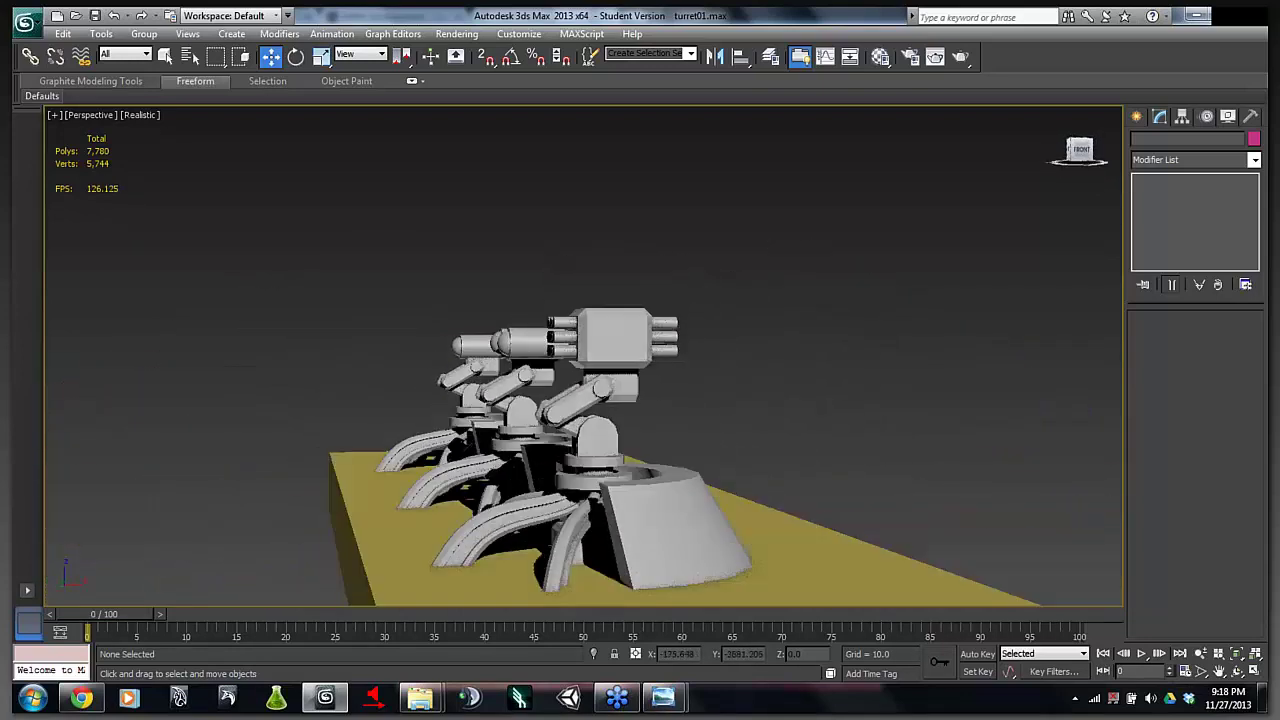
{"action": "left_click_drag", "start_coordinate": [530, 508], "coordinate": [830, 459]}
{"action": "left_click_drag", "start_coordinate": [45, 388], "coordinate": [45, 388]}
{"action": "left_click_drag", "start_coordinate": [291, 383], "coordinate": [684, 416]}
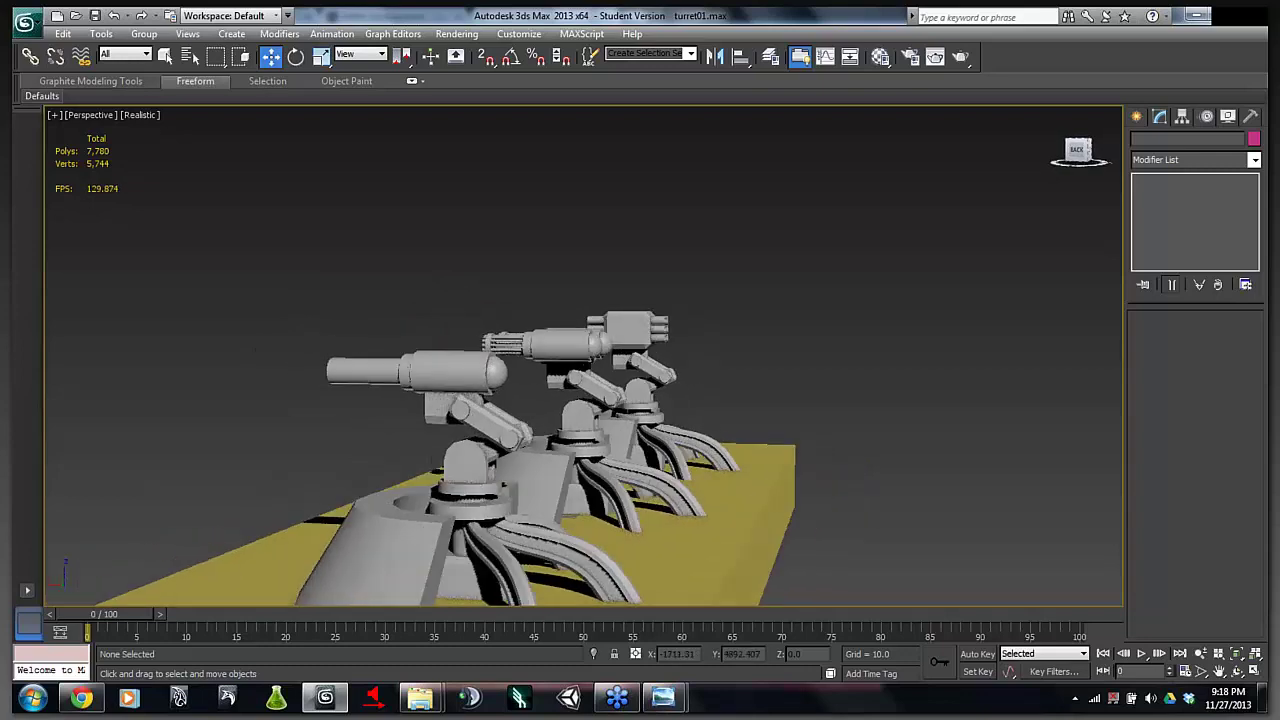
{"action": "left_click_drag", "start_coordinate": [45, 388], "coordinate": [45, 388]}
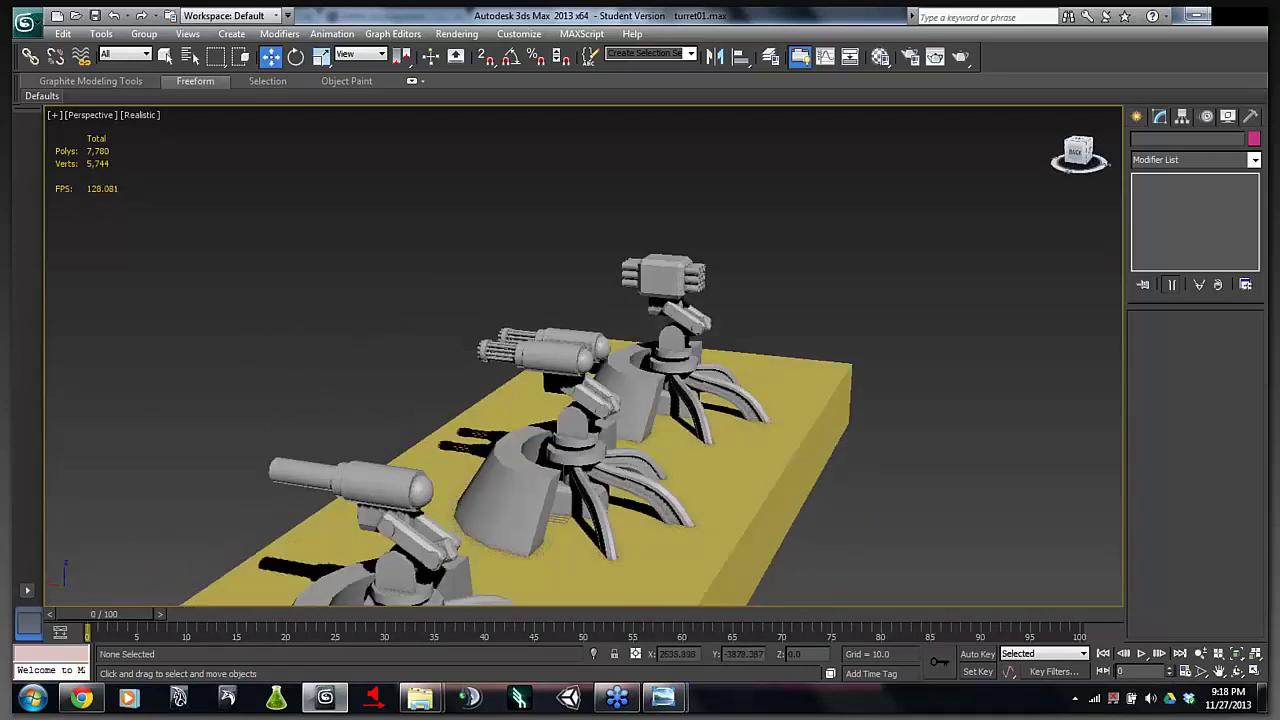
{"action": "left_click_drag", "start_coordinate": [770, 432], "coordinate": [436, 410]}
{"action": "left_click_drag", "start_coordinate": [45, 388], "coordinate": [45, 388]}
{"action": "left_click_drag", "start_coordinate": [574, 467], "coordinate": [1080, 153]}
{"action": "left_click_drag", "start_coordinate": [785, 463], "coordinate": [866, 404]}
{"action": "left_click_drag", "start_coordinate": [1080, 153], "coordinate": [1120, 153]}
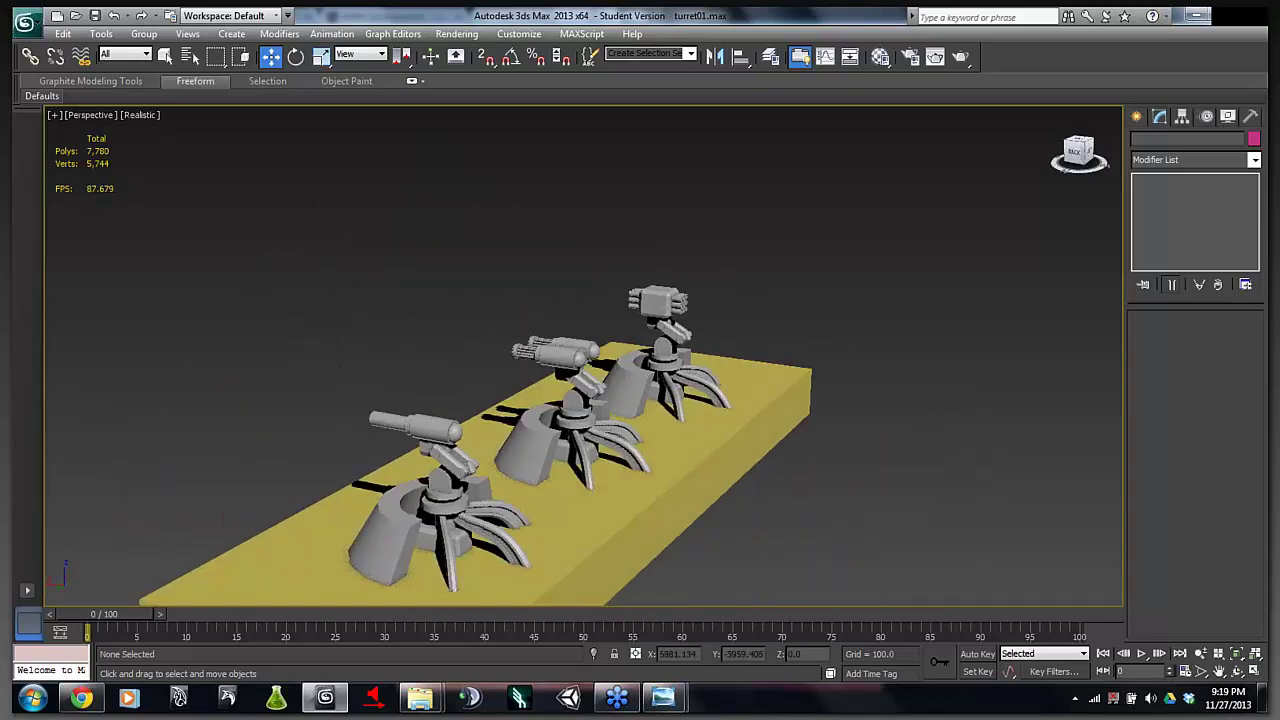
{"action": "mouse_move", "coordinate": [1080, 153]}
{"action": "left_mouse_down"}
{"action": "mouse_move", "coordinate": [1040, 158]}
{"action": "mouse_move", "coordinate": [1015, 205]}
{"action": "mouse_move", "coordinate": [1065, 140]}
{"action": "mouse_move", "coordinate": [1167, 155]}
{"action": "mouse_move", "coordinate": [1080, 153]}
{"action": "left_mouse_up"}
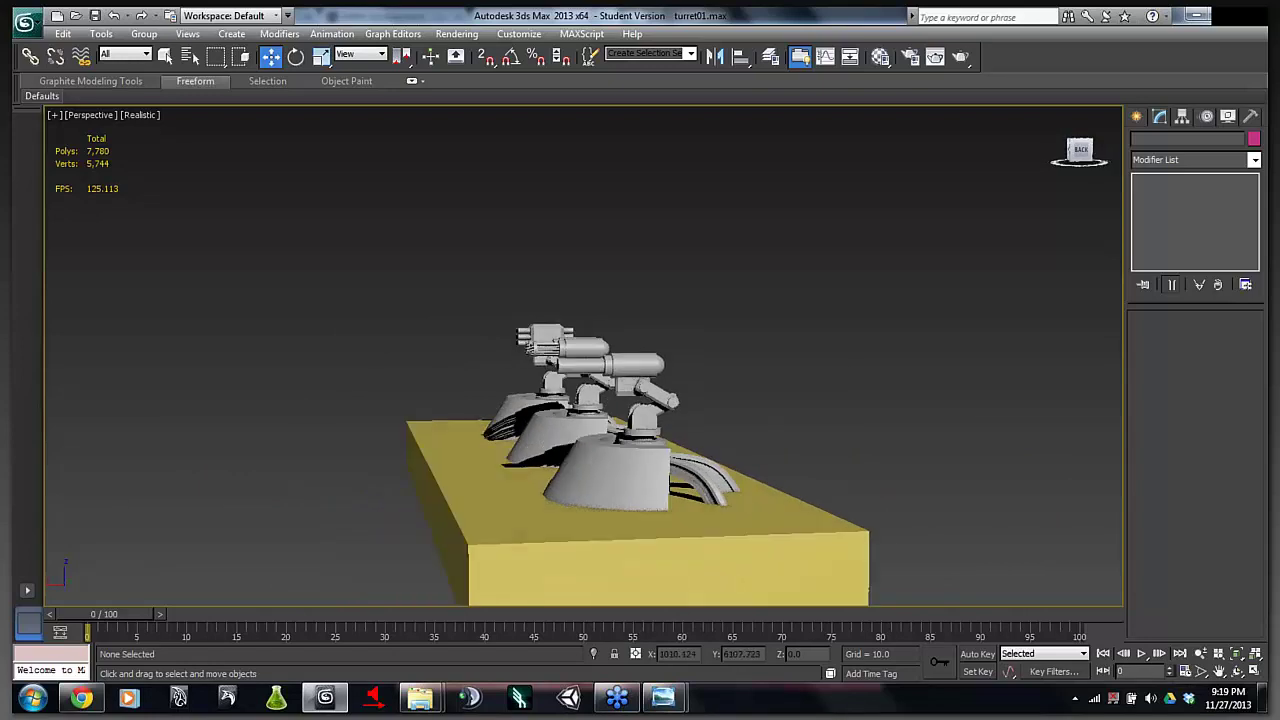
{"action": "left_click_drag", "start_coordinate": [1080, 153], "coordinate": [1050, 153]}
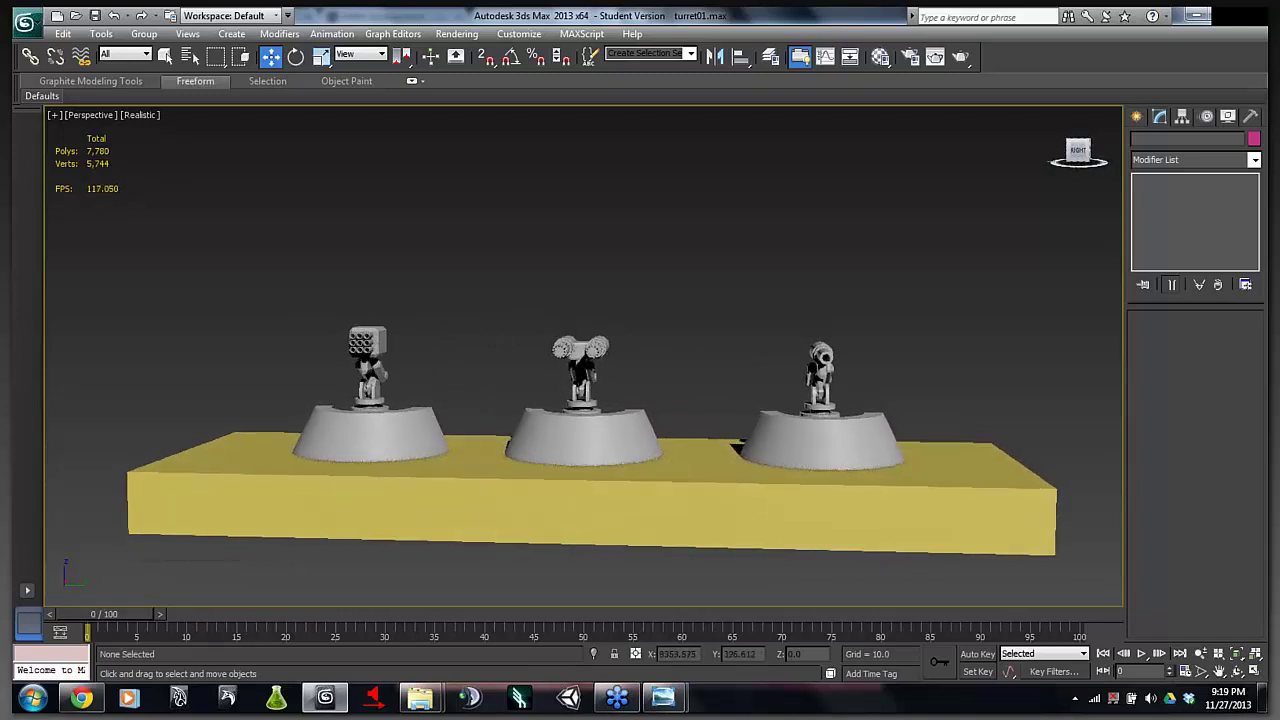
{"action": "left_click_drag", "start_coordinate": [1080, 153], "coordinate": [1080, 153]}
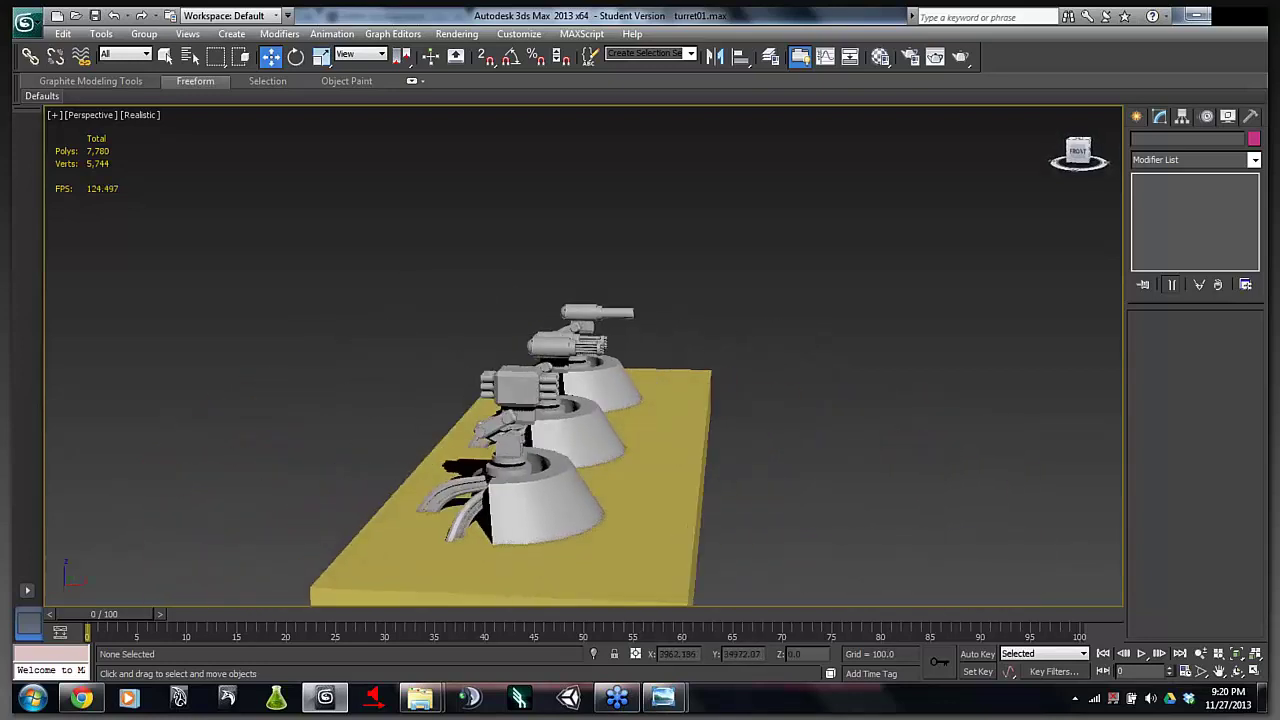
{"action": "left_click_drag", "start_coordinate": [1080, 153], "coordinate": [1080, 153]}
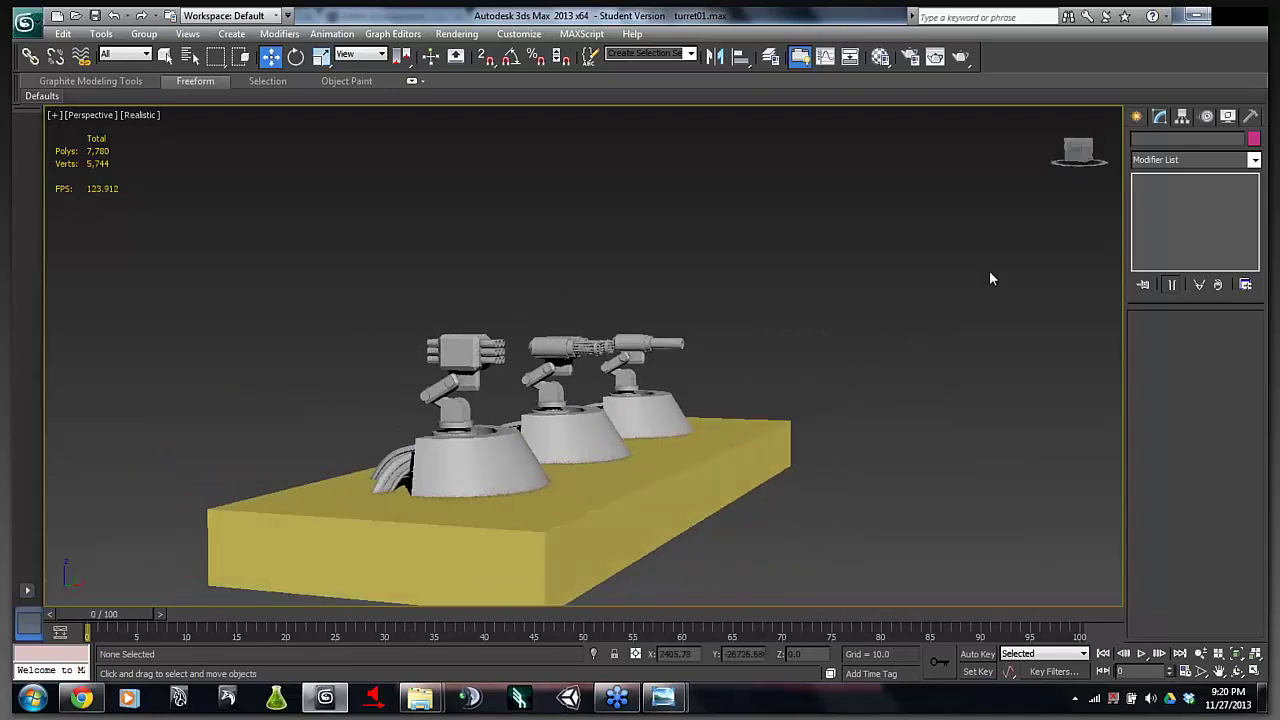
{"action": "left_click_drag", "start_coordinate": [1060, 152], "coordinate": [1060, 152]}
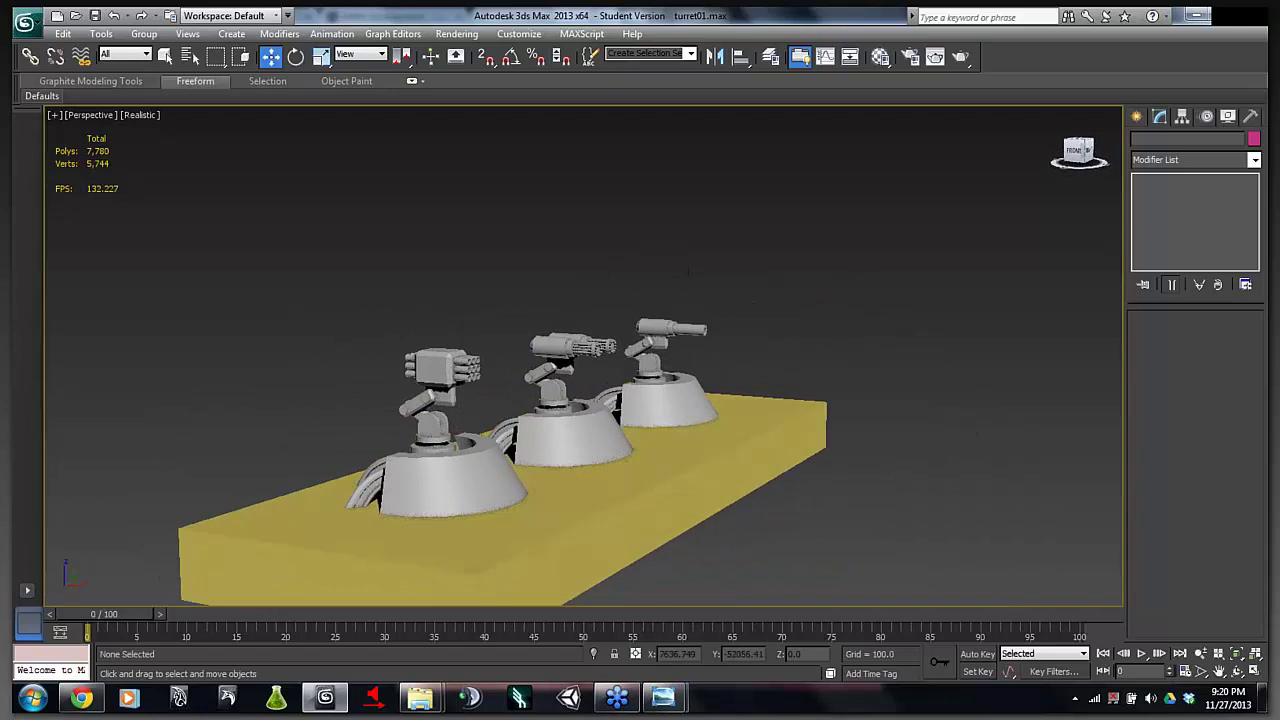
{"action": "left_click_drag", "start_coordinate": [688, 272], "coordinate": [570, 272]}
{"action": "left_click_drag", "start_coordinate": [1060, 152], "coordinate": [1060, 152]}
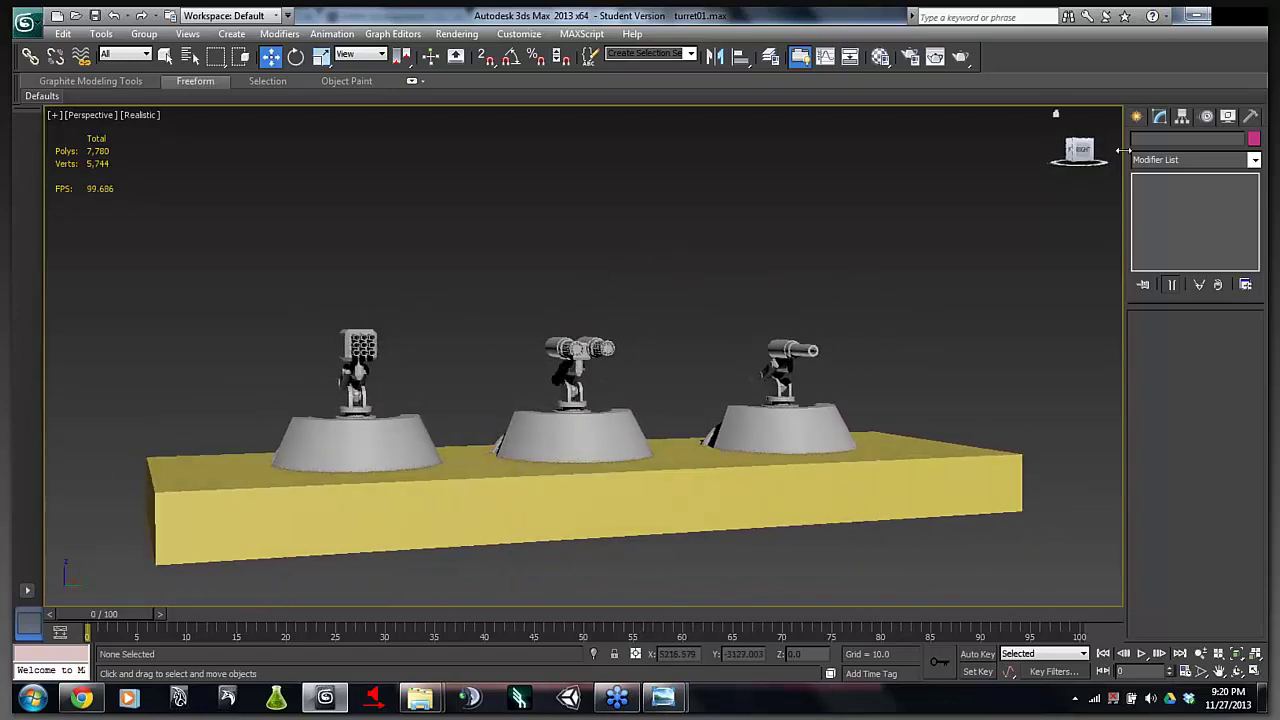
{"action": "left_click_drag", "start_coordinate": [750, 381], "coordinate": [685, 370]}
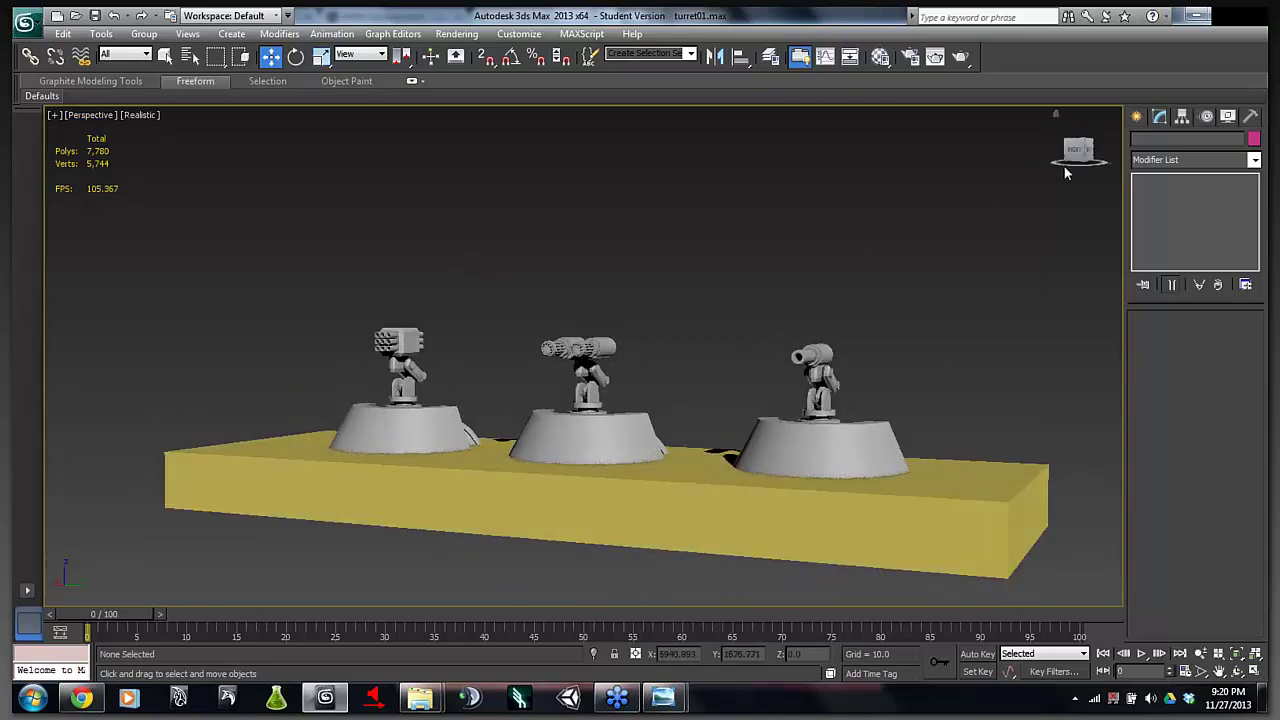
- Delete the intermediate barrel pairs from one gatling gun on the middle turret, keeping only its horizontal and vertical pairs
{"action": "left_click_drag", "start_coordinate": [1078, 150], "coordinate": [1028, 146]}
{"action": "scroll", "coordinate": [708, 287], "scroll_direction": "up", "scroll_amount": 4}
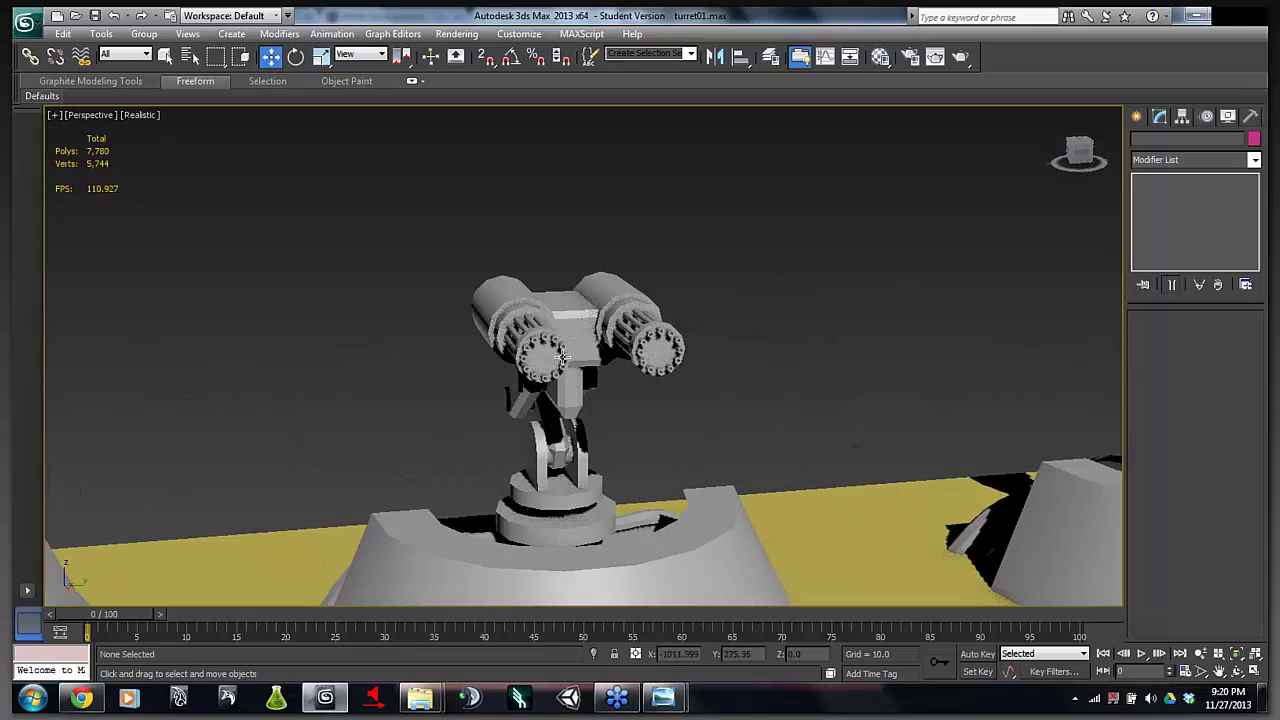
{"action": "scroll", "coordinate": [550, 360], "scroll_direction": "up", "scroll_amount": 2}
{"action": "scroll", "coordinate": [551, 364], "scroll_direction": "up", "scroll_amount": 2}
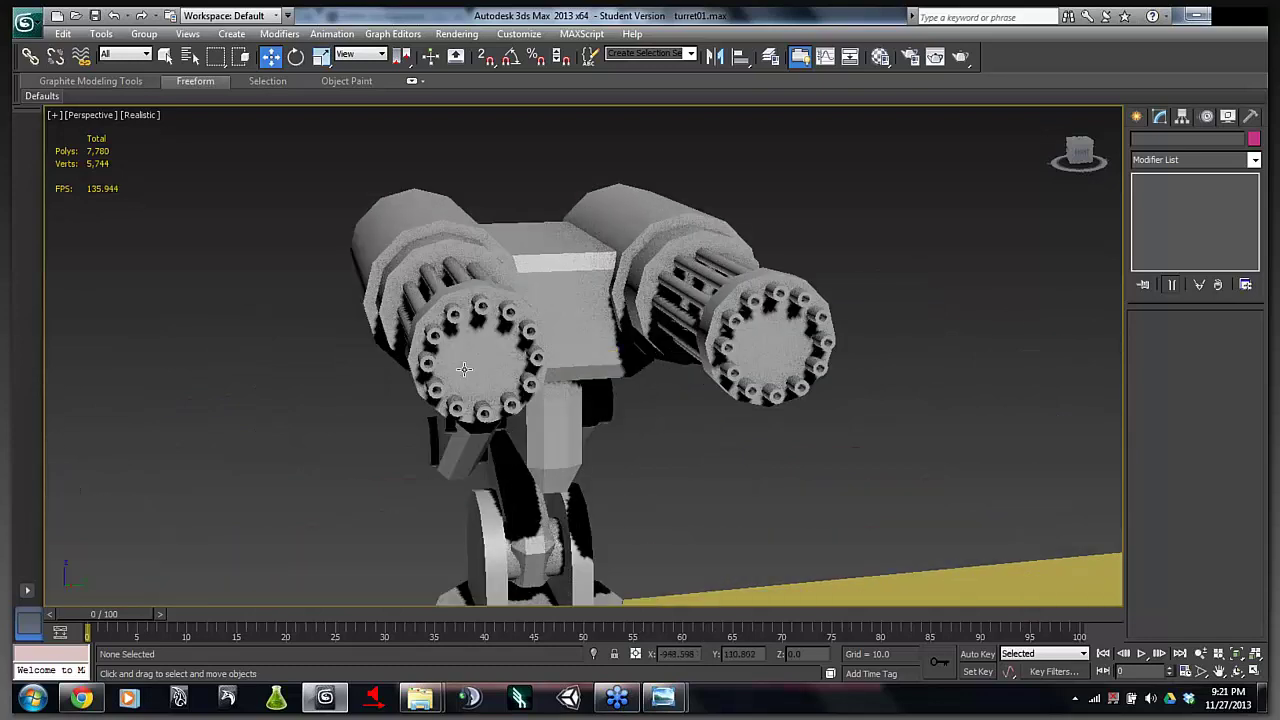
{"action": "left_click", "coordinate": [437, 335]}
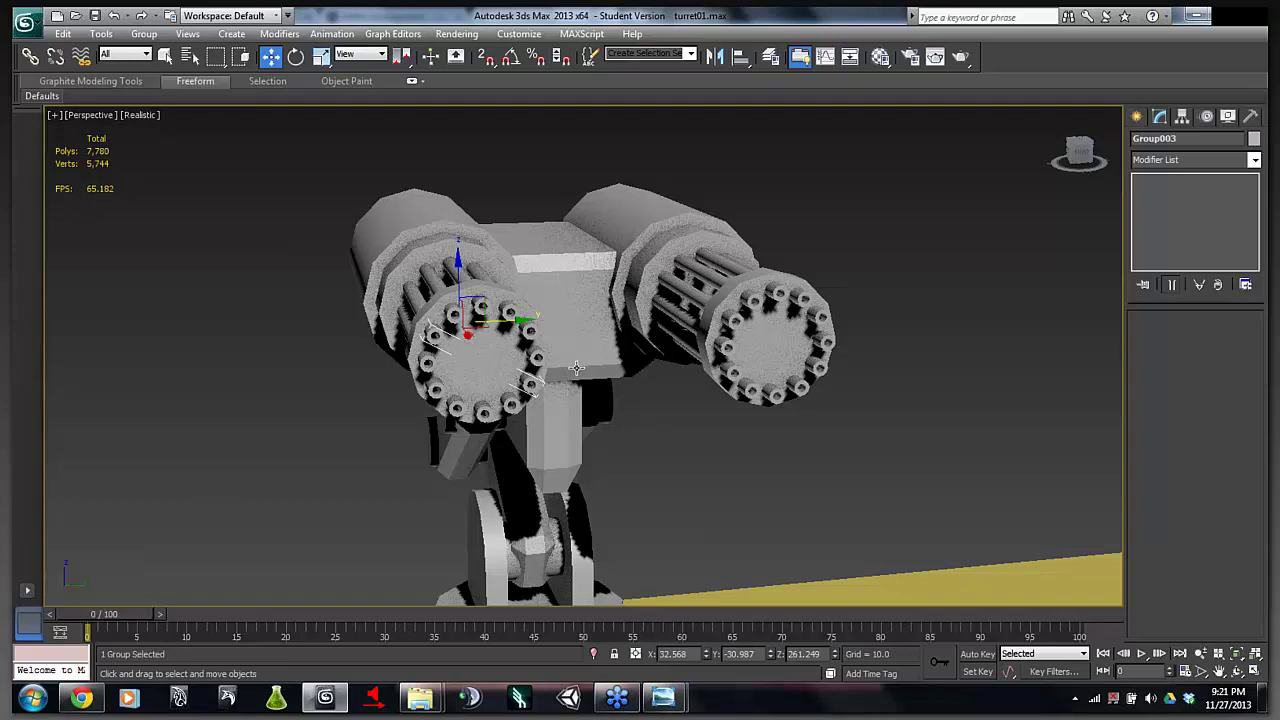
{"action": "key", "text": "Delete"}
{"action": "left_click", "coordinate": [453, 316]}
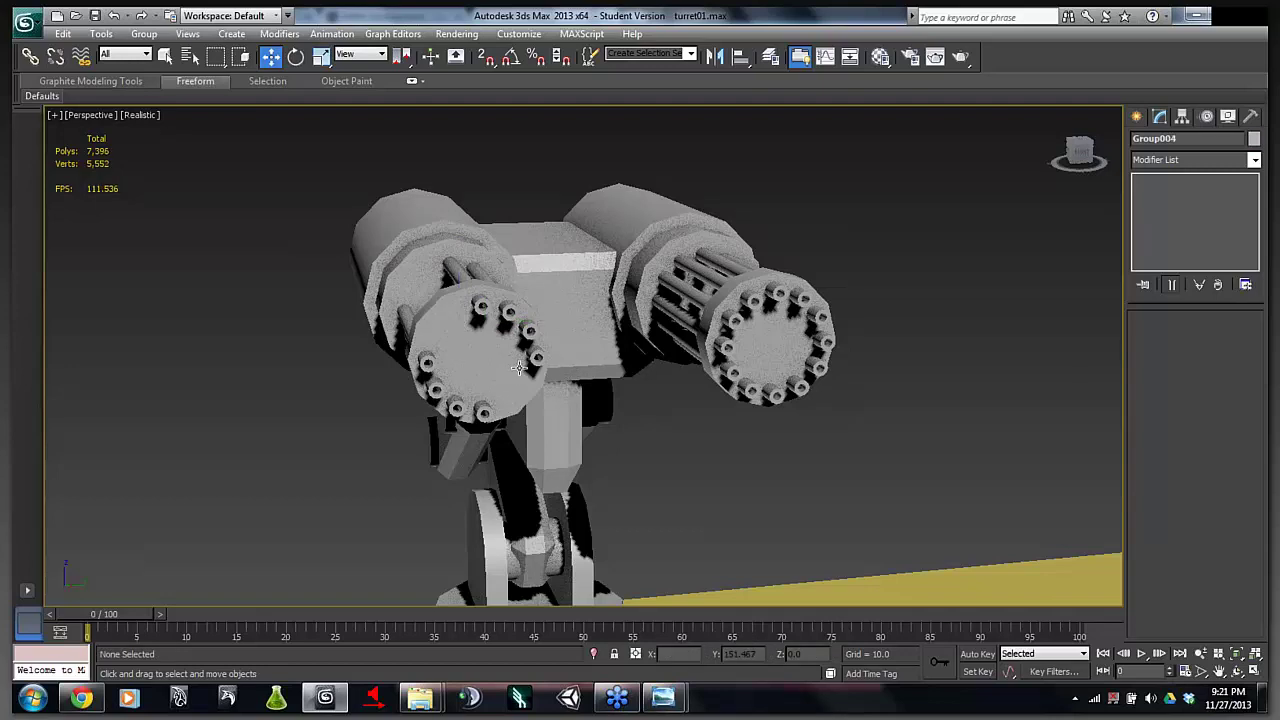
{"action": "key", "text": "Delete"}
{"action": "left_click", "coordinate": [508, 313]}
{"action": "key", "text": "Delete"}
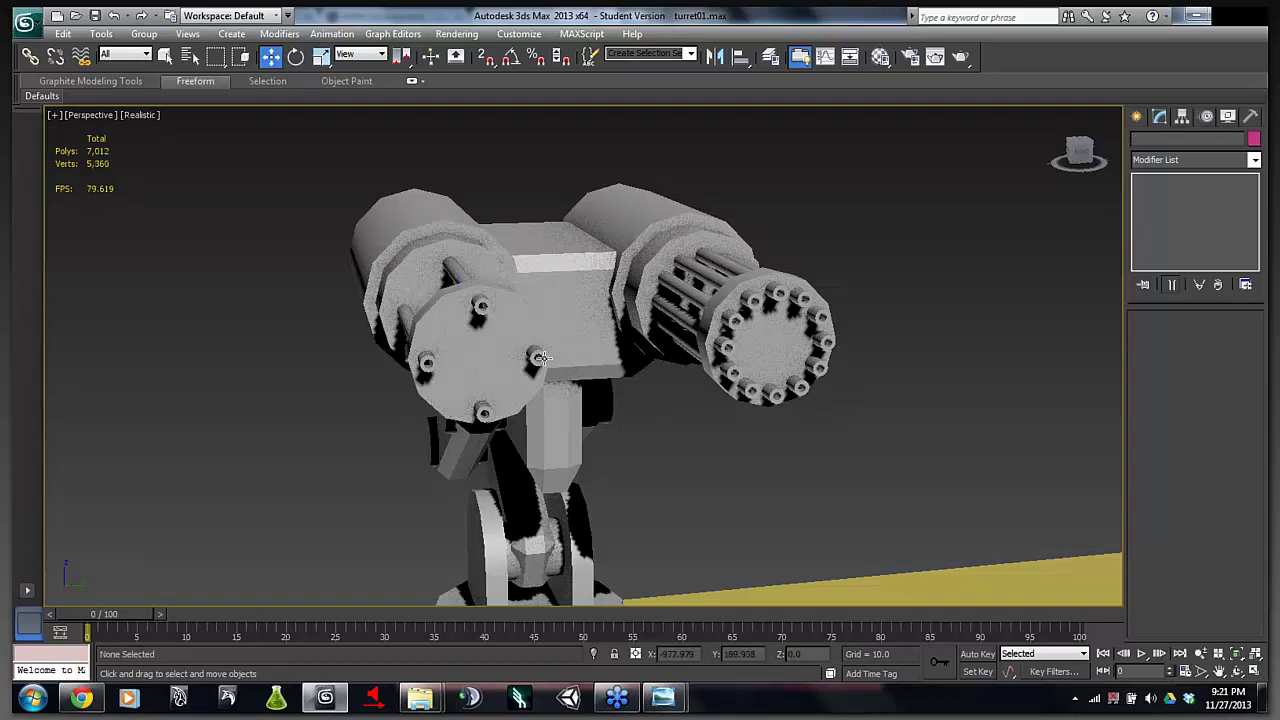
- With angle snap on, clone the thinned gun's horizontal barrel pair as one copy rotated -45 degrees about the X axis
{"action": "left_click", "coordinate": [540, 358]}
{"action": "left_click", "coordinate": [296, 56]}
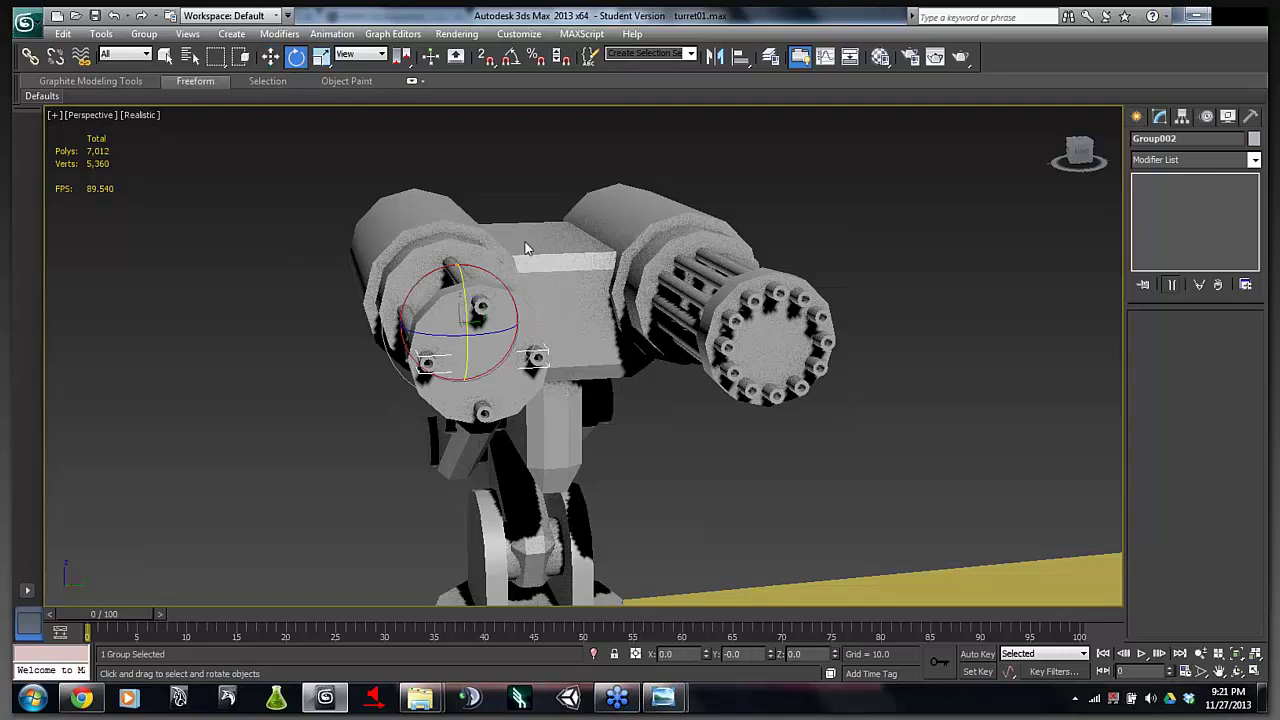
{"action": "left_click_drag", "start_coordinate": [500, 288], "coordinate": [518, 300]}
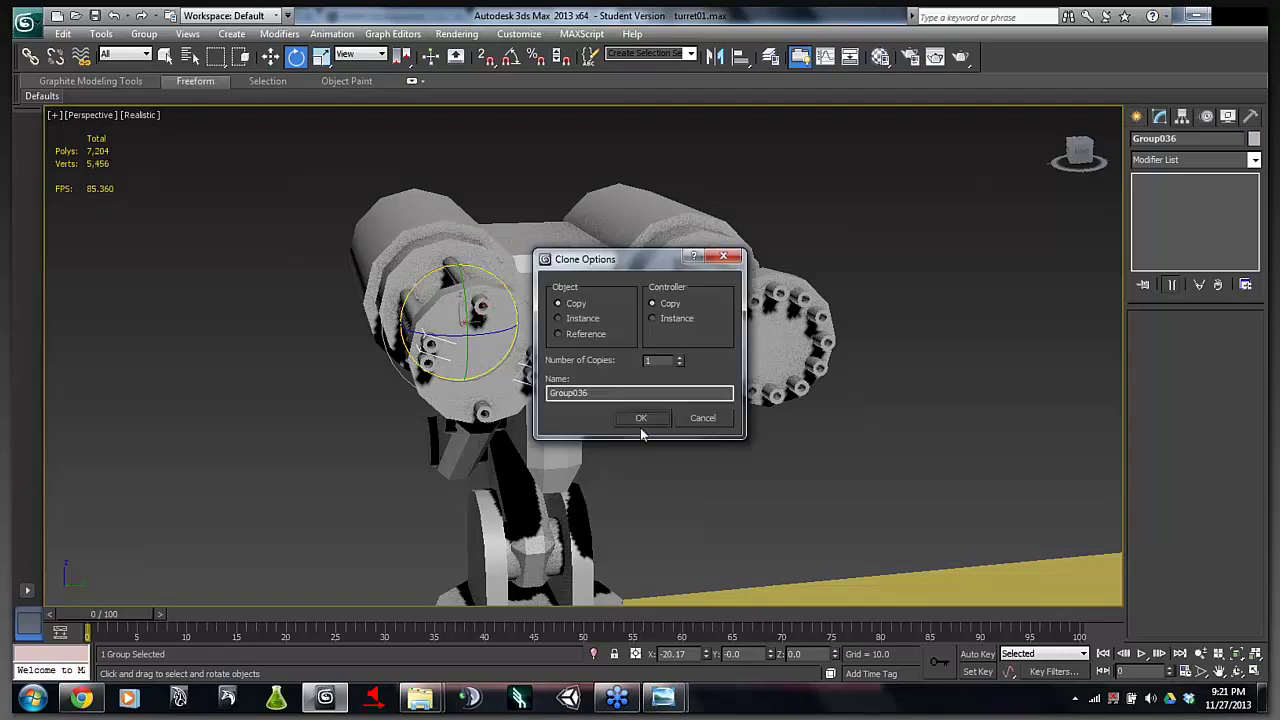
{"action": "left_click", "coordinate": [705, 424]}
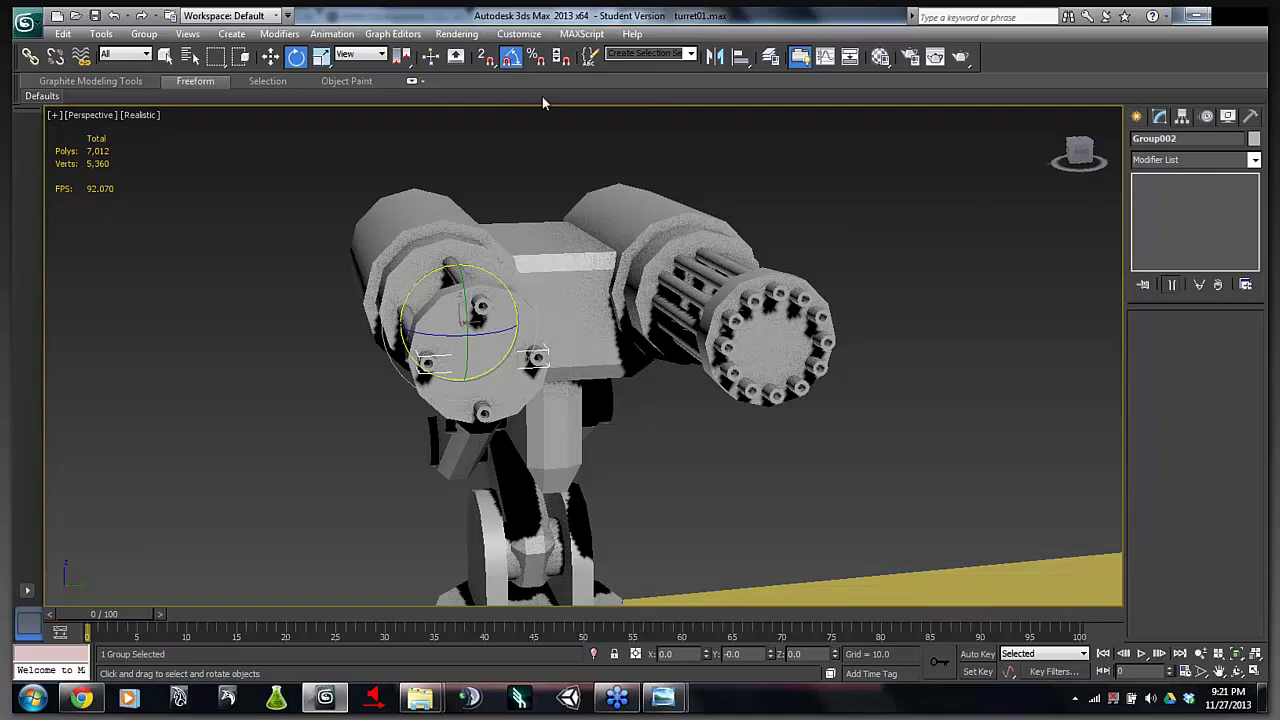
{"action": "left_click_drag", "start_coordinate": [506, 287], "coordinate": [529, 313]}
{"action": "right_click", "coordinate": [529, 313]}
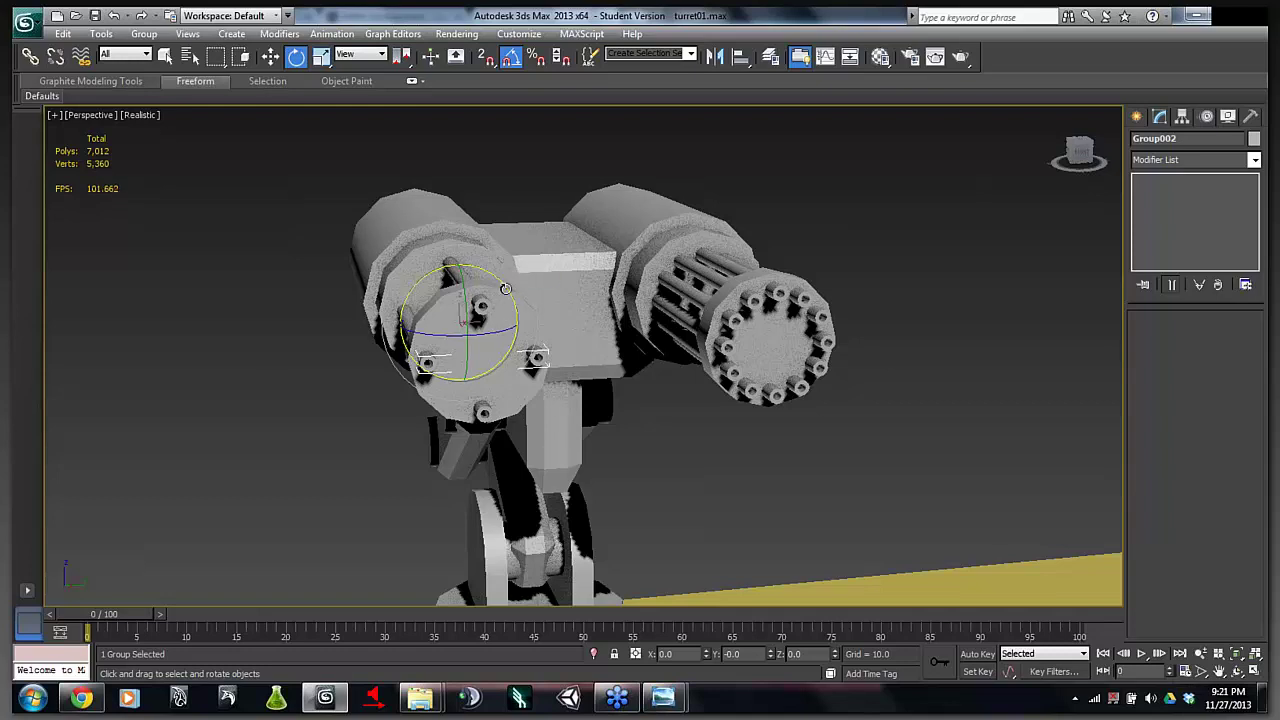
{"action": "left_click_drag", "start_coordinate": [506, 288], "coordinate": [524, 324]}
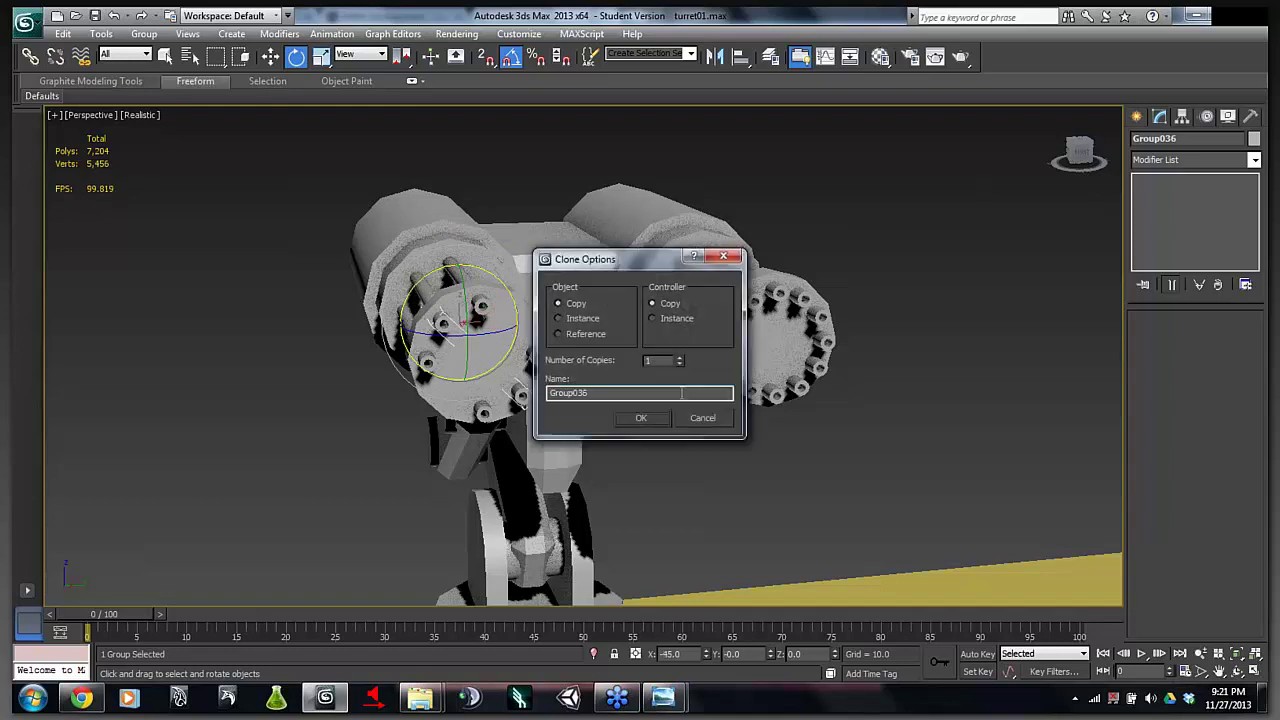
{"action": "left_click", "coordinate": [643, 420]}
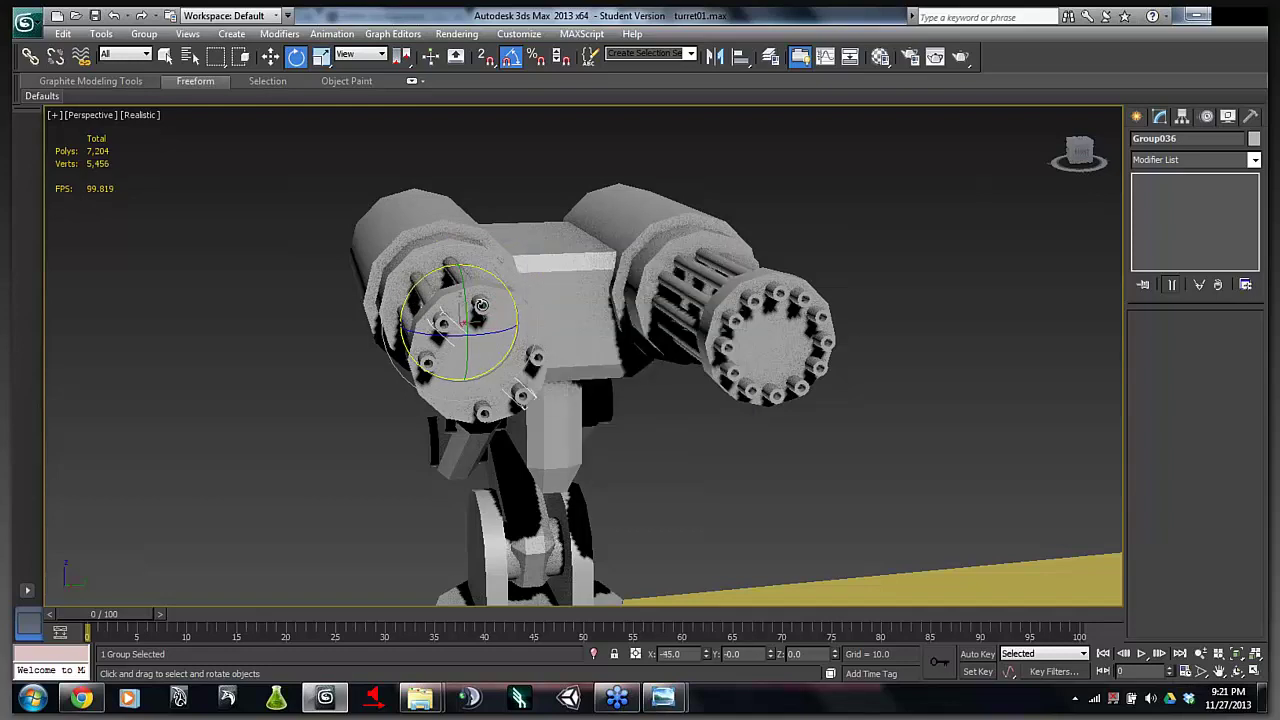
{"action": "left_click", "coordinate": [482, 308]}
{"action": "left_click_drag", "start_coordinate": [517, 310], "coordinate": [549, 336]}
{"action": "left_click", "coordinate": [705, 418]}
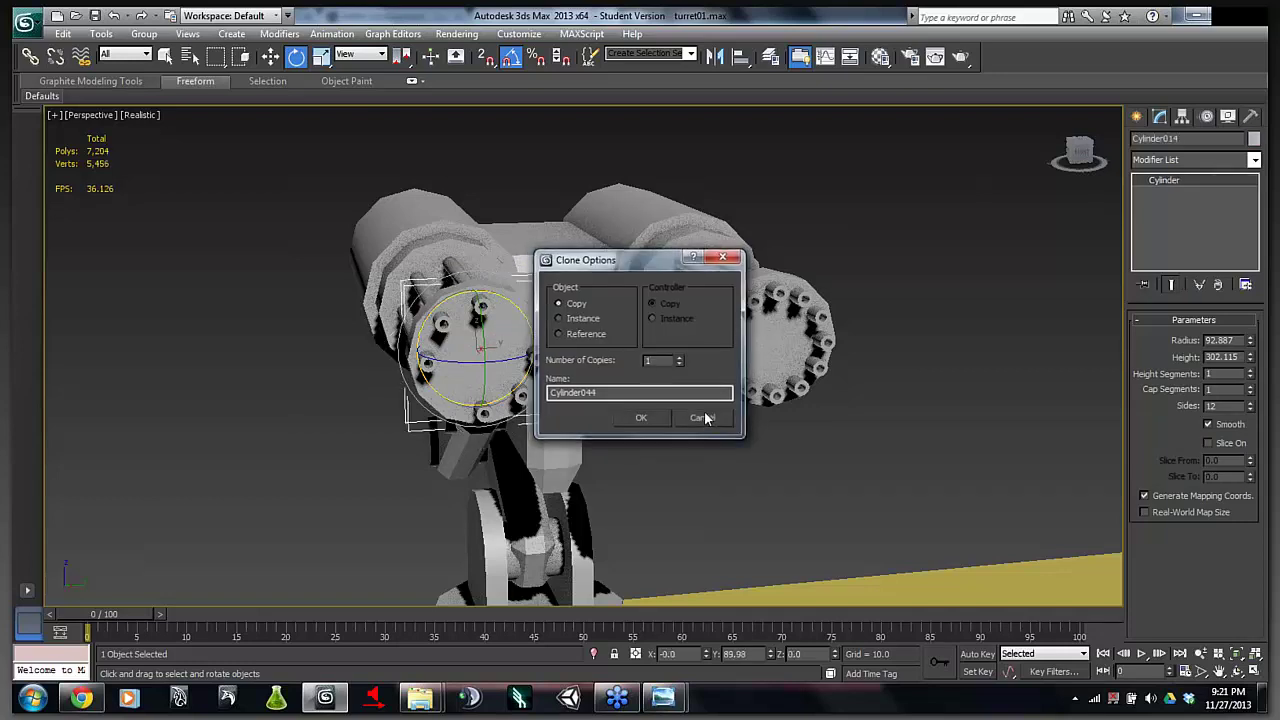
- Clone the same gun's vertical barrel pair as one copy rotated -45 degrees about the X axis
{"action": "left_click", "coordinate": [500, 308]}
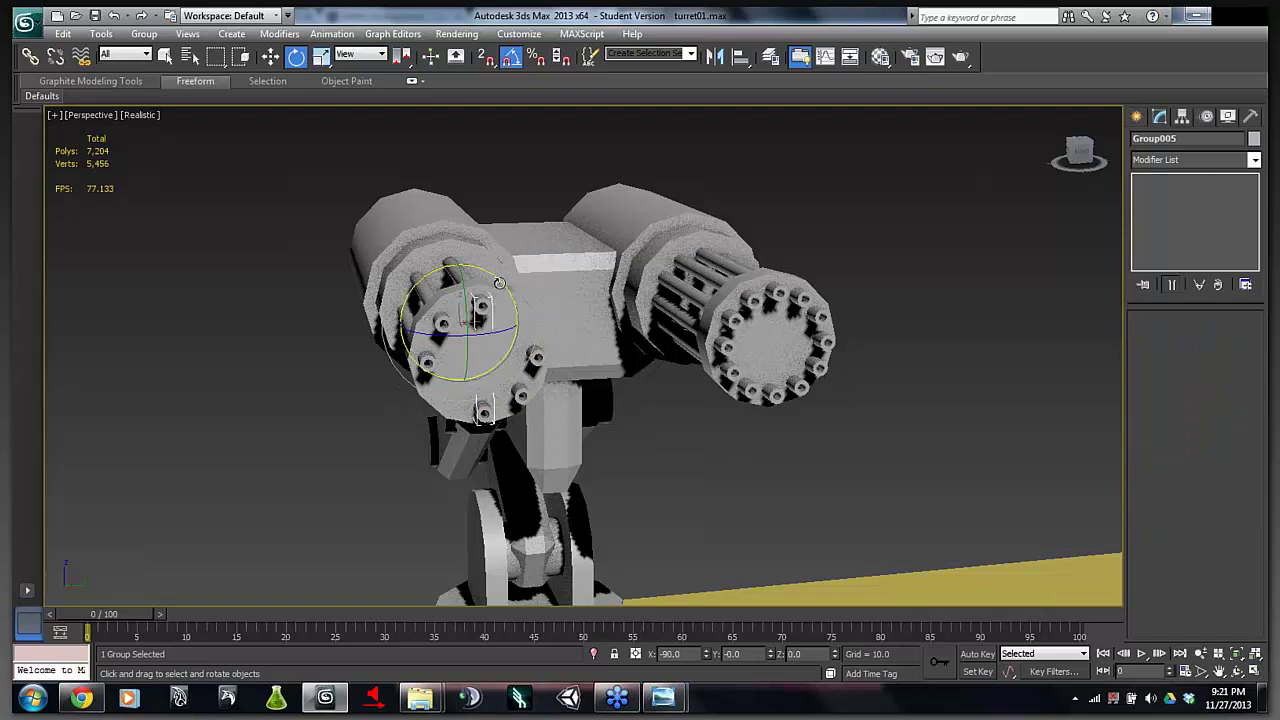
{"action": "left_click_drag", "start_coordinate": [502, 283], "coordinate": [610, 320]}
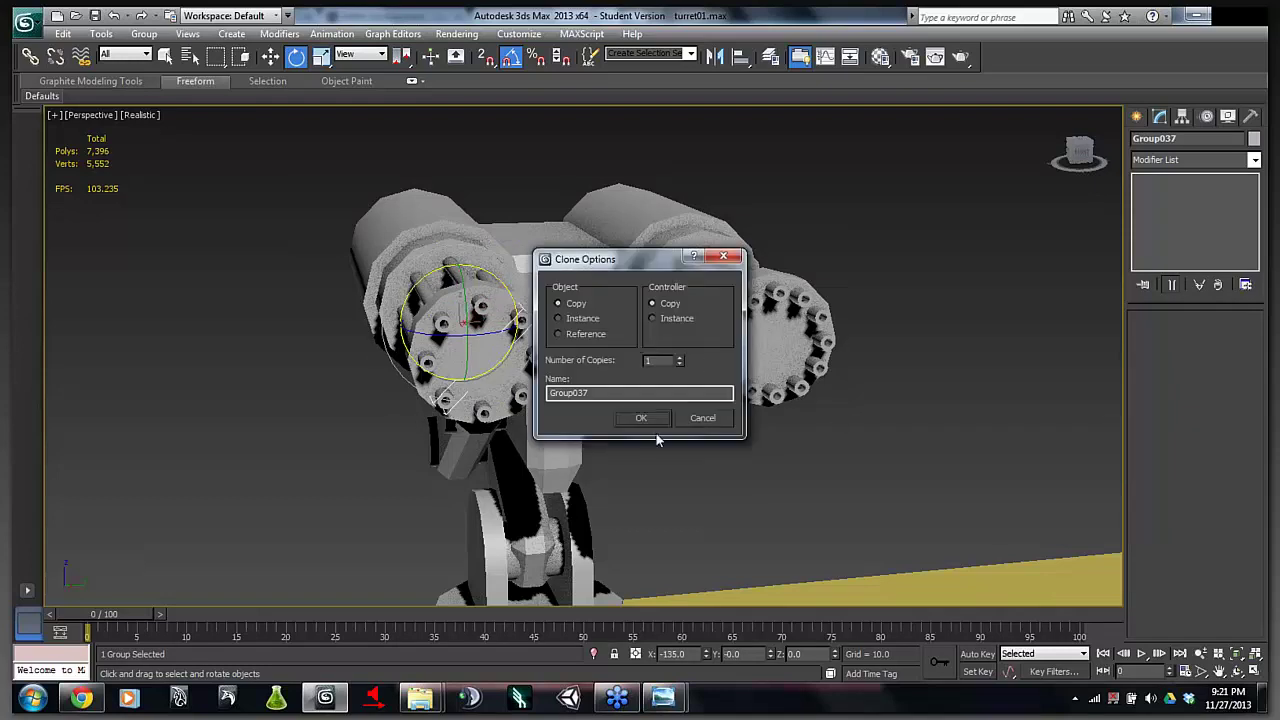
{"action": "left_click", "coordinate": [642, 420]}
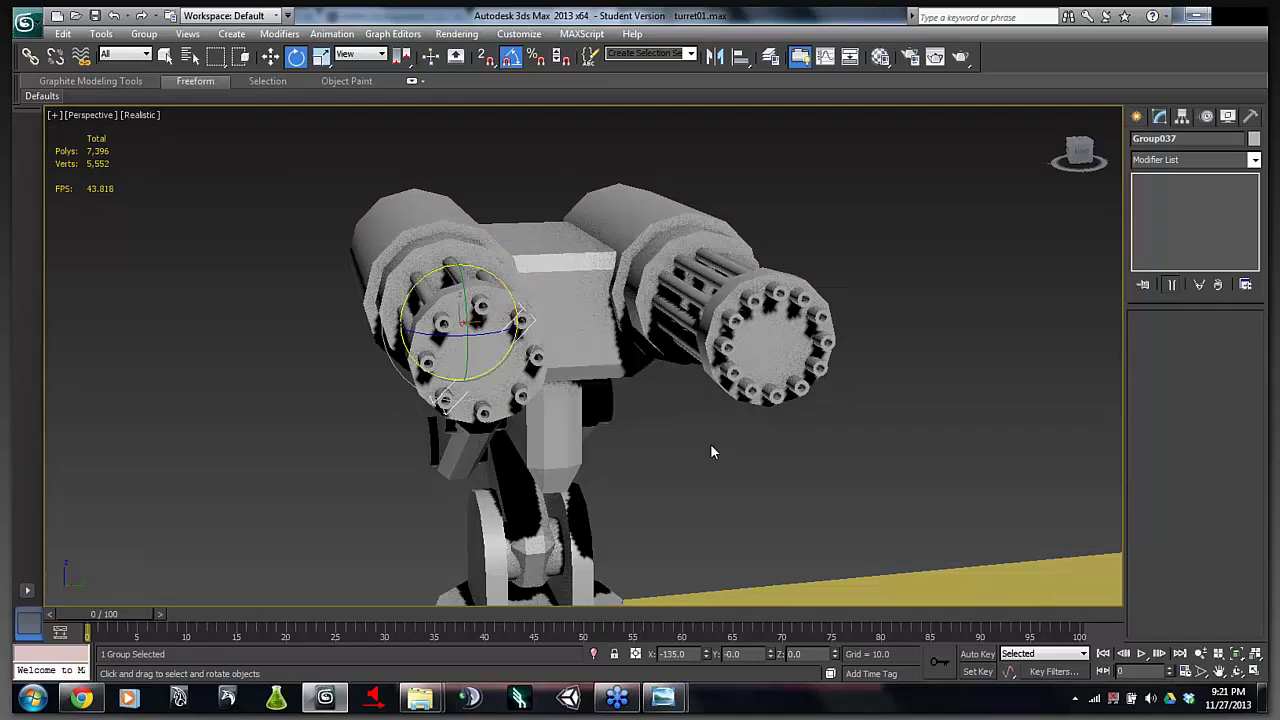
- Delete the intermediate barrel pairs from the middle turret's other gatling gun, keeping only its horizontal and vertical pairs
{"action": "left_click", "coordinate": [734, 370]}
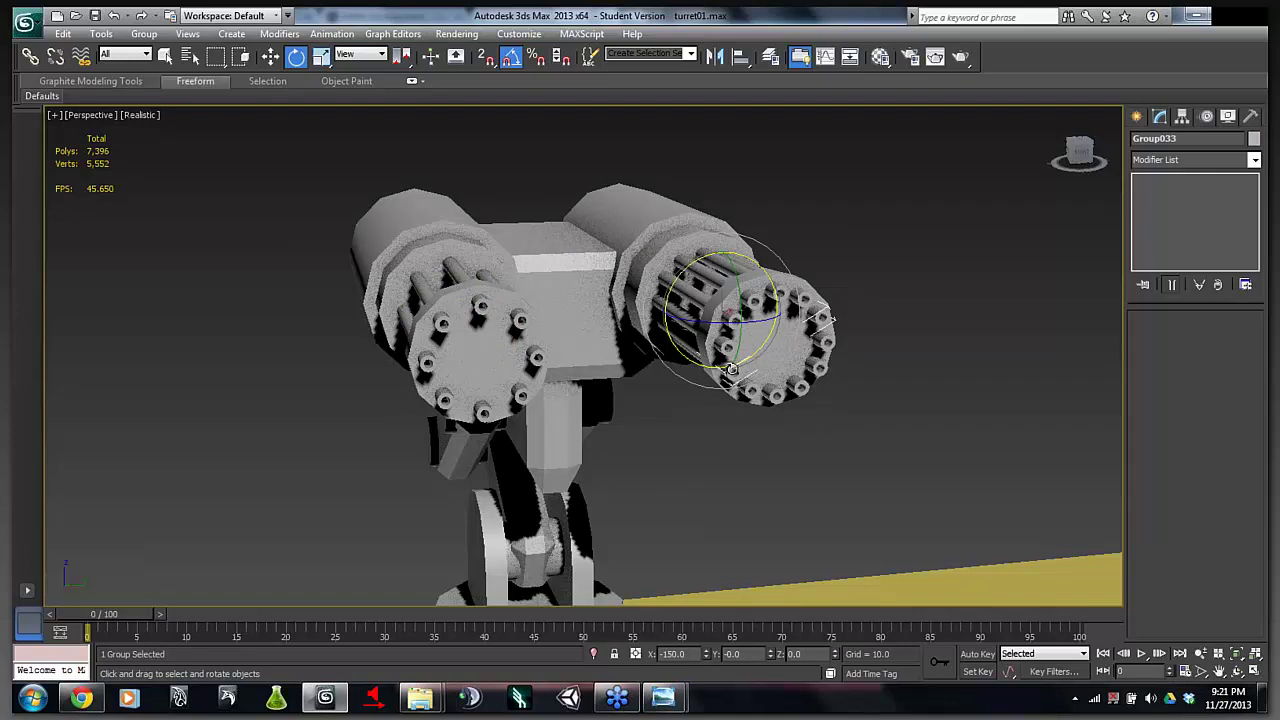
{"action": "key", "text": "Delete"}
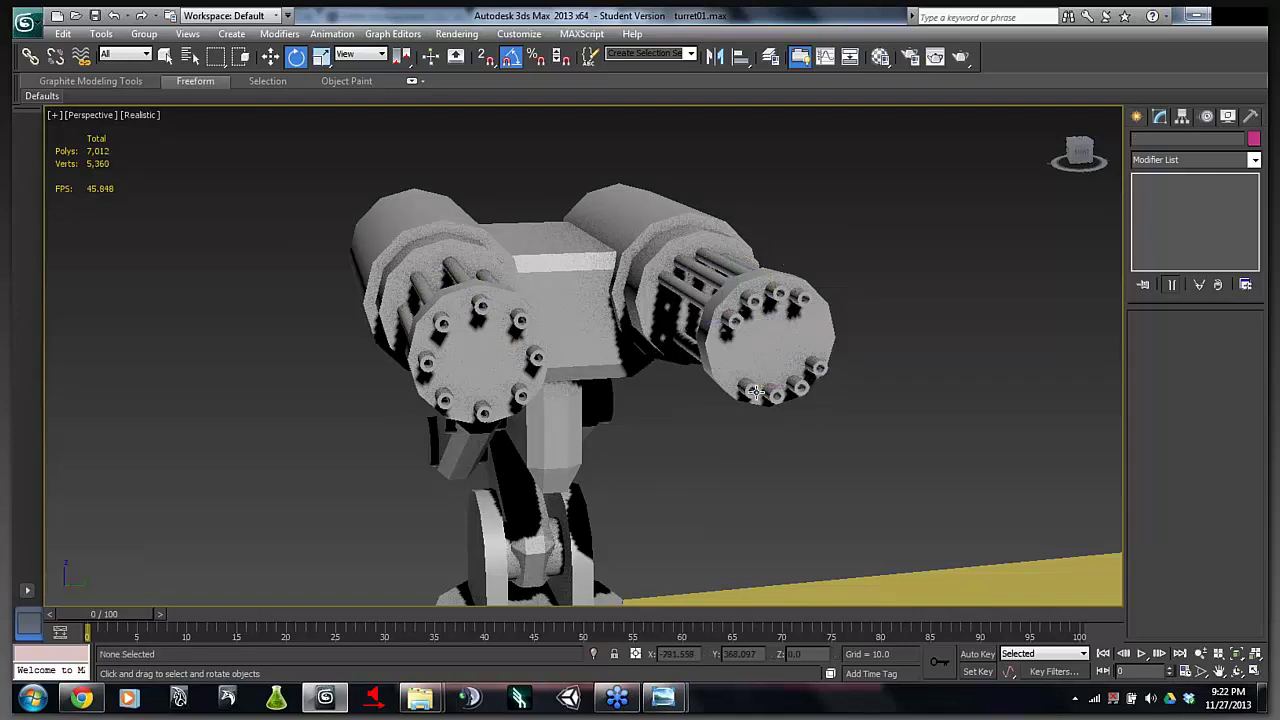
{"action": "left_click", "coordinate": [755, 393]}
{"action": "left_click_drag", "start_coordinate": [755, 393], "coordinate": [773, 393]}
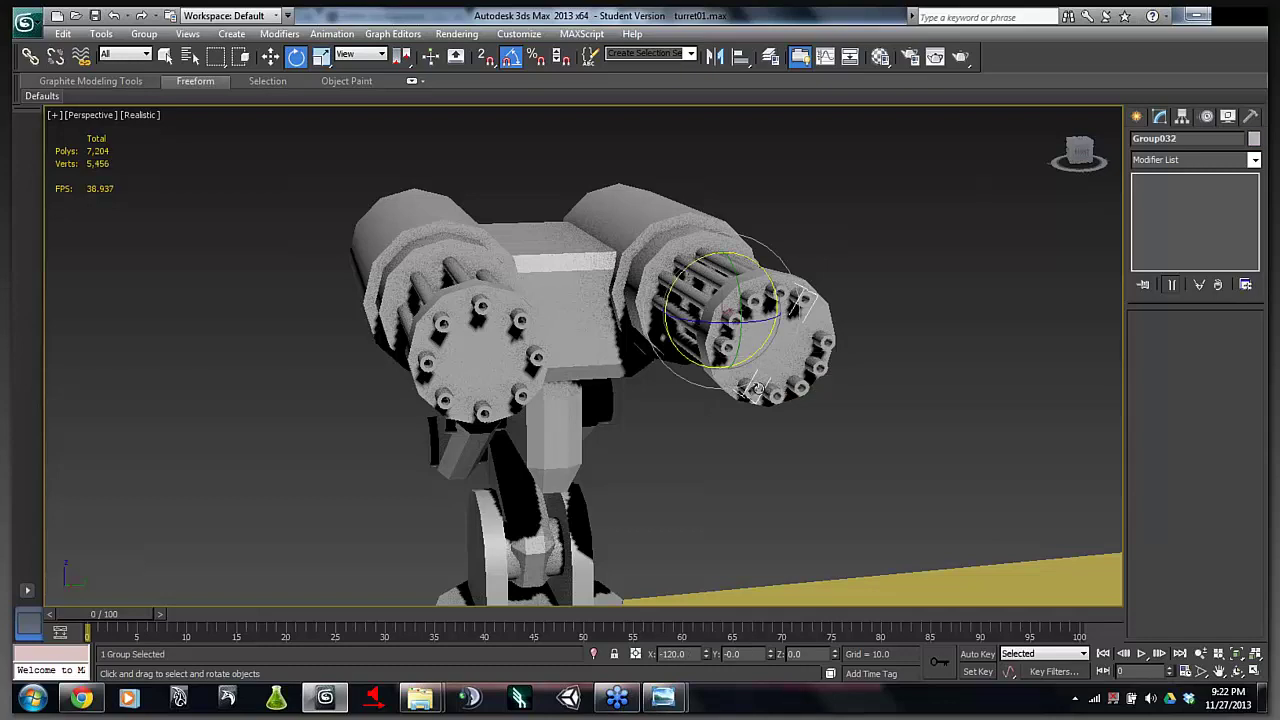
{"action": "key", "text": "Delete"}
{"action": "left_click", "coordinate": [800, 387]}
{"action": "key", "text": "Delete"}
{"action": "left_click", "coordinate": [820, 367]}
{"action": "key", "text": "Delete"}
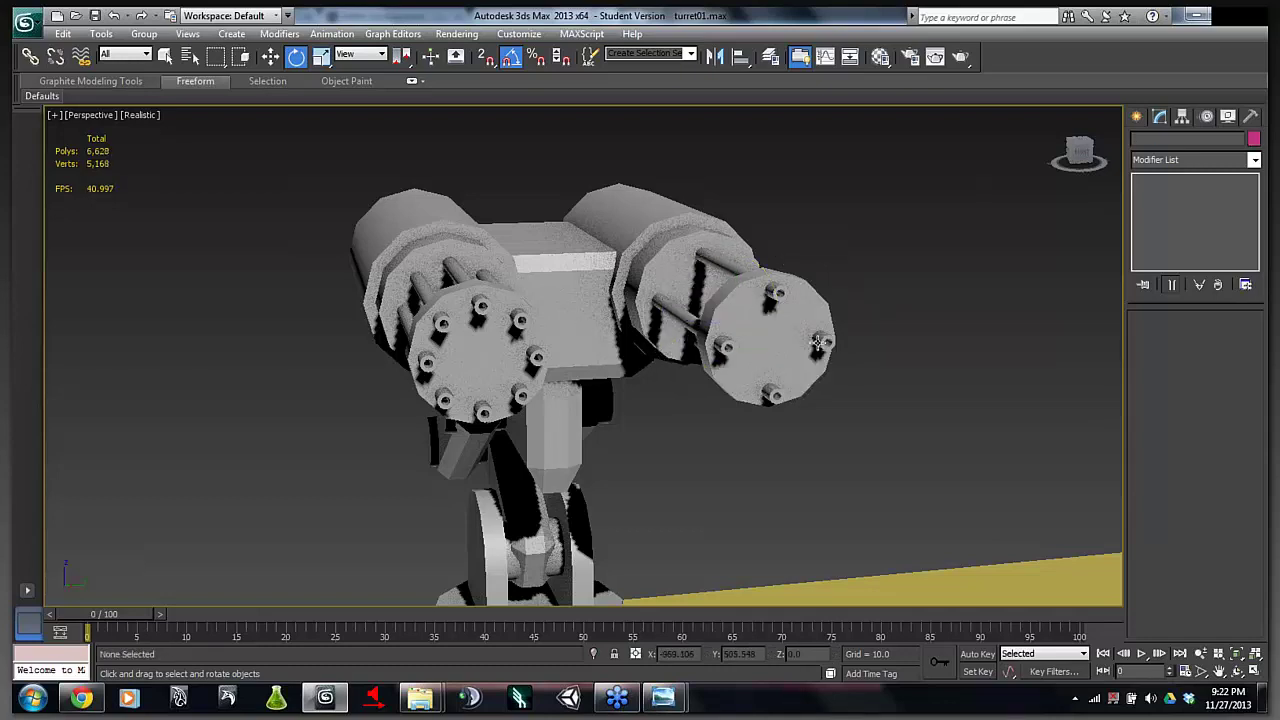
- Clone the second gun's remaining barrel pairs as copies rotated 45 degrees to fill the diagonal positions, and clear the selection
{"action": "left_click", "coordinate": [823, 340]}
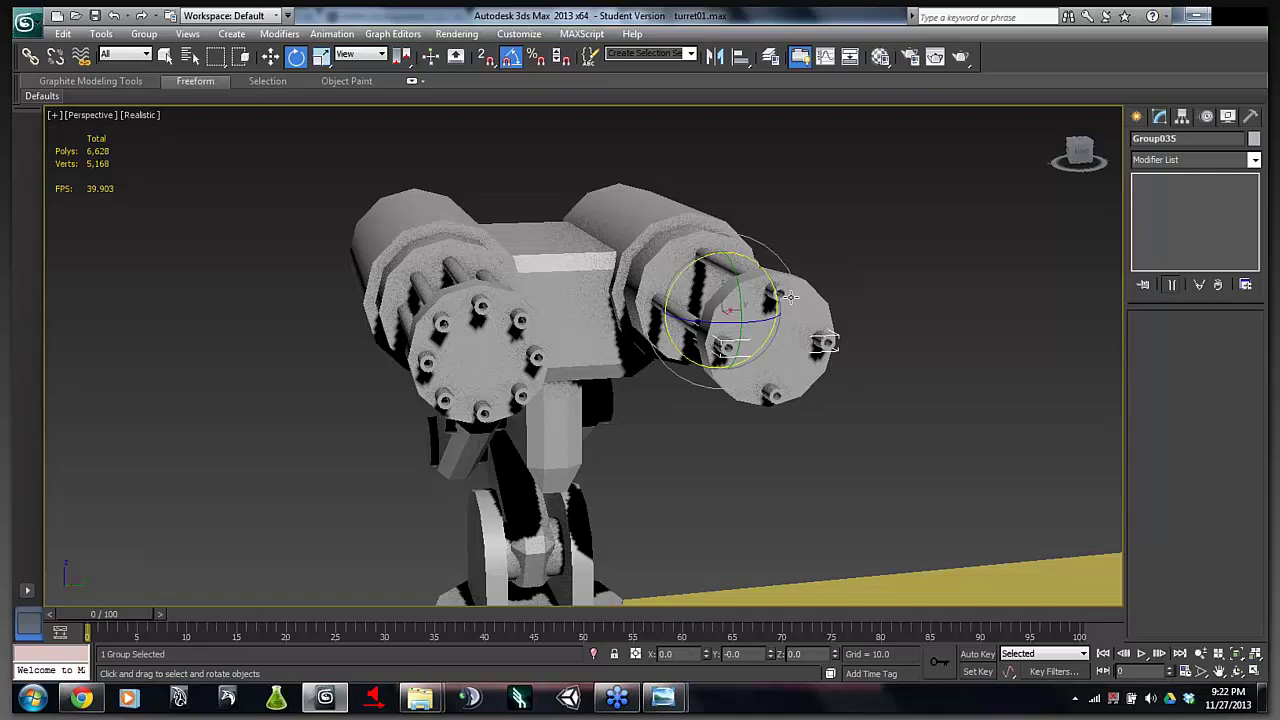
{"action": "mouse_move", "coordinate": [774, 288]}
{"action": "left_mouse_down"}
{"action": "mouse_move", "coordinate": [783, 302]}
{"action": "mouse_move", "coordinate": [720, 239]}
{"action": "mouse_move", "coordinate": [745, 262]}
{"action": "left_mouse_up"}
{"action": "key", "text": "Return"}
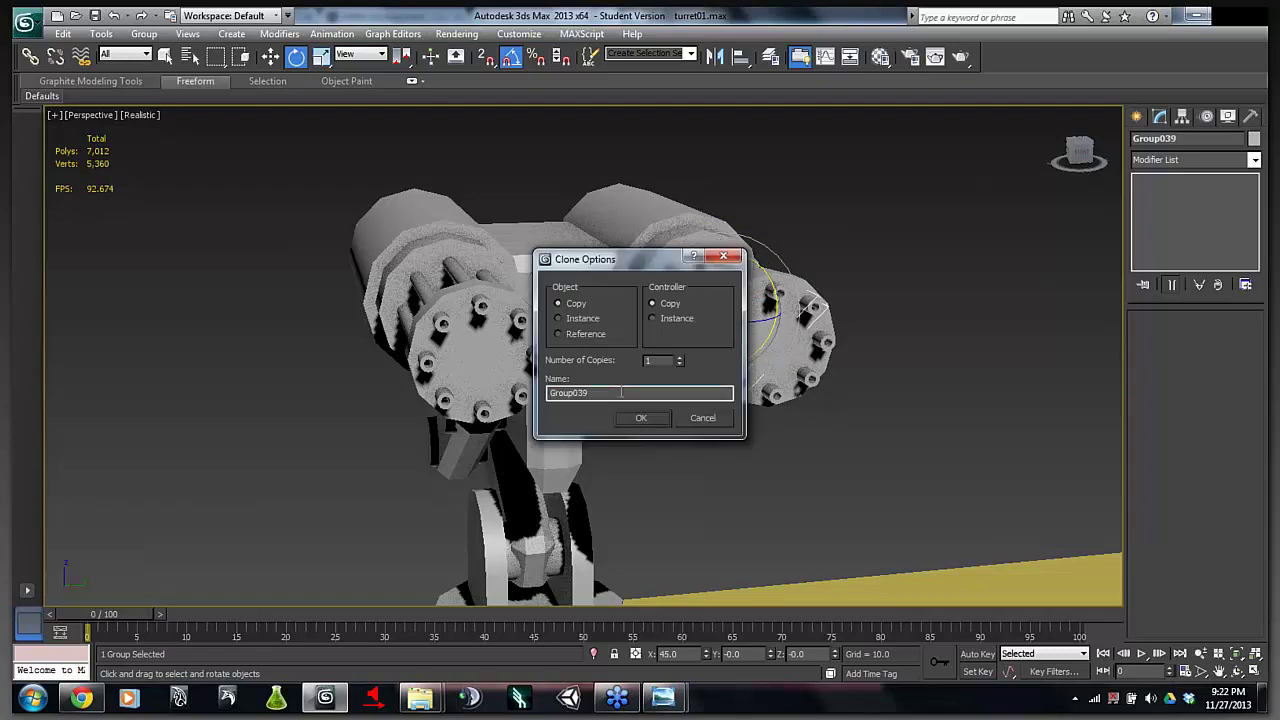
{"action": "left_click", "coordinate": [643, 424]}
{"action": "left_click", "coordinate": [900, 418]}
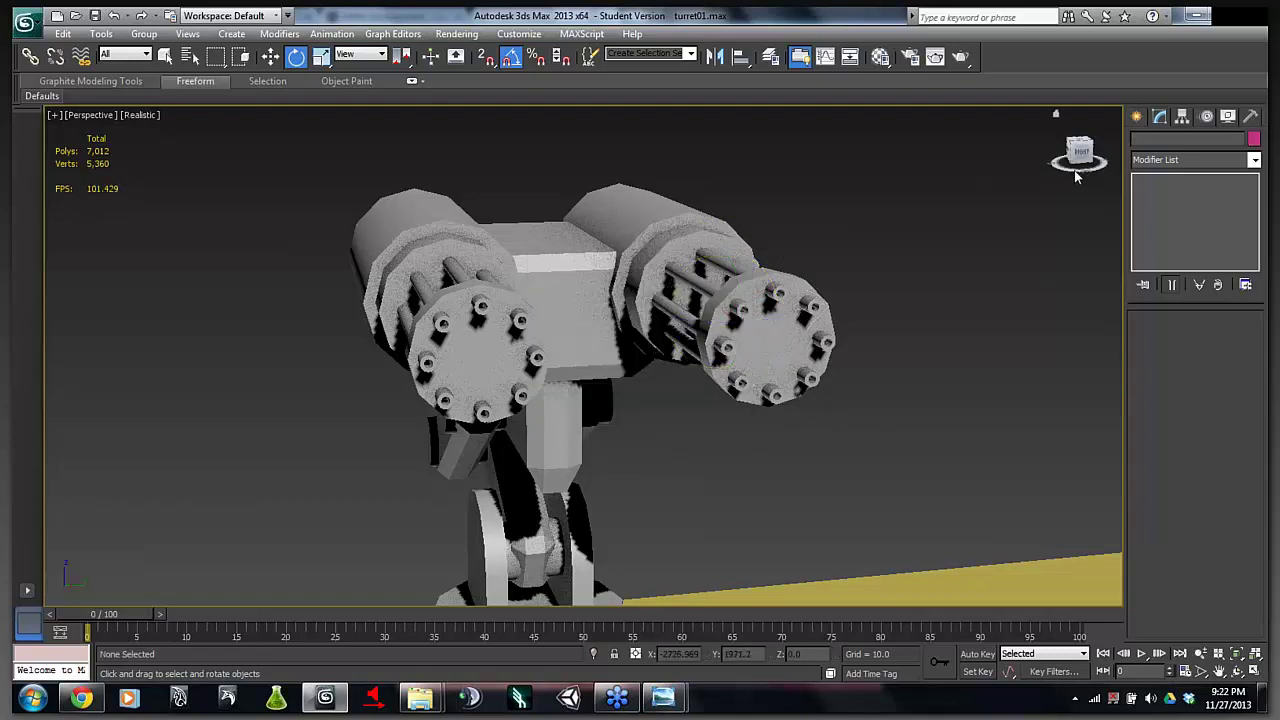
{"action": "left_click_drag", "start_coordinate": [1072, 150], "coordinate": [961, 495]}
{"action": "scroll", "coordinate": [959, 366], "scroll_direction": "down", "scroll_amount": 5}
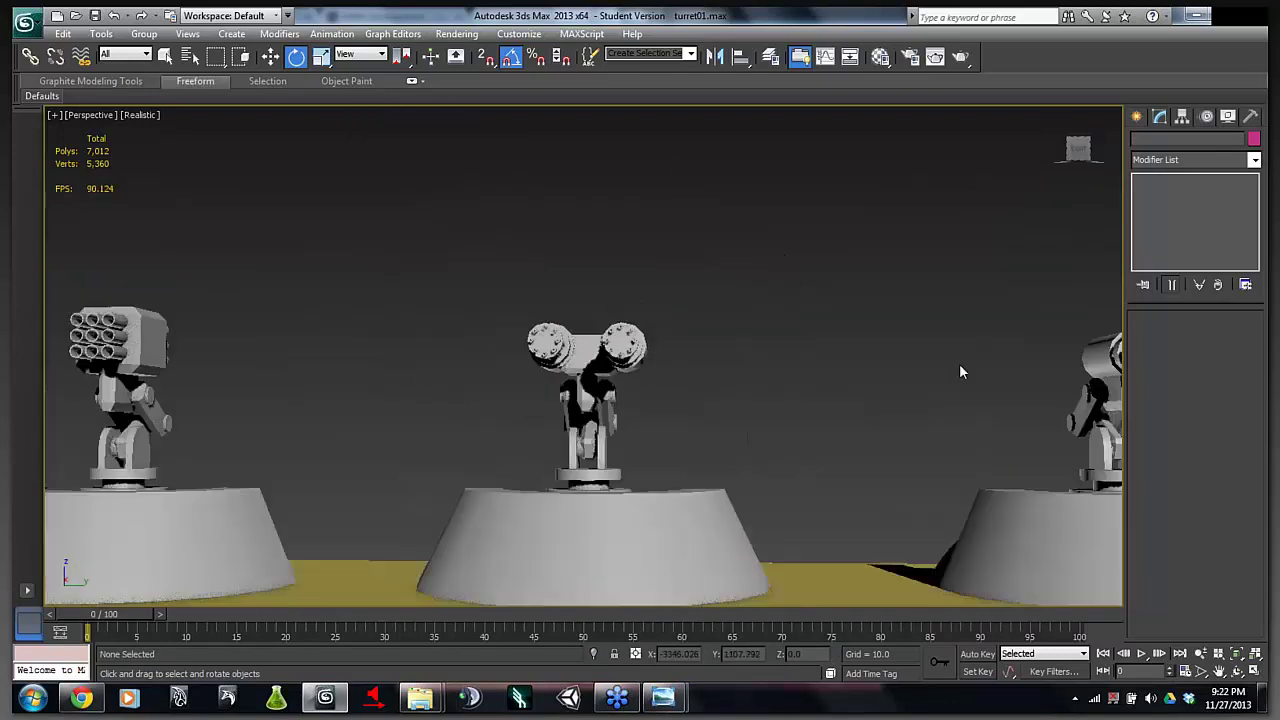
{"action": "left_click_drag", "start_coordinate": [1083, 163], "coordinate": [1200, 149]}
{"action": "scroll", "coordinate": [1037, 170], "scroll_direction": "down", "scroll_amount": 3}
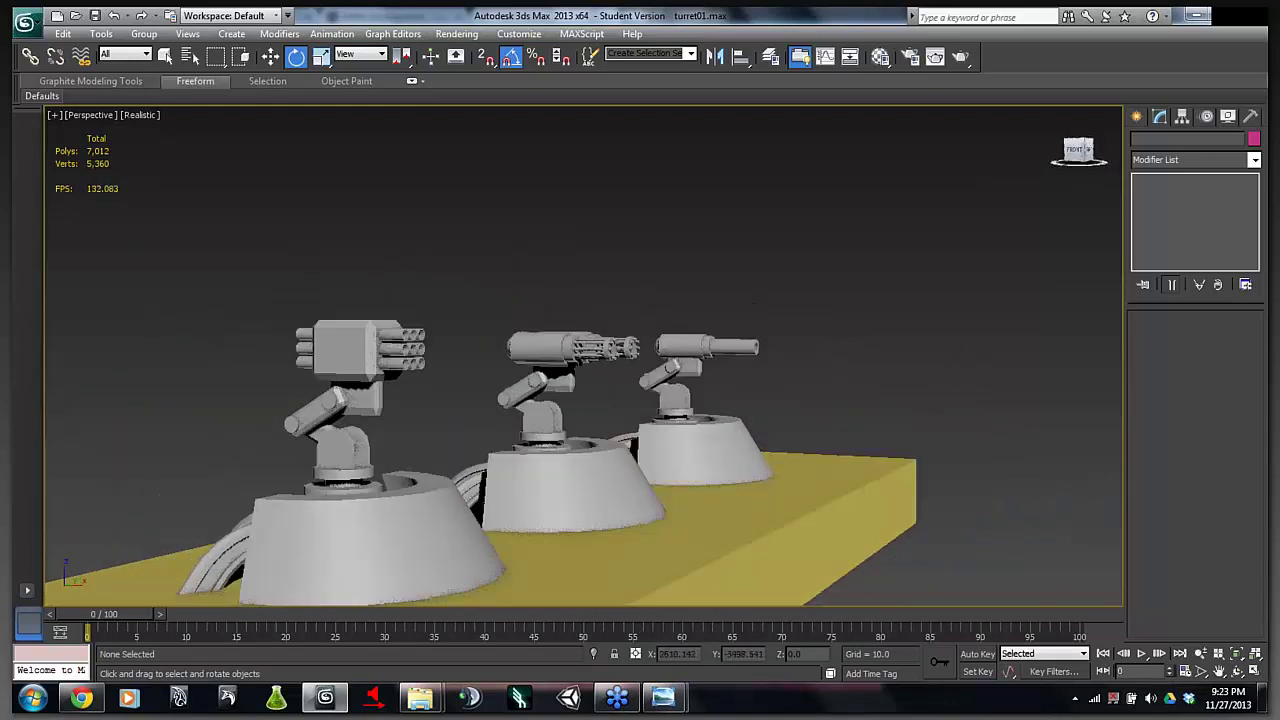
- Examine the three finished turrets from the front and the rear to compare their weapon heads and bases
{"action": "left_click_drag", "start_coordinate": [517, 434], "coordinate": [545, 420]}
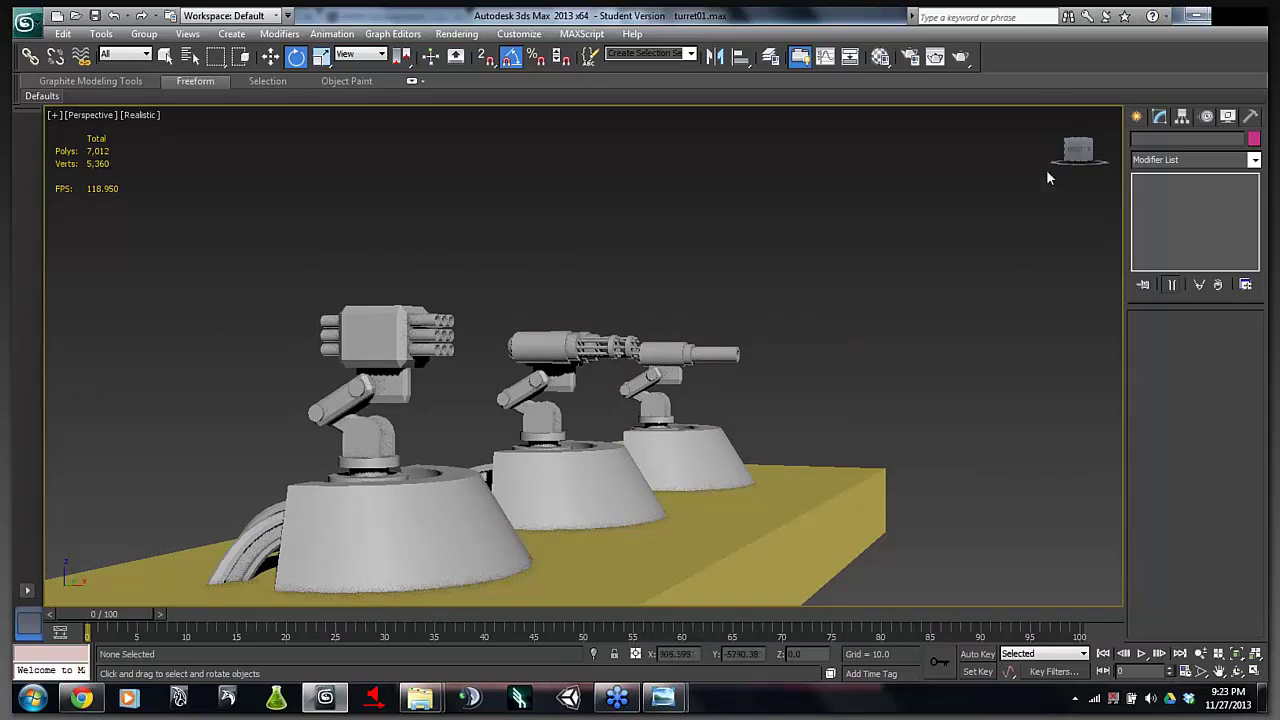
{"action": "left_click_drag", "start_coordinate": [1078, 150], "coordinate": [1146, 150]}
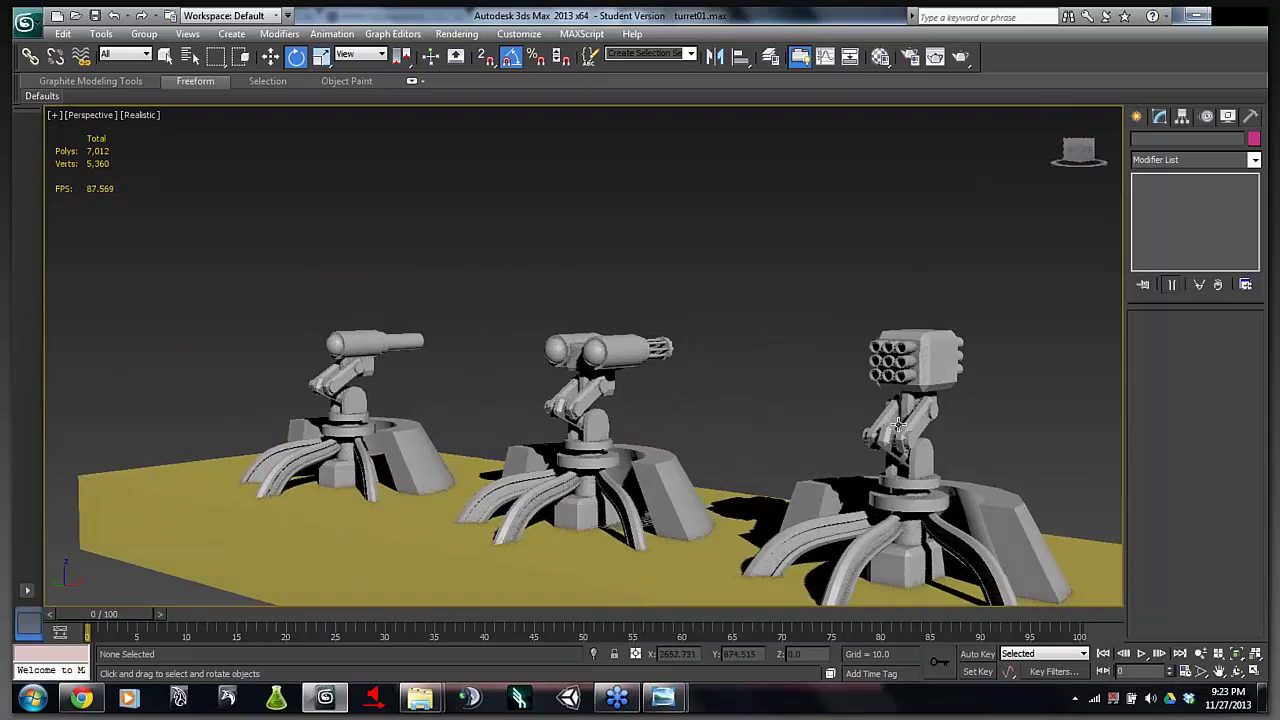
{"action": "scroll", "coordinate": [822, 440], "scroll_direction": "up", "scroll_amount": 3}
{"action": "scroll", "coordinate": [829, 434], "scroll_direction": "down", "scroll_amount": 3}
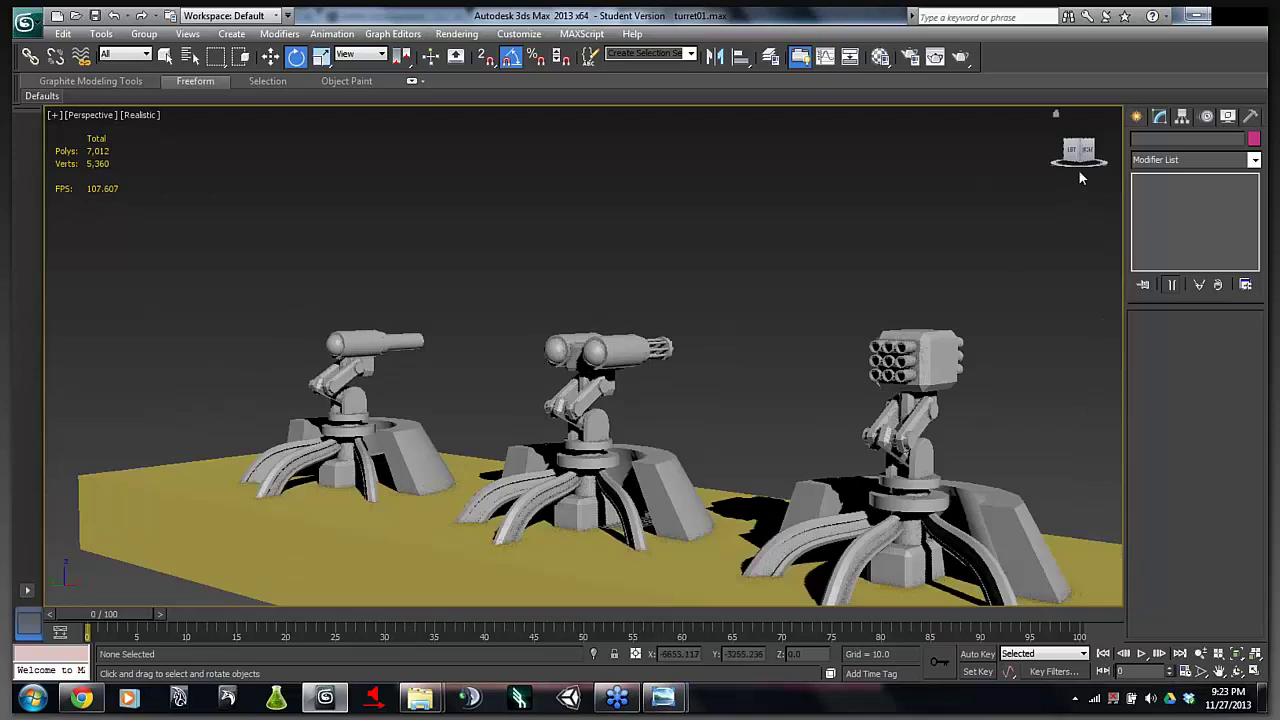
{"action": "left_click_drag", "start_coordinate": [1087, 150], "coordinate": [1026, 158]}
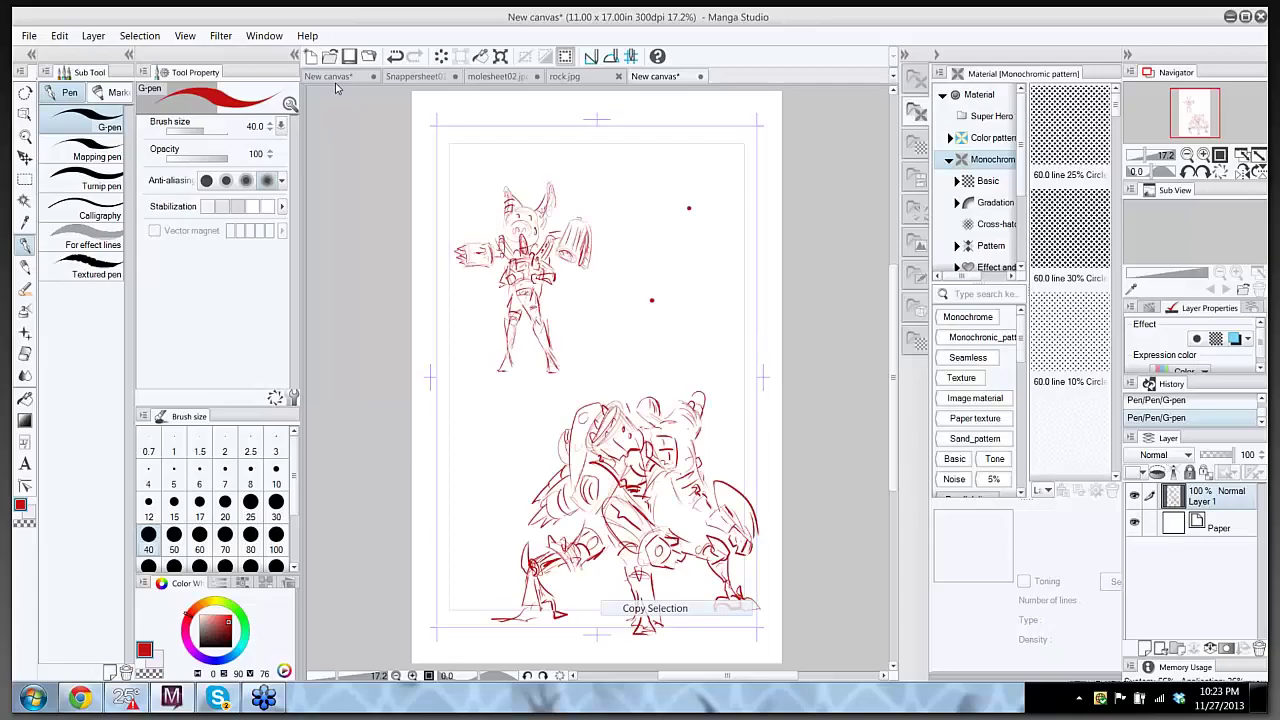
- In Manga Studio, go to the first robot canvas, select the small black robot beside the red figure with a rectangular selection, and copy it
{"action": "left_click", "coordinate": [330, 77]}
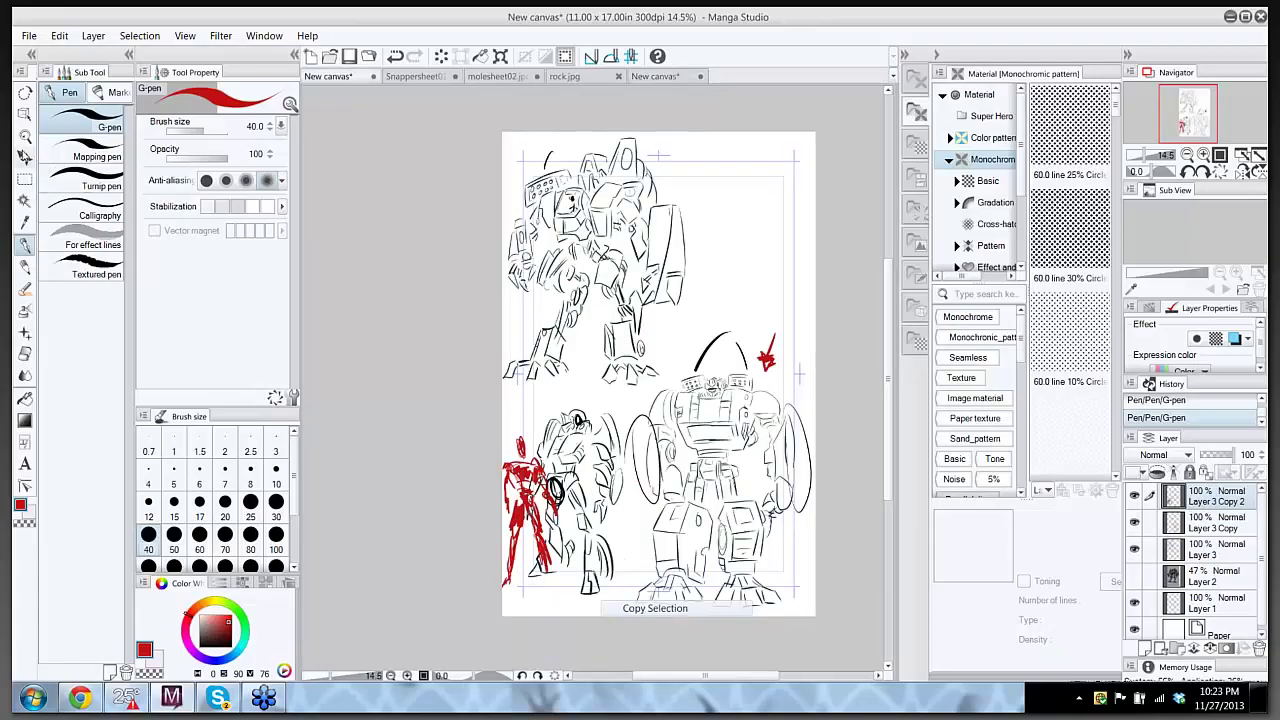
{"action": "left_click", "coordinate": [25, 178]}
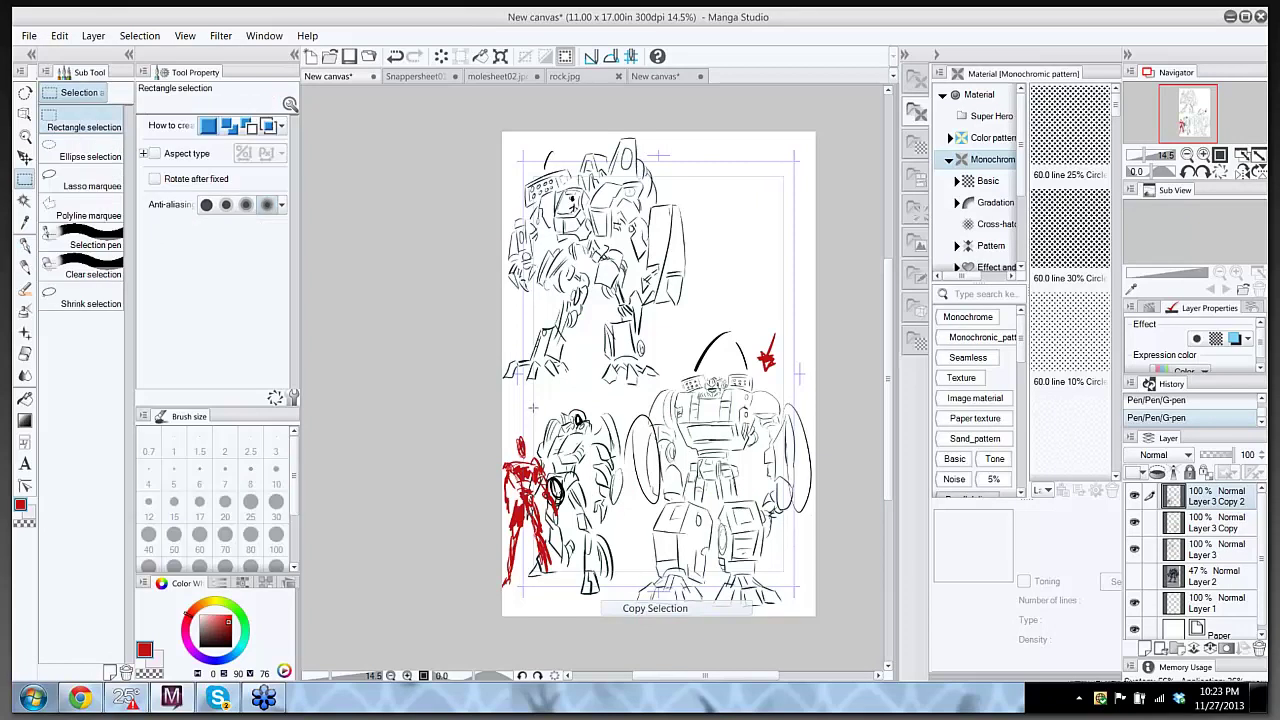
{"action": "left_click_drag", "start_coordinate": [522, 402], "coordinate": [625, 614]}
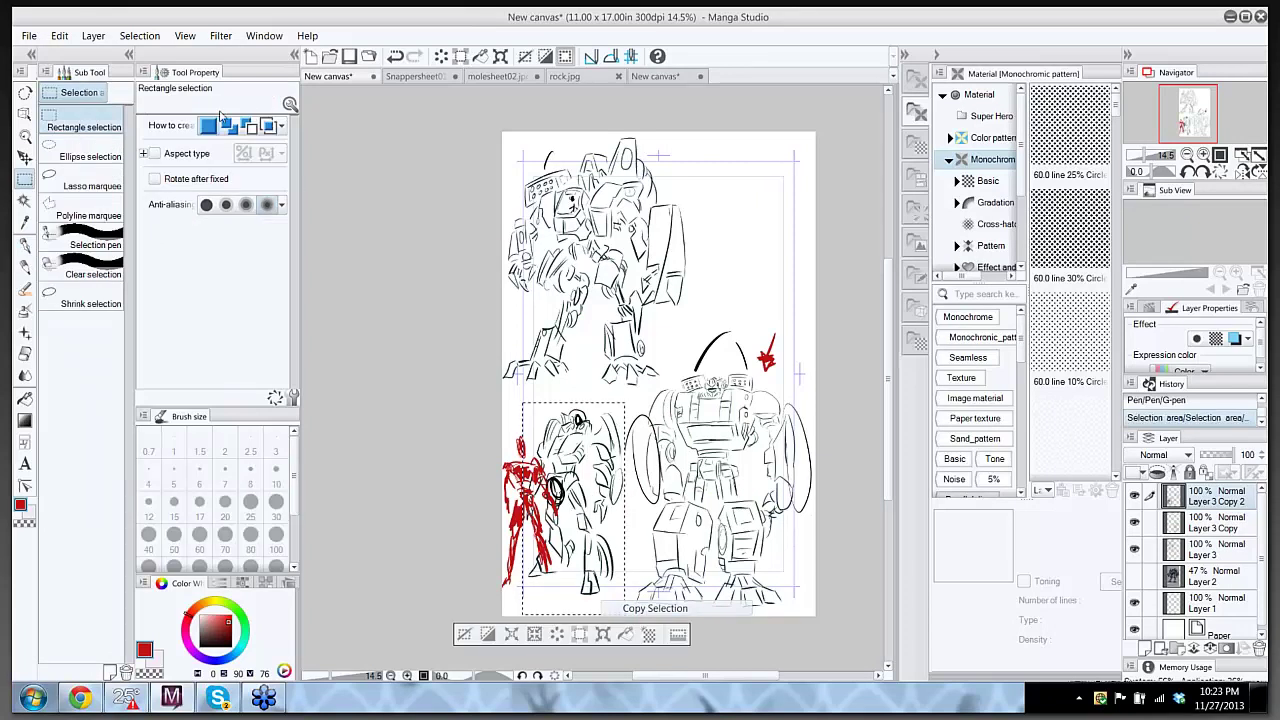
{"action": "left_click", "coordinate": [59, 36]}
{"action": "left_click", "coordinate": [59, 36]}
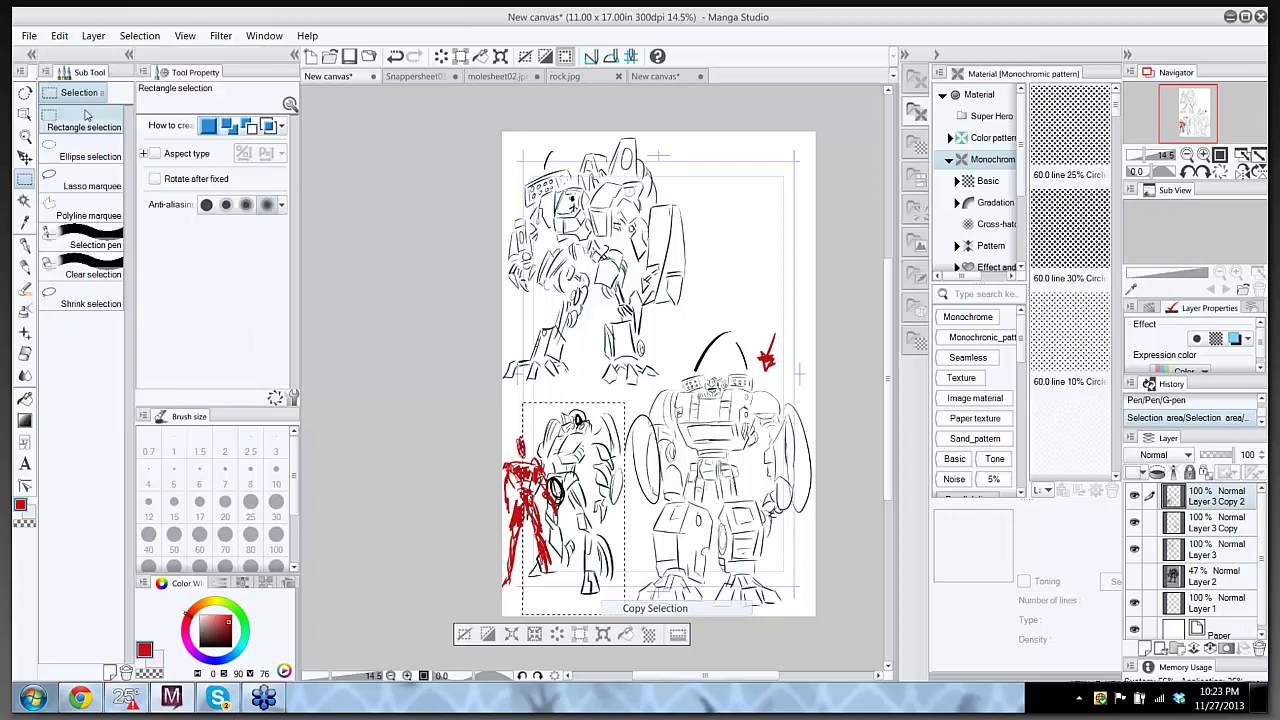
- Create a new 11.00 × 17.00 in, 300 dpi canvas and paste the copied robot sketch into it
{"action": "left_click", "coordinate": [30, 37]}
{"action": "left_click", "coordinate": [55, 56]}
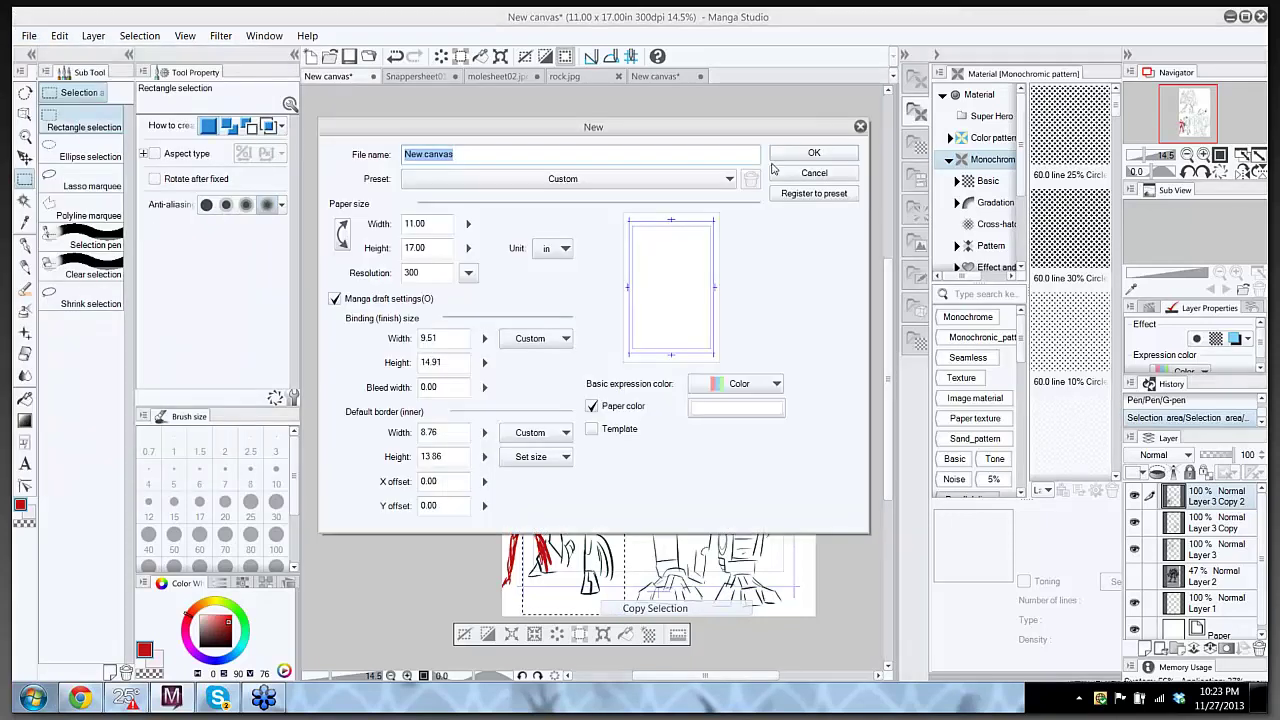
{"action": "left_click", "coordinate": [813, 154]}
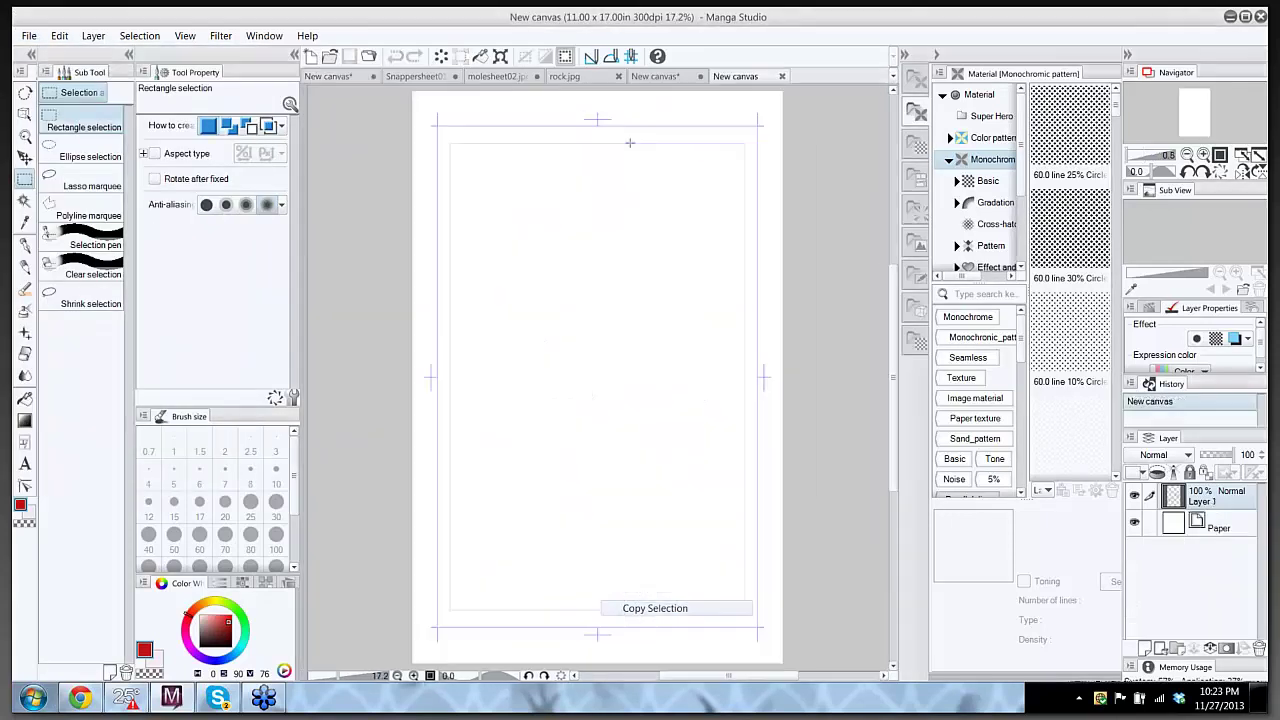
{"action": "left_click", "coordinate": [59, 36]}
{"action": "left_click", "coordinate": [86, 133]}
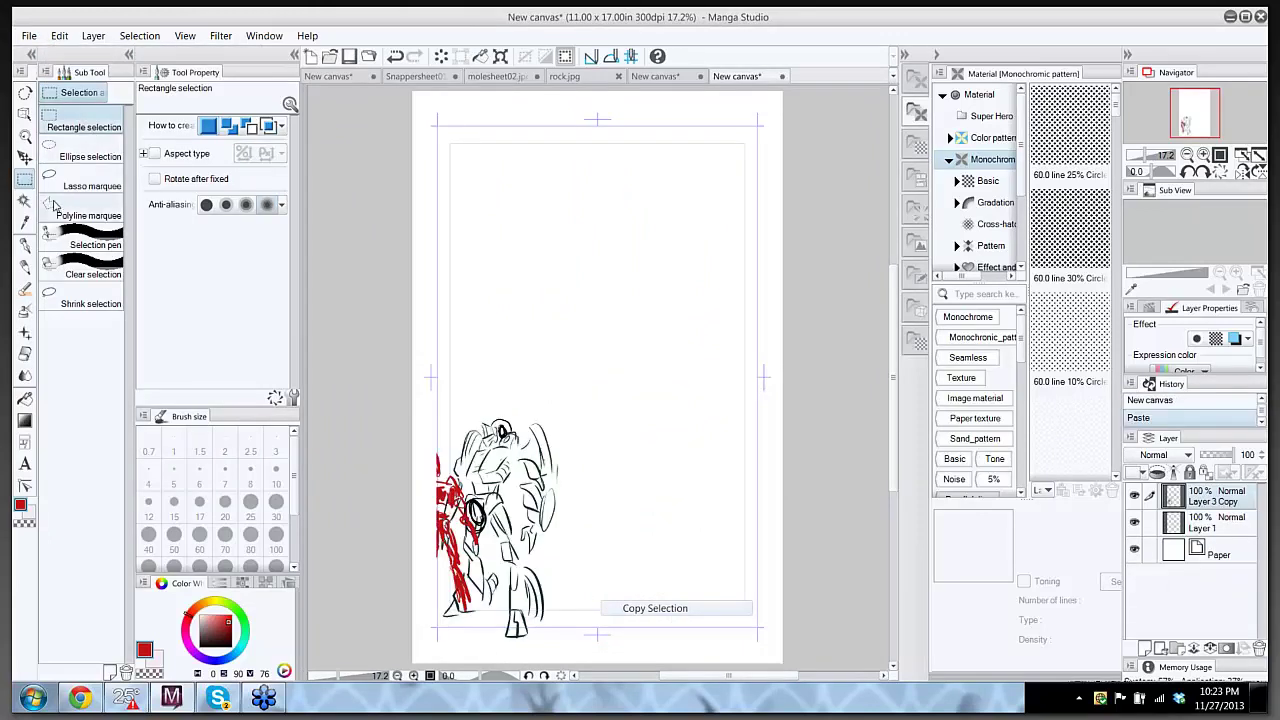
- Move the pasted robot sketch toward the page centre and scale it proportionally to about 205% so it nearly fills the page
{"action": "left_click", "coordinate": [26, 156]}
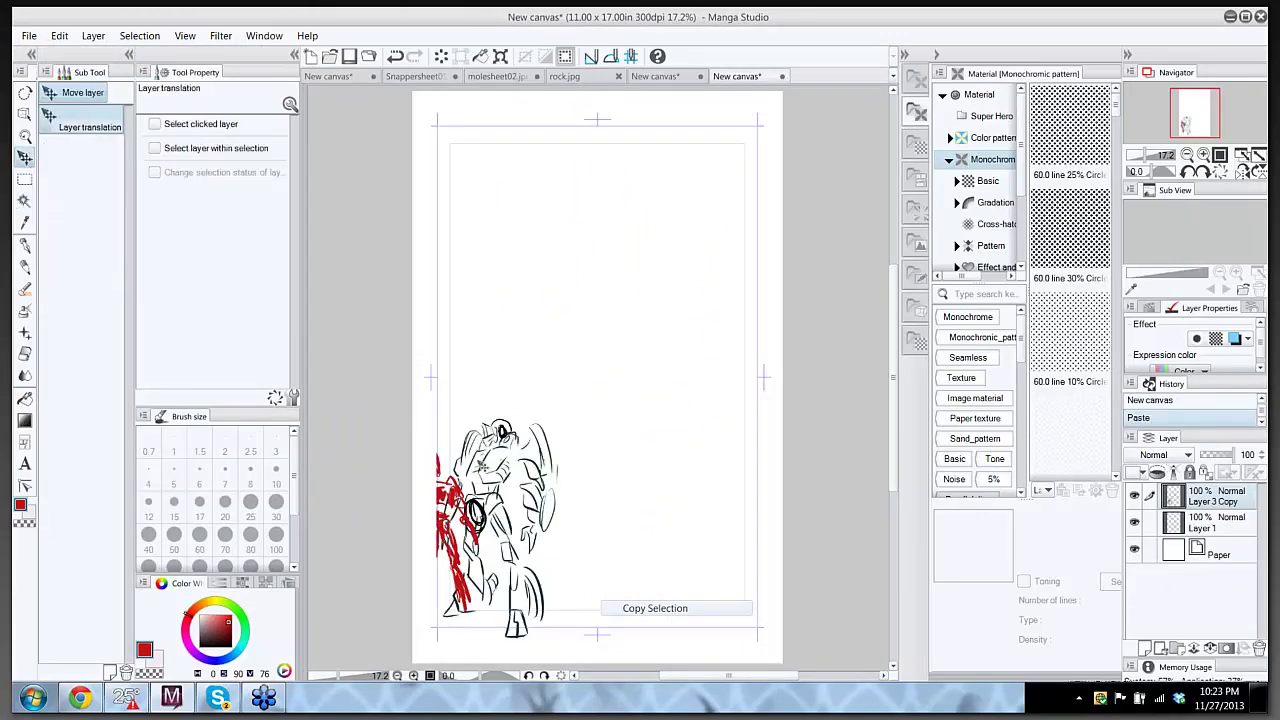
{"action": "mouse_move", "coordinate": [481, 466]}
{"action": "left_mouse_down"}
{"action": "mouse_move", "coordinate": [626, 290]}
{"action": "mouse_move", "coordinate": [593, 288]}
{"action": "left_mouse_up"}
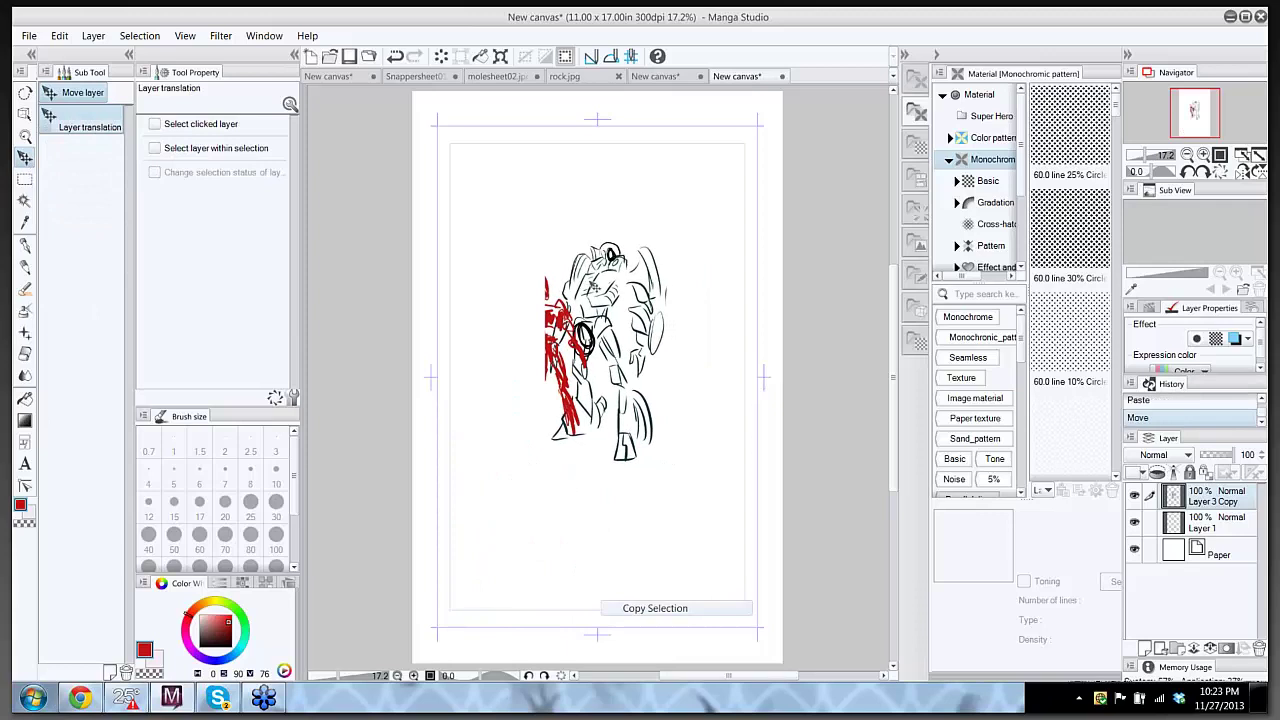
{"action": "key", "text": "ctrl+t"}
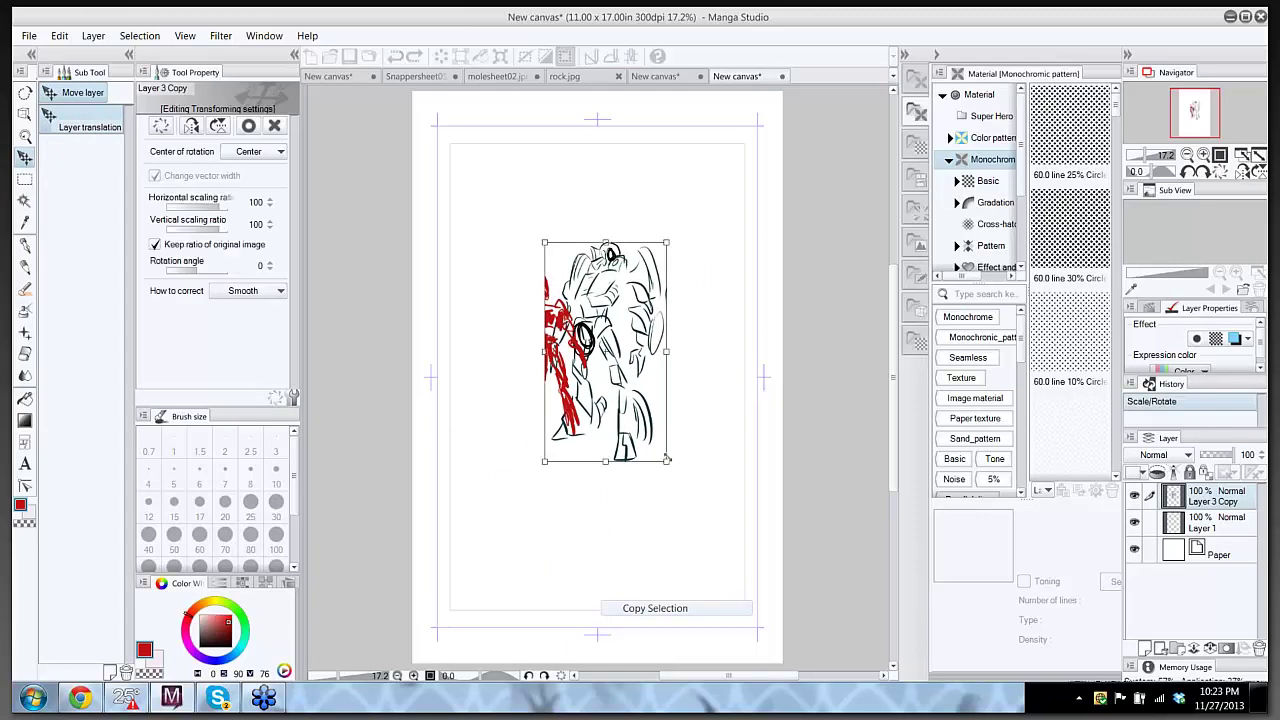
{"action": "left_click_drag", "start_coordinate": [664, 459], "coordinate": [757, 627]}
{"action": "left_click_drag", "start_coordinate": [690, 344], "coordinate": [672, 326]}
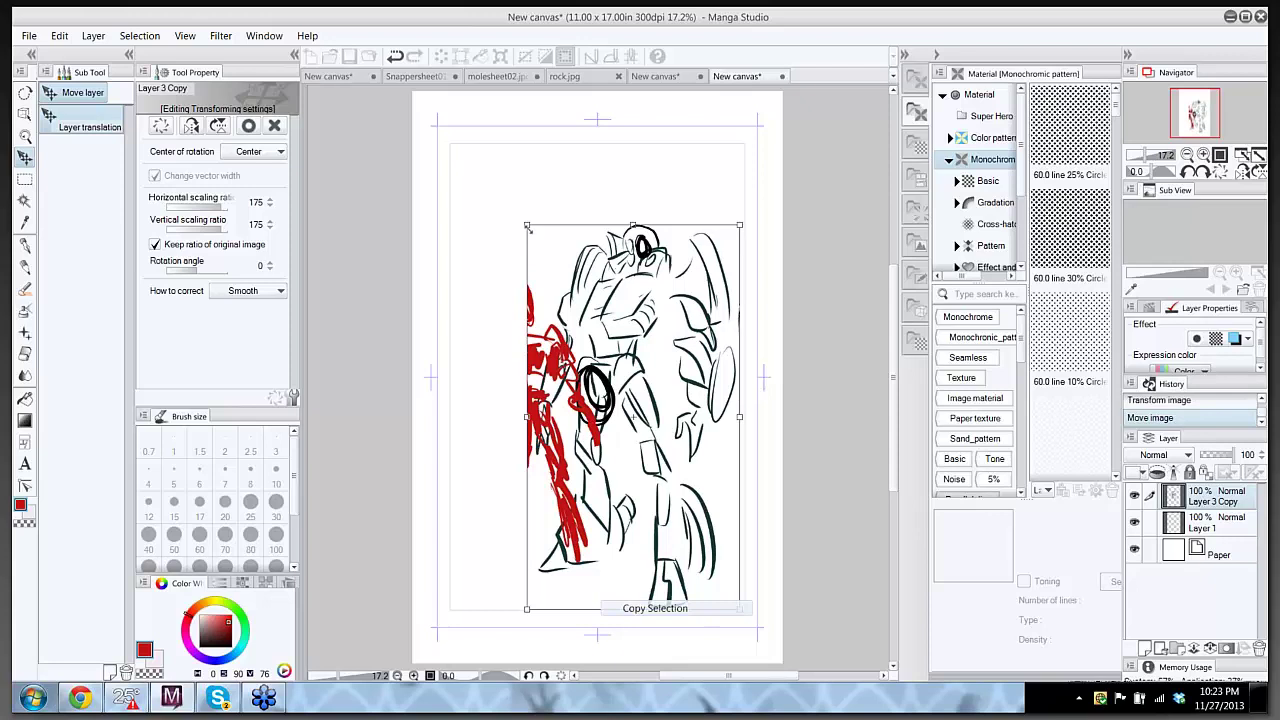
{"action": "left_click_drag", "start_coordinate": [529, 226], "coordinate": [493, 158]}
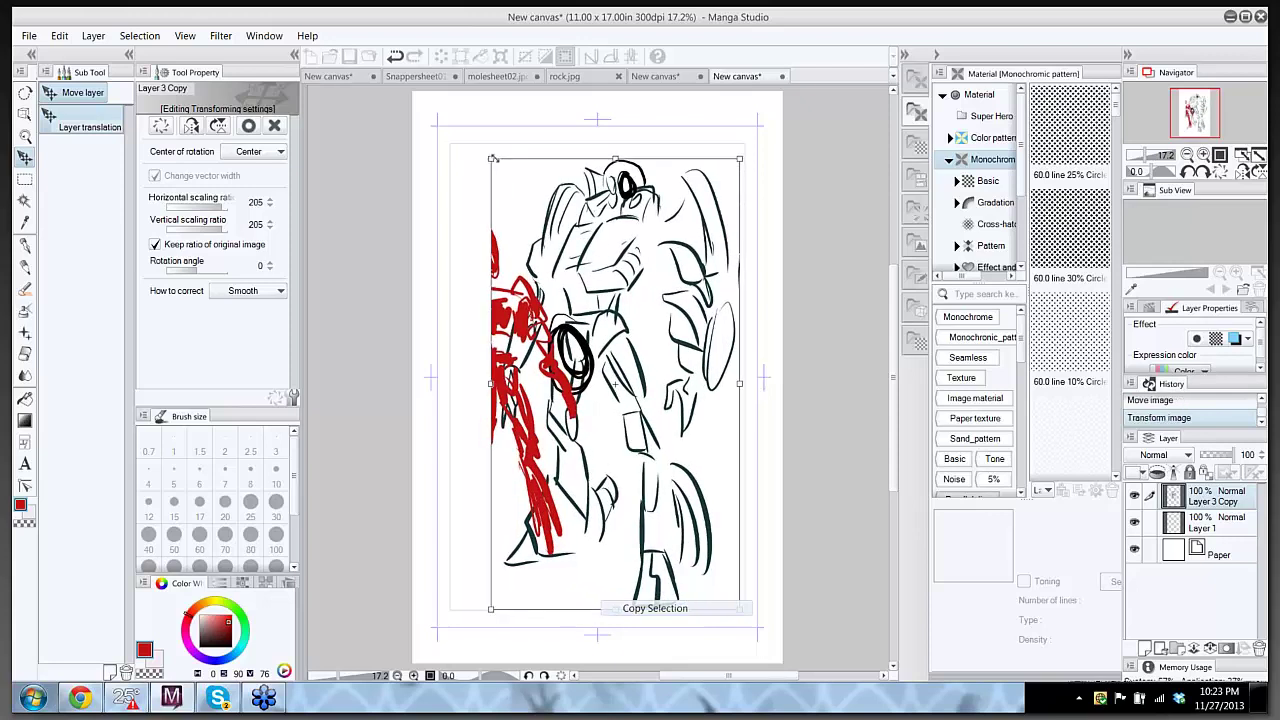
{"action": "key", "text": "Return"}
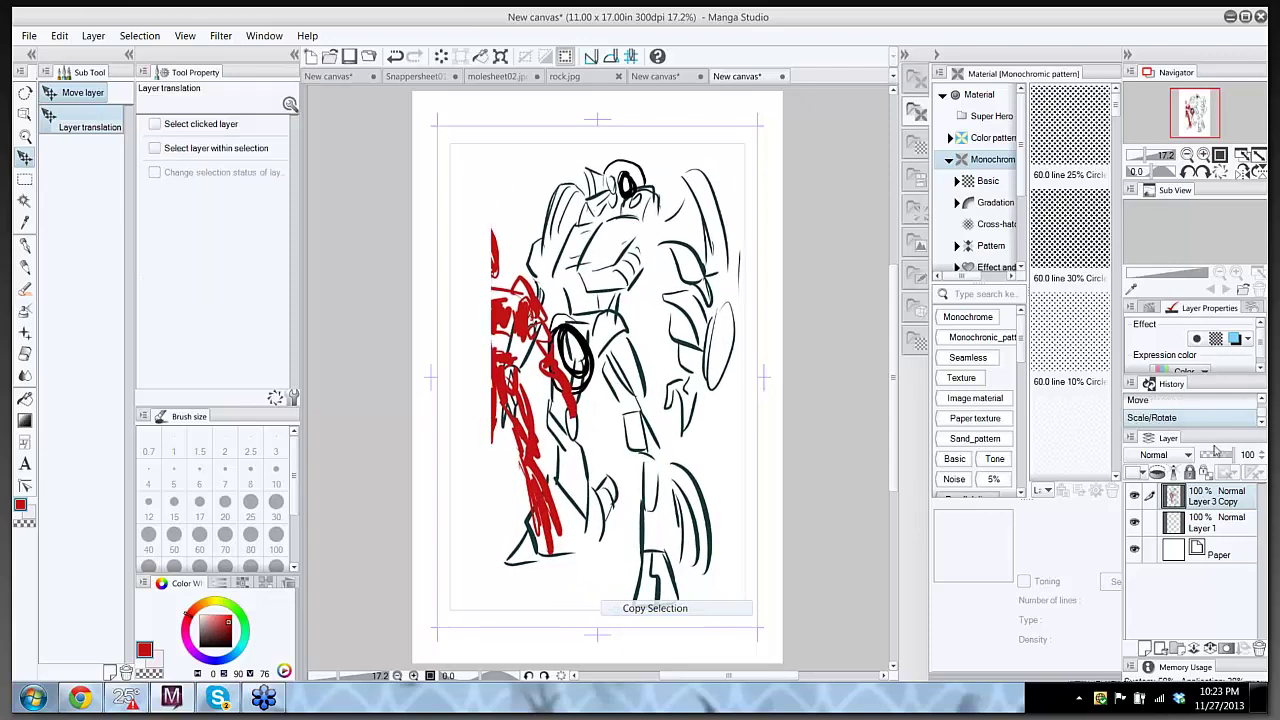
- Lower the pasted sketch layer's opacity to 51% and add a new raster layer above it
{"action": "left_click_drag", "start_coordinate": [1237, 455], "coordinate": [1222, 456]}
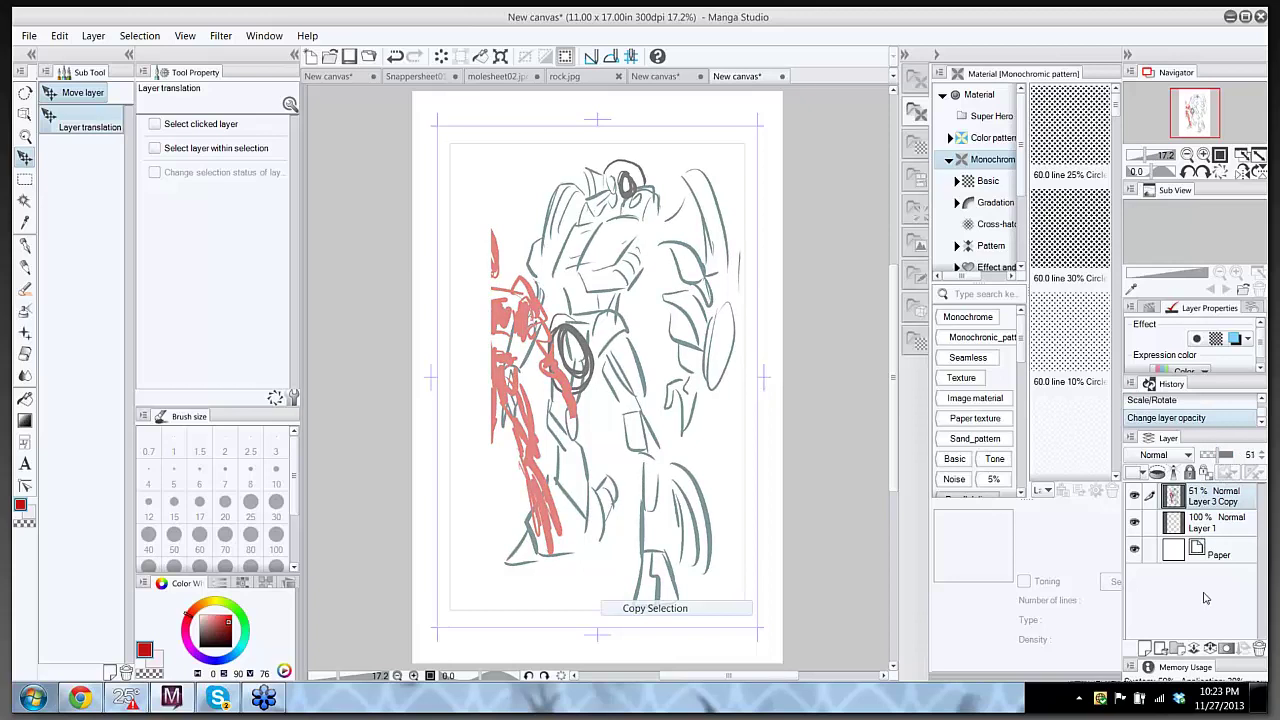
{"action": "left_click", "coordinate": [1147, 648]}
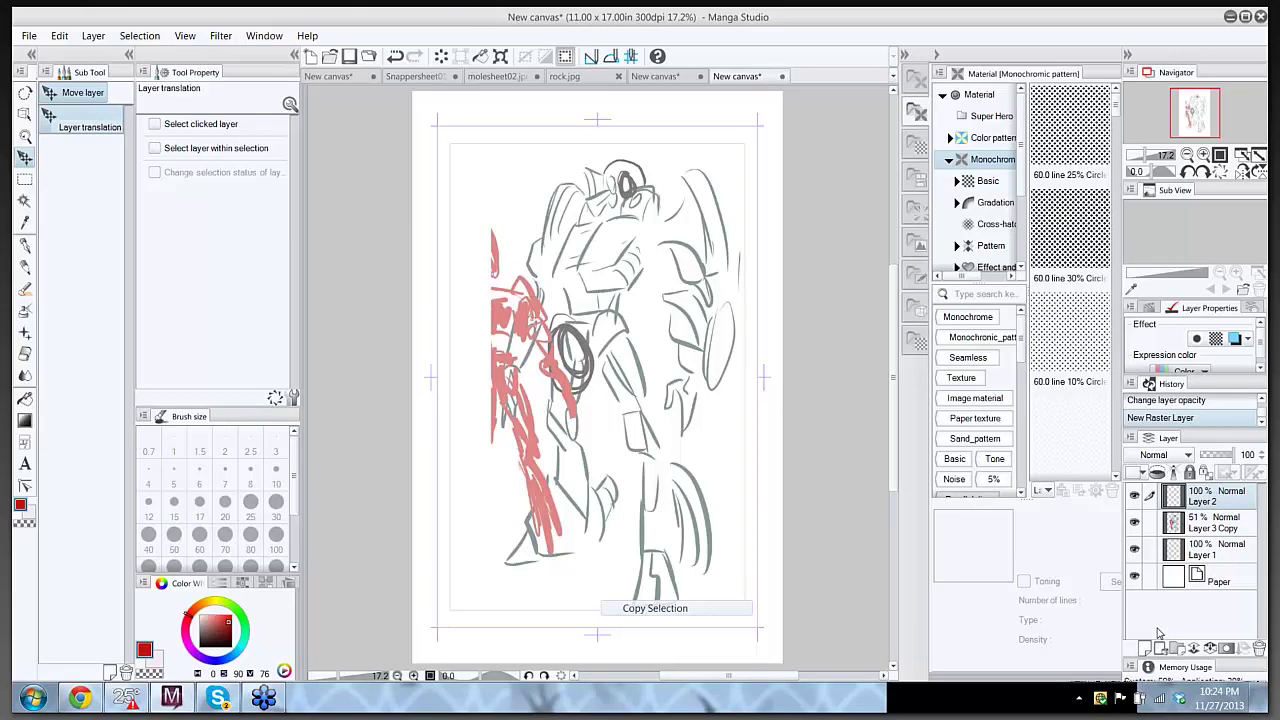
{"action": "left_click", "coordinate": [656, 208]}
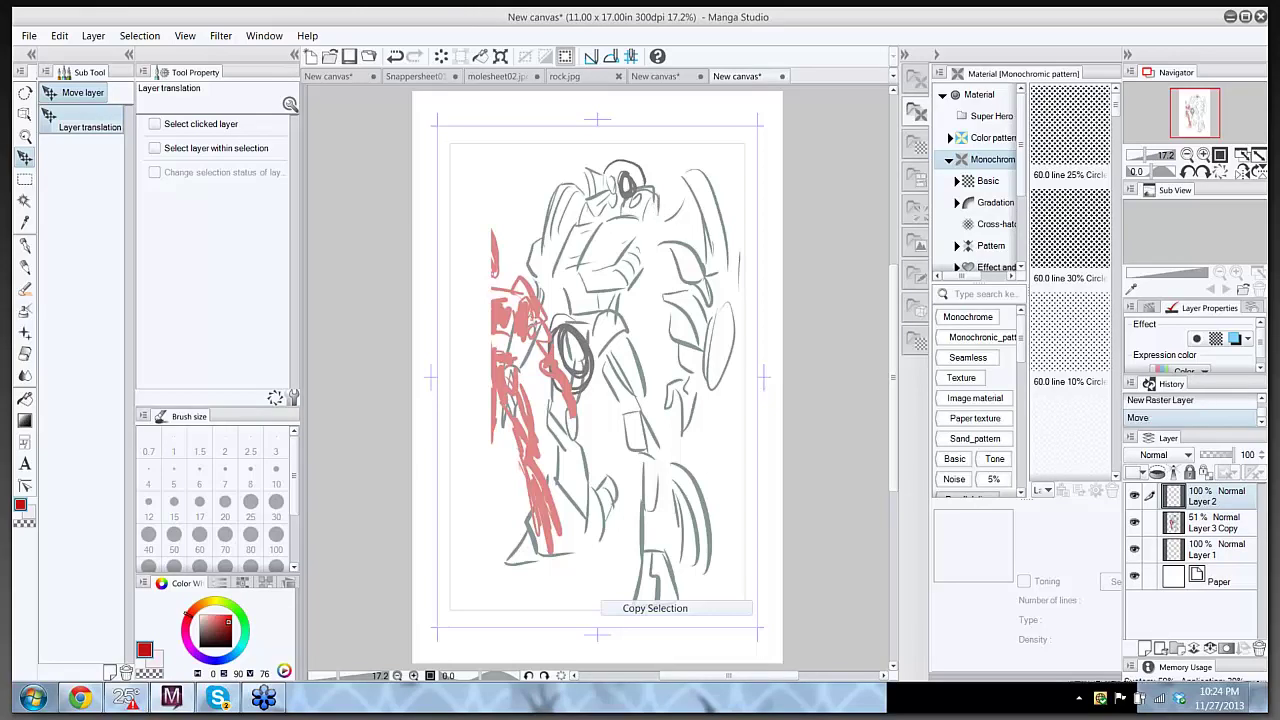
- With the red G-pen at size 40, sketch the round shoulder and the jointed outer arm struts over the faded robot's right-hand arm
{"action": "key", "text": "p"}
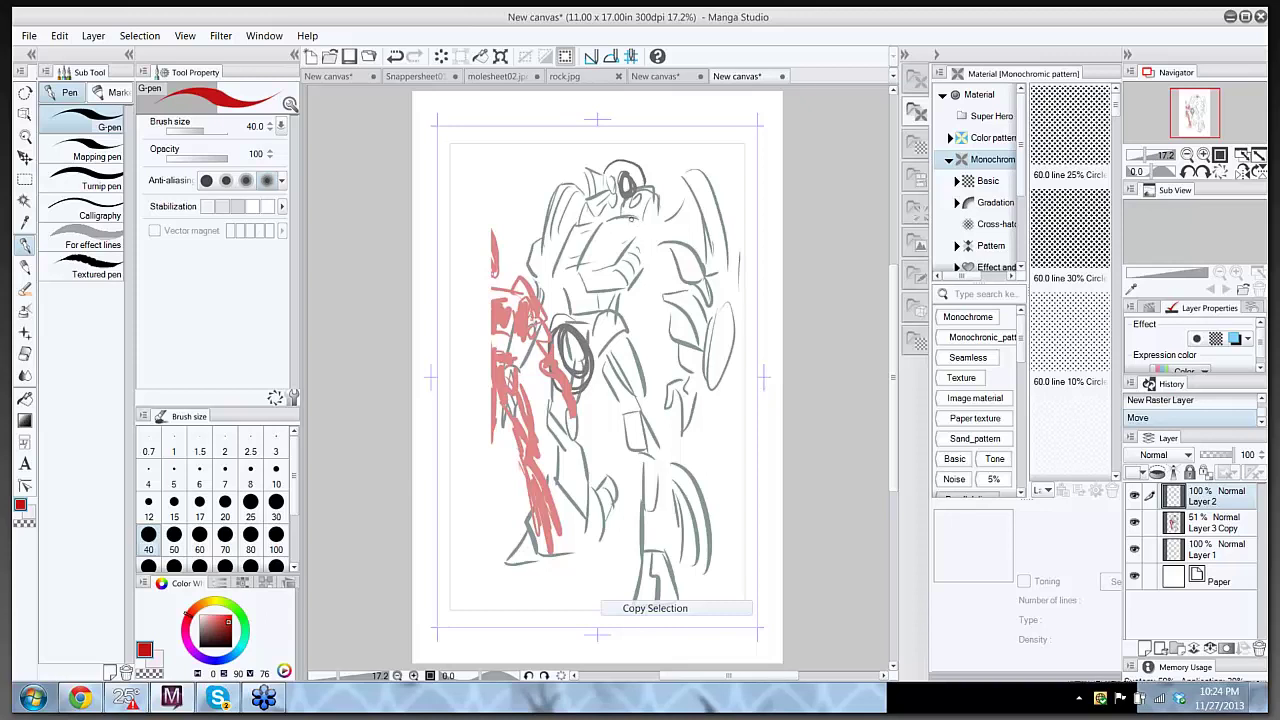
{"action": "left_click_drag", "start_coordinate": [631, 218], "coordinate": [630, 213]}
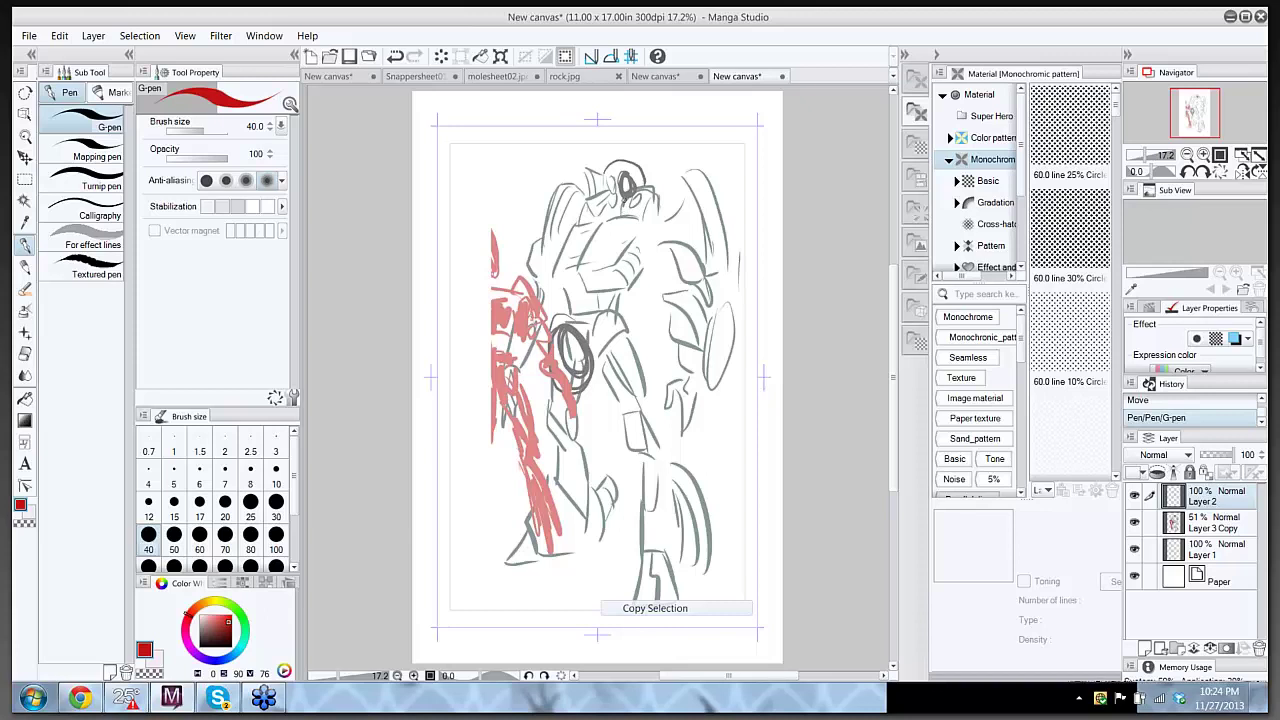
{"action": "left_click_drag", "start_coordinate": [622, 200], "coordinate": [628, 255]}
{"action": "mouse_move", "coordinate": [628, 198]}
{"action": "left_mouse_down"}
{"action": "mouse_move", "coordinate": [669, 178]}
{"action": "mouse_move", "coordinate": [686, 201]}
{"action": "mouse_move", "coordinate": [675, 210]}
{"action": "mouse_move", "coordinate": [685, 237]}
{"action": "mouse_move", "coordinate": [683, 211]}
{"action": "mouse_move", "coordinate": [706, 233]}
{"action": "left_mouse_up"}
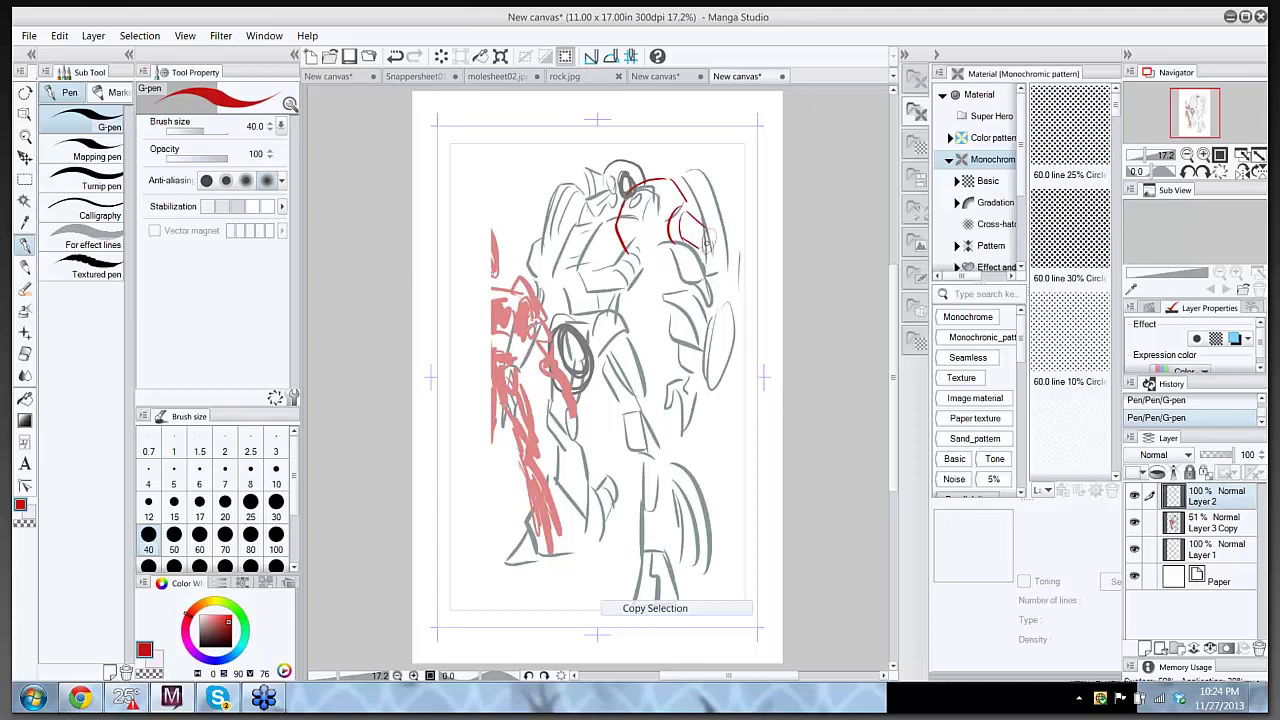
{"action": "mouse_move", "coordinate": [705, 243]}
{"action": "left_mouse_down"}
{"action": "mouse_move", "coordinate": [715, 314]}
{"action": "mouse_move", "coordinate": [713, 298]}
{"action": "mouse_move", "coordinate": [715, 314]}
{"action": "mouse_move", "coordinate": [724, 298]}
{"action": "mouse_move", "coordinate": [730, 312]}
{"action": "mouse_move", "coordinate": [710, 344]}
{"action": "mouse_move", "coordinate": [716, 378]}
{"action": "left_mouse_up"}
{"action": "mouse_move", "coordinate": [730, 328]}
{"action": "left_mouse_down"}
{"action": "mouse_move", "coordinate": [718, 378]}
{"action": "mouse_move", "coordinate": [718, 341]}
{"action": "left_mouse_up"}
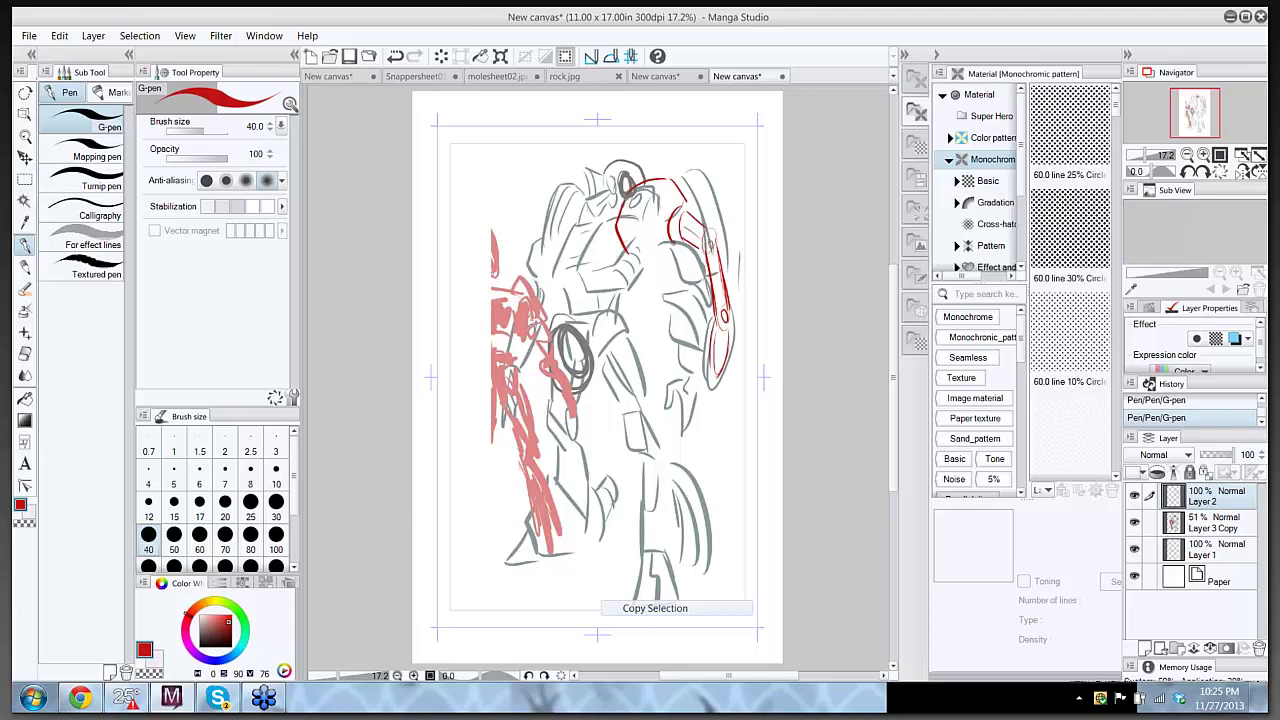
- Sketch the inner upper arm, the forearm and a hand with fingers and thumb at the end of the same arm
{"action": "left_click_drag", "start_coordinate": [676, 243], "coordinate": [692, 302]}
{"action": "mouse_move", "coordinate": [686, 250]}
{"action": "left_mouse_down"}
{"action": "mouse_move", "coordinate": [700, 298]}
{"action": "mouse_move", "coordinate": [690, 284]}
{"action": "mouse_move", "coordinate": [690, 303]}
{"action": "mouse_move", "coordinate": [714, 302]}
{"action": "mouse_move", "coordinate": [686, 364]}
{"action": "left_mouse_up"}
{"action": "mouse_move", "coordinate": [694, 306]}
{"action": "left_mouse_down"}
{"action": "mouse_move", "coordinate": [686, 398]}
{"action": "mouse_move", "coordinate": [716, 412]}
{"action": "left_mouse_up"}
{"action": "left_click_drag", "start_coordinate": [676, 398], "coordinate": [720, 387]}
{"action": "left_click_drag", "start_coordinate": [692, 256], "coordinate": [688, 286]}
{"action": "mouse_move", "coordinate": [716, 400]}
{"action": "left_mouse_down"}
{"action": "mouse_move", "coordinate": [683, 422]}
{"action": "mouse_move", "coordinate": [710, 431]}
{"action": "left_mouse_up"}
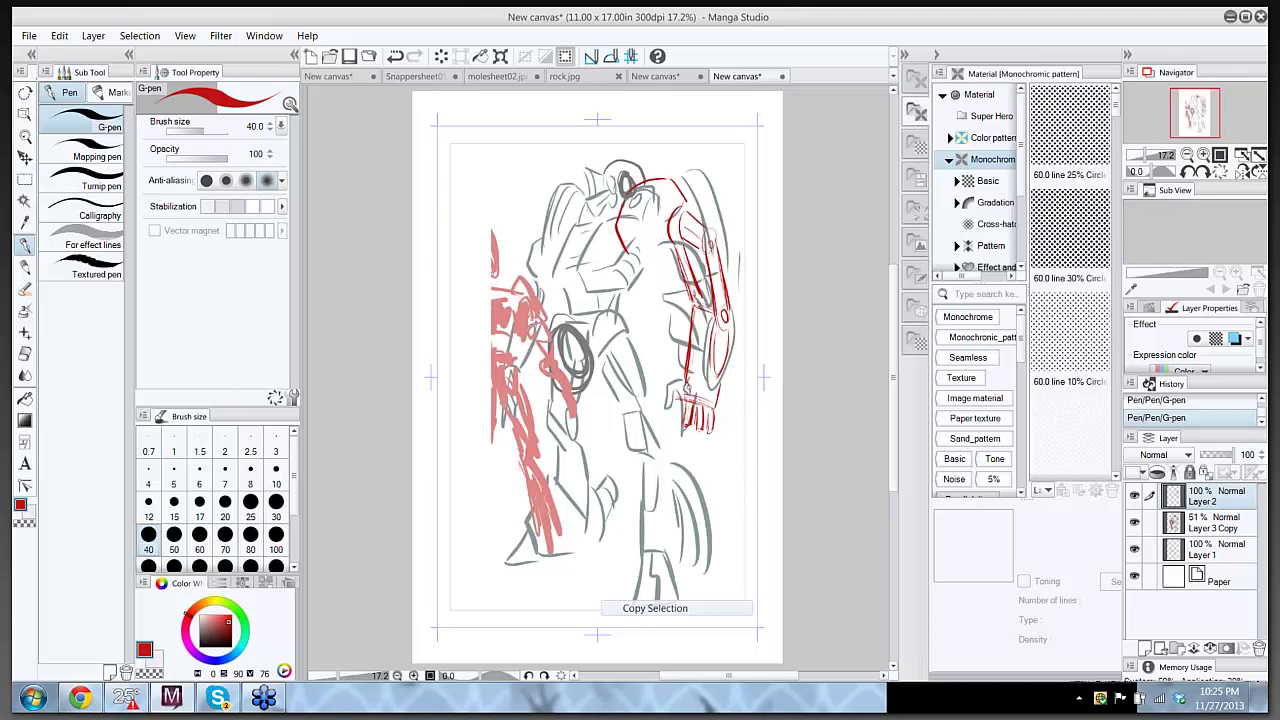
{"action": "left_click_drag", "start_coordinate": [687, 388], "coordinate": [674, 412]}
- Add curved contour lines inside the shoulder and sketch a small angular head beside it
{"action": "left_click_drag", "start_coordinate": [668, 186], "coordinate": [646, 252]}
{"action": "left_click_drag", "start_coordinate": [674, 202], "coordinate": [660, 238]}
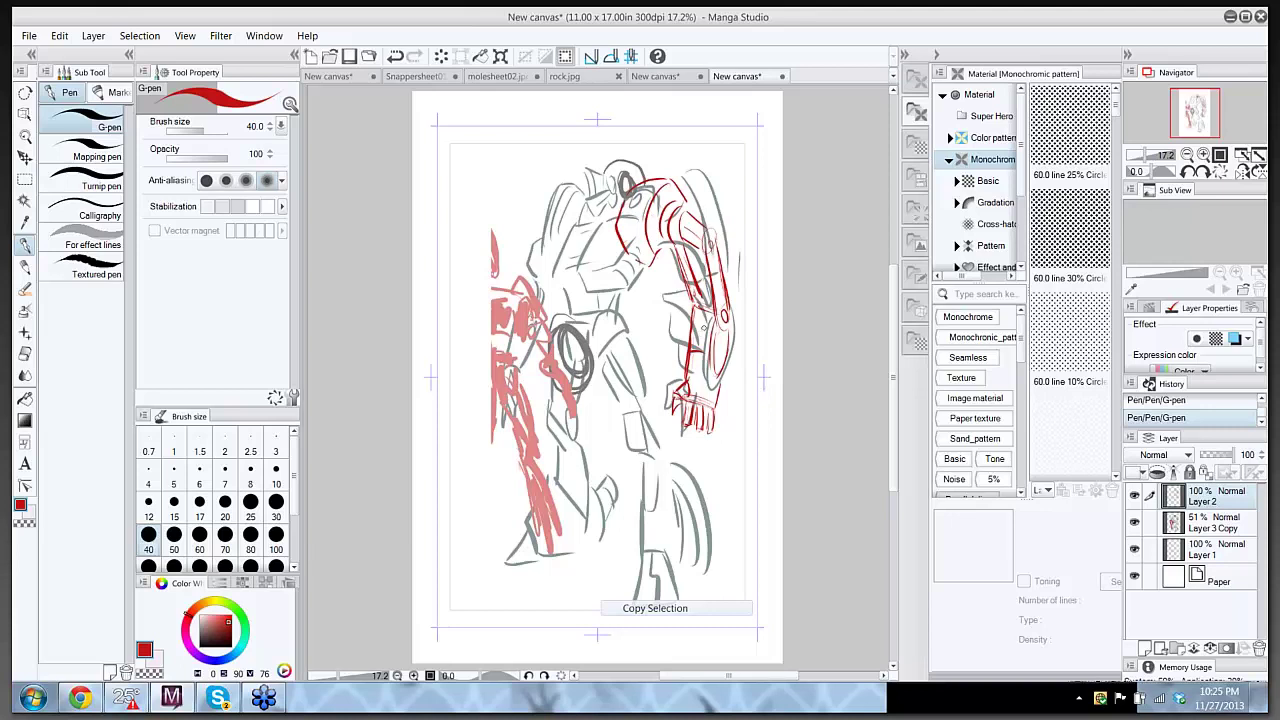
{"action": "left_click_drag", "start_coordinate": [686, 210], "coordinate": [680, 236]}
{"action": "mouse_move", "coordinate": [585, 200]}
{"action": "left_mouse_down"}
{"action": "mouse_move", "coordinate": [614, 186]}
{"action": "mouse_move", "coordinate": [586, 220]}
{"action": "mouse_move", "coordinate": [623, 199]}
{"action": "left_mouse_up"}
- Hide the faded reference layer and erase the red hand and wrist with the size 80 eraser
{"action": "left_click", "coordinate": [1134, 521]}
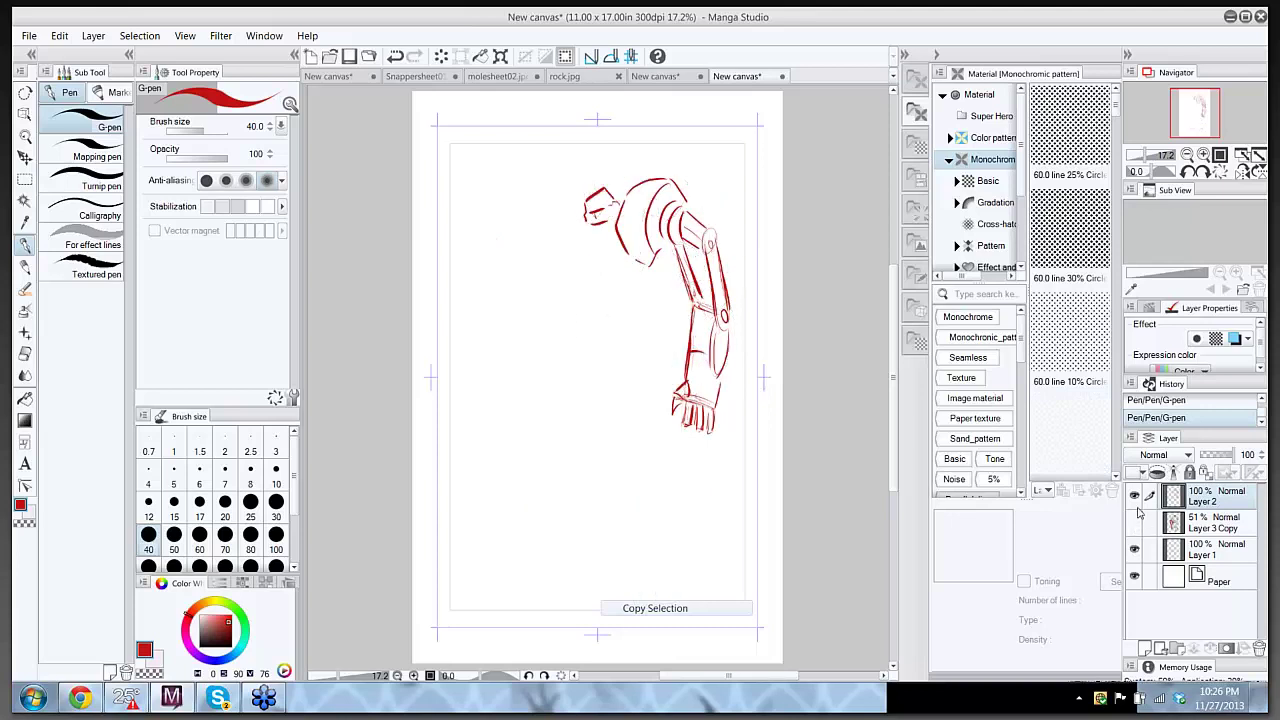
{"action": "key", "text": "e"}
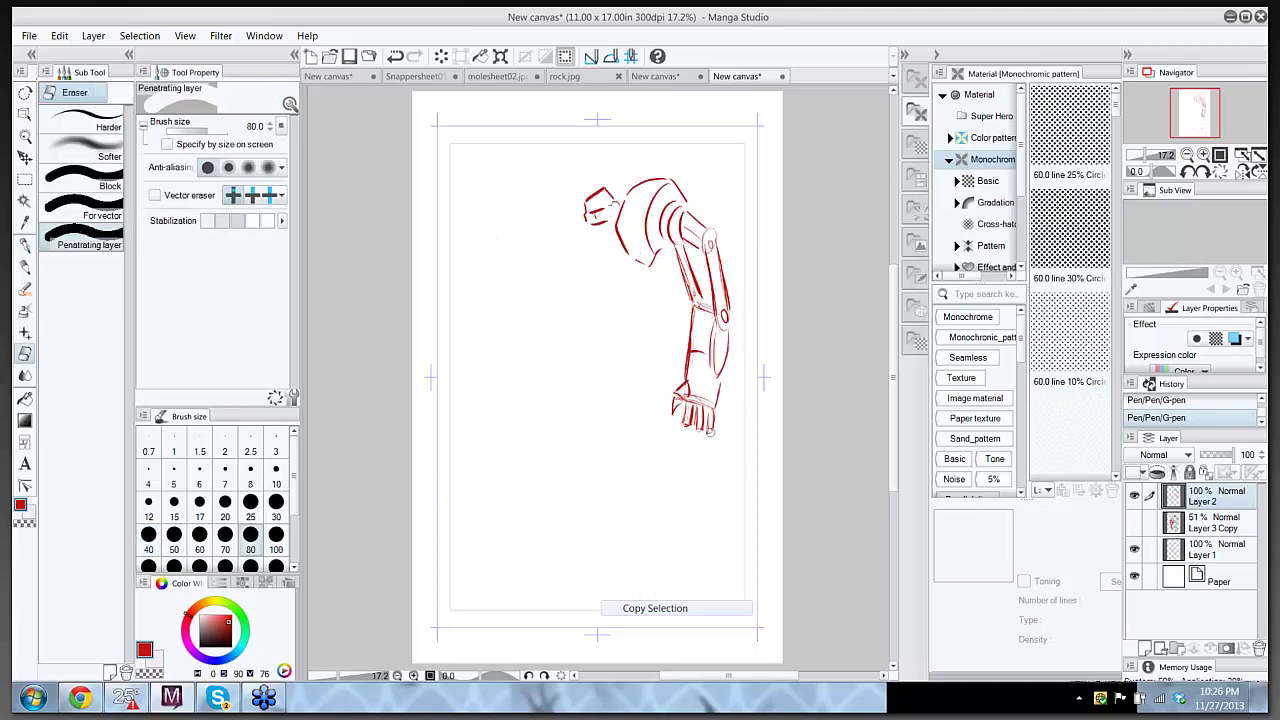
{"action": "mouse_move", "coordinate": [680, 390]}
{"action": "left_mouse_down"}
{"action": "mouse_move", "coordinate": [680, 404]}
{"action": "mouse_move", "coordinate": [694, 390]}
{"action": "mouse_move", "coordinate": [718, 404]}
{"action": "mouse_move", "coordinate": [699, 385]}
{"action": "left_mouse_up"}
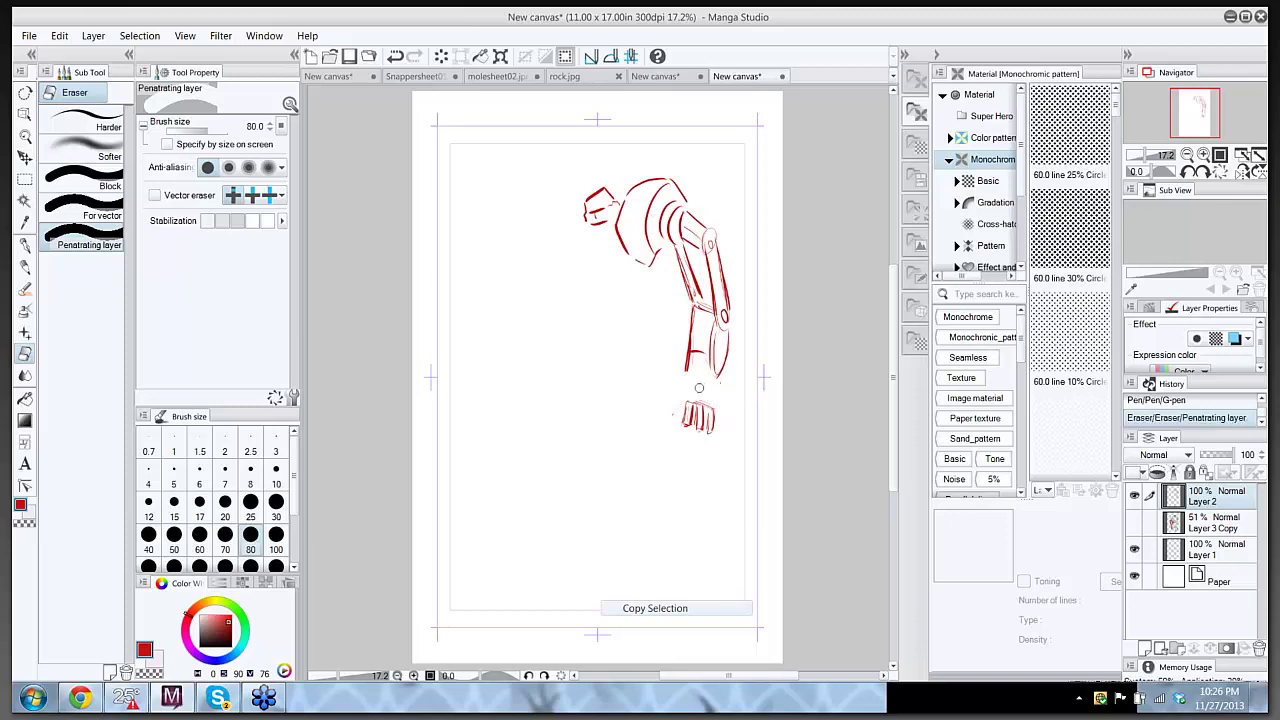
{"action": "left_click", "coordinate": [695, 383]}
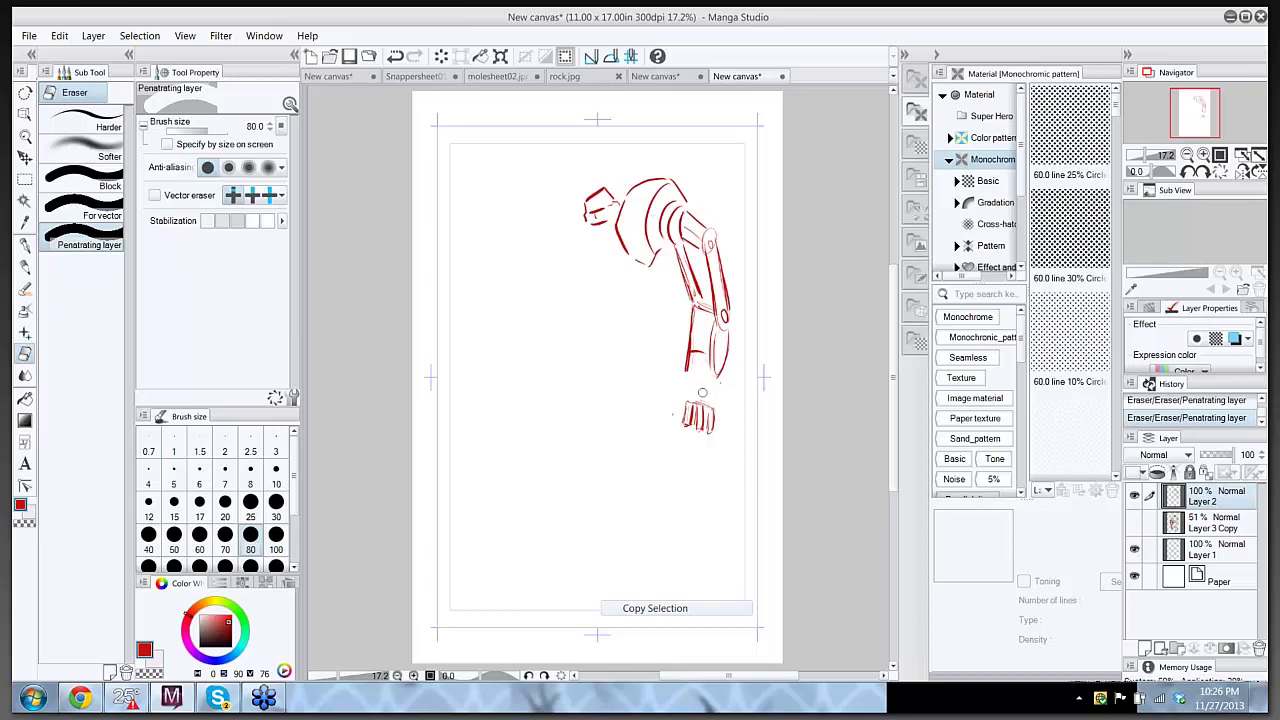
{"action": "mouse_move", "coordinate": [701, 393]}
{"action": "left_mouse_down"}
{"action": "mouse_move", "coordinate": [688, 414]}
{"action": "mouse_move", "coordinate": [700, 425]}
{"action": "mouse_move", "coordinate": [713, 406]}
{"action": "left_mouse_up"}
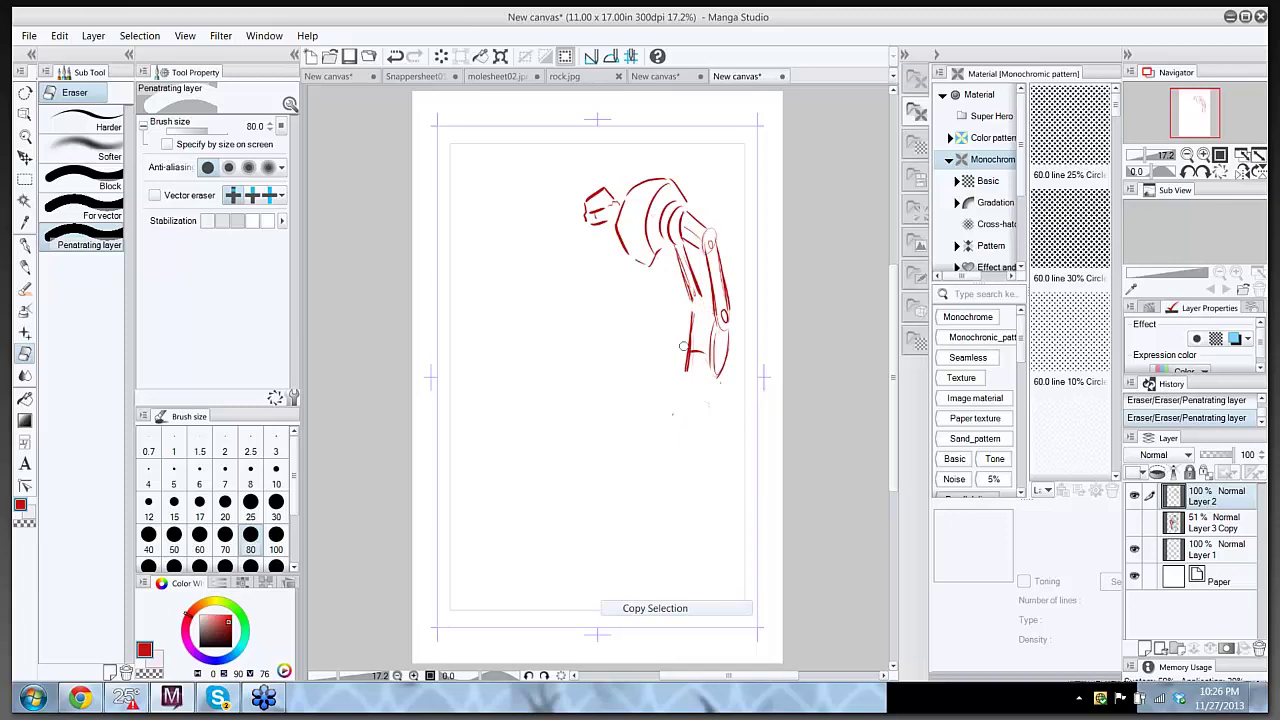
- Redraw the arm's end with the G-pen as a forearm tapering into a narrow barrel, adding detail around the elbow
{"action": "key", "text": "p"}
{"action": "mouse_move", "coordinate": [695, 309]}
{"action": "left_mouse_down"}
{"action": "mouse_move", "coordinate": [729, 265]}
{"action": "mouse_move", "coordinate": [737, 312]}
{"action": "mouse_move", "coordinate": [713, 364]}
{"action": "mouse_move", "coordinate": [725, 368]}
{"action": "mouse_move", "coordinate": [712, 408]}
{"action": "mouse_move", "coordinate": [688, 386]}
{"action": "mouse_move", "coordinate": [699, 436]}
{"action": "mouse_move", "coordinate": [686, 434]}
{"action": "mouse_move", "coordinate": [714, 402]}
{"action": "mouse_move", "coordinate": [710, 421]}
{"action": "mouse_move", "coordinate": [706, 406]}
{"action": "left_mouse_up"}
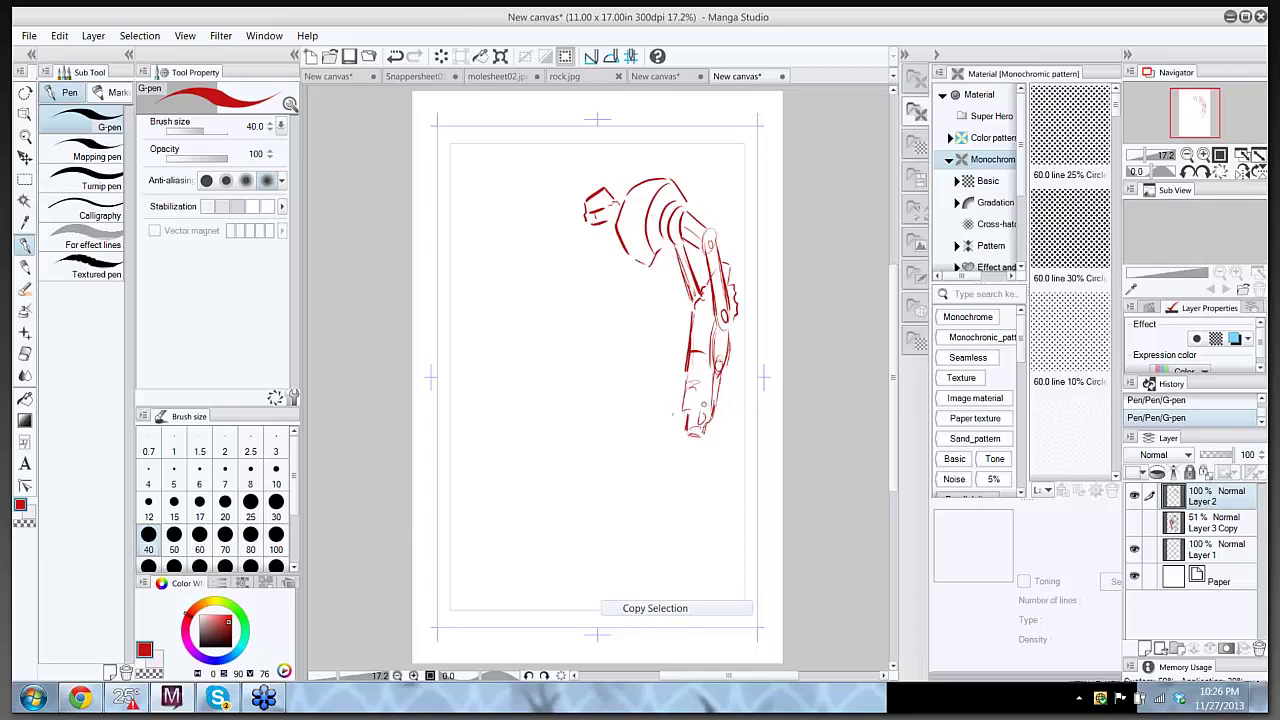
{"action": "left_click_drag", "start_coordinate": [700, 316], "coordinate": [698, 328]}
{"action": "left_click_drag", "start_coordinate": [706, 314], "coordinate": [698, 348]}
{"action": "left_click_drag", "start_coordinate": [700, 316], "coordinate": [698, 350]}
{"action": "left_click_drag", "start_coordinate": [710, 330], "coordinate": [700, 342]}
- Show the faded reference layer again and add bands to the barrel tip and a bulging outer casing to the forearm
{"action": "left_click", "coordinate": [1134, 521]}
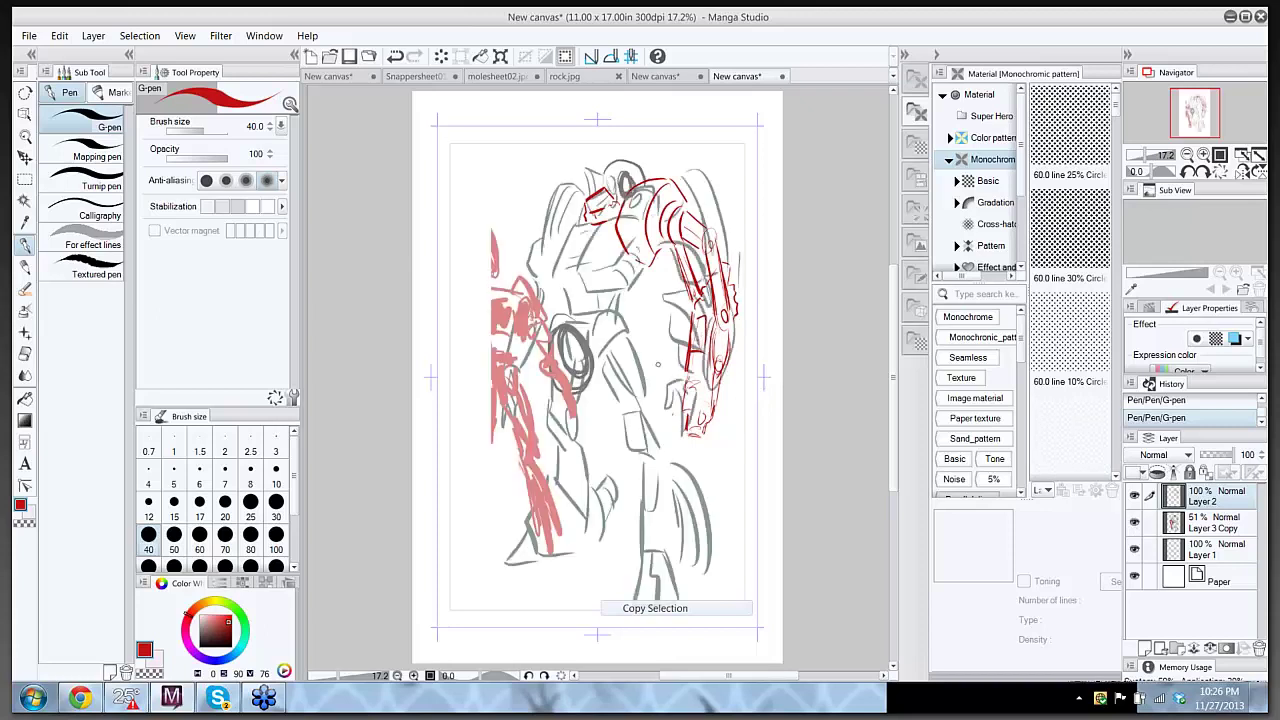
{"action": "mouse_move", "coordinate": [690, 370]}
{"action": "left_mouse_down"}
{"action": "mouse_move", "coordinate": [684, 408]}
{"action": "mouse_move", "coordinate": [698, 440]}
{"action": "mouse_move", "coordinate": [700, 410]}
{"action": "mouse_move", "coordinate": [720, 420]}
{"action": "mouse_move", "coordinate": [728, 387]}
{"action": "left_mouse_up"}
{"action": "left_click_drag", "start_coordinate": [733, 369], "coordinate": [726, 377]}
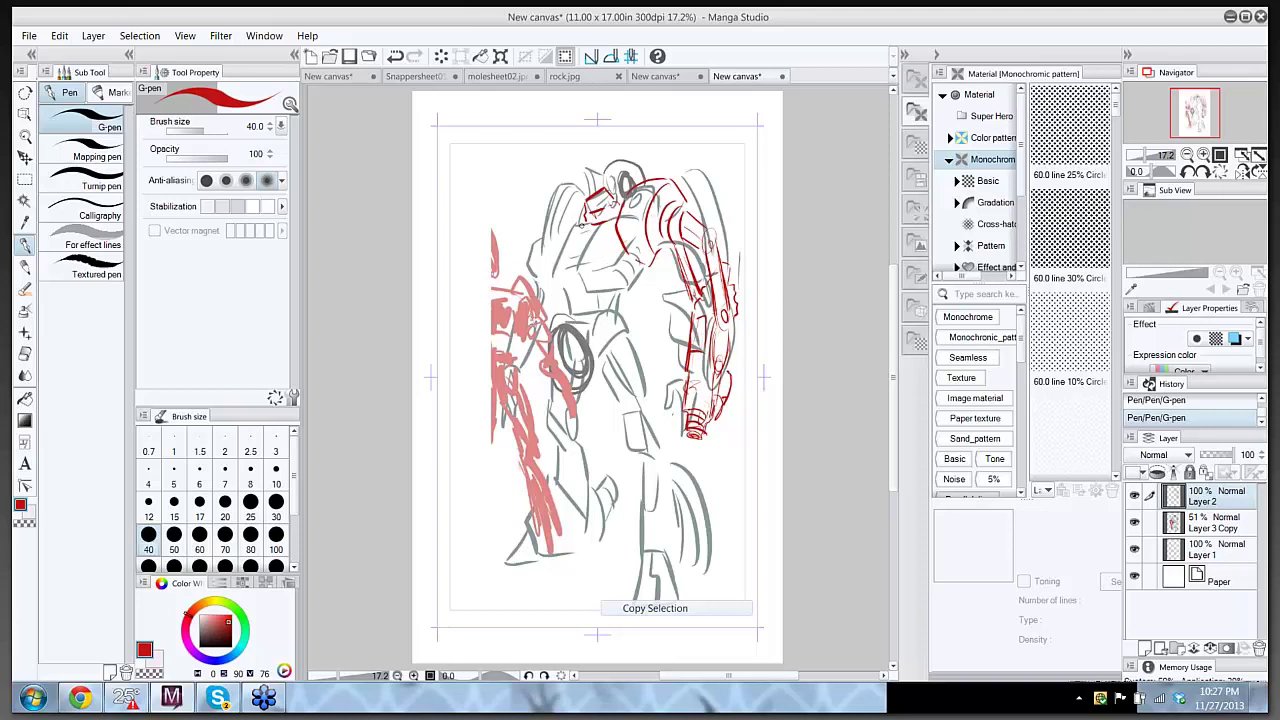
- Sketch the robot's chest outline below the head, with a waist band and angular side plates
{"action": "mouse_move", "coordinate": [574, 226]}
{"action": "left_mouse_down"}
{"action": "mouse_move", "coordinate": [604, 222]}
{"action": "mouse_move", "coordinate": [558, 278]}
{"action": "mouse_move", "coordinate": [564, 300]}
{"action": "left_mouse_up"}
{"action": "mouse_move", "coordinate": [646, 261]}
{"action": "left_mouse_down"}
{"action": "mouse_move", "coordinate": [618, 299]}
{"action": "mouse_move", "coordinate": [655, 287]}
{"action": "mouse_move", "coordinate": [642, 312]}
{"action": "mouse_move", "coordinate": [638, 274]}
{"action": "mouse_move", "coordinate": [619, 315]}
{"action": "mouse_move", "coordinate": [557, 293]}
{"action": "left_mouse_up"}
{"action": "mouse_move", "coordinate": [554, 285]}
{"action": "left_mouse_down"}
{"action": "mouse_move", "coordinate": [566, 310]}
{"action": "mouse_move", "coordinate": [608, 289]}
{"action": "mouse_move", "coordinate": [620, 307]}
{"action": "left_mouse_up"}
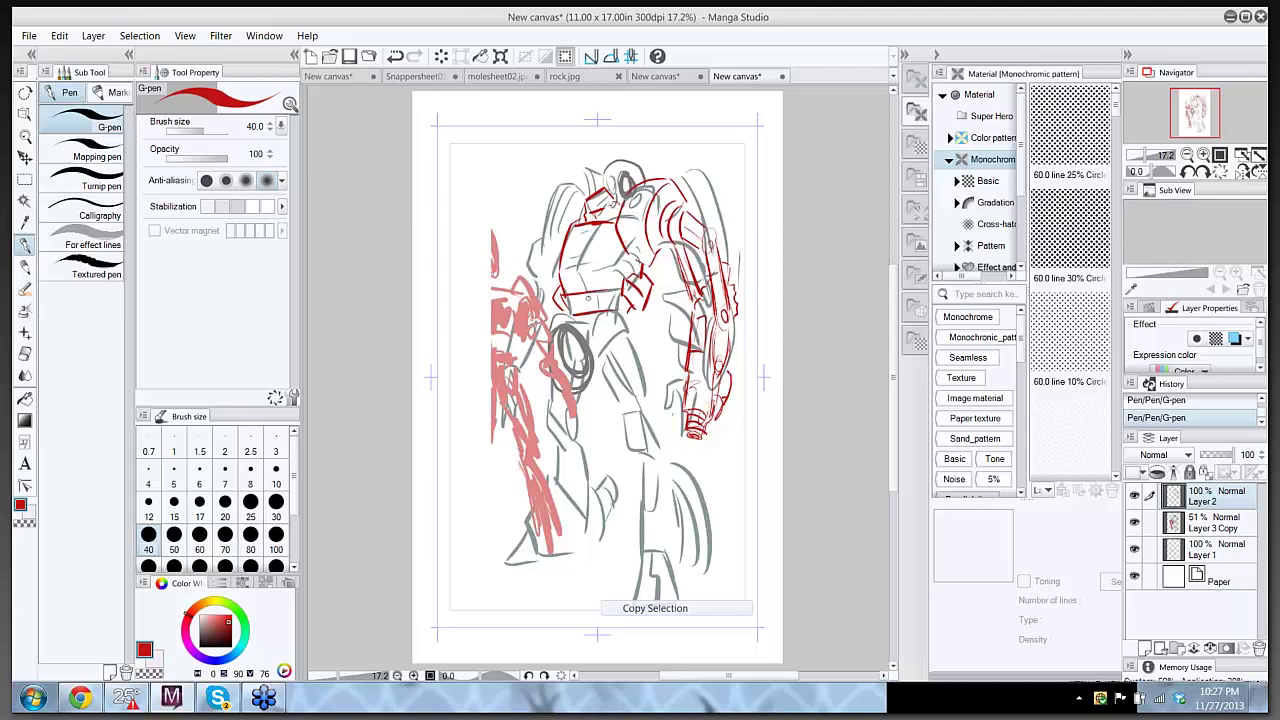
- Add panel lines to the robot's chest and waist, strengthen the near forearm, and outline the far shoulder and arm
{"action": "mouse_move", "coordinate": [561, 267]}
{"action": "left_mouse_down"}
{"action": "mouse_move", "coordinate": [616, 253]}
{"action": "mouse_move", "coordinate": [594, 256]}
{"action": "left_mouse_up"}
{"action": "left_click_drag", "start_coordinate": [574, 316], "coordinate": [596, 314]}
{"action": "left_click_drag", "start_coordinate": [692, 310], "coordinate": [692, 388]}
{"action": "left_click_drag", "start_coordinate": [671, 247], "coordinate": [697, 311]}
{"action": "mouse_move", "coordinate": [586, 198]}
{"action": "left_mouse_down"}
{"action": "mouse_move", "coordinate": [550, 212]}
{"action": "mouse_move", "coordinate": [545, 280]}
{"action": "left_mouse_up"}
{"action": "left_click_drag", "start_coordinate": [573, 200], "coordinate": [533, 307]}
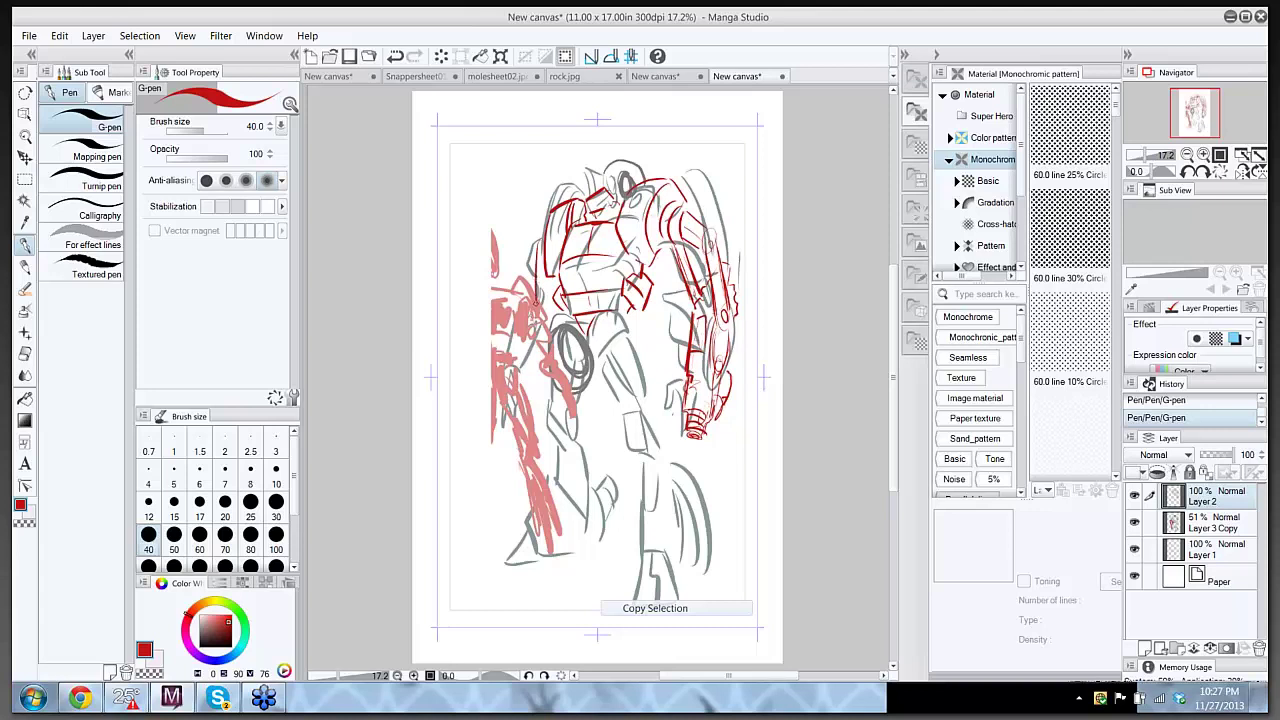
- Draw the robot's hips and near thigh with bands across it, ending in a boxy knee with an oval side joint
{"action": "mouse_move", "coordinate": [541, 256]}
{"action": "left_mouse_down"}
{"action": "mouse_move", "coordinate": [532, 318]}
{"action": "mouse_move", "coordinate": [536, 300]}
{"action": "mouse_move", "coordinate": [551, 310]}
{"action": "mouse_move", "coordinate": [537, 298]}
{"action": "mouse_move", "coordinate": [601, 352]}
{"action": "left_mouse_up"}
{"action": "mouse_move", "coordinate": [630, 310]}
{"action": "left_mouse_down"}
{"action": "mouse_move", "coordinate": [591, 356]}
{"action": "mouse_move", "coordinate": [648, 412]}
{"action": "left_mouse_up"}
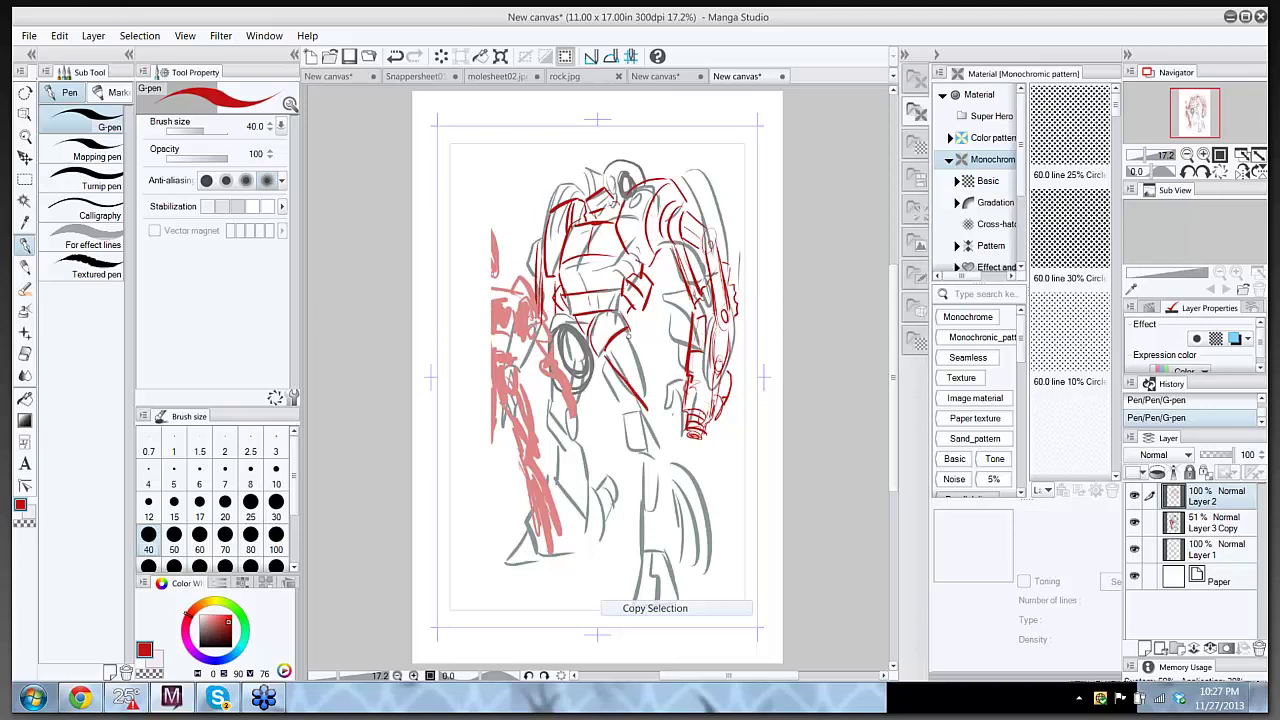
{"action": "mouse_move", "coordinate": [626, 332]}
{"action": "left_mouse_down"}
{"action": "mouse_move", "coordinate": [639, 369]}
{"action": "mouse_move", "coordinate": [627, 339]}
{"action": "mouse_move", "coordinate": [652, 406]}
{"action": "left_mouse_up"}
{"action": "mouse_move", "coordinate": [610, 360]}
{"action": "left_mouse_down"}
{"action": "mouse_move", "coordinate": [618, 412]}
{"action": "mouse_move", "coordinate": [640, 406]}
{"action": "left_mouse_up"}
{"action": "mouse_move", "coordinate": [628, 342]}
{"action": "left_mouse_down"}
{"action": "mouse_move", "coordinate": [647, 392]}
{"action": "mouse_move", "coordinate": [645, 360]}
{"action": "mouse_move", "coordinate": [670, 458]}
{"action": "left_mouse_up"}
{"action": "mouse_move", "coordinate": [650, 412]}
{"action": "left_mouse_down"}
{"action": "mouse_move", "coordinate": [656, 432]}
{"action": "mouse_move", "coordinate": [644, 414]}
{"action": "left_mouse_up"}
{"action": "left_click_drag", "start_coordinate": [646, 412], "coordinate": [648, 446]}
{"action": "mouse_move", "coordinate": [624, 416]}
{"action": "left_mouse_down"}
{"action": "mouse_move", "coordinate": [628, 452]}
{"action": "mouse_move", "coordinate": [652, 450]}
{"action": "left_mouse_up"}
{"action": "mouse_move", "coordinate": [658, 442]}
{"action": "left_mouse_down"}
{"action": "mouse_move", "coordinate": [662, 454]}
{"action": "mouse_move", "coordinate": [627, 424]}
{"action": "mouse_move", "coordinate": [638, 424]}
{"action": "left_mouse_up"}
{"action": "left_click_drag", "start_coordinate": [636, 424], "coordinate": [664, 466]}
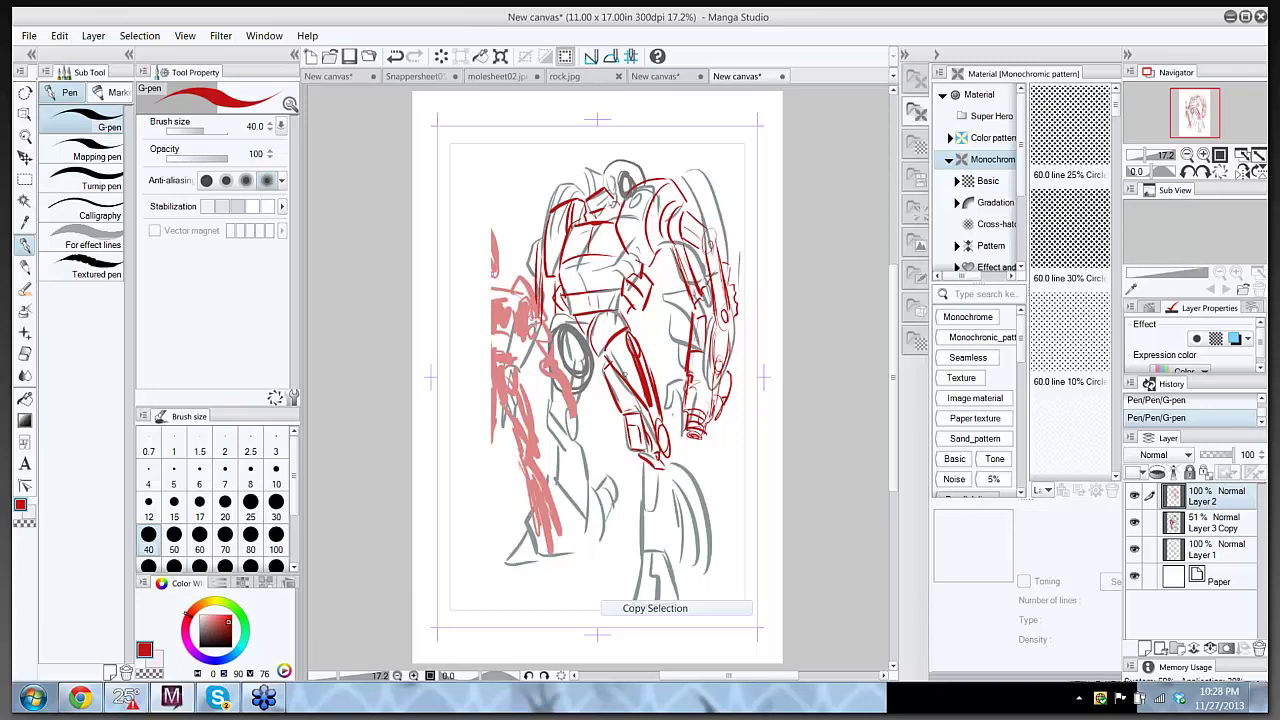
{"action": "mouse_move", "coordinate": [618, 362]}
{"action": "left_mouse_down"}
{"action": "mouse_move", "coordinate": [638, 388]}
{"action": "mouse_move", "coordinate": [630, 360]}
{"action": "left_mouse_up"}
- Add chest vents, tall angular plates above the head and near shoulder, and long panels hanging beside the waist
{"action": "mouse_move", "coordinate": [597, 211]}
{"action": "left_mouse_down"}
{"action": "mouse_move", "coordinate": [633, 215]}
{"action": "mouse_move", "coordinate": [630, 232]}
{"action": "left_mouse_up"}
{"action": "mouse_move", "coordinate": [608, 190]}
{"action": "left_mouse_down"}
{"action": "mouse_move", "coordinate": [626, 136]}
{"action": "mouse_move", "coordinate": [644, 132]}
{"action": "mouse_move", "coordinate": [660, 170]}
{"action": "left_mouse_up"}
{"action": "mouse_move", "coordinate": [671, 250]}
{"action": "left_mouse_down"}
{"action": "mouse_move", "coordinate": [665, 337]}
{"action": "mouse_move", "coordinate": [645, 332]}
{"action": "mouse_move", "coordinate": [663, 329]}
{"action": "left_mouse_up"}
{"action": "mouse_move", "coordinate": [612, 162]}
{"action": "left_mouse_down"}
{"action": "mouse_move", "coordinate": [640, 142]}
{"action": "mouse_move", "coordinate": [652, 176]}
{"action": "left_mouse_up"}
{"action": "mouse_move", "coordinate": [576, 198]}
{"action": "left_mouse_down"}
{"action": "mouse_move", "coordinate": [570, 174]}
{"action": "mouse_move", "coordinate": [586, 158]}
{"action": "left_mouse_up"}
{"action": "left_click_drag", "start_coordinate": [582, 172], "coordinate": [606, 154]}
{"action": "left_click_drag", "start_coordinate": [661, 255], "coordinate": [659, 320]}
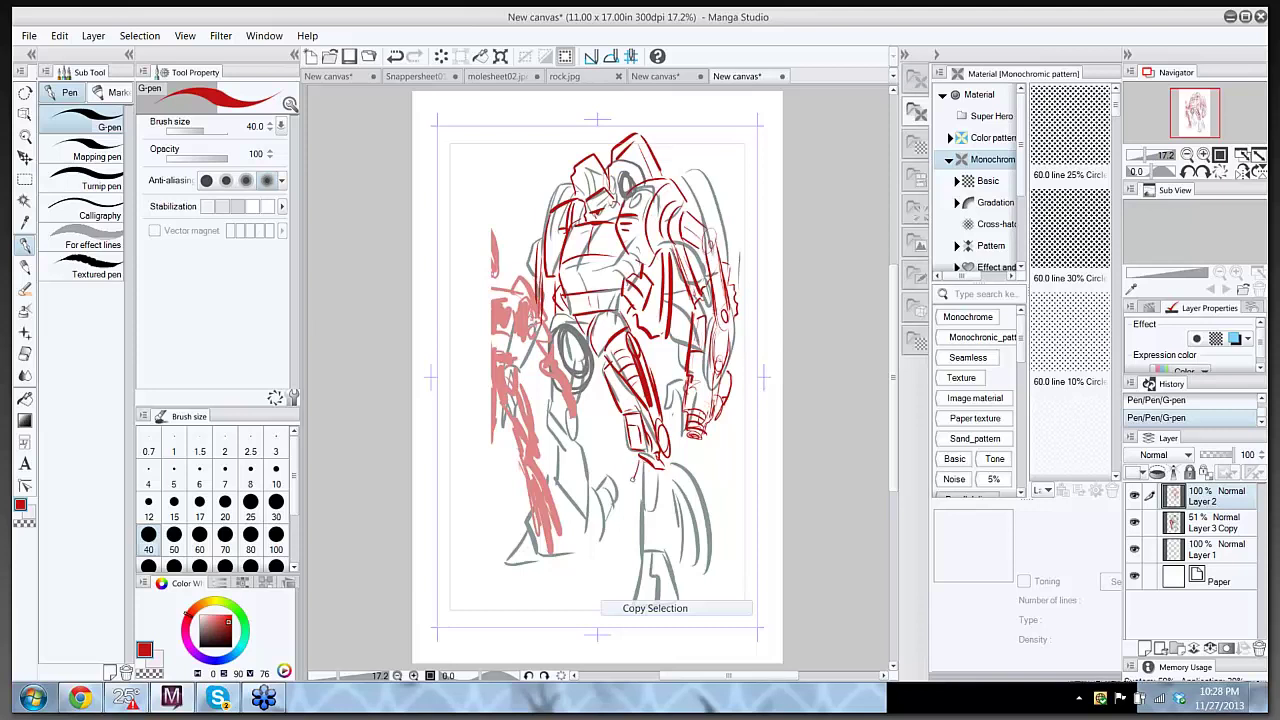
- Outline the near leg's flared shin and foot, and draw the far leg from hip to foot
{"action": "mouse_move", "coordinate": [632, 466]}
{"action": "left_mouse_down"}
{"action": "mouse_move", "coordinate": [634, 559]}
{"action": "mouse_move", "coordinate": [690, 556]}
{"action": "left_mouse_up"}
{"action": "left_click_drag", "start_coordinate": [668, 464], "coordinate": [707, 549]}
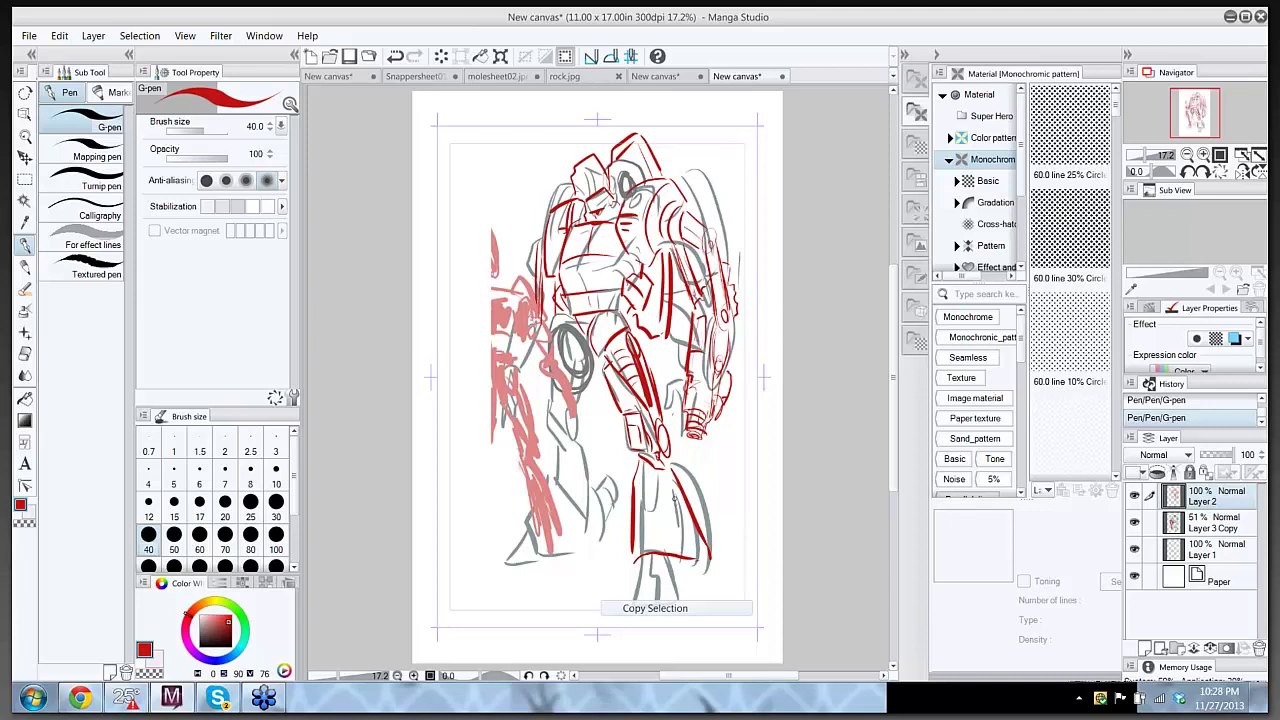
{"action": "mouse_move", "coordinate": [674, 497]}
{"action": "left_mouse_down"}
{"action": "mouse_move", "coordinate": [688, 548]}
{"action": "mouse_move", "coordinate": [640, 582]}
{"action": "mouse_move", "coordinate": [697, 585]}
{"action": "mouse_move", "coordinate": [645, 534]}
{"action": "left_mouse_up"}
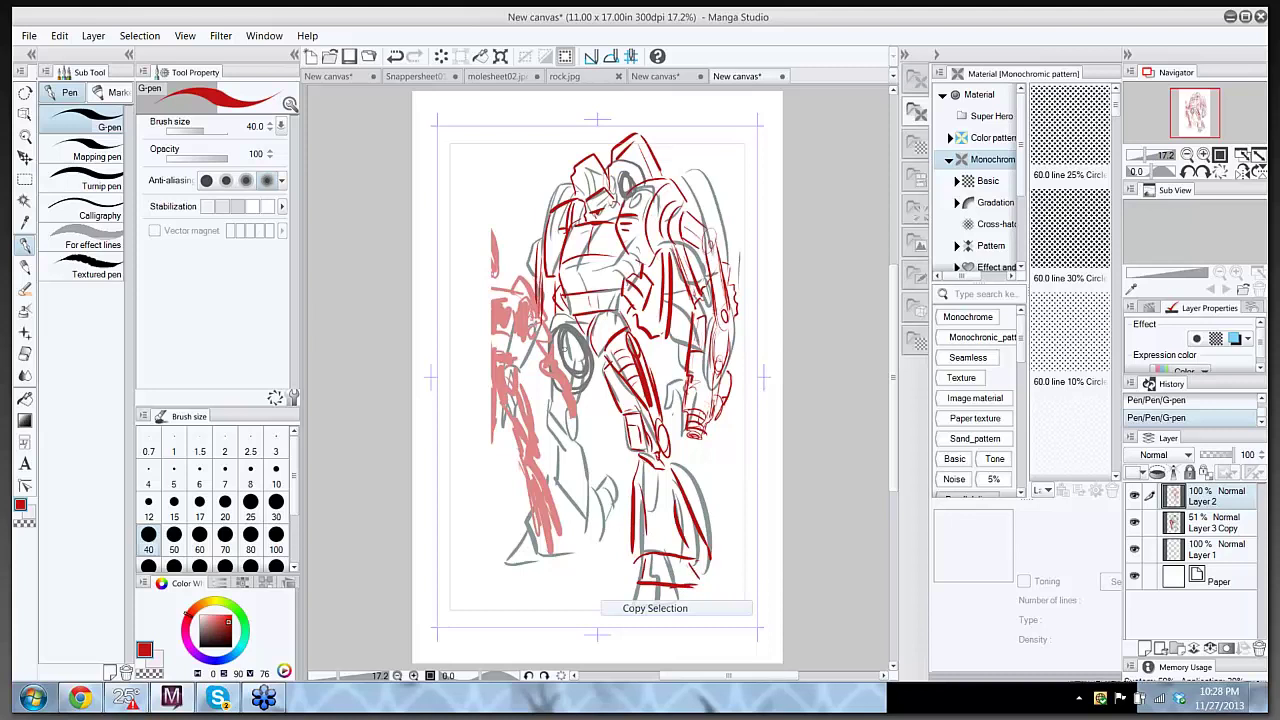
{"action": "mouse_move", "coordinate": [566, 325]}
{"action": "left_mouse_down"}
{"action": "mouse_move", "coordinate": [557, 348]}
{"action": "mouse_move", "coordinate": [583, 355]}
{"action": "mouse_move", "coordinate": [573, 344]}
{"action": "mouse_move", "coordinate": [593, 328]}
{"action": "mouse_move", "coordinate": [564, 410]}
{"action": "left_mouse_up"}
{"action": "mouse_move", "coordinate": [556, 348]}
{"action": "left_mouse_down"}
{"action": "mouse_move", "coordinate": [559, 412]}
{"action": "mouse_move", "coordinate": [576, 436]}
{"action": "mouse_move", "coordinate": [556, 448]}
{"action": "mouse_move", "coordinate": [592, 470]}
{"action": "mouse_move", "coordinate": [596, 500]}
{"action": "left_mouse_up"}
{"action": "mouse_move", "coordinate": [558, 448]}
{"action": "left_mouse_down"}
{"action": "mouse_move", "coordinate": [552, 491]}
{"action": "mouse_move", "coordinate": [578, 485]}
{"action": "mouse_move", "coordinate": [594, 502]}
{"action": "mouse_move", "coordinate": [548, 508]}
{"action": "mouse_move", "coordinate": [543, 531]}
{"action": "mouse_move", "coordinate": [578, 553]}
{"action": "mouse_move", "coordinate": [595, 552]}
{"action": "mouse_move", "coordinate": [599, 531]}
{"action": "mouse_move", "coordinate": [545, 568]}
{"action": "mouse_move", "coordinate": [579, 566]}
{"action": "left_mouse_up"}
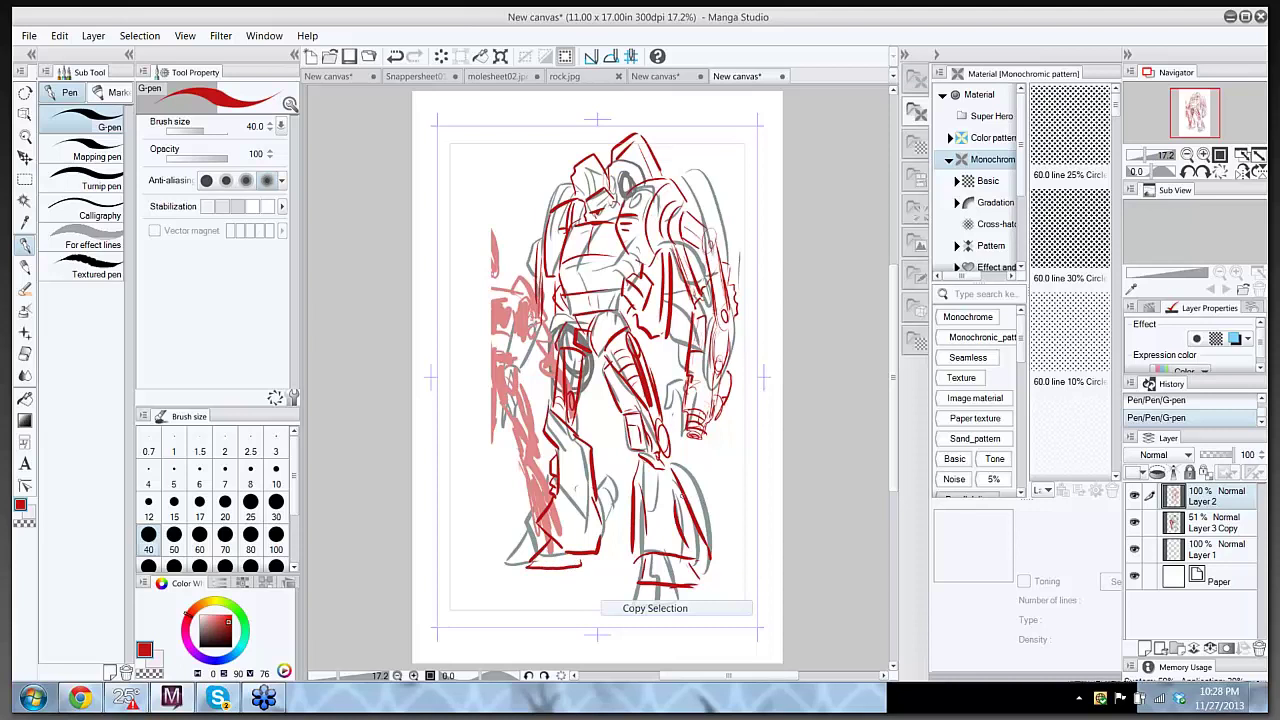
- Hide the faded Layer 3 Copy and refine the robot's far shoulder, far arm and chest with extra panel lines
{"action": "left_click", "coordinate": [1135, 498]}
{"action": "left_click", "coordinate": [1135, 500]}
{"action": "left_click", "coordinate": [1135, 524]}
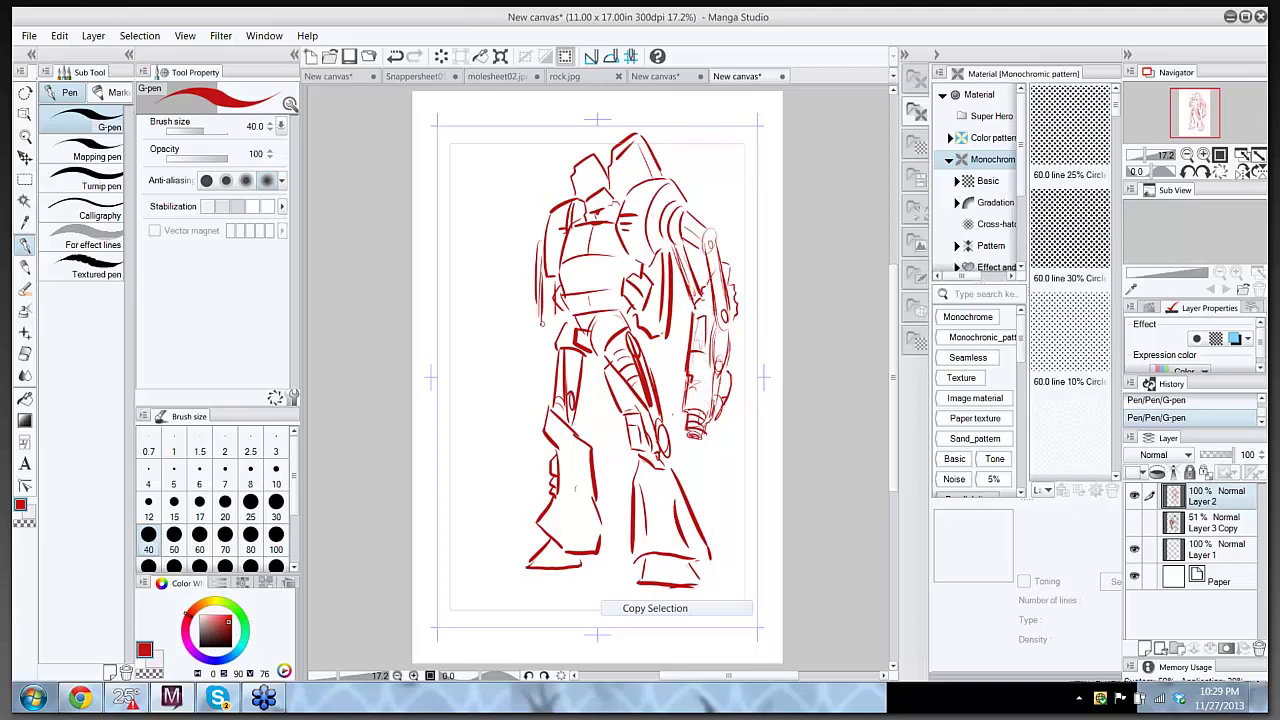
{"action": "left_click_drag", "start_coordinate": [550, 322], "coordinate": [548, 332]}
{"action": "mouse_move", "coordinate": [536, 242]}
{"action": "left_mouse_down"}
{"action": "mouse_move", "coordinate": [529, 266]}
{"action": "mouse_move", "coordinate": [563, 215]}
{"action": "left_mouse_up"}
{"action": "mouse_move", "coordinate": [563, 215]}
{"action": "left_mouse_down"}
{"action": "mouse_move", "coordinate": [549, 227]}
{"action": "mouse_move", "coordinate": [604, 277]}
{"action": "left_mouse_up"}
{"action": "left_click_drag", "start_coordinate": [610, 207], "coordinate": [617, 220]}
- Sketch a long rounded chainsaw blade hanging from the far arm, with teeth along its edges and a narrow barrel at its tip
{"action": "mouse_move", "coordinate": [544, 333]}
{"action": "left_mouse_down"}
{"action": "mouse_move", "coordinate": [517, 343]}
{"action": "mouse_move", "coordinate": [530, 350]}
{"action": "mouse_move", "coordinate": [481, 455]}
{"action": "mouse_move", "coordinate": [500, 489]}
{"action": "mouse_move", "coordinate": [526, 483]}
{"action": "left_mouse_up"}
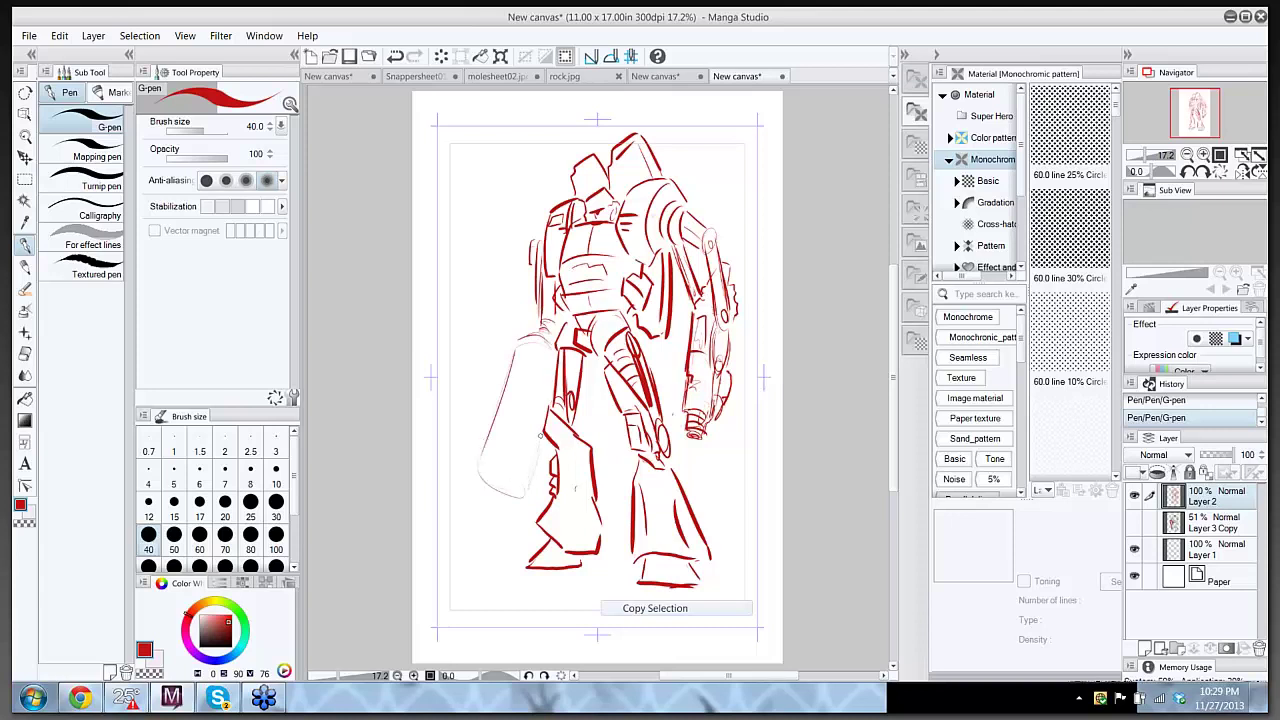
{"action": "mouse_move", "coordinate": [505, 461]}
{"action": "left_mouse_down"}
{"action": "mouse_move", "coordinate": [461, 551]}
{"action": "mouse_move", "coordinate": [484, 533]}
{"action": "mouse_move", "coordinate": [500, 467]}
{"action": "mouse_move", "coordinate": [482, 472]}
{"action": "mouse_move", "coordinate": [460, 540]}
{"action": "left_mouse_up"}
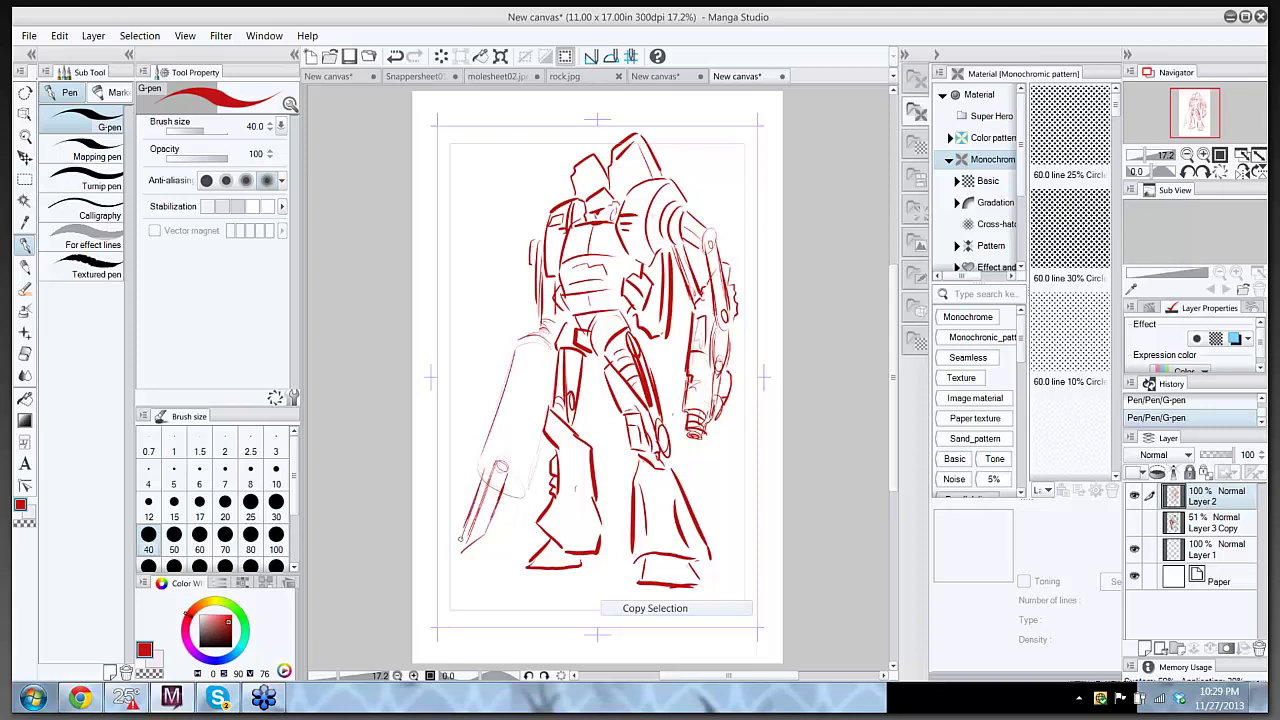
{"action": "left_click_drag", "start_coordinate": [492, 474], "coordinate": [487, 470]}
{"action": "left_click_drag", "start_coordinate": [484, 438], "coordinate": [510, 352]}
{"action": "left_click_drag", "start_coordinate": [482, 438], "coordinate": [477, 458]}
{"action": "mouse_move", "coordinate": [545, 353]}
{"action": "left_mouse_down"}
{"action": "mouse_move", "coordinate": [533, 436]}
{"action": "mouse_move", "coordinate": [546, 352]}
{"action": "left_mouse_up"}
{"action": "mouse_move", "coordinate": [518, 451]}
{"action": "left_mouse_down"}
{"action": "mouse_move", "coordinate": [542, 498]}
{"action": "mouse_move", "coordinate": [532, 486]}
{"action": "left_mouse_up"}
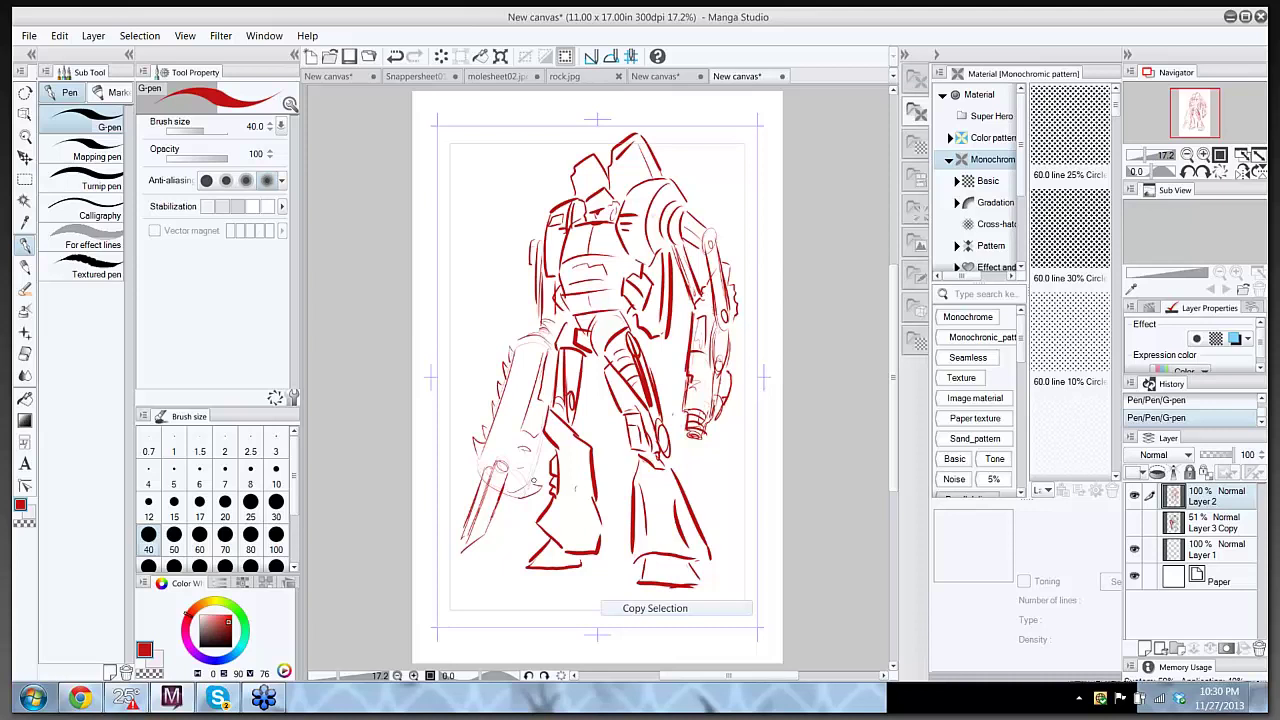
- Erase the narrow barrel with the size 80 eraser and draw teeth around the chainsaw's tip with the G-pen
{"action": "key", "text": "e"}
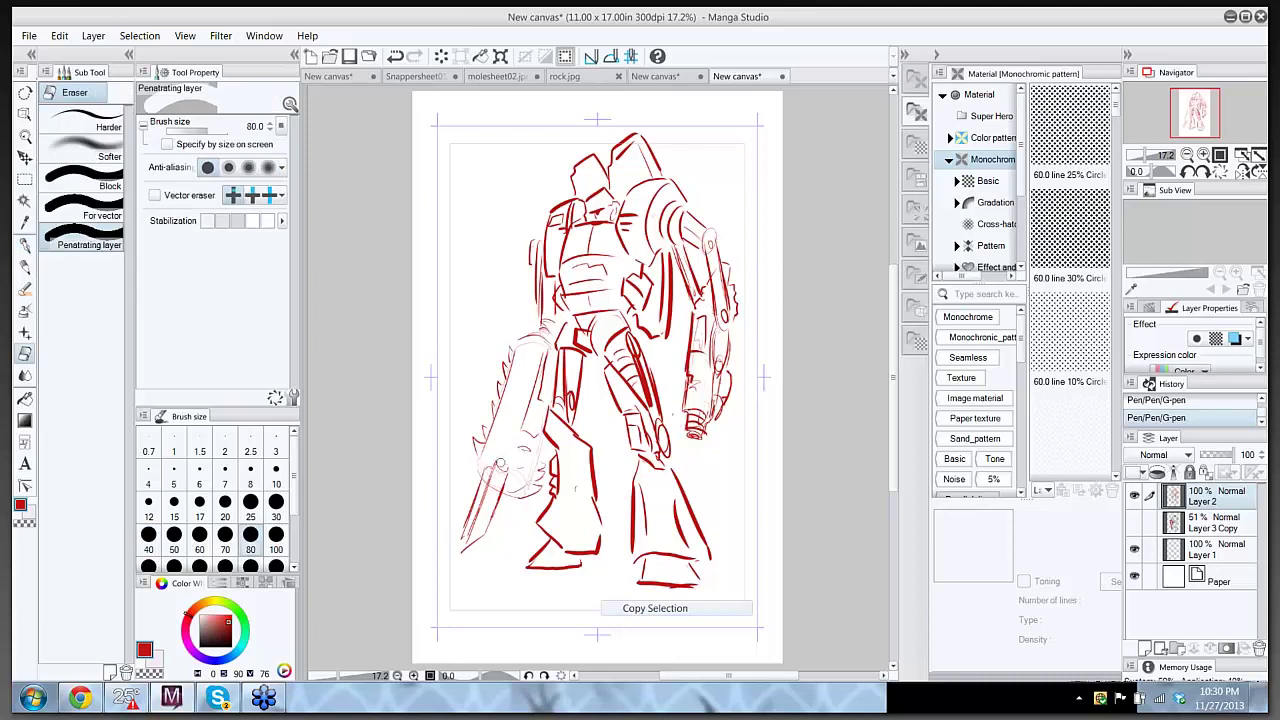
{"action": "mouse_move", "coordinate": [494, 470]}
{"action": "left_mouse_down"}
{"action": "mouse_move", "coordinate": [468, 540]}
{"action": "mouse_move", "coordinate": [500, 500]}
{"action": "mouse_move", "coordinate": [489, 492]}
{"action": "left_mouse_up"}
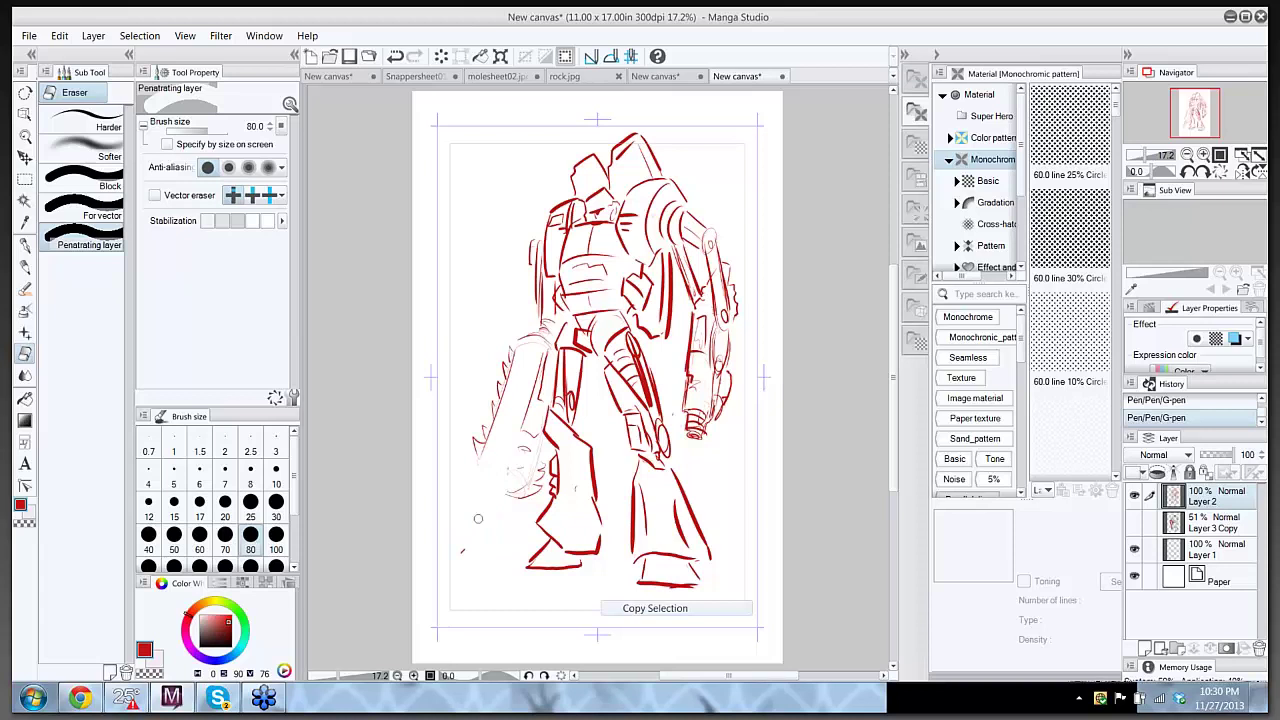
{"action": "left_click_drag", "start_coordinate": [460, 570], "coordinate": [466, 531]}
{"action": "key", "text": "p"}
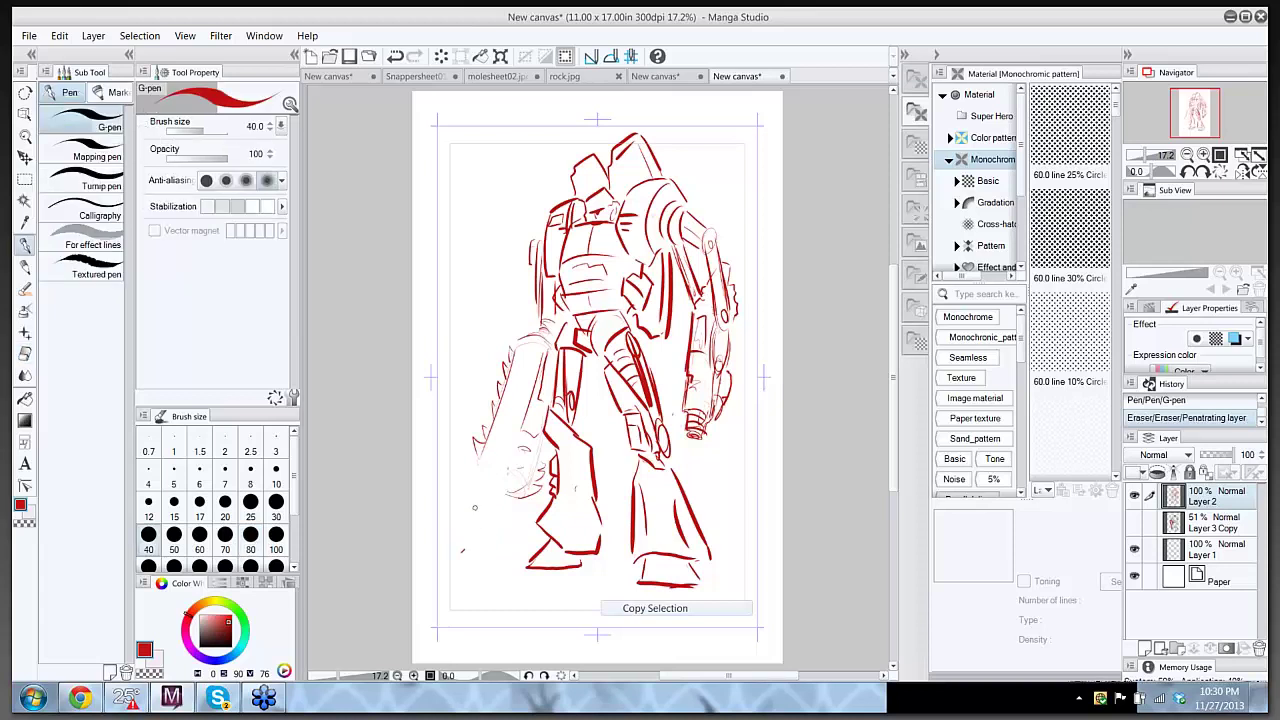
{"action": "left_click_drag", "start_coordinate": [478, 462], "coordinate": [491, 482]}
{"action": "mouse_move", "coordinate": [491, 482]}
{"action": "left_mouse_down"}
{"action": "mouse_move", "coordinate": [485, 496]}
{"action": "mouse_move", "coordinate": [500, 484]}
{"action": "left_mouse_up"}
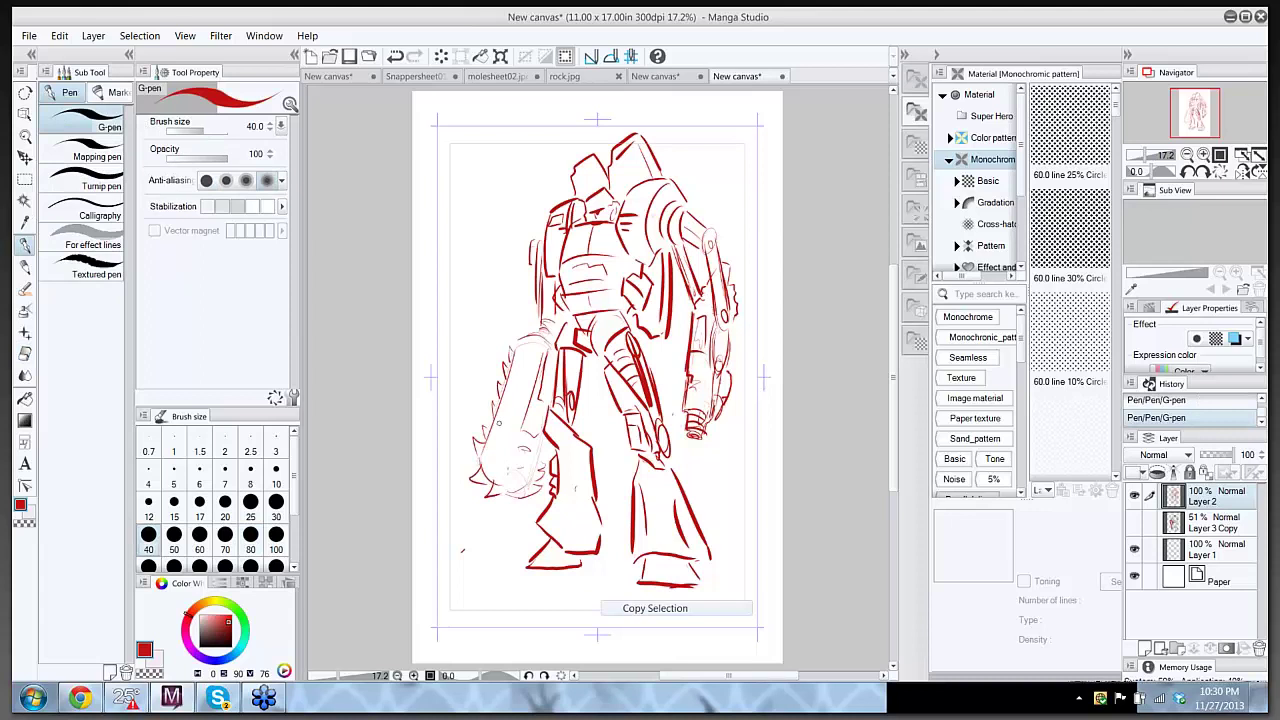
- Draw a round hub near the chainsaw's tip and add more teeth and contour lines along the blade
{"action": "left_click_drag", "start_coordinate": [500, 424], "coordinate": [495, 462]}
{"action": "mouse_move", "coordinate": [508, 442]}
{"action": "left_mouse_down"}
{"action": "mouse_move", "coordinate": [503, 455]}
{"action": "mouse_move", "coordinate": [504, 436]}
{"action": "mouse_move", "coordinate": [522, 459]}
{"action": "left_mouse_up"}
{"action": "left_click_drag", "start_coordinate": [509, 365], "coordinate": [543, 332]}
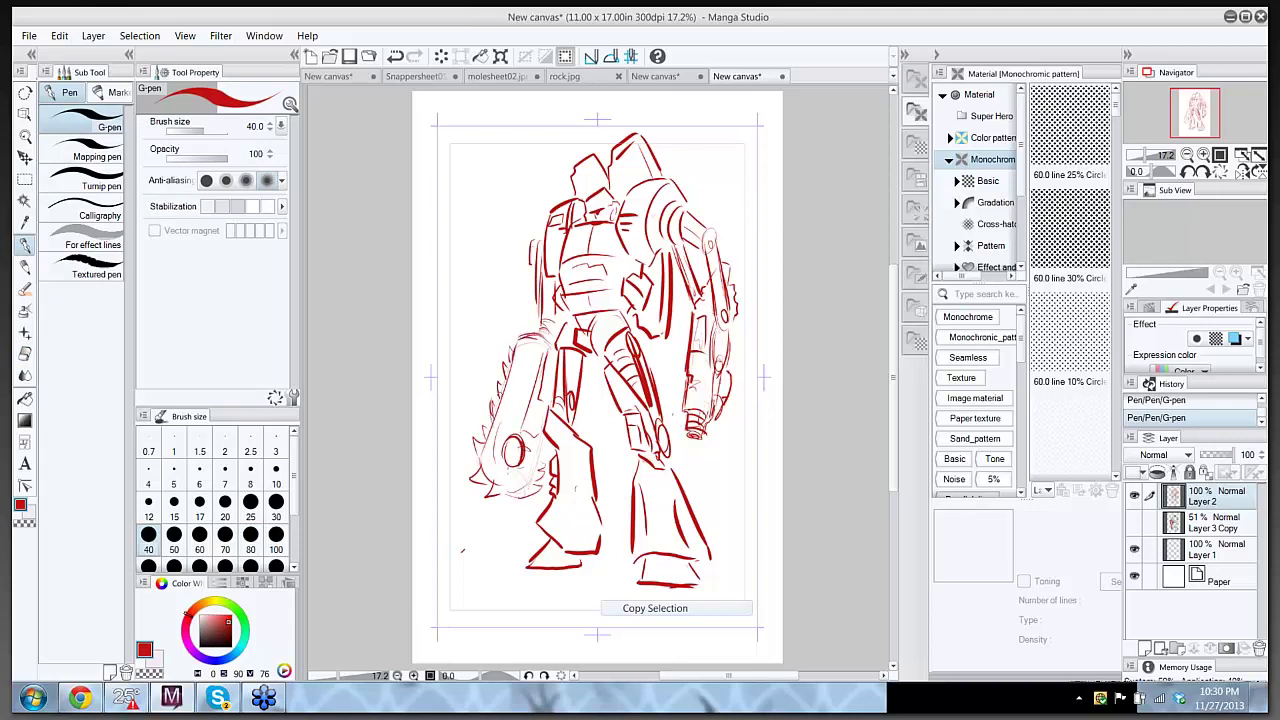
{"action": "left_click_drag", "start_coordinate": [489, 427], "coordinate": [482, 444]}
{"action": "left_click_drag", "start_coordinate": [534, 479], "coordinate": [538, 490]}
- Add detail lines to the far thigh, the head and the near upper arm
{"action": "left_click_drag", "start_coordinate": [582, 354], "coordinate": [588, 440]}
{"action": "left_click_drag", "start_coordinate": [590, 396], "coordinate": [590, 444]}
{"action": "left_click_drag", "start_coordinate": [576, 181], "coordinate": [650, 175]}
{"action": "left_click_drag", "start_coordinate": [681, 239], "coordinate": [703, 255]}
{"action": "left_click_drag", "start_coordinate": [688, 209], "coordinate": [707, 229]}
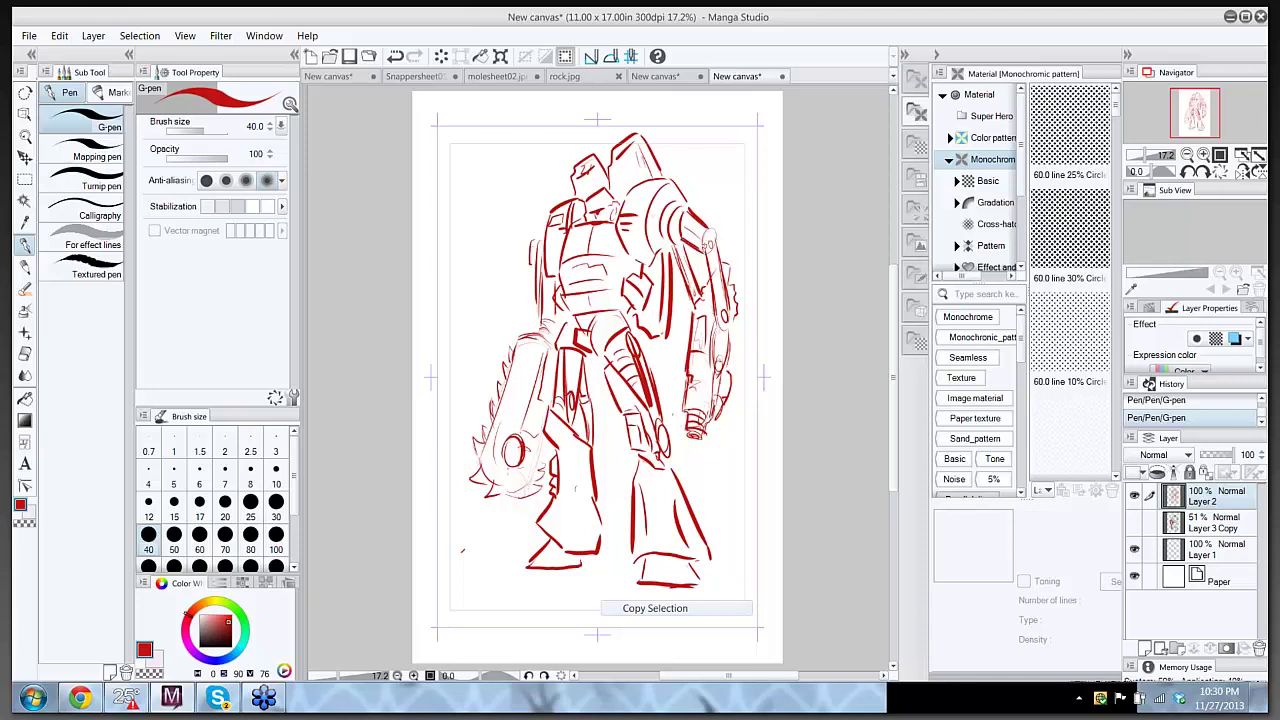
- Erase the jagged protrusions around the near elbow and redraw the joint's edges with the G-pen
{"action": "key", "text": "e"}
{"action": "left_click_drag", "start_coordinate": [731, 272], "coordinate": [734, 288]}
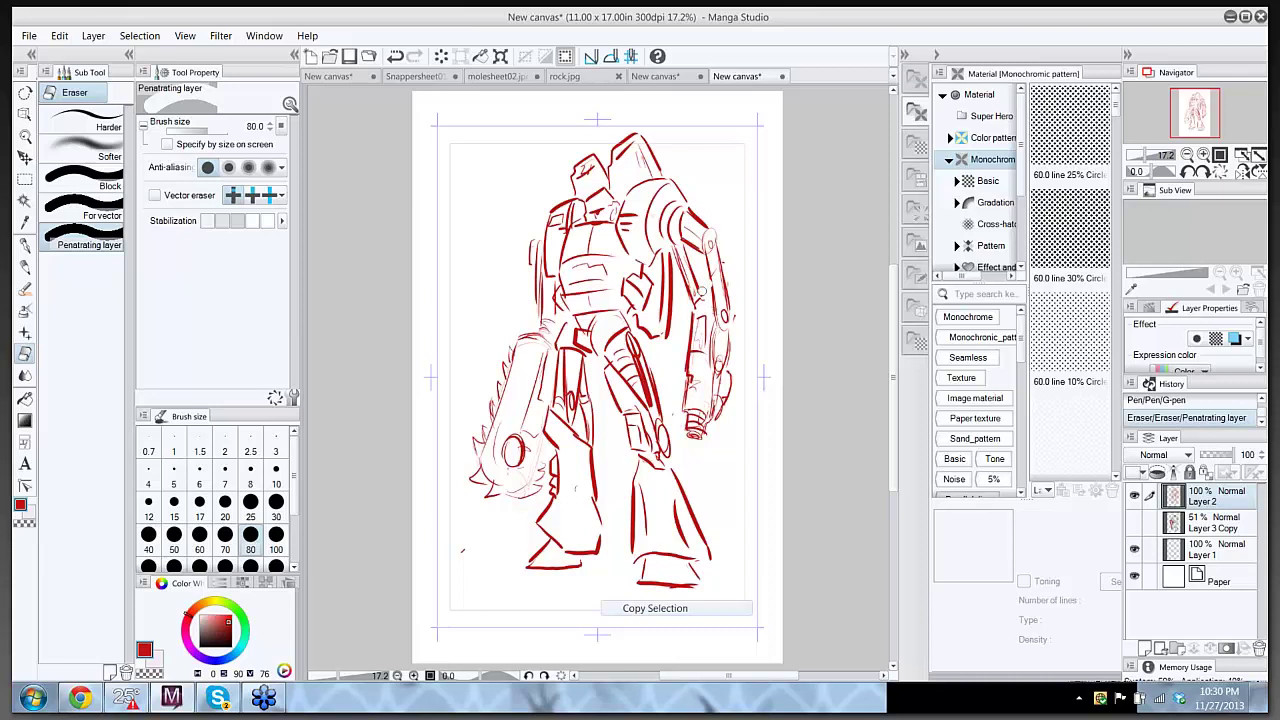
{"action": "left_click_drag", "start_coordinate": [702, 287], "coordinate": [727, 261]}
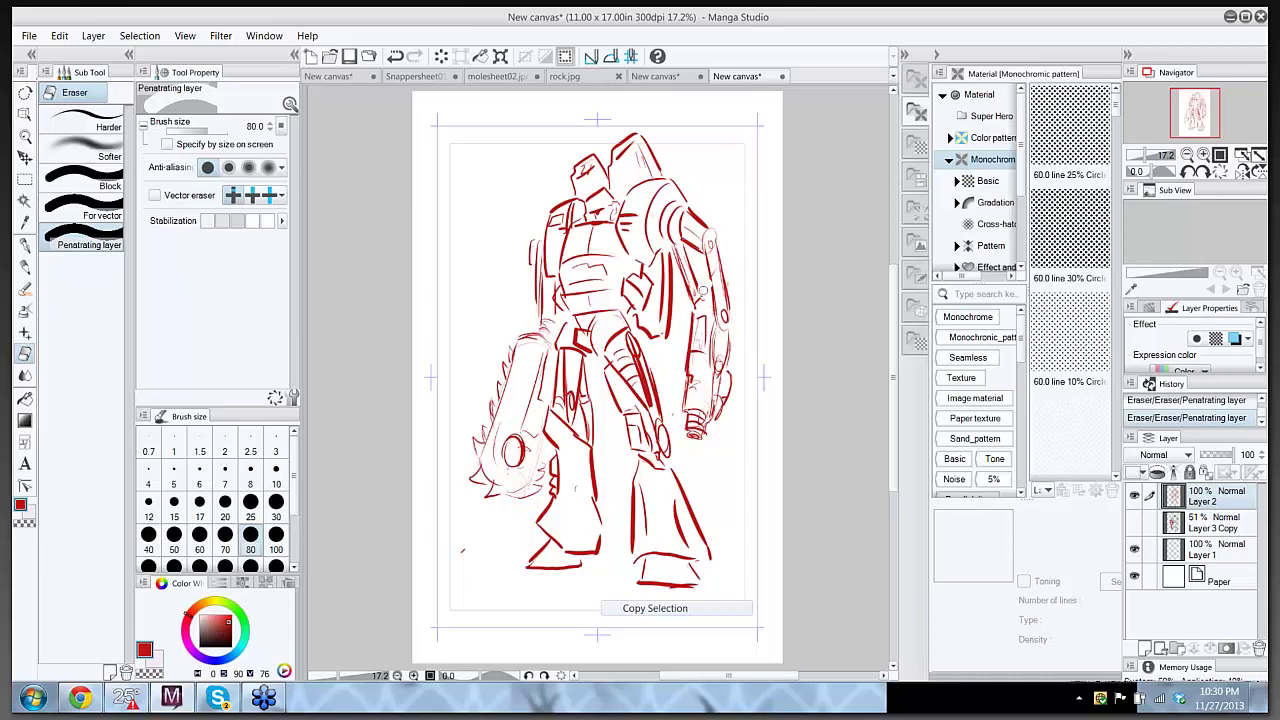
{"action": "key", "text": "p"}
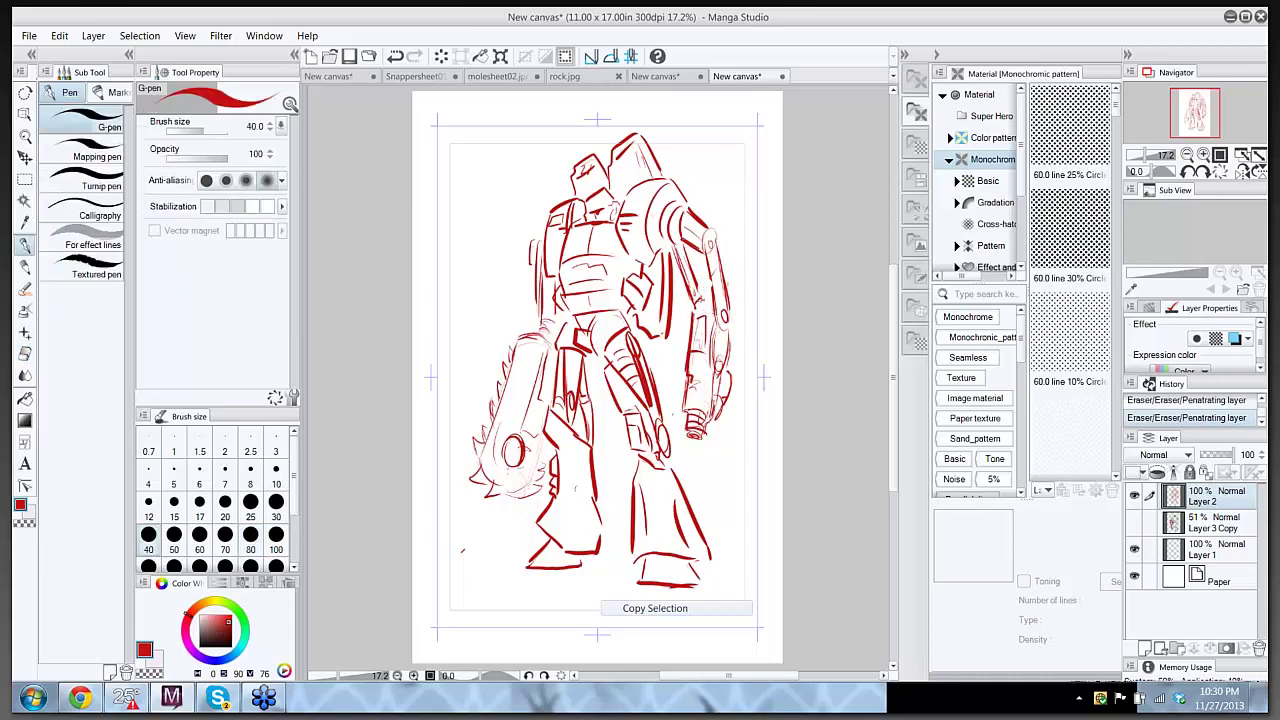
{"action": "left_click_drag", "start_coordinate": [703, 298], "coordinate": [716, 290]}
{"action": "left_click_drag", "start_coordinate": [720, 334], "coordinate": [728, 322]}
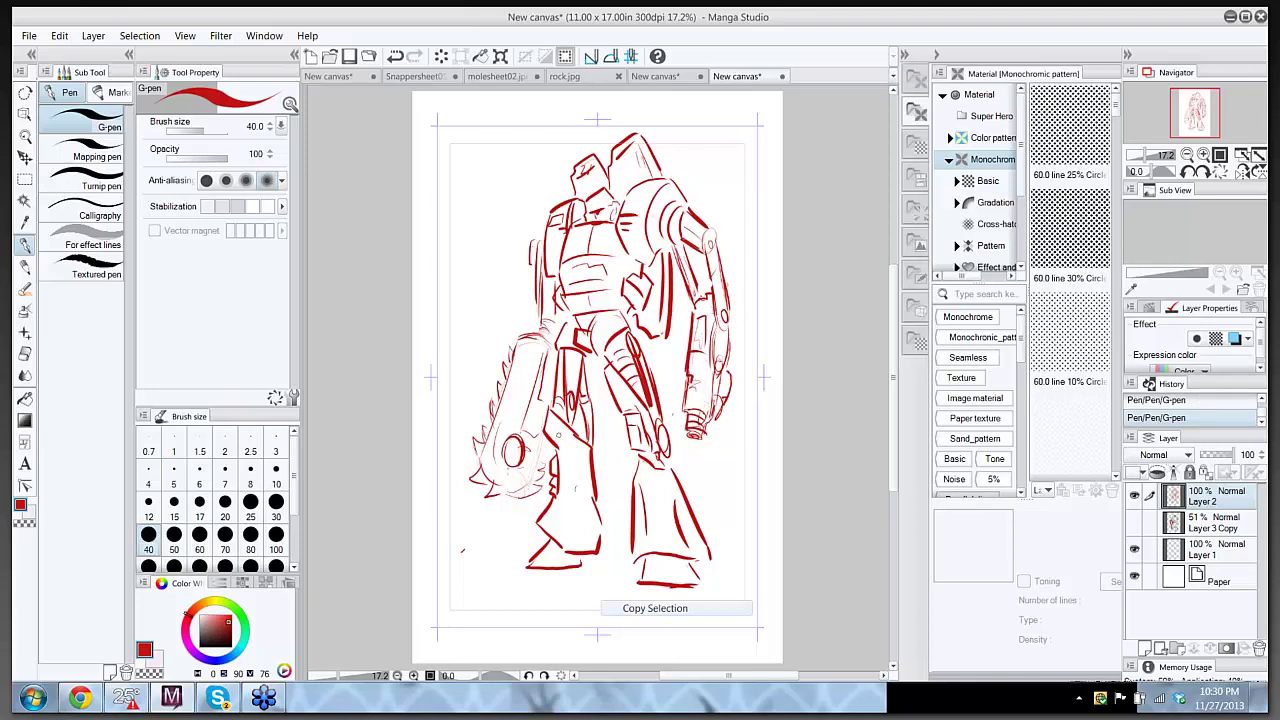
- Draw a long inner slot and a second hub ring on the chainsaw blade, and extend the abdomen plate line
{"action": "left_click_drag", "start_coordinate": [493, 456], "coordinate": [506, 394]}
{"action": "left_click_drag", "start_coordinate": [496, 458], "coordinate": [520, 362]}
{"action": "mouse_move", "coordinate": [500, 434]}
{"action": "left_mouse_down"}
{"action": "mouse_move", "coordinate": [519, 367]}
{"action": "mouse_move", "coordinate": [535, 366]}
{"action": "left_mouse_up"}
{"action": "left_click_drag", "start_coordinate": [509, 441], "coordinate": [516, 462]}
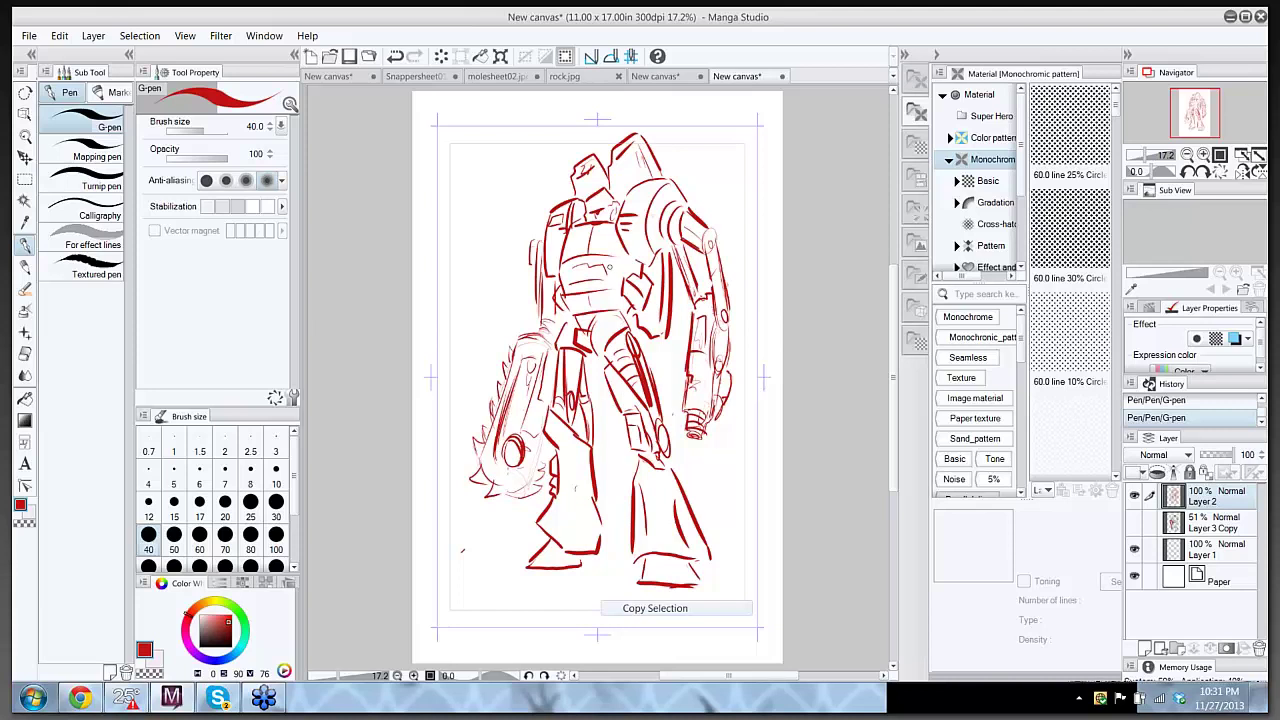
{"action": "left_click_drag", "start_coordinate": [612, 262], "coordinate": [620, 278]}
- Try a long horizontal bar extending outward from the hips, and undo it
{"action": "mouse_move", "coordinate": [580, 326]}
{"action": "left_mouse_down"}
{"action": "mouse_move", "coordinate": [474, 326]}
{"action": "mouse_move", "coordinate": [510, 350]}
{"action": "mouse_move", "coordinate": [580, 350]}
{"action": "left_mouse_up"}
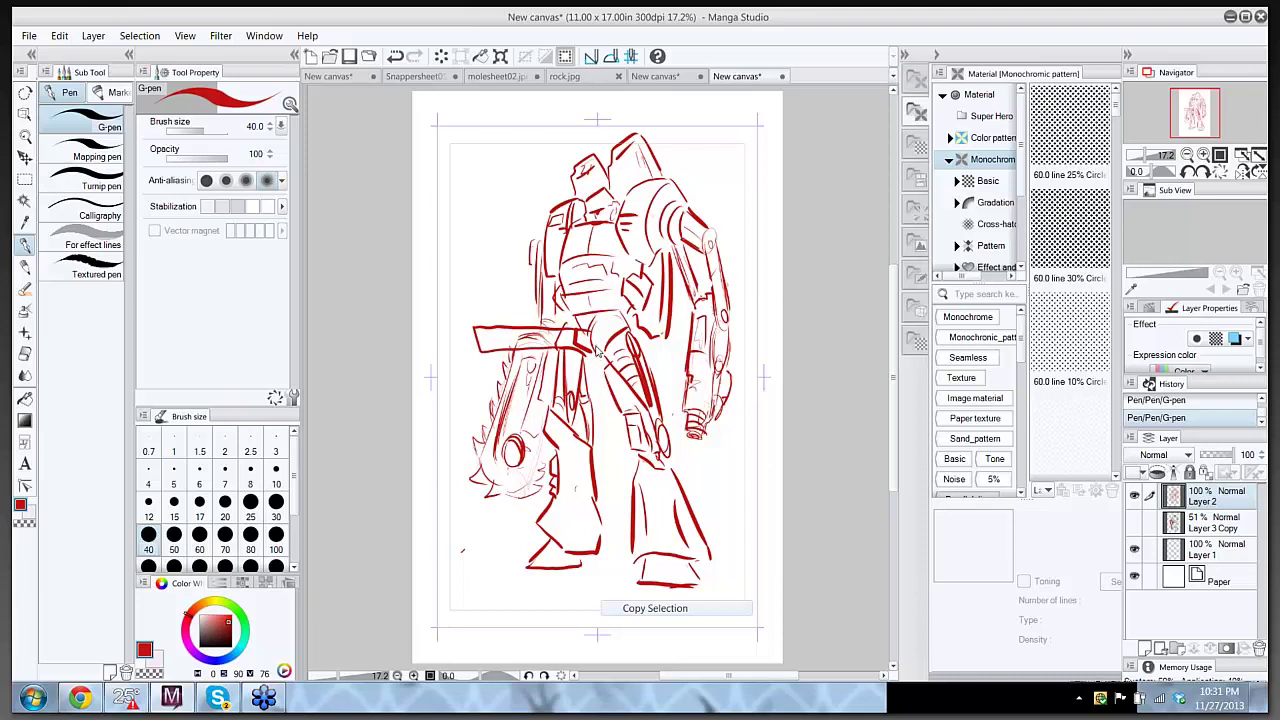
{"action": "key", "text": "ctrl+z"}
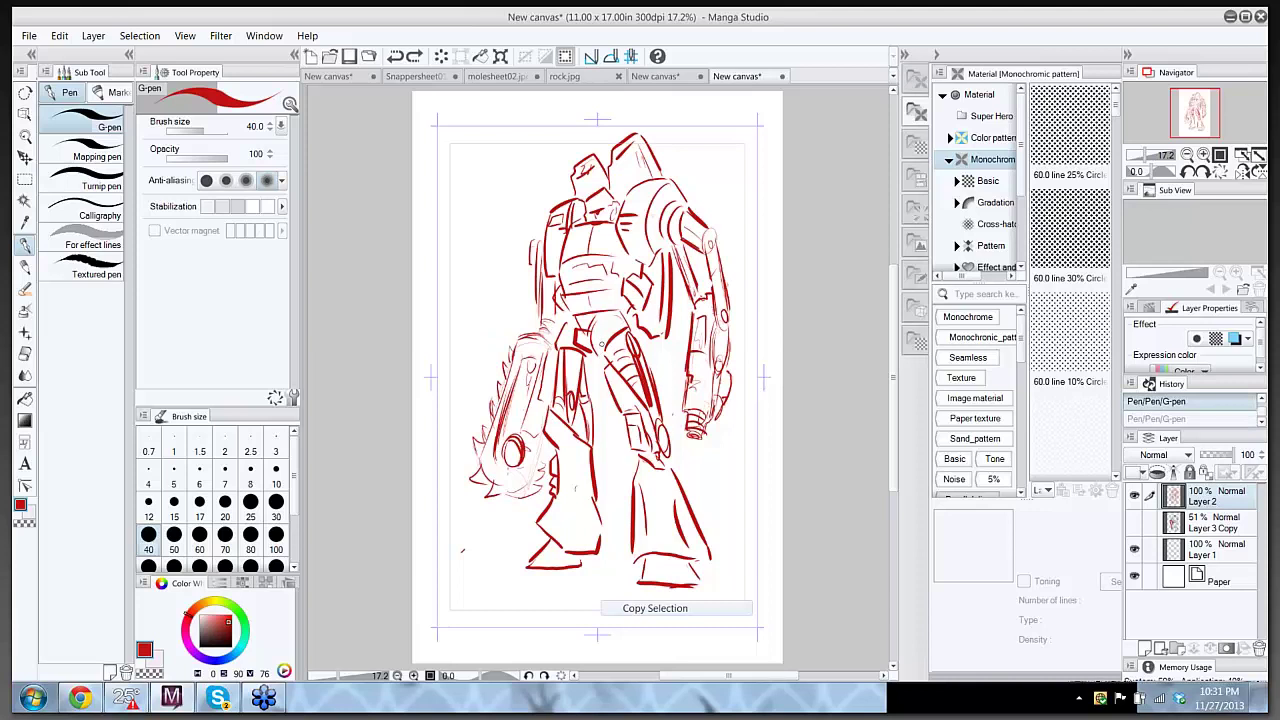
- Add angular armour plates to the calves of both legs and segment the waist belt
{"action": "mouse_move", "coordinate": [590, 489]}
{"action": "left_mouse_down"}
{"action": "mouse_move", "coordinate": [576, 514]}
{"action": "mouse_move", "coordinate": [602, 535]}
{"action": "mouse_move", "coordinate": [606, 524]}
{"action": "left_mouse_up"}
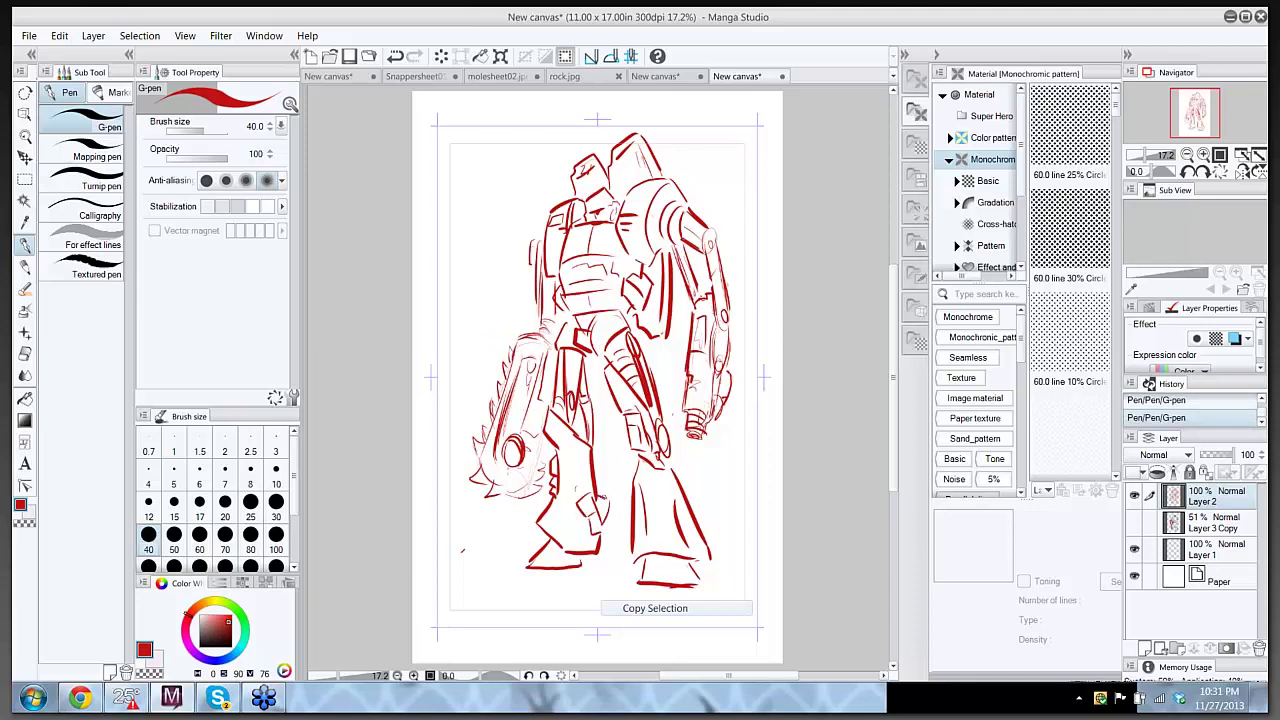
{"action": "left_click_drag", "start_coordinate": [593, 462], "coordinate": [630, 536]}
{"action": "left_click_drag", "start_coordinate": [692, 498], "coordinate": [706, 536]}
{"action": "mouse_move", "coordinate": [626, 285]}
{"action": "left_mouse_down"}
{"action": "mouse_move", "coordinate": [621, 307]}
{"action": "mouse_move", "coordinate": [569, 316]}
{"action": "mouse_move", "coordinate": [619, 300]}
{"action": "left_mouse_up"}
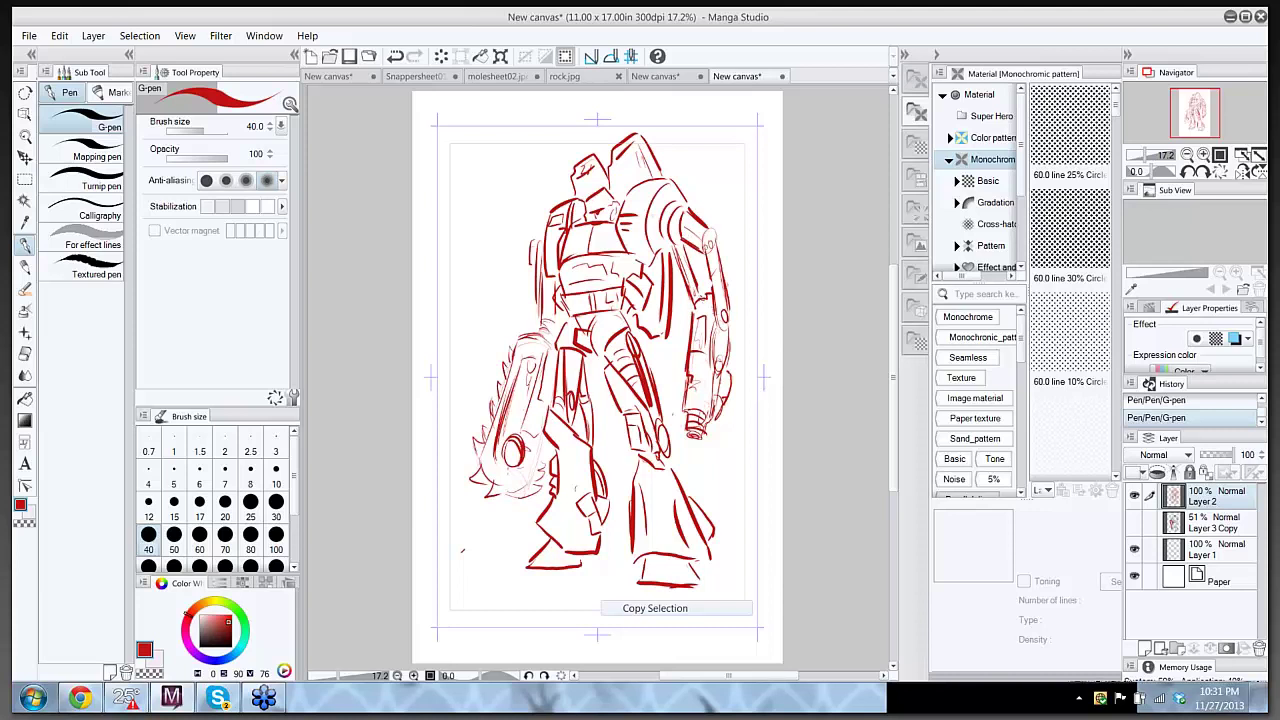
- Add inner lines to the near arm and both feet, and more teeth under the chainsaw's tip
{"action": "left_click_drag", "start_coordinate": [704, 244], "coordinate": [714, 318]}
{"action": "mouse_move", "coordinate": [643, 570]}
{"action": "left_mouse_down"}
{"action": "mouse_move", "coordinate": [694, 575]}
{"action": "mouse_move", "coordinate": [682, 563]}
{"action": "left_mouse_up"}
{"action": "left_click_drag", "start_coordinate": [562, 557], "coordinate": [531, 563]}
{"action": "mouse_move", "coordinate": [503, 497]}
{"action": "left_mouse_down"}
{"action": "mouse_move", "coordinate": [534, 487]}
{"action": "mouse_move", "coordinate": [493, 477]}
{"action": "left_mouse_up"}
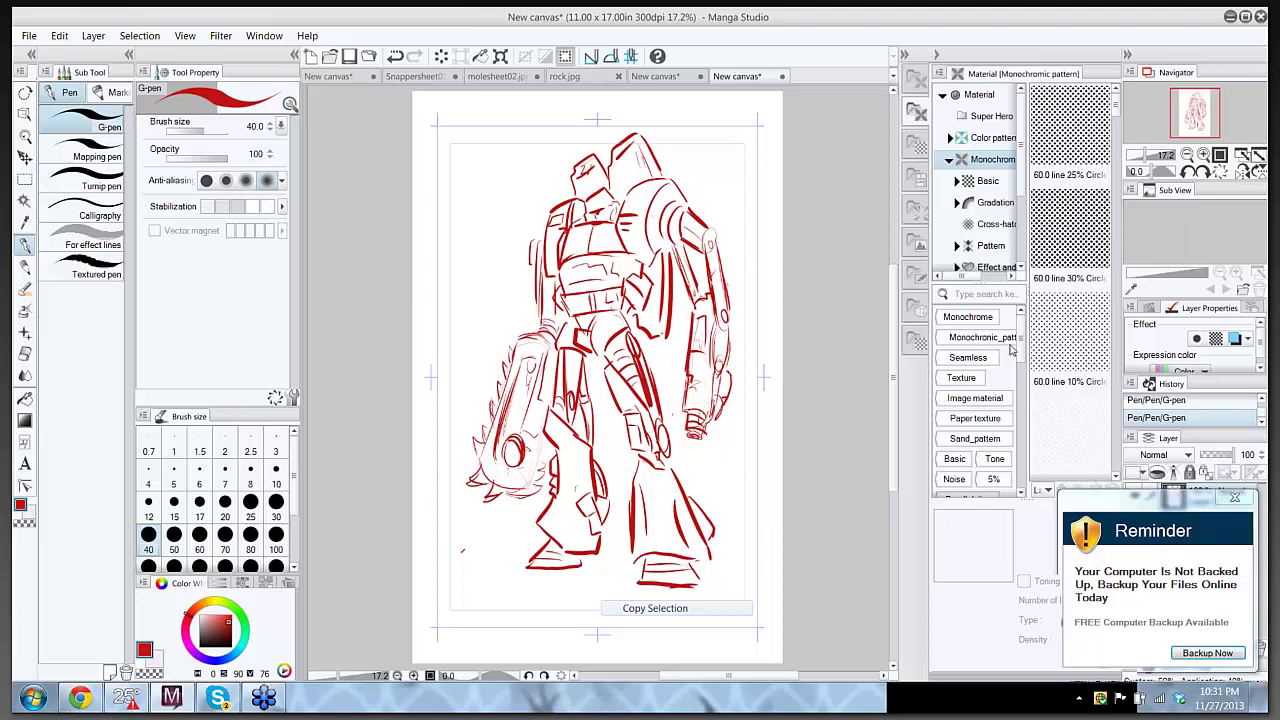
- Dismiss the computer backup reminder pop-up
{"action": "left_click", "coordinate": [1228, 498]}
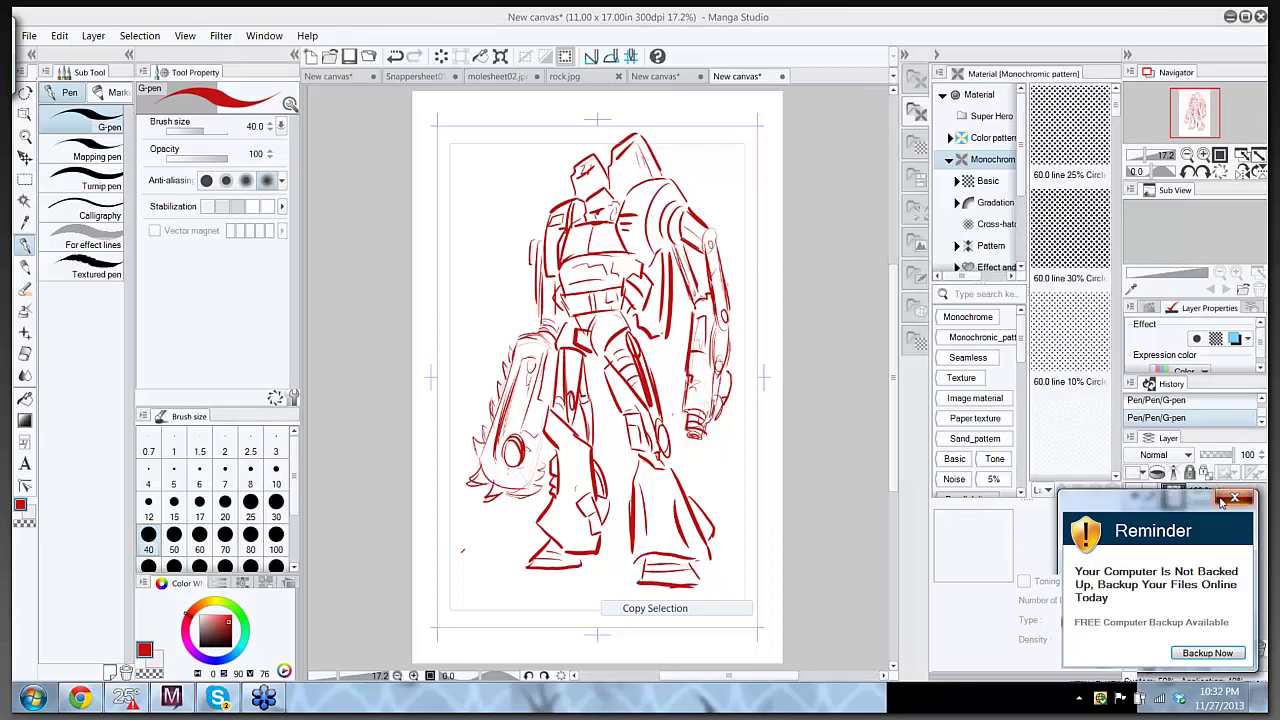
{"action": "left_click", "coordinate": [1232, 499]}
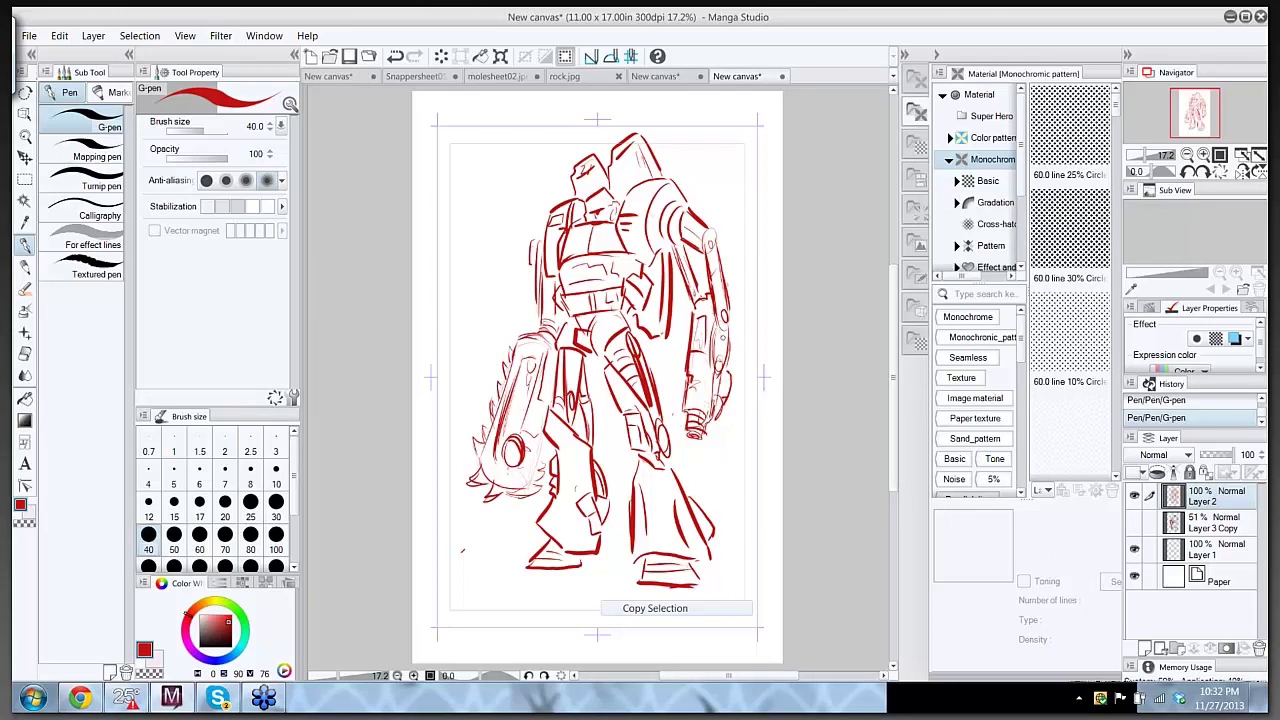
- Select the whole red robot sketch and scale it down proportionally into the page's upper-left corner
{"action": "left_click", "coordinate": [25, 178]}
{"action": "mouse_move", "coordinate": [426, 131]}
{"action": "left_mouse_down"}
{"action": "mouse_move", "coordinate": [636, 338]}
{"action": "mouse_move", "coordinate": [750, 545]}
{"action": "mouse_move", "coordinate": [769, 612]}
{"action": "left_mouse_up"}
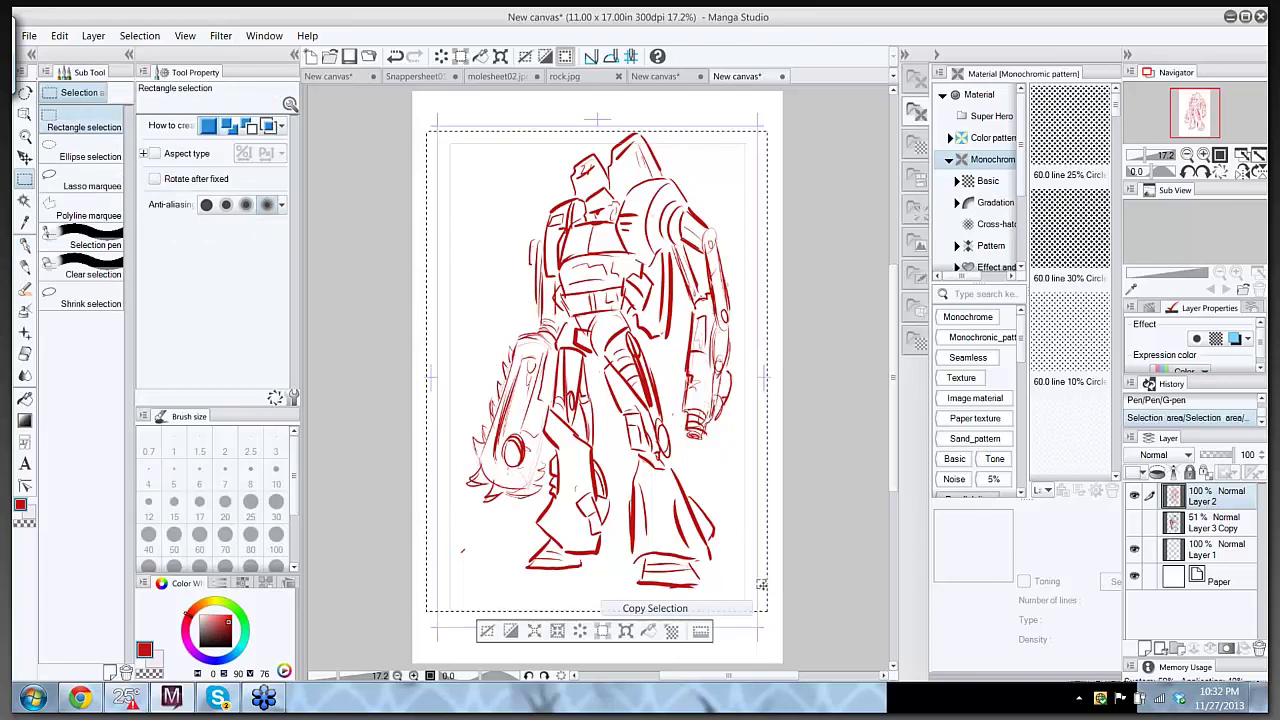
{"action": "key", "text": "ctrl+t"}
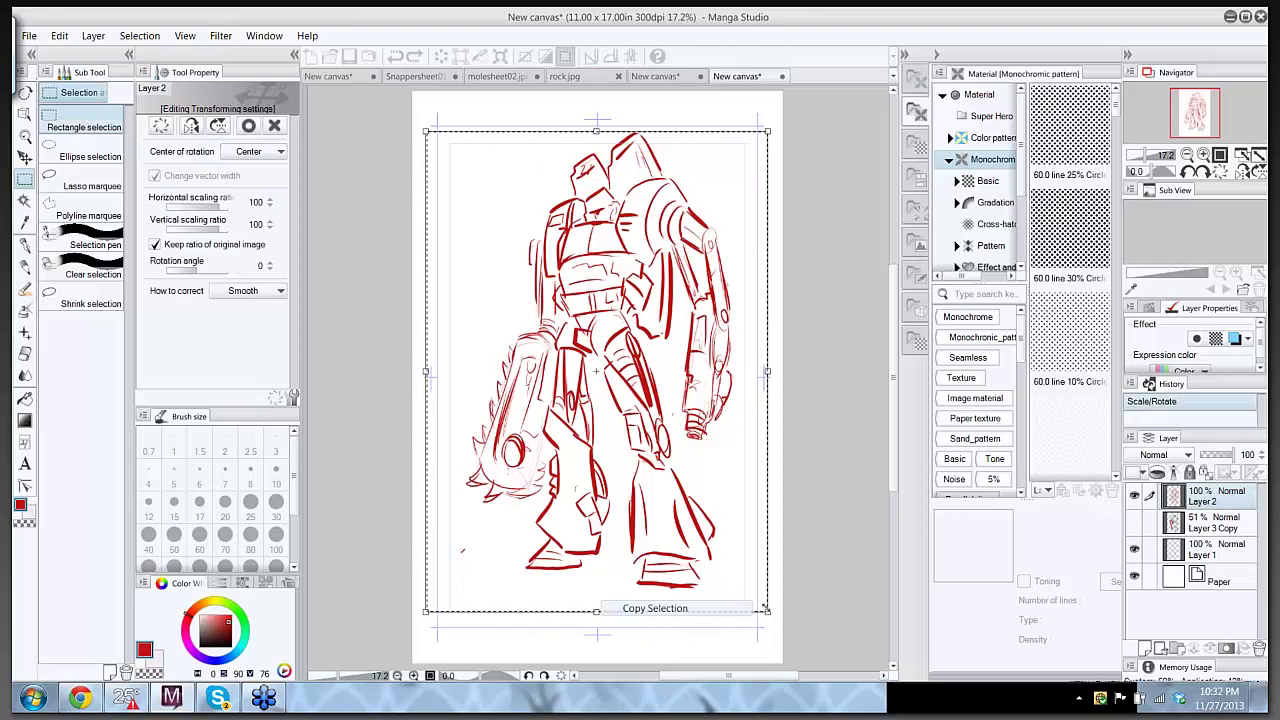
{"action": "mouse_move", "coordinate": [764, 608]}
{"action": "left_mouse_down"}
{"action": "mouse_move", "coordinate": [640, 460]}
{"action": "mouse_move", "coordinate": [562, 312]}
{"action": "left_mouse_up"}
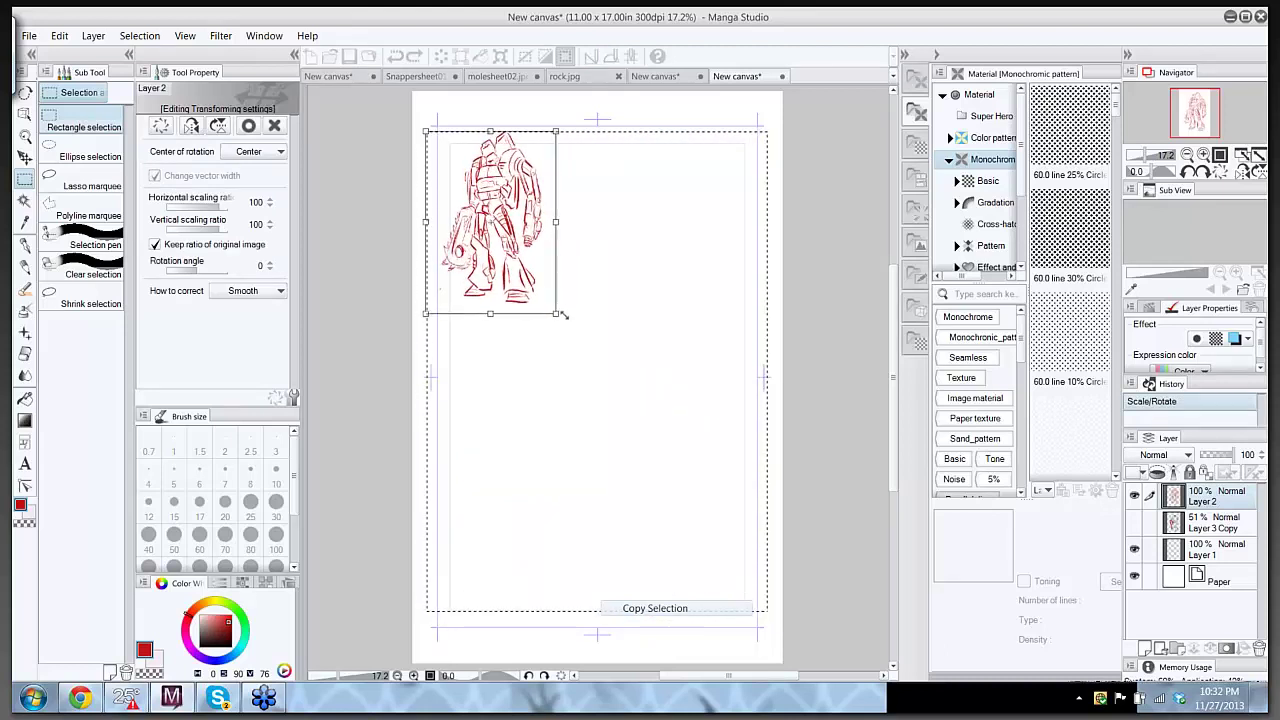
{"action": "key", "text": "Return"}
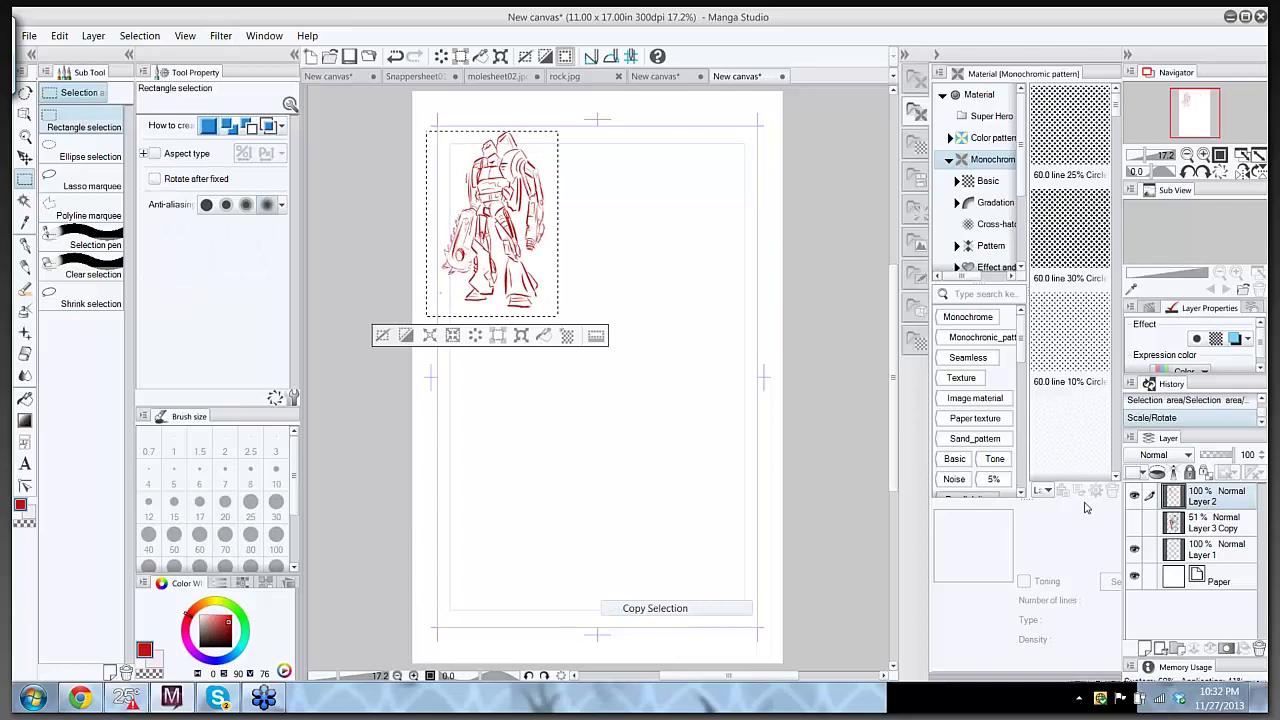
- Show the faded earlier drawing again, move the small red robot further into the page's upper-left corner, and clear the selection
{"action": "left_click", "coordinate": [1134, 523]}
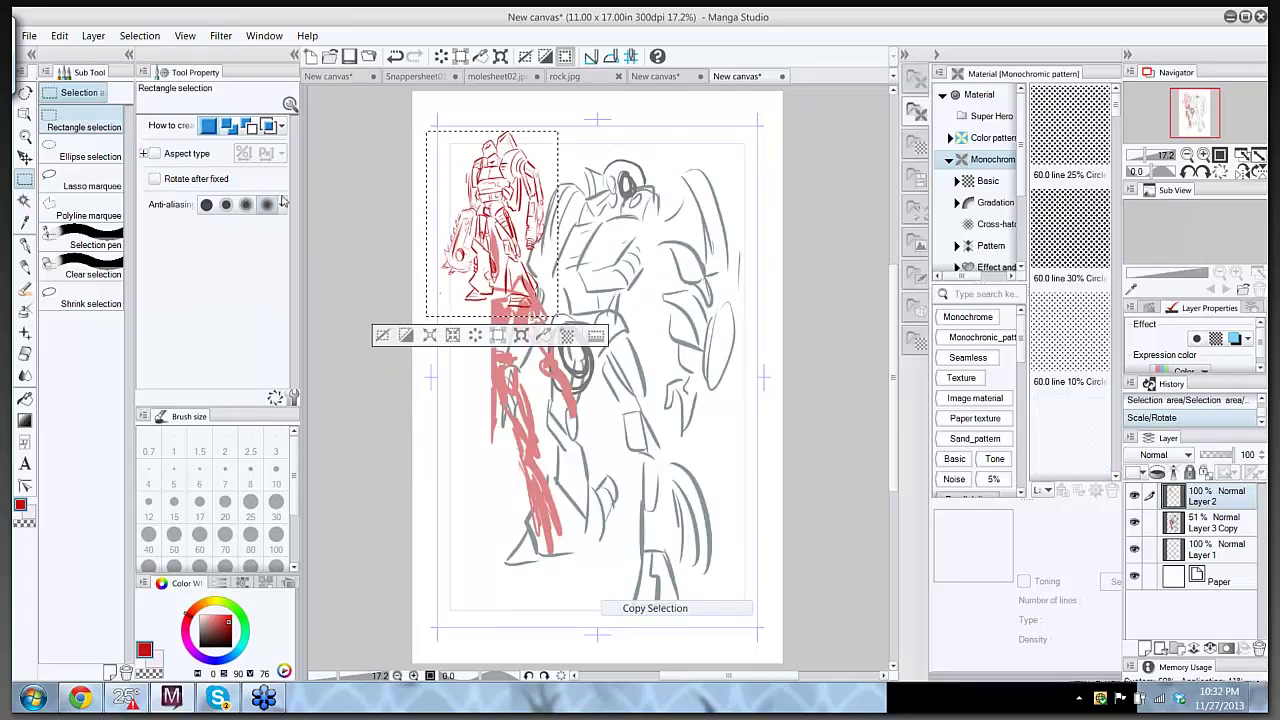
{"action": "left_click", "coordinate": [25, 158]}
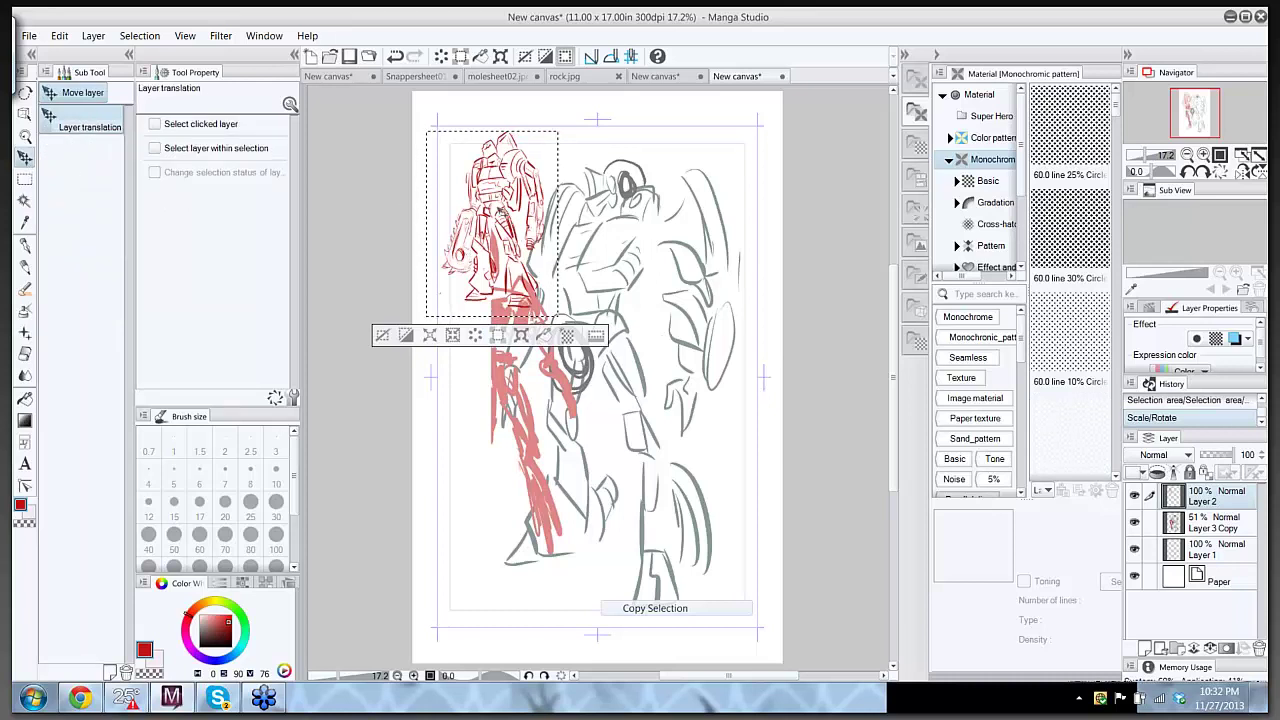
{"action": "left_click_drag", "start_coordinate": [506, 222], "coordinate": [479, 178]}
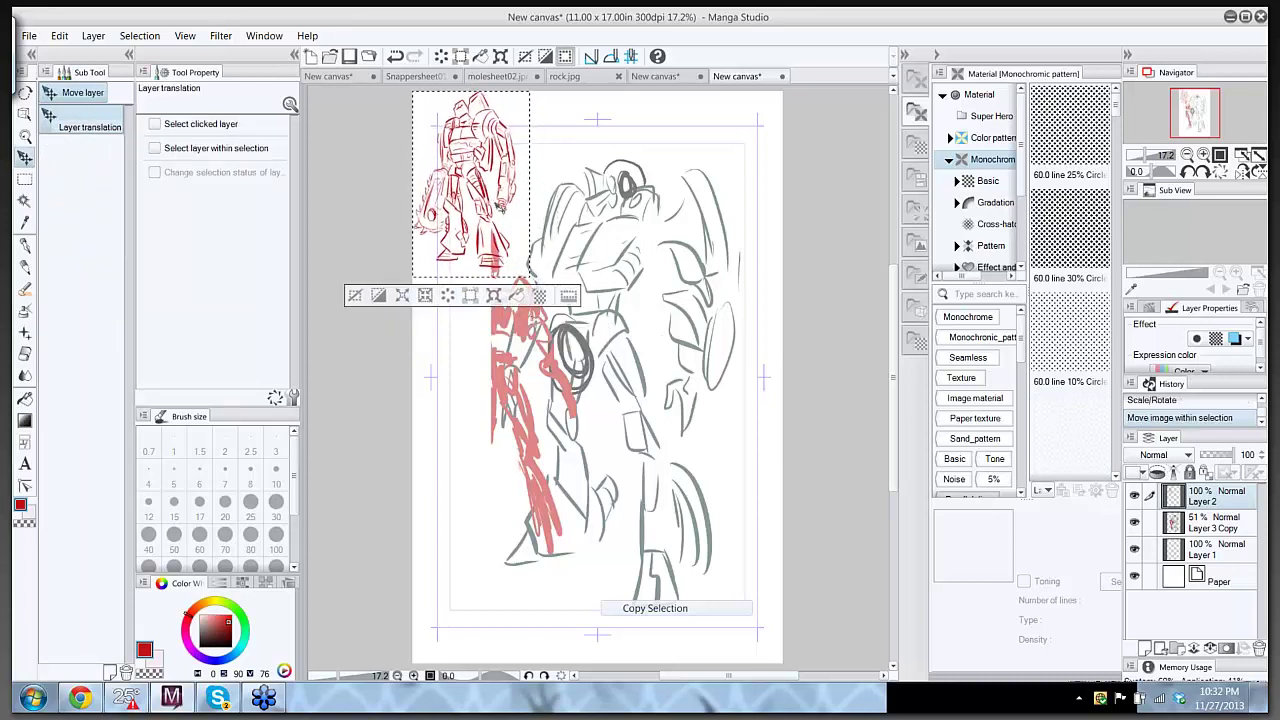
{"action": "key", "text": "ctrl+d"}
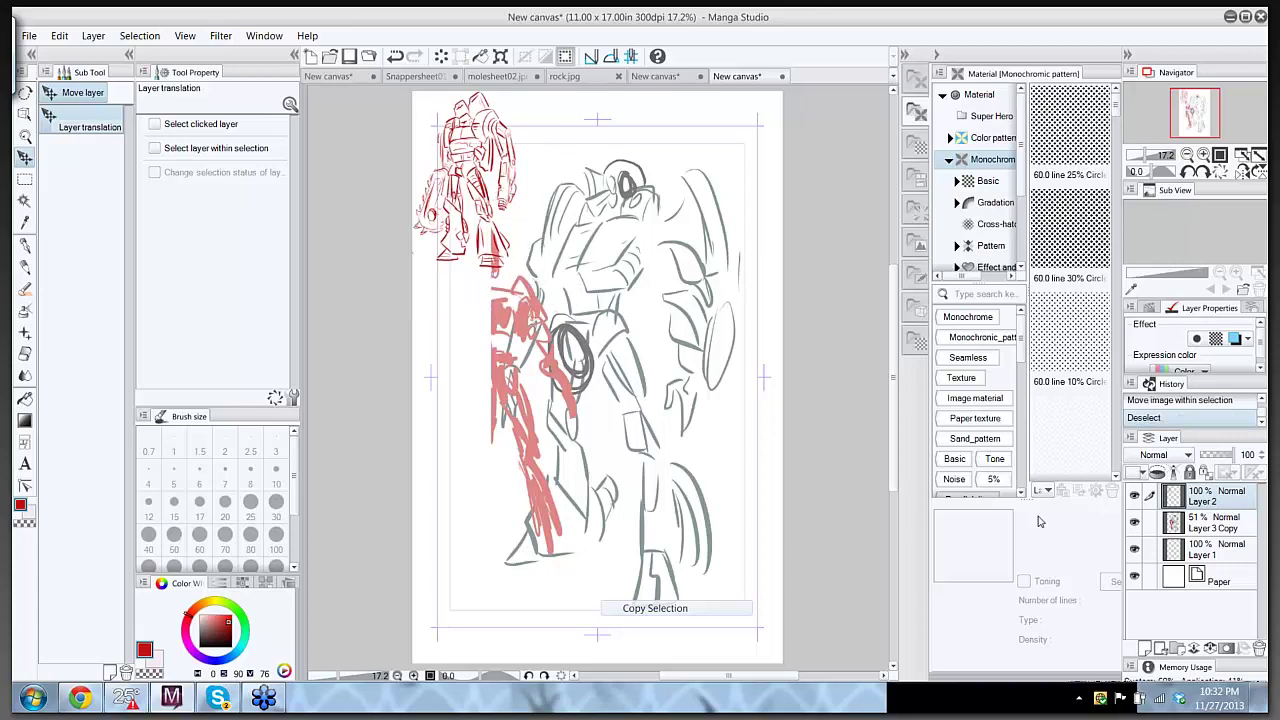
- Add a new raster layer above the red sketch and choose the G-pen with a medium blue of hue 223
{"action": "left_click", "coordinate": [1146, 649]}
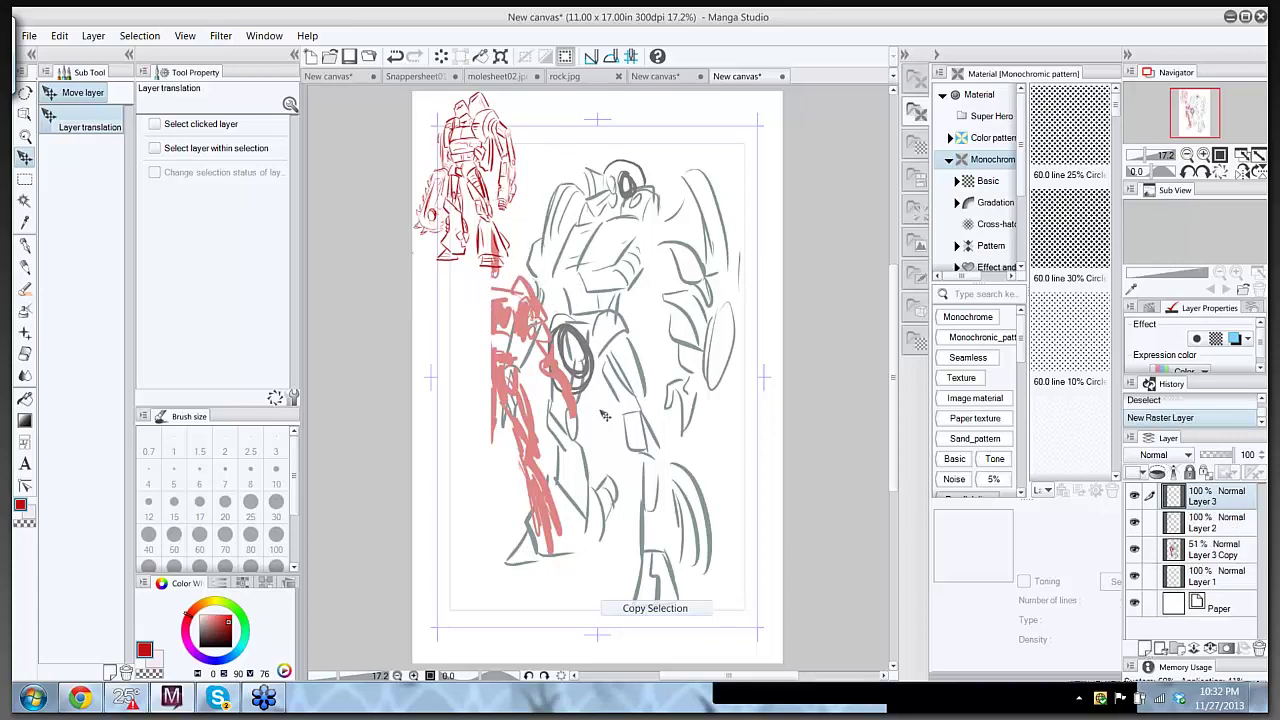
{"action": "left_click", "coordinate": [223, 657]}
{"action": "left_click", "coordinate": [223, 621]}
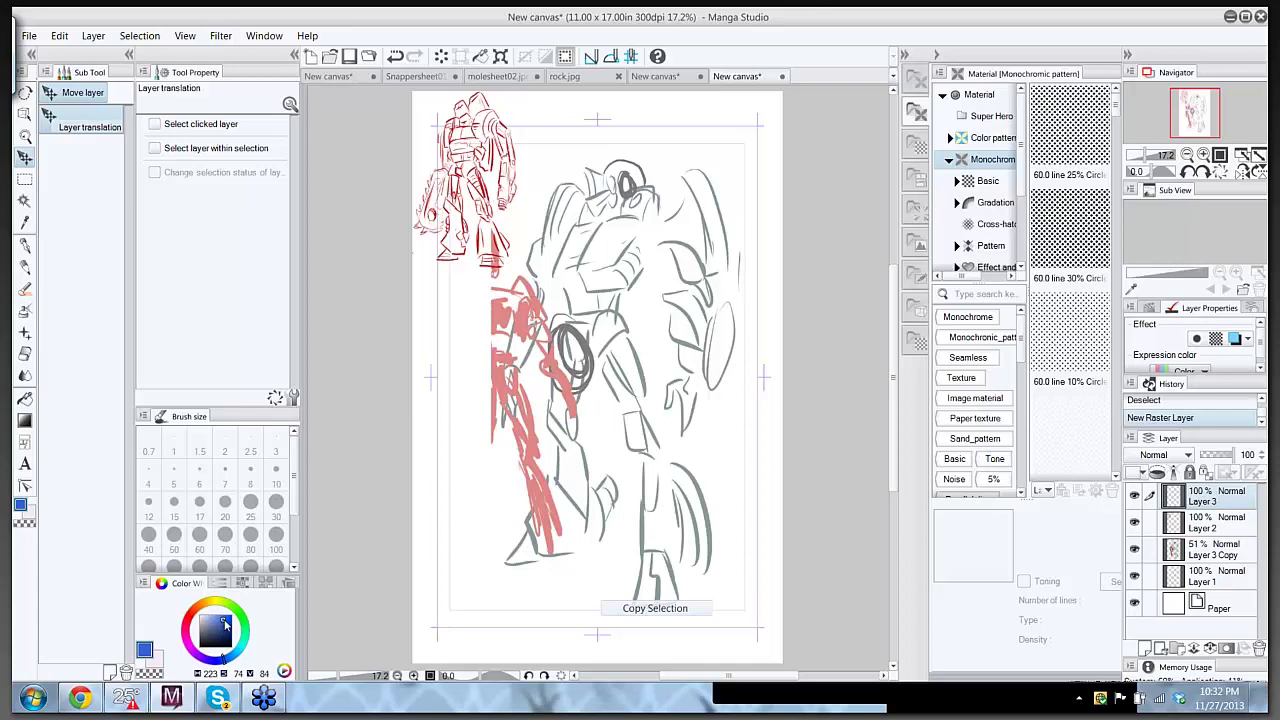
{"action": "mouse_move", "coordinate": [224, 626]}
{"action": "left_mouse_down"}
{"action": "mouse_move", "coordinate": [229, 643]}
{"action": "mouse_move", "coordinate": [226, 621]}
{"action": "left_mouse_up"}
{"action": "key", "text": "p"}
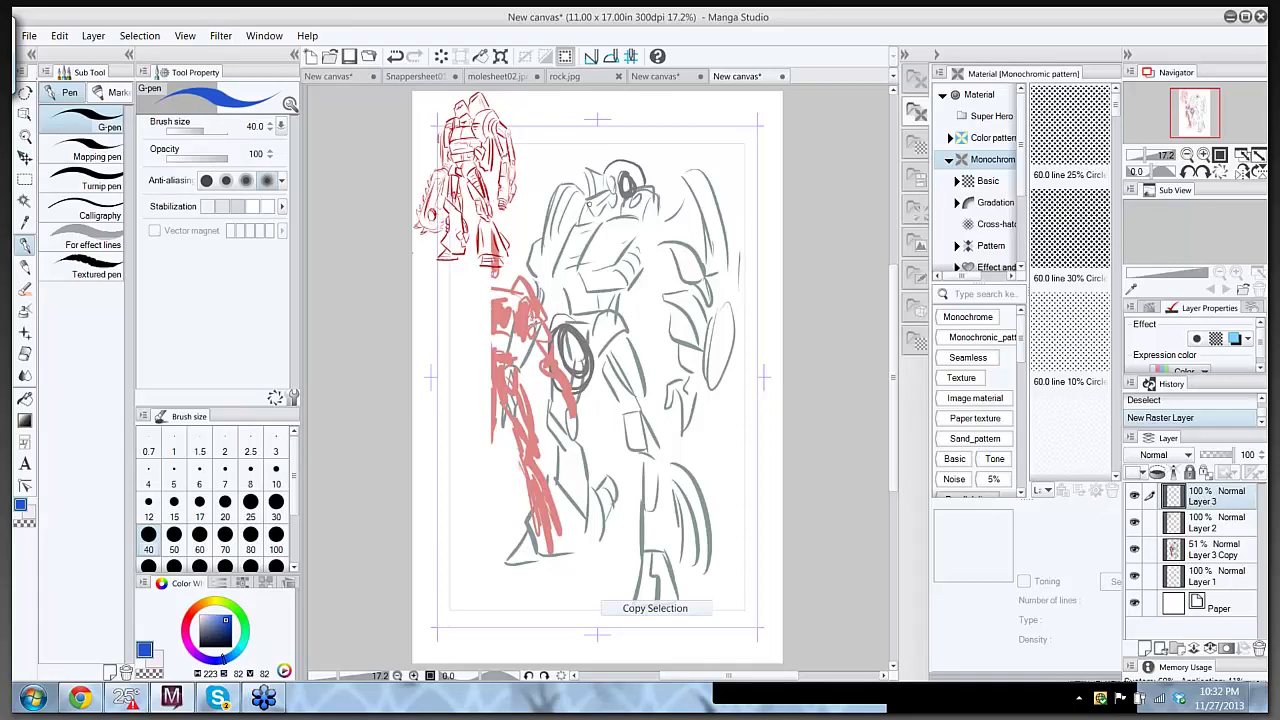
- Sketch a blue robot torso with neck guard, chest plates, rounded shoulder and jointed upper arm over the faded drawing
{"action": "mouse_move", "coordinate": [615, 191]}
{"action": "left_mouse_down"}
{"action": "mouse_move", "coordinate": [584, 204]}
{"action": "mouse_move", "coordinate": [582, 224]}
{"action": "mouse_move", "coordinate": [616, 207]}
{"action": "mouse_move", "coordinate": [596, 219]}
{"action": "mouse_move", "coordinate": [608, 218]}
{"action": "mouse_move", "coordinate": [575, 225]}
{"action": "mouse_move", "coordinate": [571, 256]}
{"action": "mouse_move", "coordinate": [597, 251]}
{"action": "mouse_move", "coordinate": [581, 234]}
{"action": "mouse_move", "coordinate": [590, 254]}
{"action": "left_mouse_up"}
{"action": "mouse_move", "coordinate": [624, 214]}
{"action": "left_mouse_down"}
{"action": "mouse_move", "coordinate": [596, 246]}
{"action": "mouse_move", "coordinate": [640, 220]}
{"action": "mouse_move", "coordinate": [652, 262]}
{"action": "mouse_move", "coordinate": [628, 290]}
{"action": "mouse_move", "coordinate": [590, 261]}
{"action": "mouse_move", "coordinate": [627, 289]}
{"action": "mouse_move", "coordinate": [604, 290]}
{"action": "mouse_move", "coordinate": [623, 287]}
{"action": "mouse_move", "coordinate": [610, 268]}
{"action": "left_mouse_up"}
{"action": "mouse_move", "coordinate": [572, 224]}
{"action": "left_mouse_down"}
{"action": "mouse_move", "coordinate": [548, 262]}
{"action": "mouse_move", "coordinate": [547, 290]}
{"action": "mouse_move", "coordinate": [576, 266]}
{"action": "mouse_move", "coordinate": [552, 304]}
{"action": "mouse_move", "coordinate": [598, 284]}
{"action": "left_mouse_up"}
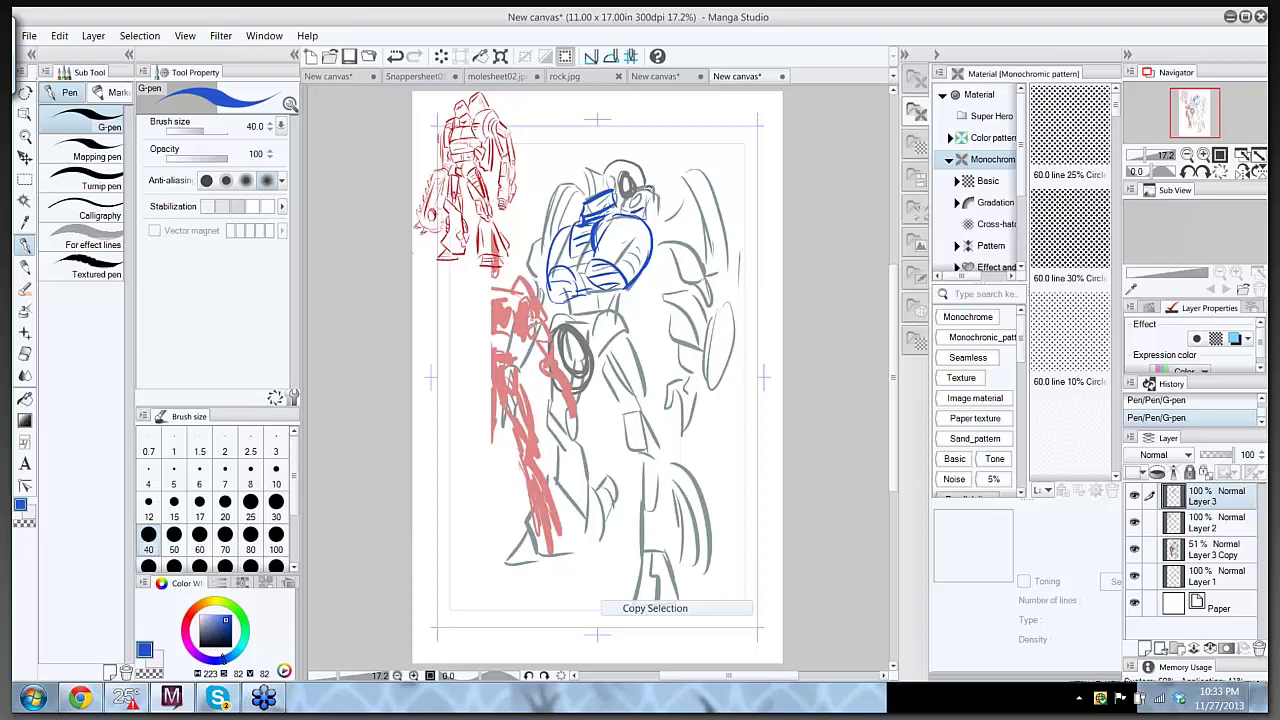
{"action": "mouse_move", "coordinate": [649, 189]}
{"action": "left_mouse_down"}
{"action": "mouse_move", "coordinate": [668, 182]}
{"action": "mouse_move", "coordinate": [685, 236]}
{"action": "mouse_move", "coordinate": [645, 240]}
{"action": "mouse_move", "coordinate": [676, 275]}
{"action": "left_mouse_up"}
{"action": "mouse_move", "coordinate": [664, 182]}
{"action": "left_mouse_down"}
{"action": "mouse_move", "coordinate": [700, 206]}
{"action": "mouse_move", "coordinate": [699, 310]}
{"action": "left_mouse_up"}
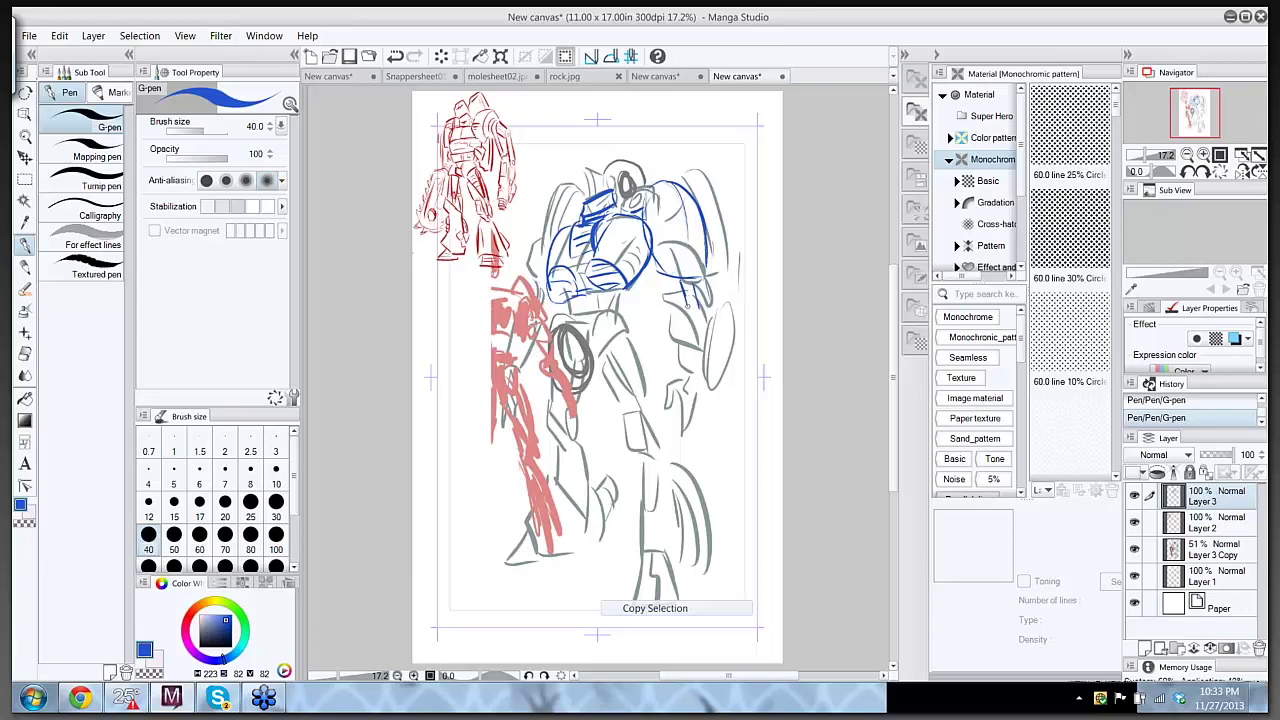
{"action": "mouse_move", "coordinate": [678, 278]}
{"action": "left_mouse_down"}
{"action": "mouse_move", "coordinate": [709, 334]}
{"action": "mouse_move", "coordinate": [689, 334]}
{"action": "mouse_move", "coordinate": [705, 339]}
{"action": "left_mouse_up"}
{"action": "mouse_move", "coordinate": [658, 205]}
{"action": "left_mouse_down"}
{"action": "mouse_move", "coordinate": [686, 266]}
{"action": "mouse_move", "coordinate": [683, 252]}
{"action": "left_mouse_up"}
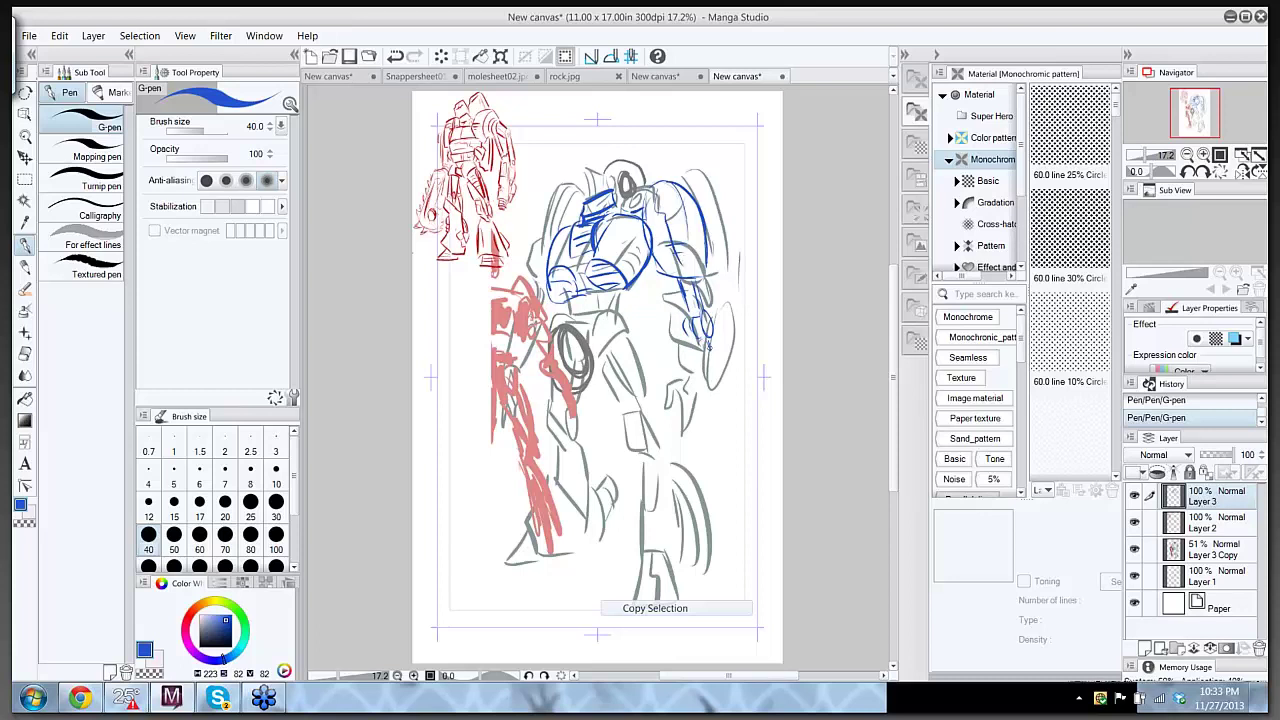
- Draw a long, straight blue forearm shaft below the elbow, ending in a large hammer head at knee height
{"action": "mouse_move", "coordinate": [697, 342]}
{"action": "left_mouse_down"}
{"action": "mouse_move", "coordinate": [705, 400]}
{"action": "mouse_move", "coordinate": [684, 468]}
{"action": "mouse_move", "coordinate": [702, 516]}
{"action": "mouse_move", "coordinate": [750, 516]}
{"action": "left_mouse_up"}
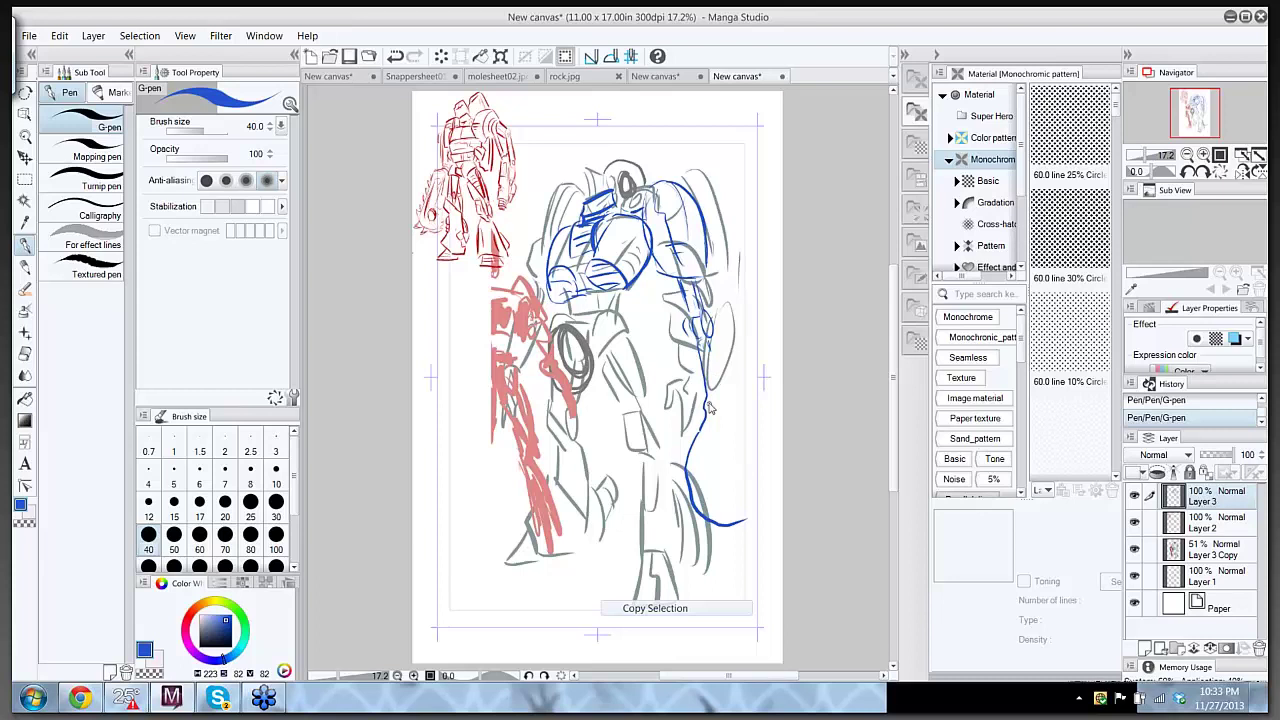
{"action": "key", "text": "ctrl+z"}
{"action": "mouse_move", "coordinate": [700, 352]}
{"action": "left_mouse_down"}
{"action": "mouse_move", "coordinate": [719, 437]}
{"action": "mouse_move", "coordinate": [703, 536]}
{"action": "left_mouse_up"}
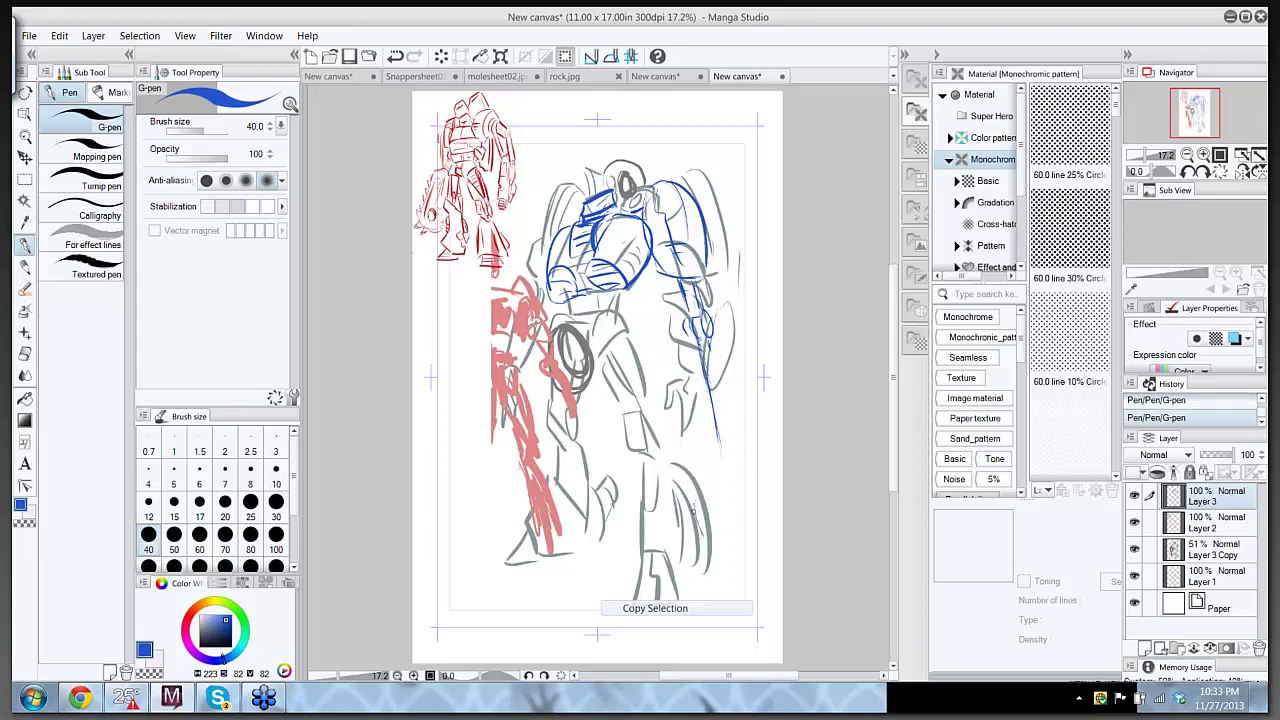
{"action": "left_click_drag", "start_coordinate": [694, 488], "coordinate": [716, 556]}
{"action": "mouse_move", "coordinate": [686, 500]}
{"action": "left_mouse_down"}
{"action": "mouse_move", "coordinate": [694, 546]}
{"action": "mouse_move", "coordinate": [707, 504]}
{"action": "left_mouse_up"}
{"action": "left_click_drag", "start_coordinate": [710, 548], "coordinate": [749, 533]}
{"action": "left_click_drag", "start_coordinate": [703, 492], "coordinate": [717, 481]}
{"action": "left_click_drag", "start_coordinate": [768, 477], "coordinate": [778, 516]}
{"action": "left_click_drag", "start_coordinate": [702, 344], "coordinate": [738, 478]}
{"action": "left_click_drag", "start_coordinate": [718, 426], "coordinate": [738, 466]}
{"action": "left_click_drag", "start_coordinate": [760, 462], "coordinate": [772, 510]}
{"action": "left_click_drag", "start_coordinate": [708, 552], "coordinate": [766, 526]}
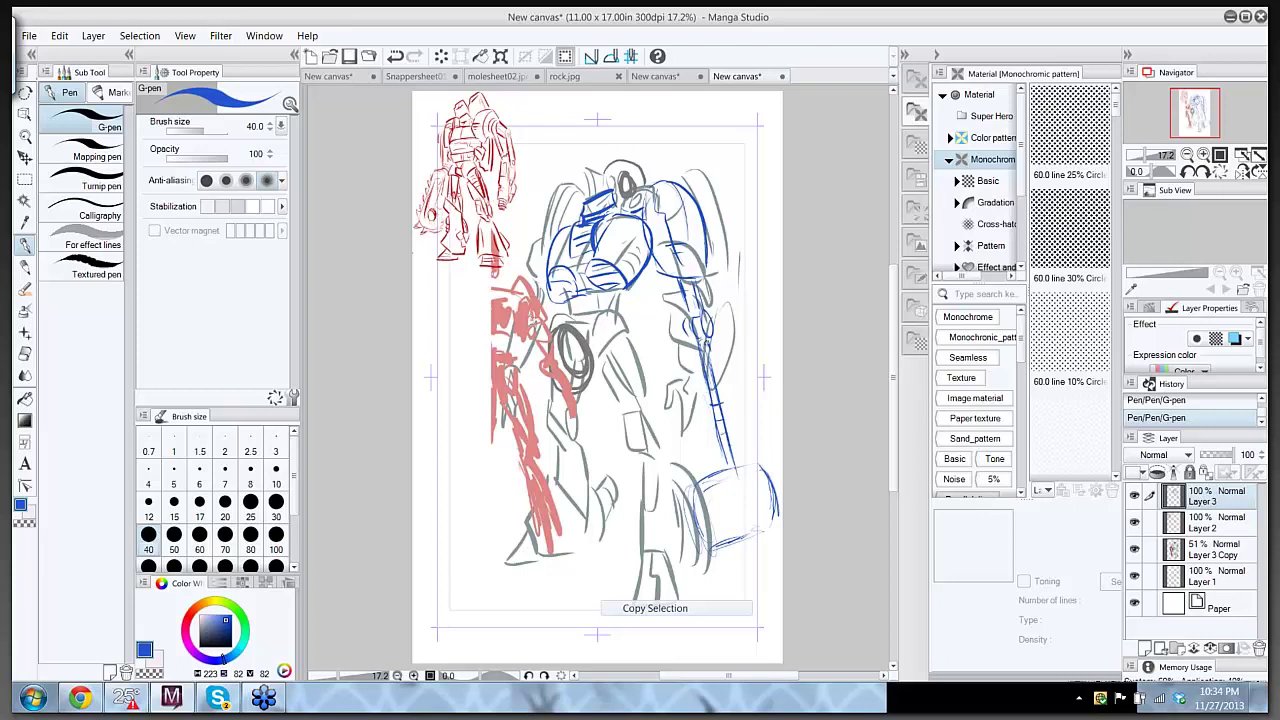
{"action": "left_click_drag", "start_coordinate": [708, 342], "coordinate": [736, 420]}
{"action": "left_click_drag", "start_coordinate": [730, 375], "coordinate": [741, 462]}
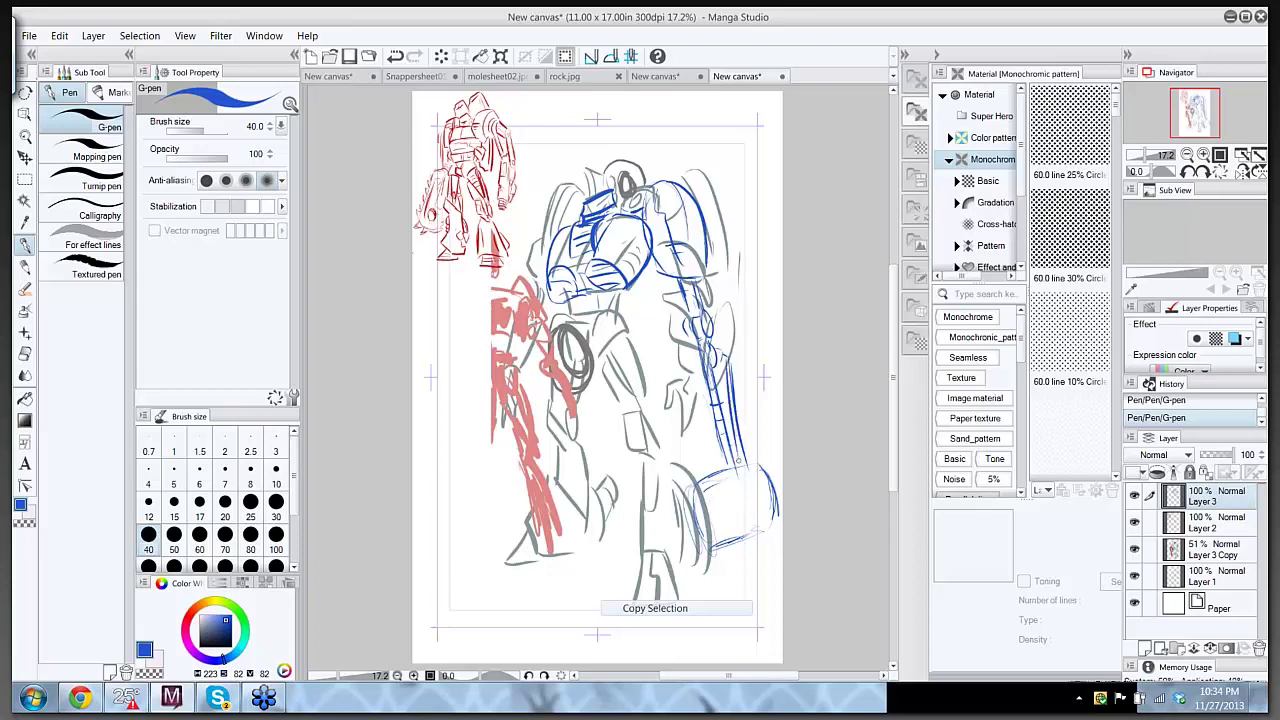
- Build up the blue hammer head with a heavier rim, corner edges and curved bands across its barrel
{"action": "mouse_move", "coordinate": [731, 409]}
{"action": "left_mouse_down"}
{"action": "mouse_move", "coordinate": [740, 461]}
{"action": "mouse_move", "coordinate": [712, 540]}
{"action": "left_mouse_up"}
{"action": "left_click_drag", "start_coordinate": [690, 484], "coordinate": [696, 502]}
{"action": "mouse_move", "coordinate": [716, 548]}
{"action": "left_mouse_down"}
{"action": "mouse_move", "coordinate": [772, 527]}
{"action": "mouse_move", "coordinate": [763, 545]}
{"action": "left_mouse_up"}
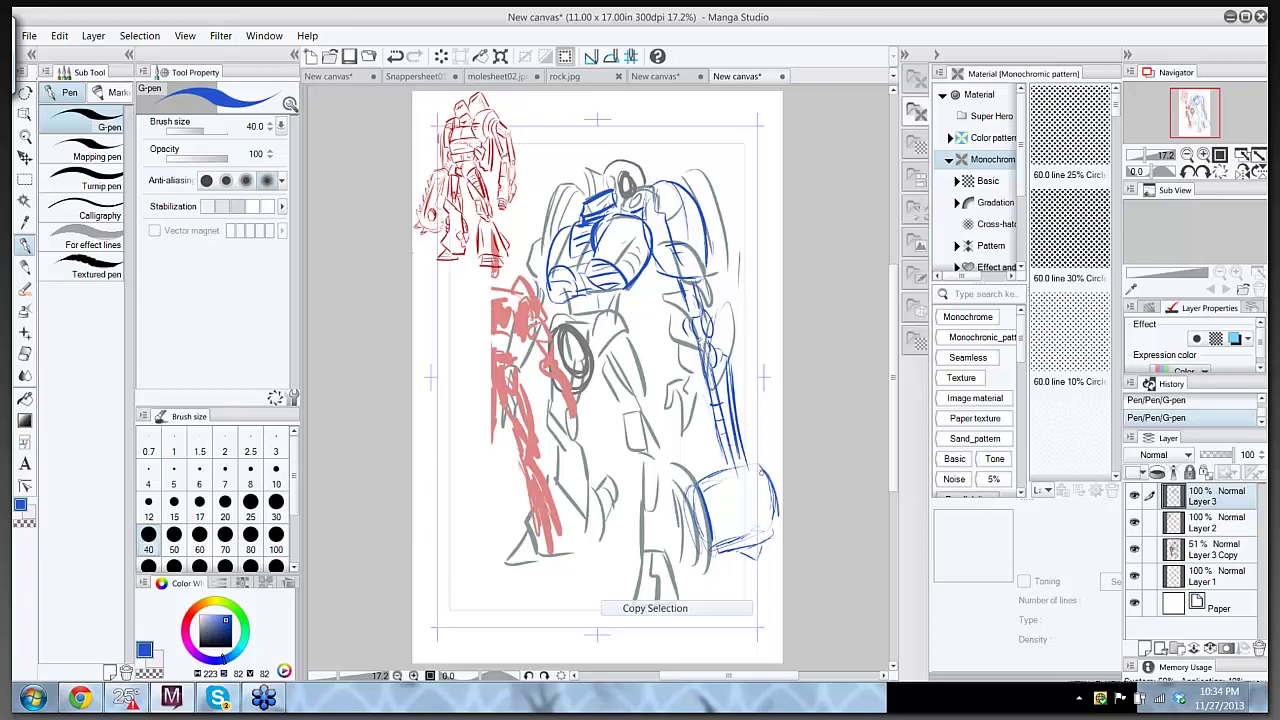
{"action": "mouse_move", "coordinate": [752, 472]}
{"action": "left_mouse_down"}
{"action": "mouse_move", "coordinate": [776, 457]}
{"action": "mouse_move", "coordinate": [782, 486]}
{"action": "left_mouse_up"}
{"action": "left_click_drag", "start_coordinate": [750, 467], "coordinate": [776, 460]}
{"action": "mouse_move", "coordinate": [772, 465]}
{"action": "left_mouse_down"}
{"action": "mouse_move", "coordinate": [778, 495]}
{"action": "mouse_move", "coordinate": [740, 534]}
{"action": "left_mouse_up"}
{"action": "left_click_drag", "start_coordinate": [730, 472], "coordinate": [742, 488]}
{"action": "left_click_drag", "start_coordinate": [740, 482], "coordinate": [752, 501]}
- Add a blue waist block and layered, pointed armour plates on the opposite shoulder
{"action": "left_click_drag", "start_coordinate": [572, 302], "coordinate": [616, 308]}
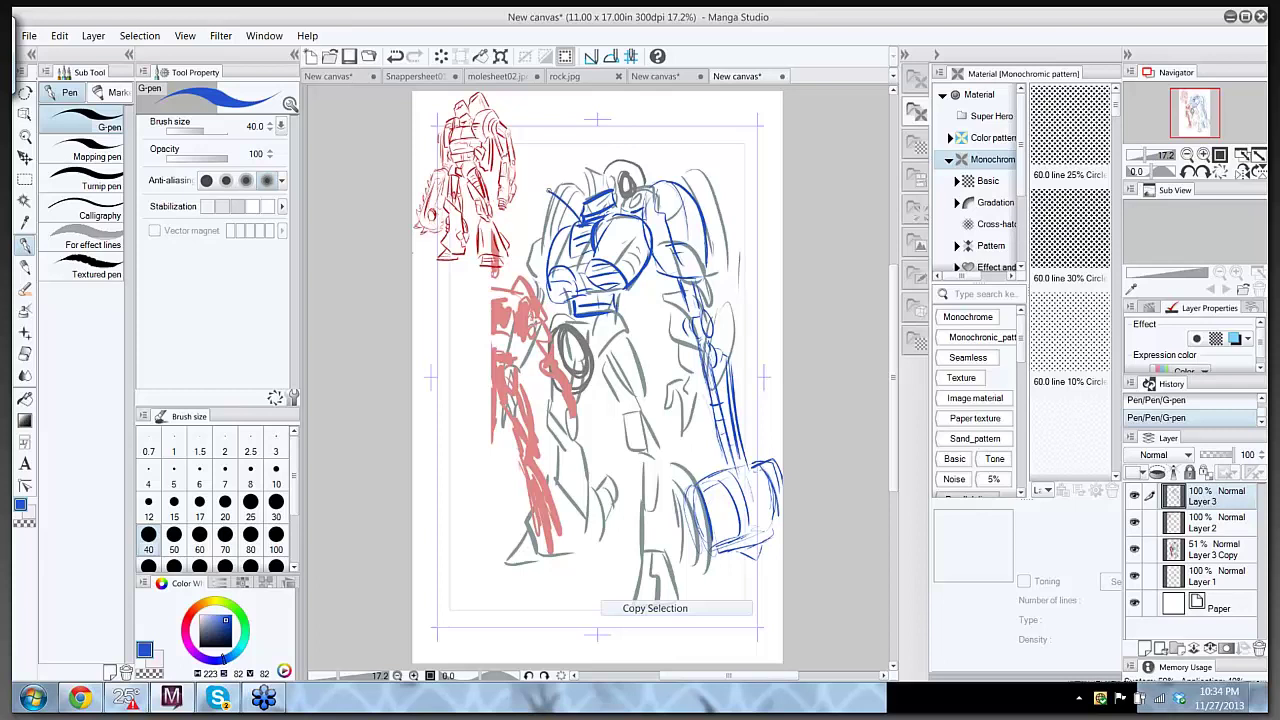
{"action": "mouse_move", "coordinate": [550, 190]}
{"action": "left_mouse_down"}
{"action": "mouse_move", "coordinate": [521, 228]}
{"action": "mouse_move", "coordinate": [541, 256]}
{"action": "mouse_move", "coordinate": [504, 282]}
{"action": "left_mouse_up"}
{"action": "left_click_drag", "start_coordinate": [504, 288], "coordinate": [552, 286]}
{"action": "mouse_move", "coordinate": [610, 231]}
{"action": "left_mouse_down"}
{"action": "mouse_move", "coordinate": [624, 245]}
{"action": "mouse_move", "coordinate": [558, 255]}
{"action": "mouse_move", "coordinate": [578, 286]}
{"action": "left_mouse_up"}
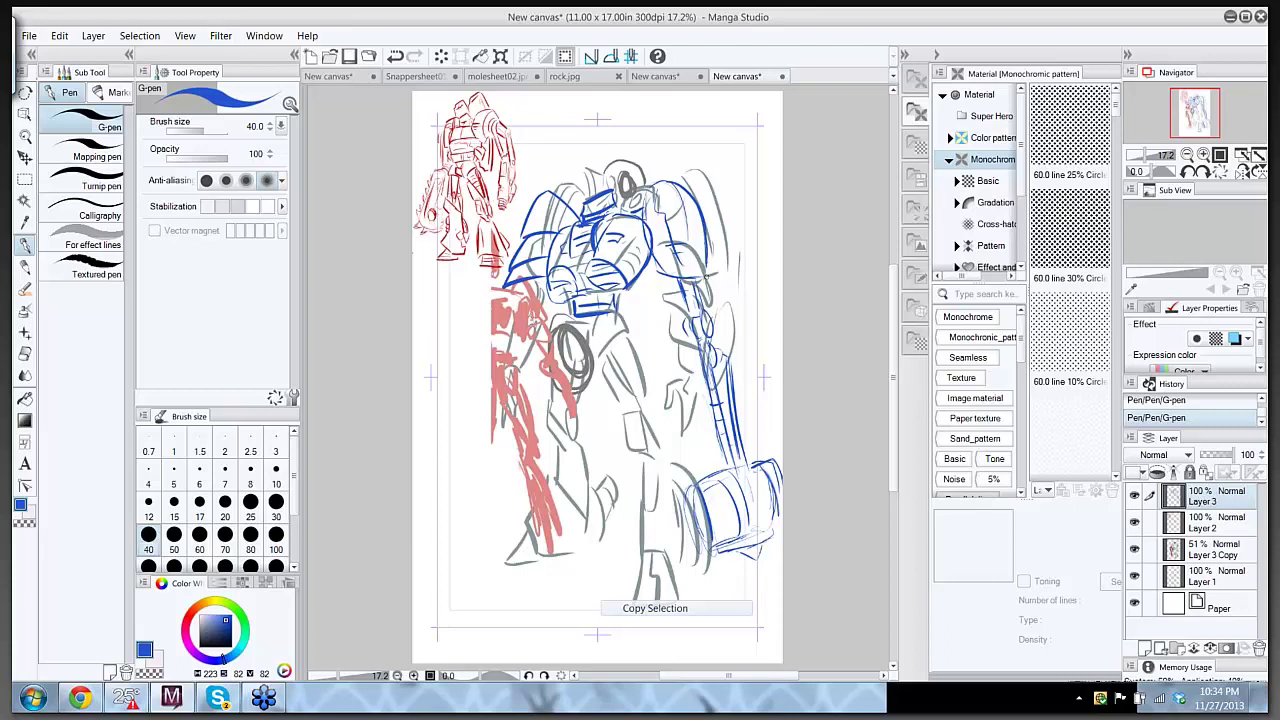
- Hide the faded earlier drawing, erase the whole blue sketch with the eraser at size 250, and show the earlier drawing again
{"action": "left_click", "coordinate": [1135, 523]}
{"action": "left_click", "coordinate": [1135, 523]}
{"action": "left_click", "coordinate": [1134, 548]}
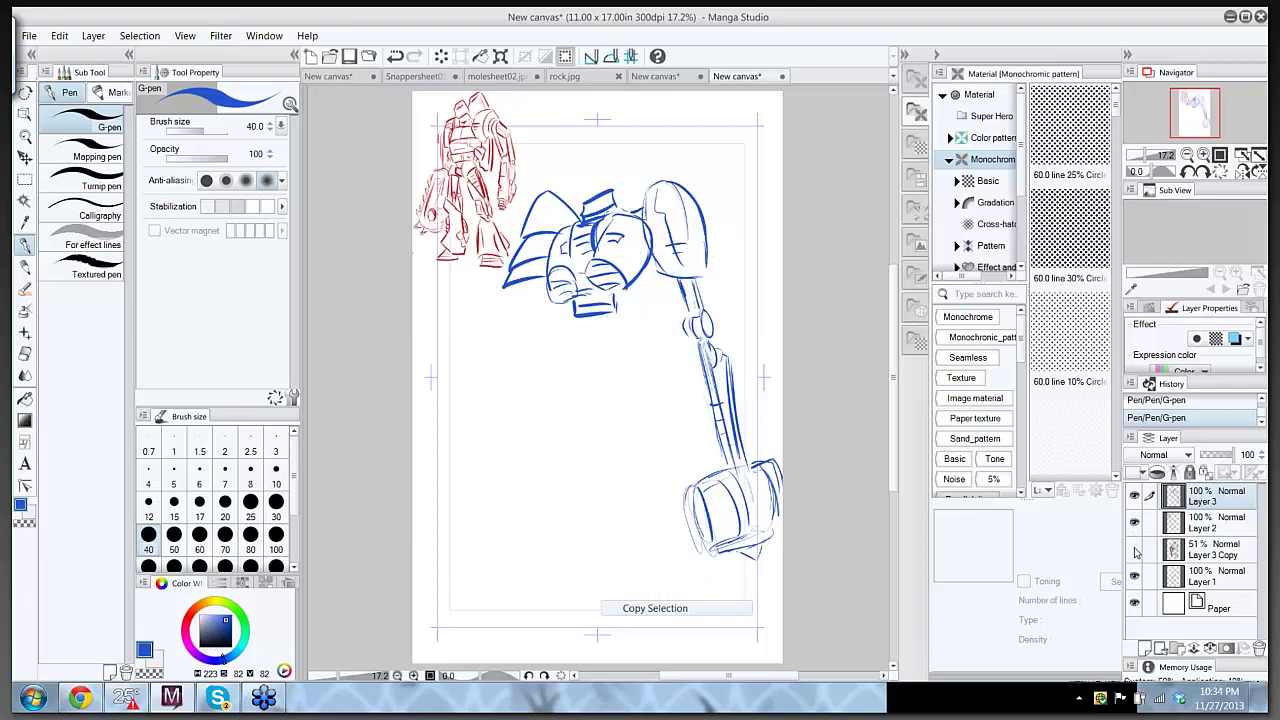
{"action": "key", "text": "e"}
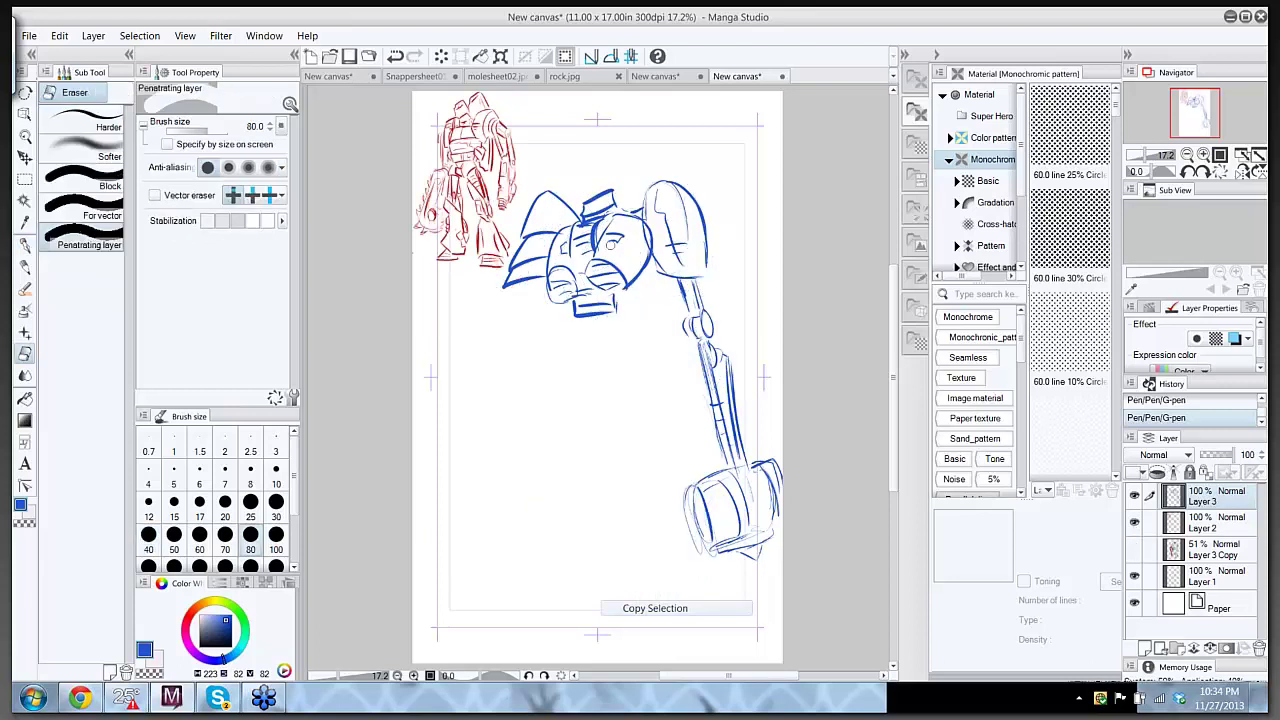
{"action": "key", "text": "bracketright"}
{"action": "key", "text": "bracketright"}
{"action": "key", "text": "bracketright"}
{"action": "key", "text": "bracketright"}
{"action": "key", "text": "bracketright"}
{"action": "key", "text": "bracketright"}
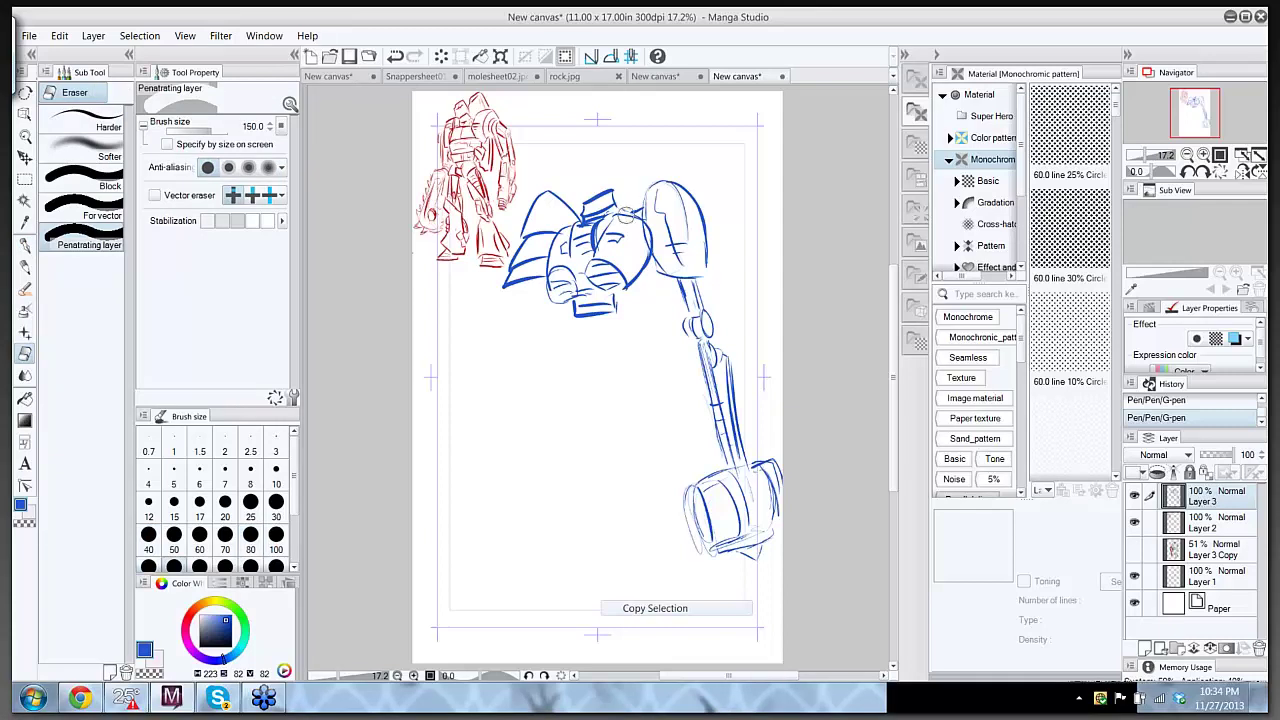
{"action": "mouse_move", "coordinate": [620, 196]}
{"action": "left_mouse_down"}
{"action": "mouse_move", "coordinate": [563, 231]}
{"action": "mouse_move", "coordinate": [549, 197]}
{"action": "mouse_move", "coordinate": [534, 205]}
{"action": "mouse_move", "coordinate": [519, 280]}
{"action": "mouse_move", "coordinate": [546, 223]}
{"action": "mouse_move", "coordinate": [559, 297]}
{"action": "mouse_move", "coordinate": [573, 276]}
{"action": "mouse_move", "coordinate": [619, 269]}
{"action": "mouse_move", "coordinate": [628, 288]}
{"action": "mouse_move", "coordinate": [665, 181]}
{"action": "mouse_move", "coordinate": [713, 219]}
{"action": "mouse_move", "coordinate": [709, 269]}
{"action": "mouse_move", "coordinate": [666, 285]}
{"action": "mouse_move", "coordinate": [716, 355]}
{"action": "mouse_move", "coordinate": [738, 410]}
{"action": "mouse_move", "coordinate": [701, 342]}
{"action": "mouse_move", "coordinate": [739, 449]}
{"action": "mouse_move", "coordinate": [674, 311]}
{"action": "mouse_move", "coordinate": [704, 424]}
{"action": "mouse_move", "coordinate": [710, 533]}
{"action": "mouse_move", "coordinate": [687, 523]}
{"action": "mouse_move", "coordinate": [739, 462]}
{"action": "mouse_move", "coordinate": [741, 536]}
{"action": "mouse_move", "coordinate": [708, 509]}
{"action": "mouse_move", "coordinate": [761, 499]}
{"action": "mouse_move", "coordinate": [769, 453]}
{"action": "mouse_move", "coordinate": [752, 556]}
{"action": "mouse_move", "coordinate": [875, 497]}
{"action": "left_mouse_up"}
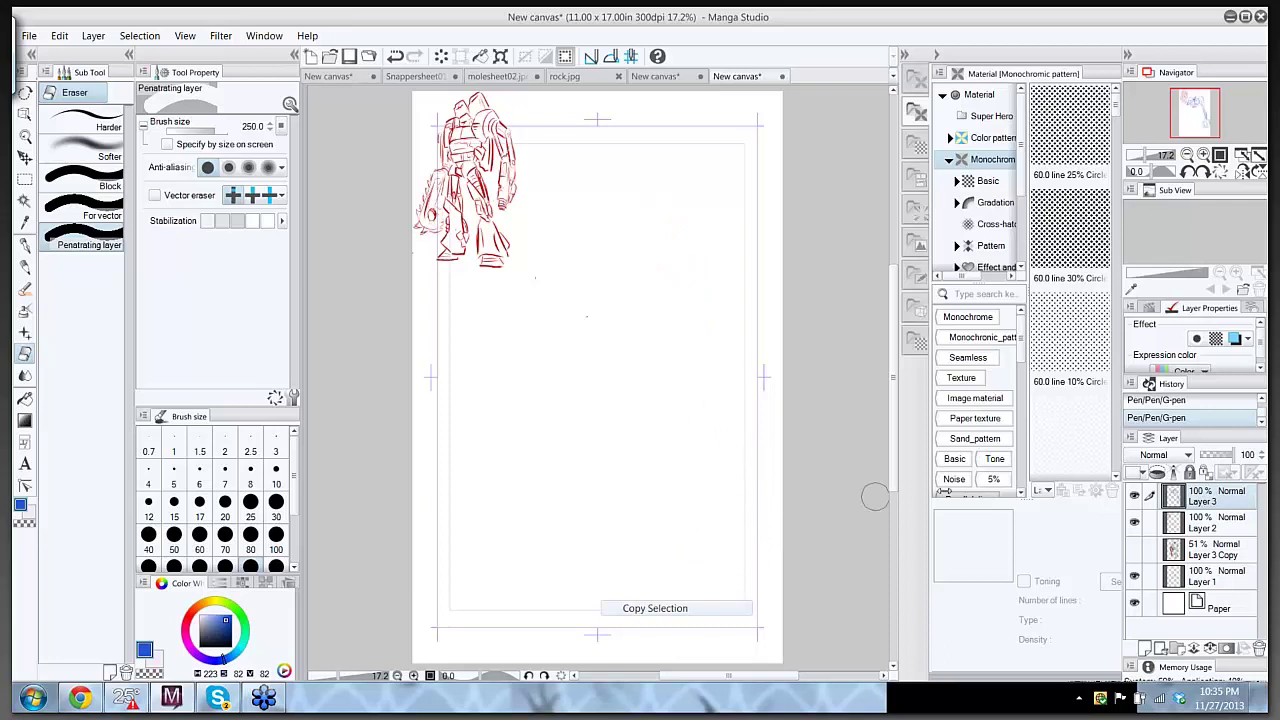
{"action": "left_click", "coordinate": [1135, 565]}
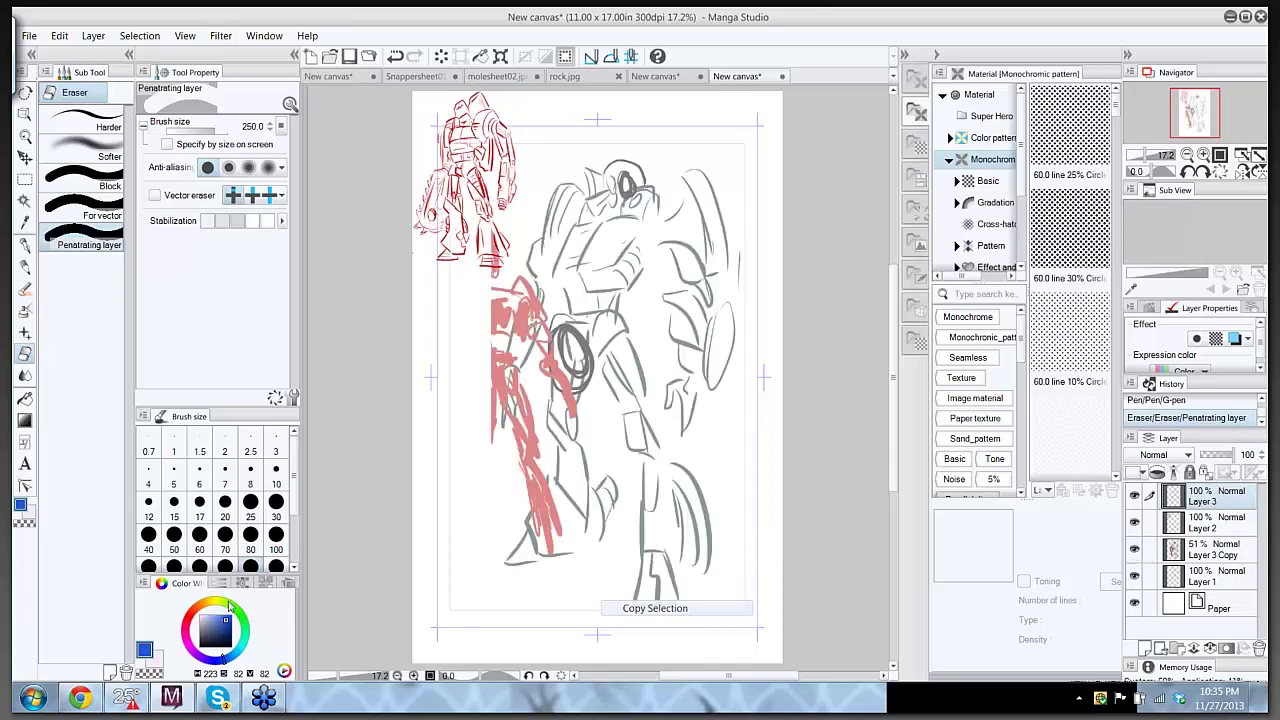
- Outline the torso, waist band, collar and chest panels over the faded drawing with the G-pen in bright red
{"action": "left_click", "coordinate": [189, 614]}
{"action": "mouse_move", "coordinate": [210, 625]}
{"action": "left_mouse_down"}
{"action": "mouse_move", "coordinate": [200, 604]}
{"action": "mouse_move", "coordinate": [227, 631]}
{"action": "mouse_move", "coordinate": [186, 618]}
{"action": "mouse_move", "coordinate": [231, 616]}
{"action": "left_mouse_up"}
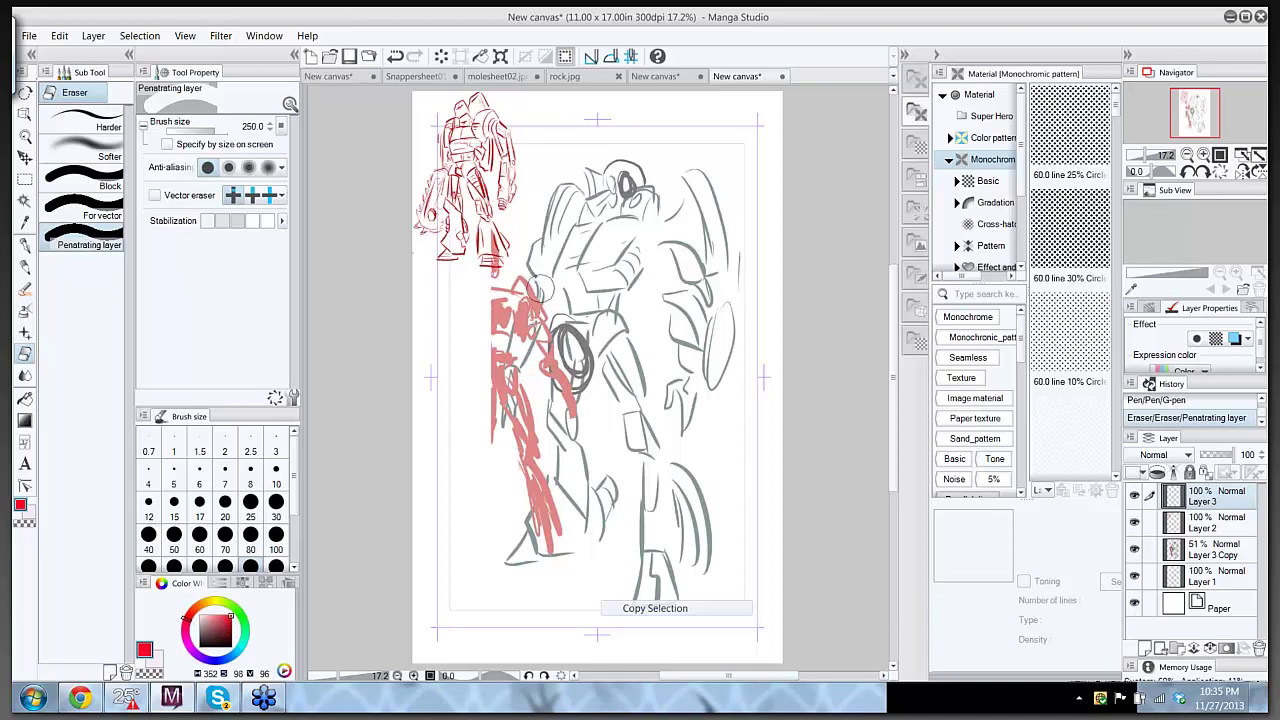
{"action": "key", "text": "p"}
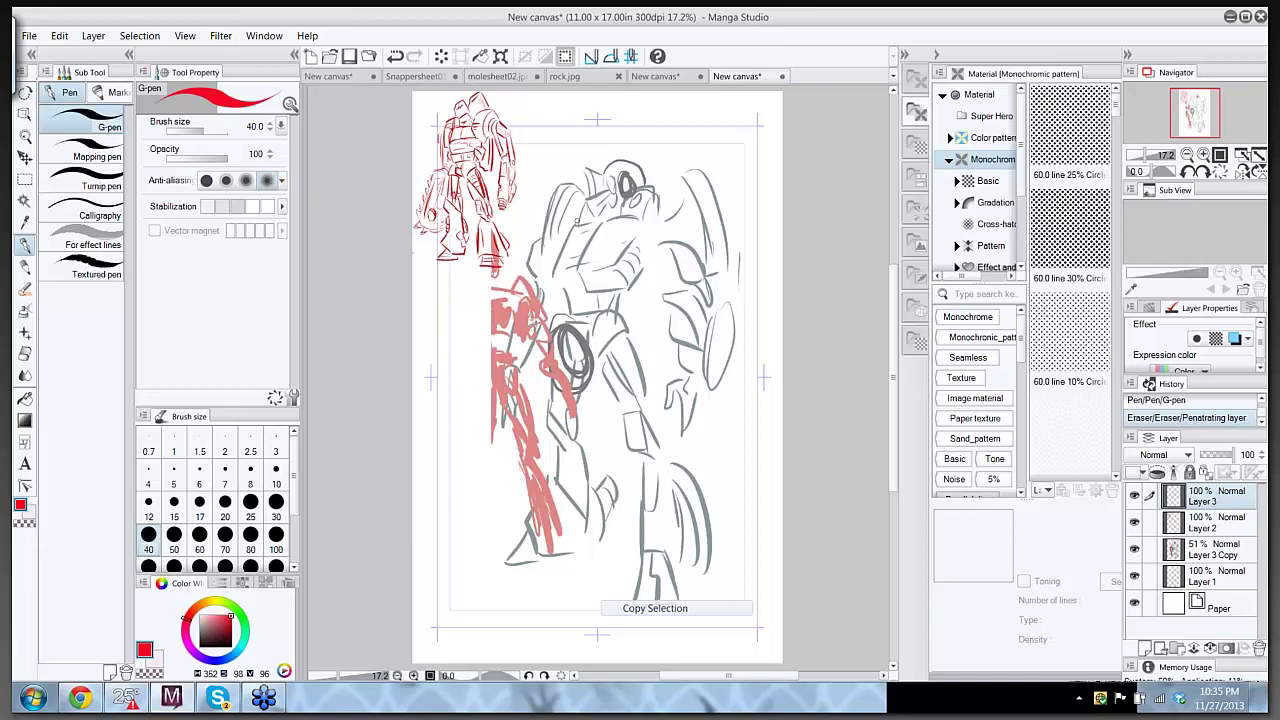
{"action": "left_click_drag", "start_coordinate": [566, 222], "coordinate": [645, 208]}
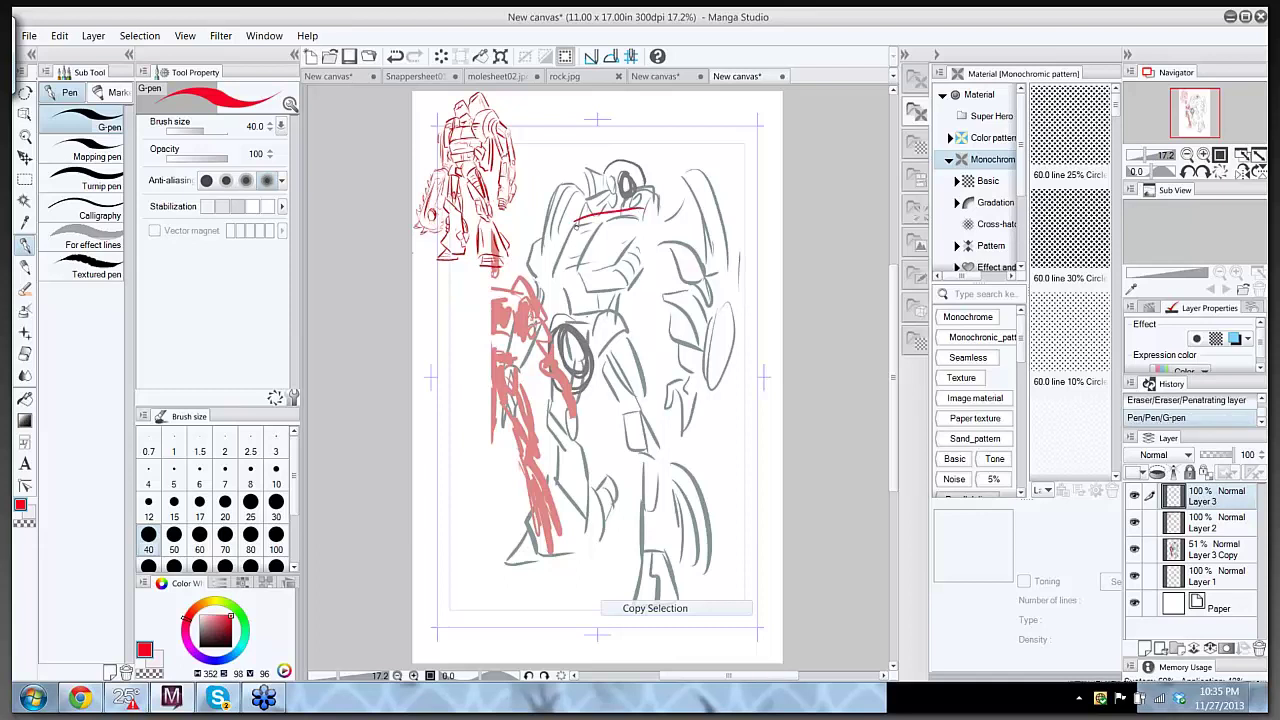
{"action": "left_click_drag", "start_coordinate": [548, 246], "coordinate": [556, 308]}
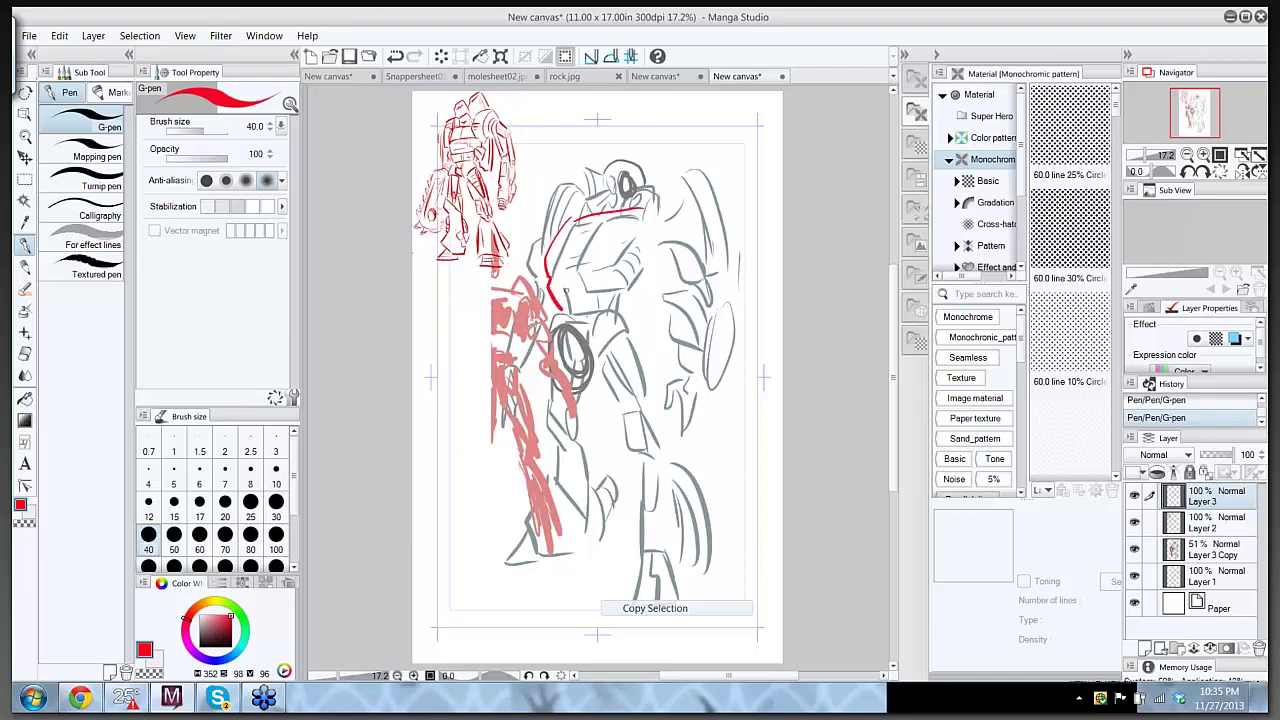
{"action": "mouse_move", "coordinate": [643, 236]}
{"action": "left_mouse_down"}
{"action": "mouse_move", "coordinate": [626, 307]}
{"action": "mouse_move", "coordinate": [576, 318]}
{"action": "mouse_move", "coordinate": [620, 310]}
{"action": "mouse_move", "coordinate": [604, 309]}
{"action": "left_mouse_up"}
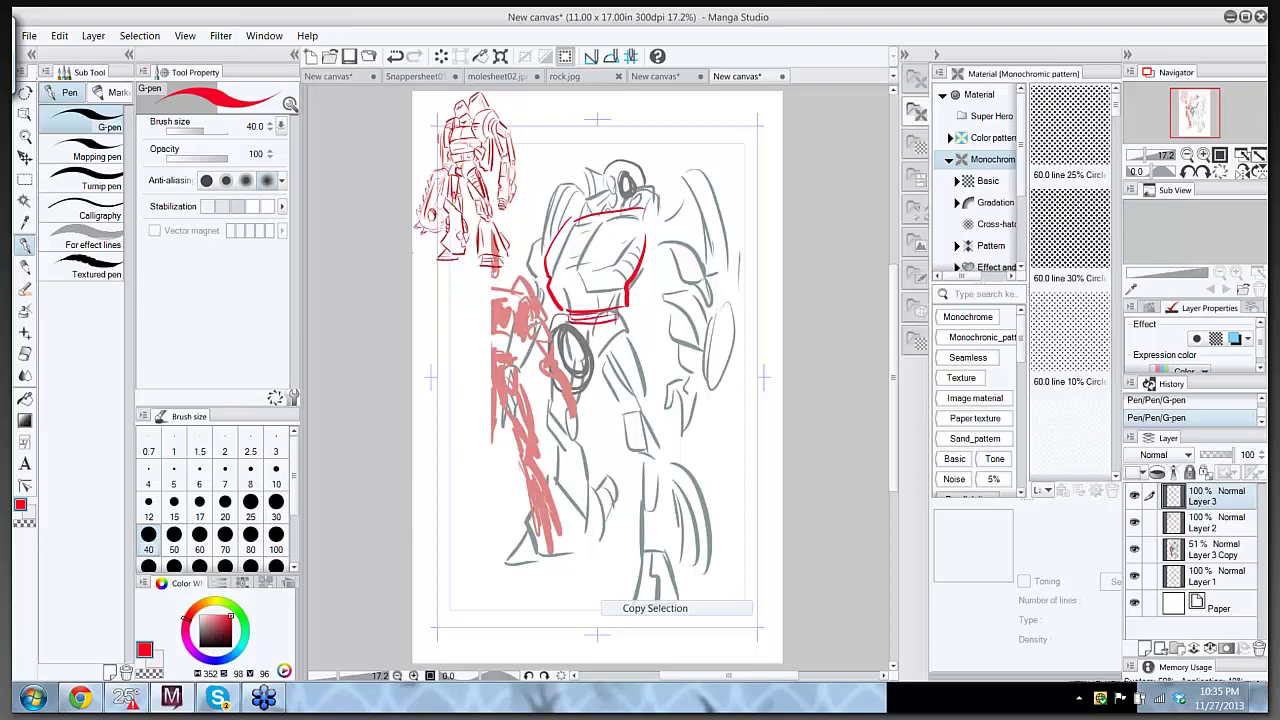
{"action": "mouse_move", "coordinate": [588, 214]}
{"action": "left_mouse_down"}
{"action": "mouse_move", "coordinate": [584, 196]}
{"action": "mouse_move", "coordinate": [622, 180]}
{"action": "mouse_move", "coordinate": [614, 198]}
{"action": "mouse_move", "coordinate": [642, 191]}
{"action": "mouse_move", "coordinate": [640, 213]}
{"action": "mouse_move", "coordinate": [634, 193]}
{"action": "left_mouse_up"}
{"action": "mouse_move", "coordinate": [580, 211]}
{"action": "left_mouse_down"}
{"action": "mouse_move", "coordinate": [610, 218]}
{"action": "mouse_move", "coordinate": [570, 243]}
{"action": "mouse_move", "coordinate": [606, 234]}
{"action": "mouse_move", "coordinate": [576, 272]}
{"action": "mouse_move", "coordinate": [582, 300]}
{"action": "left_mouse_up"}
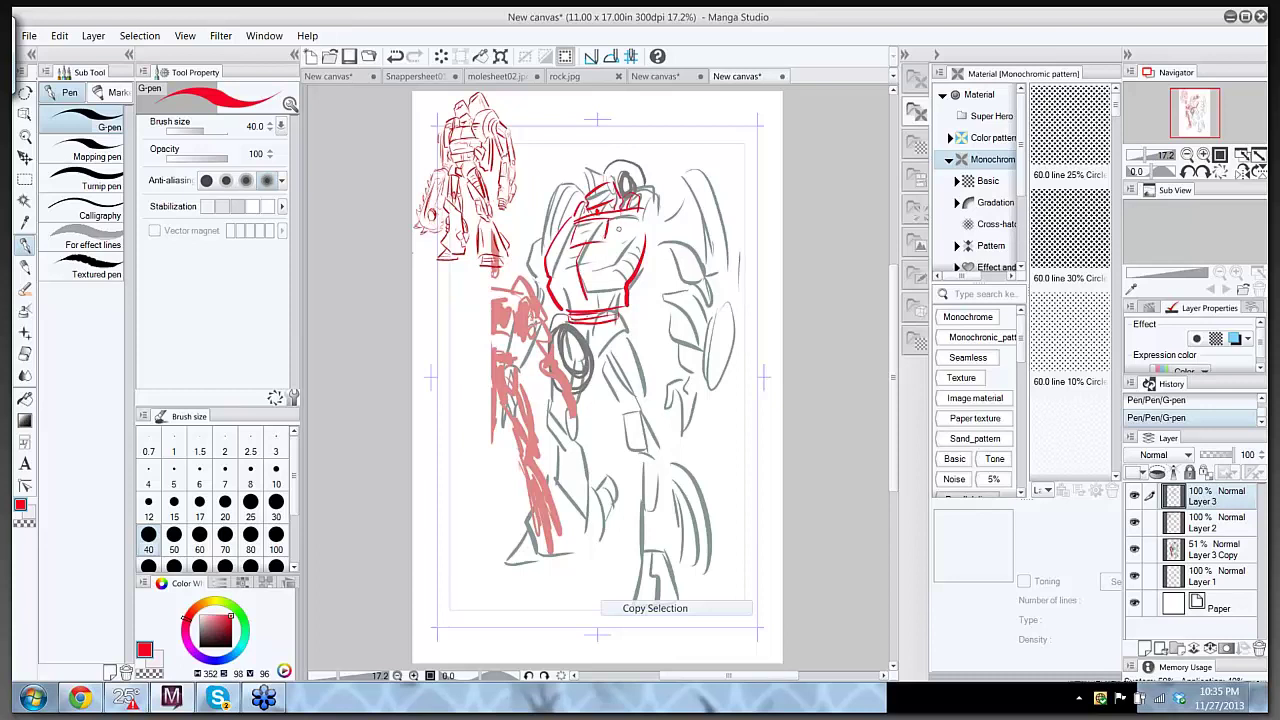
{"action": "mouse_move", "coordinate": [634, 228]}
{"action": "left_mouse_down"}
{"action": "mouse_move", "coordinate": [610, 250]}
{"action": "mouse_move", "coordinate": [618, 238]}
{"action": "left_mouse_up"}
- Draw the shoulder joint, tall curved shoulder fin, upper arm and flared elbow armour of the arm beside the torso in red
{"action": "left_click_drag", "start_coordinate": [646, 196], "coordinate": [664, 212]}
{"action": "left_click_drag", "start_coordinate": [649, 212], "coordinate": [658, 230]}
{"action": "mouse_move", "coordinate": [667, 211]}
{"action": "left_mouse_down"}
{"action": "mouse_move", "coordinate": [665, 236]}
{"action": "mouse_move", "coordinate": [681, 239]}
{"action": "mouse_move", "coordinate": [676, 160]}
{"action": "mouse_move", "coordinate": [704, 152]}
{"action": "mouse_move", "coordinate": [728, 250]}
{"action": "left_mouse_up"}
{"action": "mouse_move", "coordinate": [676, 160]}
{"action": "left_mouse_down"}
{"action": "mouse_move", "coordinate": [702, 262]}
{"action": "mouse_move", "coordinate": [716, 266]}
{"action": "mouse_move", "coordinate": [728, 234]}
{"action": "mouse_move", "coordinate": [700, 266]}
{"action": "mouse_move", "coordinate": [680, 264]}
{"action": "mouse_move", "coordinate": [685, 284]}
{"action": "left_mouse_up"}
{"action": "mouse_move", "coordinate": [685, 284]}
{"action": "left_mouse_down"}
{"action": "mouse_move", "coordinate": [722, 278]}
{"action": "mouse_move", "coordinate": [710, 304]}
{"action": "mouse_move", "coordinate": [660, 296]}
{"action": "mouse_move", "coordinate": [698, 342]}
{"action": "left_mouse_up"}
{"action": "mouse_move", "coordinate": [716, 292]}
{"action": "left_mouse_down"}
{"action": "mouse_move", "coordinate": [730, 357]}
{"action": "mouse_move", "coordinate": [706, 330]}
{"action": "mouse_move", "coordinate": [716, 368]}
{"action": "left_mouse_up"}
{"action": "left_click_drag", "start_coordinate": [677, 319], "coordinate": [690, 347]}
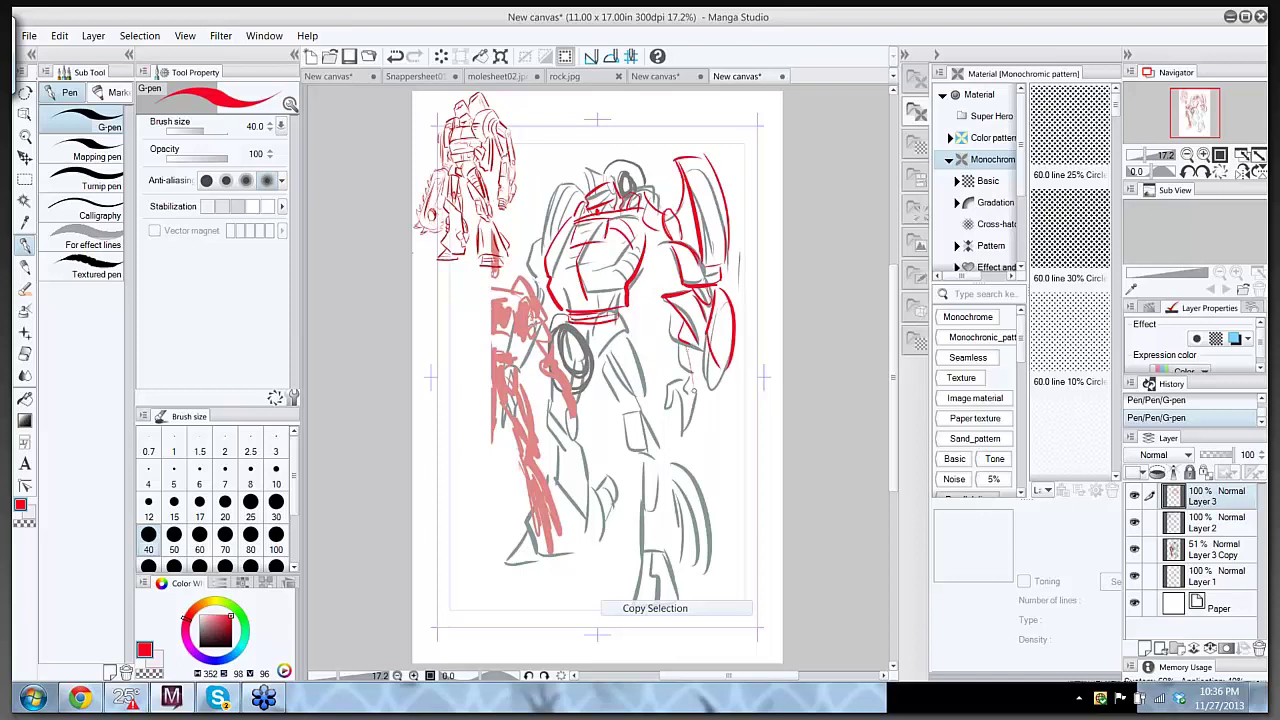
- Draw a long, jagged blade extending from the forearm to foot level, and add curved armour plates on the opposite shoulder
{"action": "left_click_drag", "start_coordinate": [697, 366], "coordinate": [689, 434]}
{"action": "mouse_move", "coordinate": [696, 368]}
{"action": "left_mouse_down"}
{"action": "mouse_move", "coordinate": [668, 578]}
{"action": "mouse_move", "coordinate": [735, 503]}
{"action": "mouse_move", "coordinate": [748, 435]}
{"action": "mouse_move", "coordinate": [748, 394]}
{"action": "mouse_move", "coordinate": [731, 400]}
{"action": "mouse_move", "coordinate": [725, 372]}
{"action": "mouse_move", "coordinate": [700, 372]}
{"action": "mouse_move", "coordinate": [706, 360]}
{"action": "mouse_move", "coordinate": [701, 485]}
{"action": "mouse_move", "coordinate": [714, 430]}
{"action": "left_mouse_up"}
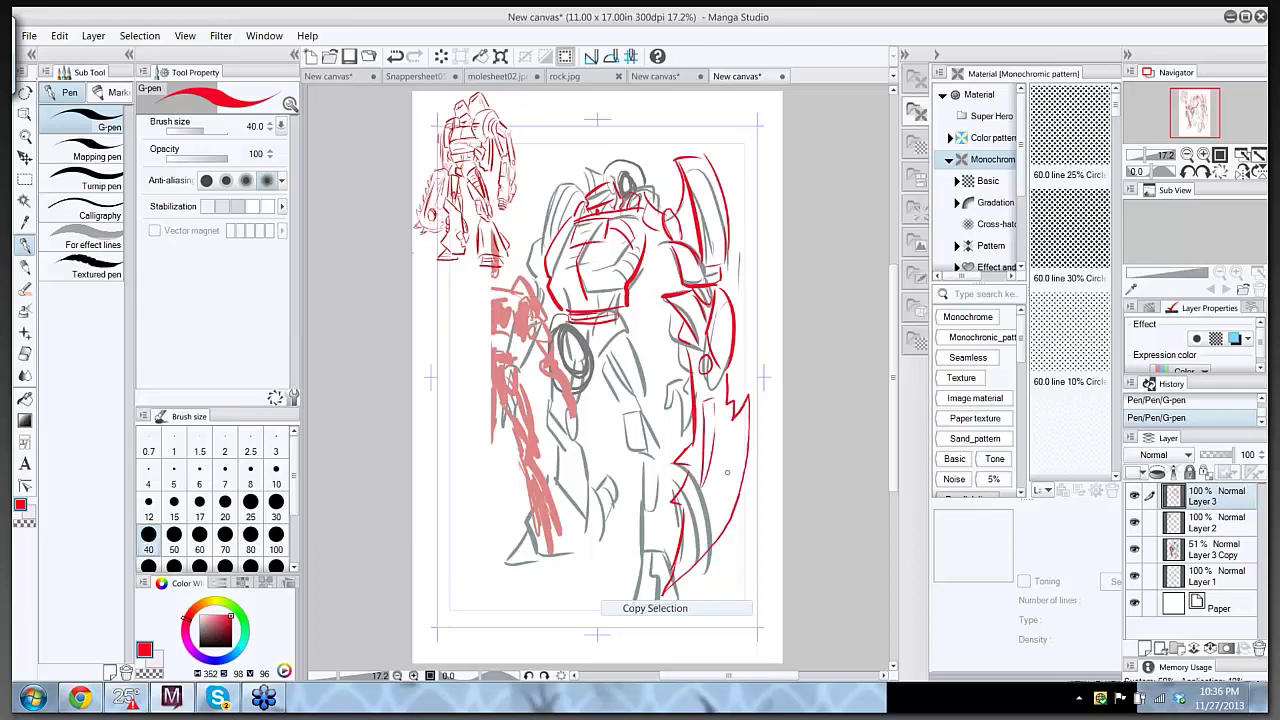
{"action": "left_click_drag", "start_coordinate": [719, 487], "coordinate": [736, 431]}
{"action": "left_click_drag", "start_coordinate": [720, 489], "coordinate": [740, 437]}
{"action": "left_click_drag", "start_coordinate": [580, 192], "coordinate": [530, 262]}
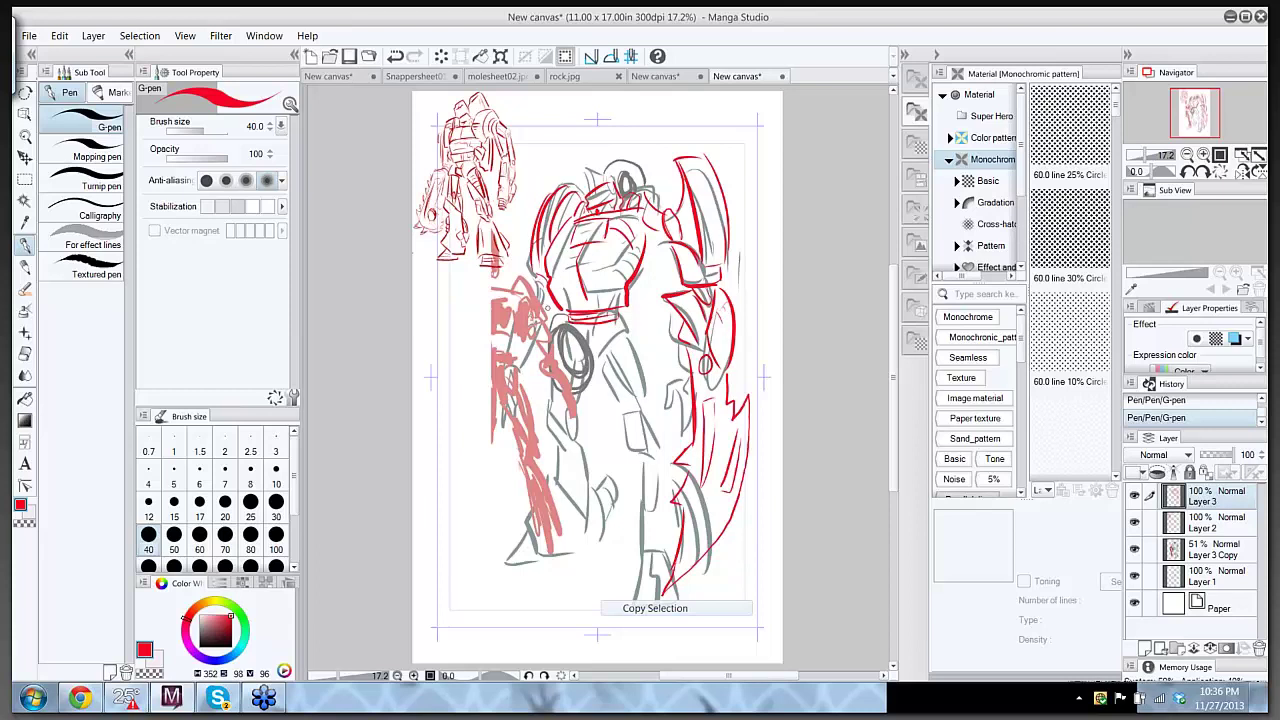
- Outline both thighs in red with inner contour lines, and add a boxy knee with an oval joint on the blade-side leg
{"action": "mouse_move", "coordinate": [569, 325]}
{"action": "left_mouse_down"}
{"action": "mouse_move", "coordinate": [585, 353]}
{"action": "mouse_move", "coordinate": [619, 331]}
{"action": "mouse_move", "coordinate": [634, 394]}
{"action": "left_mouse_up"}
{"action": "mouse_move", "coordinate": [626, 330]}
{"action": "left_mouse_down"}
{"action": "mouse_move", "coordinate": [644, 392]}
{"action": "mouse_move", "coordinate": [610, 388]}
{"action": "mouse_move", "coordinate": [632, 414]}
{"action": "left_mouse_up"}
{"action": "mouse_move", "coordinate": [636, 392]}
{"action": "left_mouse_down"}
{"action": "mouse_move", "coordinate": [642, 404]}
{"action": "mouse_move", "coordinate": [628, 380]}
{"action": "mouse_move", "coordinate": [636, 388]}
{"action": "left_mouse_up"}
{"action": "left_click_drag", "start_coordinate": [574, 350], "coordinate": [566, 376]}
{"action": "left_click_drag", "start_coordinate": [572, 358], "coordinate": [578, 382]}
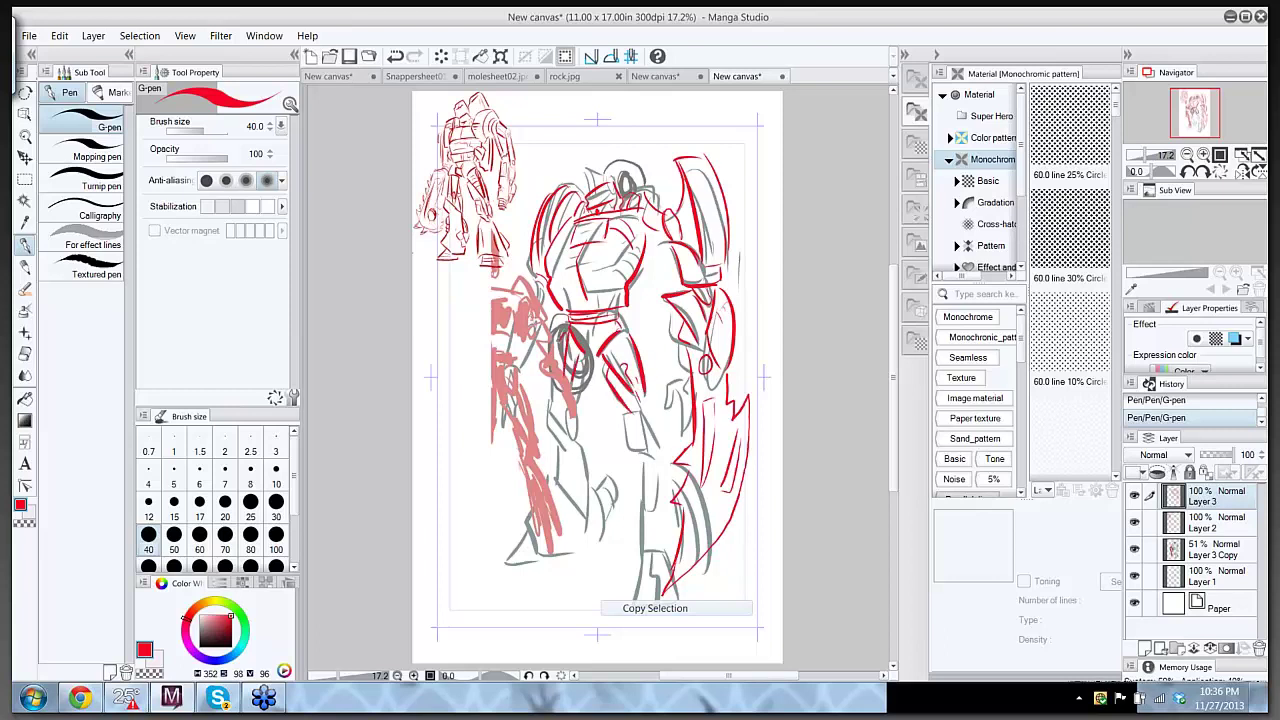
{"action": "left_click_drag", "start_coordinate": [548, 340], "coordinate": [558, 408]}
{"action": "left_click_drag", "start_coordinate": [574, 362], "coordinate": [578, 402]}
{"action": "mouse_move", "coordinate": [637, 412]}
{"action": "left_mouse_down"}
{"action": "mouse_move", "coordinate": [643, 434]}
{"action": "mouse_move", "coordinate": [625, 430]}
{"action": "mouse_move", "coordinate": [645, 446]}
{"action": "mouse_move", "coordinate": [652, 422]}
{"action": "mouse_move", "coordinate": [659, 455]}
{"action": "left_mouse_up"}
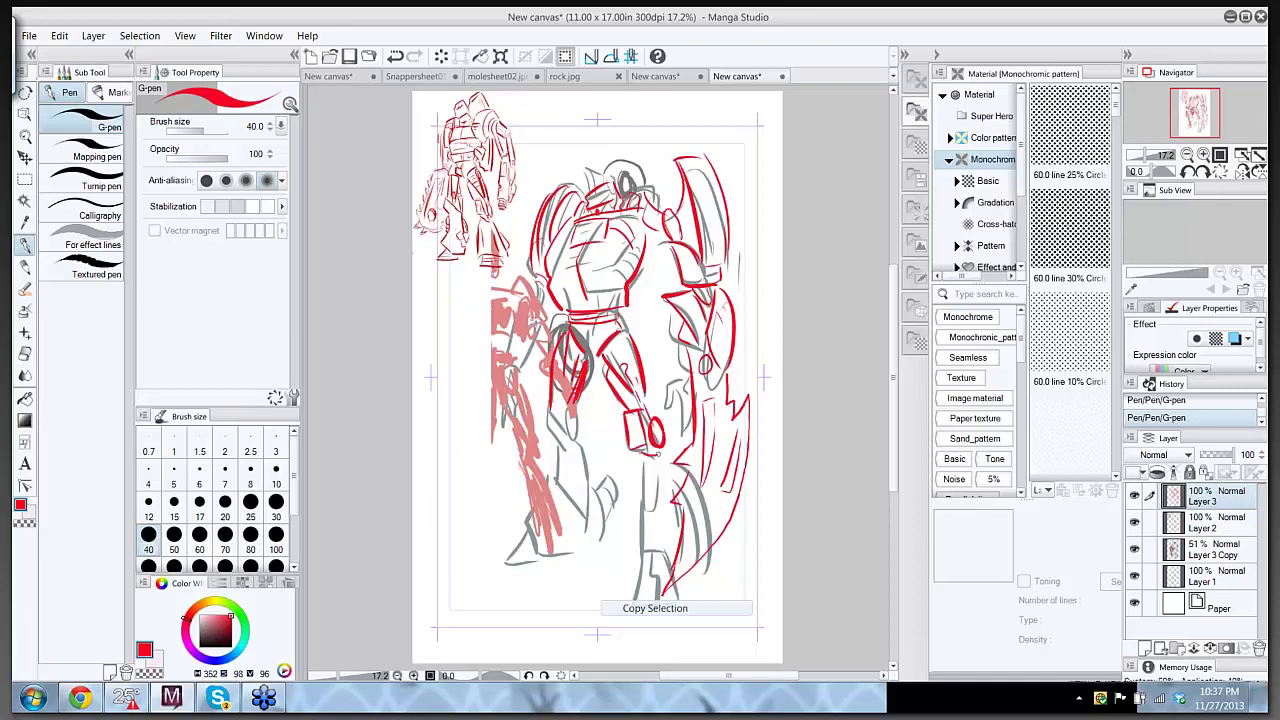
- Draw the knee, angular shin and pointed foot of the far leg, plus the blade-side leg's shin plates and foot
{"action": "mouse_move", "coordinate": [569, 407]}
{"action": "left_mouse_down"}
{"action": "mouse_move", "coordinate": [546, 450]}
{"action": "mouse_move", "coordinate": [570, 448]}
{"action": "mouse_move", "coordinate": [556, 434]}
{"action": "mouse_move", "coordinate": [584, 442]}
{"action": "mouse_move", "coordinate": [586, 500]}
{"action": "left_mouse_up"}
{"action": "mouse_move", "coordinate": [560, 449]}
{"action": "left_mouse_down"}
{"action": "mouse_move", "coordinate": [552, 489]}
{"action": "mouse_move", "coordinate": [586, 514]}
{"action": "mouse_move", "coordinate": [513, 534]}
{"action": "mouse_move", "coordinate": [556, 566]}
{"action": "mouse_move", "coordinate": [590, 553]}
{"action": "mouse_move", "coordinate": [505, 578]}
{"action": "mouse_move", "coordinate": [552, 570]}
{"action": "left_mouse_up"}
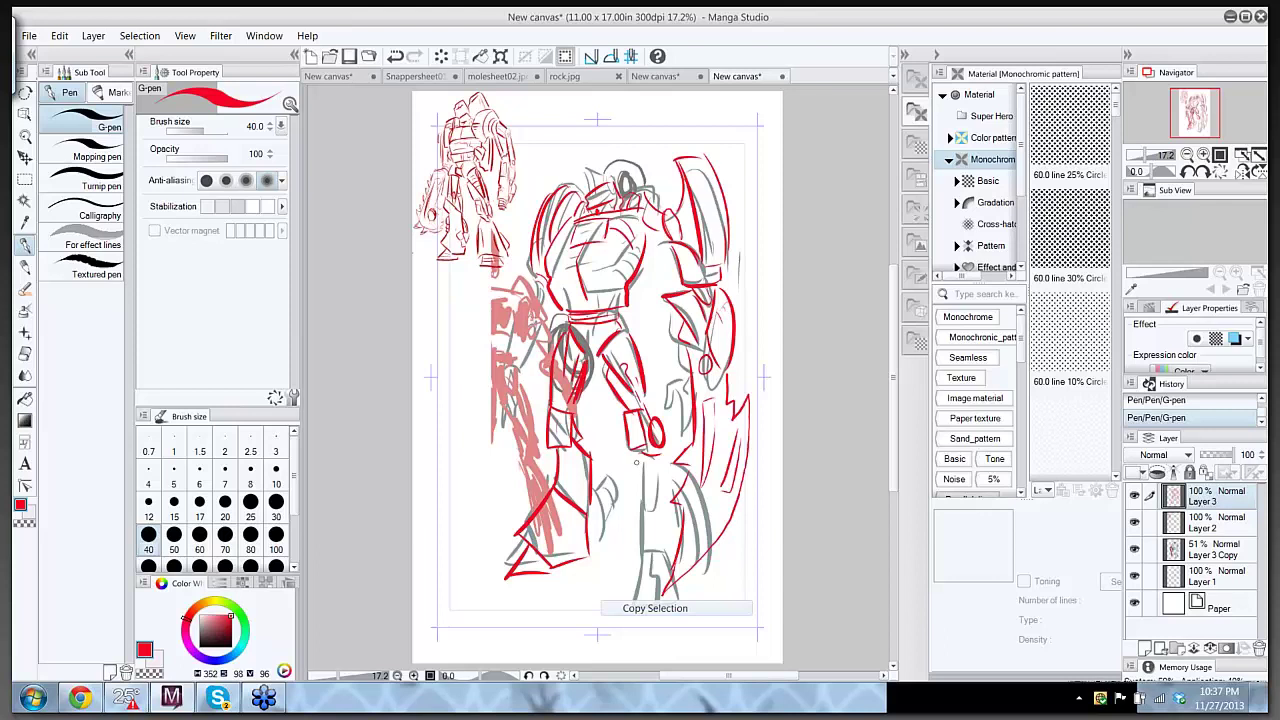
{"action": "mouse_move", "coordinate": [640, 448]}
{"action": "left_mouse_down"}
{"action": "mouse_move", "coordinate": [638, 498]}
{"action": "mouse_move", "coordinate": [675, 474]}
{"action": "mouse_move", "coordinate": [670, 455]}
{"action": "mouse_move", "coordinate": [632, 531]}
{"action": "mouse_move", "coordinate": [680, 540]}
{"action": "left_mouse_up"}
{"action": "left_click_drag", "start_coordinate": [684, 484], "coordinate": [640, 578]}
{"action": "left_click_drag", "start_coordinate": [630, 578], "coordinate": [672, 577]}
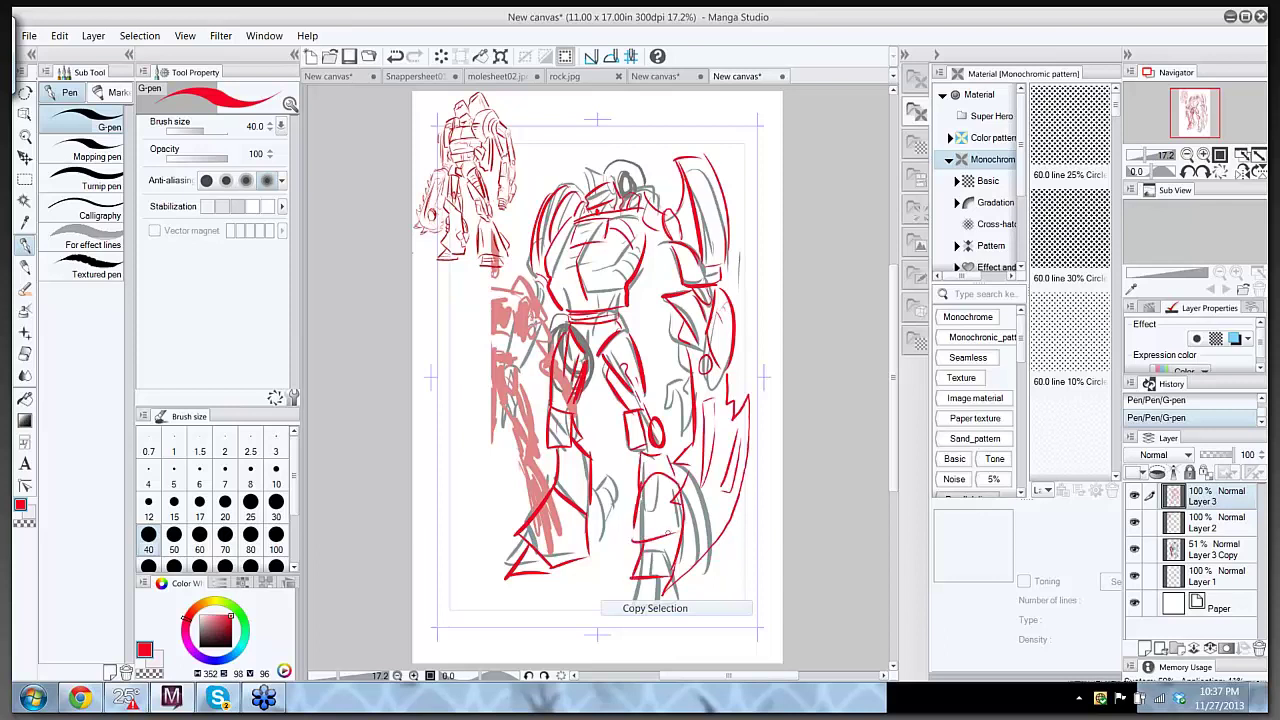
- Hide the faded Layer 3 Copy sketch, and draw a jagged blade with a forearm and round joint on the opposite arm
{"action": "left_click_drag", "start_coordinate": [670, 532], "coordinate": [676, 560]}
{"action": "left_click", "coordinate": [1134, 548]}
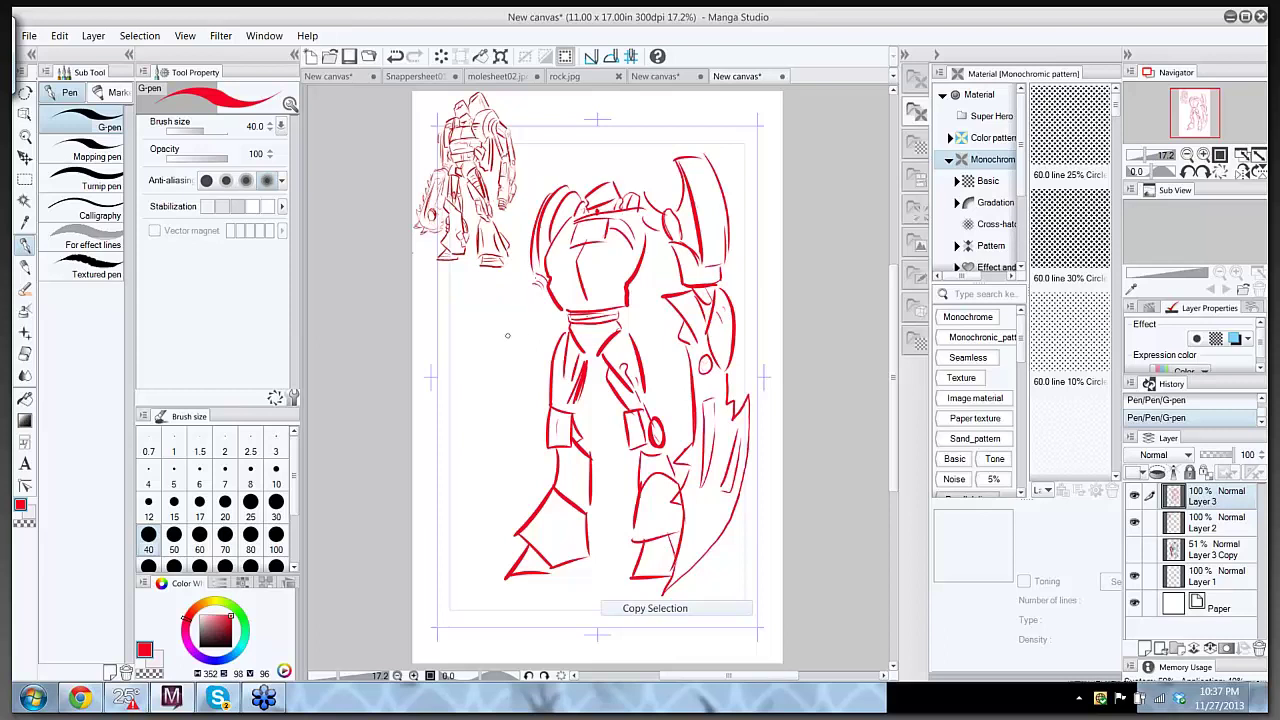
{"action": "mouse_move", "coordinate": [532, 291]}
{"action": "left_mouse_down"}
{"action": "mouse_move", "coordinate": [539, 321]}
{"action": "mouse_move", "coordinate": [517, 307]}
{"action": "mouse_move", "coordinate": [527, 324]}
{"action": "mouse_move", "coordinate": [506, 294]}
{"action": "mouse_move", "coordinate": [502, 333]}
{"action": "mouse_move", "coordinate": [410, 485]}
{"action": "mouse_move", "coordinate": [532, 454]}
{"action": "left_mouse_up"}
{"action": "mouse_move", "coordinate": [530, 458]}
{"action": "left_mouse_down"}
{"action": "mouse_move", "coordinate": [515, 433]}
{"action": "mouse_move", "coordinate": [545, 365]}
{"action": "left_mouse_up"}
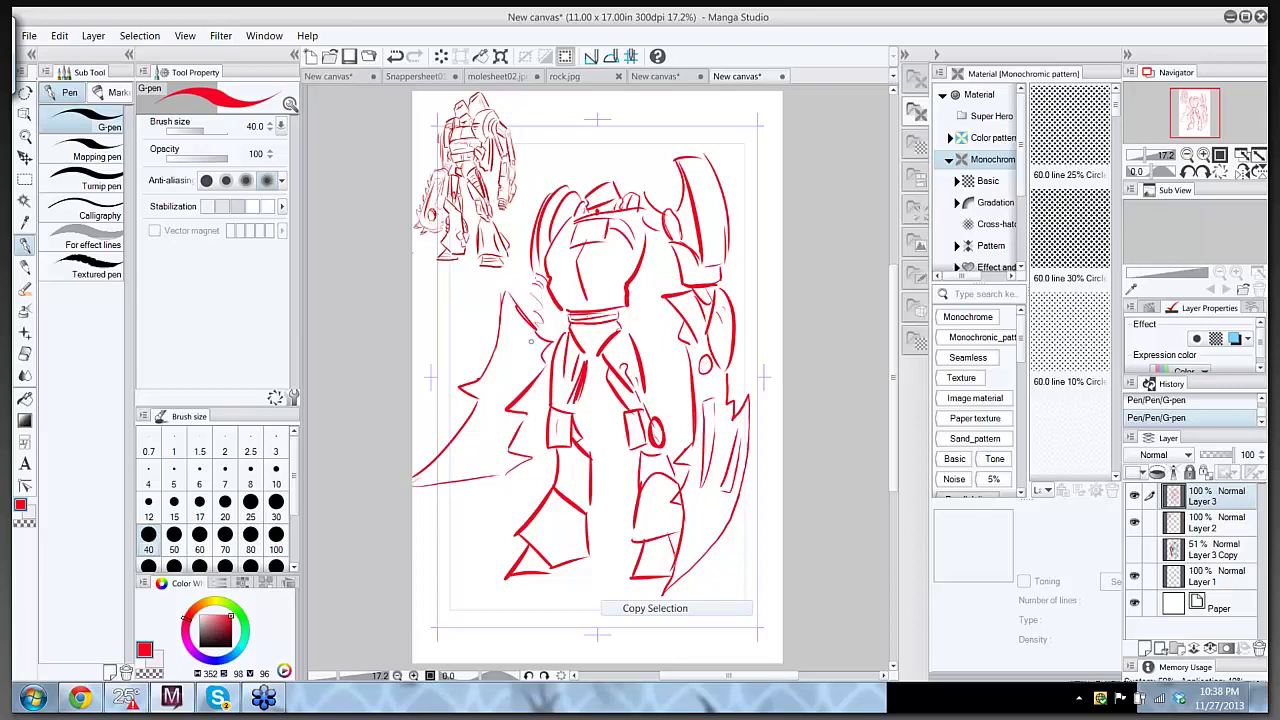
{"action": "mouse_move", "coordinate": [522, 334]}
{"action": "left_mouse_down"}
{"action": "mouse_move", "coordinate": [530, 342]}
{"action": "mouse_move", "coordinate": [549, 305]}
{"action": "mouse_move", "coordinate": [538, 290]}
{"action": "mouse_move", "coordinate": [538, 304]}
{"action": "left_mouse_up"}
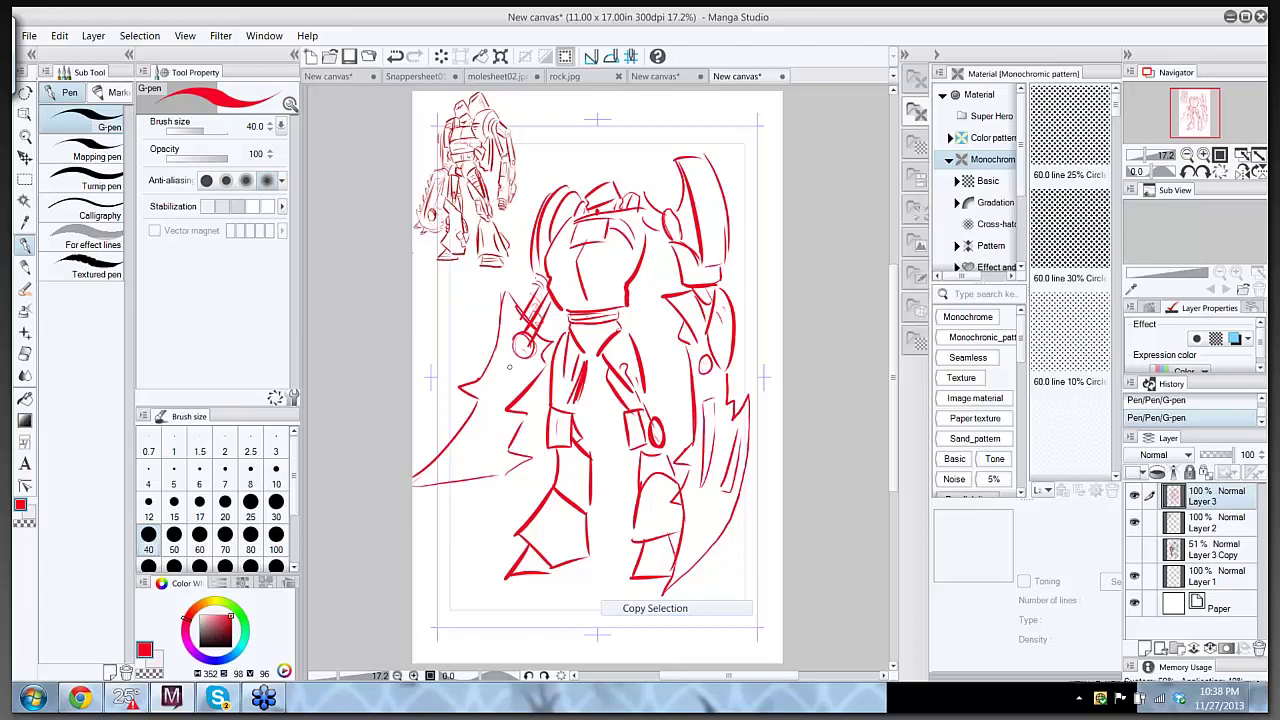
- Add inner panel lines to the new blade, tall shoulder fin, head, chest and blade-side foot
{"action": "left_click_drag", "start_coordinate": [502, 390], "coordinate": [510, 376]}
{"action": "mouse_move", "coordinate": [488, 418]}
{"action": "left_mouse_down"}
{"action": "mouse_move", "coordinate": [460, 453]}
{"action": "mouse_move", "coordinate": [490, 448]}
{"action": "left_mouse_up"}
{"action": "left_click_drag", "start_coordinate": [494, 430], "coordinate": [488, 450]}
{"action": "left_click_drag", "start_coordinate": [703, 172], "coordinate": [710, 210]}
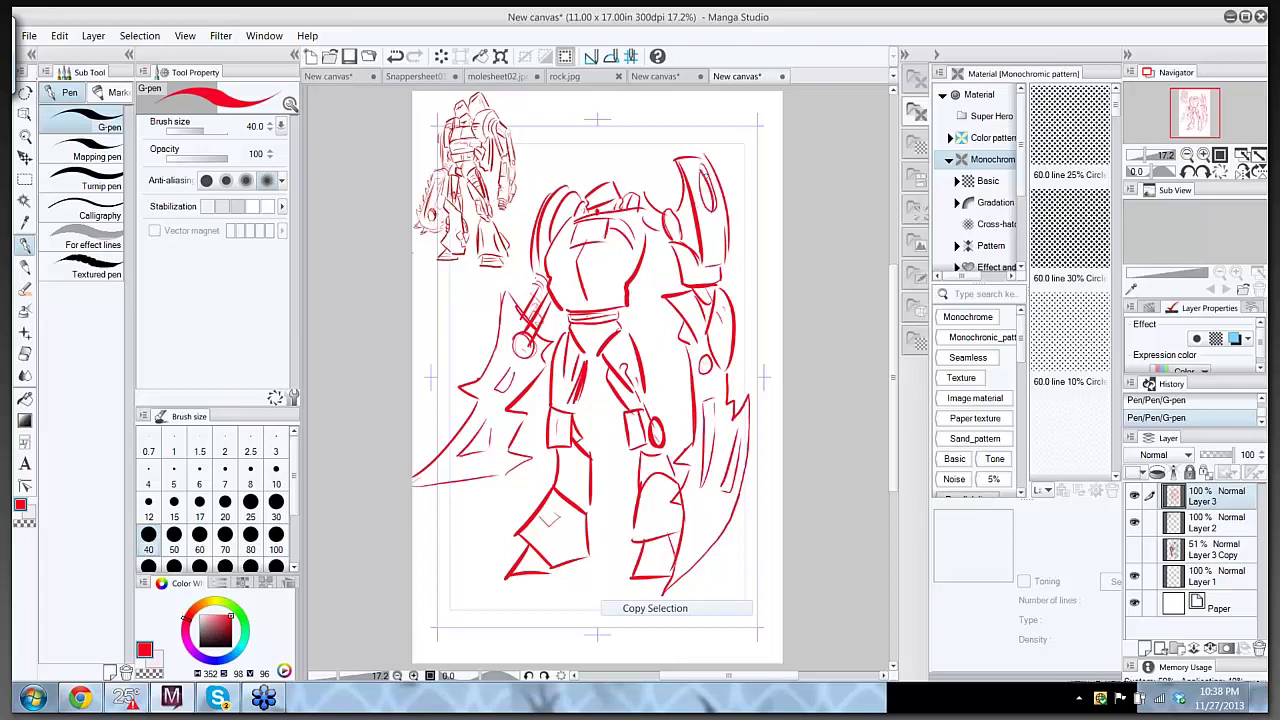
{"action": "left_click_drag", "start_coordinate": [590, 200], "coordinate": [610, 183]}
{"action": "left_click_drag", "start_coordinate": [619, 264], "coordinate": [617, 301]}
{"action": "left_click_drag", "start_coordinate": [641, 560], "coordinate": [668, 556]}
- Lasso the blade-armed robot, scale it proportionally to 62%, move it to the page's upper right, and deselect it
{"action": "left_click", "coordinate": [25, 180]}
{"action": "left_click", "coordinate": [62, 182]}
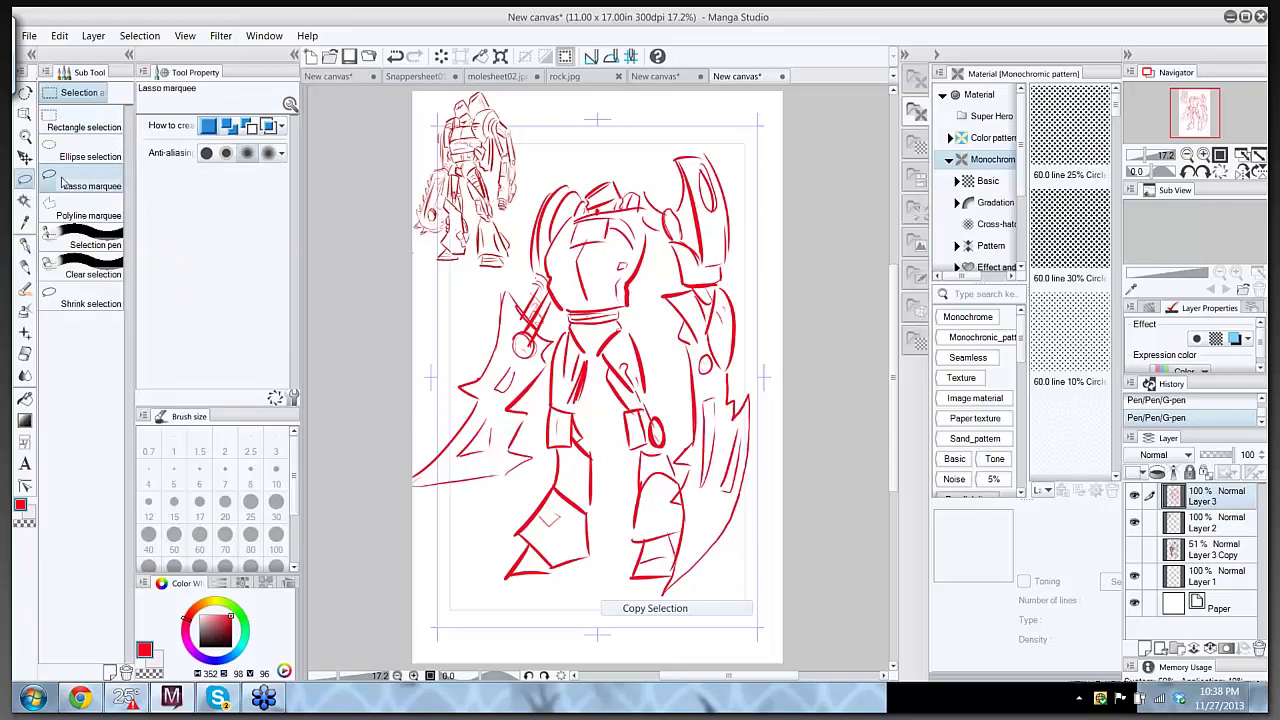
{"action": "mouse_move", "coordinate": [580, 164]}
{"action": "left_mouse_down"}
{"action": "mouse_move", "coordinate": [402, 477]}
{"action": "mouse_move", "coordinate": [428, 547]}
{"action": "mouse_move", "coordinate": [505, 602]}
{"action": "mouse_move", "coordinate": [689, 631]}
{"action": "mouse_move", "coordinate": [760, 578]}
{"action": "mouse_move", "coordinate": [766, 474]}
{"action": "mouse_move", "coordinate": [747, 272]}
{"action": "mouse_move", "coordinate": [710, 150]}
{"action": "mouse_move", "coordinate": [670, 145]}
{"action": "mouse_move", "coordinate": [588, 168]}
{"action": "left_mouse_up"}
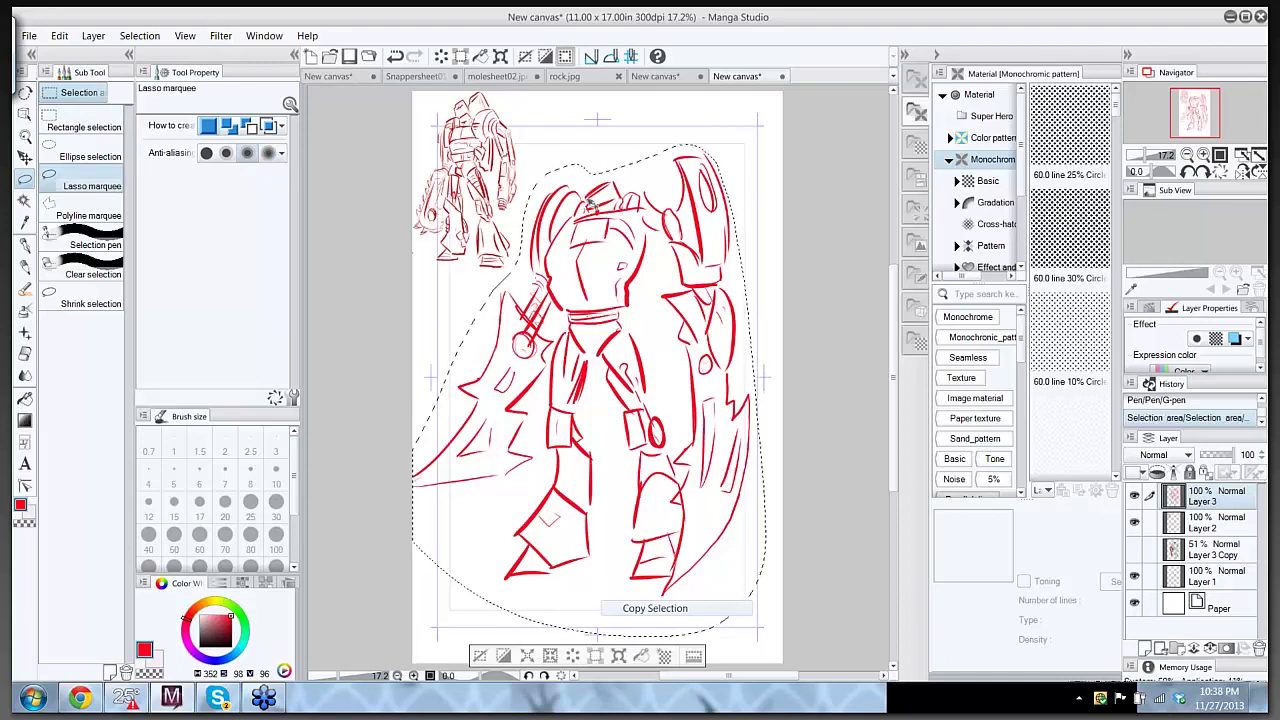
{"action": "key", "text": "ctrl+t"}
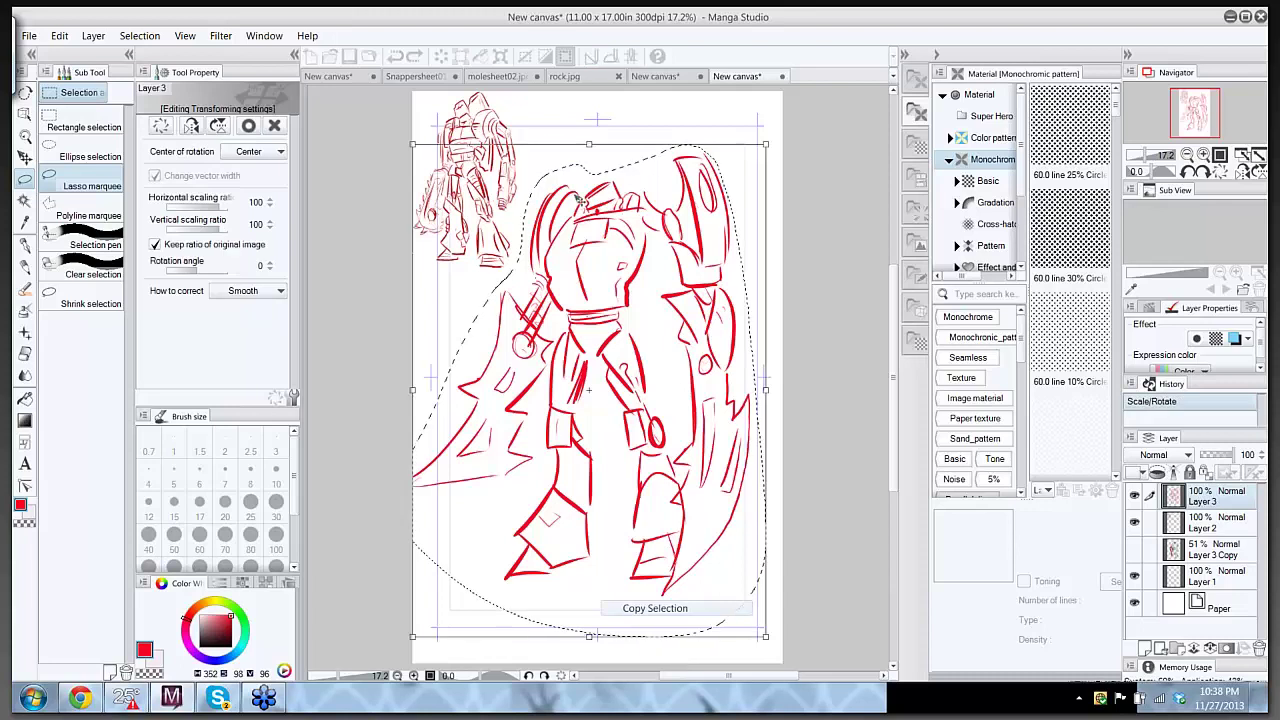
{"action": "left_click_drag", "start_coordinate": [420, 150], "coordinate": [545, 305]}
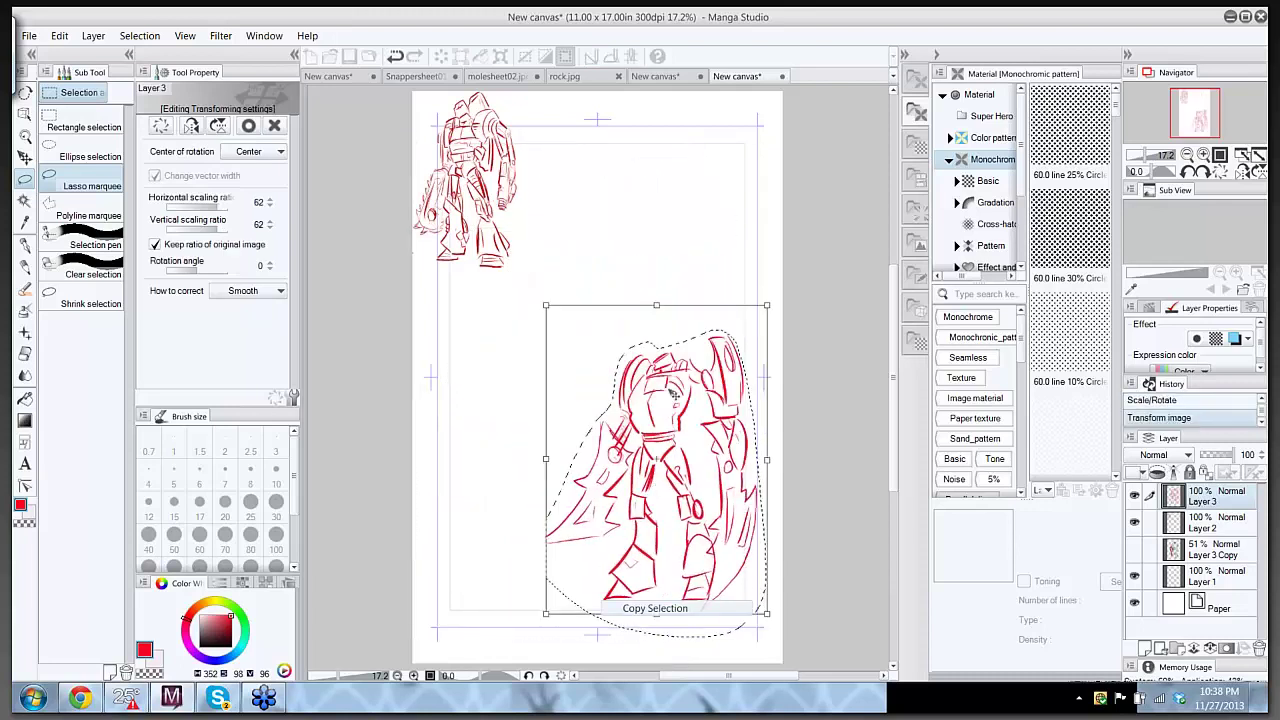
{"action": "left_click_drag", "start_coordinate": [675, 395], "coordinate": [660, 209]}
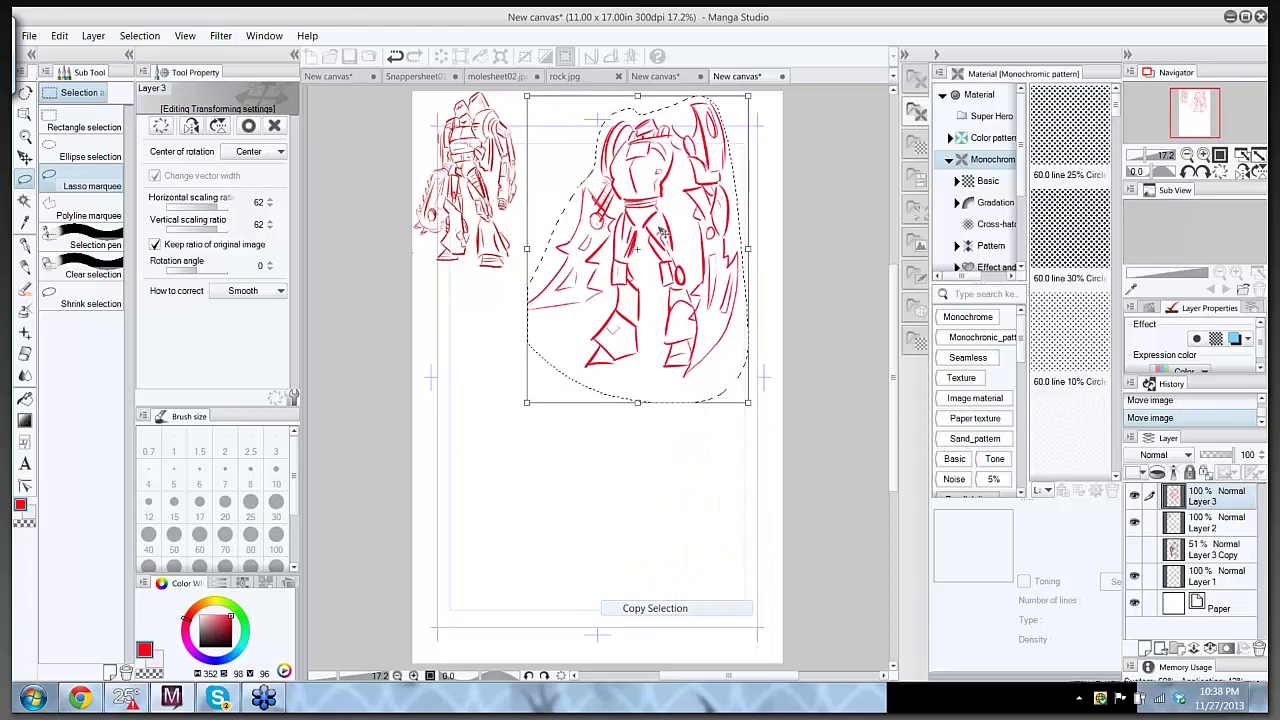
{"action": "key", "text": "Return"}
{"action": "key", "text": "ctrl+d"}
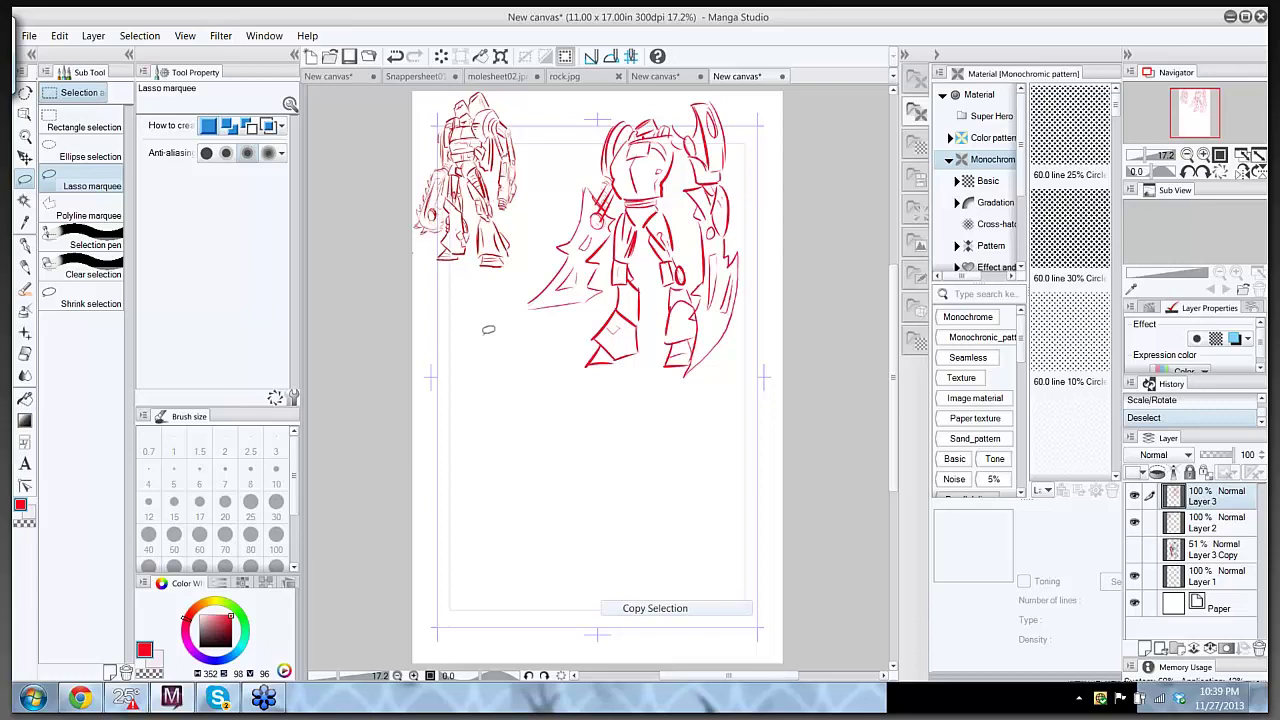
- Sketch a third robot's tapered torso and wide-striding legs with flared shins and feet in the page's lower left
{"action": "key", "text": "p"}
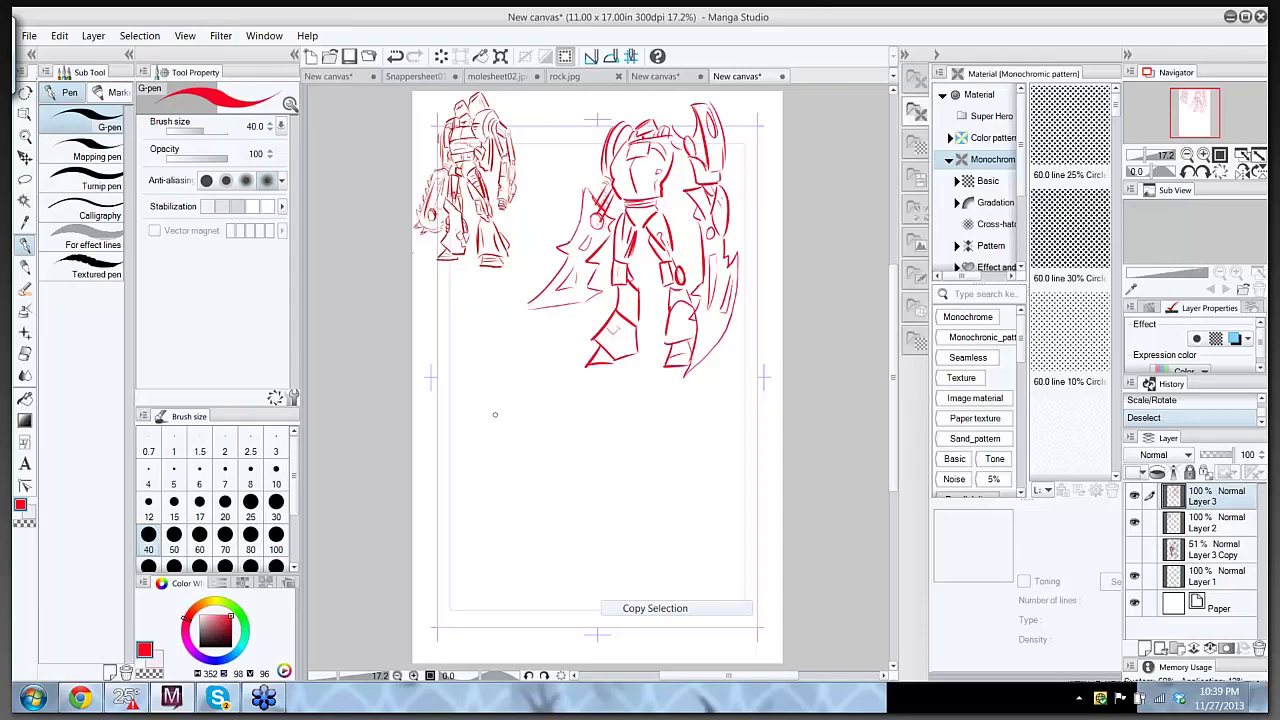
{"action": "mouse_move", "coordinate": [486, 411]}
{"action": "left_mouse_down"}
{"action": "mouse_move", "coordinate": [543, 426]}
{"action": "mouse_move", "coordinate": [507, 457]}
{"action": "mouse_move", "coordinate": [540, 476]}
{"action": "left_mouse_up"}
{"action": "mouse_move", "coordinate": [545, 421]}
{"action": "left_mouse_down"}
{"action": "mouse_move", "coordinate": [551, 474]}
{"action": "mouse_move", "coordinate": [520, 493]}
{"action": "mouse_move", "coordinate": [571, 518]}
{"action": "left_mouse_up"}
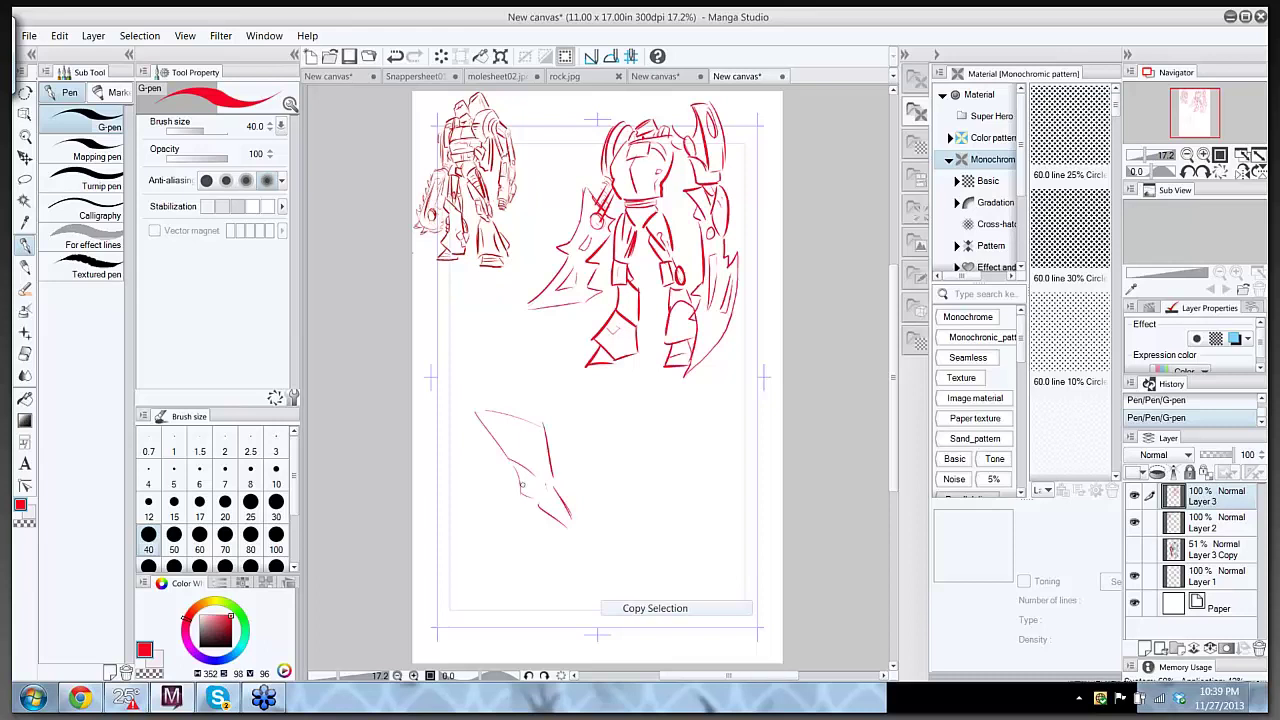
{"action": "mouse_move", "coordinate": [516, 478]}
{"action": "left_mouse_down"}
{"action": "mouse_move", "coordinate": [530, 498]}
{"action": "mouse_move", "coordinate": [498, 526]}
{"action": "mouse_move", "coordinate": [532, 502]}
{"action": "mouse_move", "coordinate": [476, 554]}
{"action": "mouse_move", "coordinate": [460, 630]}
{"action": "mouse_move", "coordinate": [516, 632]}
{"action": "mouse_move", "coordinate": [502, 551]}
{"action": "mouse_move", "coordinate": [513, 544]}
{"action": "left_mouse_up"}
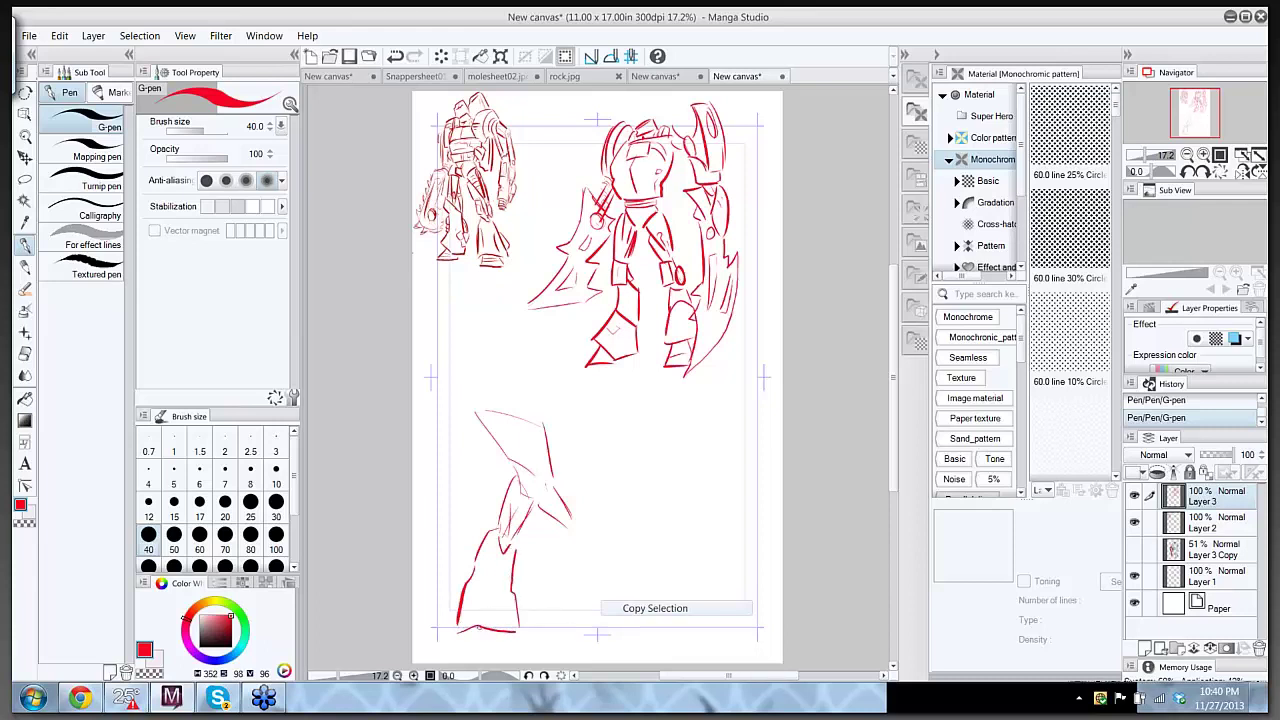
{"action": "left_click_drag", "start_coordinate": [482, 628], "coordinate": [497, 635]}
{"action": "mouse_move", "coordinate": [569, 523]}
{"action": "left_mouse_down"}
{"action": "mouse_move", "coordinate": [580, 514]}
{"action": "mouse_move", "coordinate": [552, 604]}
{"action": "mouse_move", "coordinate": [592, 604]}
{"action": "left_mouse_up"}
{"action": "mouse_move", "coordinate": [584, 542]}
{"action": "left_mouse_down"}
{"action": "mouse_move", "coordinate": [615, 598]}
{"action": "mouse_move", "coordinate": [600, 607]}
{"action": "left_mouse_up"}
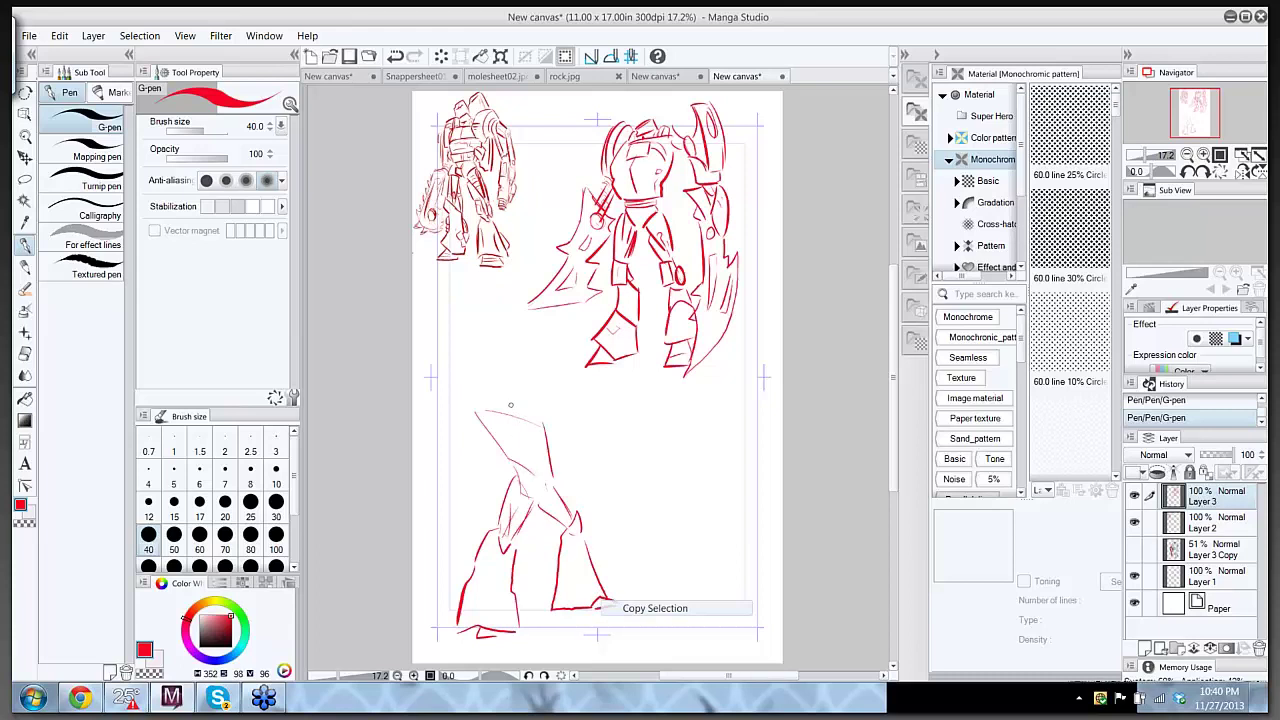
- Draw the third robot's head with a cross-shaped visor, its rounded shoulders, and the chest, waist and pelvis lines
{"action": "mouse_move", "coordinate": [510, 405]}
{"action": "left_mouse_down"}
{"action": "mouse_move", "coordinate": [515, 381]}
{"action": "mouse_move", "coordinate": [532, 387]}
{"action": "mouse_move", "coordinate": [535, 405]}
{"action": "mouse_move", "coordinate": [522, 405]}
{"action": "mouse_move", "coordinate": [534, 411]}
{"action": "mouse_move", "coordinate": [470, 394]}
{"action": "mouse_move", "coordinate": [466, 410]}
{"action": "mouse_move", "coordinate": [509, 428]}
{"action": "mouse_move", "coordinate": [553, 419]}
{"action": "mouse_move", "coordinate": [556, 488]}
{"action": "left_mouse_up"}
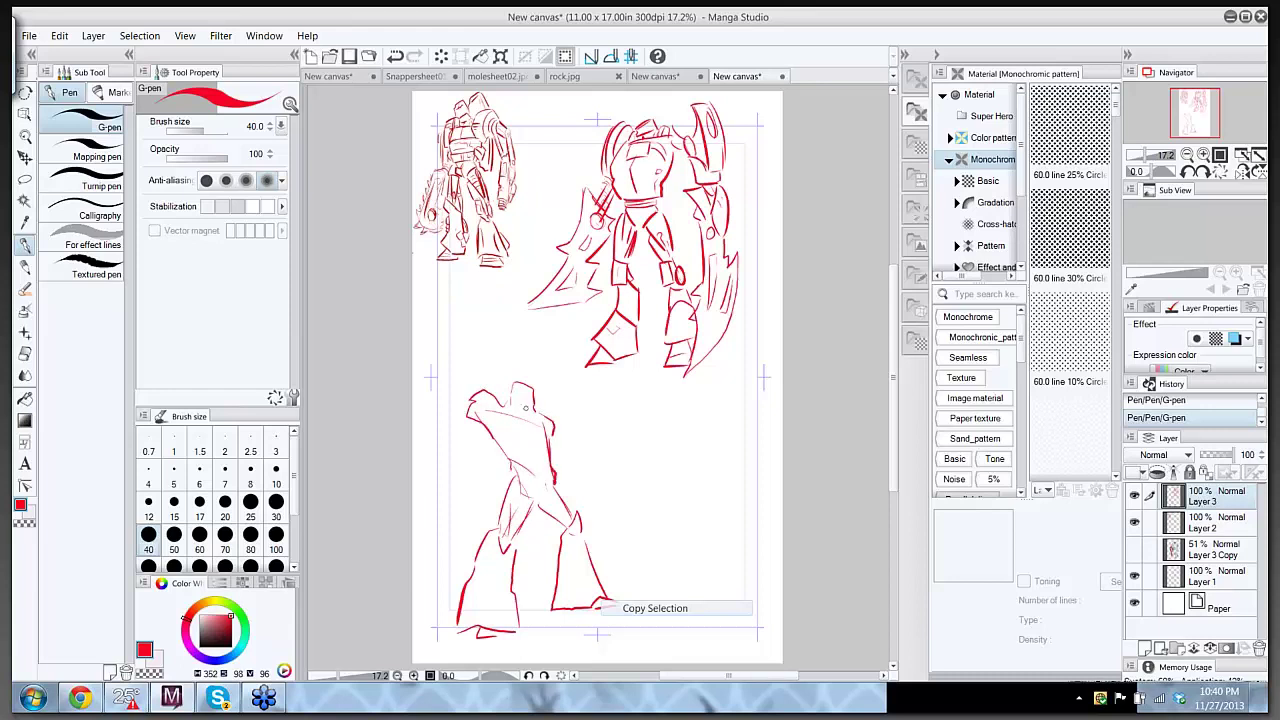
{"action": "mouse_move", "coordinate": [516, 398]}
{"action": "left_mouse_down"}
{"action": "mouse_move", "coordinate": [532, 397]}
{"action": "mouse_move", "coordinate": [525, 410]}
{"action": "left_mouse_up"}
{"action": "mouse_move", "coordinate": [494, 431]}
{"action": "left_mouse_down"}
{"action": "mouse_move", "coordinate": [532, 443]}
{"action": "mouse_move", "coordinate": [544, 422]}
{"action": "left_mouse_up"}
{"action": "left_click_drag", "start_coordinate": [538, 436], "coordinate": [548, 444]}
{"action": "left_click_drag", "start_coordinate": [530, 453], "coordinate": [536, 459]}
{"action": "left_click_drag", "start_coordinate": [538, 477], "coordinate": [570, 516]}
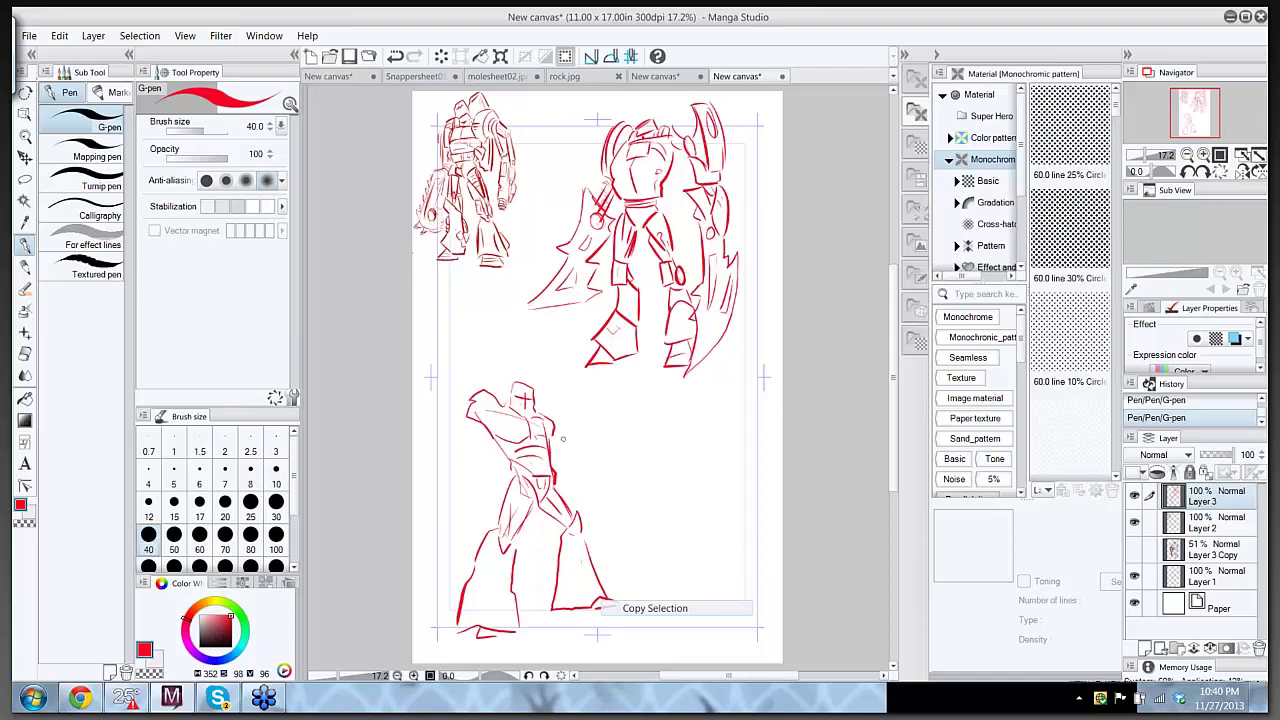
- Draw the third robot's bent arm ending in a large tilted hammer head with a ringed centre and jagged striking end
{"action": "mouse_move", "coordinate": [555, 441]}
{"action": "left_mouse_down"}
{"action": "mouse_move", "coordinate": [587, 470]}
{"action": "mouse_move", "coordinate": [575, 463]}
{"action": "mouse_move", "coordinate": [578, 474]}
{"action": "mouse_move", "coordinate": [592, 451]}
{"action": "mouse_move", "coordinate": [587, 468]}
{"action": "mouse_move", "coordinate": [608, 427]}
{"action": "mouse_move", "coordinate": [592, 464]}
{"action": "left_mouse_up"}
{"action": "mouse_move", "coordinate": [598, 392]}
{"action": "left_mouse_down"}
{"action": "mouse_move", "coordinate": [646, 422]}
{"action": "mouse_move", "coordinate": [569, 415]}
{"action": "mouse_move", "coordinate": [620, 444]}
{"action": "mouse_move", "coordinate": [645, 431]}
{"action": "left_mouse_up"}
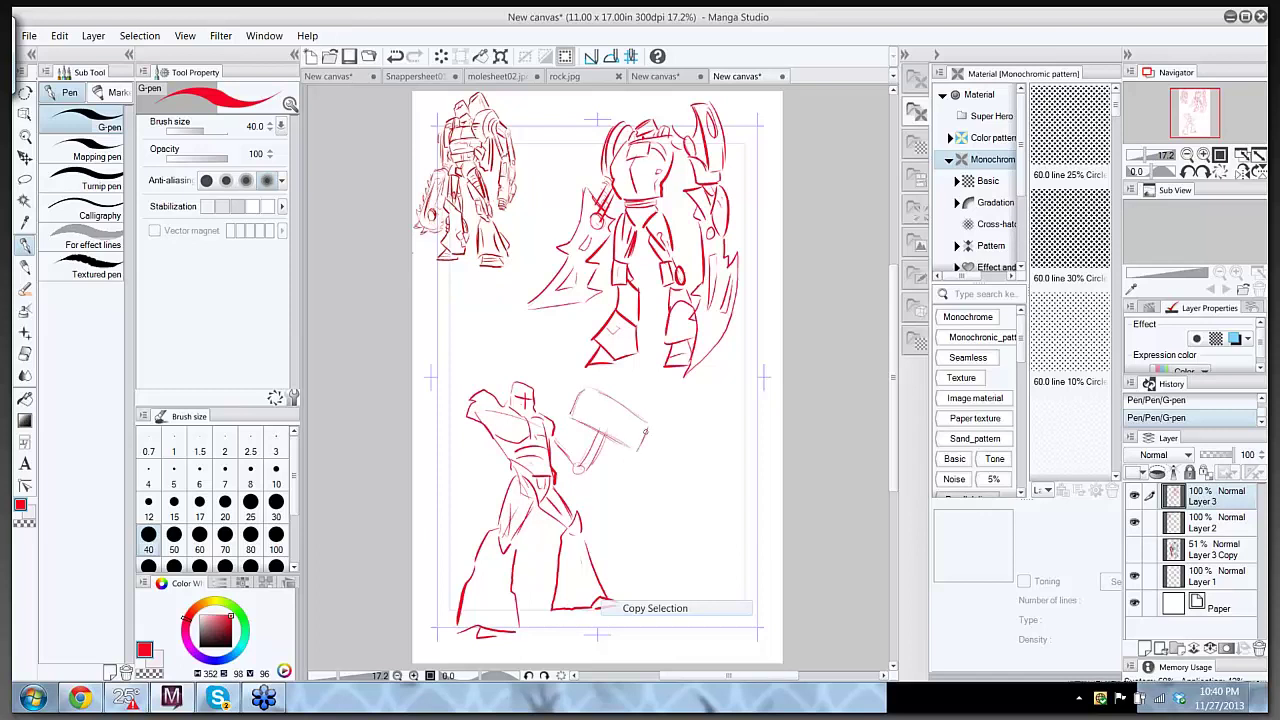
{"action": "left_click_drag", "start_coordinate": [595, 388], "coordinate": [642, 416]}
{"action": "left_click_drag", "start_coordinate": [576, 464], "coordinate": [616, 398]}
{"action": "left_click_drag", "start_coordinate": [554, 436], "coordinate": [577, 466]}
{"action": "mouse_move", "coordinate": [587, 394]}
{"action": "left_mouse_down"}
{"action": "mouse_move", "coordinate": [572, 418]}
{"action": "mouse_move", "coordinate": [586, 384]}
{"action": "mouse_move", "coordinate": [652, 423]}
{"action": "mouse_move", "coordinate": [648, 453]}
{"action": "mouse_move", "coordinate": [660, 421]}
{"action": "left_mouse_up"}
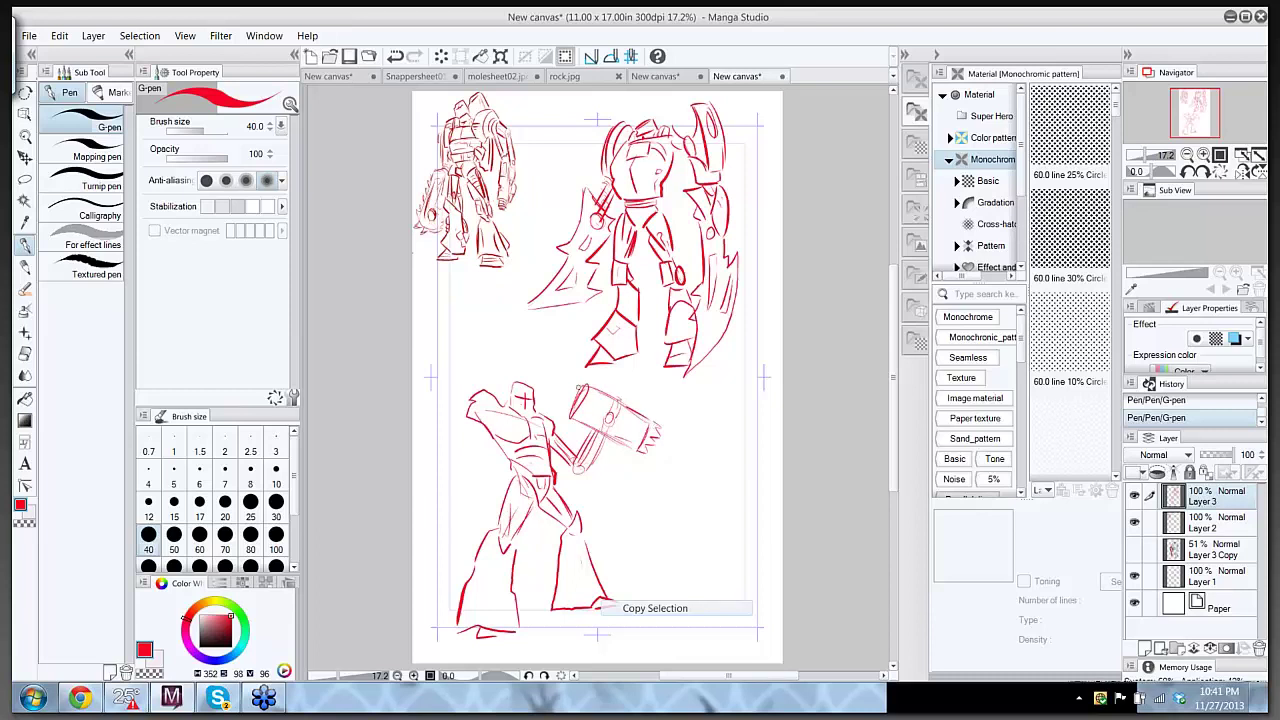
- Draw the other arm carrying a tall, angular shield with an inner contour line in front of the leg
{"action": "left_click_drag", "start_coordinate": [473, 408], "coordinate": [484, 471]}
{"action": "mouse_move", "coordinate": [446, 396]}
{"action": "left_mouse_down"}
{"action": "mouse_move", "coordinate": [426, 530]}
{"action": "mouse_move", "coordinate": [516, 582]}
{"action": "mouse_move", "coordinate": [505, 503]}
{"action": "left_mouse_up"}
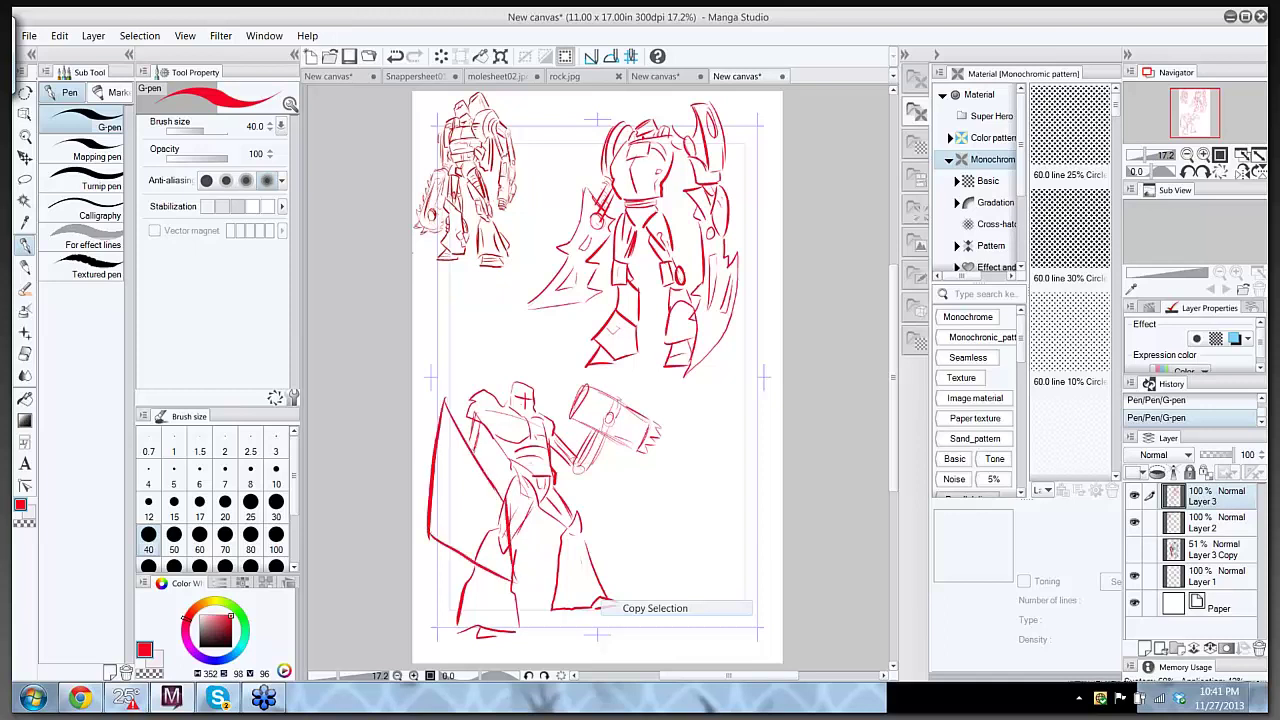
{"action": "mouse_move", "coordinate": [450, 453]}
{"action": "left_mouse_down"}
{"action": "mouse_move", "coordinate": [443, 514]}
{"action": "mouse_move", "coordinate": [466, 500]}
{"action": "mouse_move", "coordinate": [471, 510]}
{"action": "left_mouse_up"}
- Add inner contours to both shins, detail the shield arm, and draw raised armour plates around the head
{"action": "left_click_drag", "start_coordinate": [585, 551], "coordinate": [578, 590]}
{"action": "left_click_drag", "start_coordinate": [472, 604], "coordinate": [500, 596]}
{"action": "mouse_move", "coordinate": [483, 447]}
{"action": "left_mouse_down"}
{"action": "mouse_move", "coordinate": [476, 435]}
{"action": "mouse_move", "coordinate": [507, 417]}
{"action": "mouse_move", "coordinate": [509, 380]}
{"action": "mouse_move", "coordinate": [496, 463]}
{"action": "mouse_move", "coordinate": [510, 475]}
{"action": "left_mouse_up"}
{"action": "mouse_move", "coordinate": [543, 408]}
{"action": "left_mouse_down"}
{"action": "mouse_move", "coordinate": [537, 382]}
{"action": "mouse_move", "coordinate": [556, 390]}
{"action": "left_mouse_up"}
{"action": "mouse_move", "coordinate": [556, 390]}
{"action": "left_mouse_down"}
{"action": "mouse_move", "coordinate": [553, 418]}
{"action": "mouse_move", "coordinate": [516, 385]}
{"action": "left_mouse_up"}
{"action": "left_click_drag", "start_coordinate": [516, 386], "coordinate": [533, 390]}
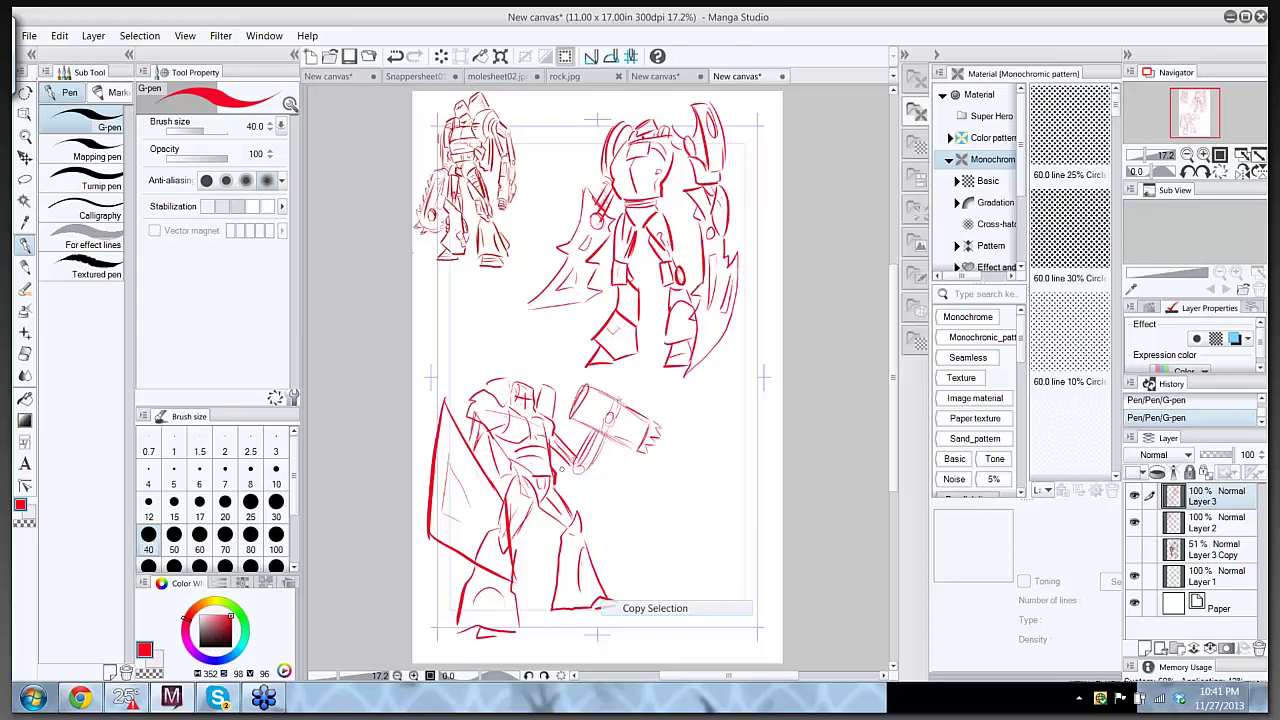
- Erase the leg lines overlapping the shield and the entire hammer, using the Penetrating layer eraser at size 120
{"action": "key", "text": "e"}
{"action": "mouse_move", "coordinate": [529, 523]}
{"action": "left_mouse_down"}
{"action": "mouse_move", "coordinate": [482, 538]}
{"action": "mouse_move", "coordinate": [495, 507]}
{"action": "mouse_move", "coordinate": [488, 545]}
{"action": "left_mouse_up"}
{"action": "key", "text": "bracketleft"}
{"action": "key", "text": "bracketleft"}
{"action": "key", "text": "bracketleft"}
{"action": "key", "text": "bracketleft"}
{"action": "mouse_move", "coordinate": [601, 404]}
{"action": "left_mouse_down"}
{"action": "mouse_move", "coordinate": [576, 425]}
{"action": "mouse_move", "coordinate": [606, 400]}
{"action": "mouse_move", "coordinate": [607, 435]}
{"action": "mouse_move", "coordinate": [638, 411]}
{"action": "mouse_move", "coordinate": [657, 452]}
{"action": "mouse_move", "coordinate": [638, 424]}
{"action": "mouse_move", "coordinate": [596, 464]}
{"action": "mouse_move", "coordinate": [593, 433]}
{"action": "mouse_move", "coordinate": [578, 476]}
{"action": "mouse_move", "coordinate": [589, 453]}
{"action": "mouse_move", "coordinate": [630, 474]}
{"action": "left_mouse_up"}
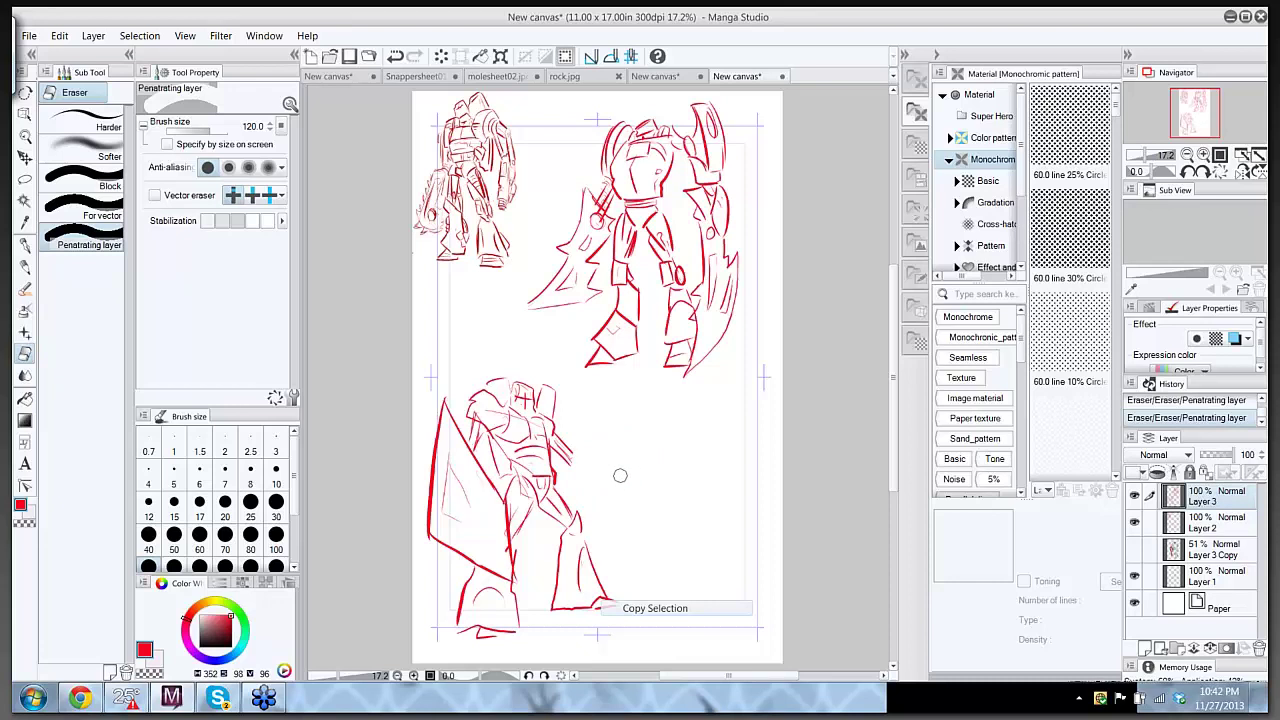
- Draw a boxy gun with multiple barrels on the bent arm, with a segmented ammunition belt hanging below it
{"action": "key", "text": "p"}
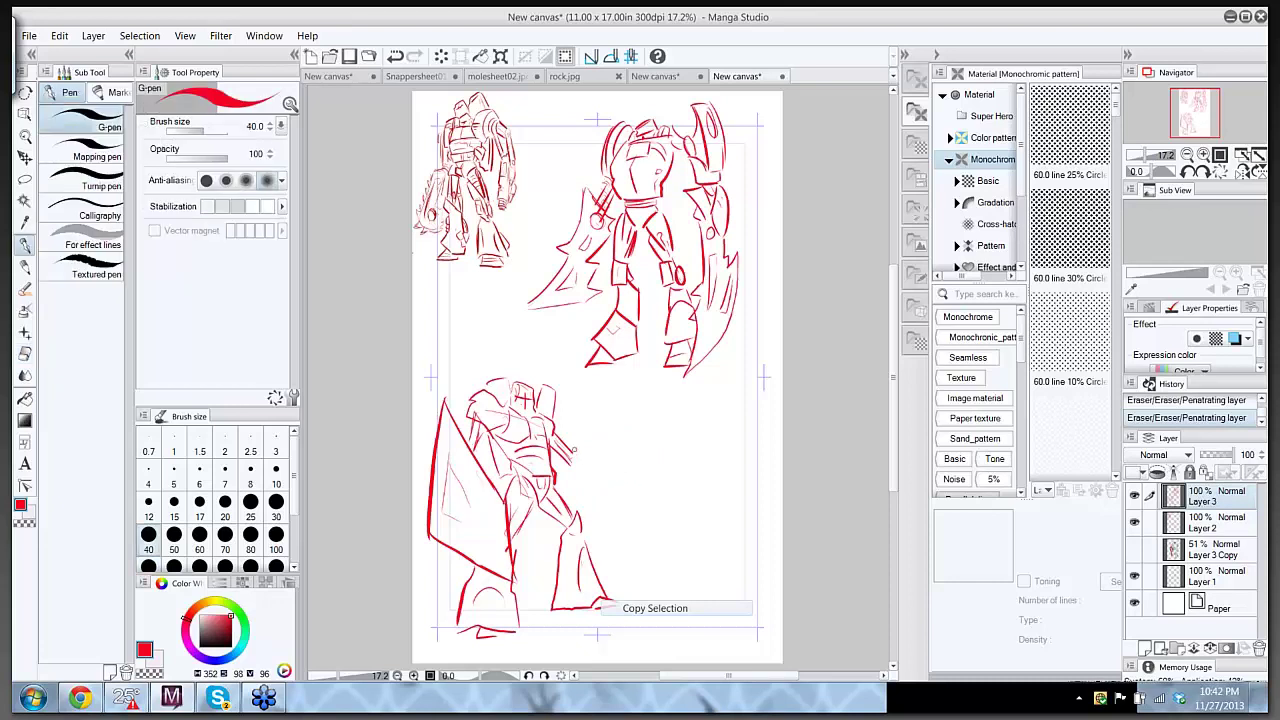
{"action": "mouse_move", "coordinate": [571, 449]}
{"action": "left_mouse_down"}
{"action": "mouse_move", "coordinate": [580, 466]}
{"action": "mouse_move", "coordinate": [570, 452]}
{"action": "mouse_move", "coordinate": [614, 458]}
{"action": "mouse_move", "coordinate": [570, 480]}
{"action": "mouse_move", "coordinate": [598, 496]}
{"action": "mouse_move", "coordinate": [632, 490]}
{"action": "mouse_move", "coordinate": [563, 490]}
{"action": "mouse_move", "coordinate": [612, 502]}
{"action": "mouse_move", "coordinate": [618, 455]}
{"action": "mouse_move", "coordinate": [632, 470]}
{"action": "mouse_move", "coordinate": [623, 495]}
{"action": "mouse_move", "coordinate": [641, 497]}
{"action": "mouse_move", "coordinate": [617, 455]}
{"action": "mouse_move", "coordinate": [646, 478]}
{"action": "mouse_move", "coordinate": [641, 492]}
{"action": "mouse_move", "coordinate": [598, 448]}
{"action": "mouse_move", "coordinate": [576, 488]}
{"action": "left_mouse_up"}
{"action": "mouse_move", "coordinate": [574, 484]}
{"action": "left_mouse_down"}
{"action": "mouse_move", "coordinate": [590, 496]}
{"action": "mouse_move", "coordinate": [620, 486]}
{"action": "mouse_move", "coordinate": [598, 478]}
{"action": "mouse_move", "coordinate": [622, 480]}
{"action": "mouse_move", "coordinate": [616, 448]}
{"action": "left_mouse_up"}
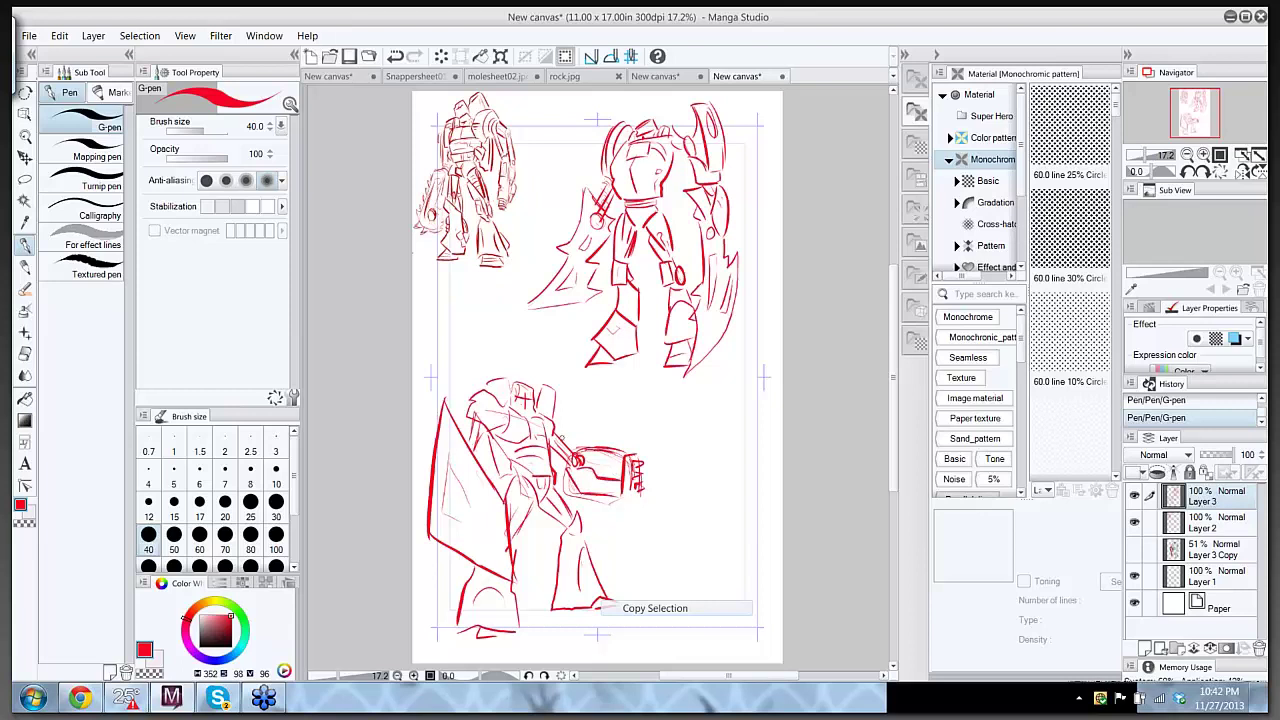
{"action": "left_click_drag", "start_coordinate": [486, 386], "coordinate": [514, 380]}
{"action": "mouse_move", "coordinate": [596, 453]}
{"action": "left_mouse_down"}
{"action": "mouse_move", "coordinate": [603, 499]}
{"action": "mouse_move", "coordinate": [624, 546]}
{"action": "left_mouse_up"}
{"action": "left_click_drag", "start_coordinate": [608, 495], "coordinate": [638, 548]}
{"action": "mouse_move", "coordinate": [624, 499]}
{"action": "left_mouse_down"}
{"action": "mouse_move", "coordinate": [649, 538]}
{"action": "mouse_move", "coordinate": [629, 546]}
{"action": "mouse_move", "coordinate": [630, 515]}
{"action": "mouse_move", "coordinate": [640, 528]}
{"action": "left_mouse_up"}
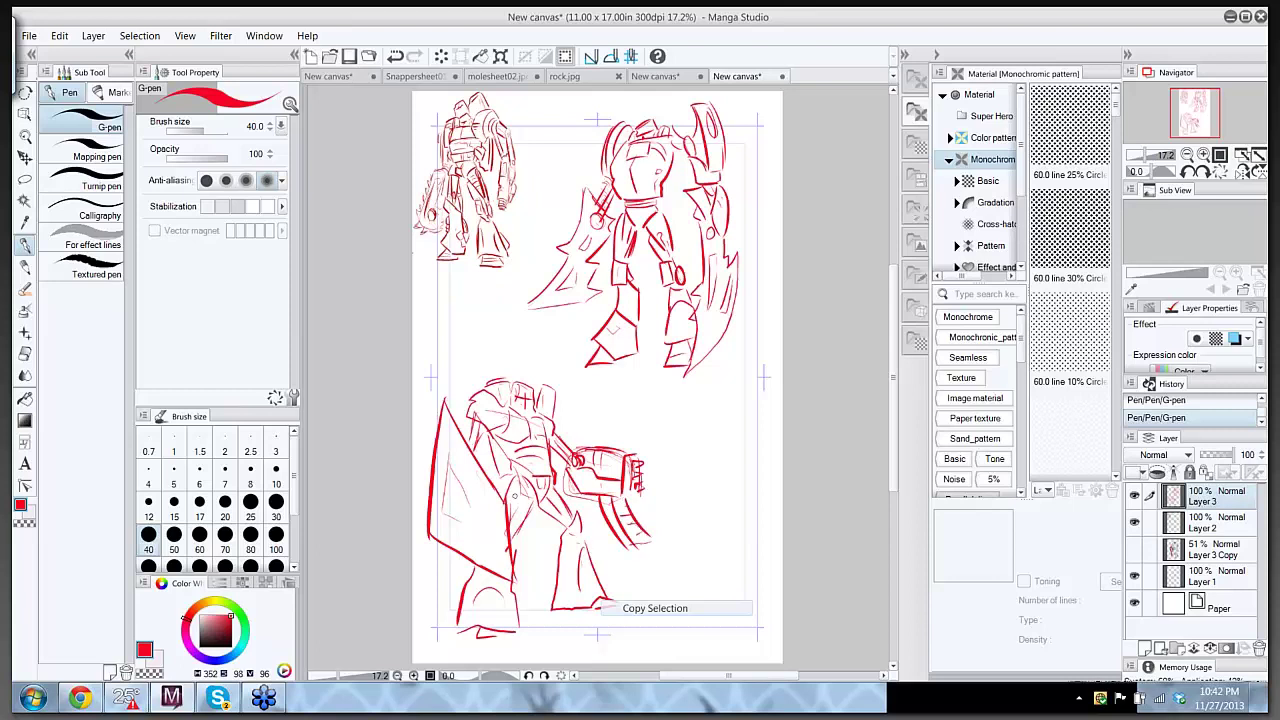
- Add detail strokes to the hip, ammunition belt, gun muzzle and shield interior
{"action": "left_click_drag", "start_coordinate": [517, 487], "coordinate": [521, 514]}
{"action": "left_click_drag", "start_coordinate": [621, 519], "coordinate": [633, 525]}
{"action": "left_click_drag", "start_coordinate": [631, 458], "coordinate": [631, 486]}
{"action": "left_click_drag", "start_coordinate": [454, 443], "coordinate": [446, 506]}
- Erase the gun and its belt, and draw a long, rounded chainsaw with curved teeth in their place
{"action": "key", "text": "e"}
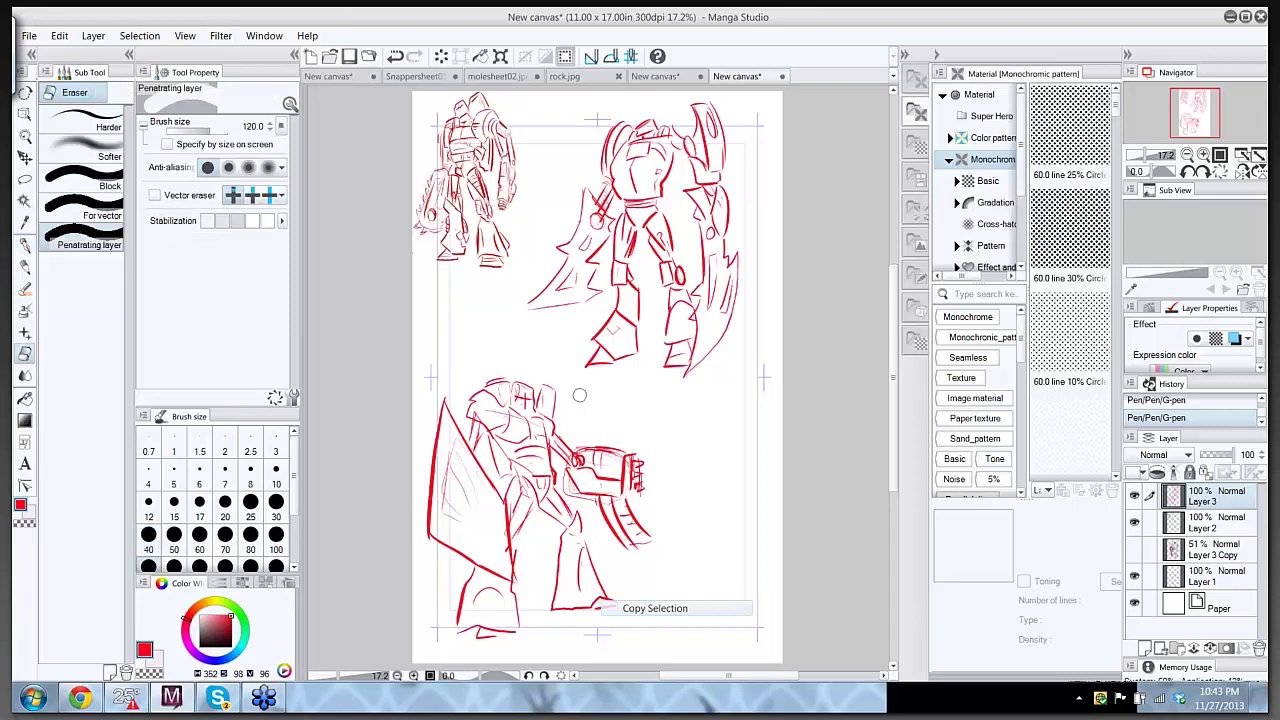
{"action": "mouse_move", "coordinate": [634, 444]}
{"action": "left_mouse_down"}
{"action": "mouse_move", "coordinate": [615, 485]}
{"action": "mouse_move", "coordinate": [605, 441]}
{"action": "mouse_move", "coordinate": [603, 464]}
{"action": "mouse_move", "coordinate": [591, 445]}
{"action": "mouse_move", "coordinate": [576, 473]}
{"action": "mouse_move", "coordinate": [623, 518]}
{"action": "mouse_move", "coordinate": [610, 516]}
{"action": "mouse_move", "coordinate": [620, 538]}
{"action": "mouse_move", "coordinate": [640, 541]}
{"action": "mouse_move", "coordinate": [641, 506]}
{"action": "mouse_move", "coordinate": [566, 484]}
{"action": "mouse_move", "coordinate": [570, 495]}
{"action": "mouse_move", "coordinate": [596, 467]}
{"action": "left_mouse_up"}
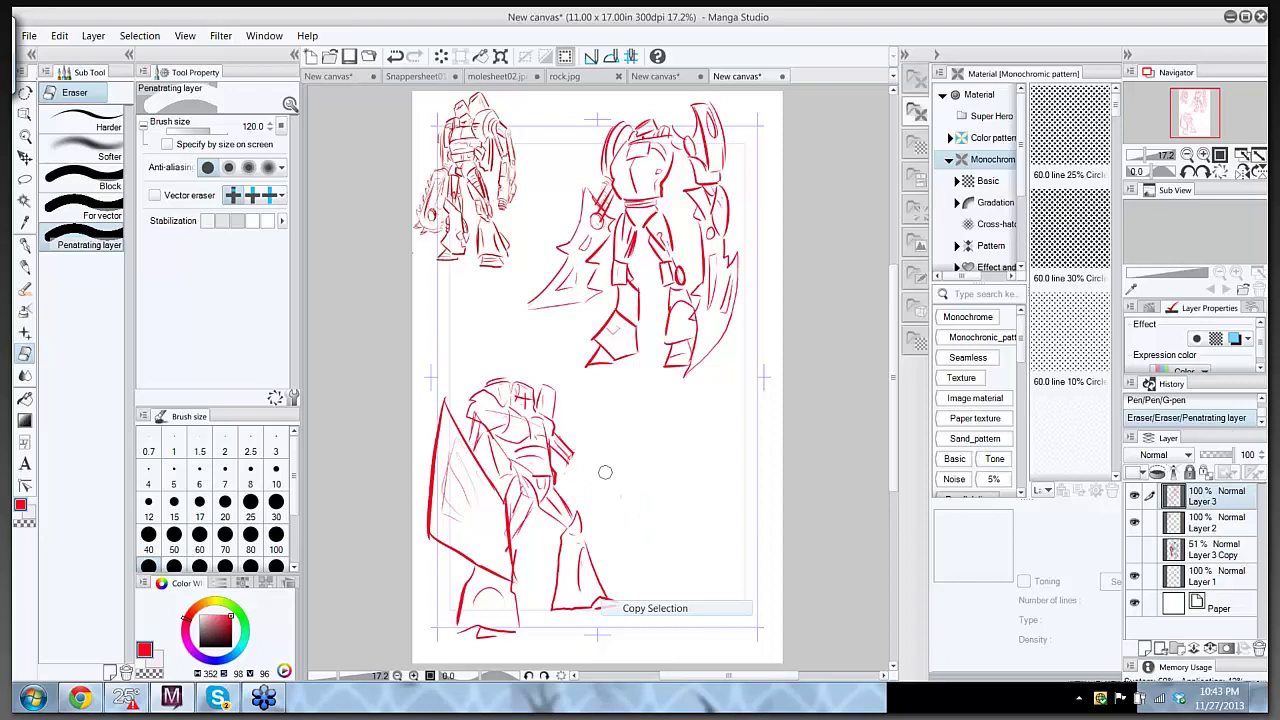
{"action": "key", "text": "p"}
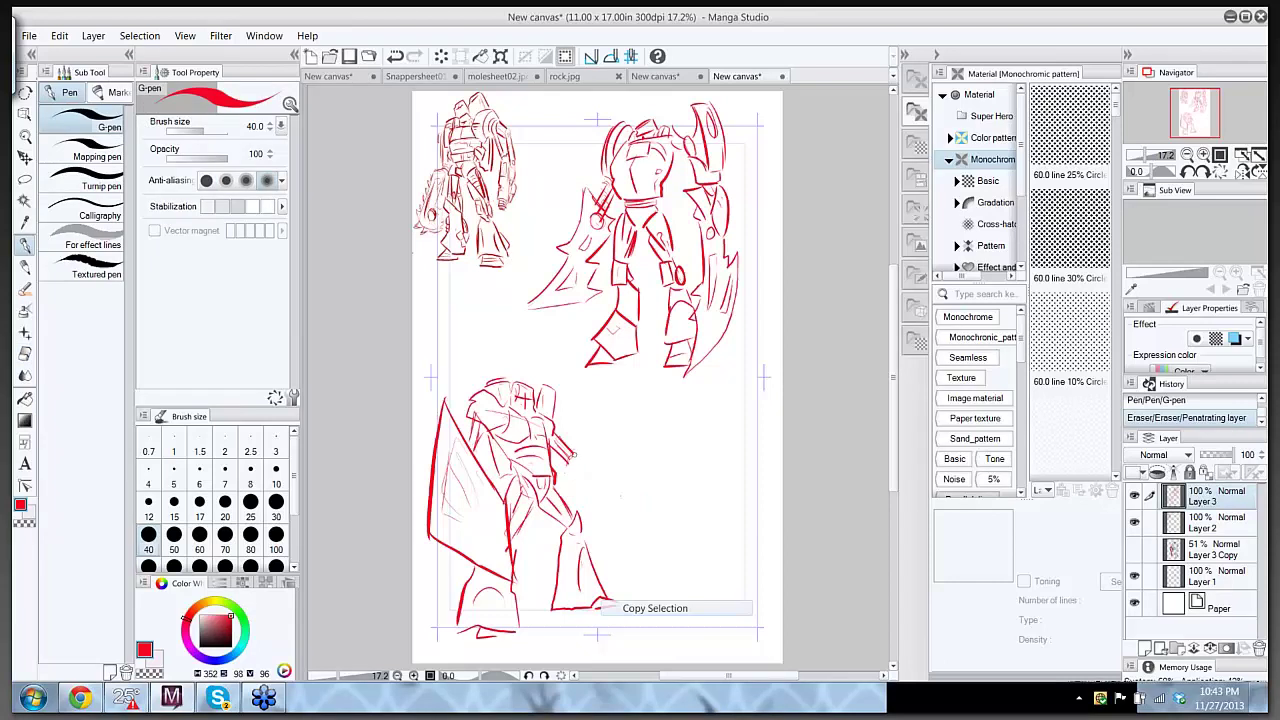
{"action": "mouse_move", "coordinate": [578, 452]}
{"action": "left_mouse_down"}
{"action": "mouse_move", "coordinate": [572, 462]}
{"action": "mouse_move", "coordinate": [664, 452]}
{"action": "left_mouse_up"}
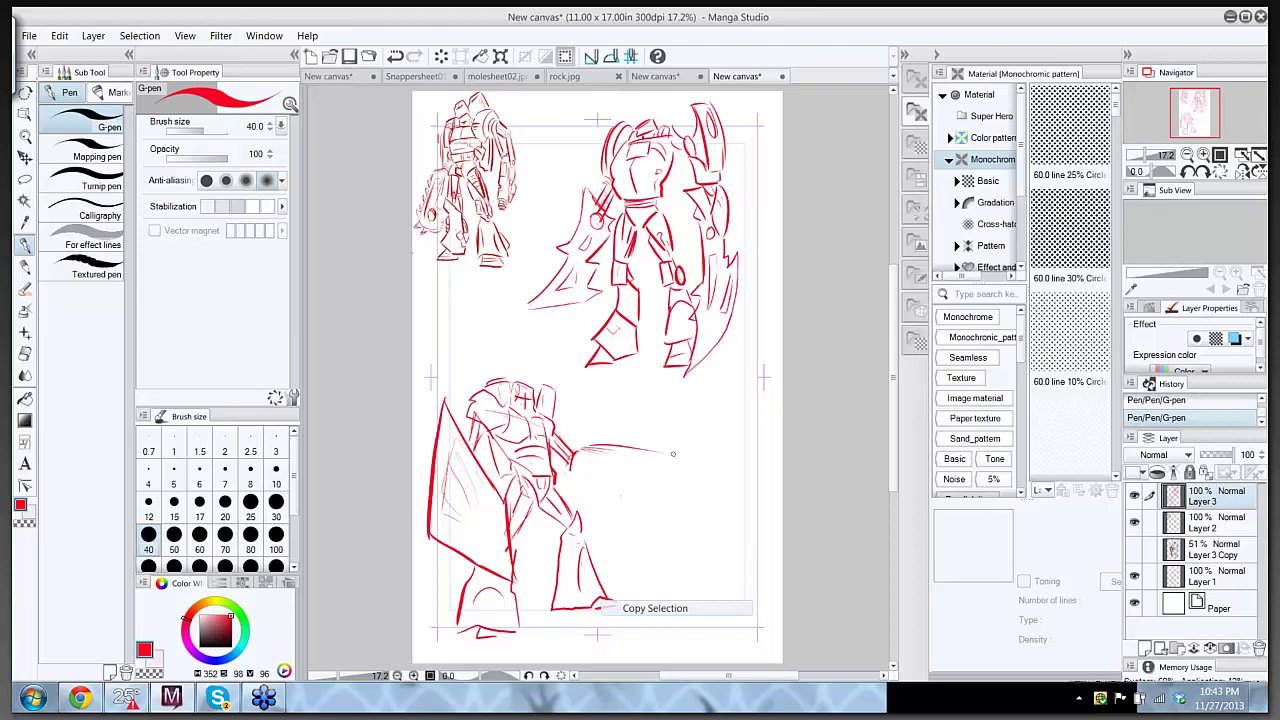
{"action": "mouse_move", "coordinate": [570, 458]}
{"action": "left_mouse_down"}
{"action": "mouse_move", "coordinate": [570, 482]}
{"action": "mouse_move", "coordinate": [650, 499]}
{"action": "mouse_move", "coordinate": [679, 474]}
{"action": "mouse_move", "coordinate": [664, 497]}
{"action": "left_mouse_up"}
{"action": "mouse_move", "coordinate": [596, 447]}
{"action": "left_mouse_down"}
{"action": "mouse_move", "coordinate": [628, 436]}
{"action": "mouse_move", "coordinate": [662, 452]}
{"action": "mouse_move", "coordinate": [664, 436]}
{"action": "mouse_move", "coordinate": [686, 450]}
{"action": "mouse_move", "coordinate": [689, 493]}
{"action": "mouse_move", "coordinate": [672, 512]}
{"action": "left_mouse_up"}
{"action": "mouse_move", "coordinate": [665, 499]}
{"action": "left_mouse_down"}
{"action": "mouse_move", "coordinate": [672, 511]}
{"action": "mouse_move", "coordinate": [642, 518]}
{"action": "mouse_move", "coordinate": [650, 496]}
{"action": "mouse_move", "coordinate": [616, 508]}
{"action": "mouse_move", "coordinate": [630, 518]}
{"action": "left_mouse_up"}
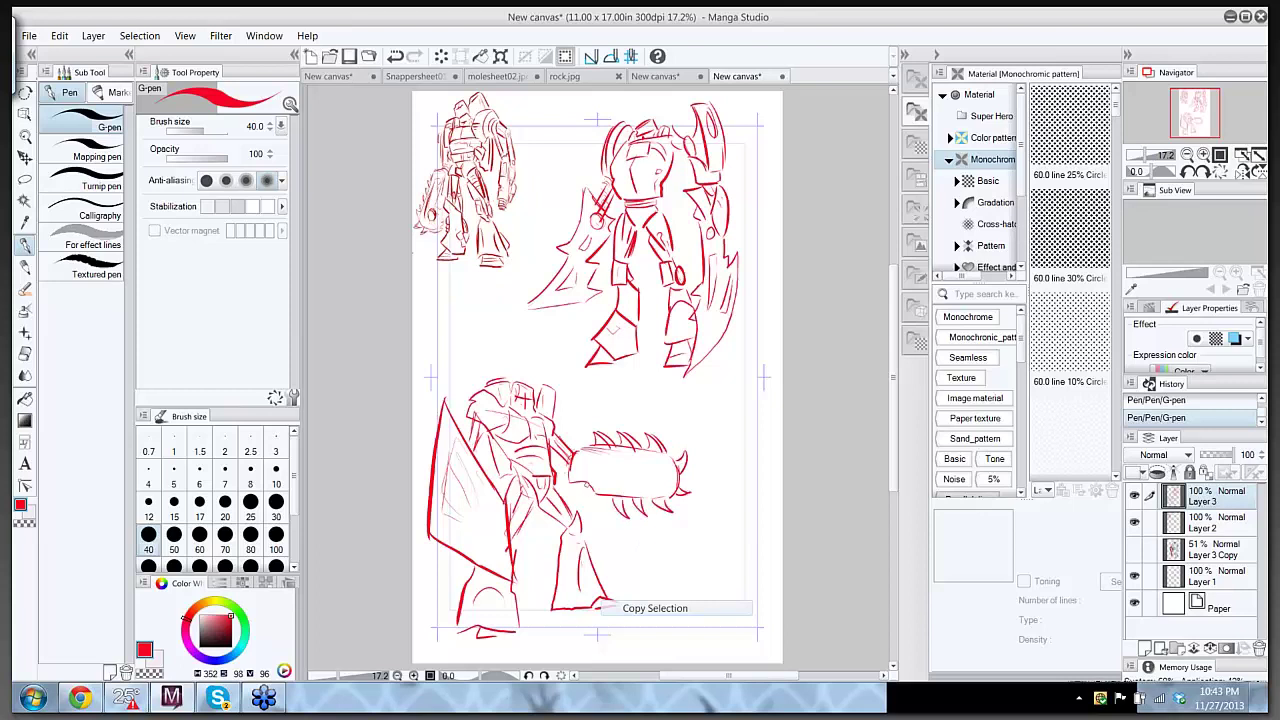
- Detail the chainsaw with round pivots and an inner end line, and sketch sweeping arcs beyond its tip
{"action": "left_click_drag", "start_coordinate": [582, 484], "coordinate": [586, 508]}
{"action": "left_click_drag", "start_coordinate": [586, 508], "coordinate": [586, 467]}
{"action": "mouse_move", "coordinate": [647, 452]}
{"action": "left_mouse_down"}
{"action": "mouse_move", "coordinate": [641, 491]}
{"action": "mouse_move", "coordinate": [649, 468]}
{"action": "mouse_move", "coordinate": [654, 477]}
{"action": "left_mouse_up"}
{"action": "mouse_move", "coordinate": [520, 396]}
{"action": "left_mouse_down"}
{"action": "mouse_move", "coordinate": [522, 408]}
{"action": "mouse_move", "coordinate": [511, 404]}
{"action": "left_mouse_up"}
{"action": "mouse_move", "coordinate": [674, 402]}
{"action": "left_mouse_down"}
{"action": "mouse_move", "coordinate": [722, 515]}
{"action": "mouse_move", "coordinate": [701, 540]}
{"action": "left_mouse_up"}
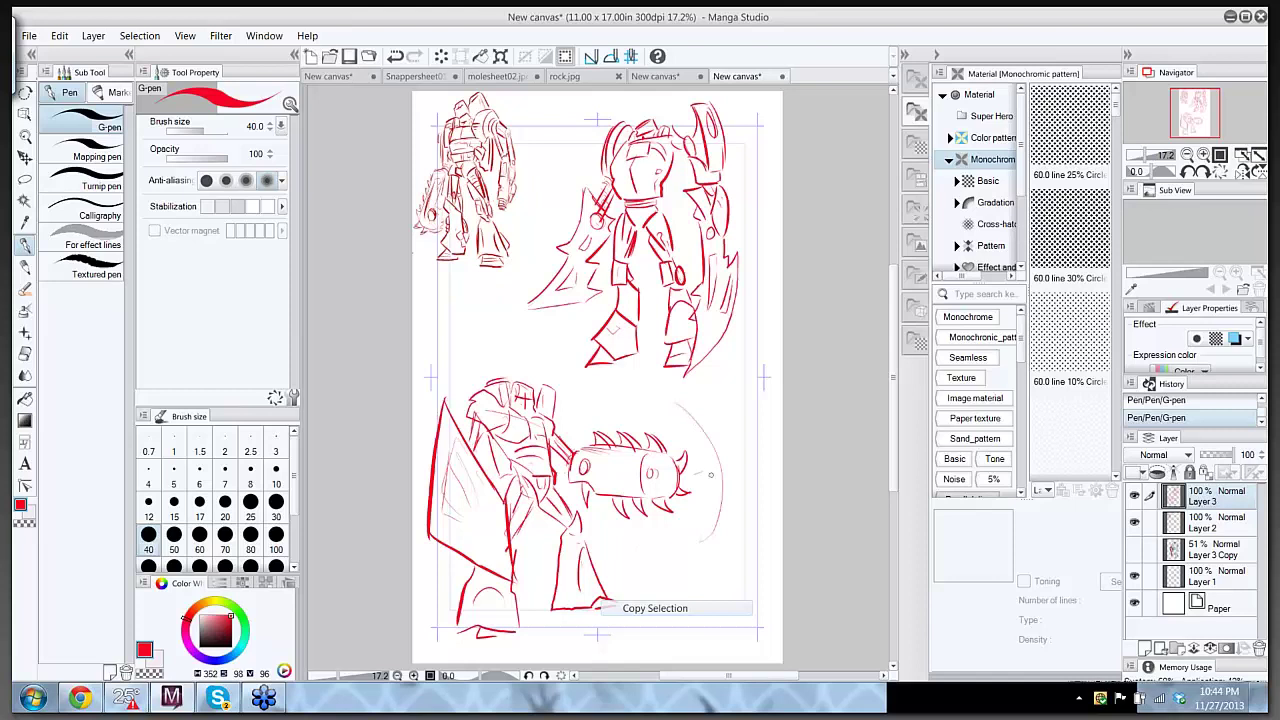
{"action": "left_click_drag", "start_coordinate": [708, 450], "coordinate": [688, 566]}
{"action": "left_click_drag", "start_coordinate": [578, 460], "coordinate": [588, 483]}
- Create a new blank 11 × 17 in canvas at 300 dpi with the existing draft settings
{"action": "left_click", "coordinate": [30, 36]}
{"action": "left_click", "coordinate": [42, 54]}
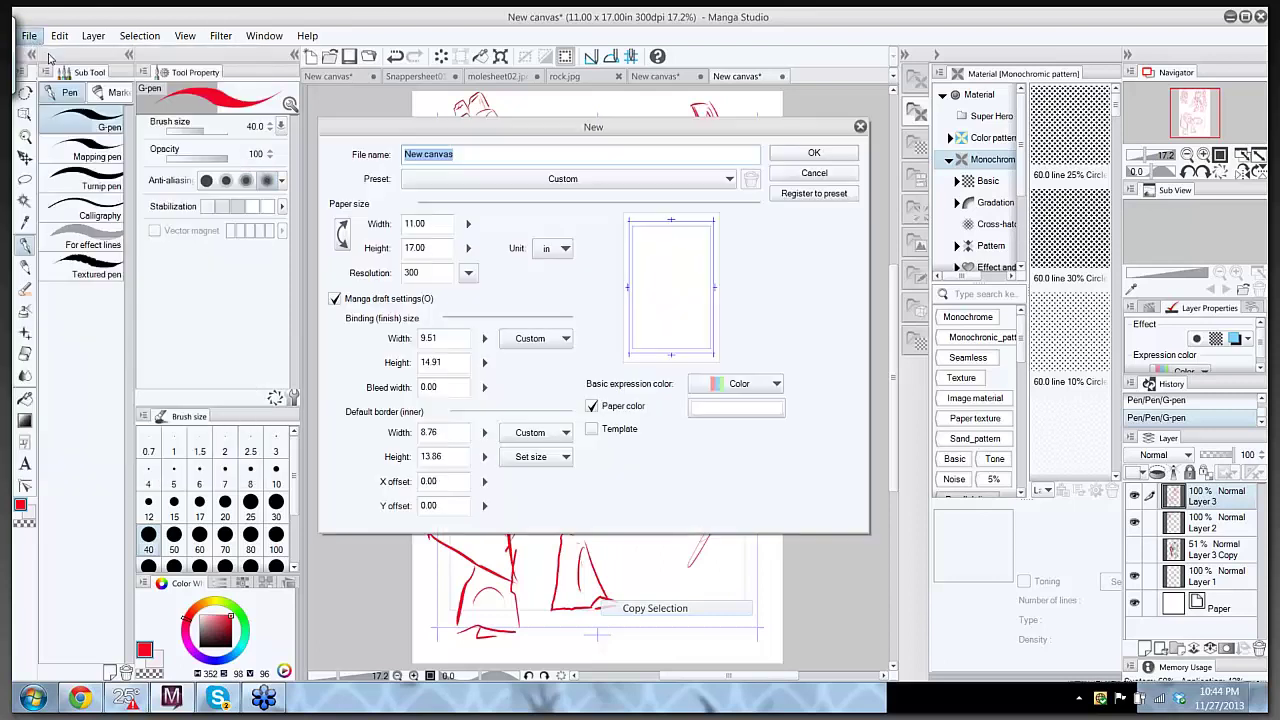
{"action": "left_click", "coordinate": [812, 153]}
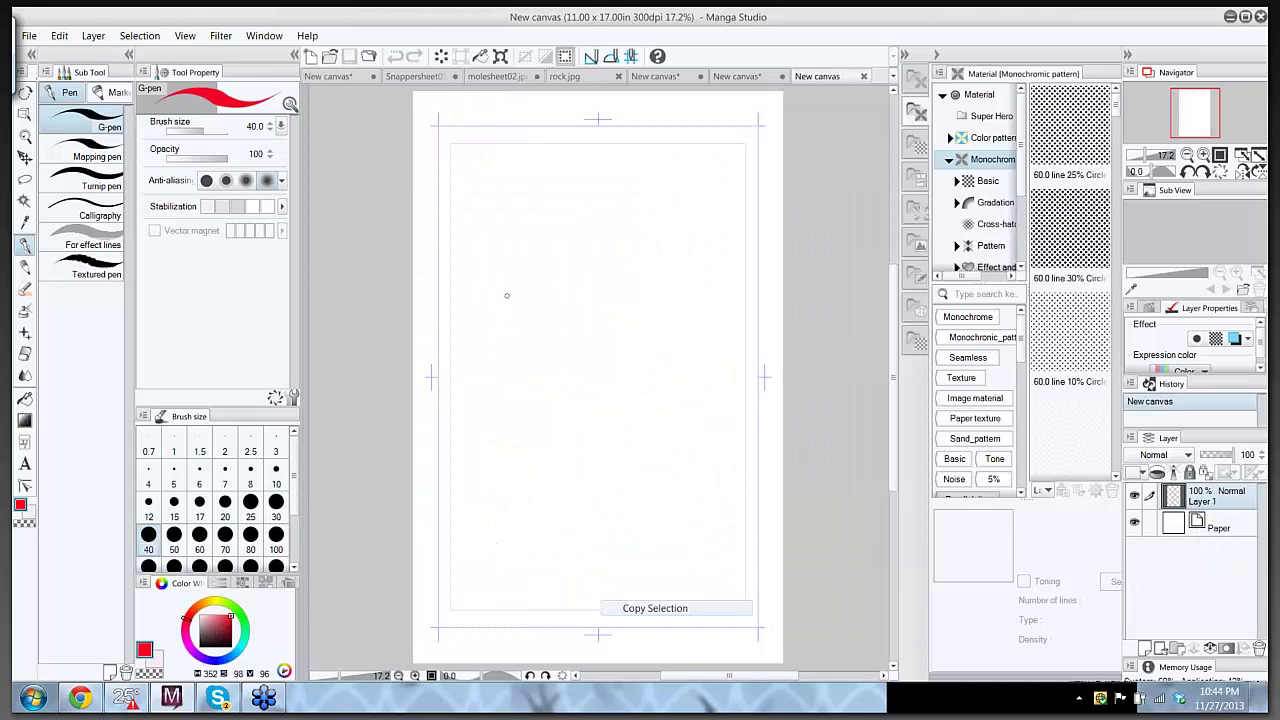
- Sketch an oval shoulder and an arm with a round elbow joint on the new canvas, and return to the robot canvas
{"action": "mouse_move", "coordinate": [488, 327]}
{"action": "left_mouse_down"}
{"action": "mouse_move", "coordinate": [478, 320]}
{"action": "mouse_move", "coordinate": [500, 282]}
{"action": "mouse_move", "coordinate": [556, 330]}
{"action": "left_mouse_up"}
{"action": "mouse_move", "coordinate": [516, 324]}
{"action": "left_mouse_down"}
{"action": "mouse_move", "coordinate": [564, 350]}
{"action": "mouse_move", "coordinate": [574, 338]}
{"action": "mouse_move", "coordinate": [624, 342]}
{"action": "mouse_move", "coordinate": [594, 360]}
{"action": "mouse_move", "coordinate": [640, 359]}
{"action": "mouse_move", "coordinate": [632, 344]}
{"action": "mouse_move", "coordinate": [650, 345]}
{"action": "left_mouse_up"}
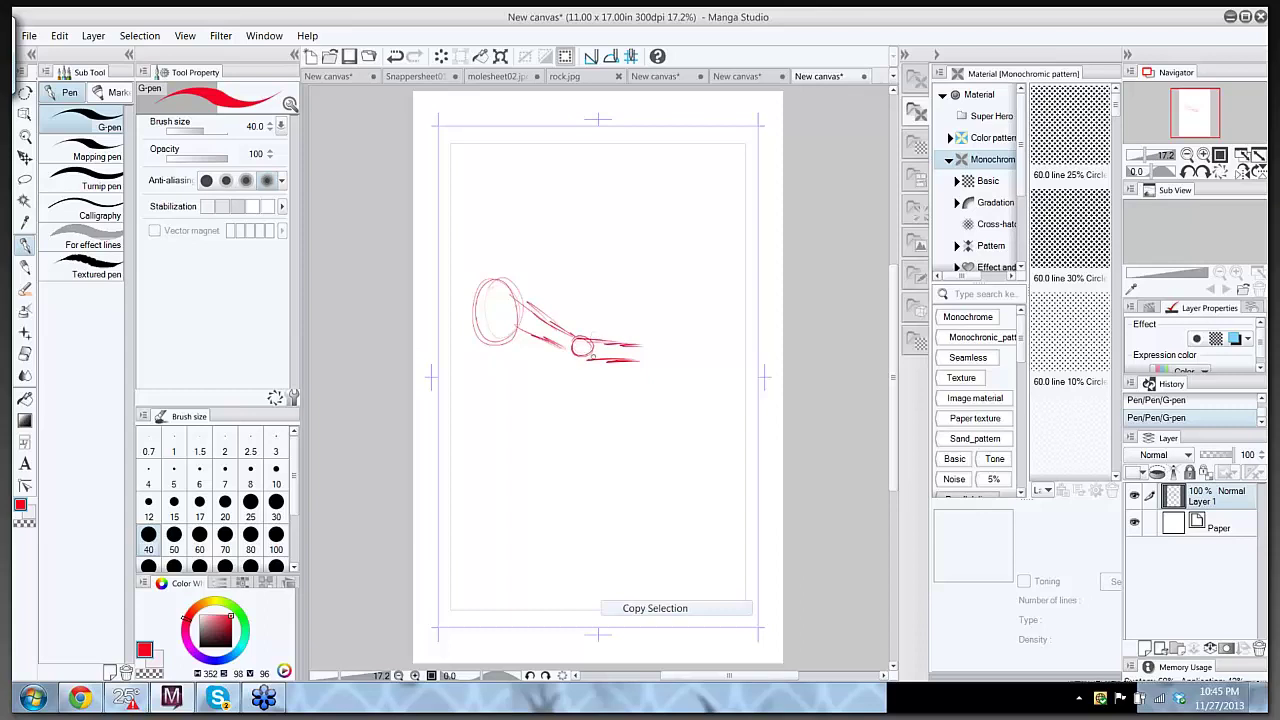
{"action": "mouse_move", "coordinate": [592, 330]}
{"action": "left_mouse_down"}
{"action": "mouse_move", "coordinate": [589, 366]}
{"action": "mouse_move", "coordinate": [588, 352]}
{"action": "mouse_move", "coordinate": [601, 358]}
{"action": "left_mouse_up"}
{"action": "left_click", "coordinate": [737, 79]}
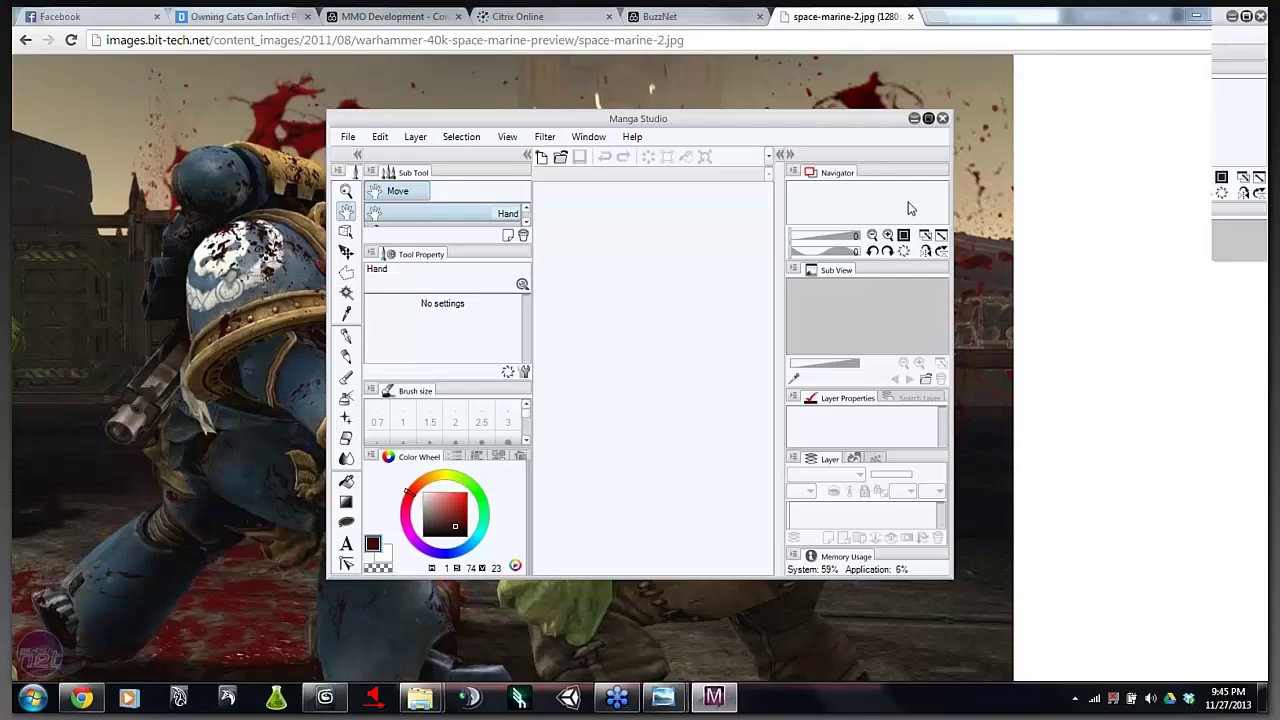
- Maximize the empty Manga Studio window
{"action": "key", "text": "super+Up"}
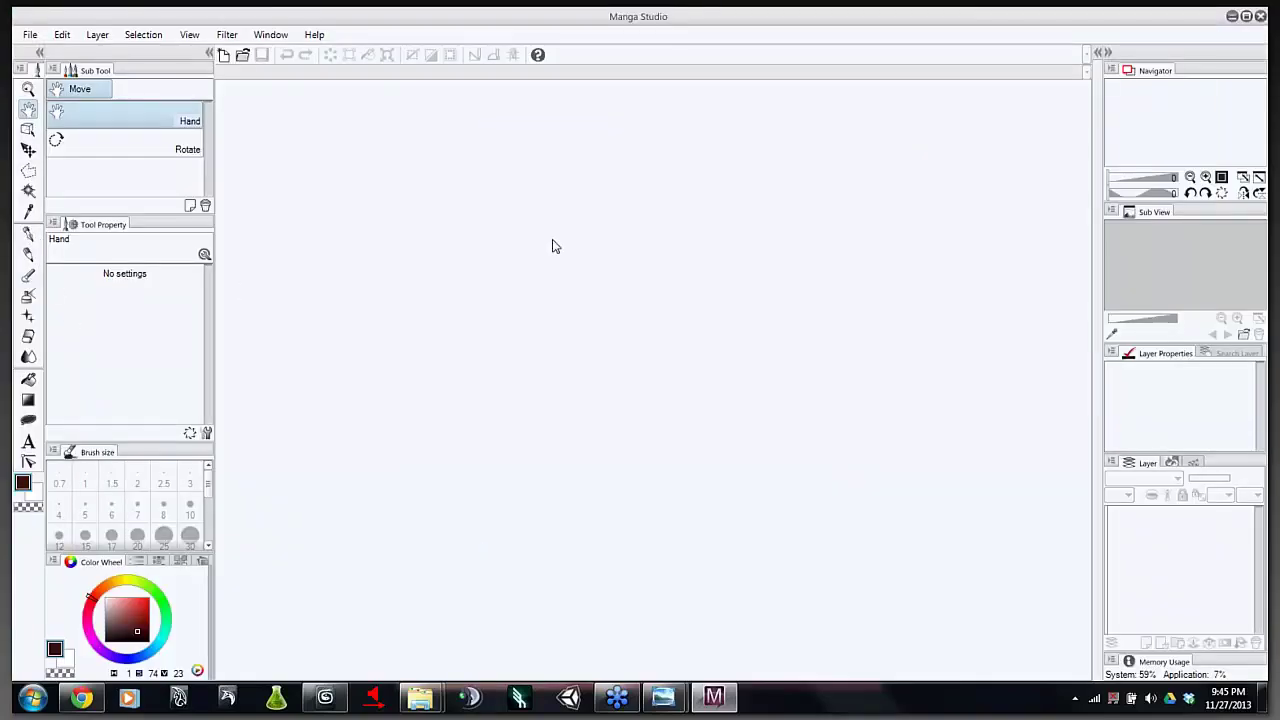
- Create a new blank 18 × 12 in color canvas at 300 dpi with draft settings off
{"action": "left_click", "coordinate": [31, 35]}
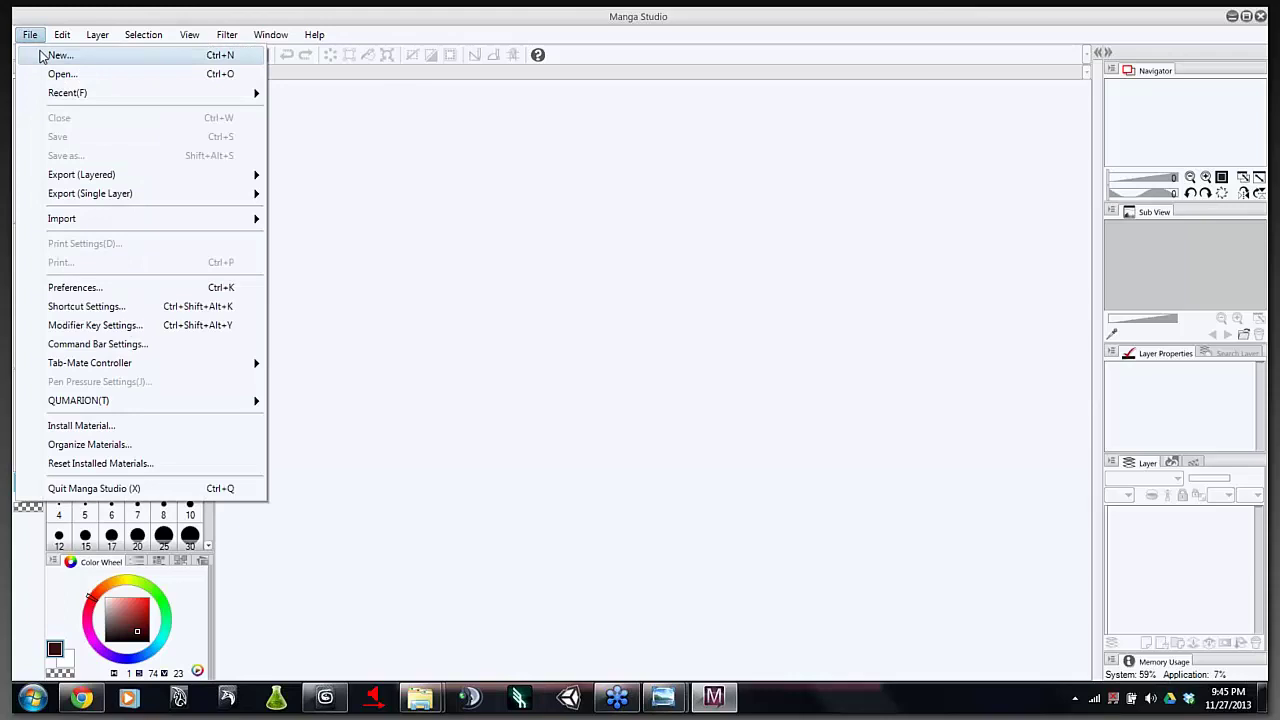
{"action": "left_click", "coordinate": [43, 57]}
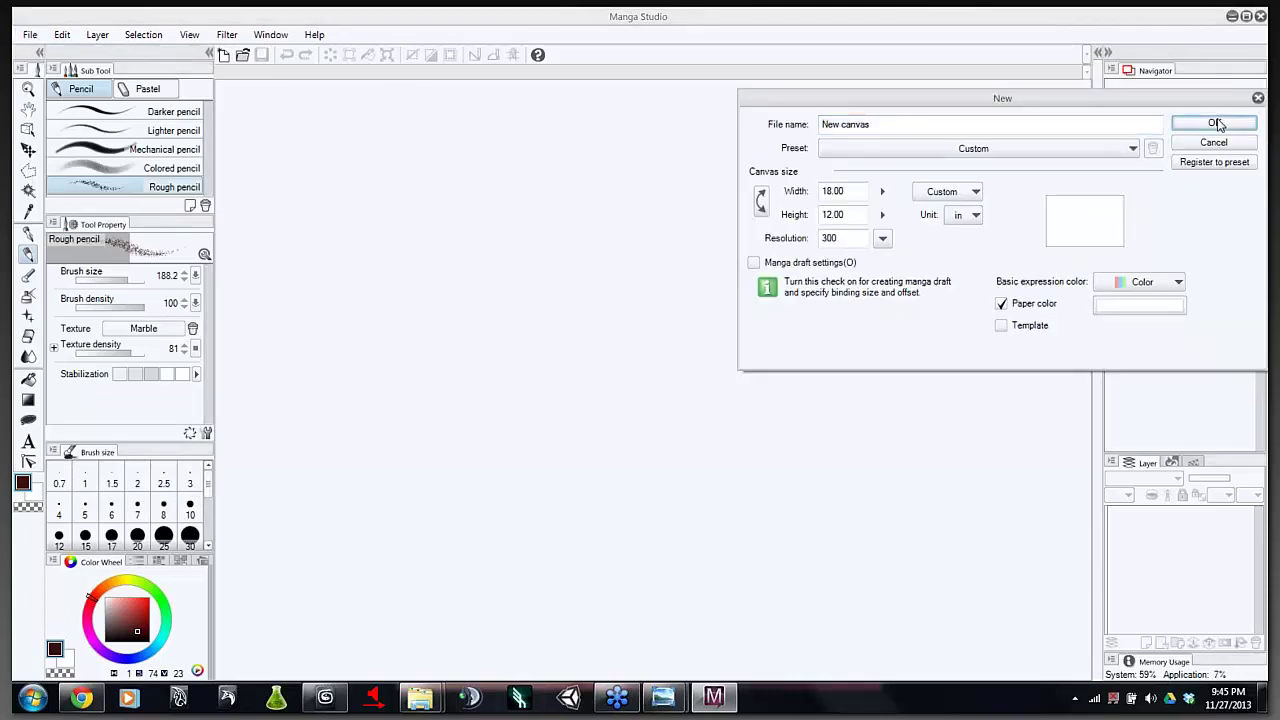
{"action": "left_click", "coordinate": [1216, 124]}
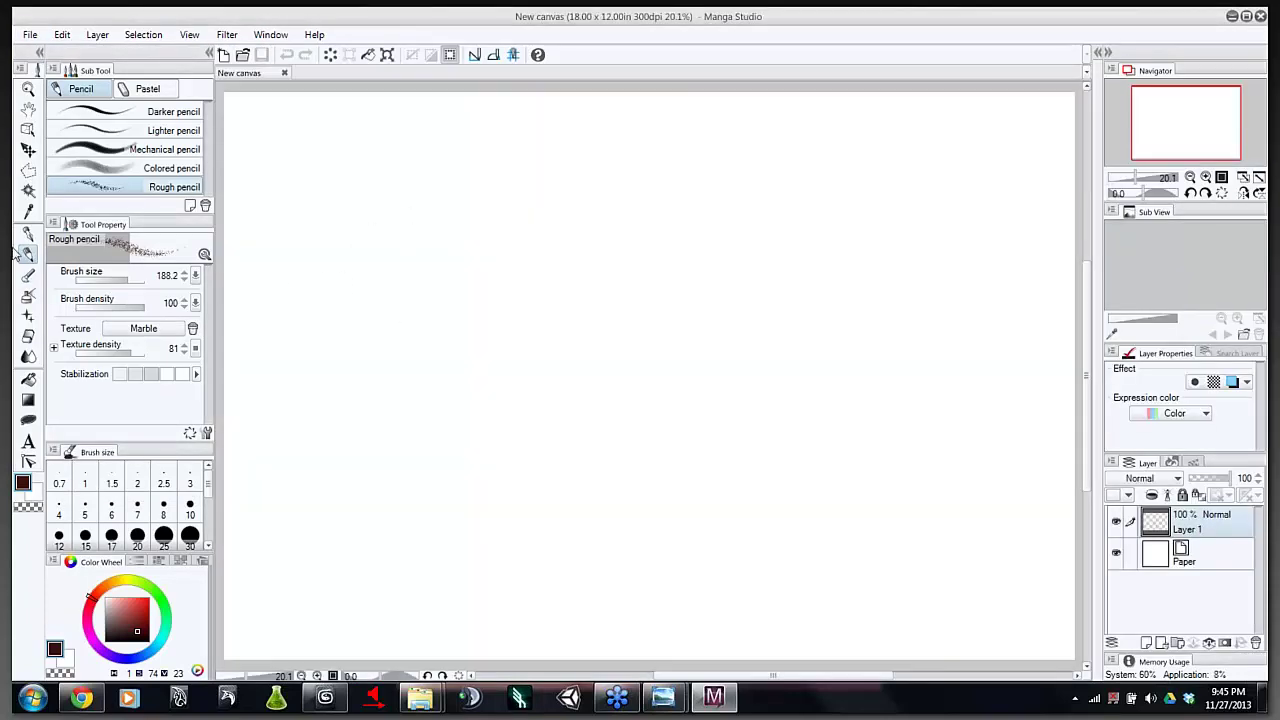
- Sketch a crescent-shaped curved end and a large boxy arm segment extending from it, using the Darker pencil
{"action": "left_click", "coordinate": [120, 111]}
{"action": "mouse_move", "coordinate": [648, 226]}
{"action": "left_mouse_down"}
{"action": "mouse_move", "coordinate": [597, 209]}
{"action": "mouse_move", "coordinate": [575, 318]}
{"action": "mouse_move", "coordinate": [628, 312]}
{"action": "left_mouse_up"}
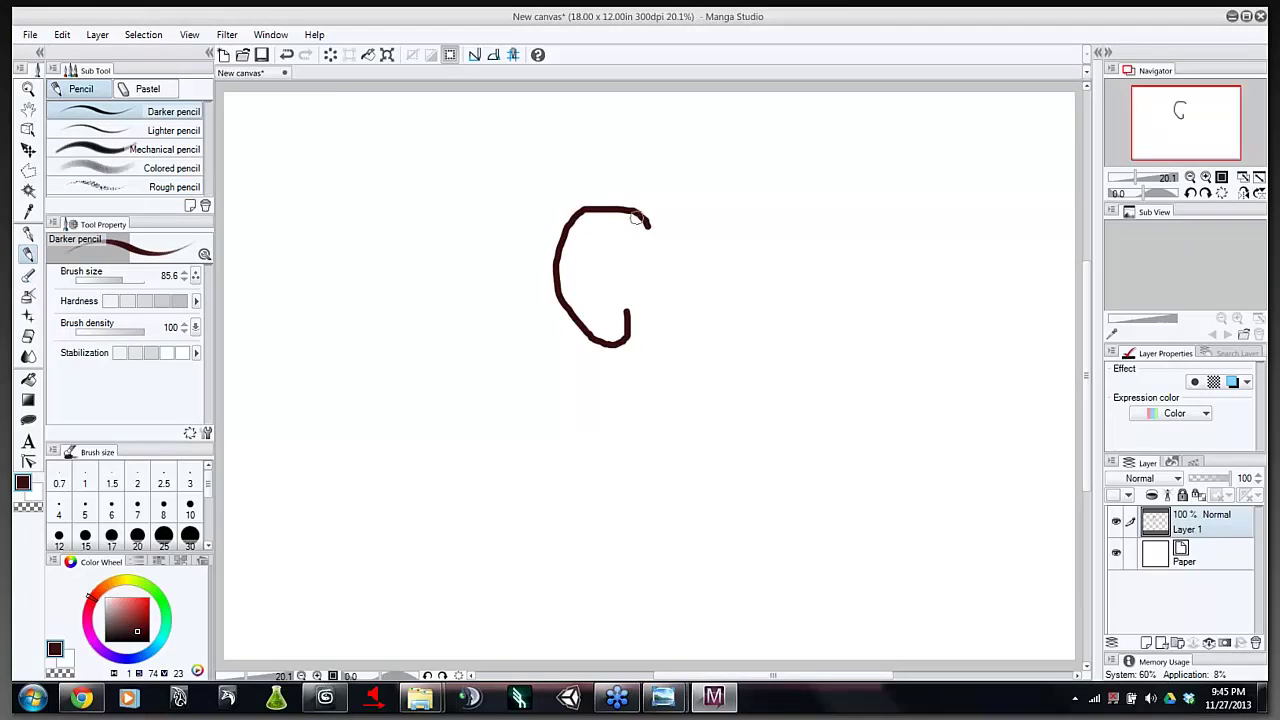
{"action": "mouse_move", "coordinate": [646, 214]}
{"action": "left_mouse_down"}
{"action": "mouse_move", "coordinate": [611, 221]}
{"action": "mouse_move", "coordinate": [595, 250]}
{"action": "mouse_move", "coordinate": [637, 314]}
{"action": "left_mouse_up"}
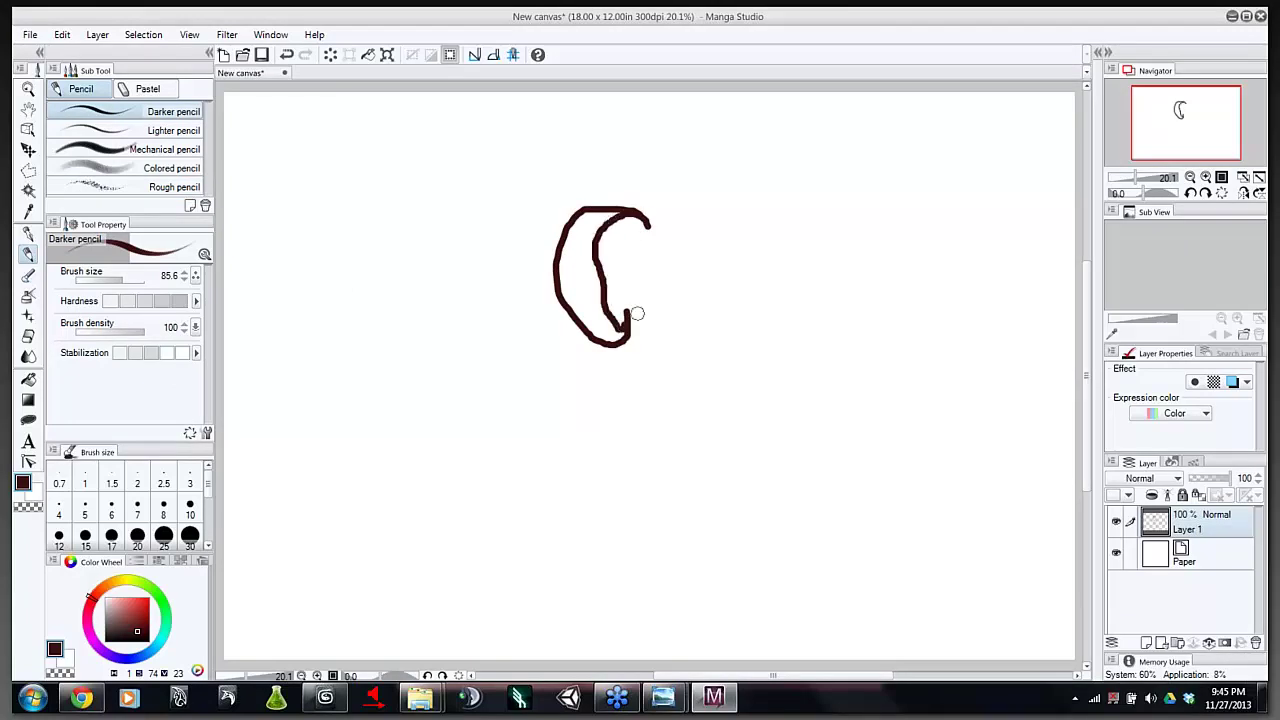
{"action": "mouse_move", "coordinate": [630, 213]}
{"action": "left_mouse_down"}
{"action": "mouse_move", "coordinate": [946, 376]}
{"action": "mouse_move", "coordinate": [811, 384]}
{"action": "mouse_move", "coordinate": [545, 340]}
{"action": "left_mouse_up"}
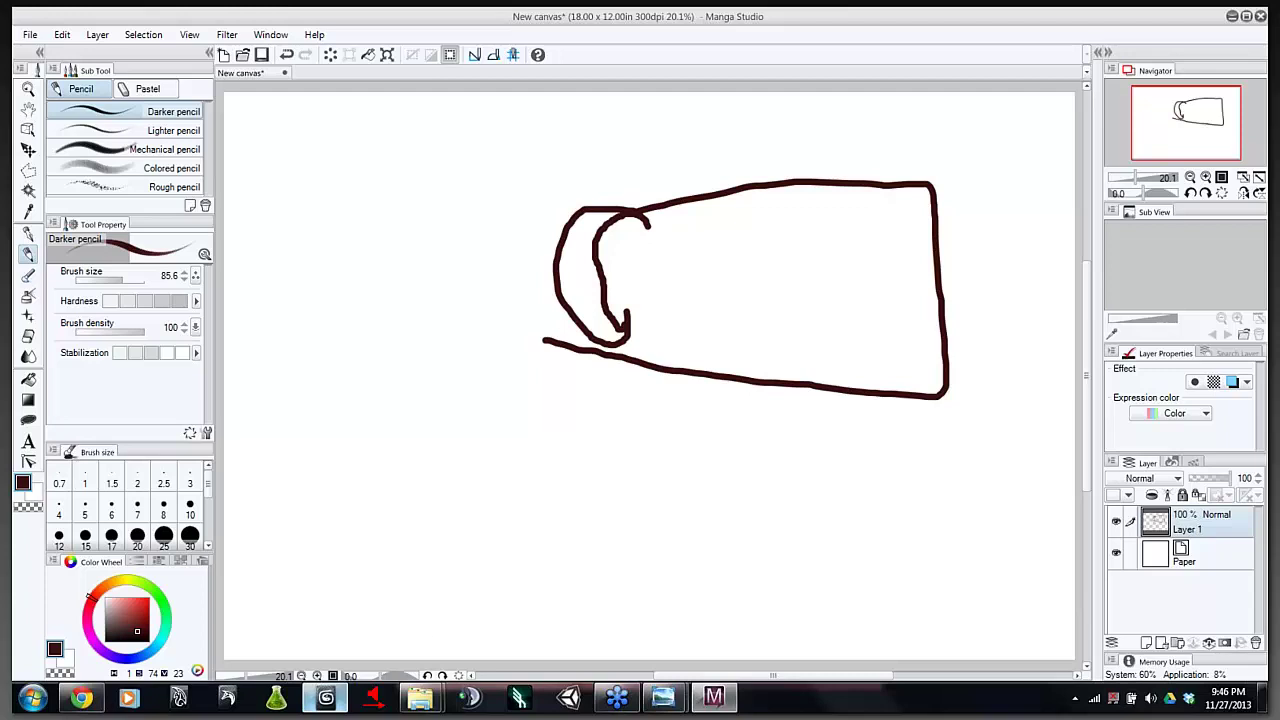
- Switch to 3ds Max and examine the arm joints and gun mounts of the turret models up close
{"action": "left_click", "coordinate": [326, 697]}
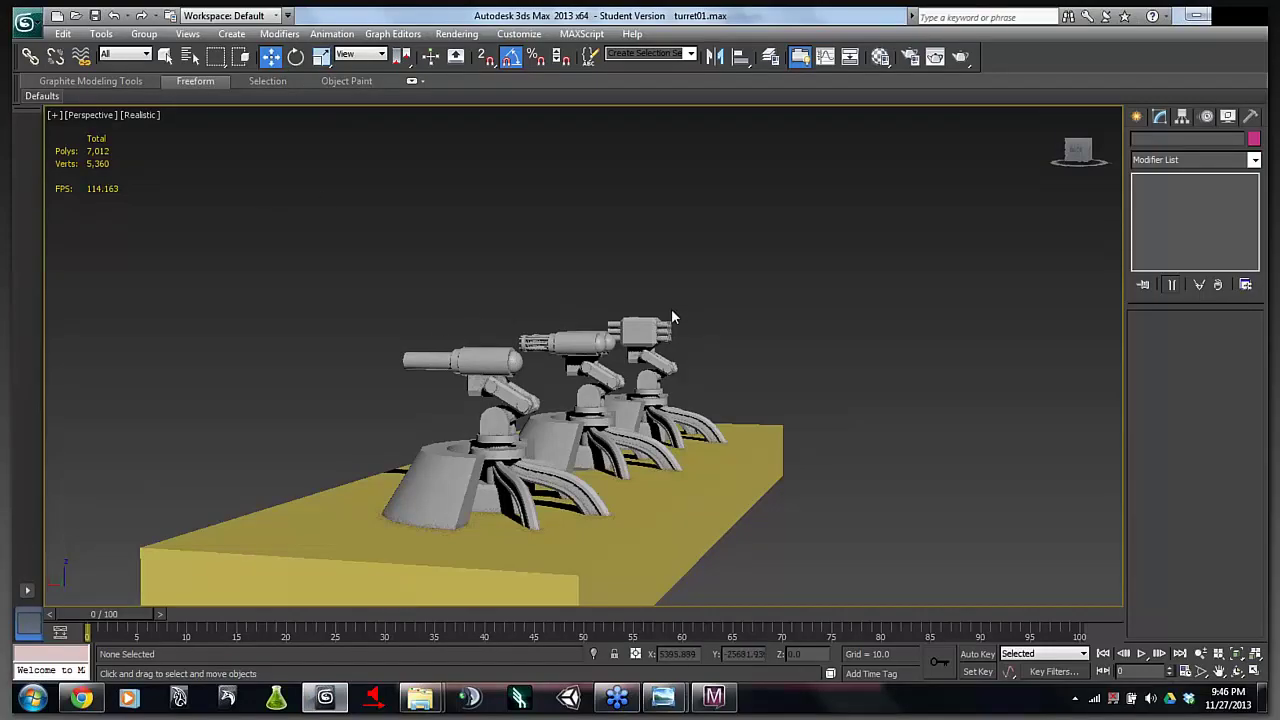
{"action": "scroll", "coordinate": [658, 330], "scroll_direction": "up", "scroll_amount": 3}
{"action": "scroll", "coordinate": [658, 330], "scroll_direction": "up", "scroll_amount": 3}
{"action": "scroll", "coordinate": [640, 400], "scroll_direction": "down", "scroll_amount": 5}
{"action": "left_click", "coordinate": [628, 422]}
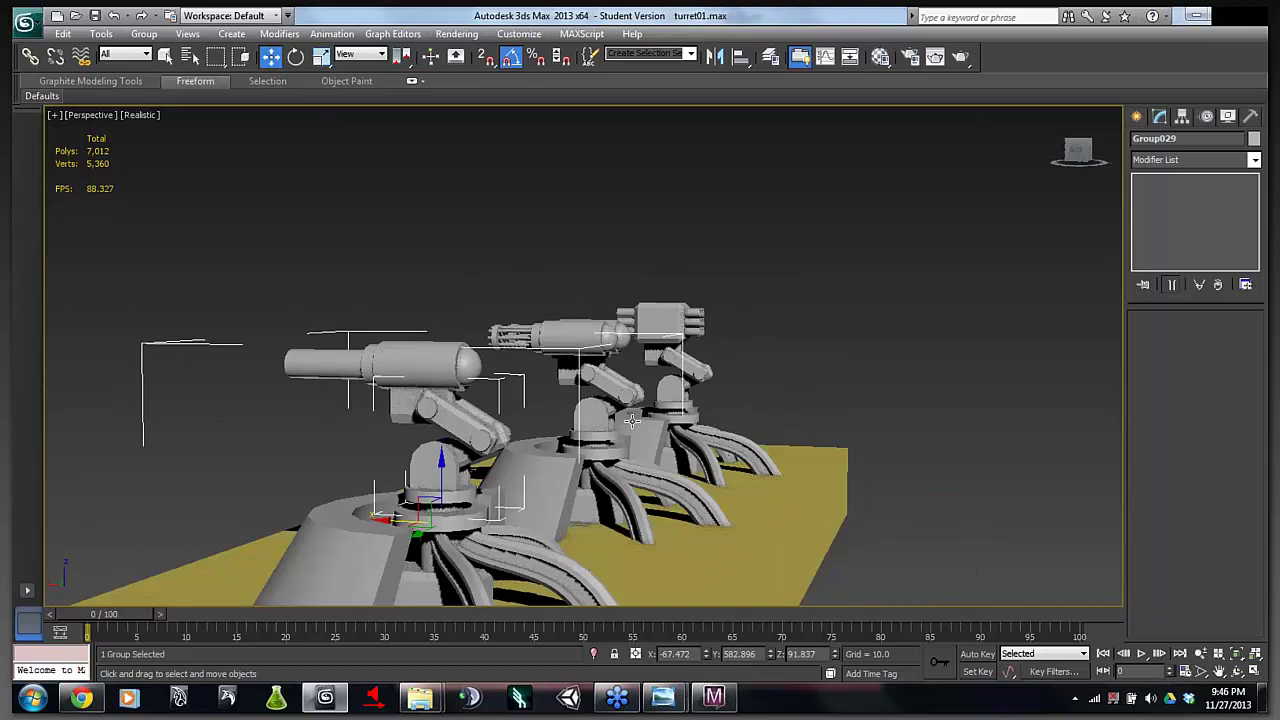
{"action": "scroll", "coordinate": [628, 422], "scroll_direction": "up", "scroll_amount": 4}
{"action": "scroll", "coordinate": [630, 400], "scroll_direction": "up", "scroll_amount": 5}
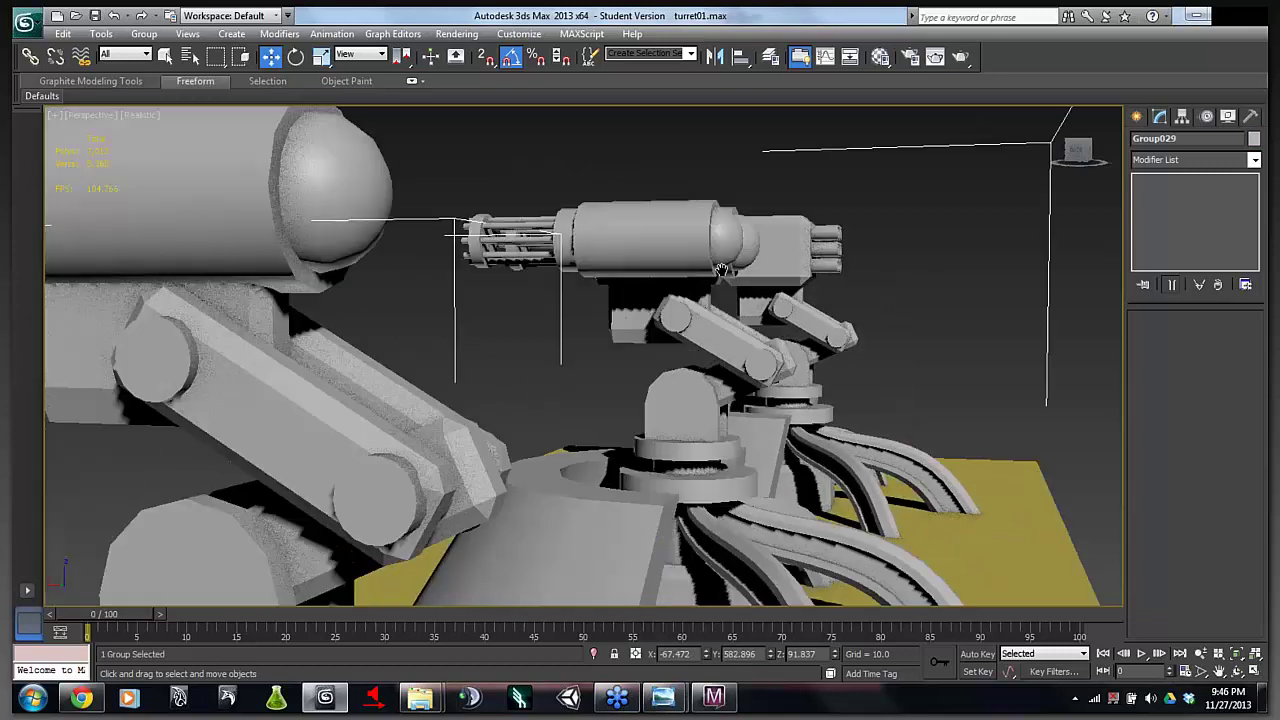
{"action": "scroll", "coordinate": [636, 298], "scroll_direction": "down", "scroll_amount": 5}
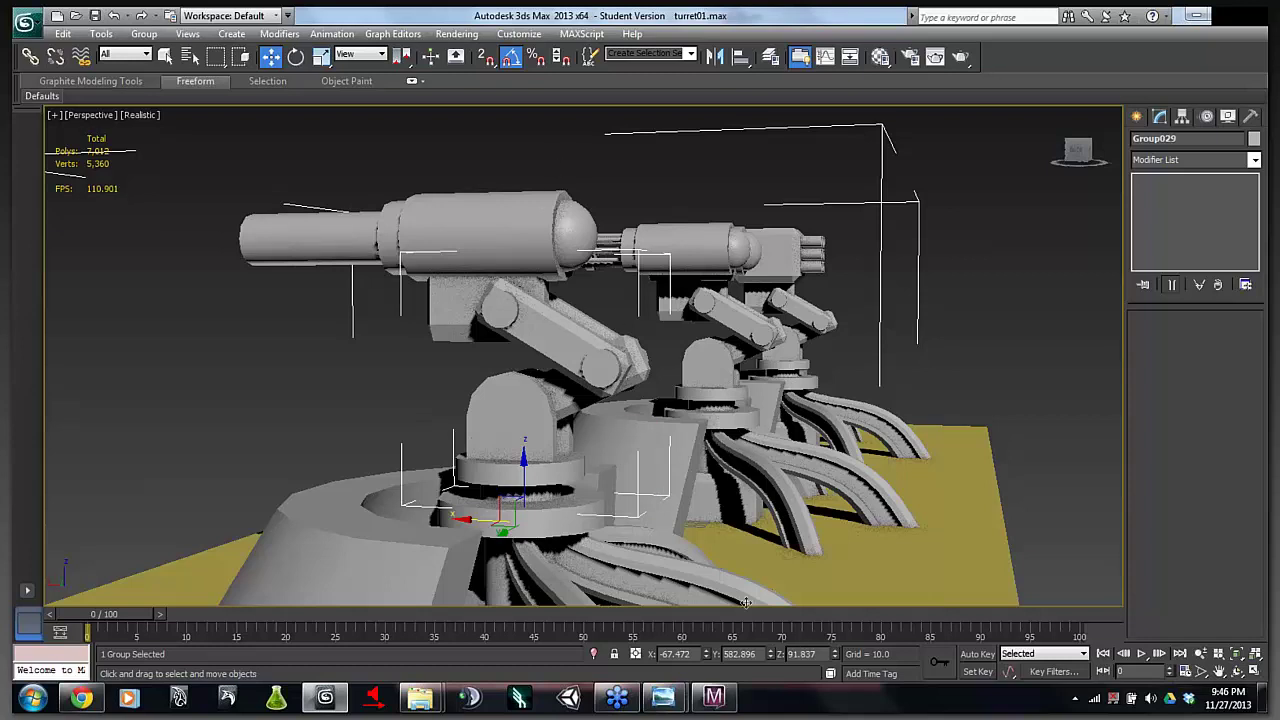
- Glance back at the Manga Studio sketch, return to the 3ds Max turret scene and clear the selection
{"action": "mouse_move", "coordinate": [707, 703]}
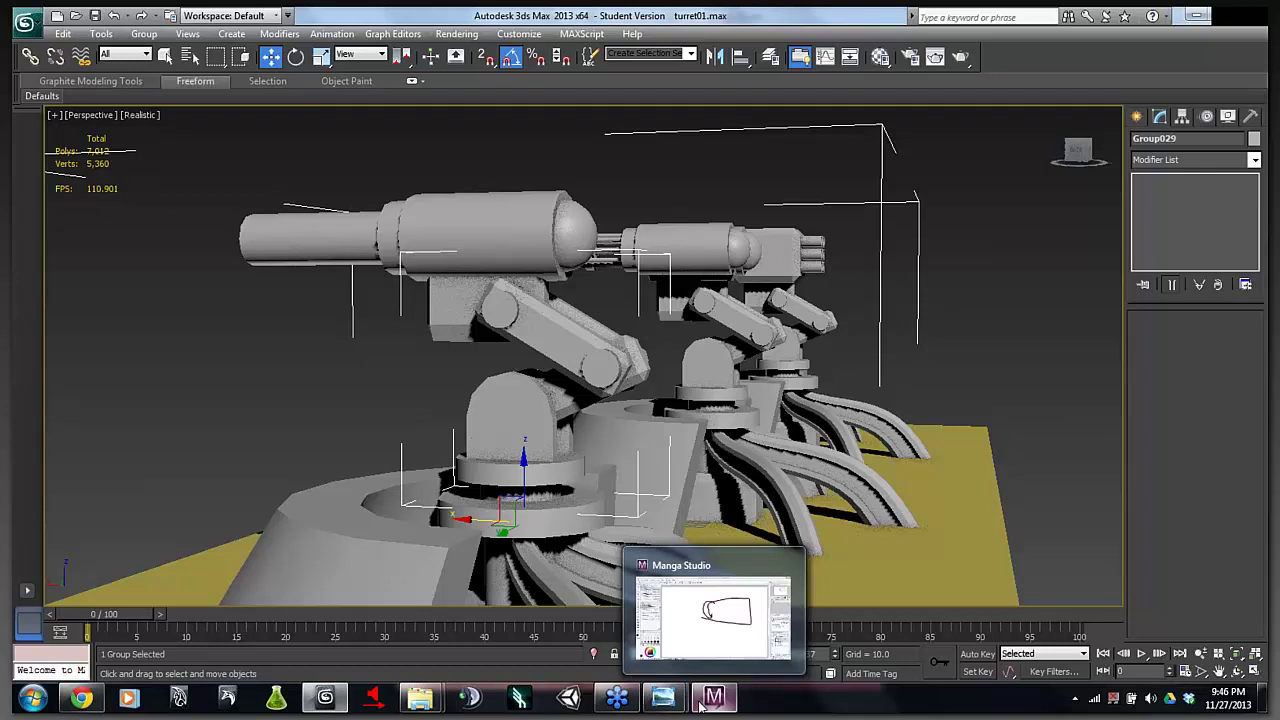
{"action": "left_click", "coordinate": [729, 662]}
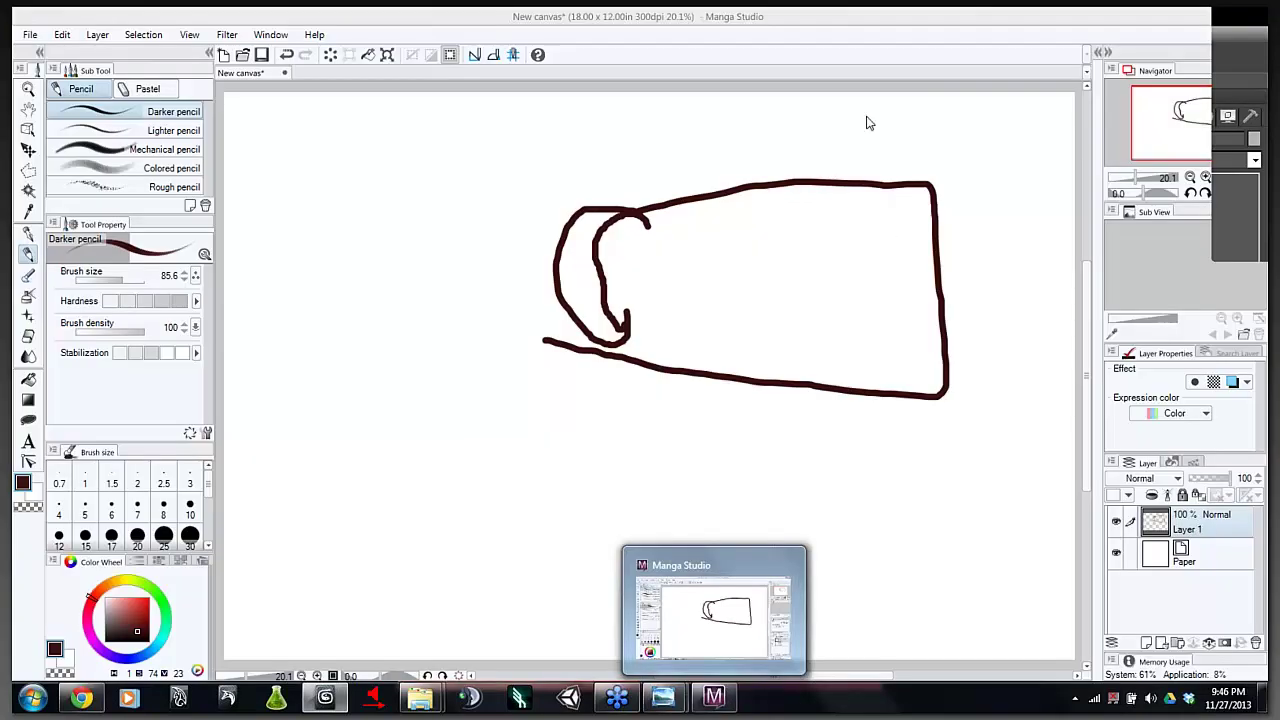
{"action": "key", "text": "alt+Tab"}
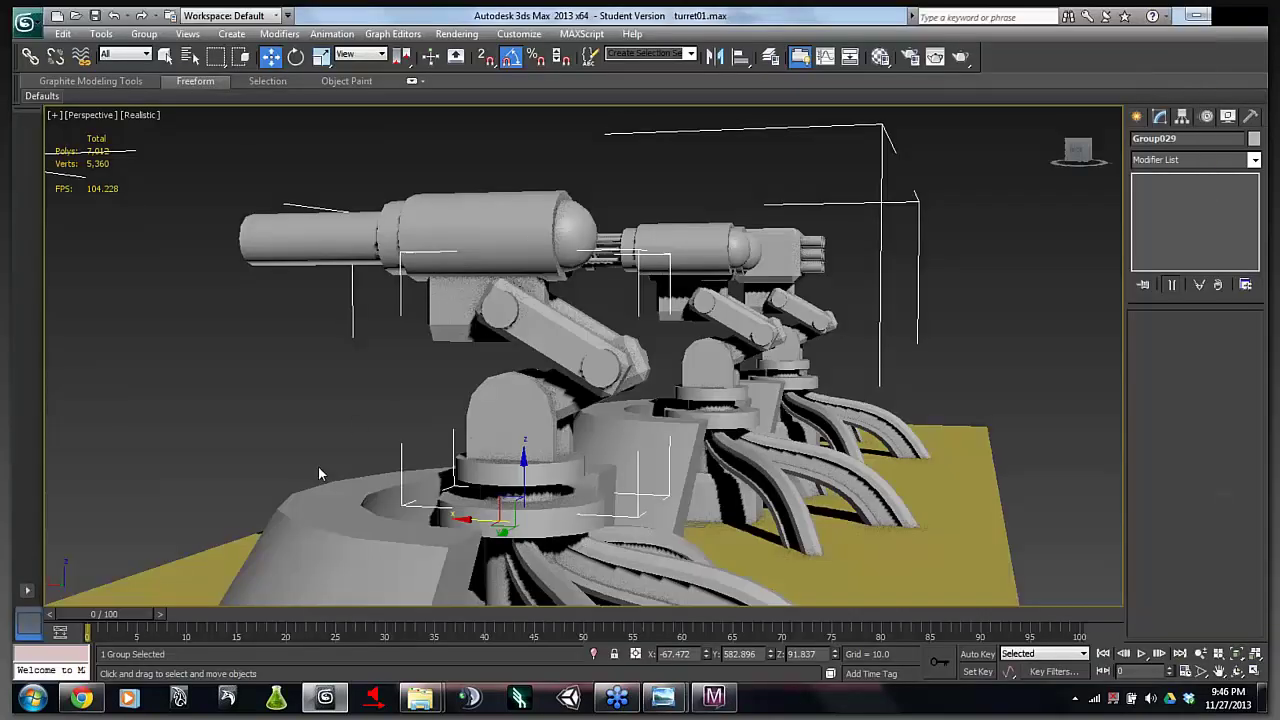
{"action": "left_click", "coordinate": [210, 453]}
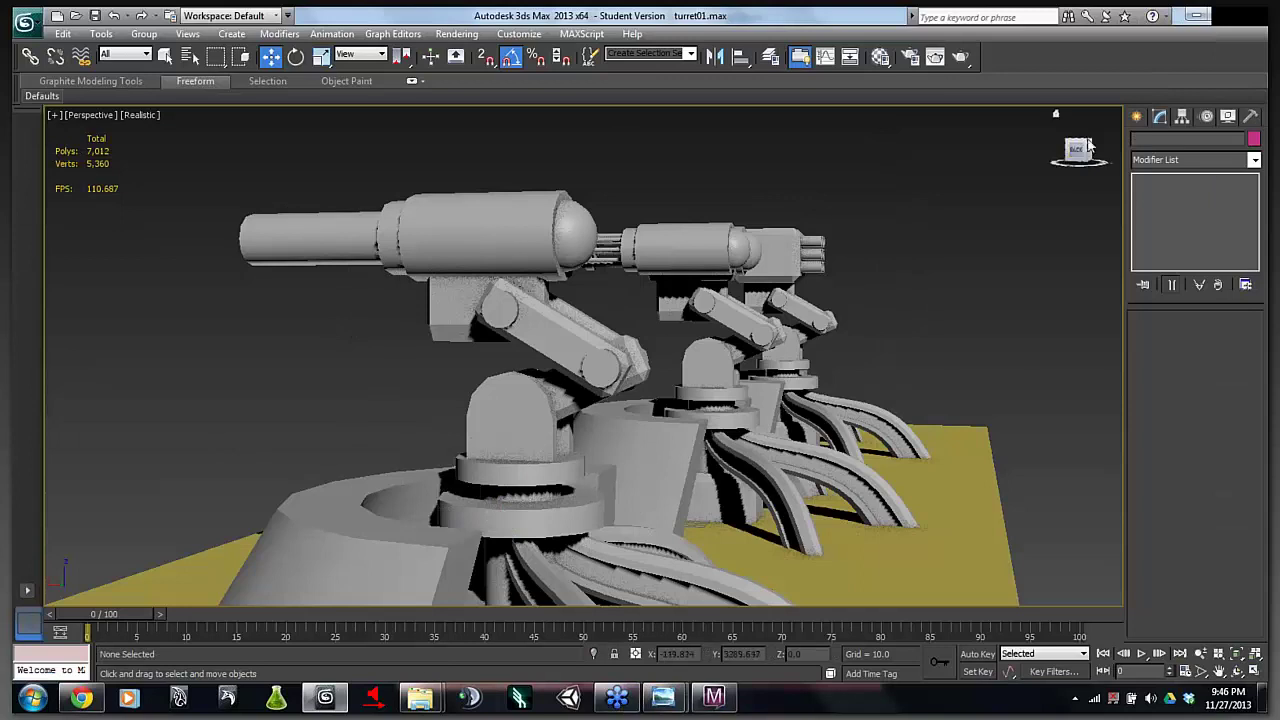
- Examine the row of turrets from above, then from the front with all three weapon types in view
{"action": "left_click_drag", "start_coordinate": [1075, 147], "coordinate": [1010, 160]}
{"action": "scroll", "coordinate": [929, 213], "scroll_direction": "down", "scroll_amount": 3}
{"action": "left_click_drag", "start_coordinate": [929, 213], "coordinate": [922, 108]}
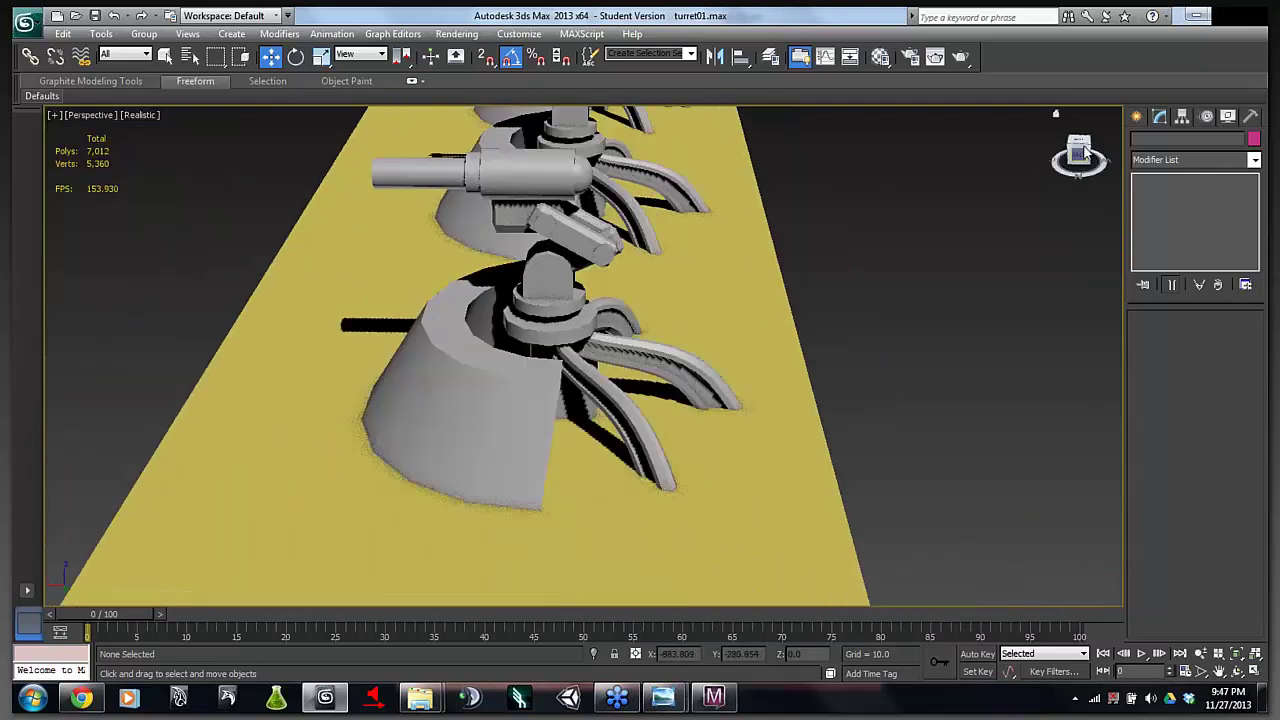
{"action": "left_click_drag", "start_coordinate": [1082, 153], "coordinate": [1110, 136]}
{"action": "left_click_drag", "start_coordinate": [653, 283], "coordinate": [835, 405]}
{"action": "mouse_move", "coordinate": [1077, 150]}
{"action": "left_mouse_down"}
{"action": "mouse_move", "coordinate": [1058, 150]}
{"action": "mouse_move", "coordinate": [1106, 149]}
{"action": "mouse_move", "coordinate": [1053, 154]}
{"action": "left_mouse_up"}
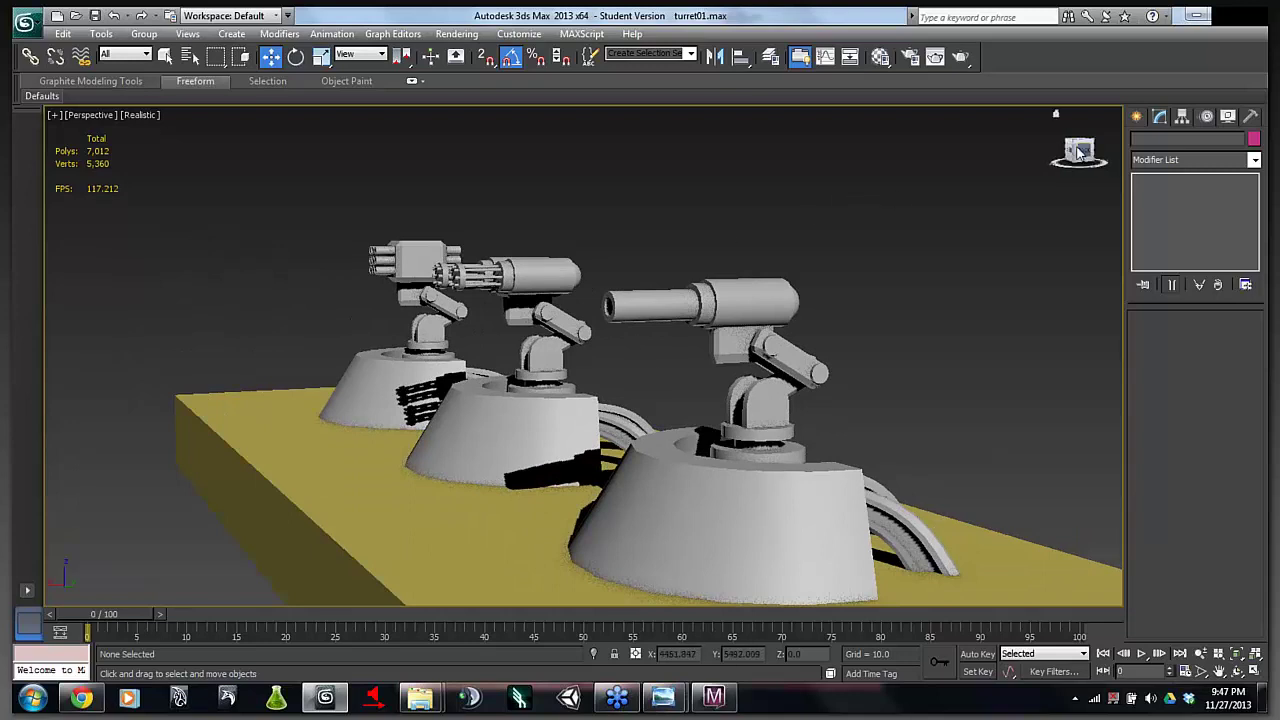
{"action": "mouse_move", "coordinate": [1078, 151]}
{"action": "left_mouse_down"}
{"action": "mouse_move", "coordinate": [1063, 151]}
{"action": "mouse_move", "coordinate": [1077, 153]}
{"action": "left_mouse_up"}
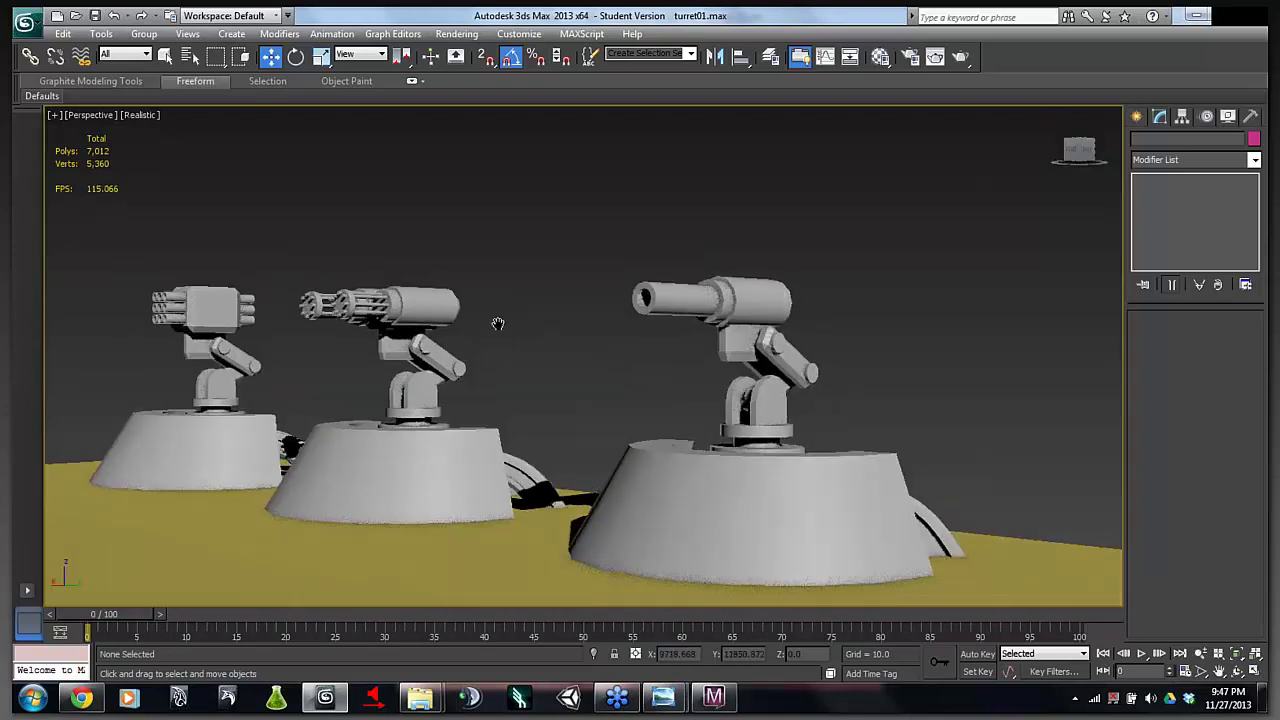
{"action": "left_click_drag", "start_coordinate": [497, 322], "coordinate": [509, 311]}
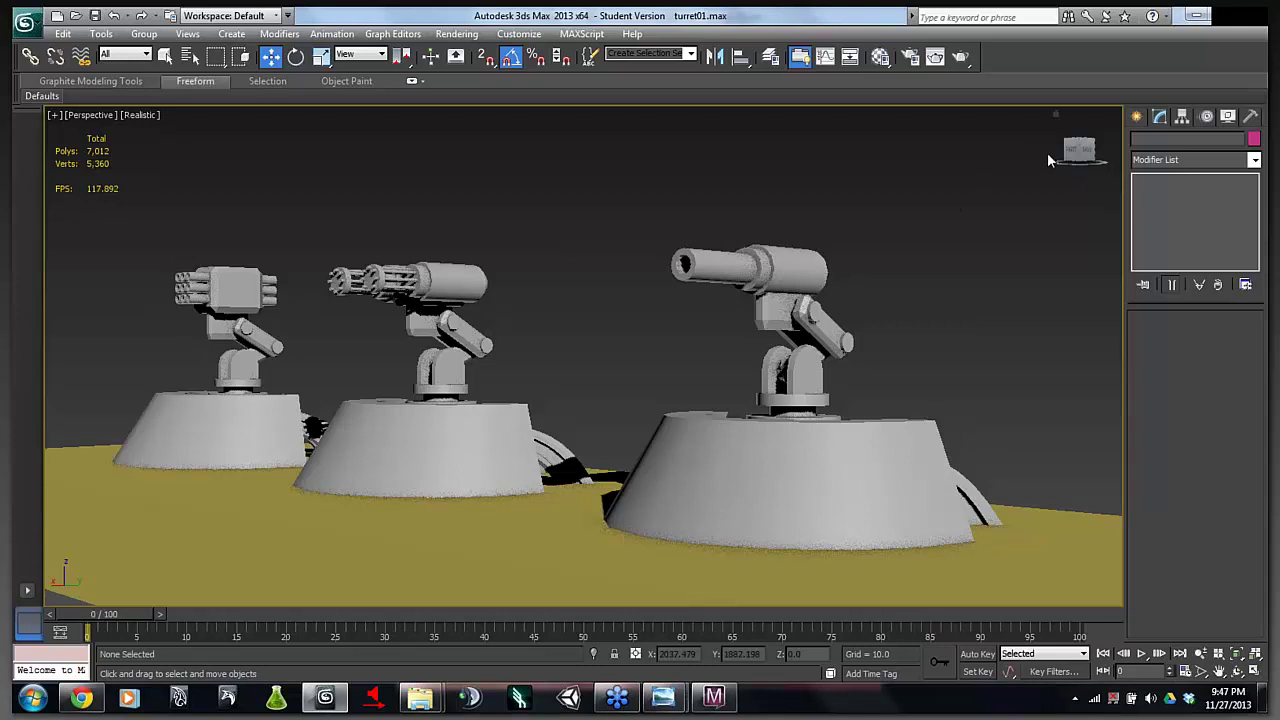
- Inspect the single-barrel turret's cannon and pivot joints from the front, then compare it with the other two turrets
{"action": "left_click", "coordinate": [1090, 148]}
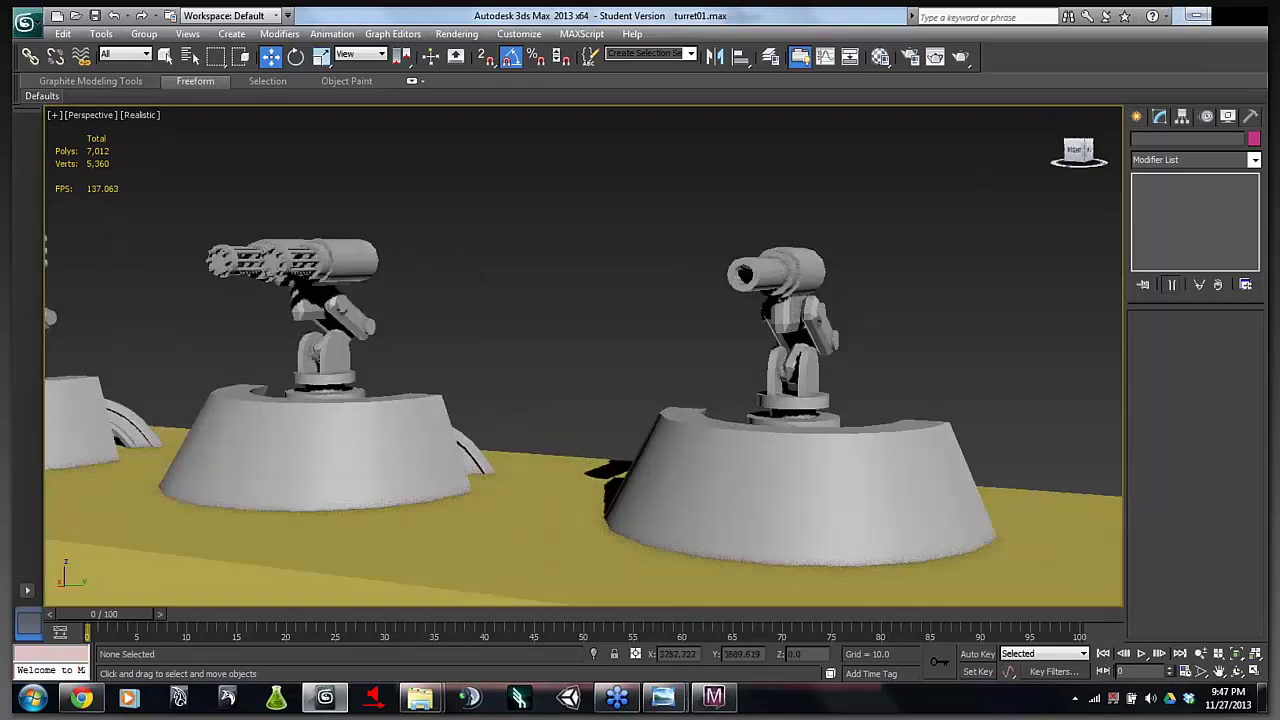
{"action": "left_click_drag", "start_coordinate": [870, 190], "coordinate": [530, 266]}
{"action": "scroll", "coordinate": [964, 196], "scroll_direction": "up", "scroll_amount": 3}
{"action": "scroll", "coordinate": [940, 180], "scroll_direction": "down", "scroll_amount": 2}
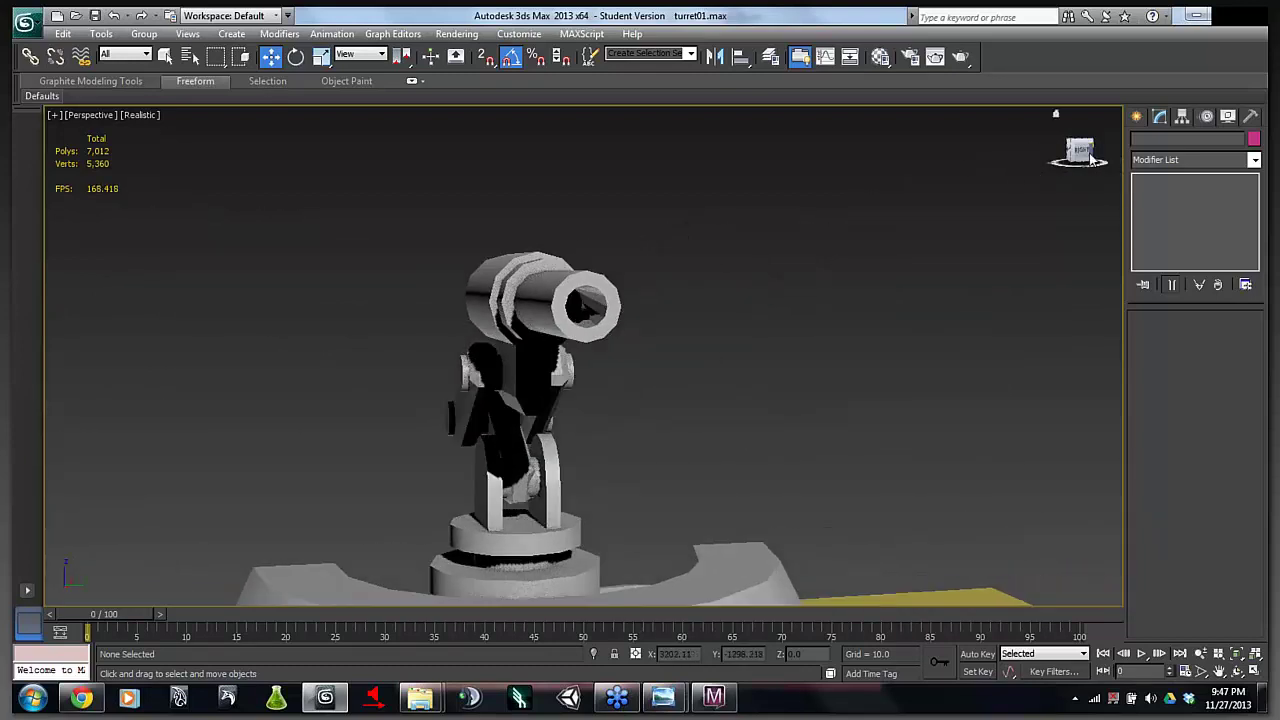
{"action": "left_click_drag", "start_coordinate": [1076, 155], "coordinate": [983, 186]}
{"action": "scroll", "coordinate": [817, 233], "scroll_direction": "down", "scroll_amount": 3}
{"action": "left_click_drag", "start_coordinate": [1080, 151], "coordinate": [1048, 175]}
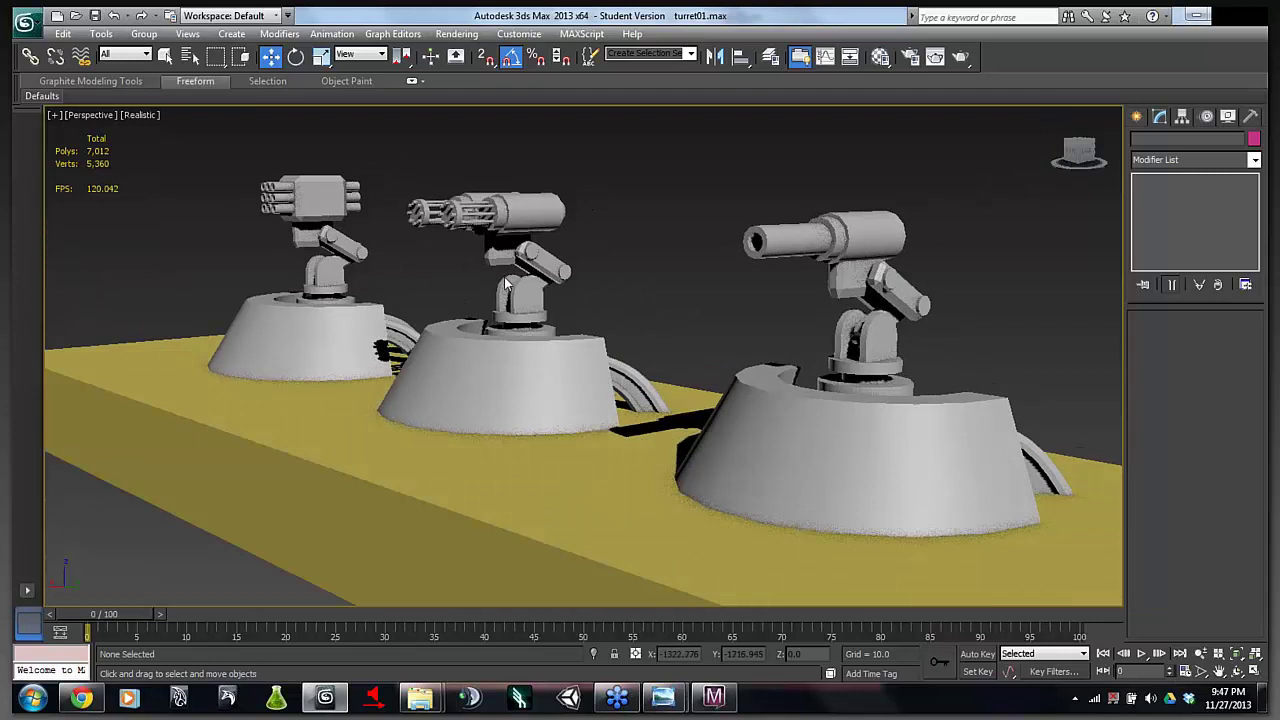
{"action": "left_click_drag", "start_coordinate": [493, 293], "coordinate": [426, 312]}
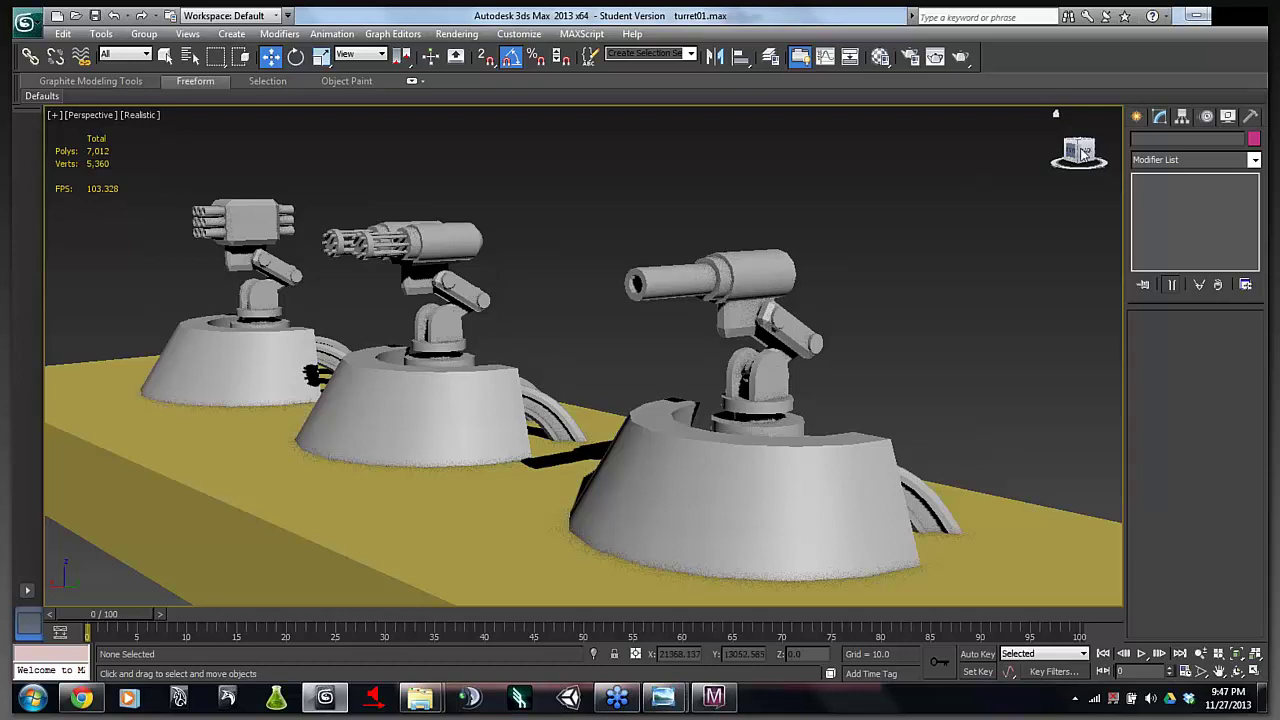
- Compare the three turrets' silhouettes and weapon heads from the side, head-on and a raised three-quarter angle
{"action": "left_click_drag", "start_coordinate": [1079, 150], "coordinate": [1205, 148]}
{"action": "left_click_drag", "start_coordinate": [656, 508], "coordinate": [612, 509]}
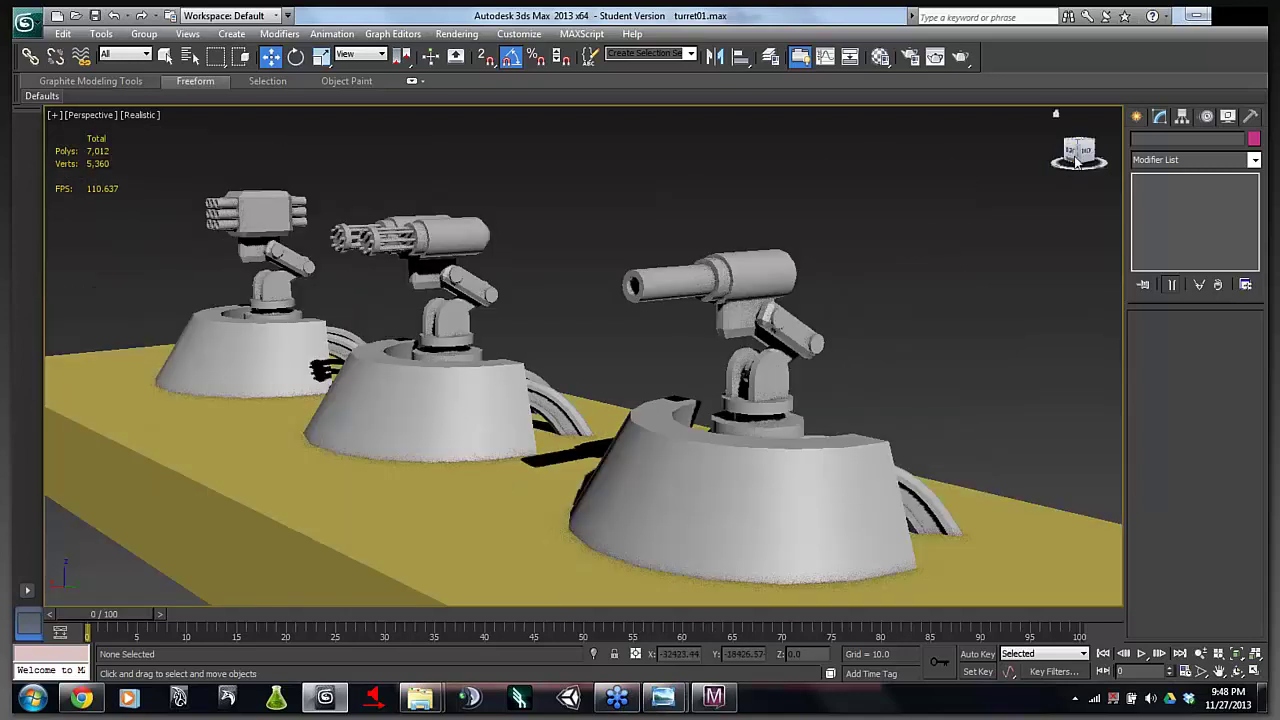
{"action": "mouse_move", "coordinate": [1086, 150]}
{"action": "left_mouse_down"}
{"action": "mouse_move", "coordinate": [1052, 152]}
{"action": "mouse_move", "coordinate": [1089, 147]}
{"action": "left_mouse_up"}
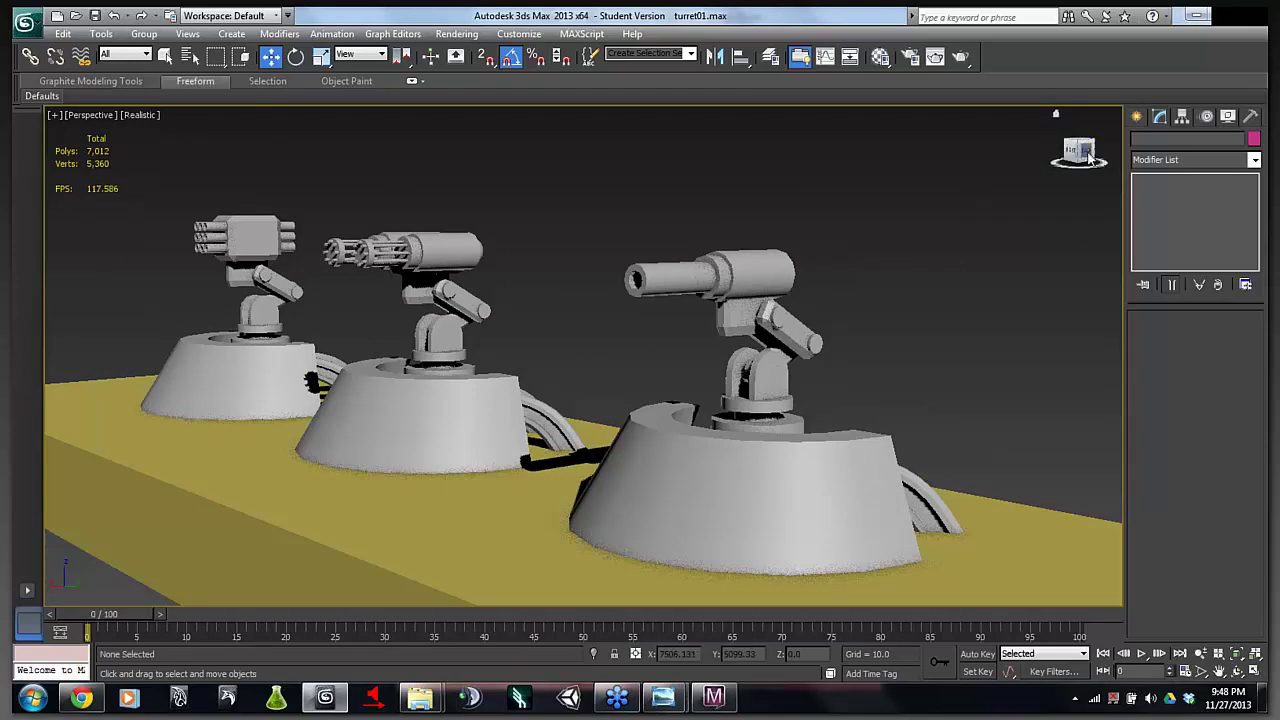
{"action": "left_click_drag", "start_coordinate": [1086, 153], "coordinate": [1068, 150]}
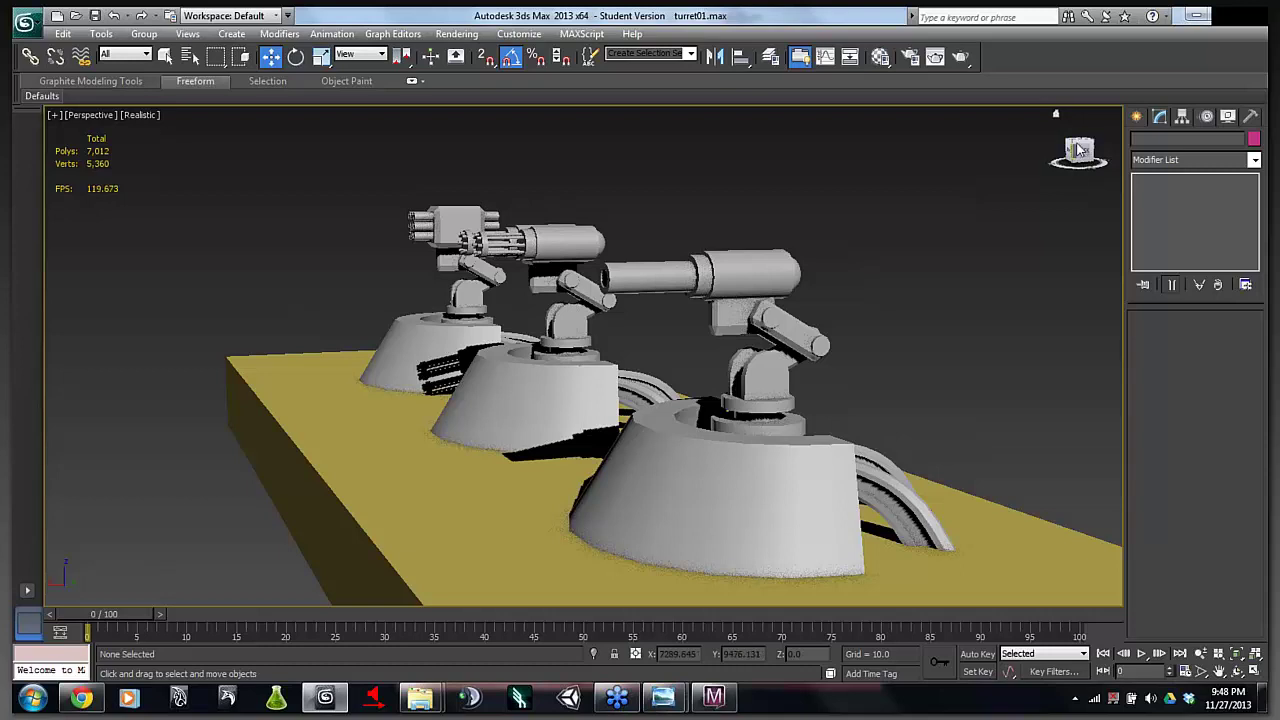
{"action": "left_click", "coordinate": [1080, 148]}
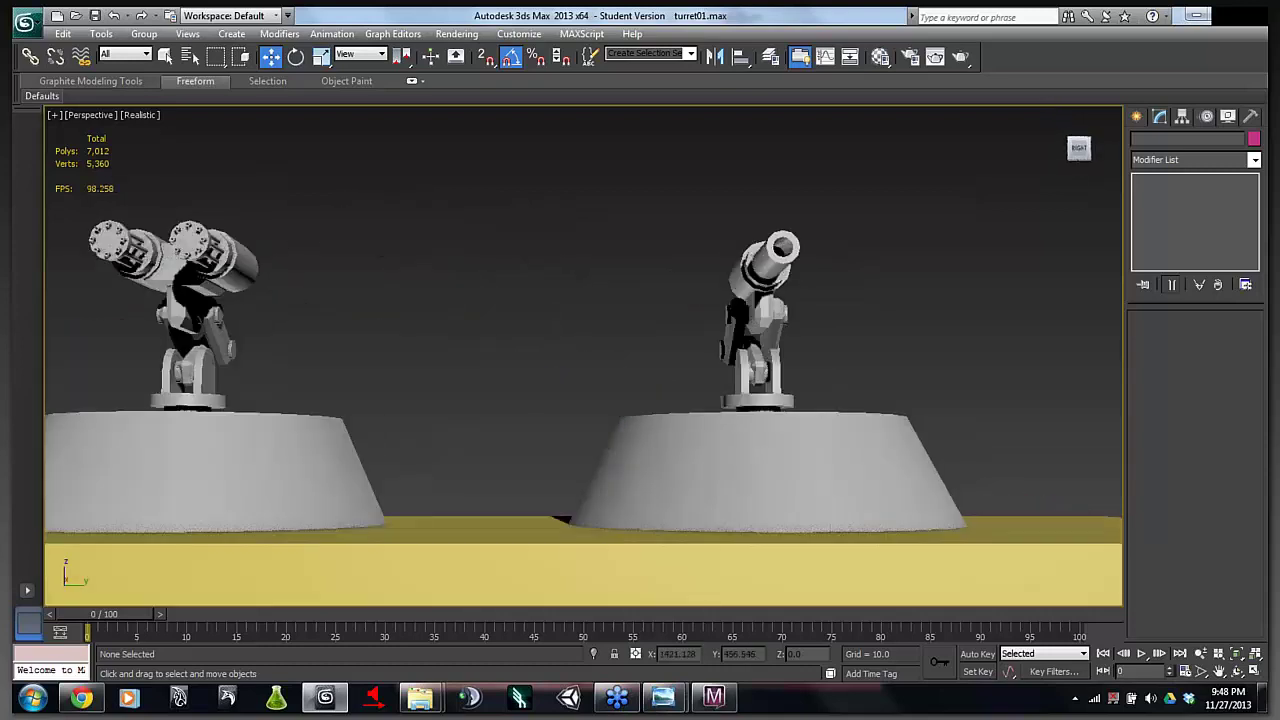
{"action": "key", "text": "shift+z"}
{"action": "key", "text": "shift+z"}
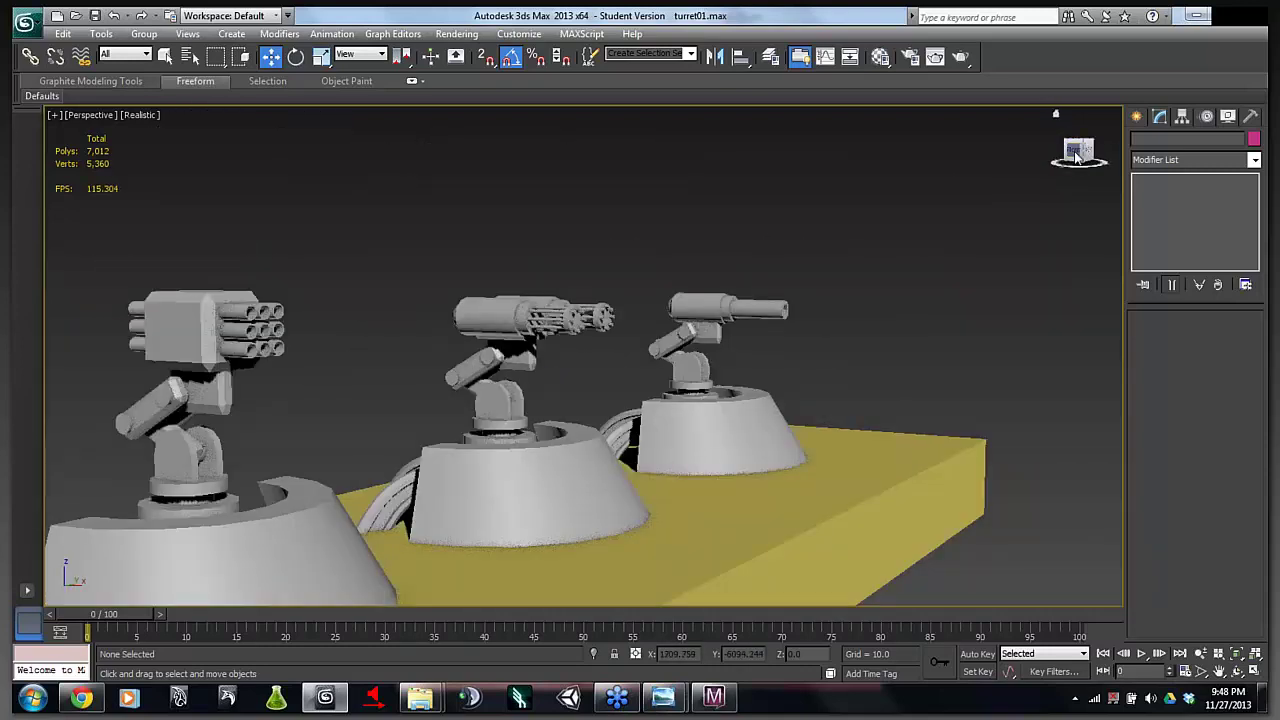
{"action": "left_click", "coordinate": [1077, 155]}
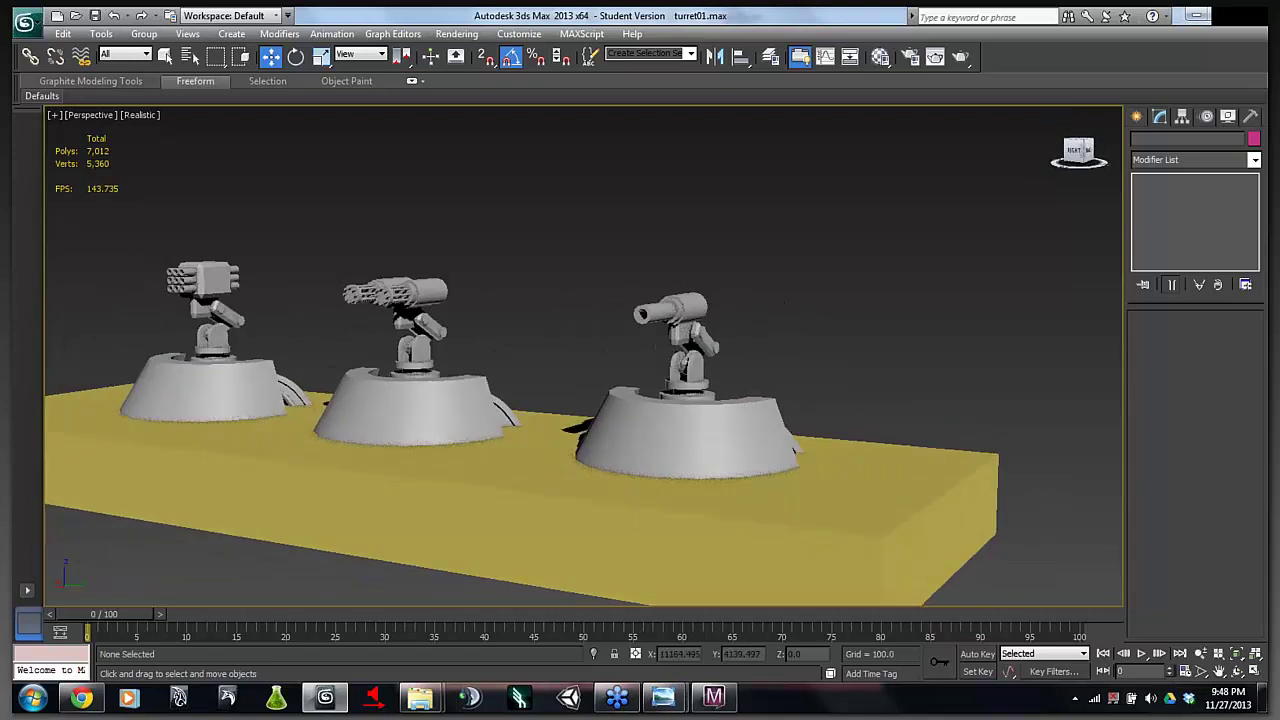
{"action": "left_click_drag", "start_coordinate": [1077, 155], "coordinate": [1046, 174]}
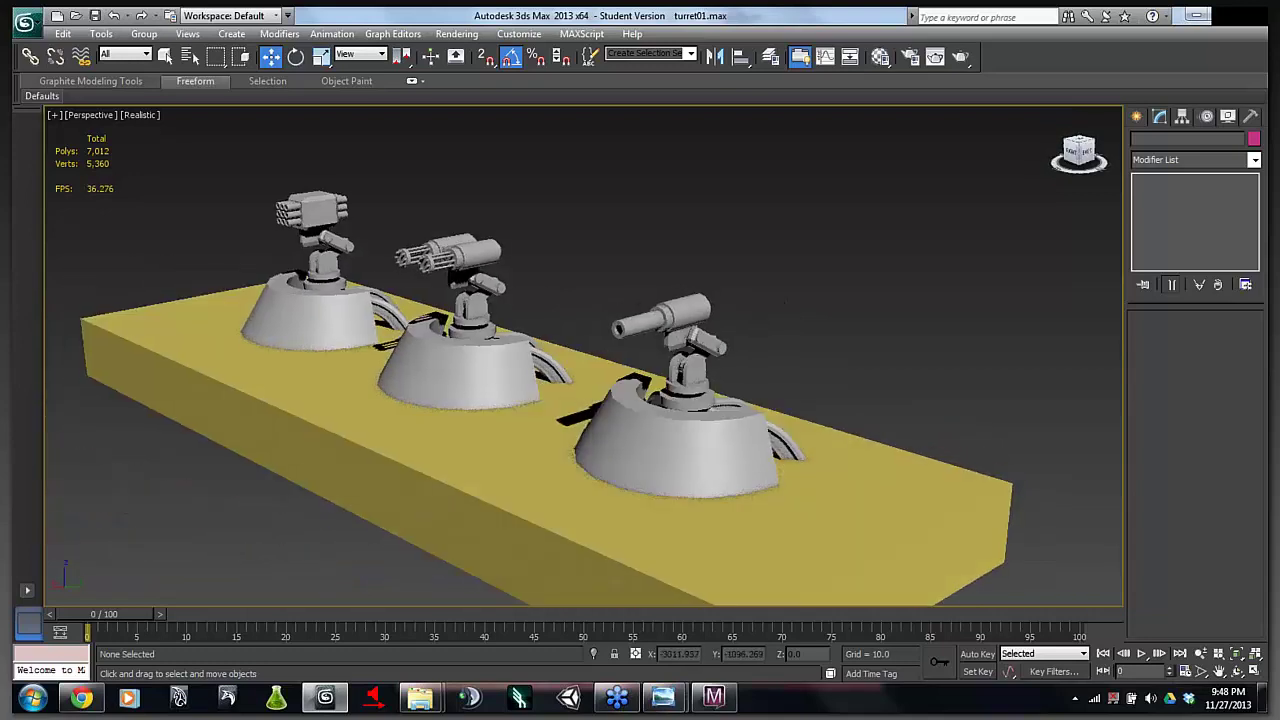
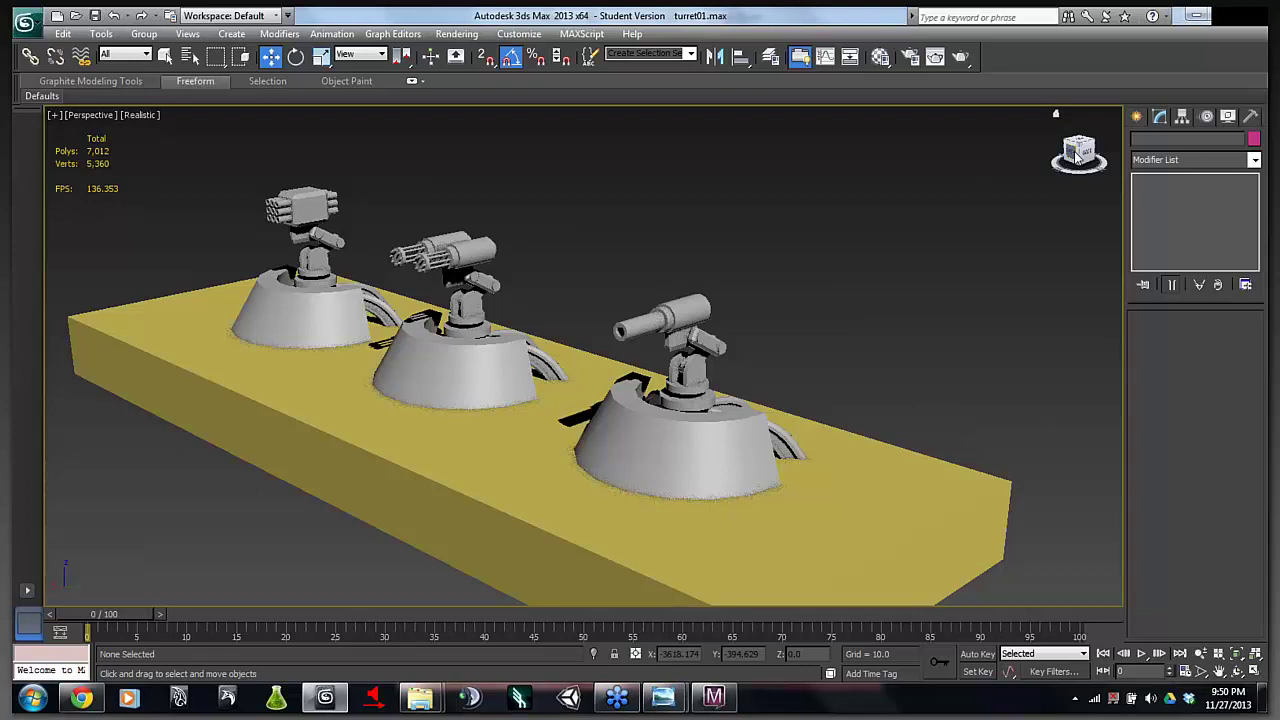
- Examine the curved supports behind the turret bases, then the missile, gatling and cannon heads from the front
{"action": "mouse_move", "coordinate": [1076, 154]}
{"action": "left_mouse_down"}
{"action": "mouse_move", "coordinate": [1130, 140]}
{"action": "mouse_move", "coordinate": [1180, 152]}
{"action": "mouse_move", "coordinate": [1050, 176]}
{"action": "mouse_move", "coordinate": [960, 150]}
{"action": "mouse_move", "coordinate": [770, 154]}
{"action": "mouse_move", "coordinate": [770, 122]}
{"action": "mouse_move", "coordinate": [900, 215]}
{"action": "mouse_move", "coordinate": [1020, 210]}
{"action": "mouse_move", "coordinate": [1200, 160]}
{"action": "mouse_move", "coordinate": [1150, 170]}
{"action": "mouse_move", "coordinate": [1135, 140]}
{"action": "mouse_move", "coordinate": [905, 170]}
{"action": "mouse_move", "coordinate": [865, 205]}
{"action": "mouse_move", "coordinate": [1210, 160]}
{"action": "mouse_move", "coordinate": [1075, 157]}
{"action": "left_mouse_up"}
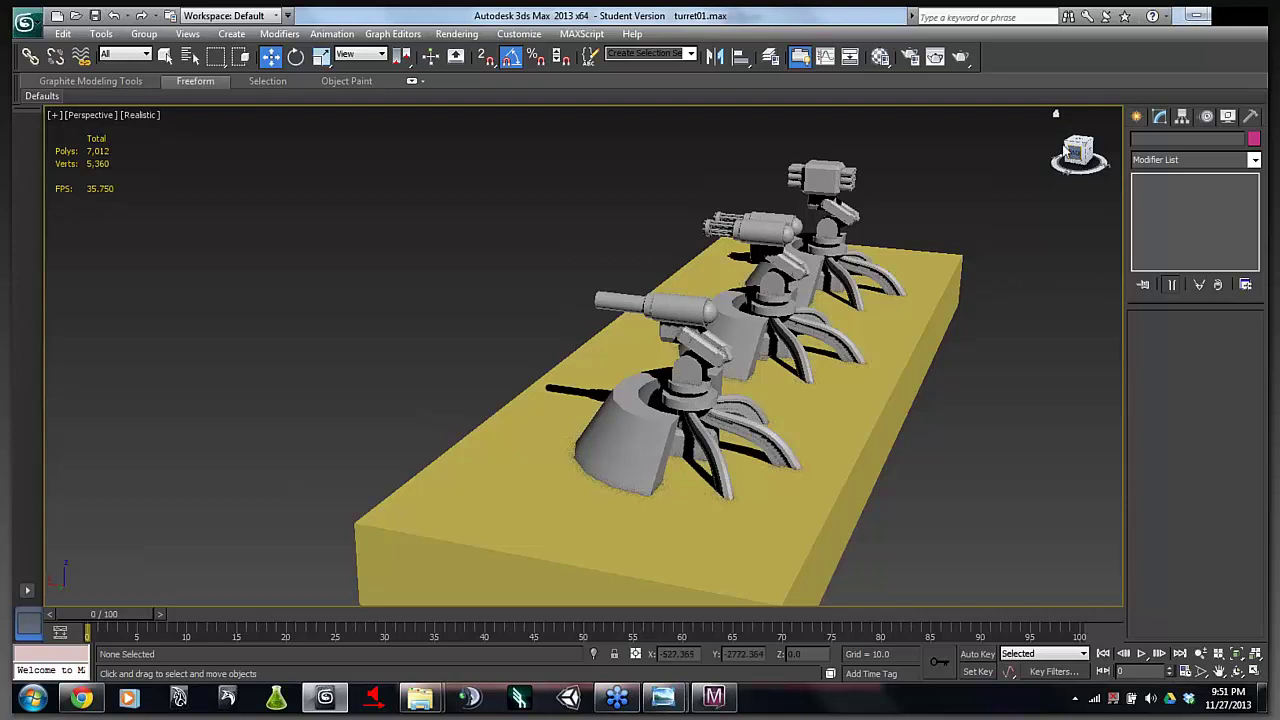
{"action": "left_click", "coordinate": [1096, 155]}
{"action": "left_click_drag", "start_coordinate": [520, 270], "coordinate": [637, 289]}
{"action": "left_click_drag", "start_coordinate": [1082, 172], "coordinate": [1082, 152]}
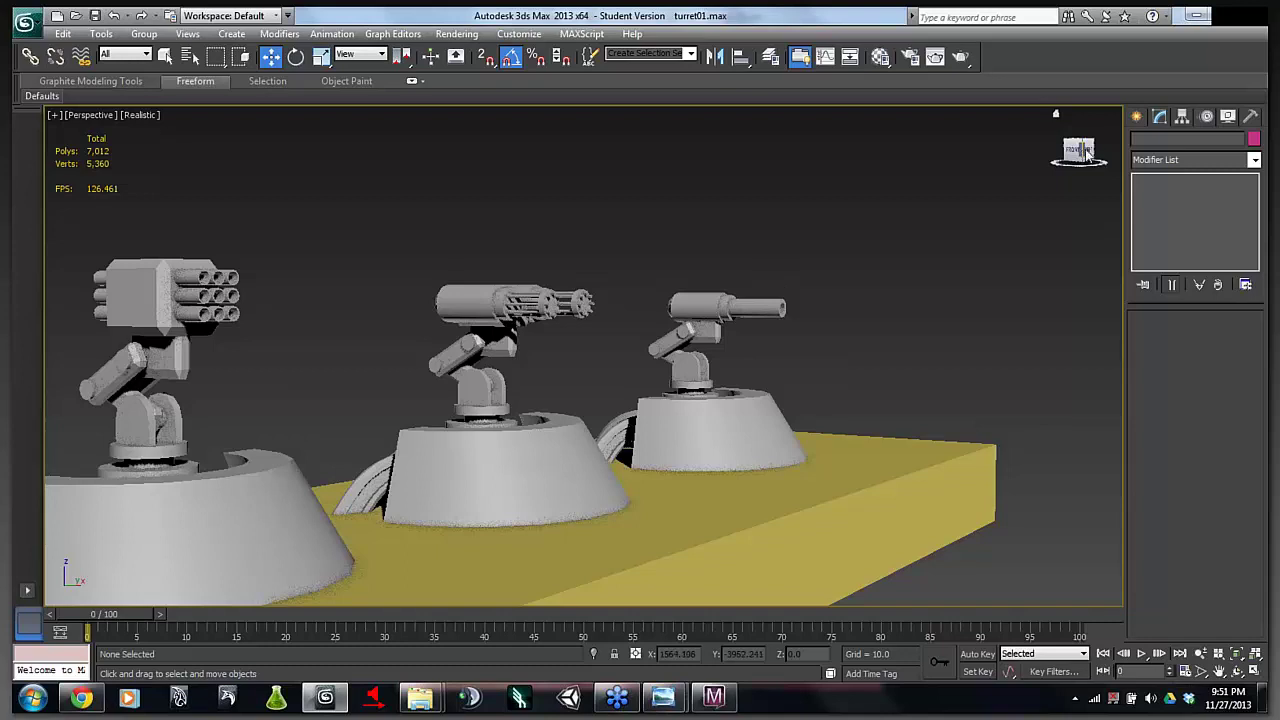
{"action": "left_click", "coordinate": [1072, 153]}
{"action": "left_click_drag", "start_coordinate": [1078, 150], "coordinate": [1215, 153]}
- Select the middle turret's base and examine the turret row from the opposite front corner
{"action": "left_click", "coordinate": [428, 394]}
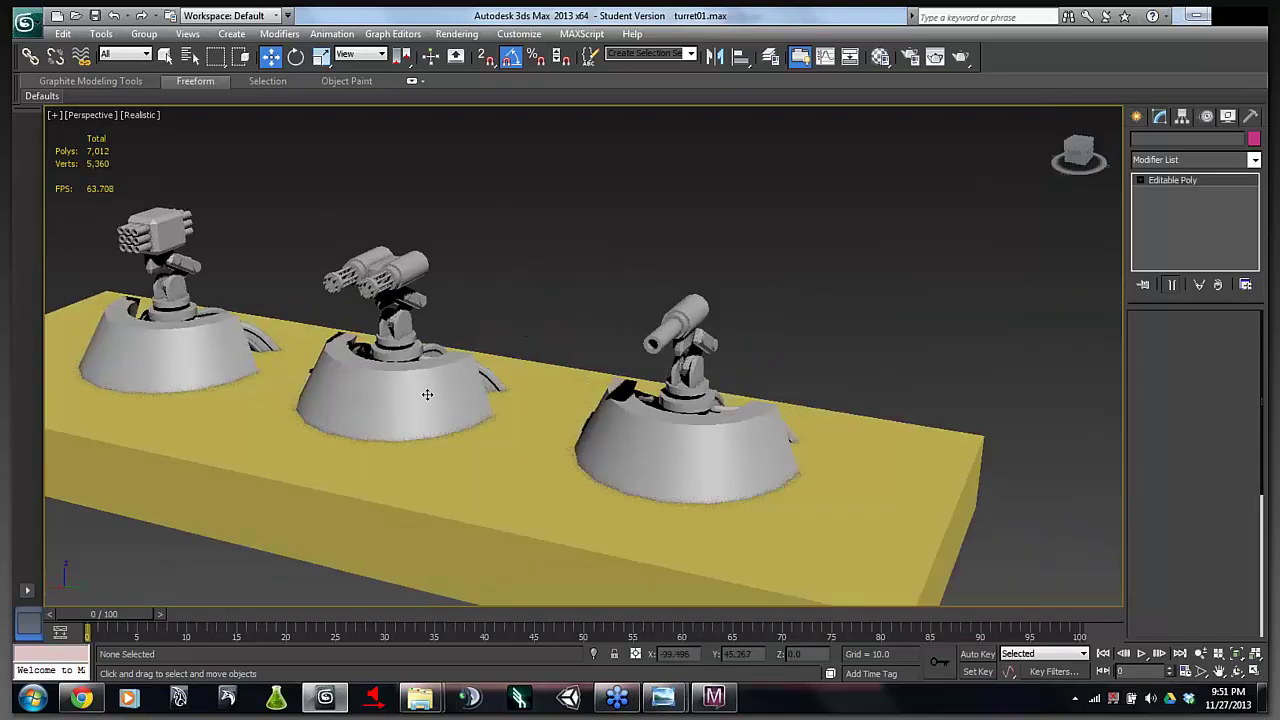
{"action": "left_click_drag", "start_coordinate": [457, 320], "coordinate": [612, 309]}
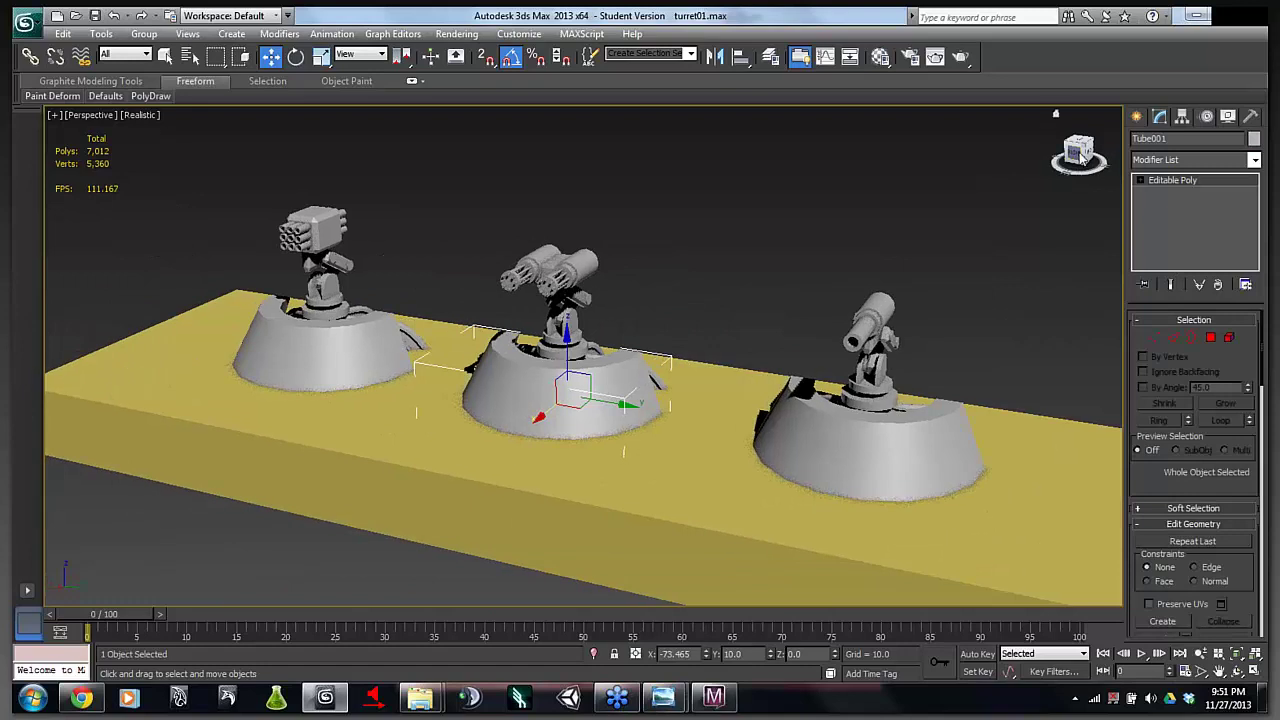
{"action": "left_click_drag", "start_coordinate": [1054, 158], "coordinate": [1089, 163]}
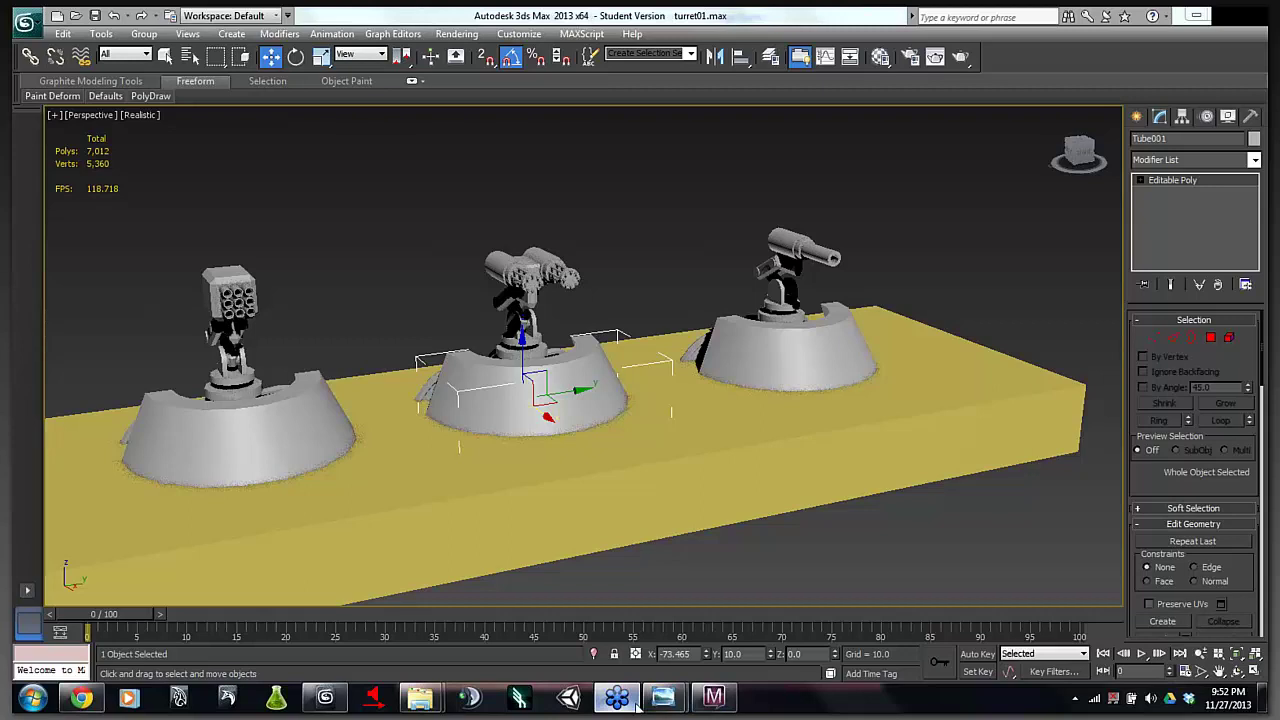
- Switch to Photoshop and look through the metal wall textures from MMO_Metal_Wall_01 to MMO_Metal_Wall_04, then back to the first
{"action": "left_click", "coordinate": [616, 697]}
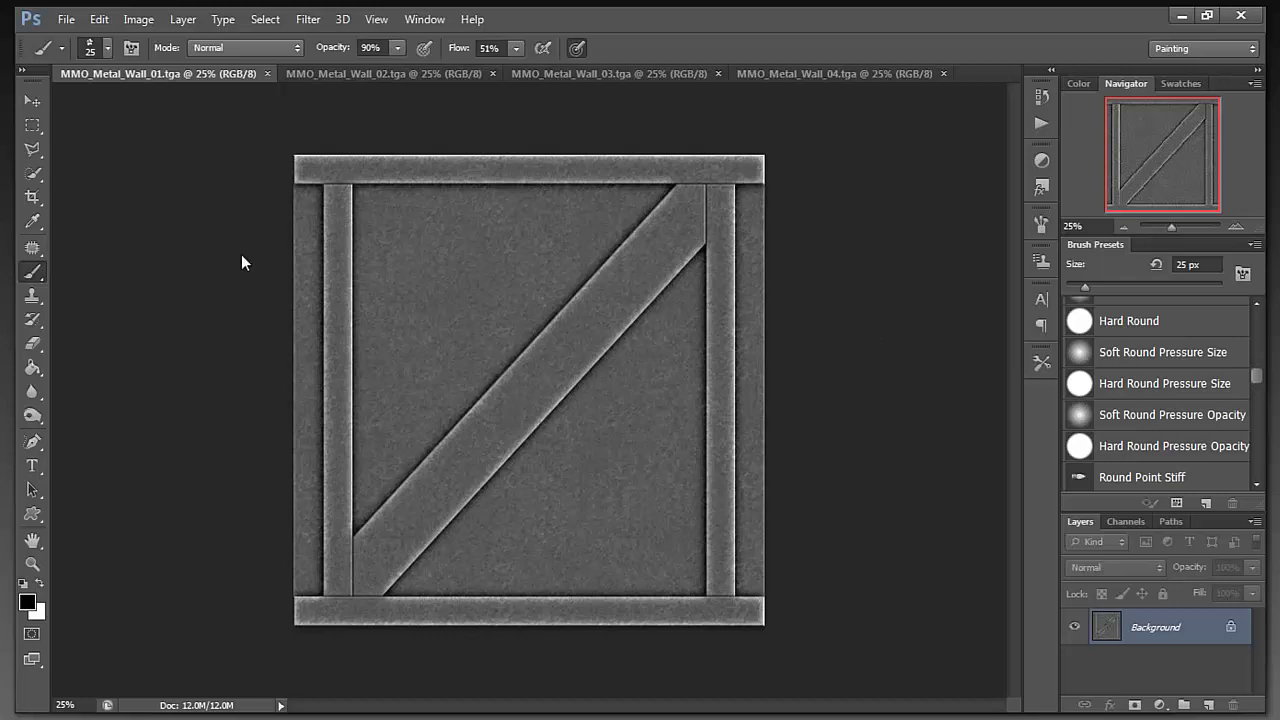
{"action": "left_click", "coordinate": [359, 76]}
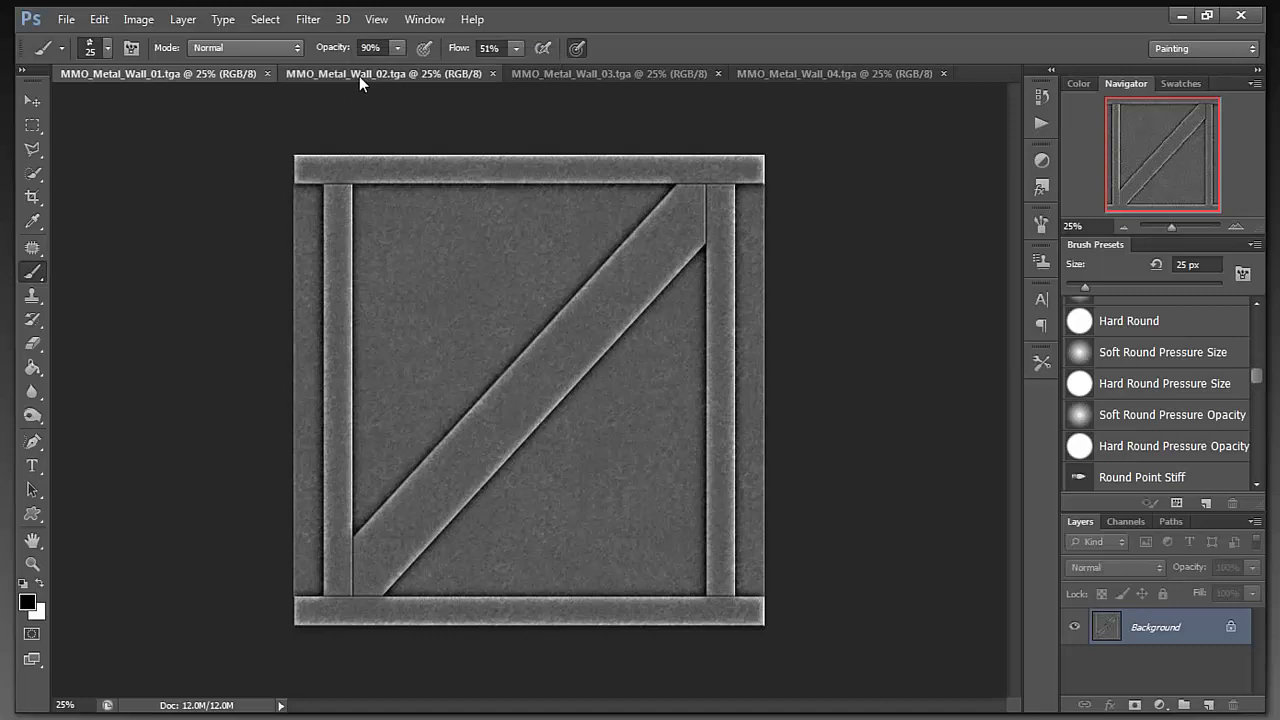
{"action": "left_click", "coordinate": [582, 75]}
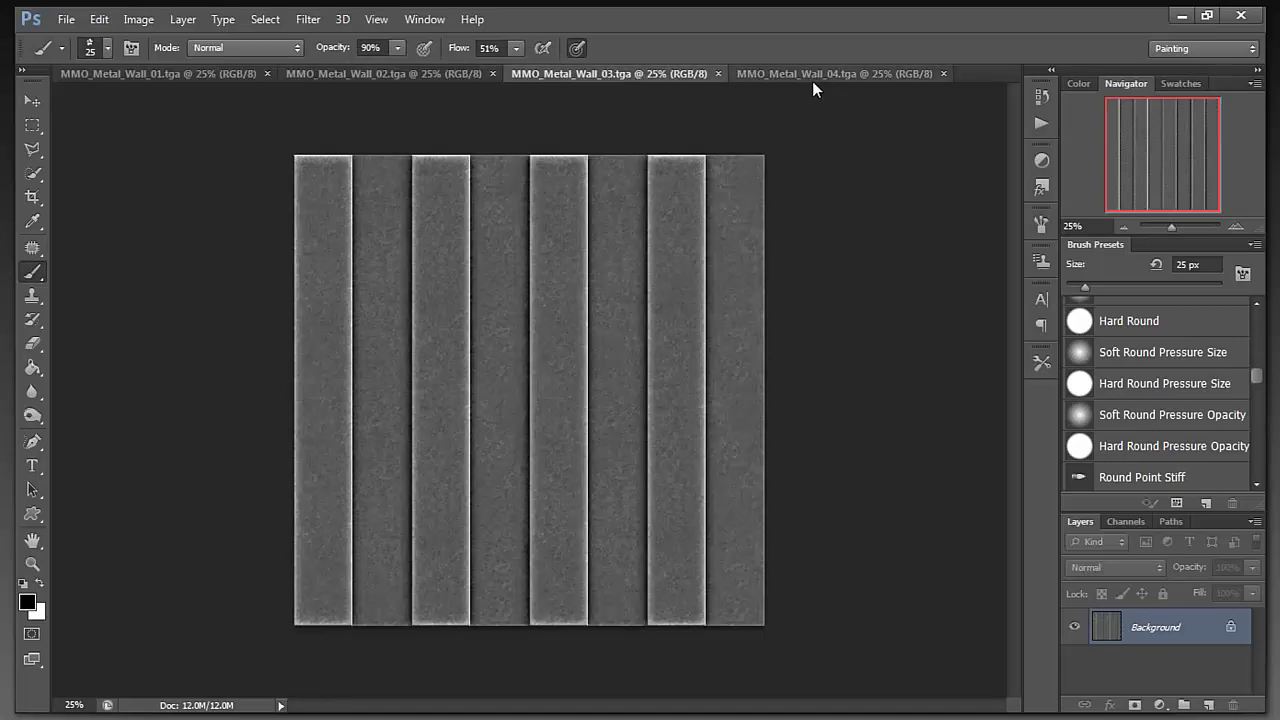
{"action": "left_click", "coordinate": [812, 79]}
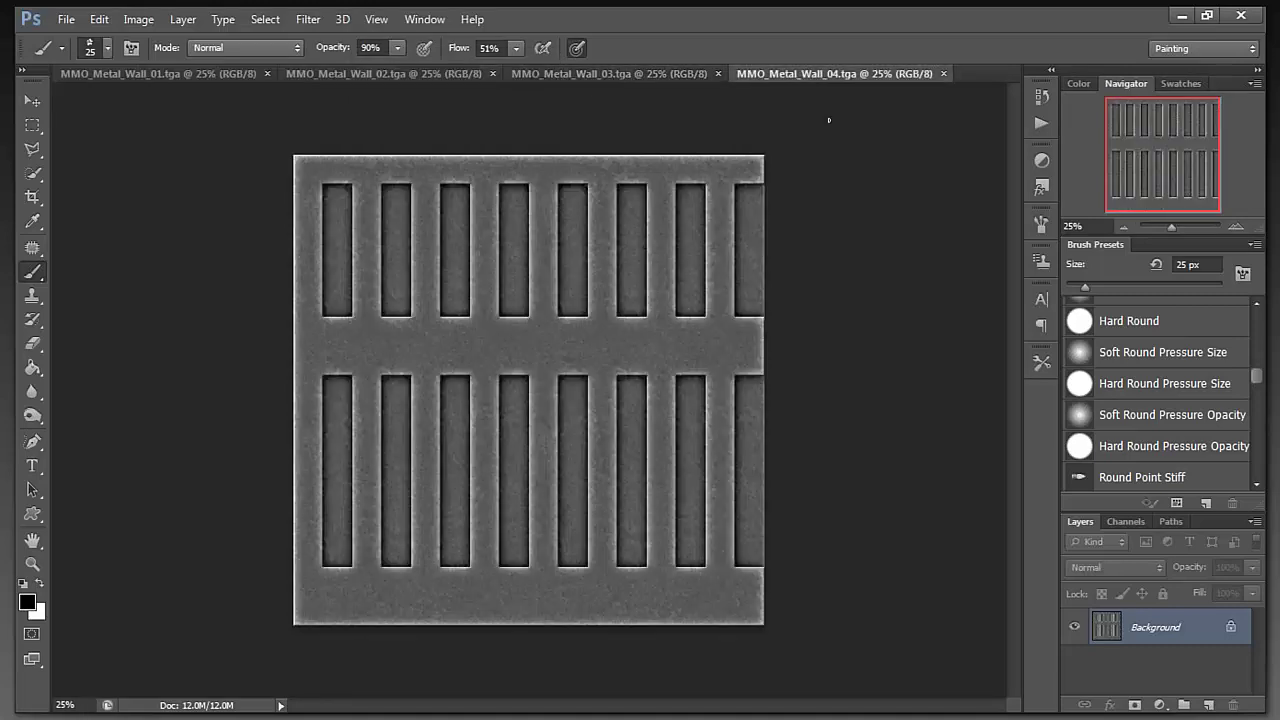
{"action": "left_click", "coordinate": [641, 75]}
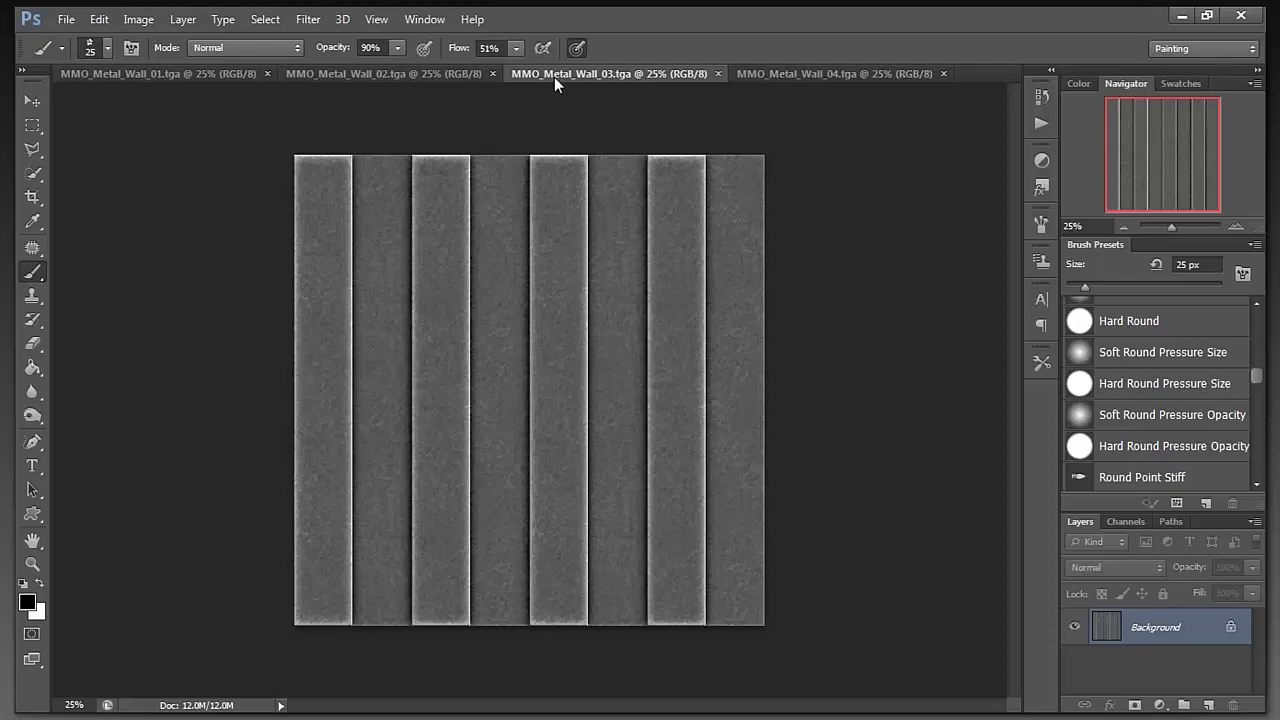
{"action": "left_click", "coordinate": [451, 73]}
{"action": "left_click", "coordinate": [228, 75]}
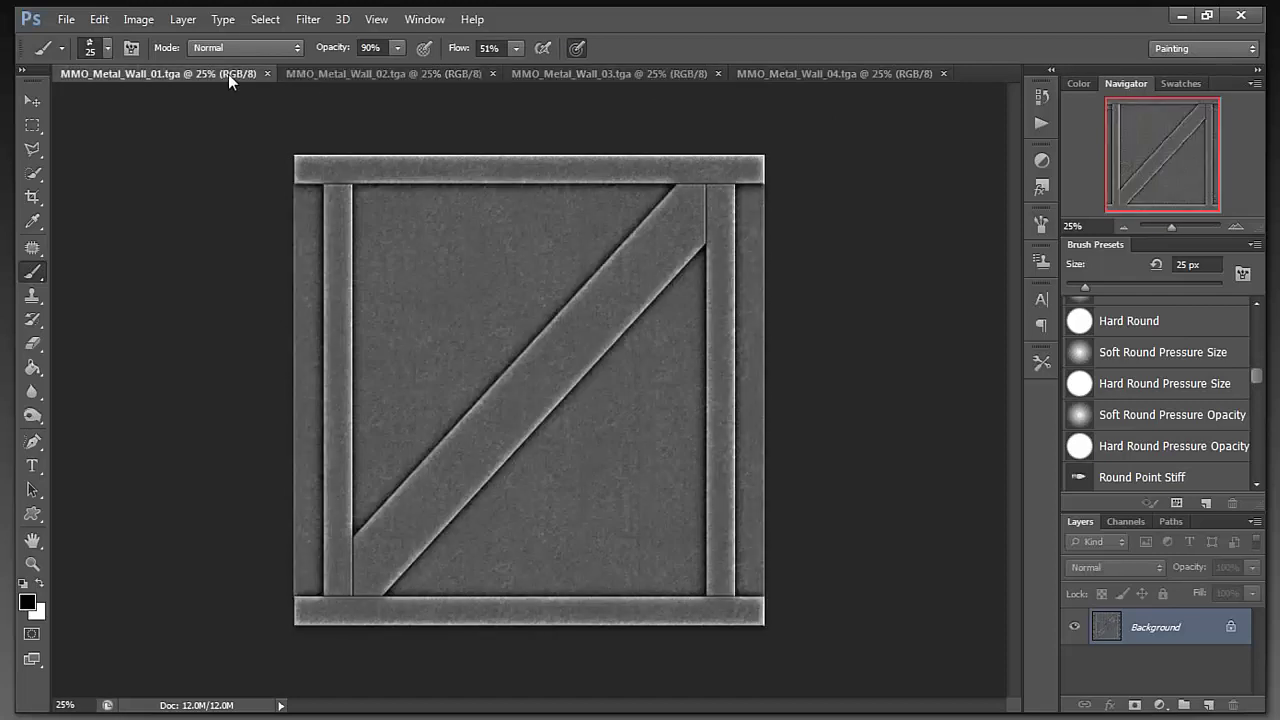
- Compare the panel and slat patterns of the four metal wall textures again in both directions, ending on MMO_Metal_Wall_04
{"action": "left_click", "coordinate": [374, 77]}
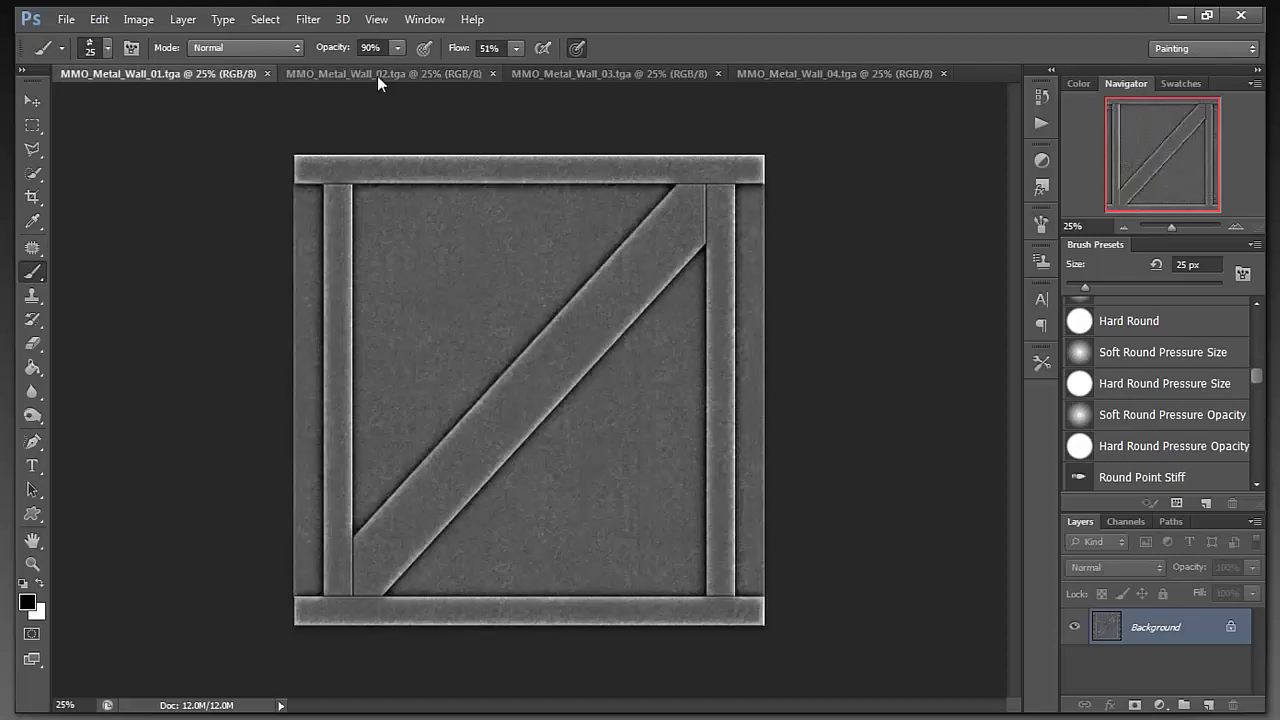
{"action": "left_click", "coordinate": [606, 78]}
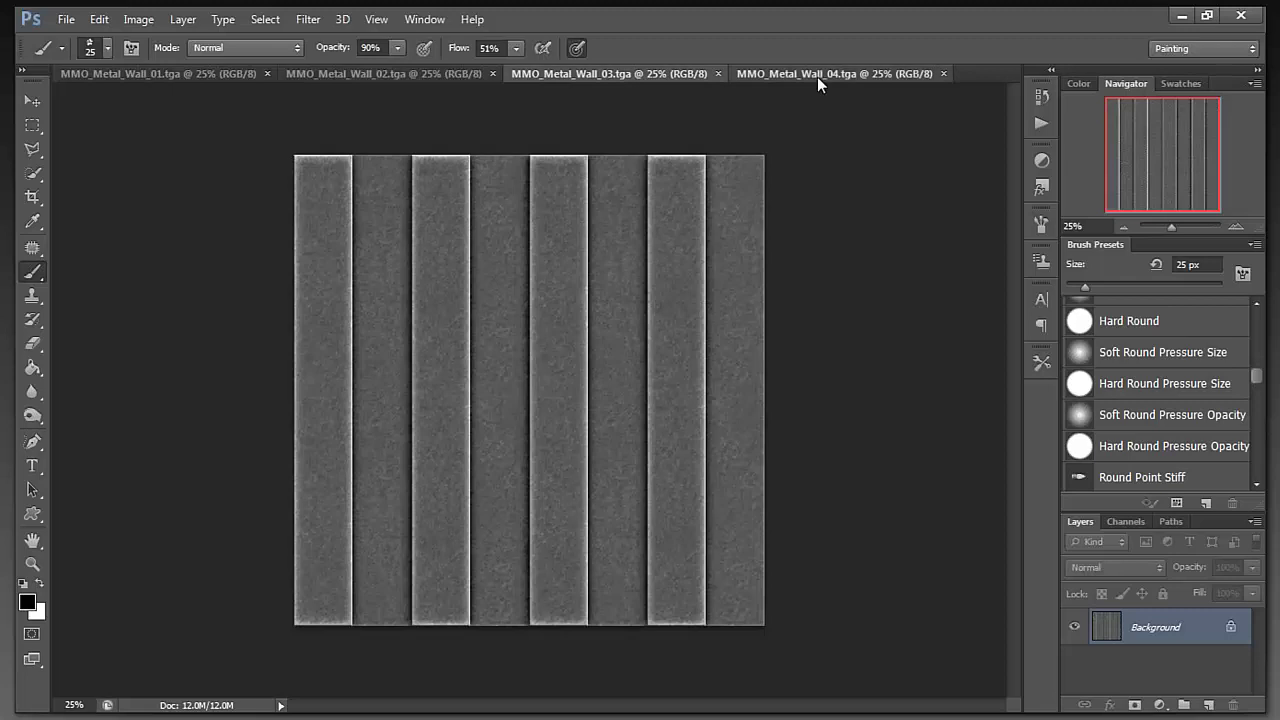
{"action": "left_click", "coordinate": [817, 76]}
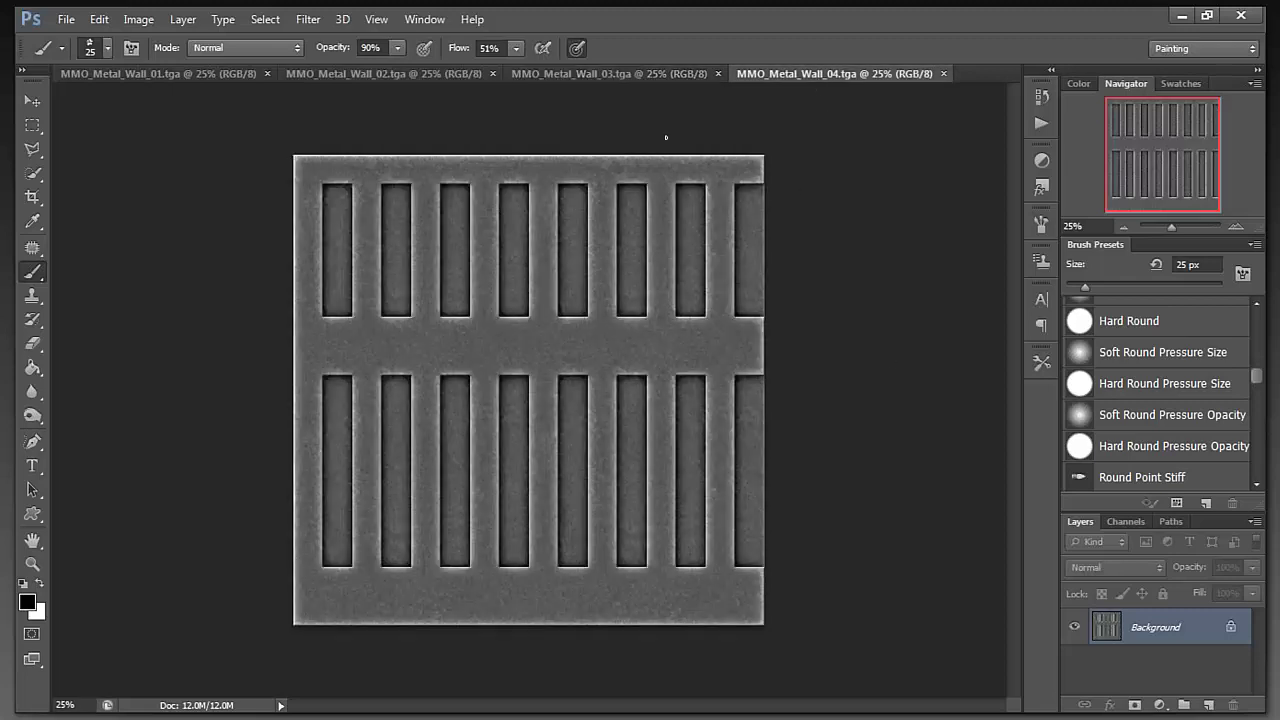
{"action": "left_click", "coordinate": [566, 72]}
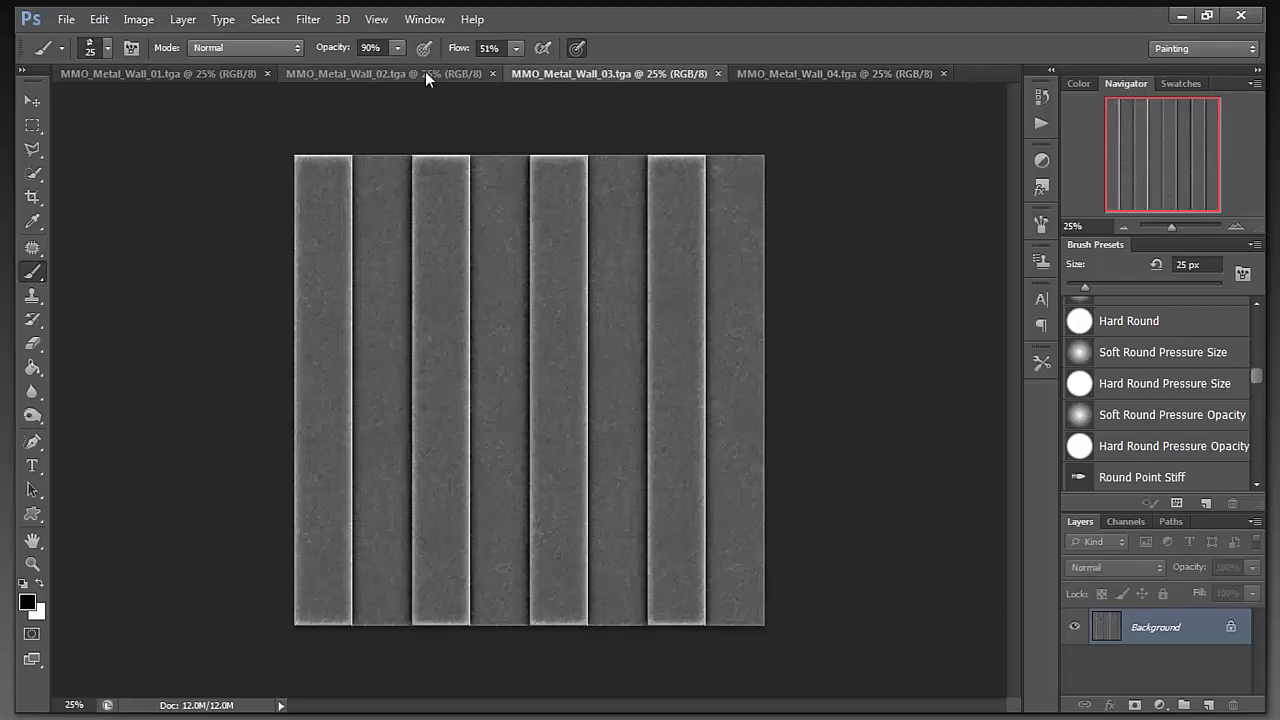
{"action": "left_click", "coordinate": [425, 72]}
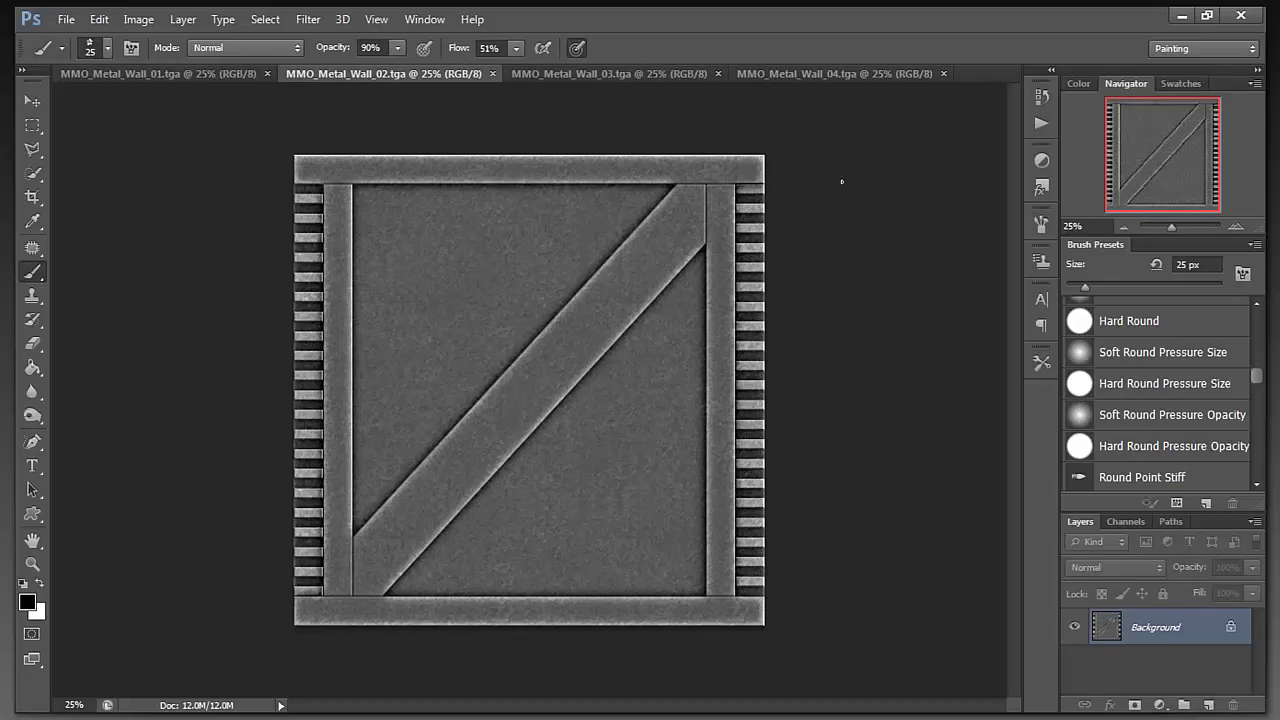
{"action": "left_click", "coordinate": [231, 72]}
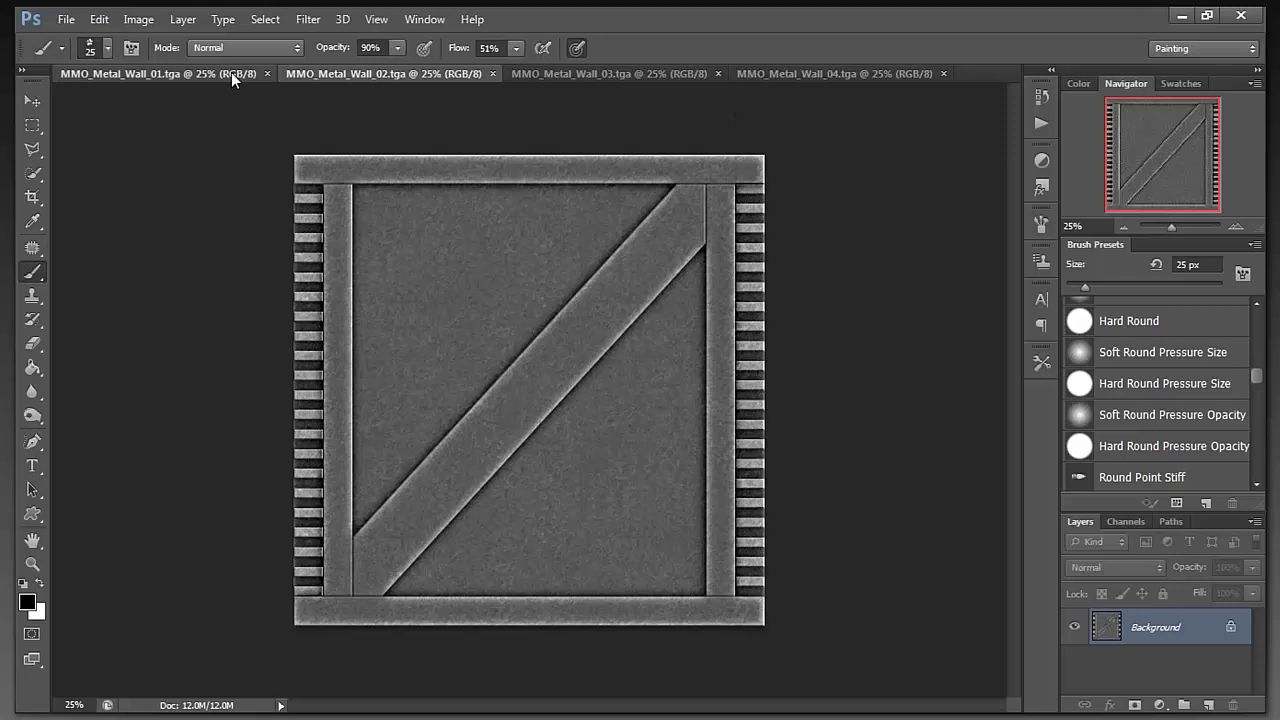
{"action": "left_click", "coordinate": [379, 78]}
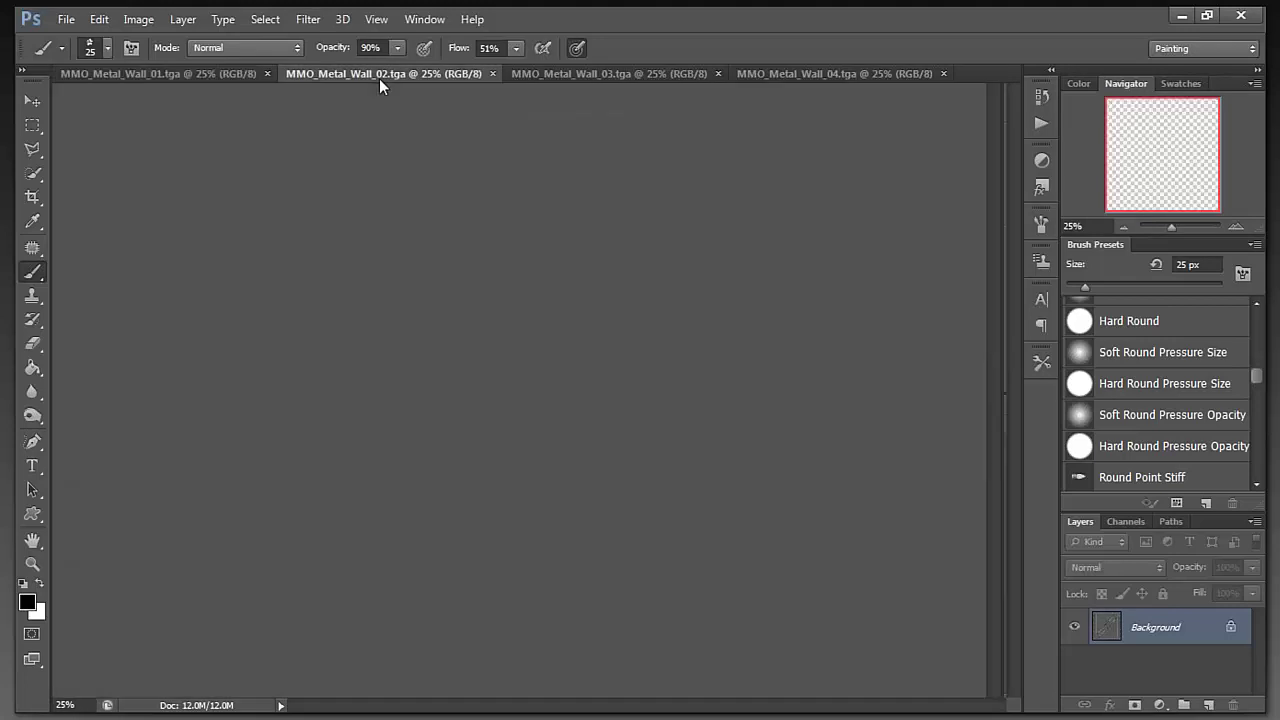
{"action": "left_click", "coordinate": [584, 75]}
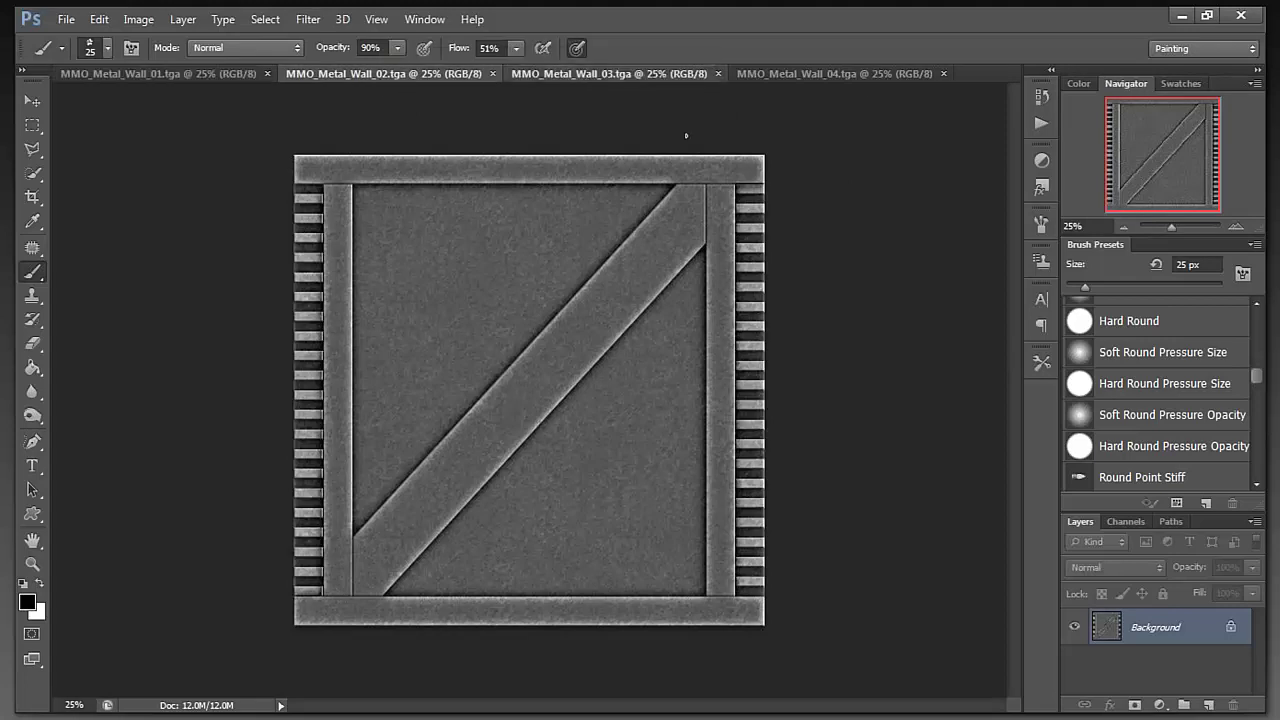
{"action": "left_click", "coordinate": [841, 74]}
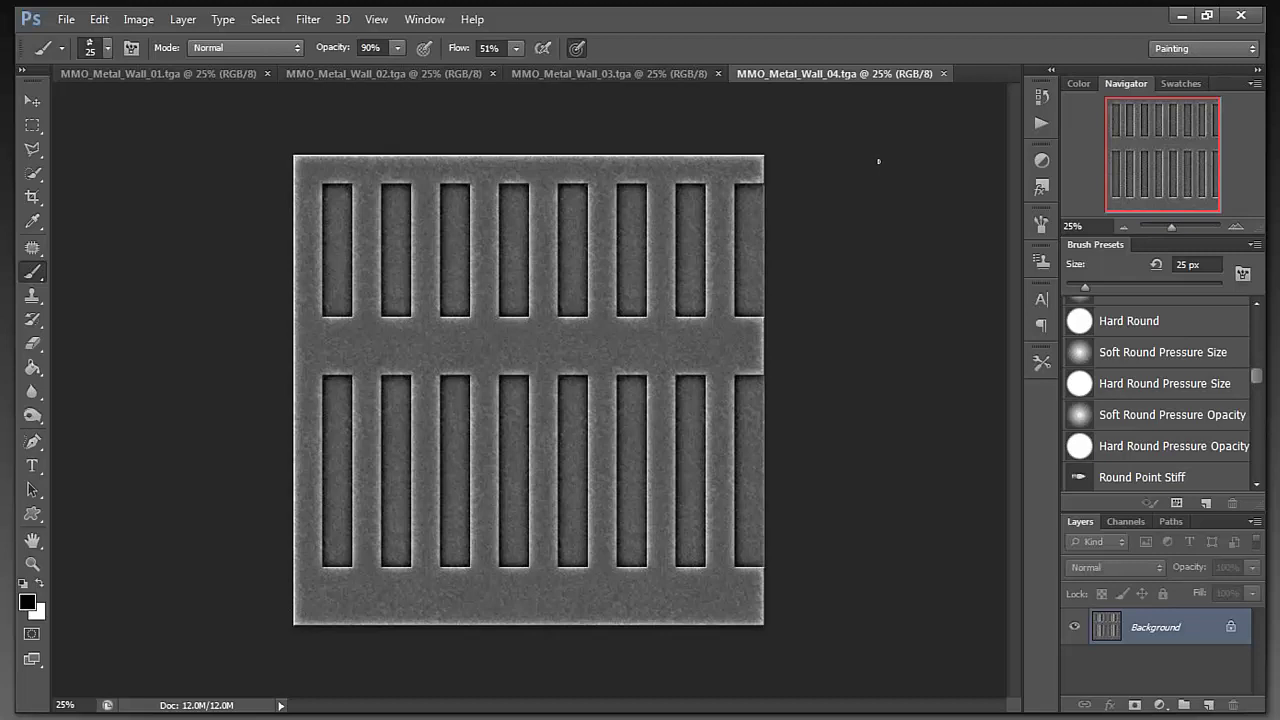